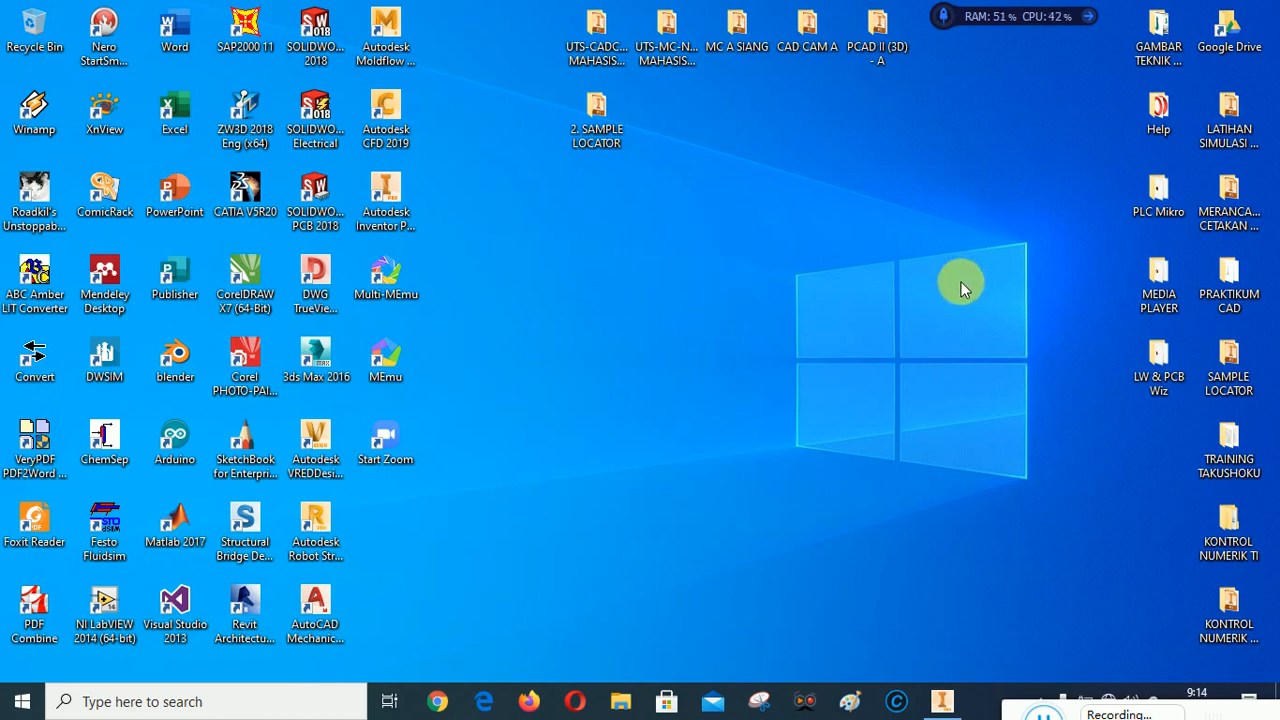
Switch to Autodesk Inventor and activate the CAD CAM A project located in the Google Drive Classroom folder
click(941, 702)
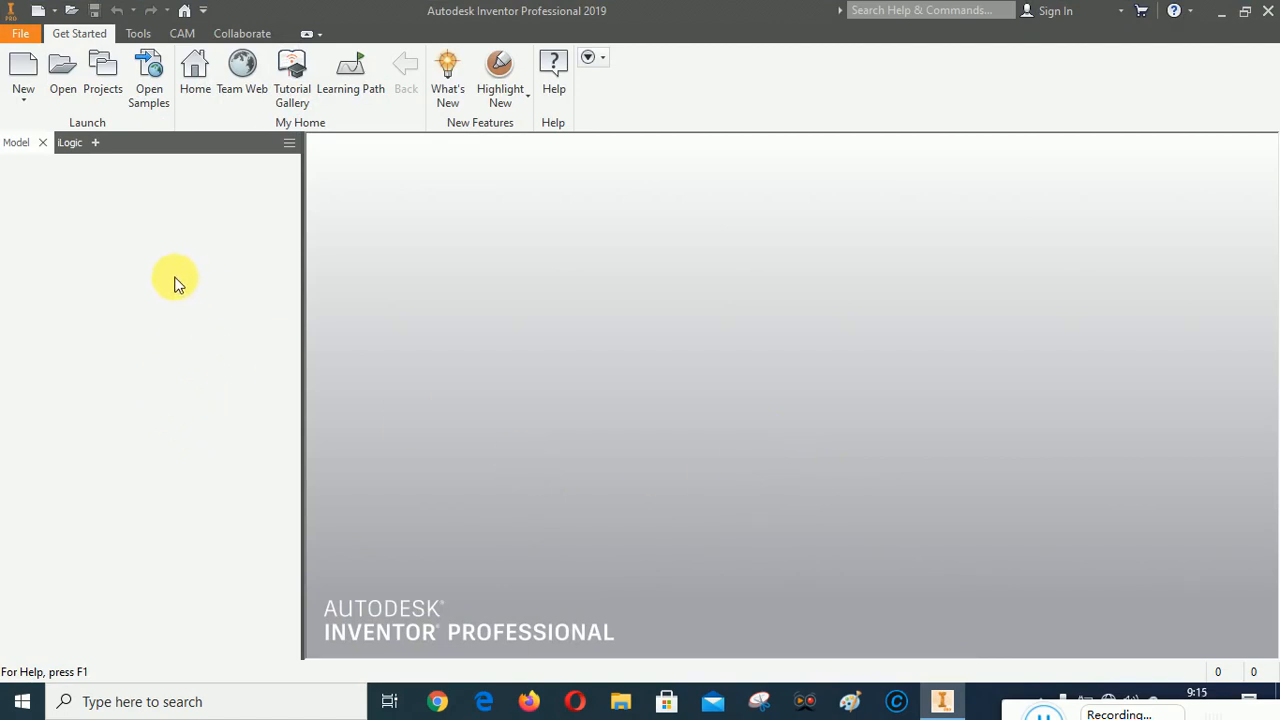
click(105, 75)
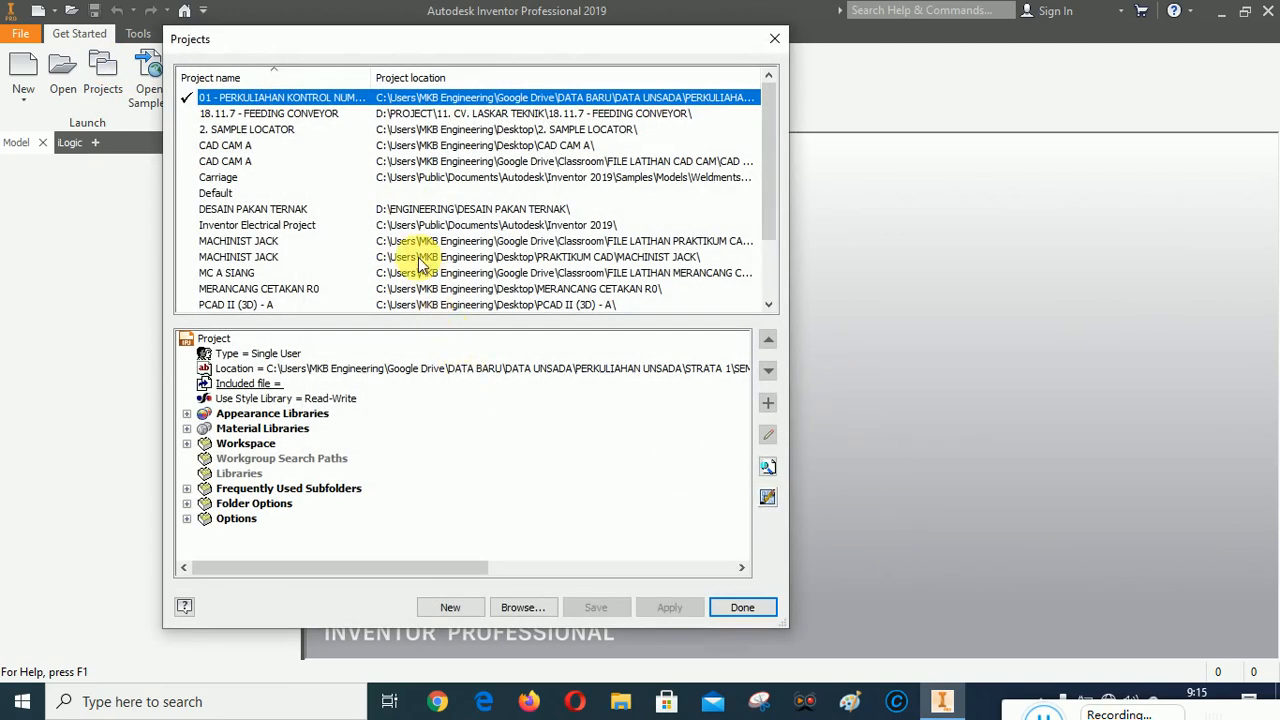
mouse_move(772, 115)
mouse_down()
mouse_move(766, 106)
mouse_move(766, 251)
mouse_move(766, 94)
mouse_up()
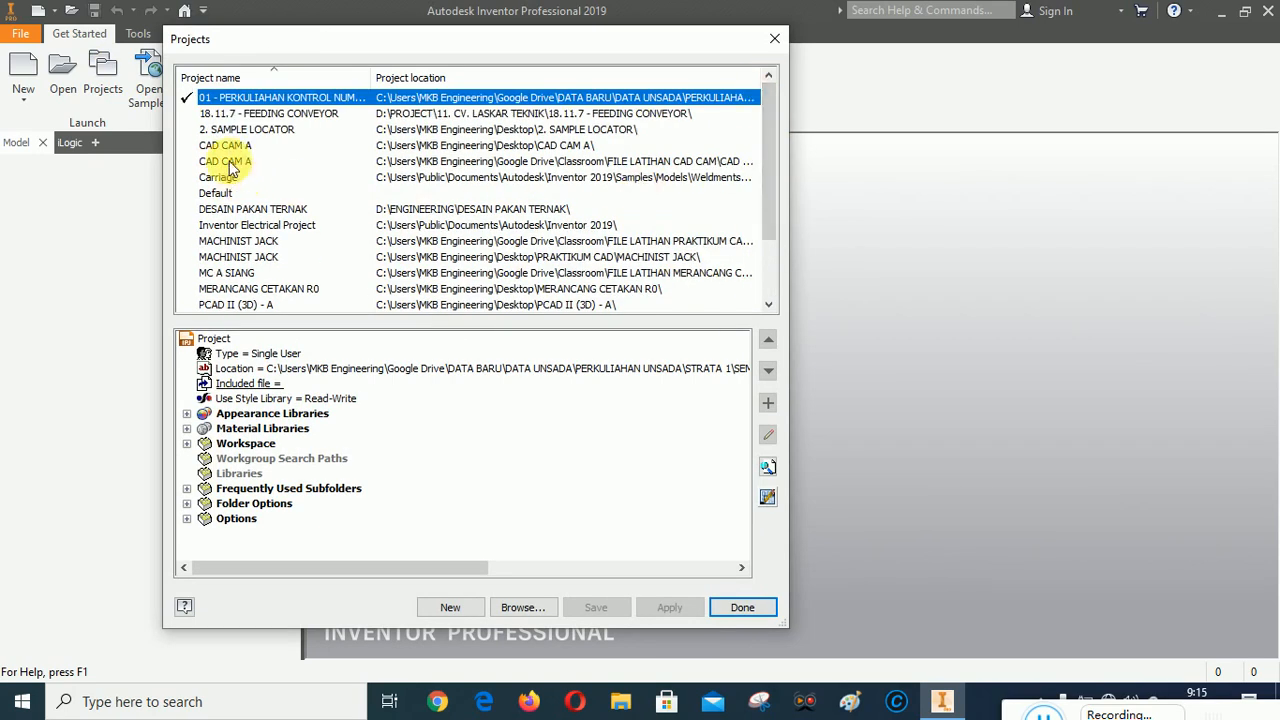
double_click(225, 161)
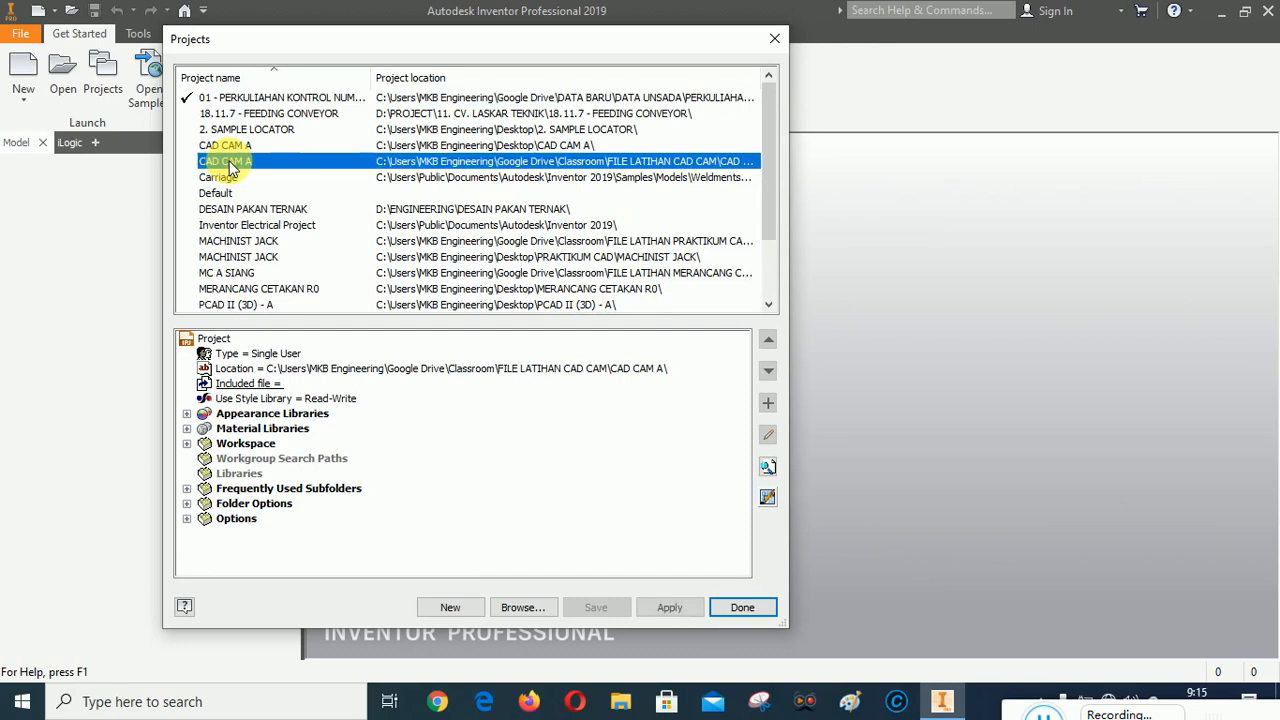
click(740, 608)
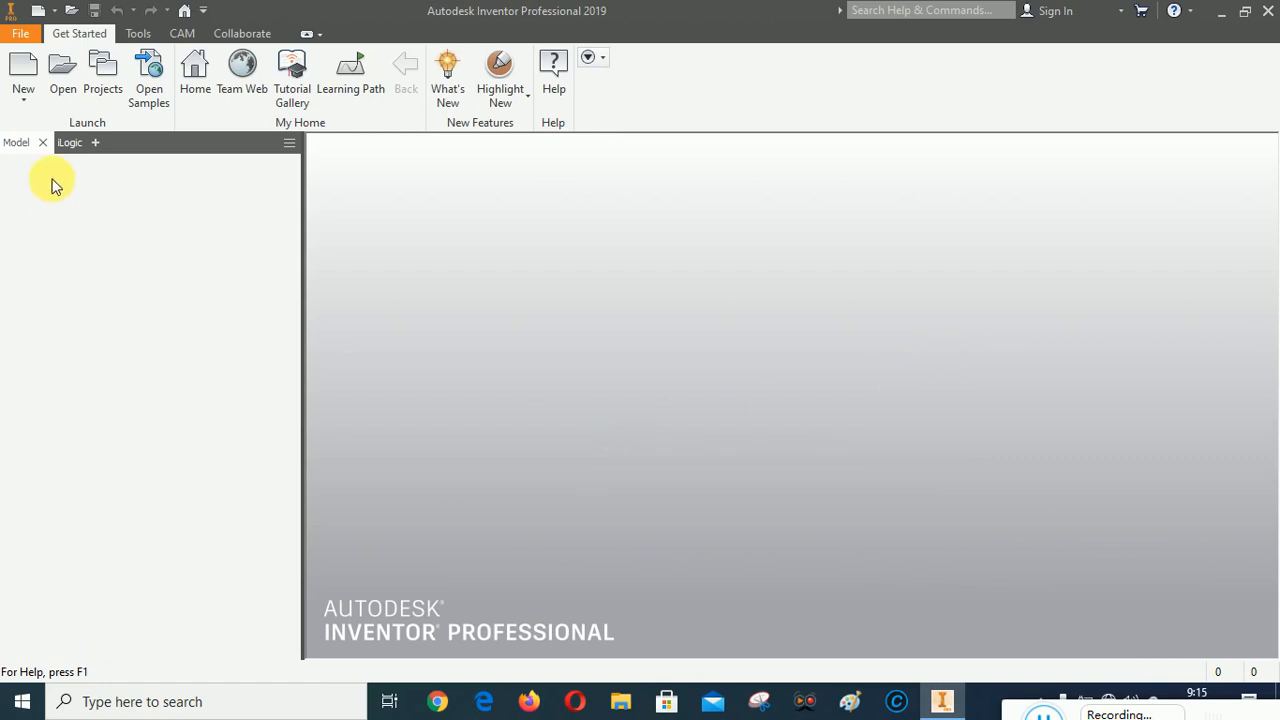
Create a new part from the Standard.ipt template and save it as CUTTING 1 in the 2. KOMPONEN folder
click(23, 68)
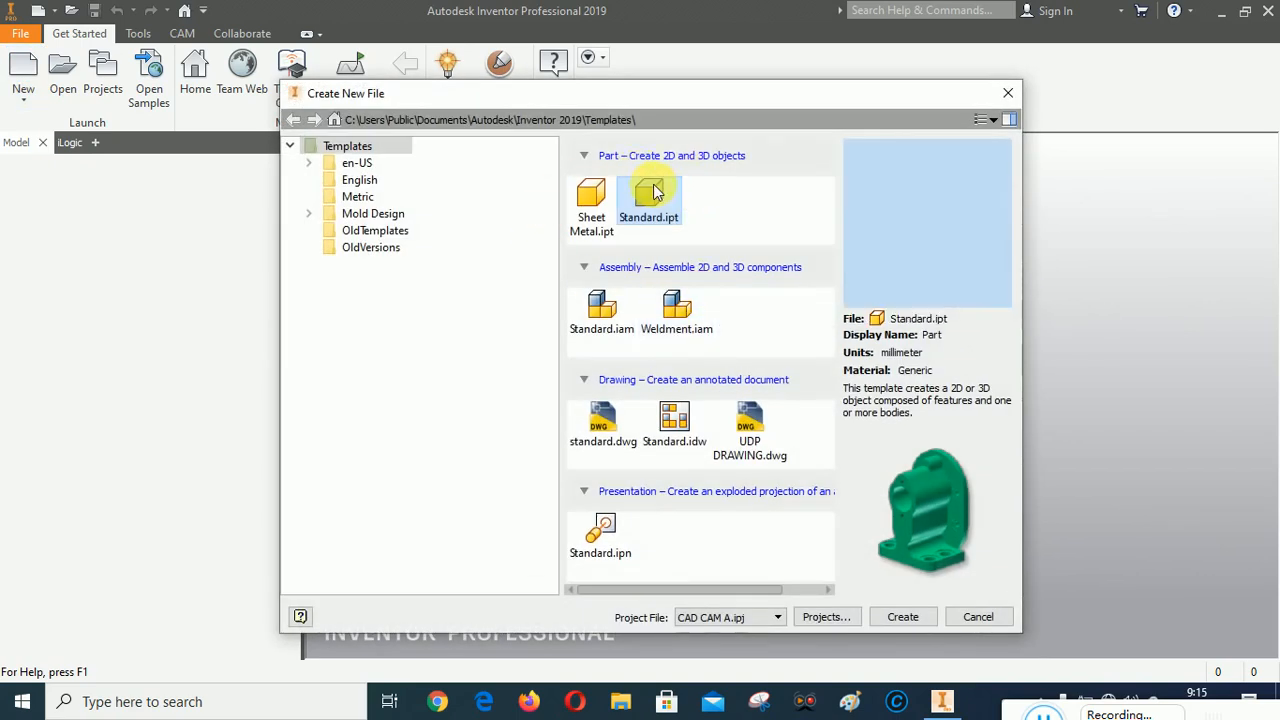
click(901, 617)
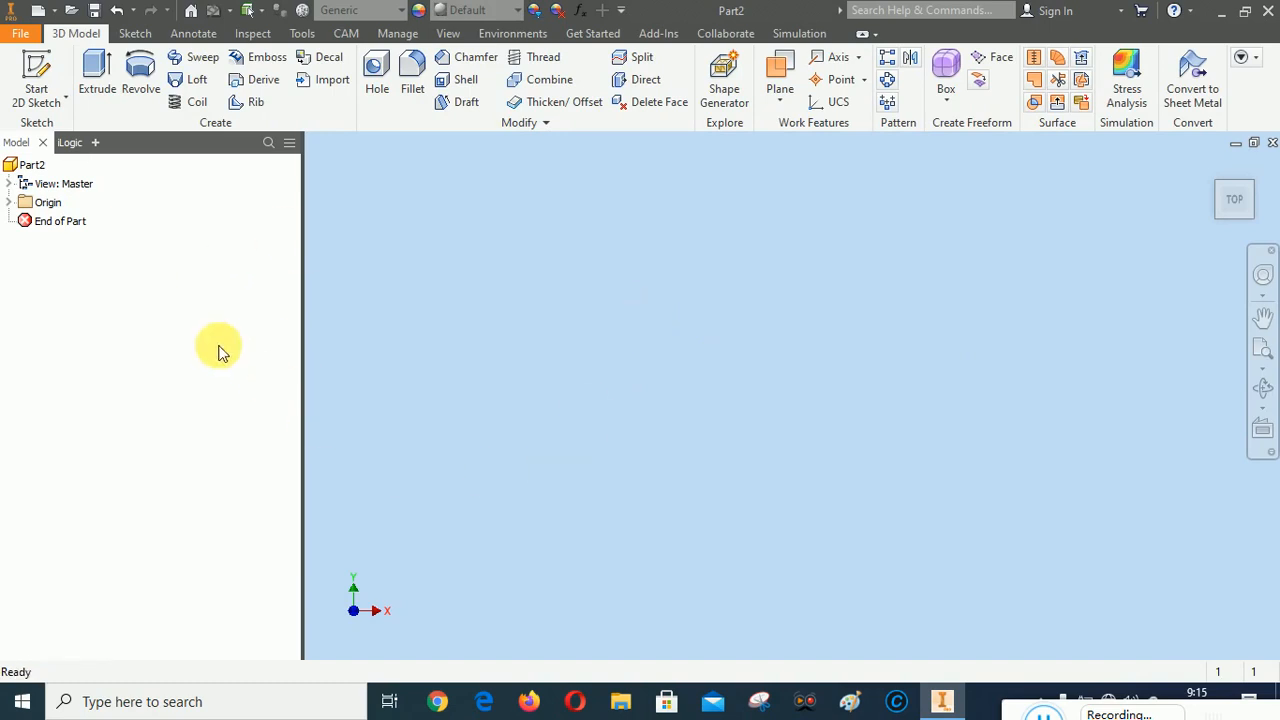
click(95, 12)
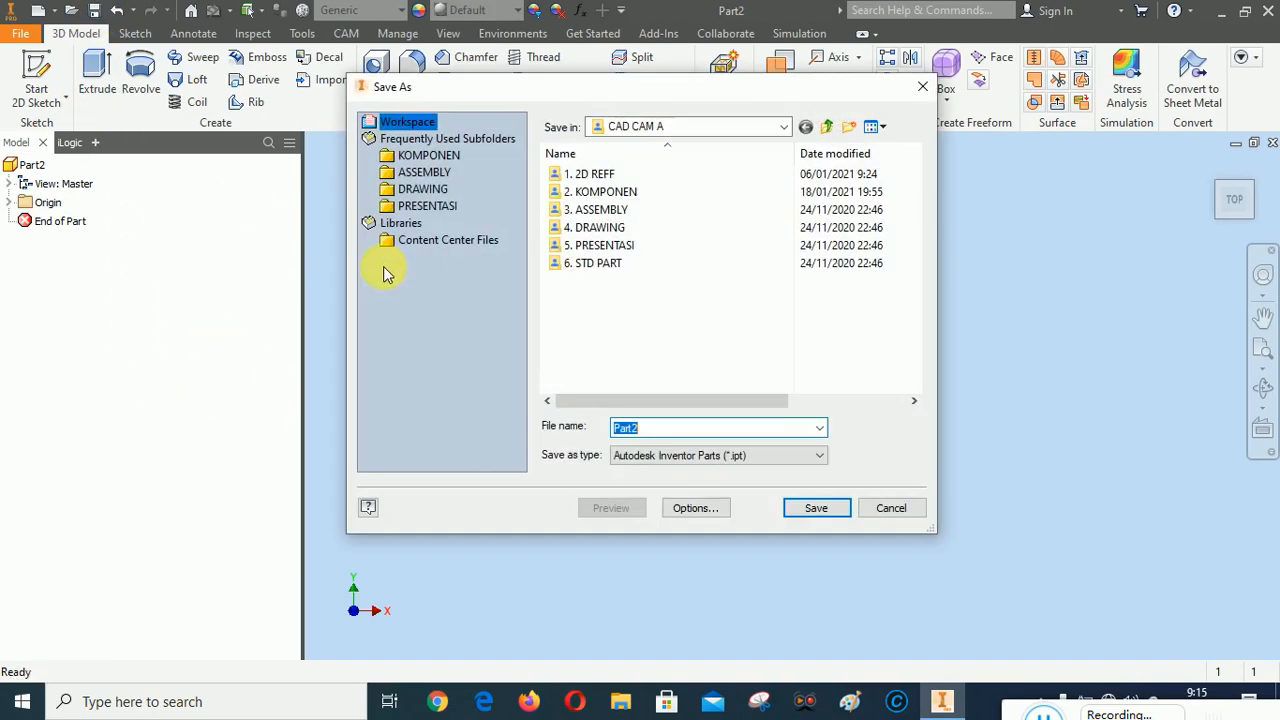
double_click(618, 192)
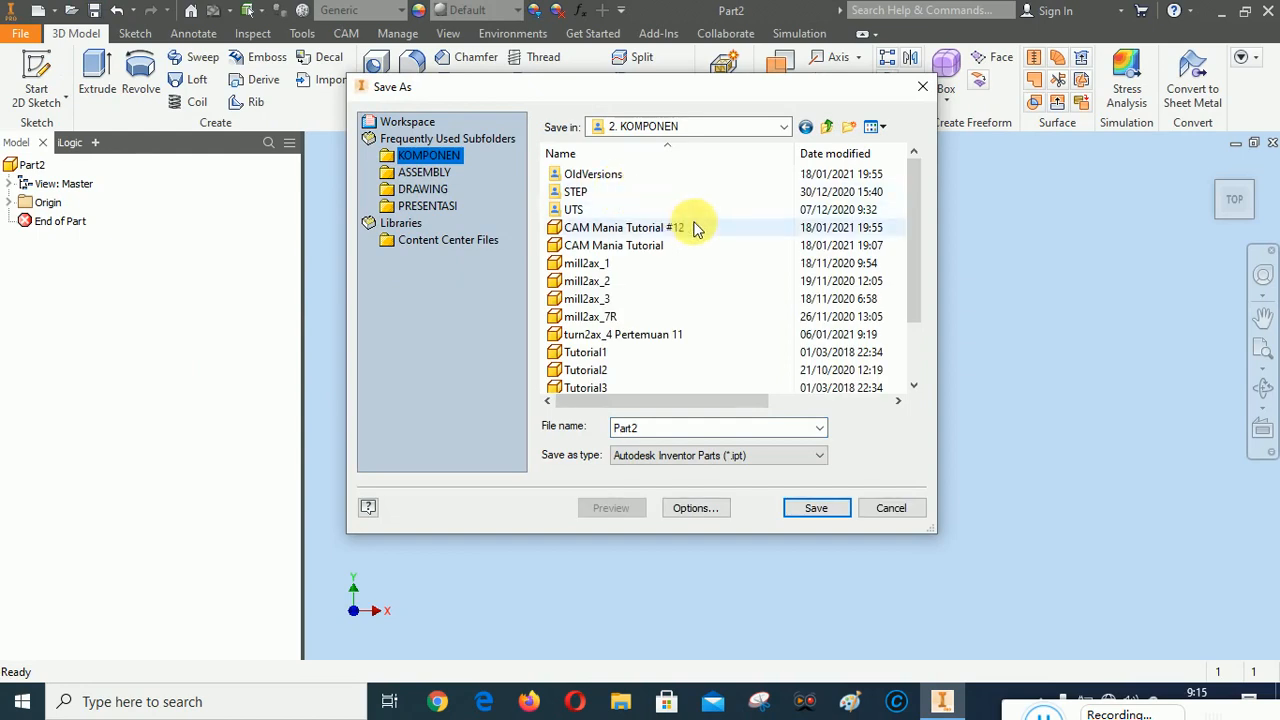
scroll(731, 291, down, 2)
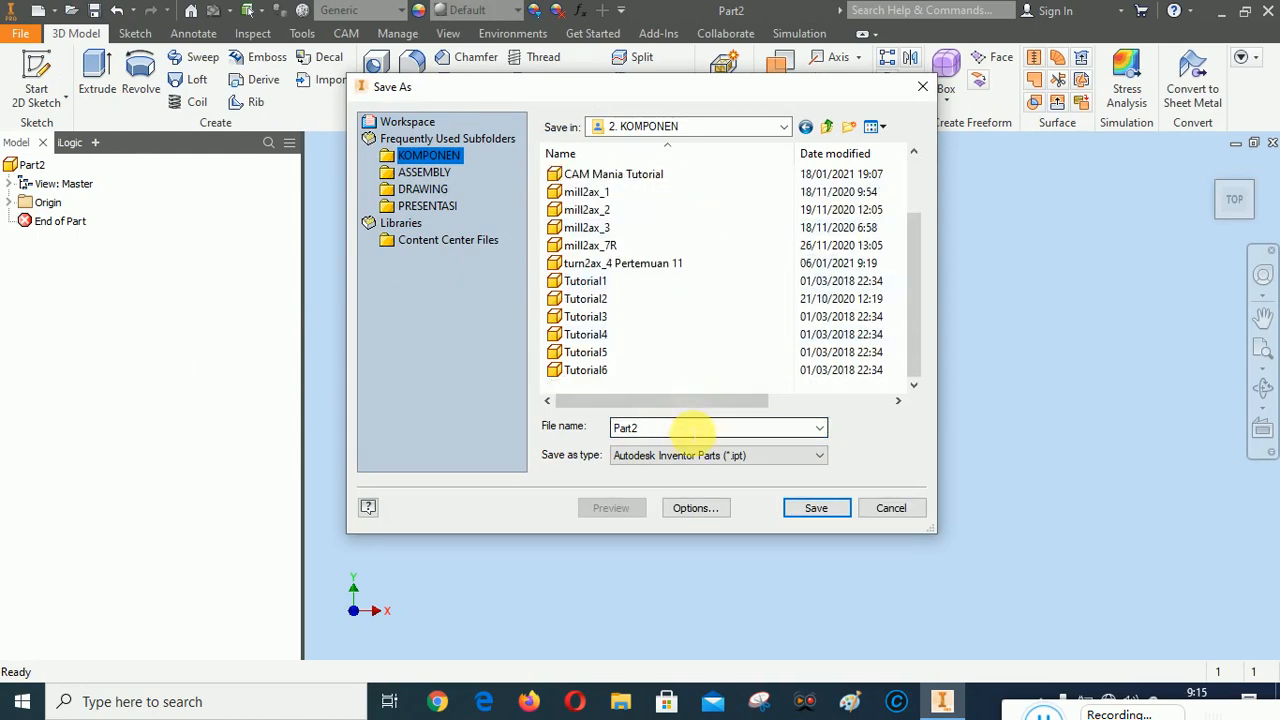
double_click(683, 424)
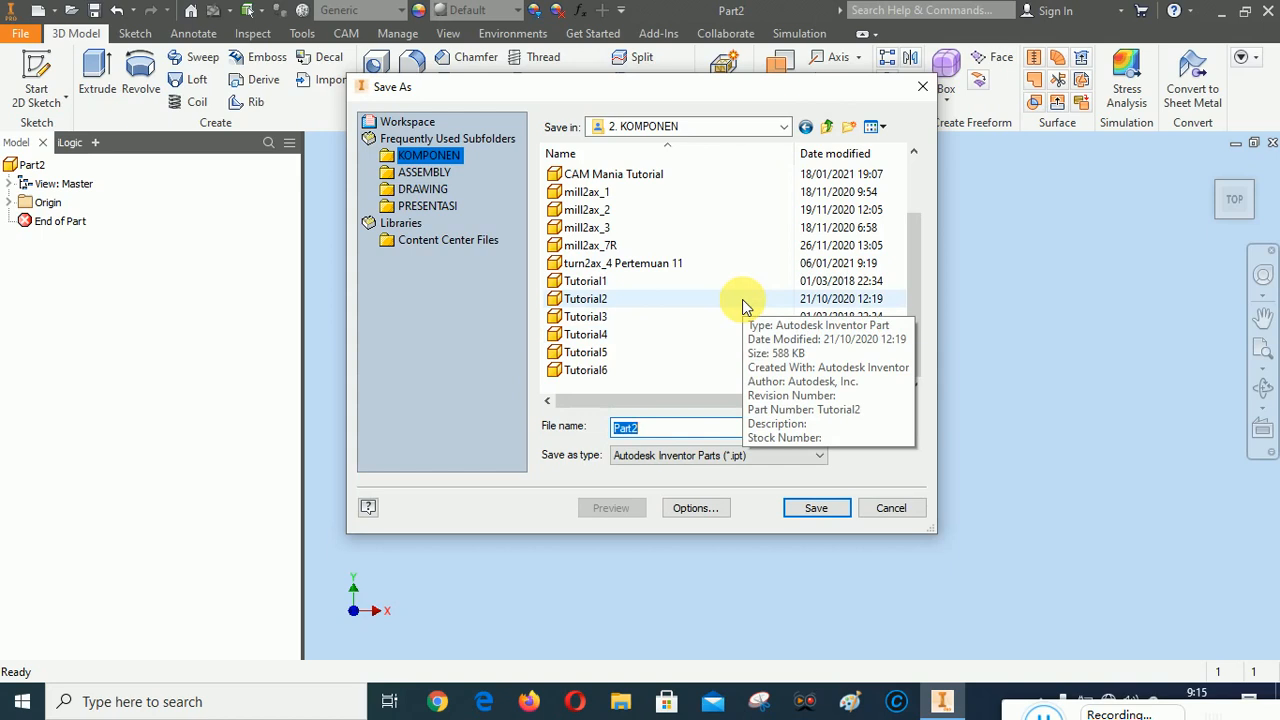
text(CUTTIN)
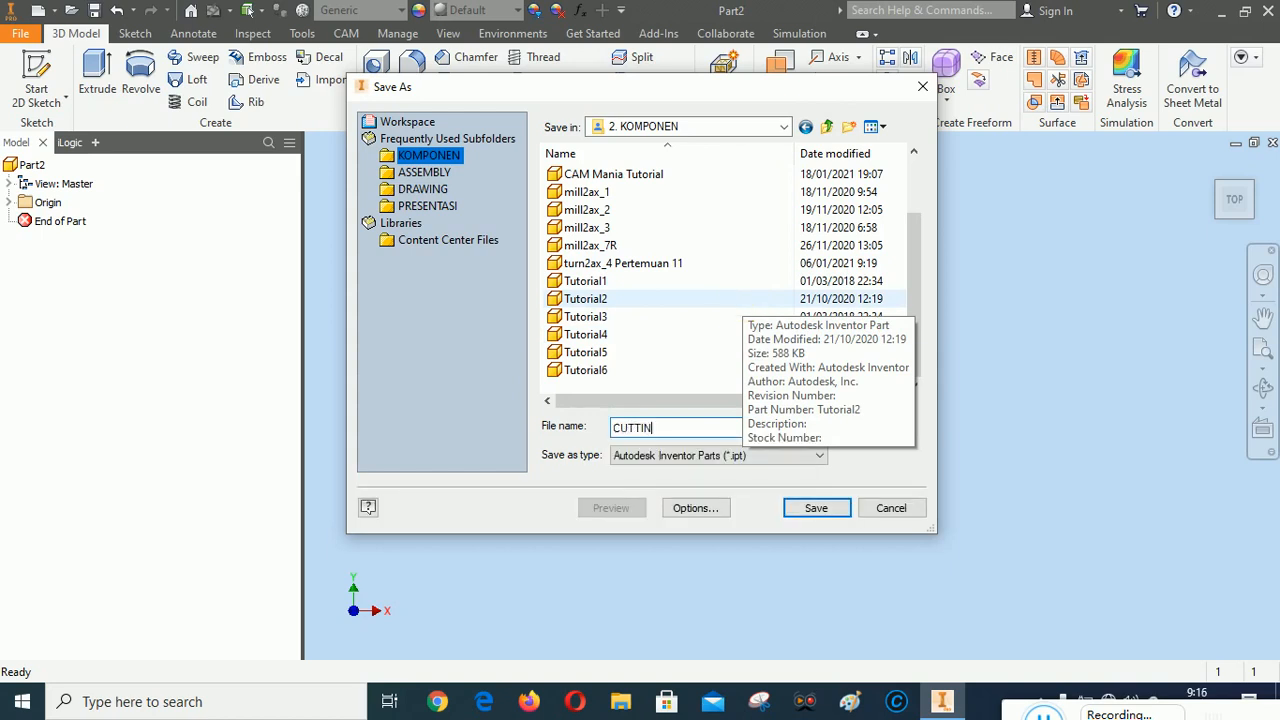
text(G 1)
click(822, 510)
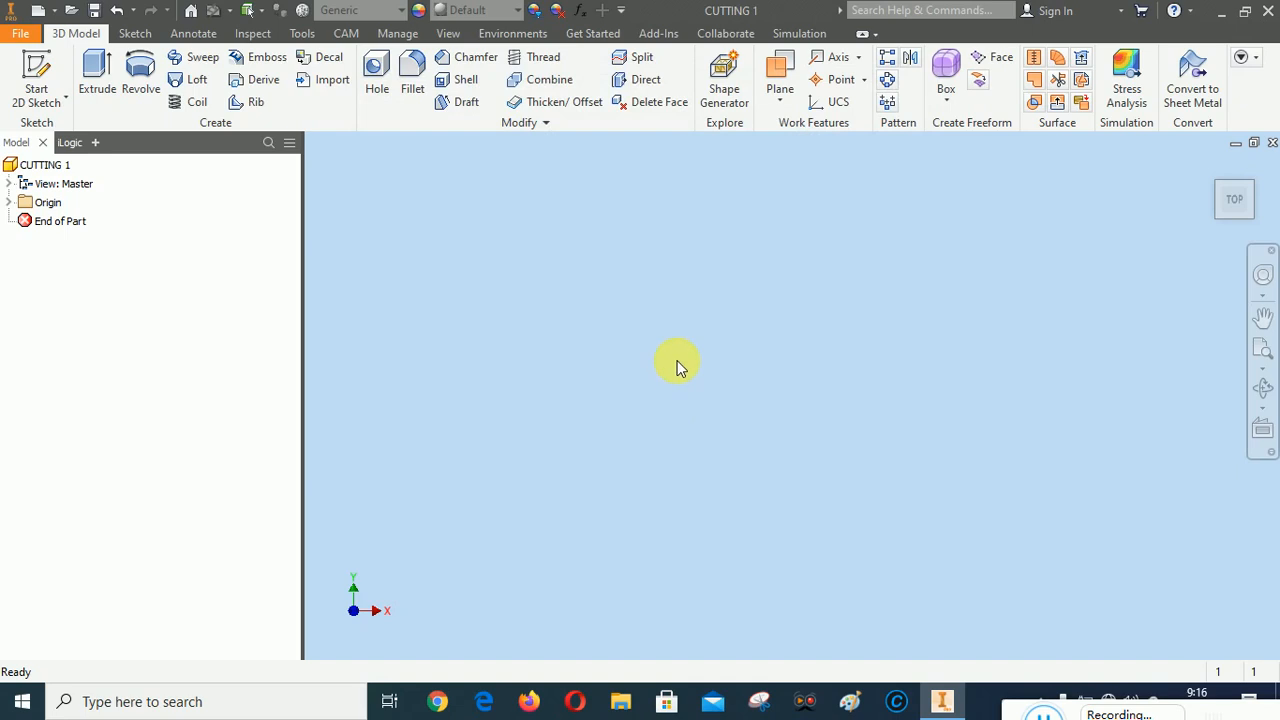
Start a 2D sketch on the horizontal XY origin plane
click(34, 66)
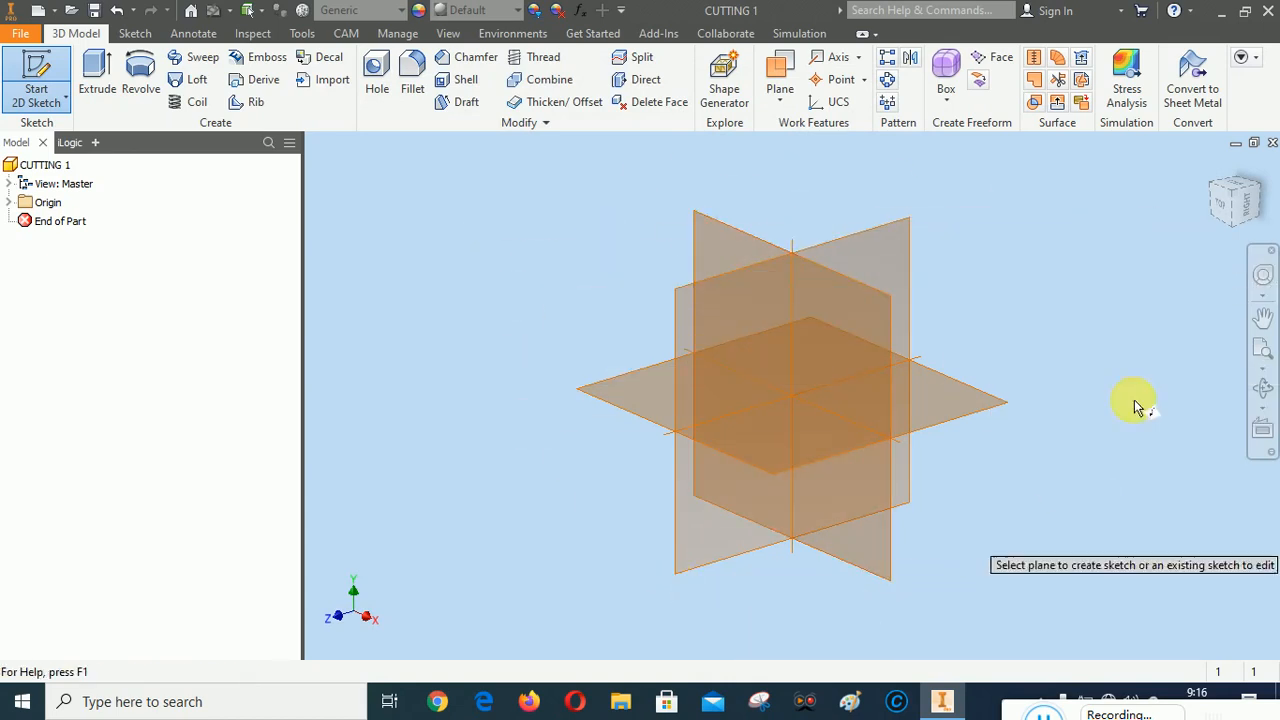
click(1211, 166)
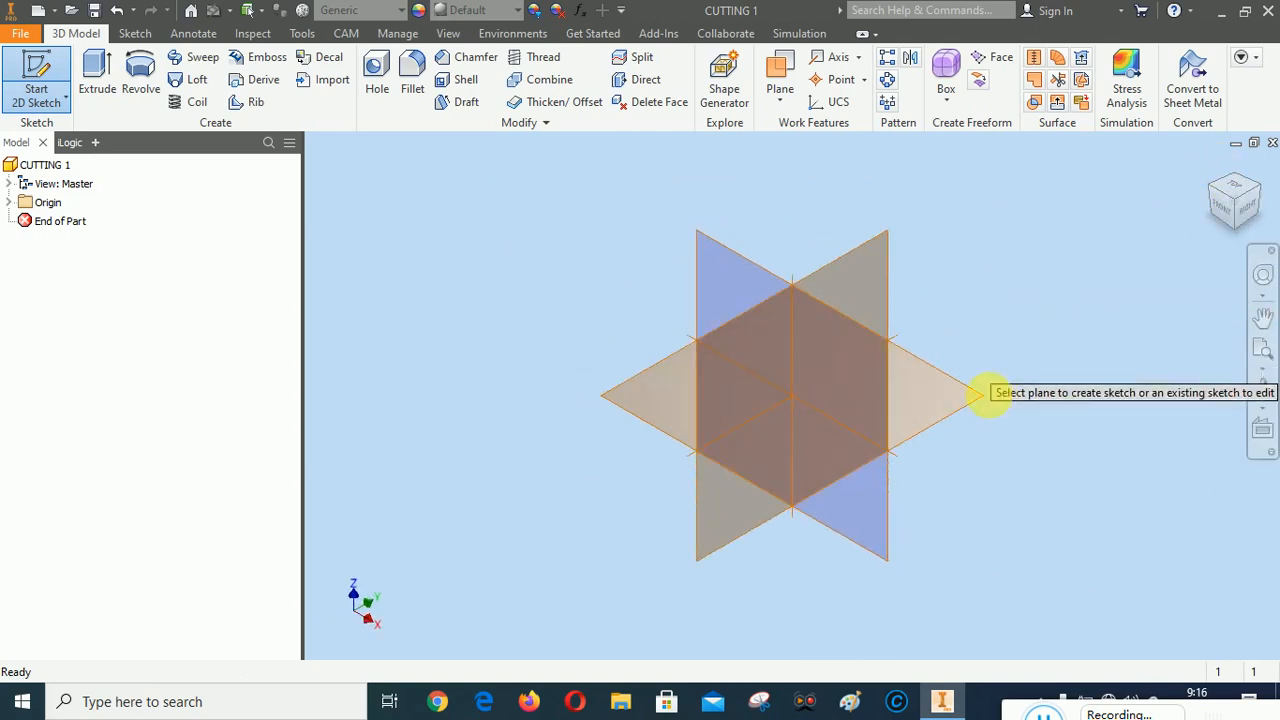
click(933, 404)
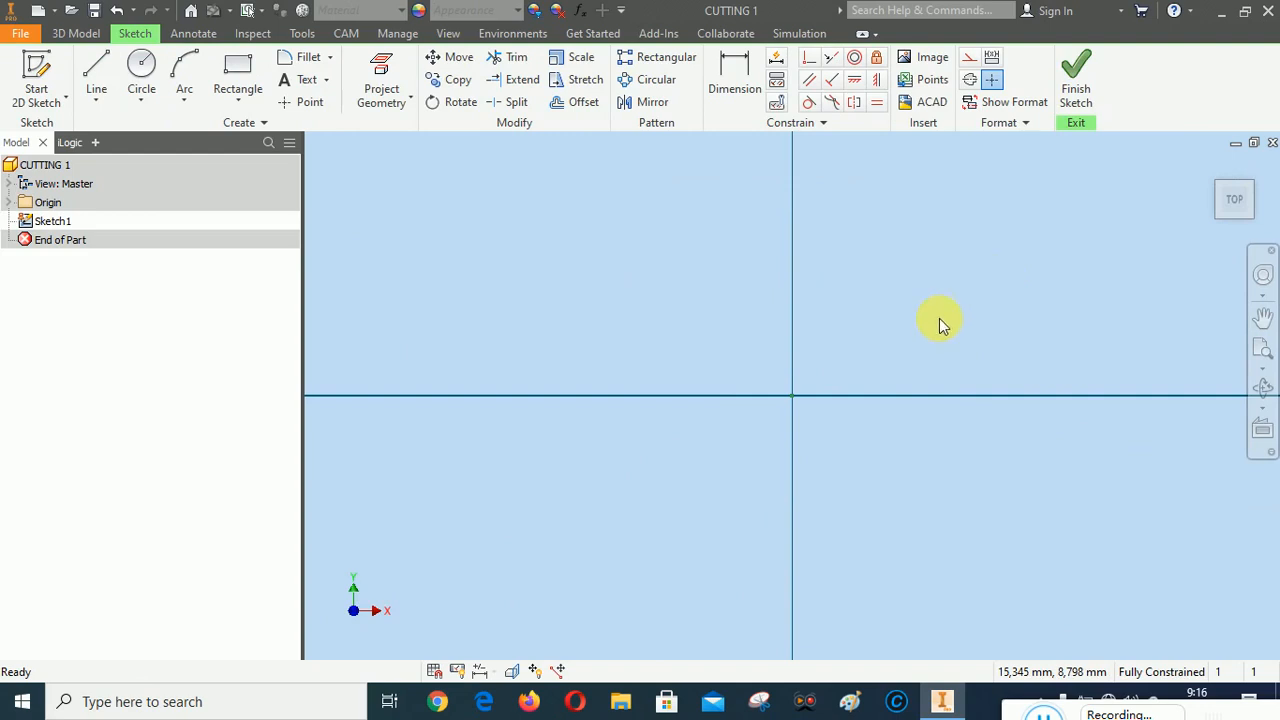
Draw a circle about 114 mm in diameter centred on the sketch origin
scroll(657, 431, up, 4)
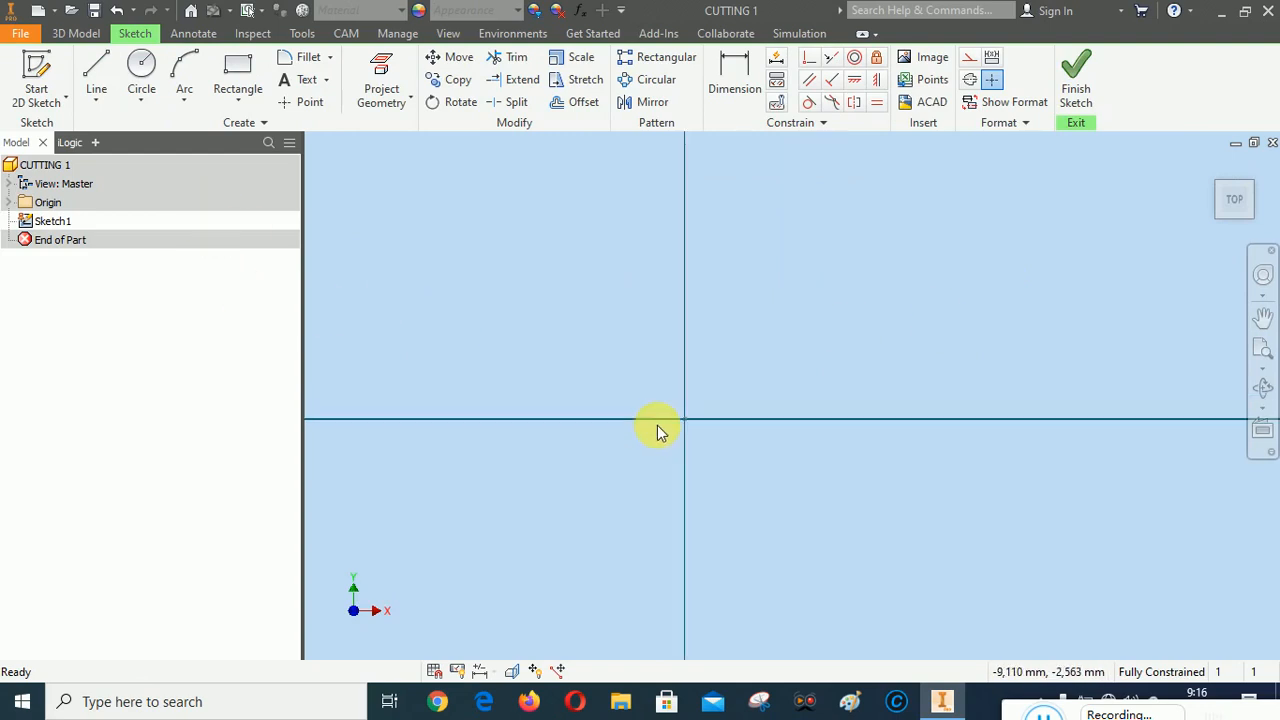
scroll(622, 382, up, 2)
scroll(608, 378, down, 3)
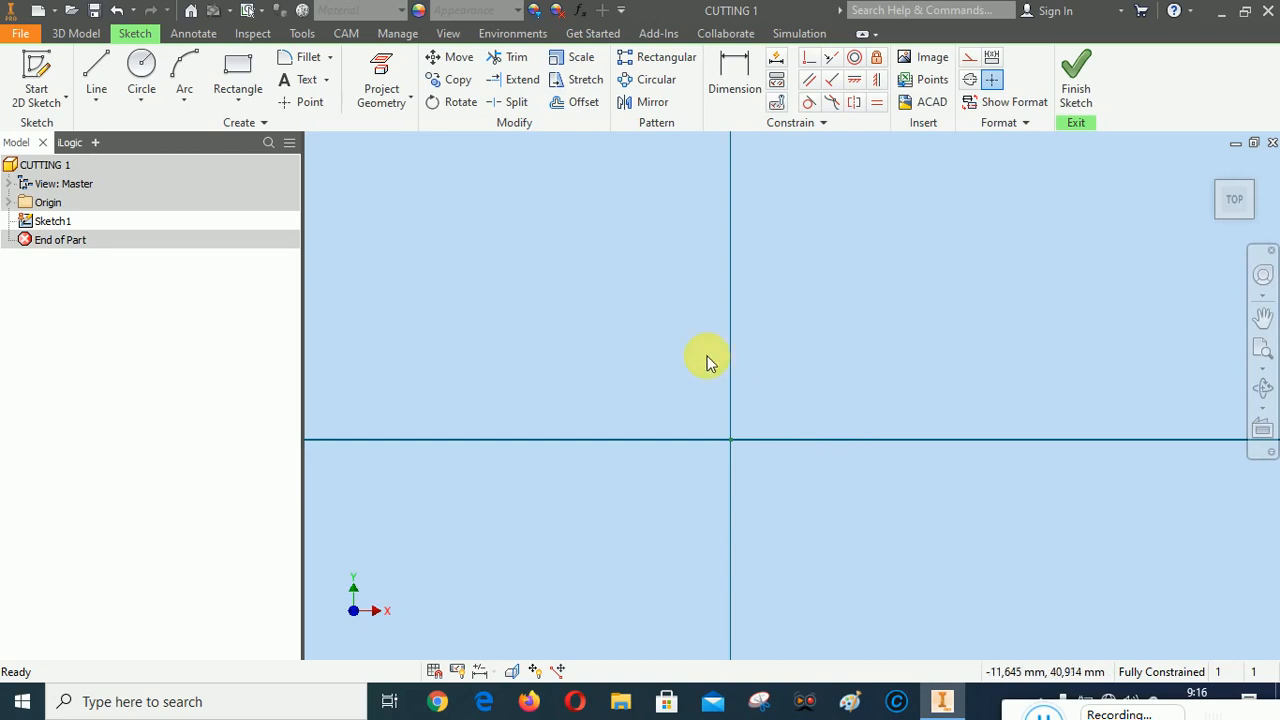
click(141, 70)
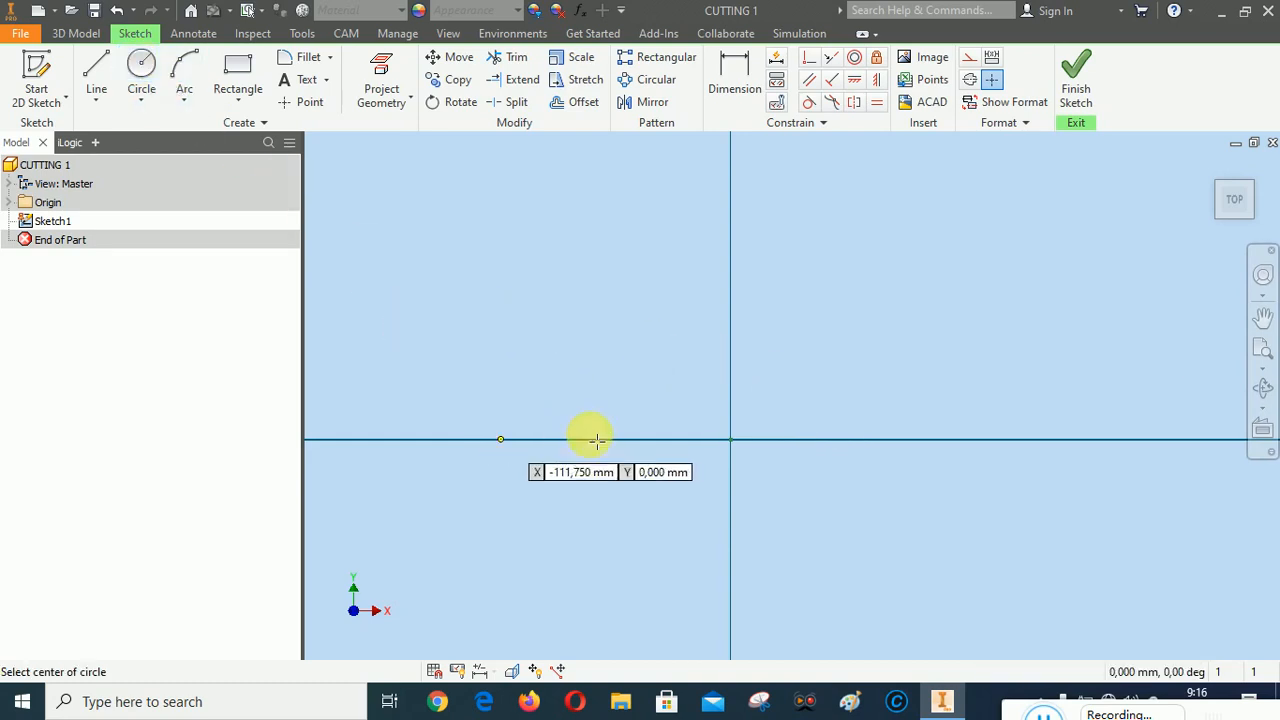
click(731, 439)
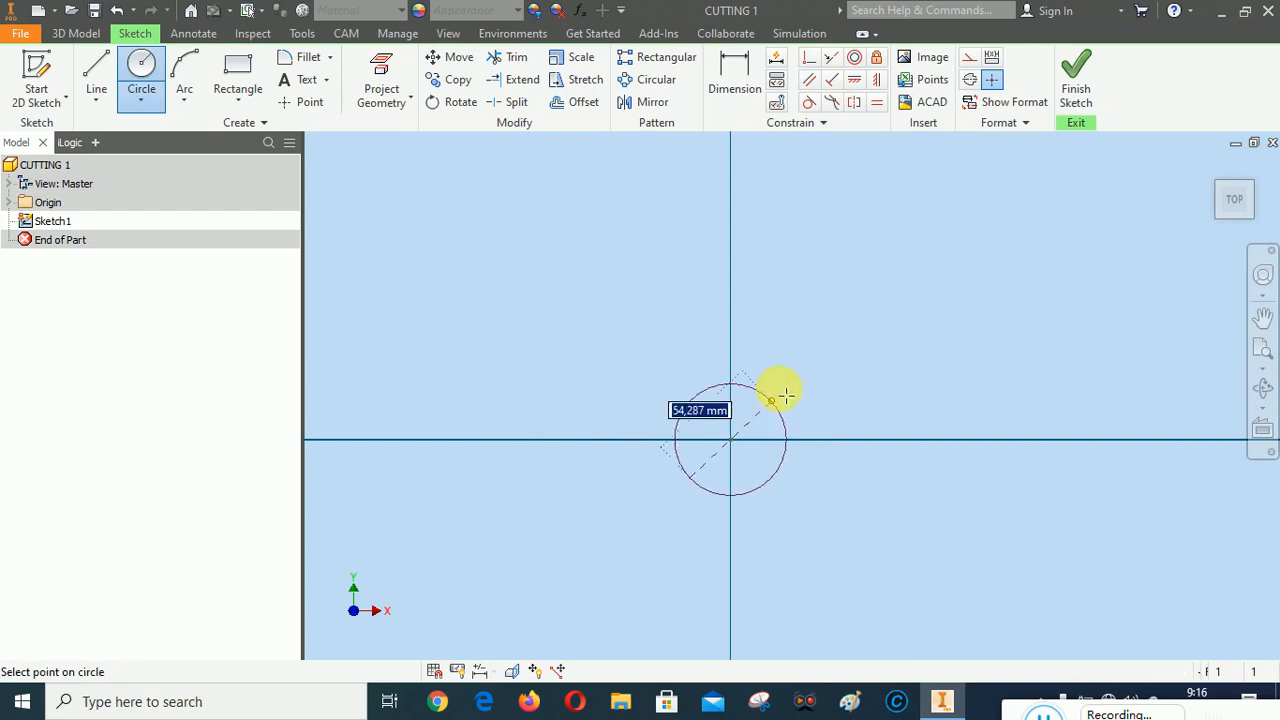
click(811, 351)
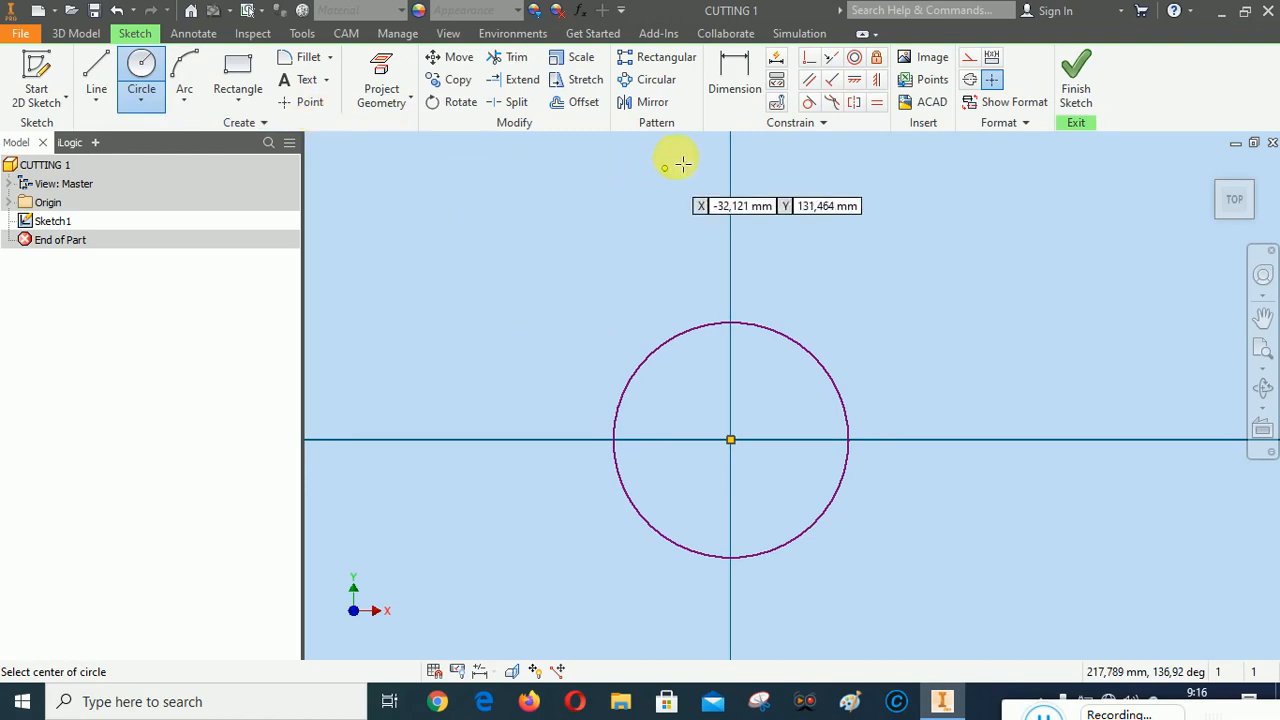
Dimension the circle's diameter and set it to 150 mm
click(738, 80)
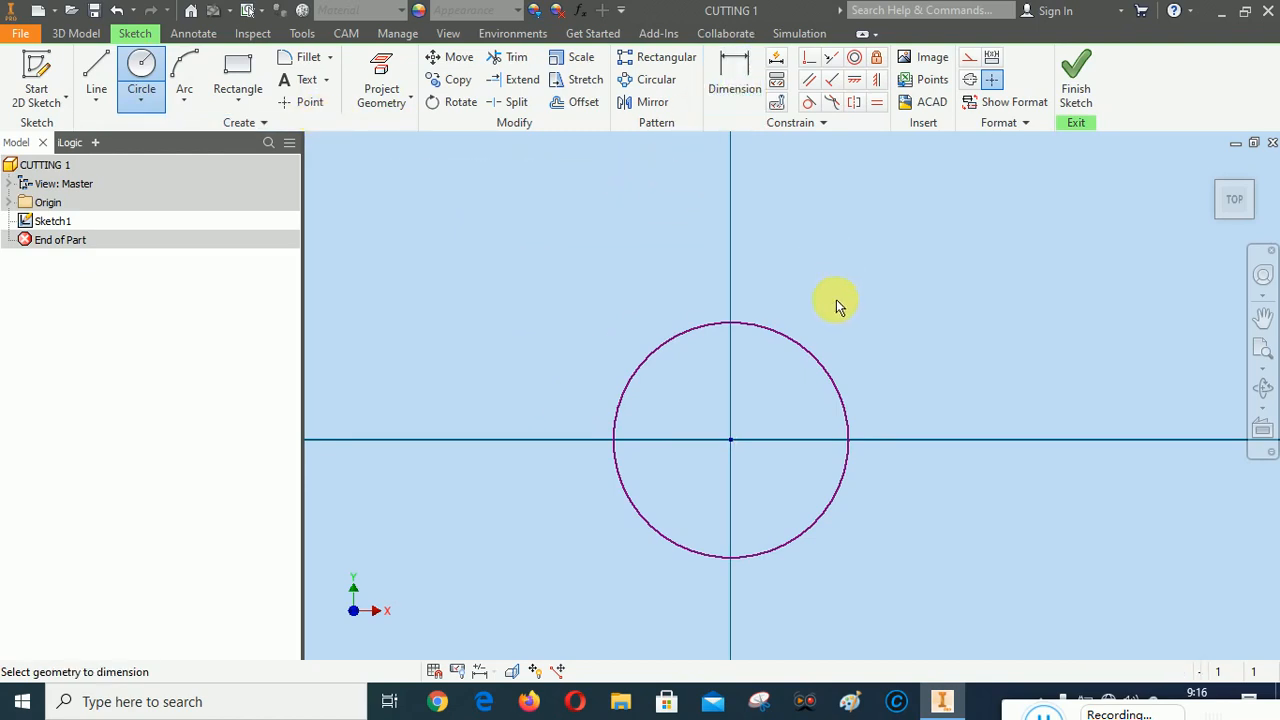
click(803, 351)
click(764, 386)
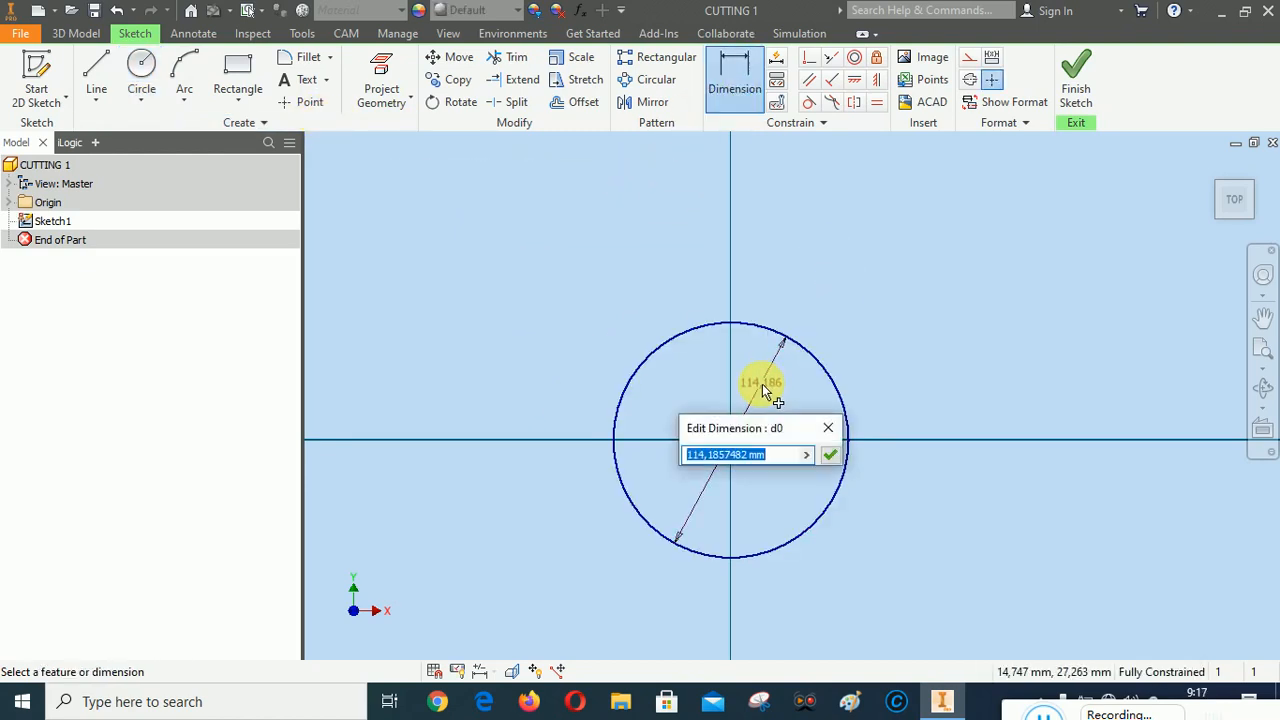
text(150)
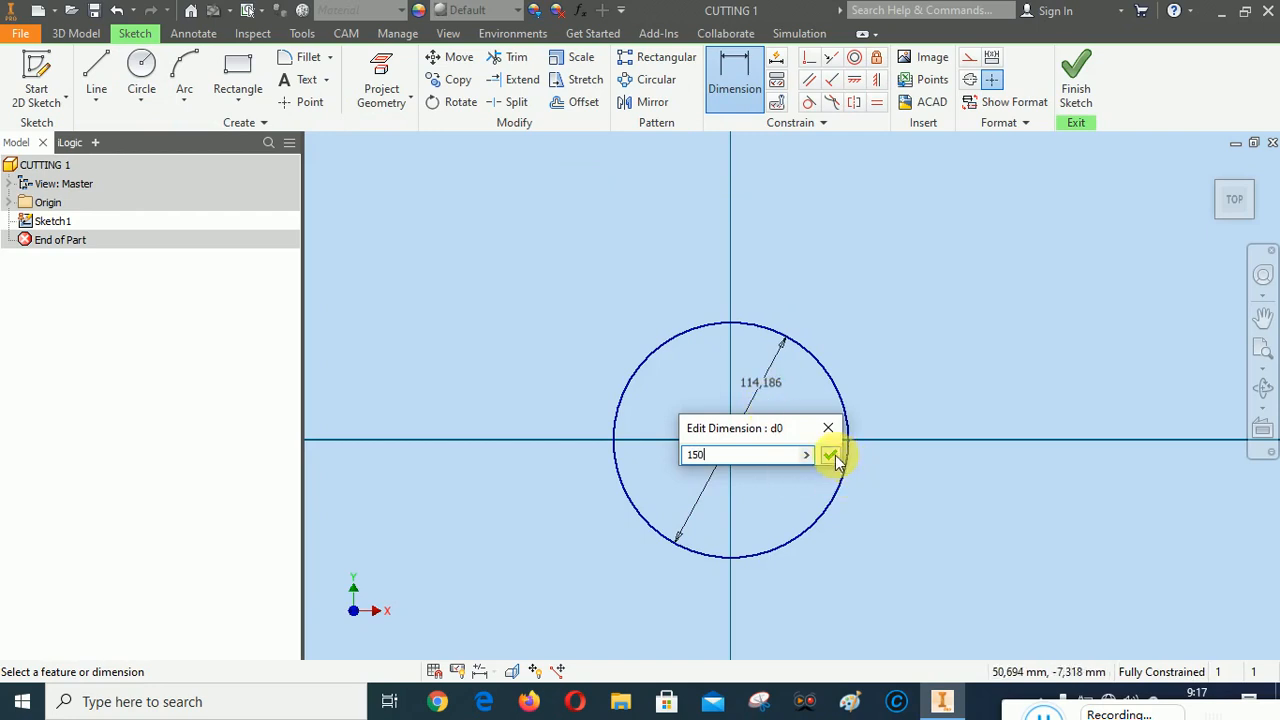
click(831, 456)
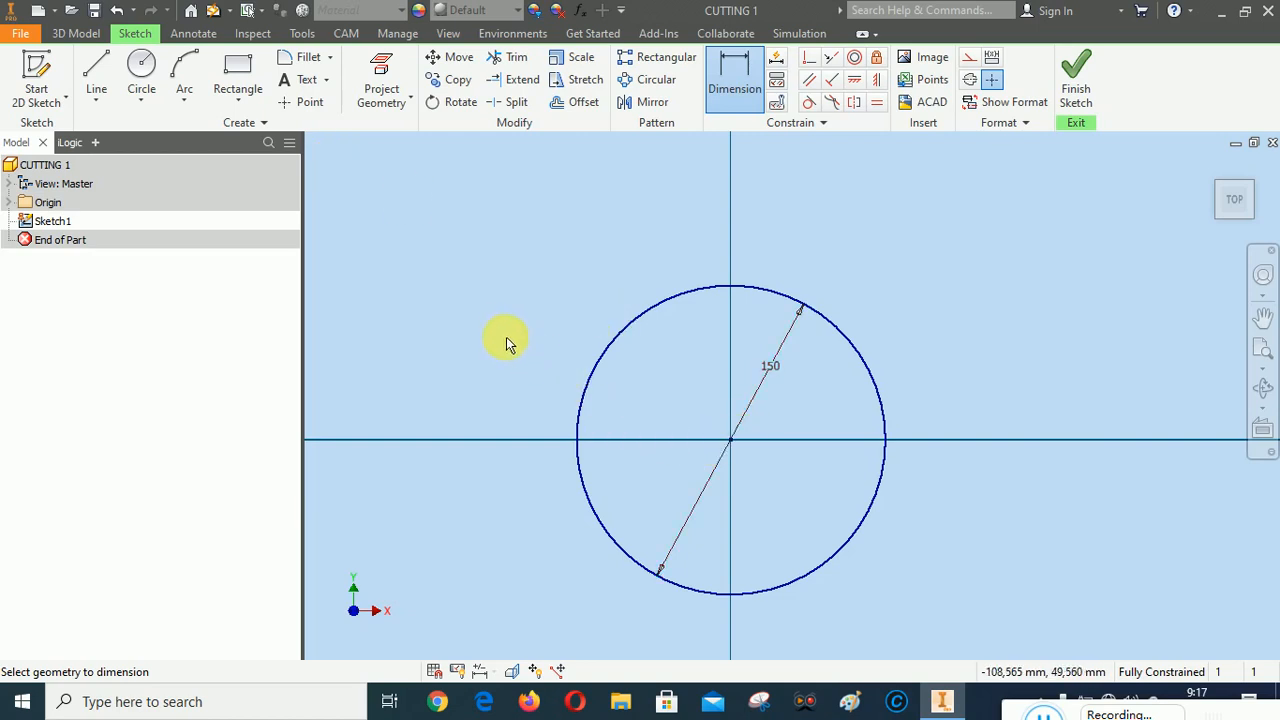
Draw a rectangle about 150 mm high to the right of the circle, aligned with the circle's top and bottom
scroll(453, 318, down, 3)
scroll(592, 363, up, 3)
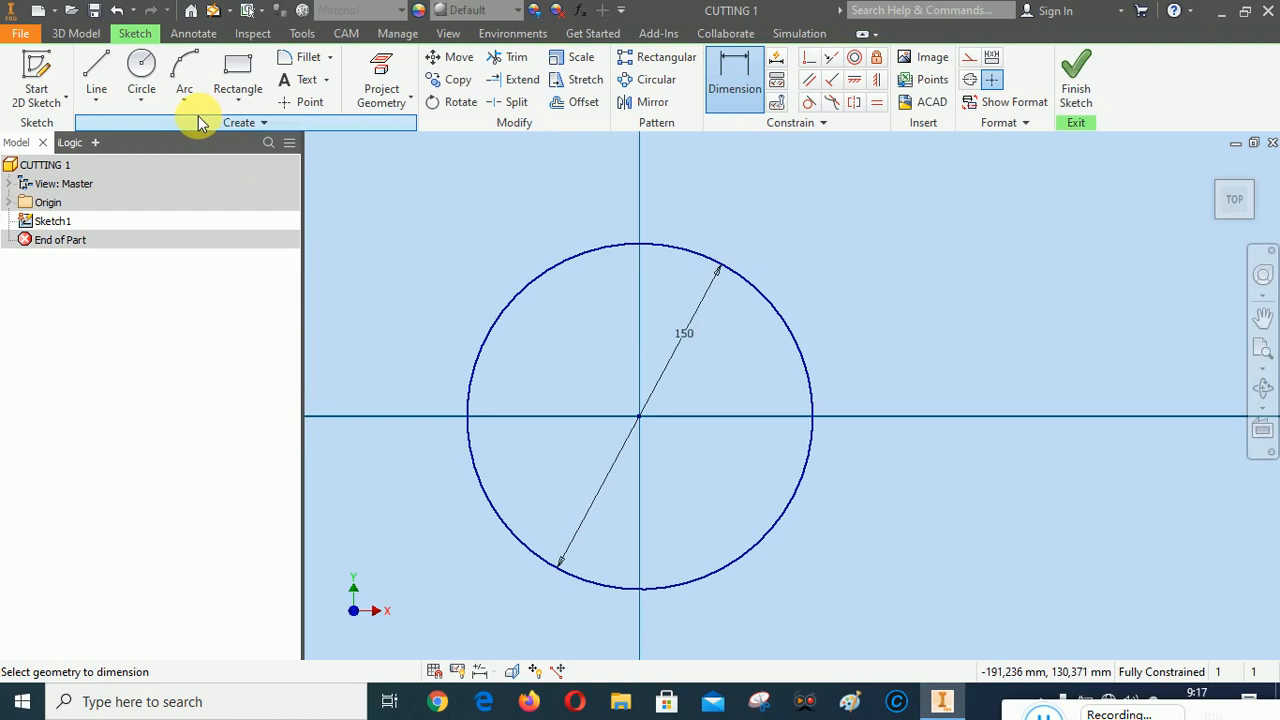
click(237, 70)
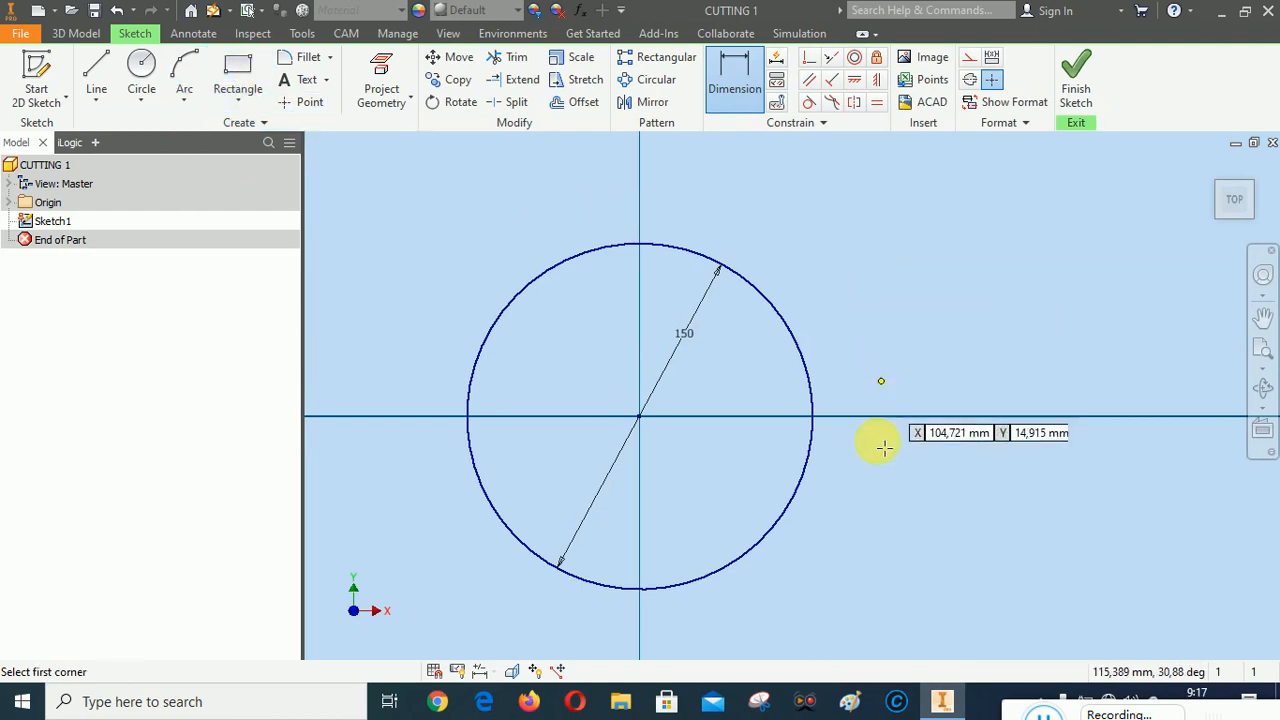
click(844, 244)
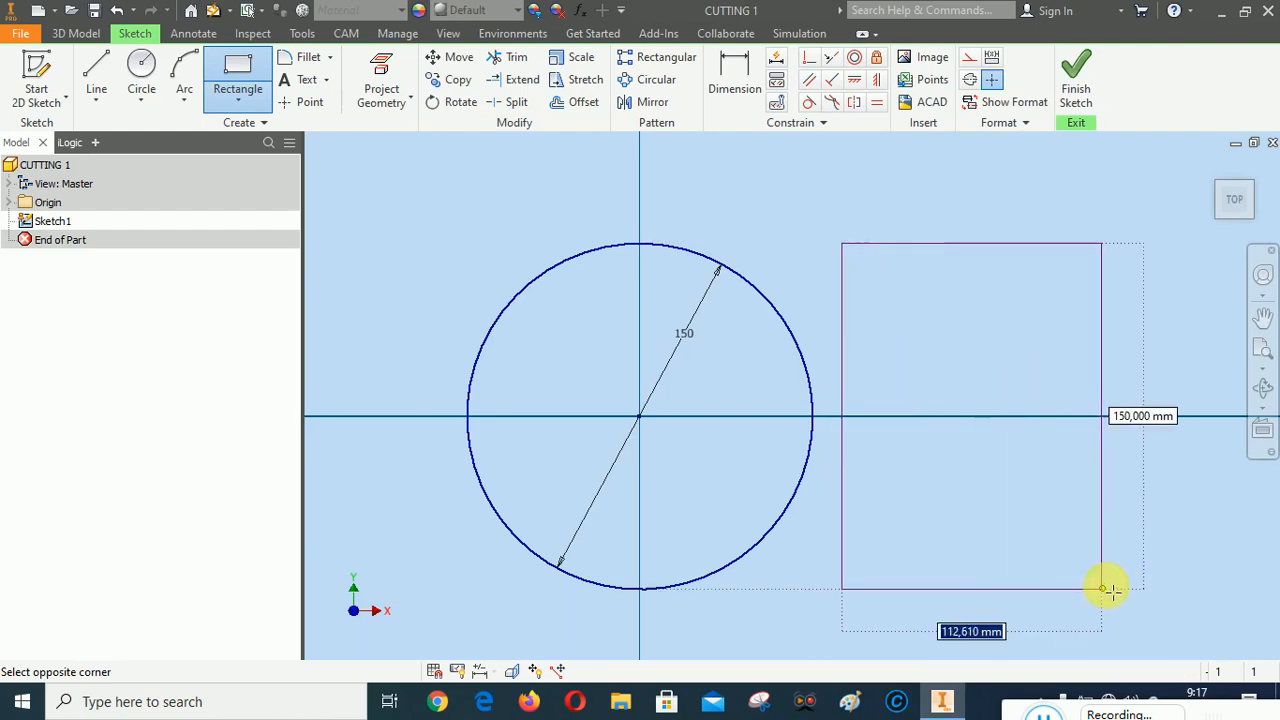
click(1122, 589)
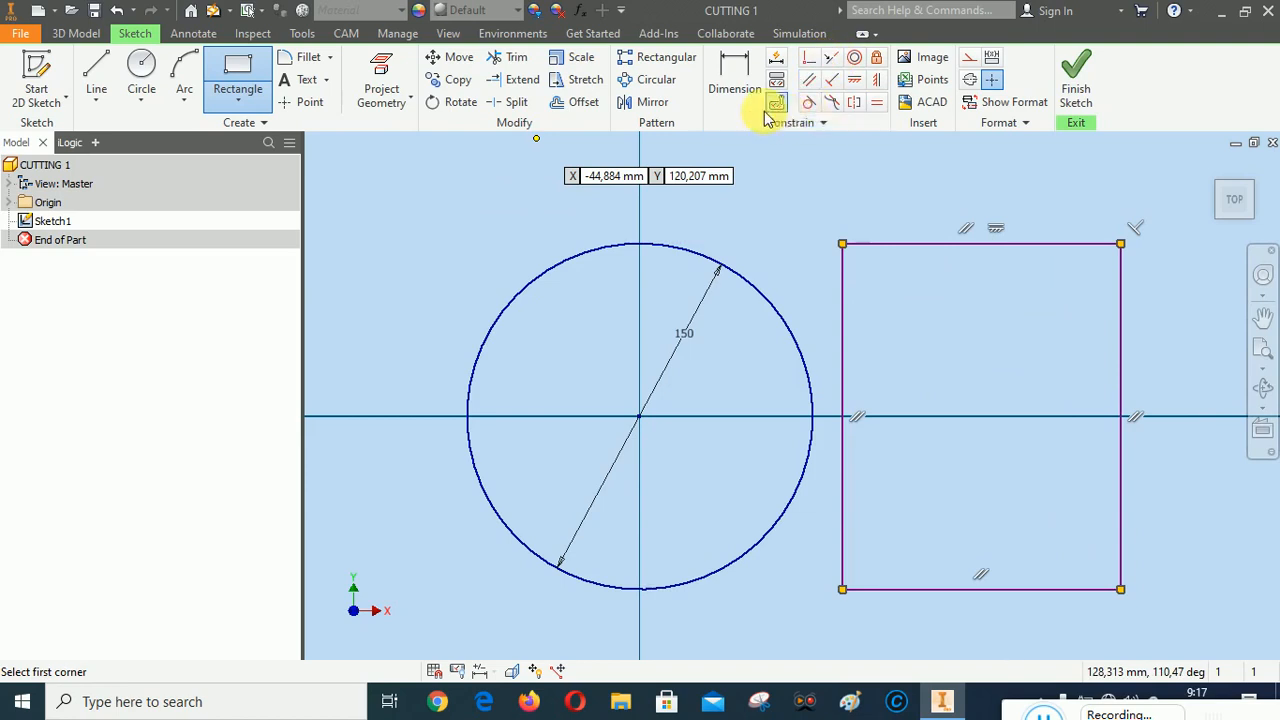
Apply tangent constraints between the circle and the rectangle's top and bottom edges
click(808, 102)
click(926, 246)
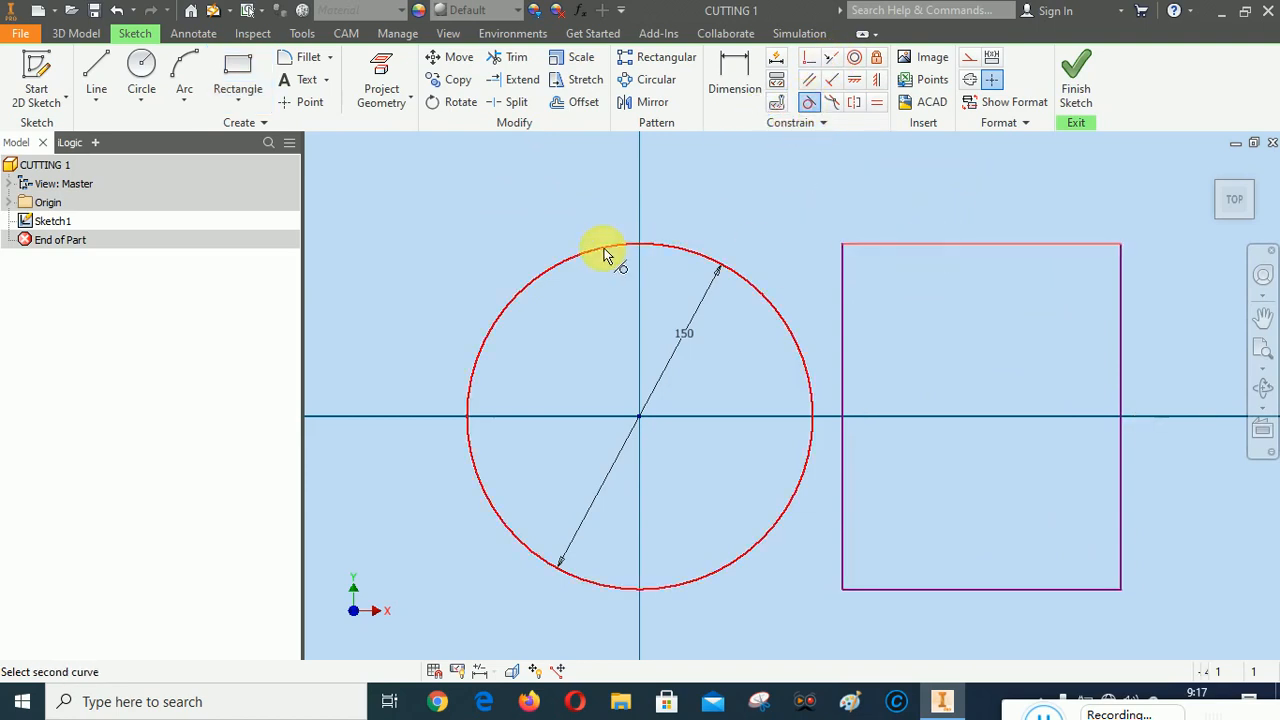
click(642, 245)
click(926, 591)
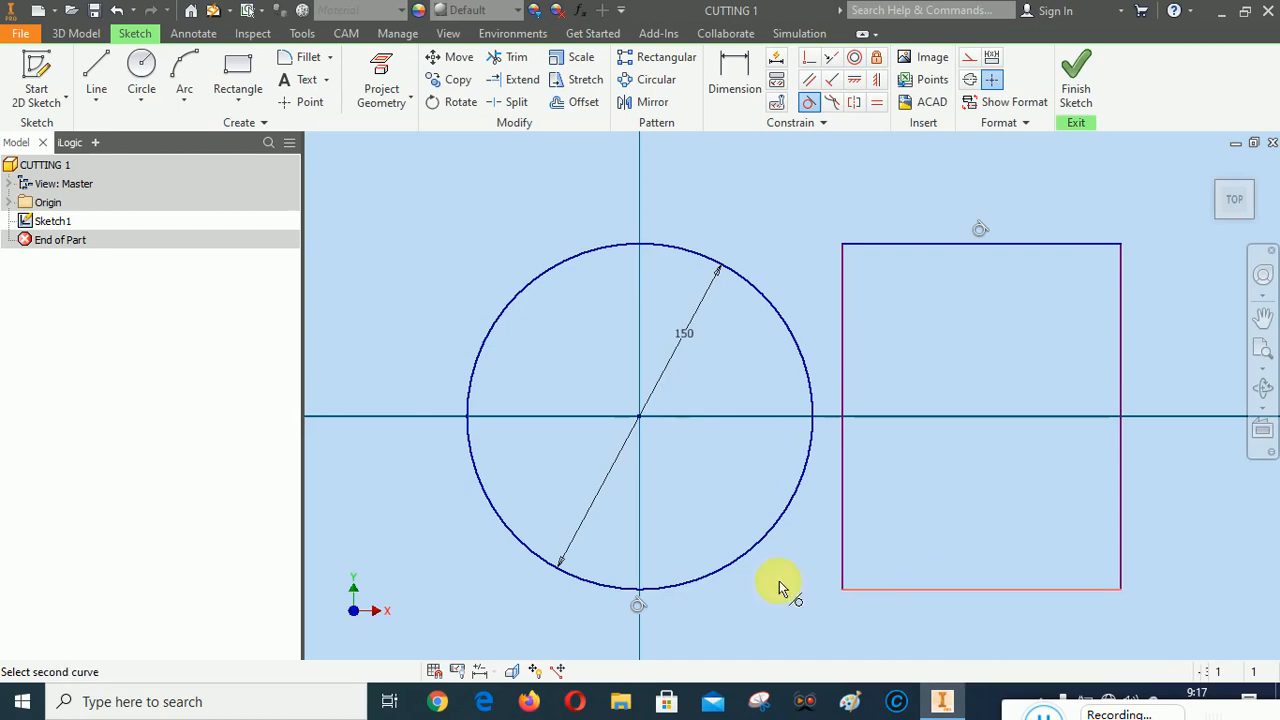
click(651, 591)
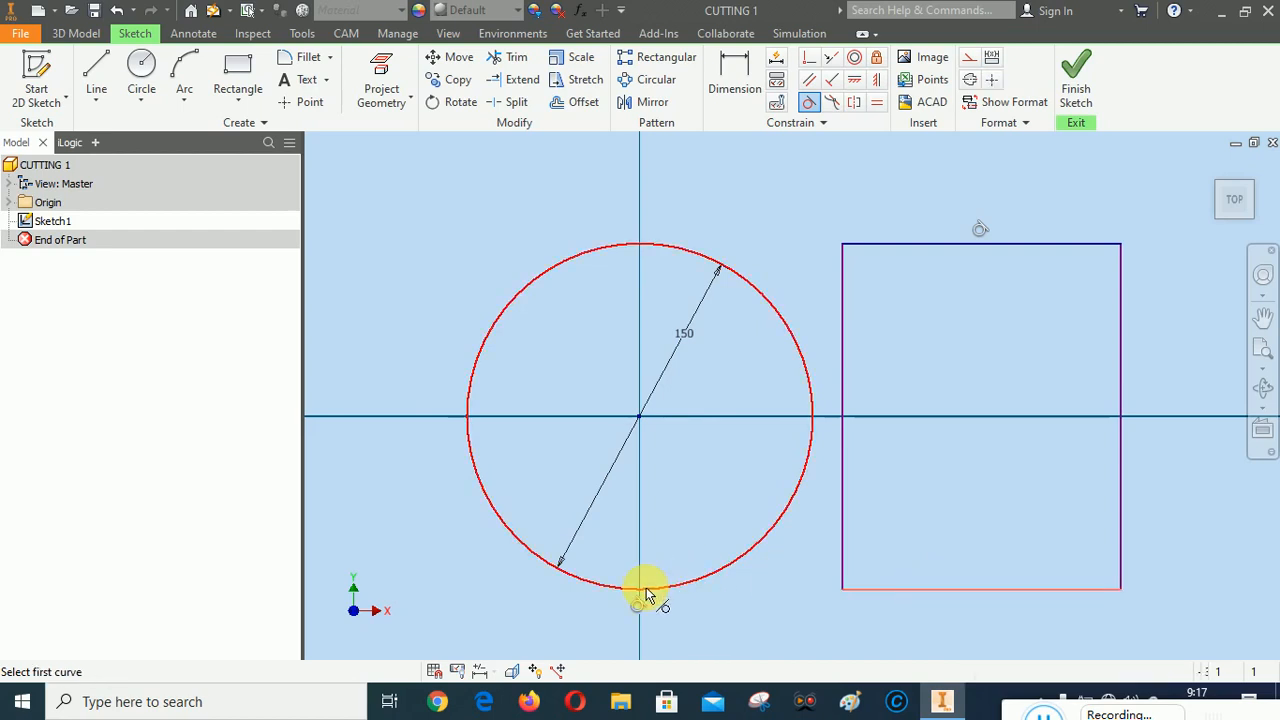
Dimension the horizontal distance from the circle's centre to the rectangle's near vertical edge and set it to 80 mm
click(734, 66)
click(828, 389)
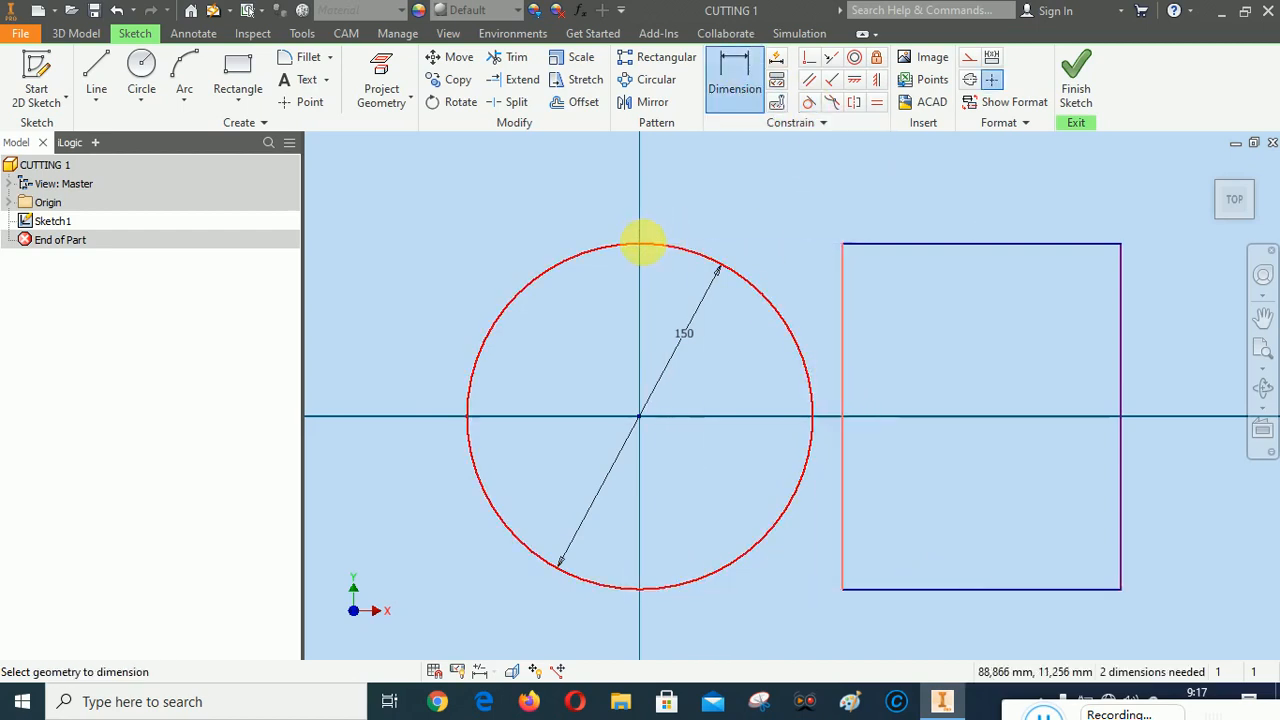
click(666, 249)
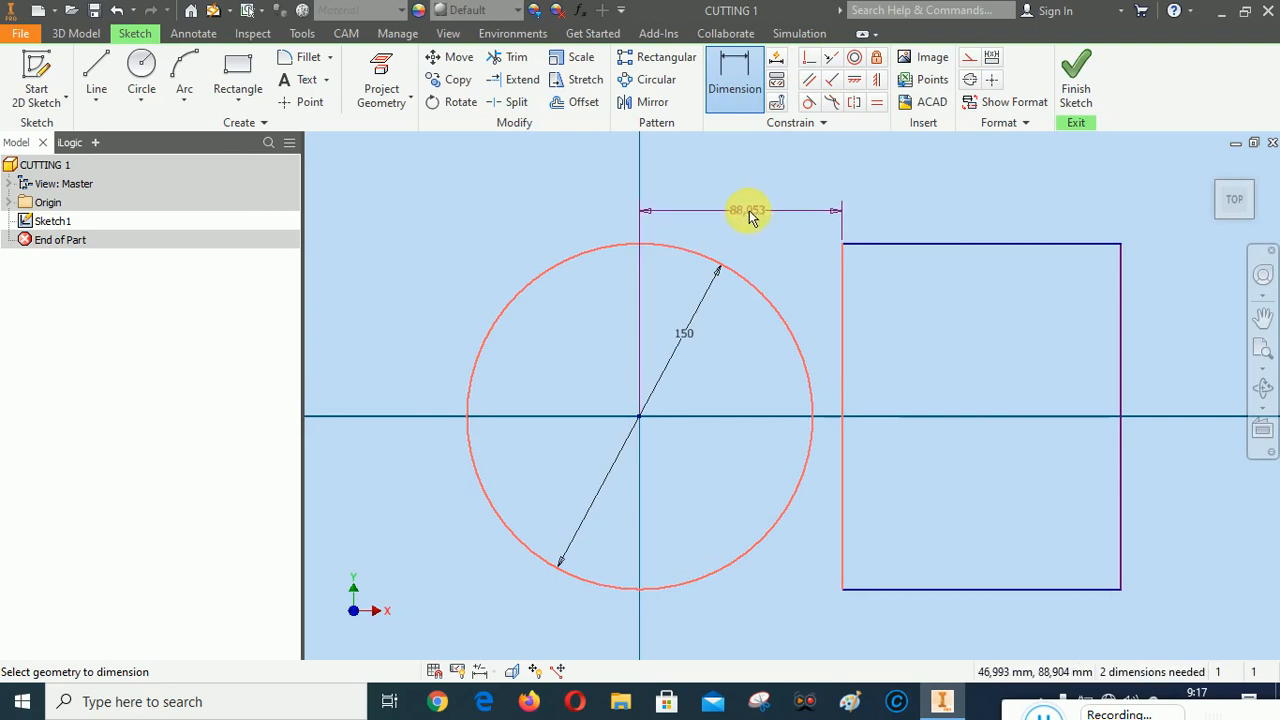
click(748, 208)
text(80)
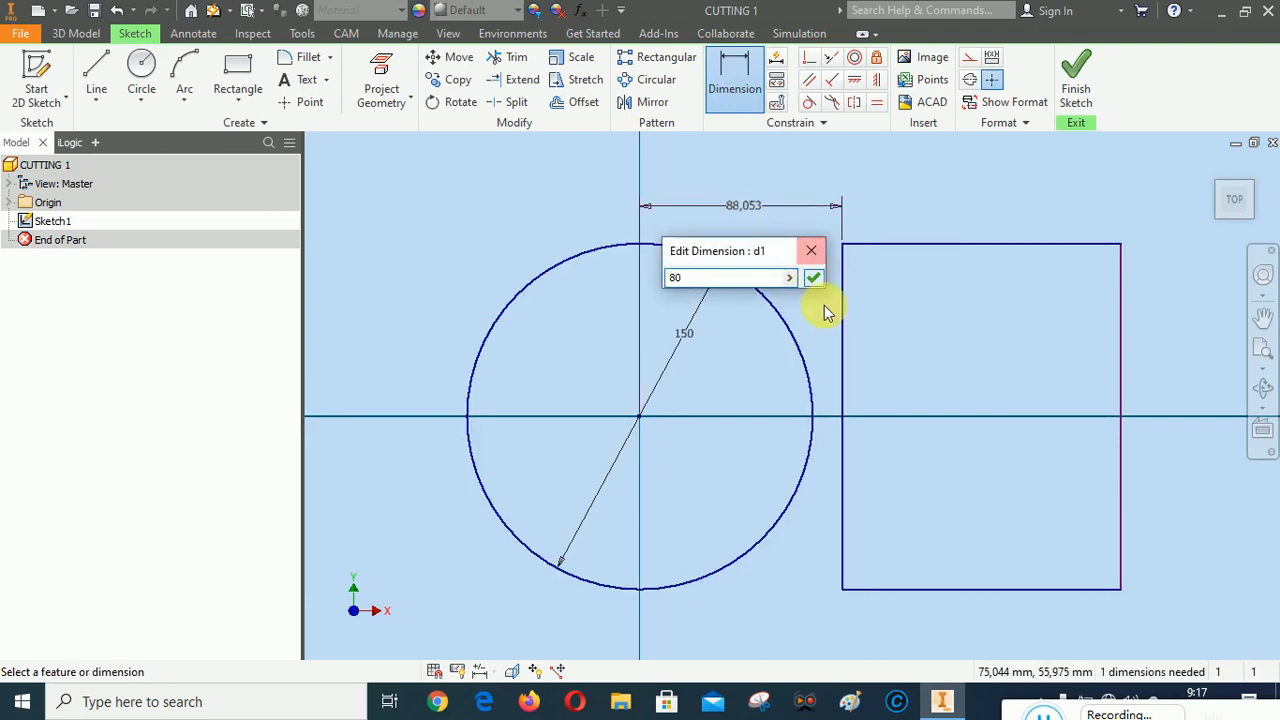
click(813, 277)
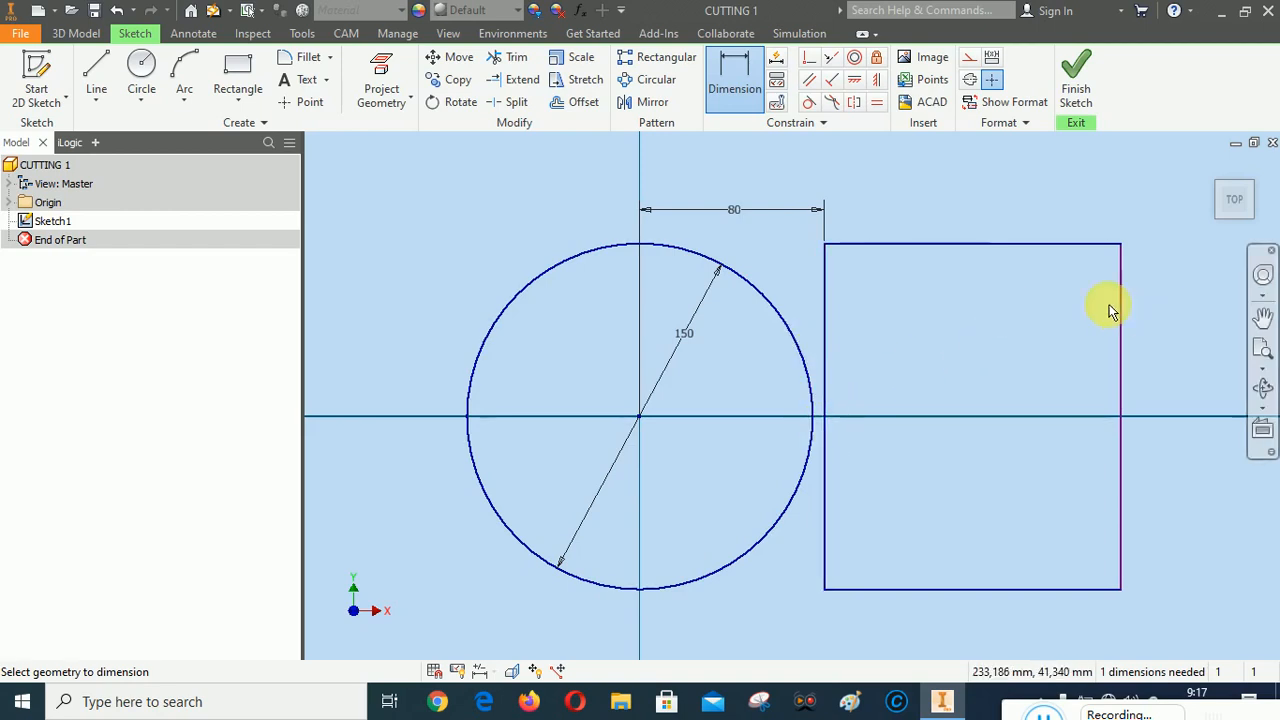
Dimension the rectangle's width along its top edge and set it to 120 mm
click(975, 245)
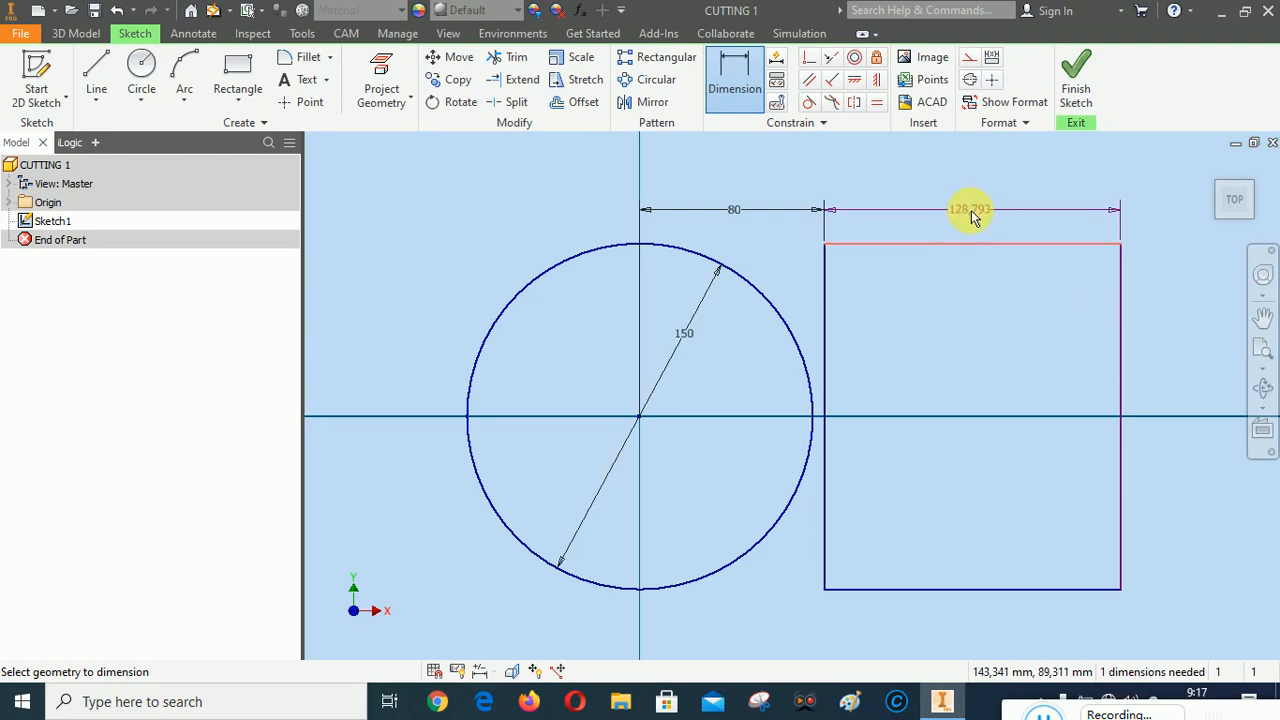
click(972, 212)
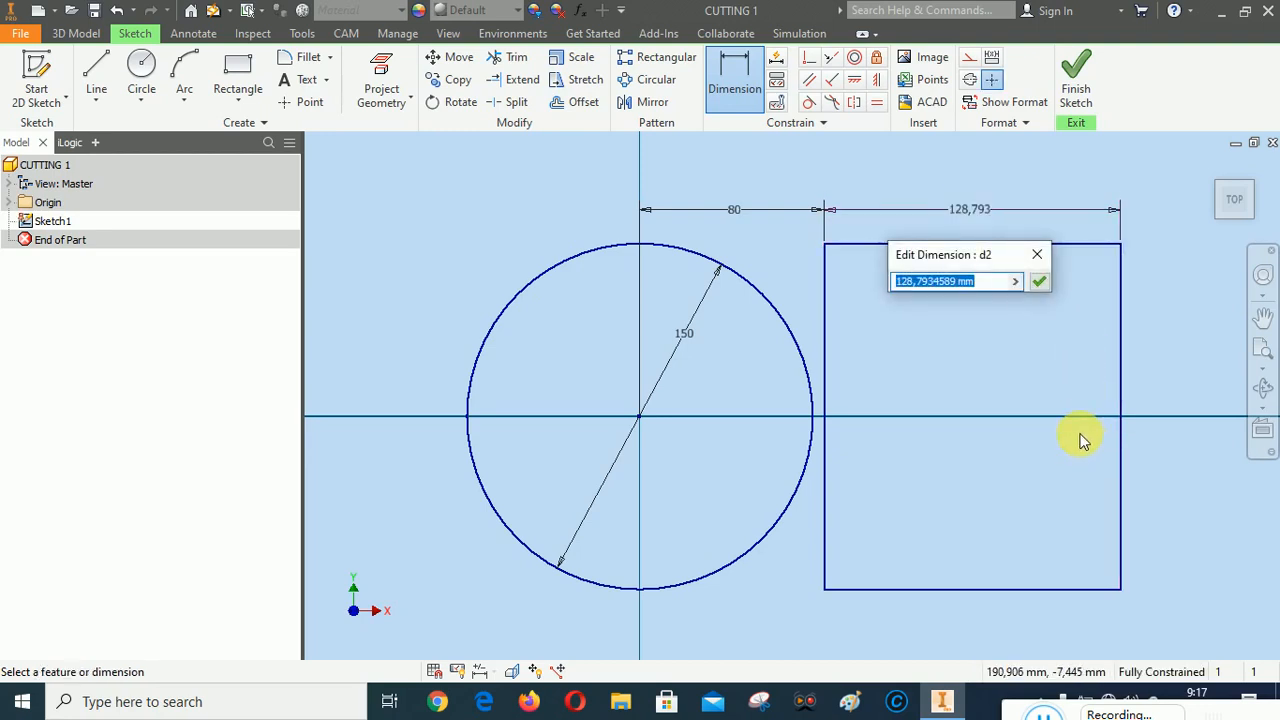
text(1)
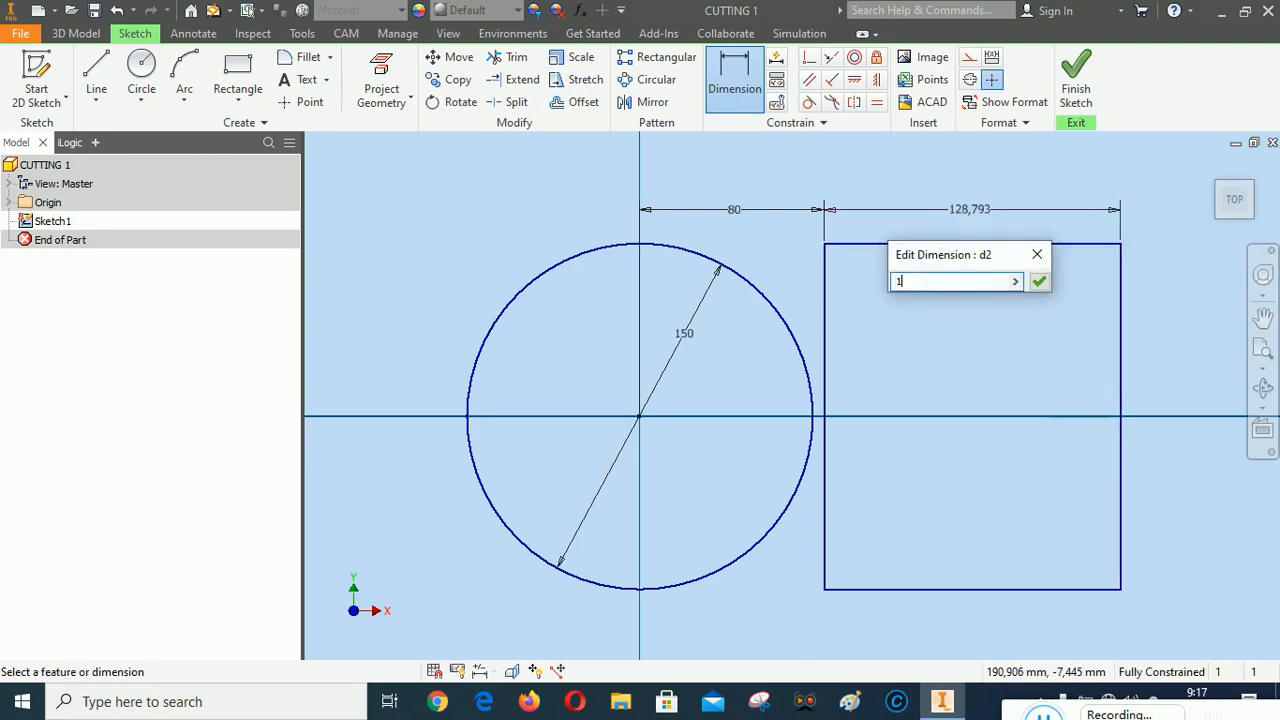
text(20)
click(1040, 281)
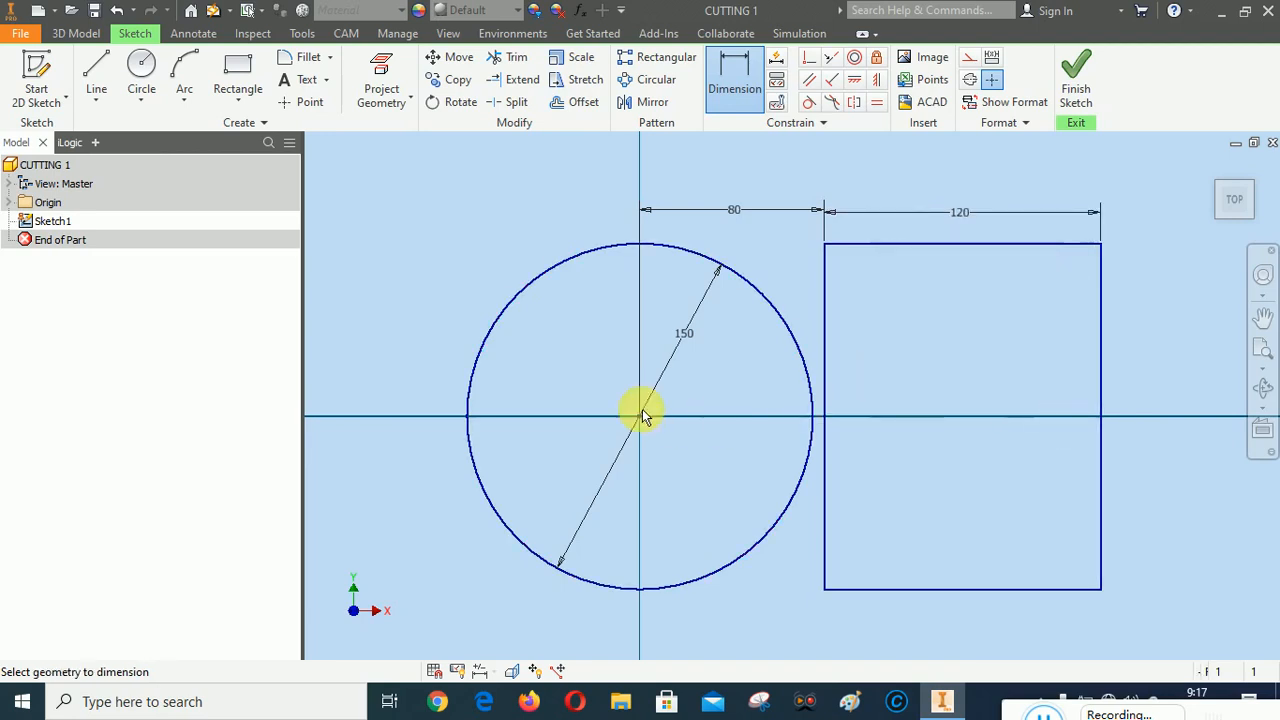
Draw an upright three-sided inscribed polygon to the right of the rectangle, with its apex directly above its centre
scroll(643, 414, up, 5)
scroll(776, 440, down, 3)
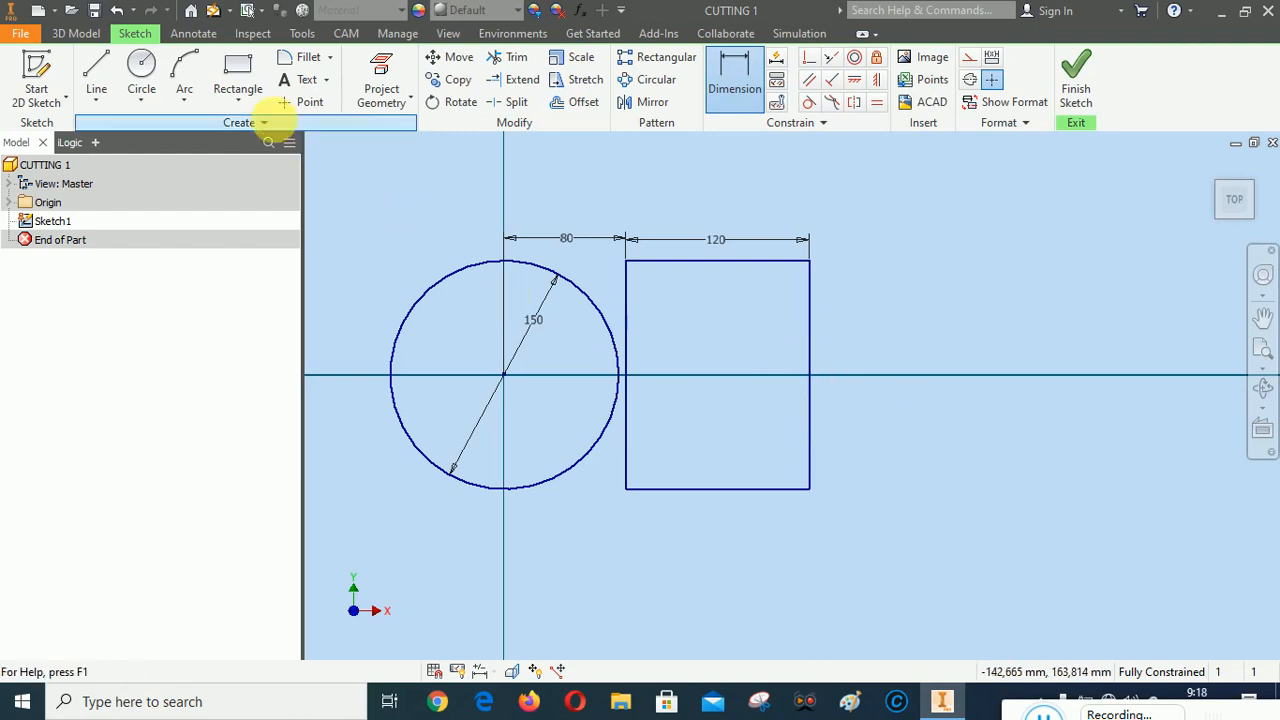
click(251, 106)
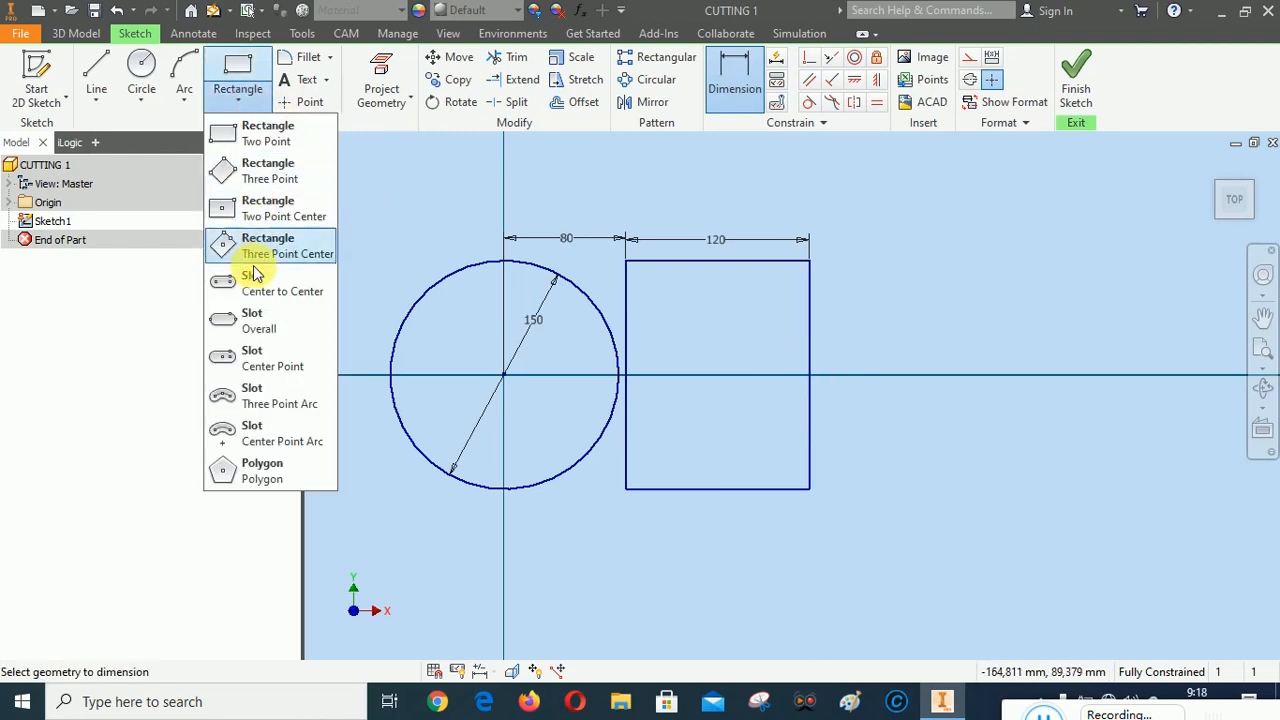
click(257, 470)
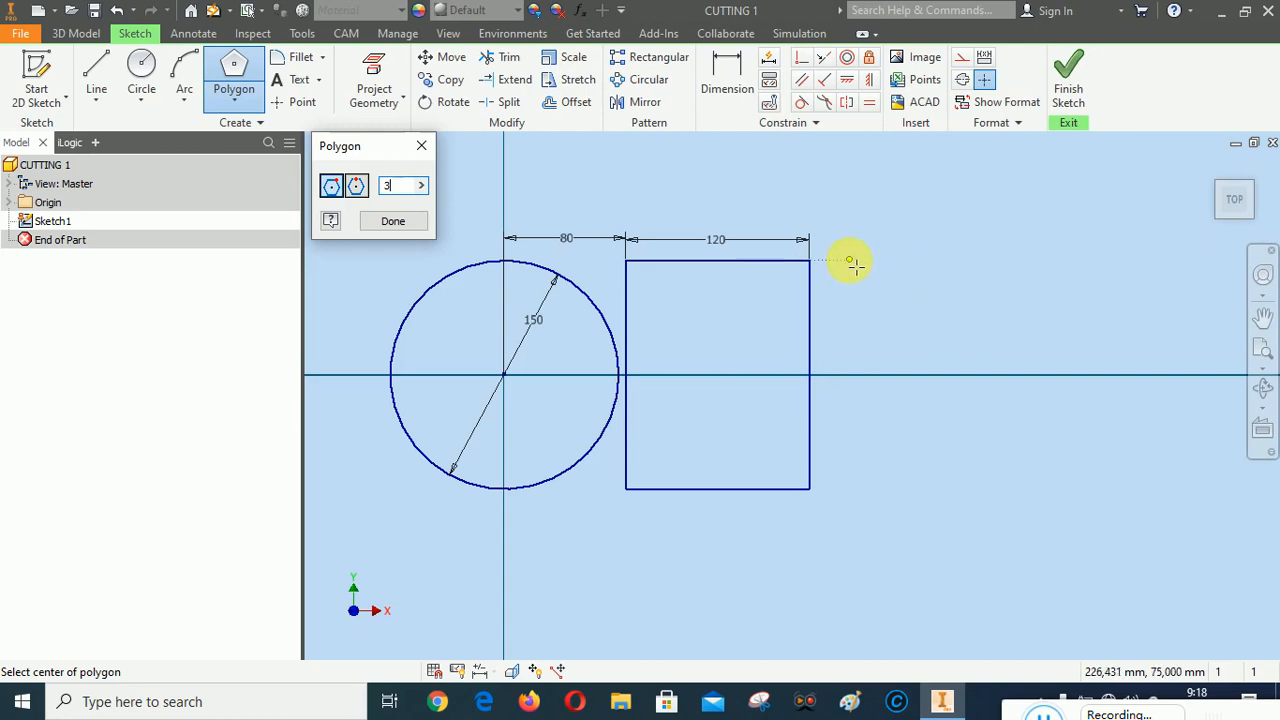
click(950, 395)
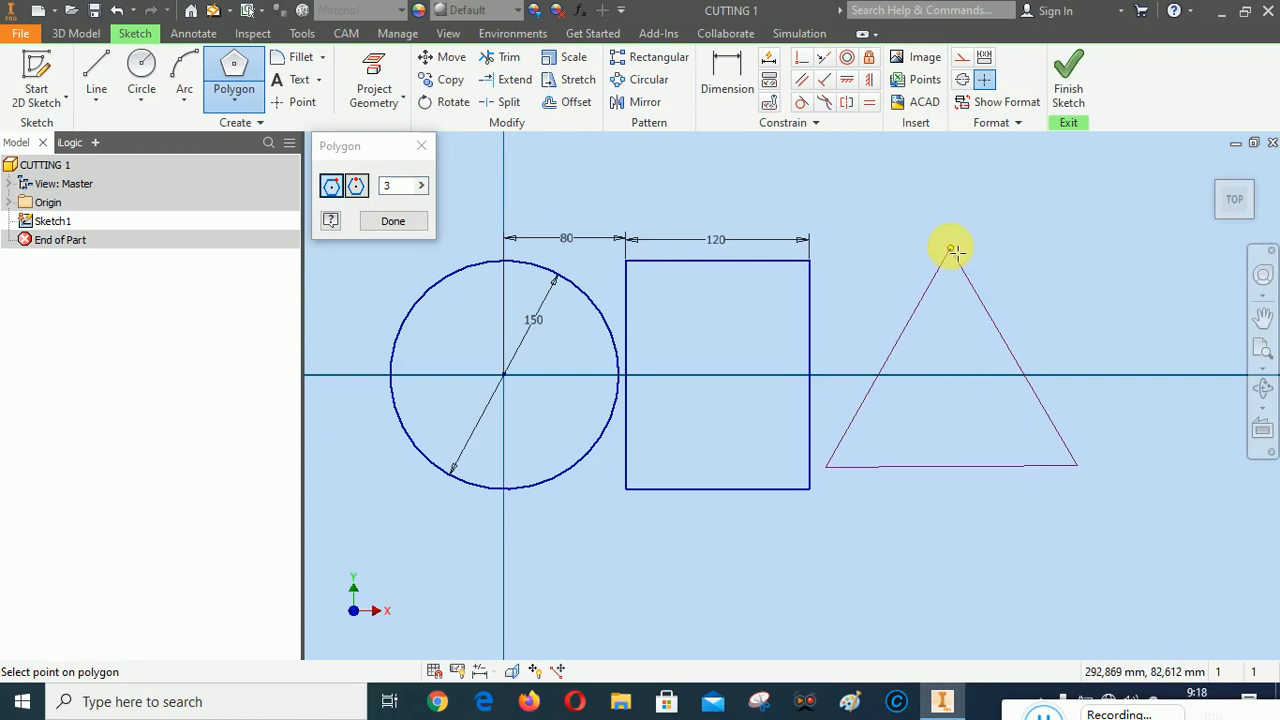
click(951, 239)
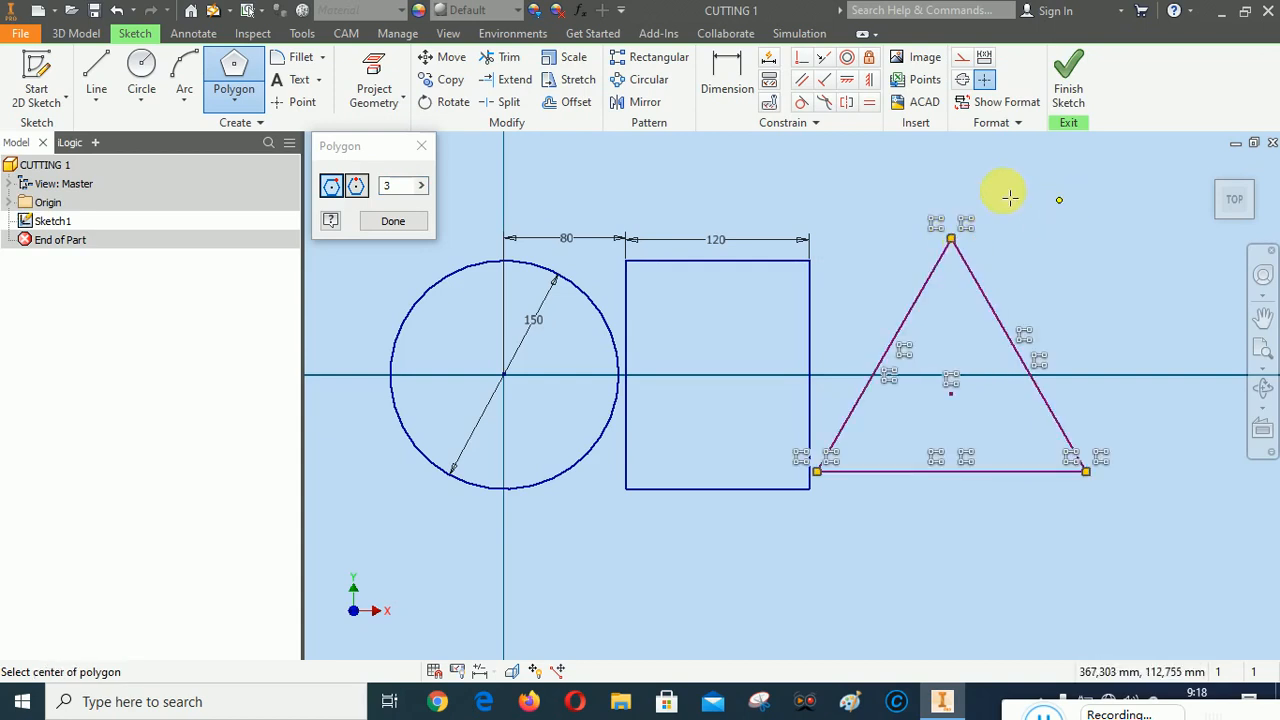
click(393, 221)
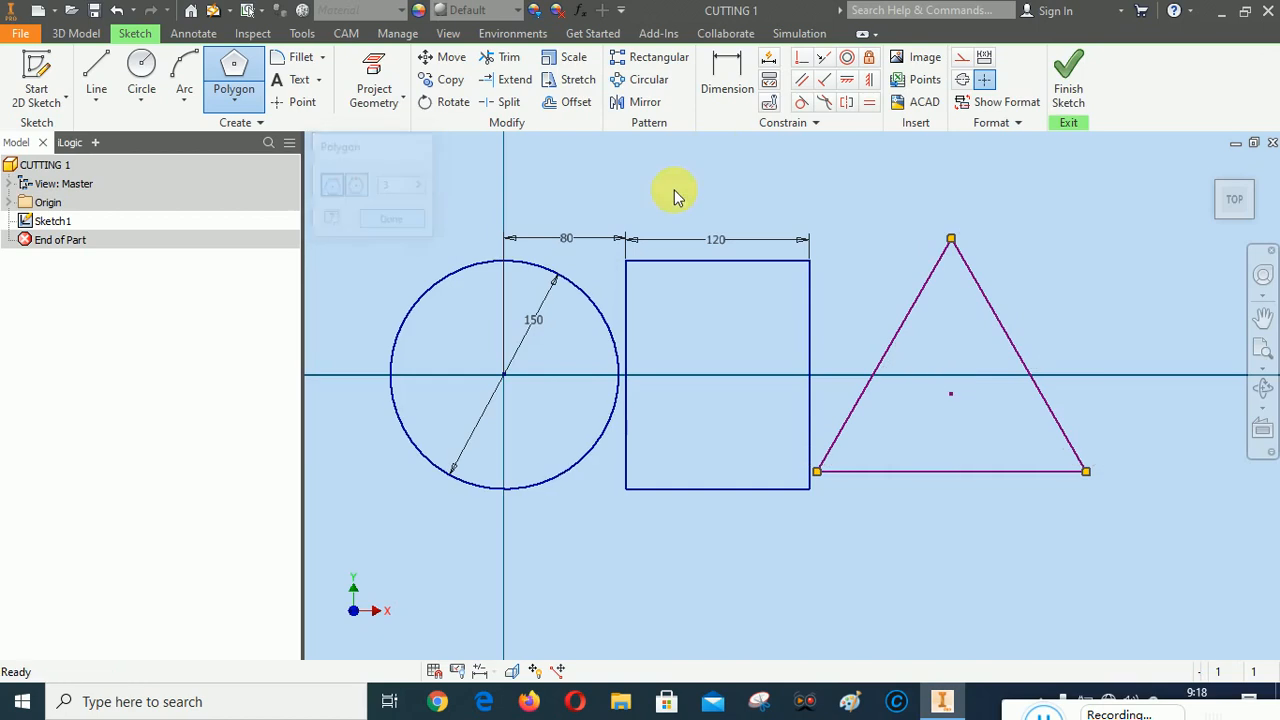
Dimension the gap between the rectangle's right edge and the triangle's lower-left corner and set it to 5 mm
click(727, 68)
click(816, 472)
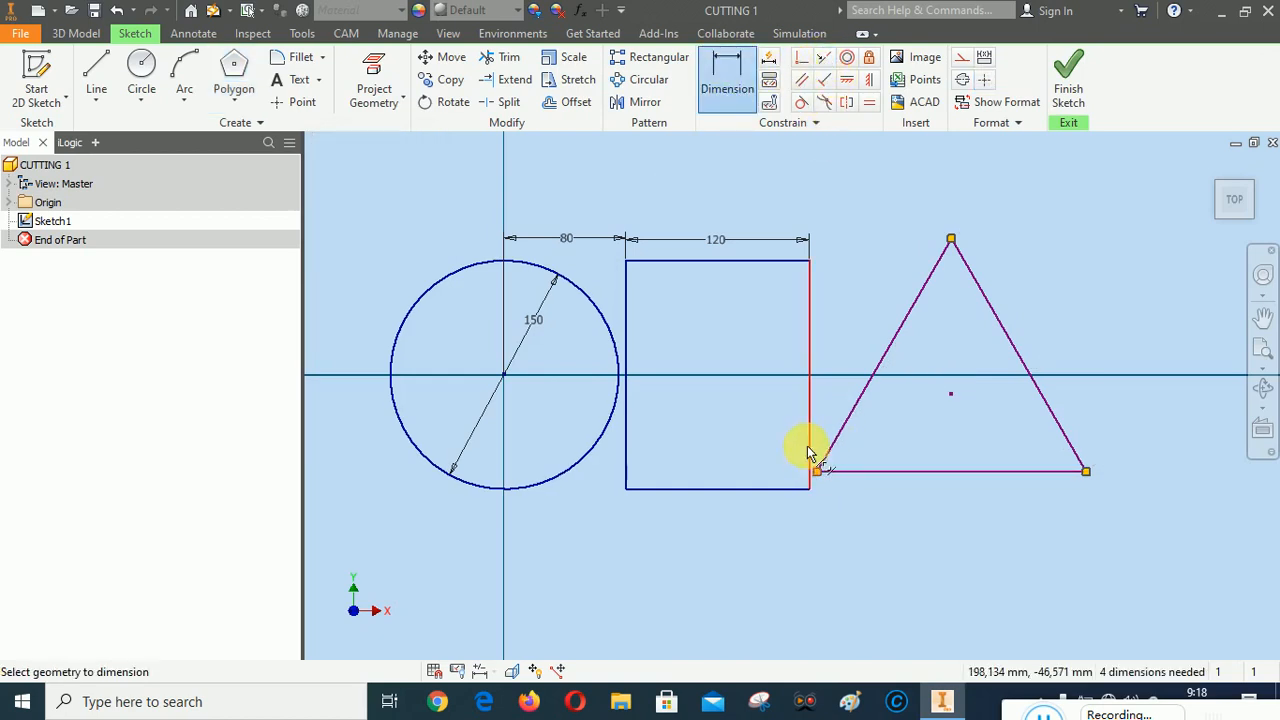
click(809, 449)
click(777, 409)
text(5)
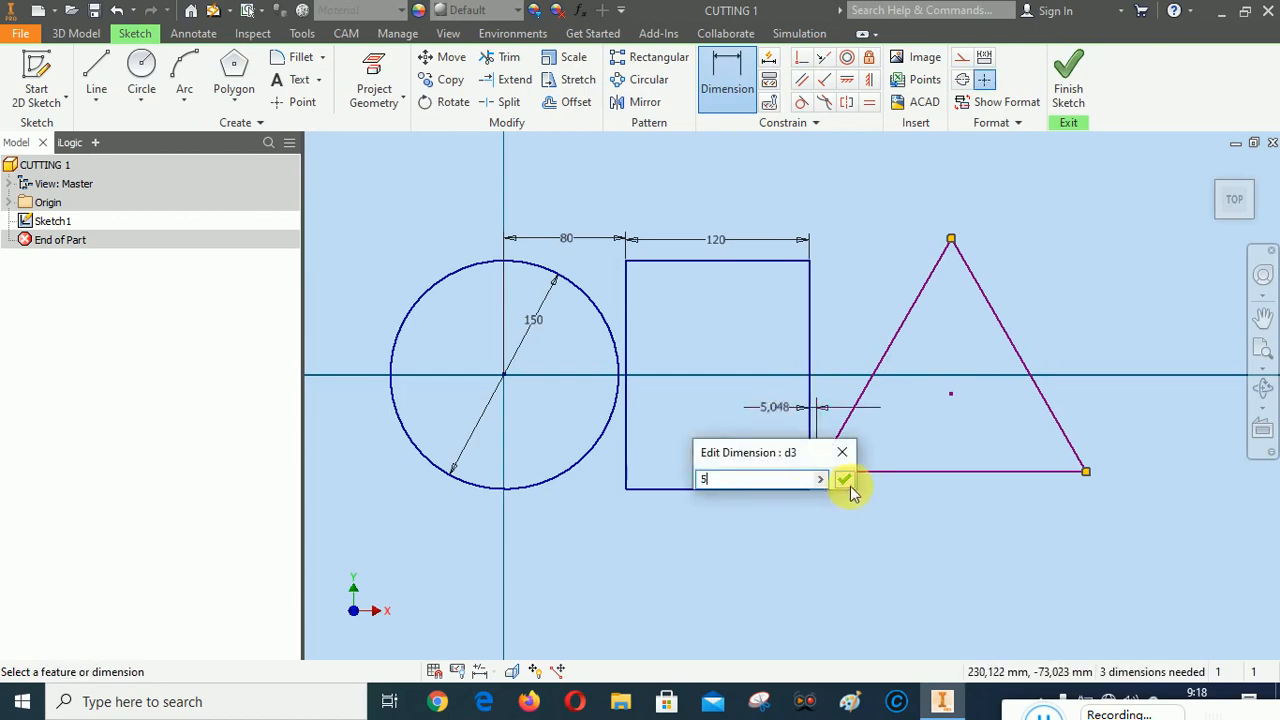
click(845, 483)
Apply a collinear constraint between the triangle's base and the rectangle's bottom edge
click(825, 57)
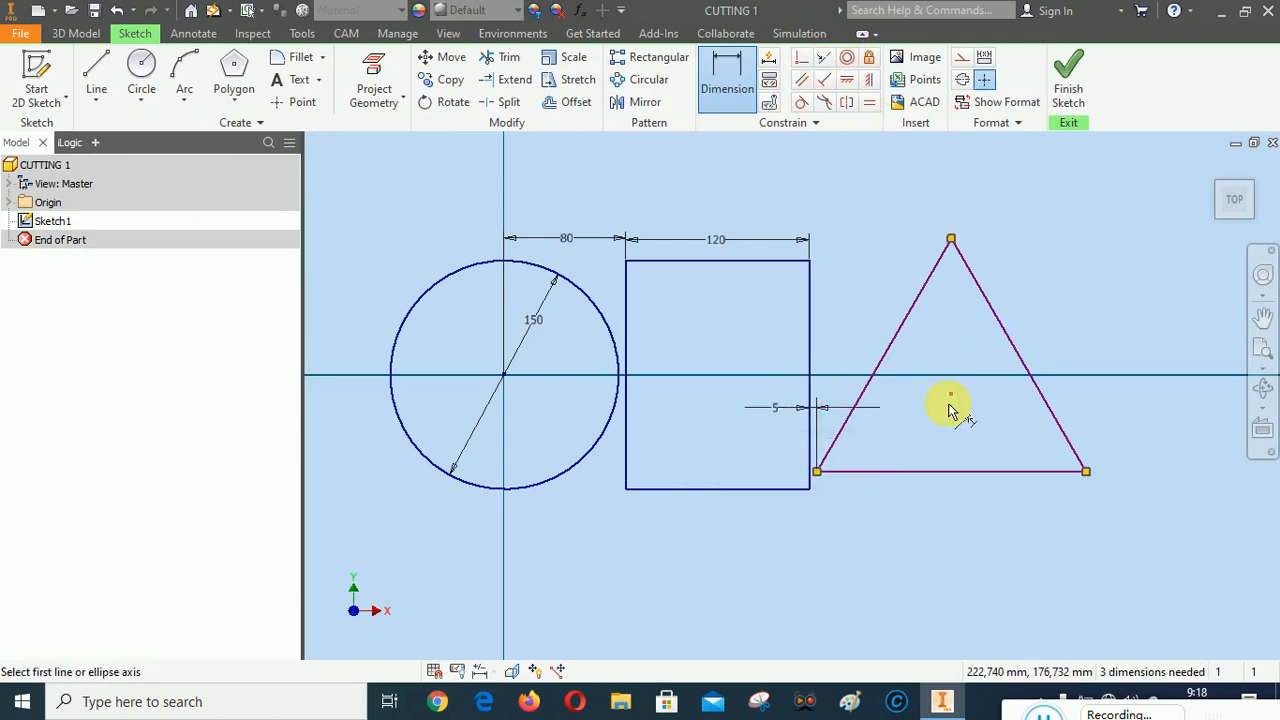
click(908, 470)
click(810, 489)
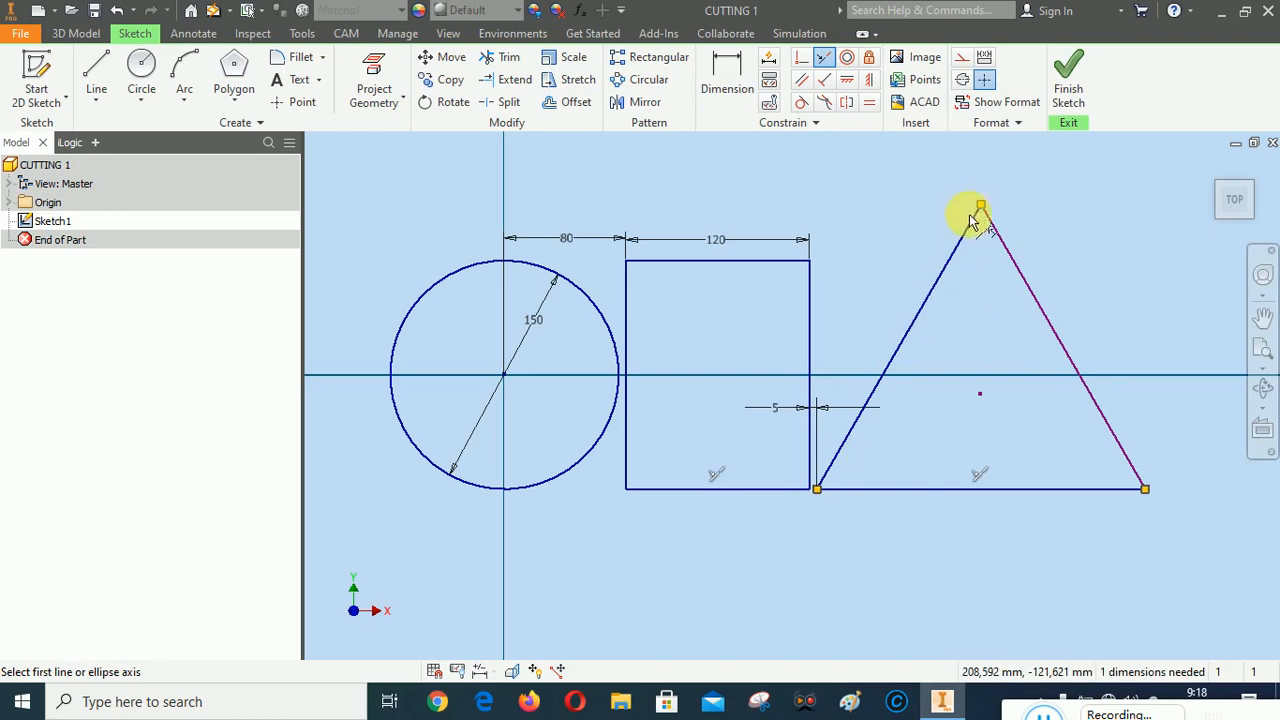
Apply a coincident constraint between the triangle's apex and the rectangle's top edge, and end the constraint command
click(802, 57)
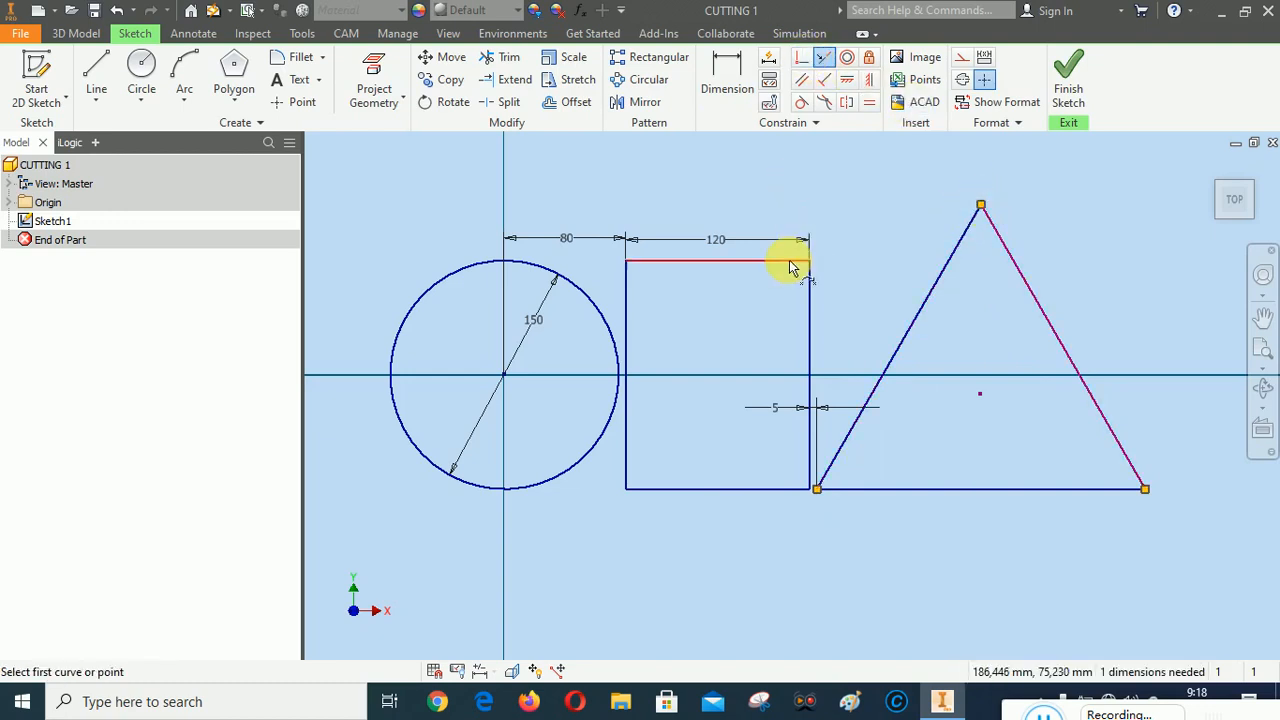
click(786, 261)
click(982, 207)
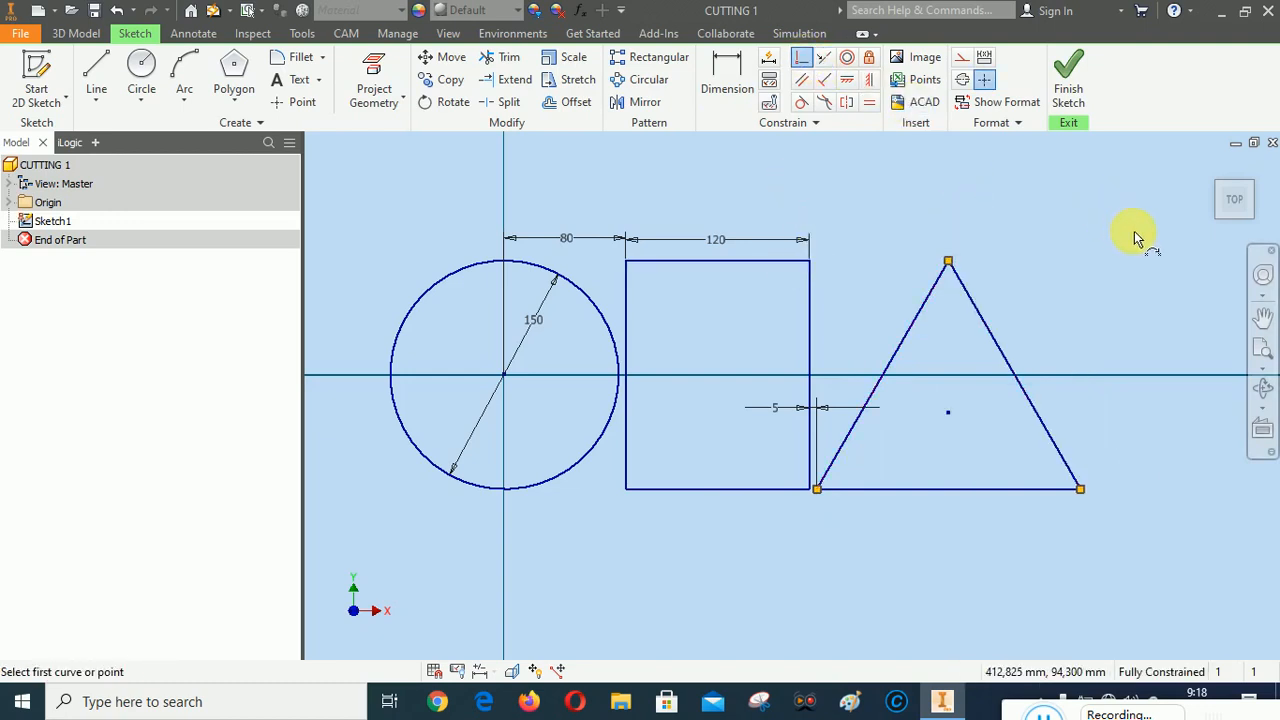
right_click(1134, 232)
click(1181, 236)
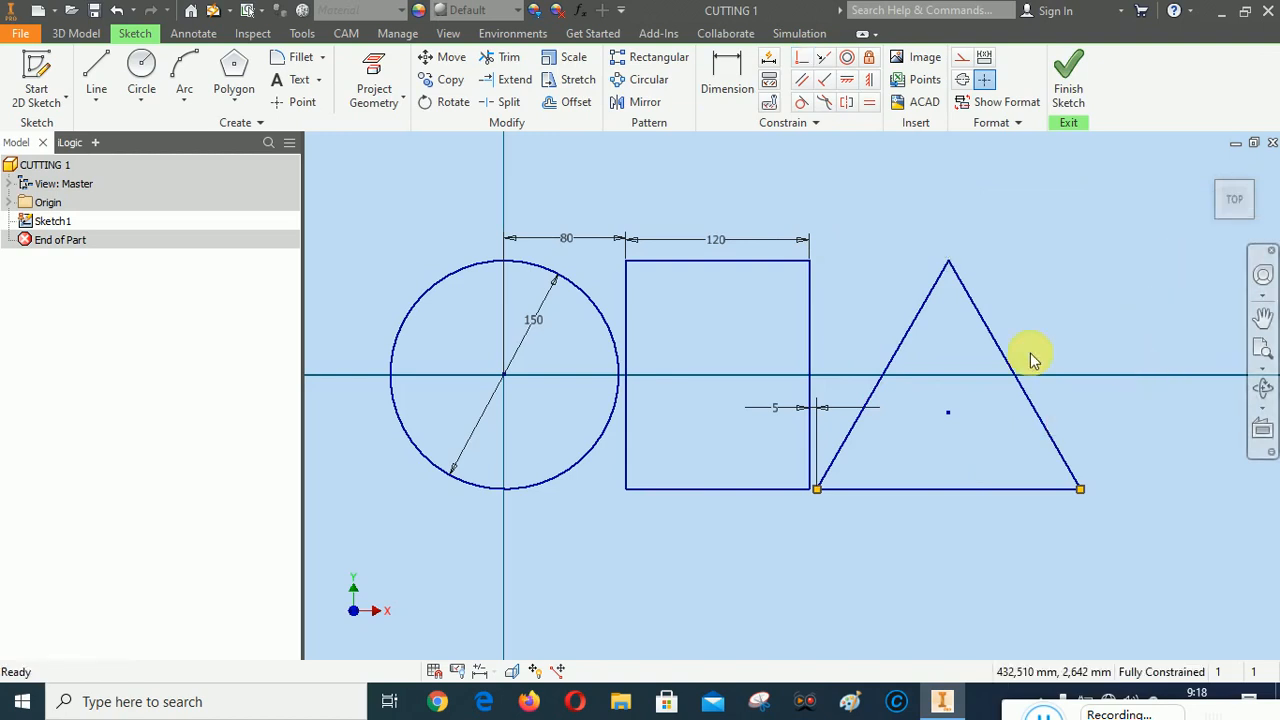
Start a rectangular pattern of the circle, rectangle and triangle, with the rectangle's left vertical edge as the upward first direction
scroll(568, 330, down, 5)
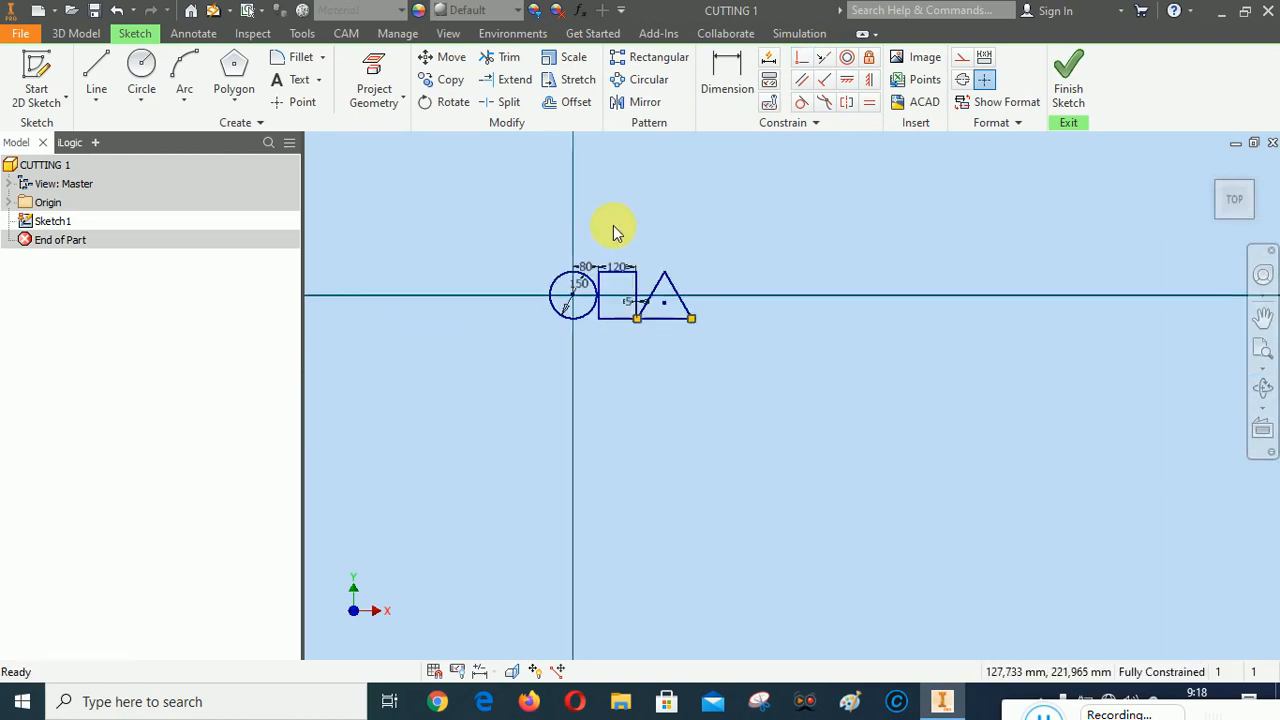
scroll(612, 225, up, 3)
scroll(970, 285, down, 4)
scroll(880, 320, up, 4)
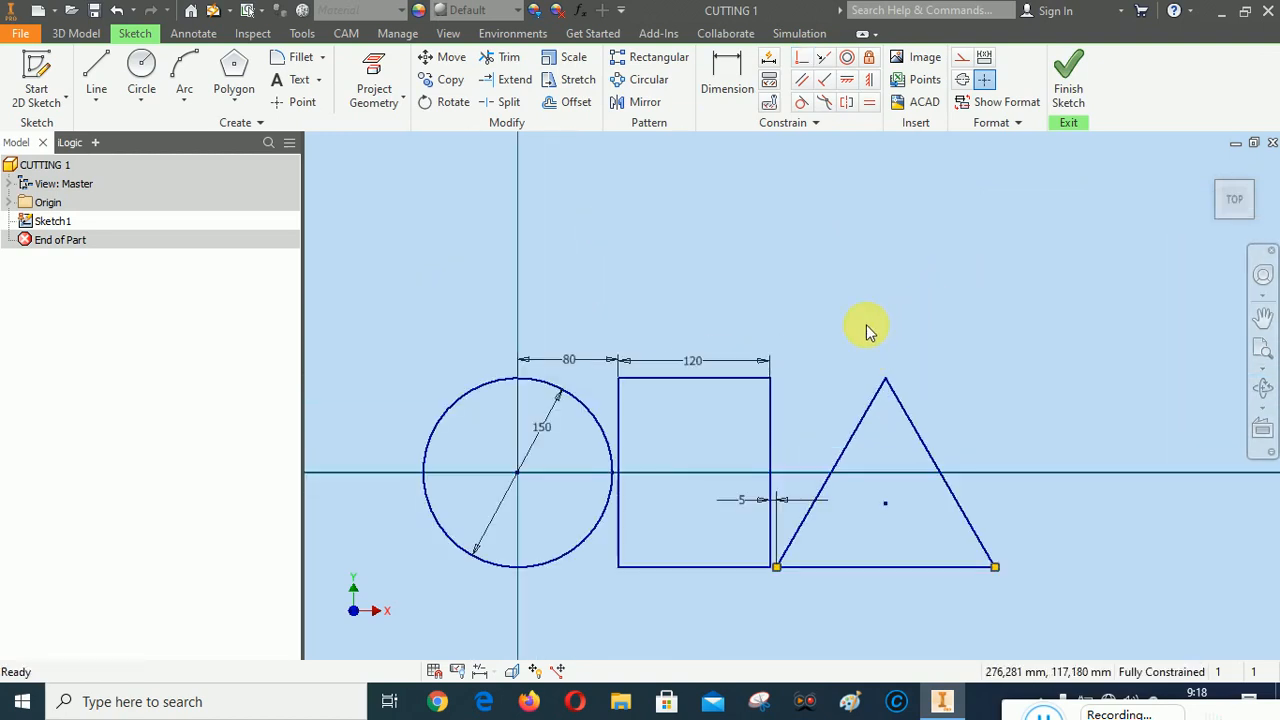
click(650, 57)
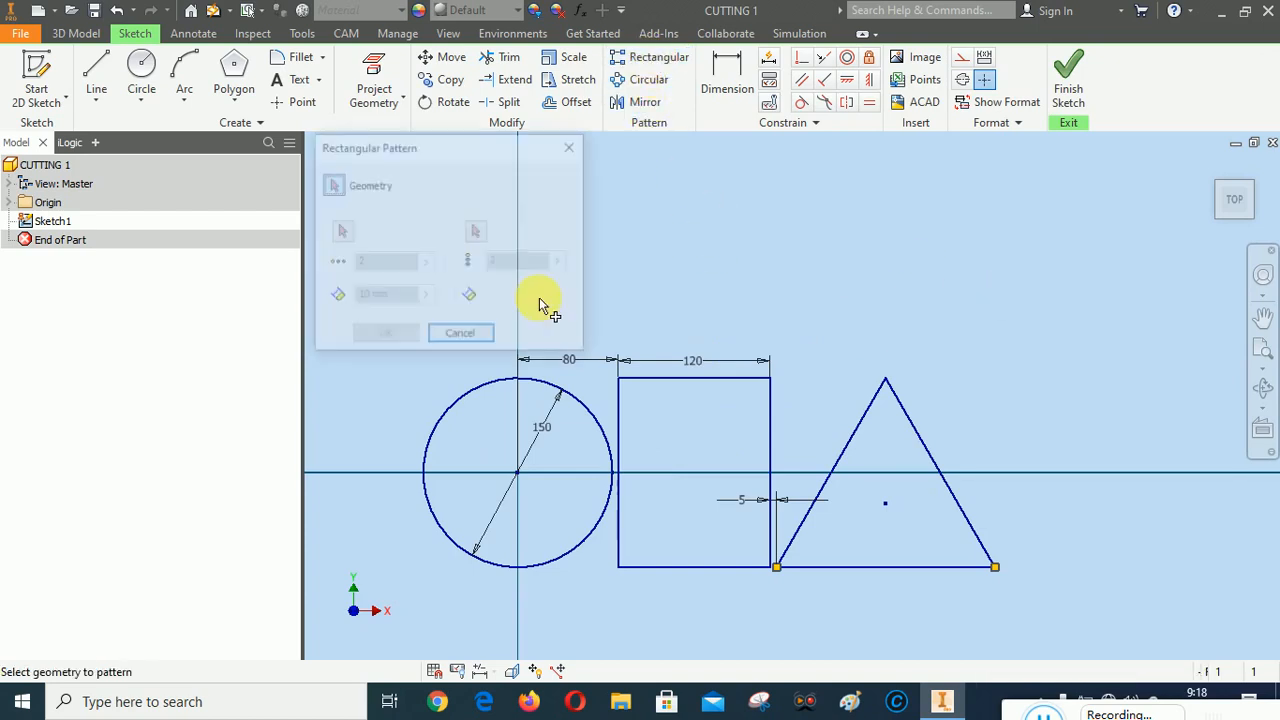
drag(387, 368, 1055, 589)
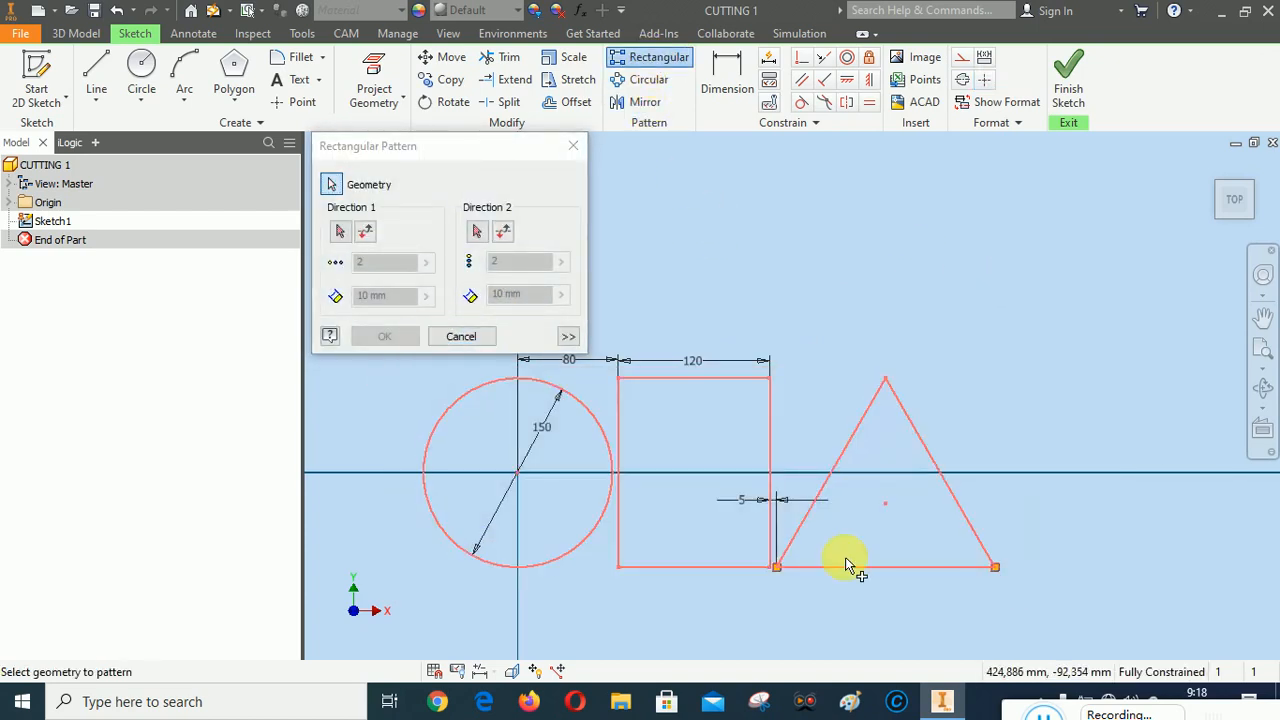
click(341, 232)
click(618, 425)
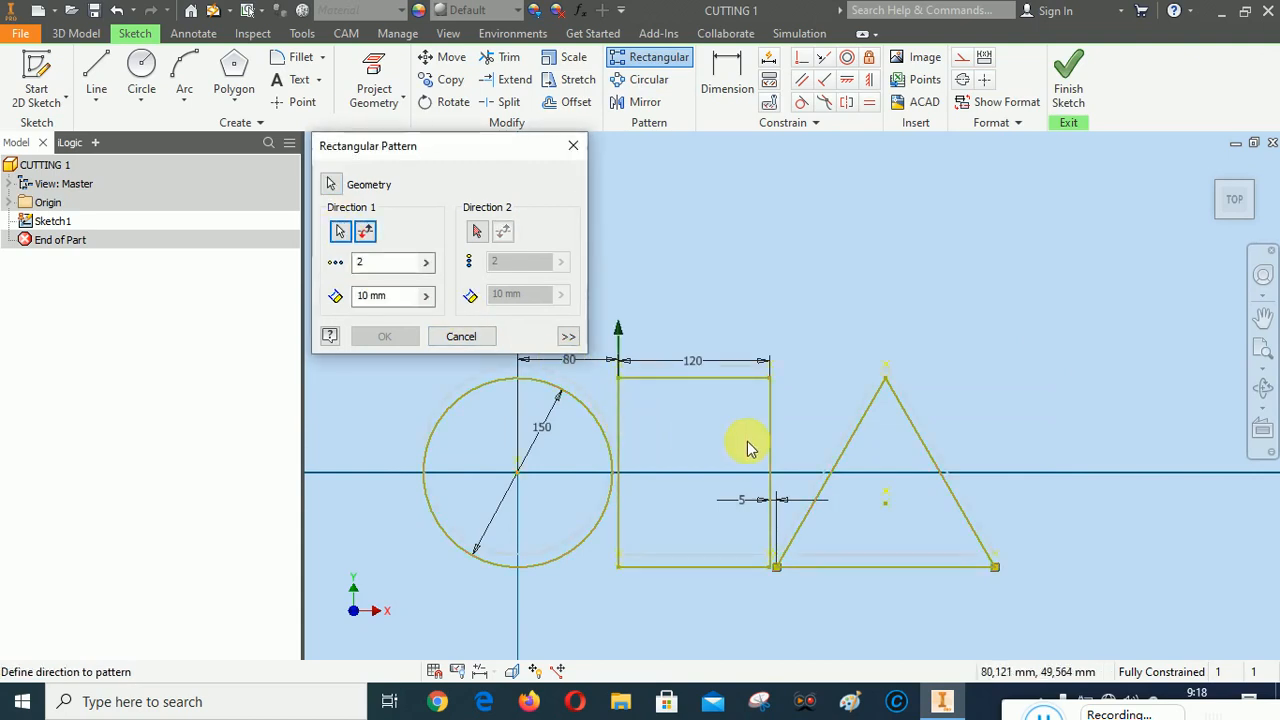
Set the pattern to 6 instances spaced 155 mm apart, create it, and show the sketch in the isometric home view
scroll(754, 447, down, 2)
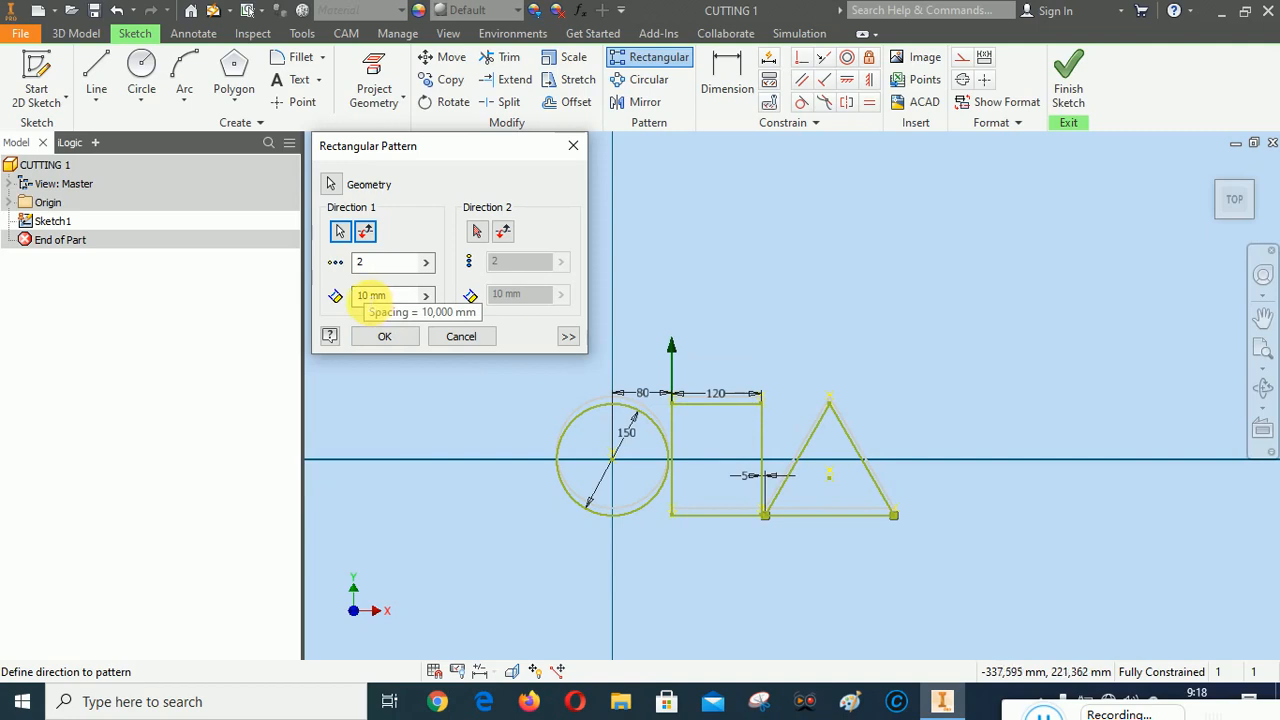
drag(369, 299, 334, 297)
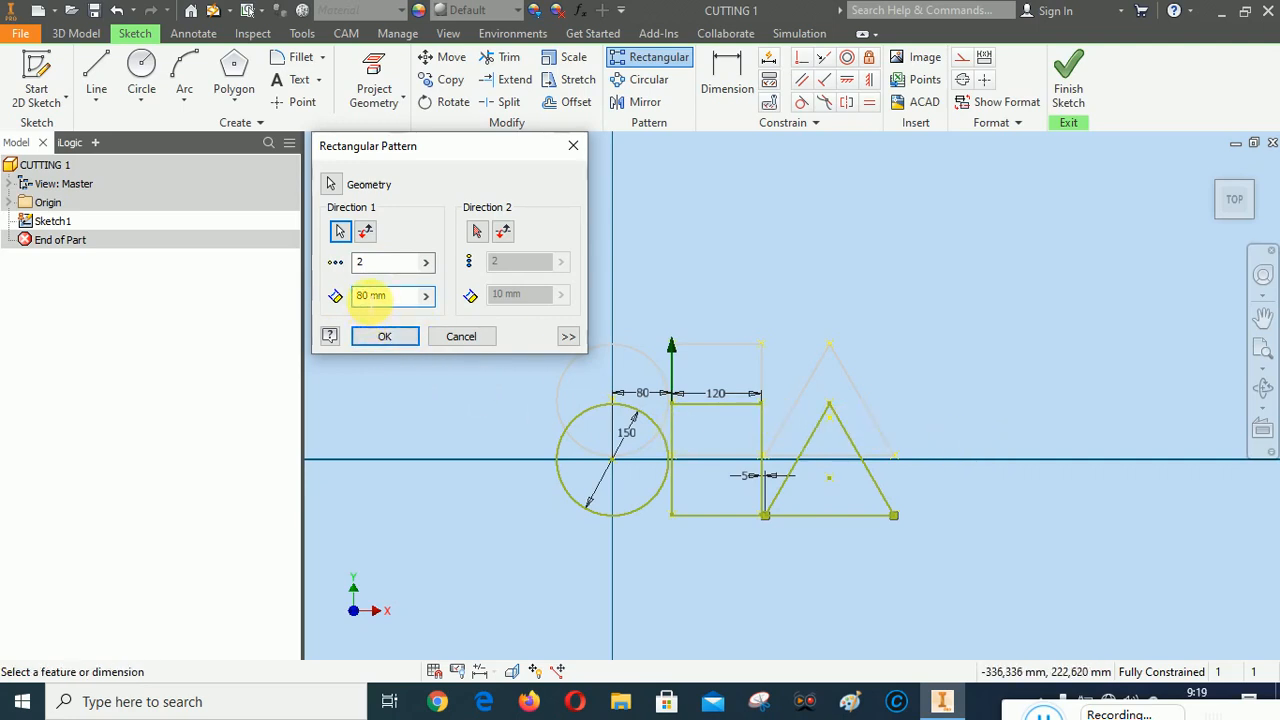
double_click(366, 295)
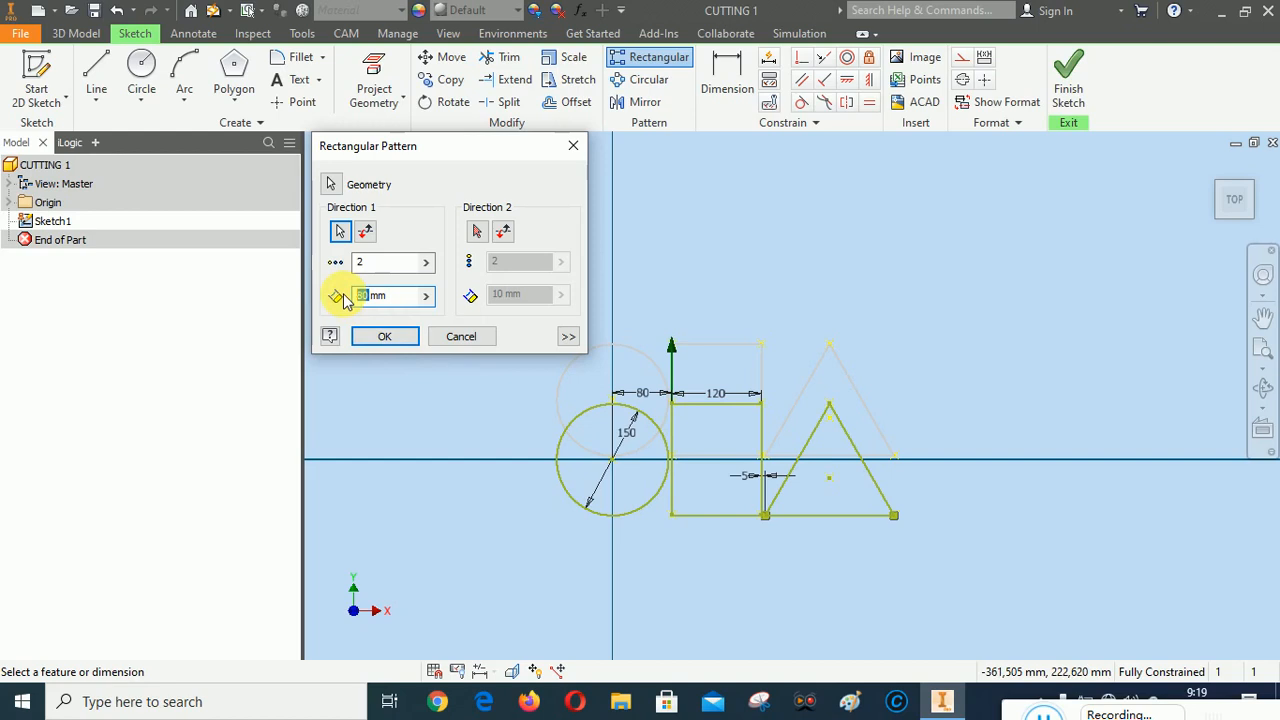
text(155)
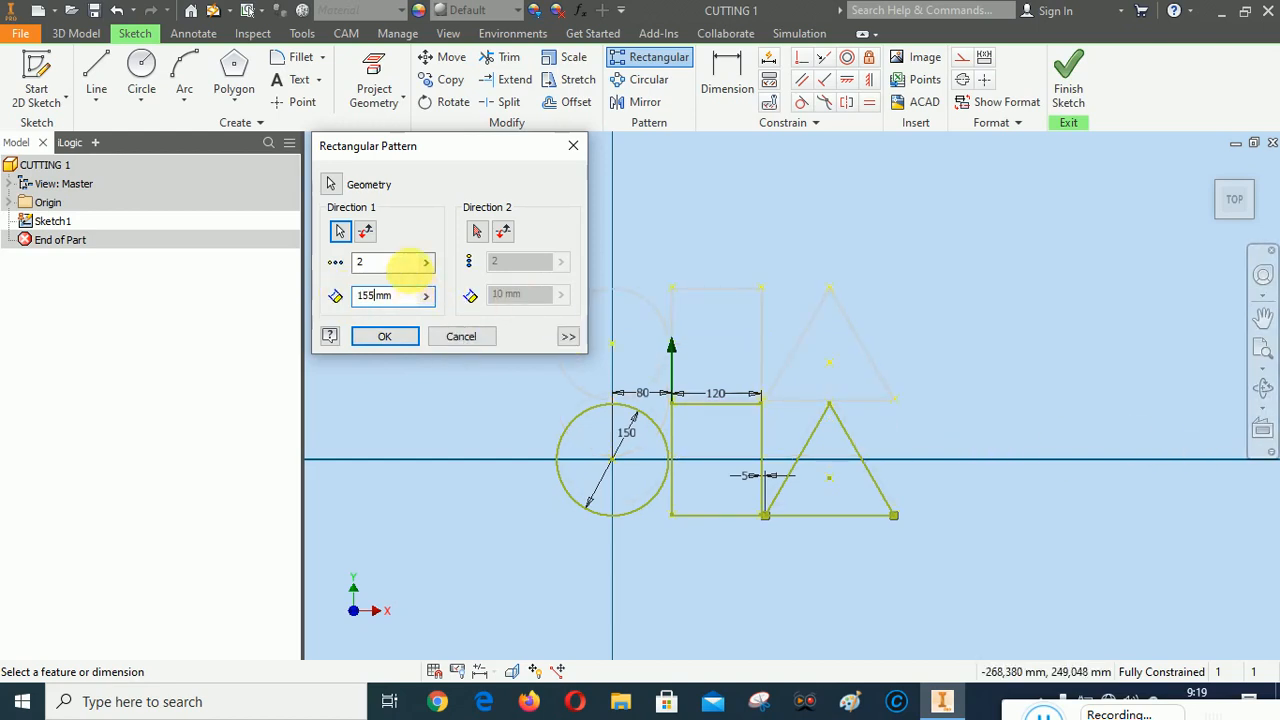
double_click(371, 262)
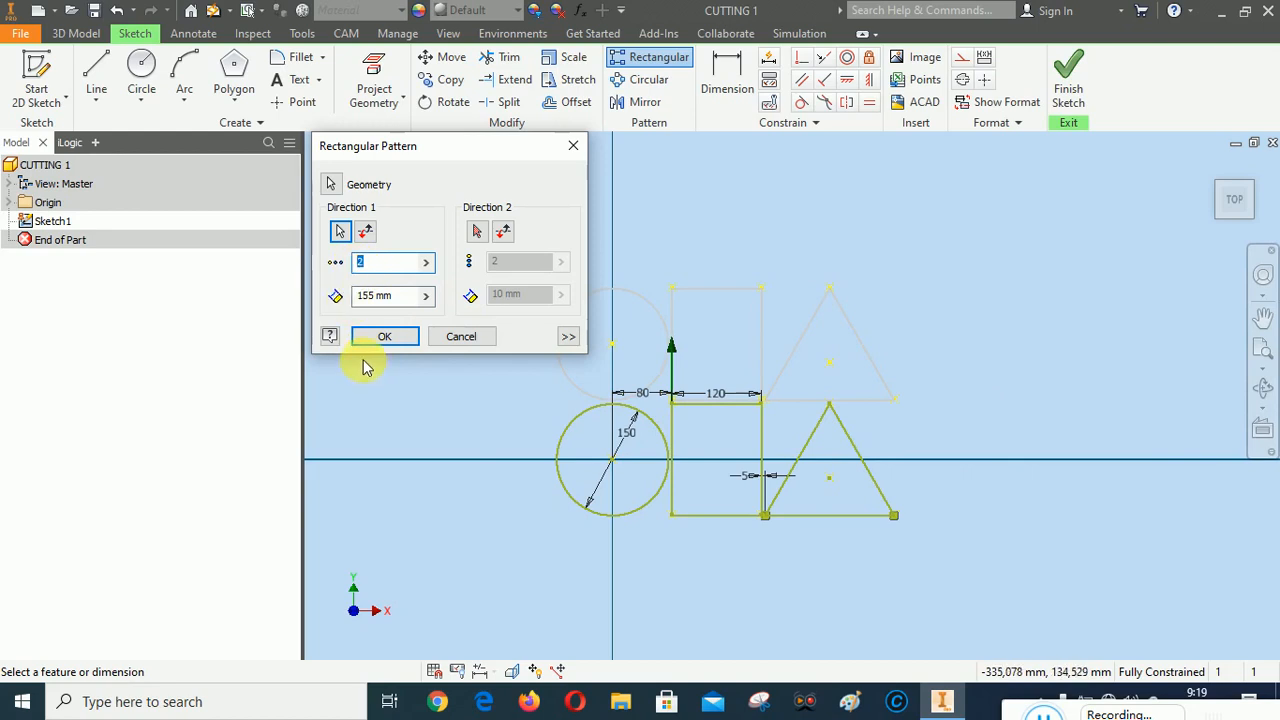
text(6)
scroll(1014, 480, down, 5)
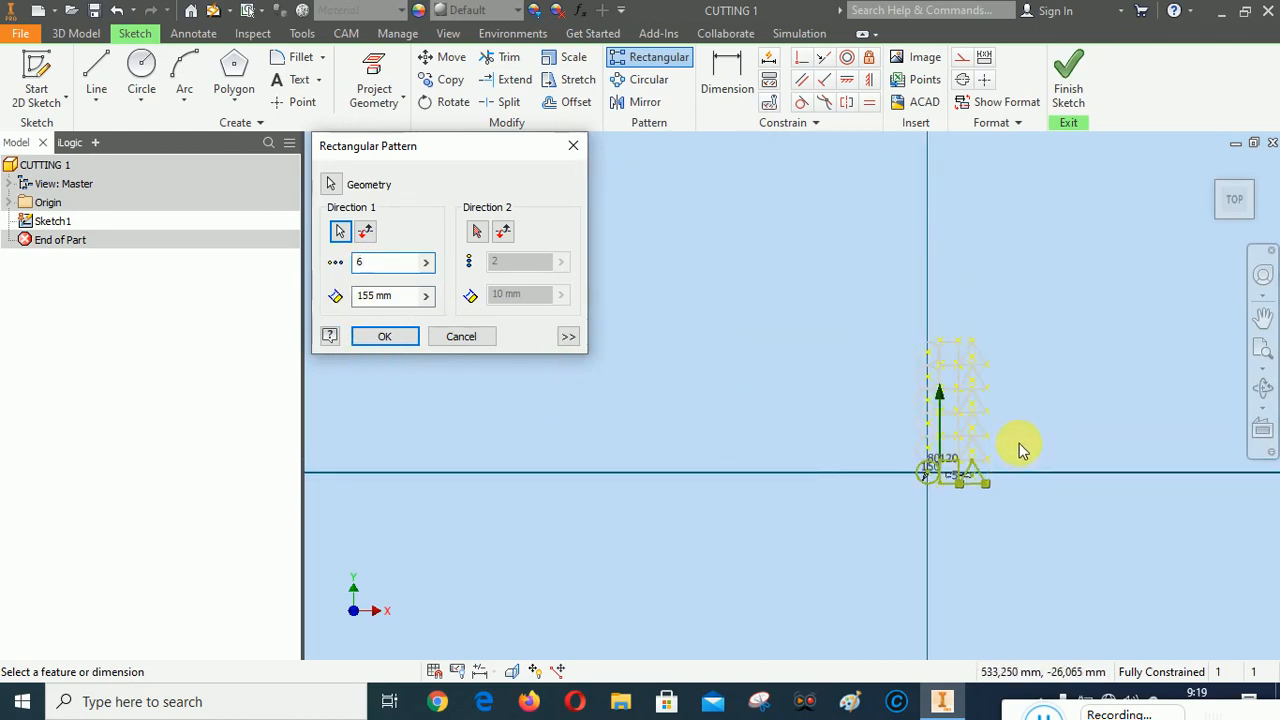
scroll(1040, 448, up, 5)
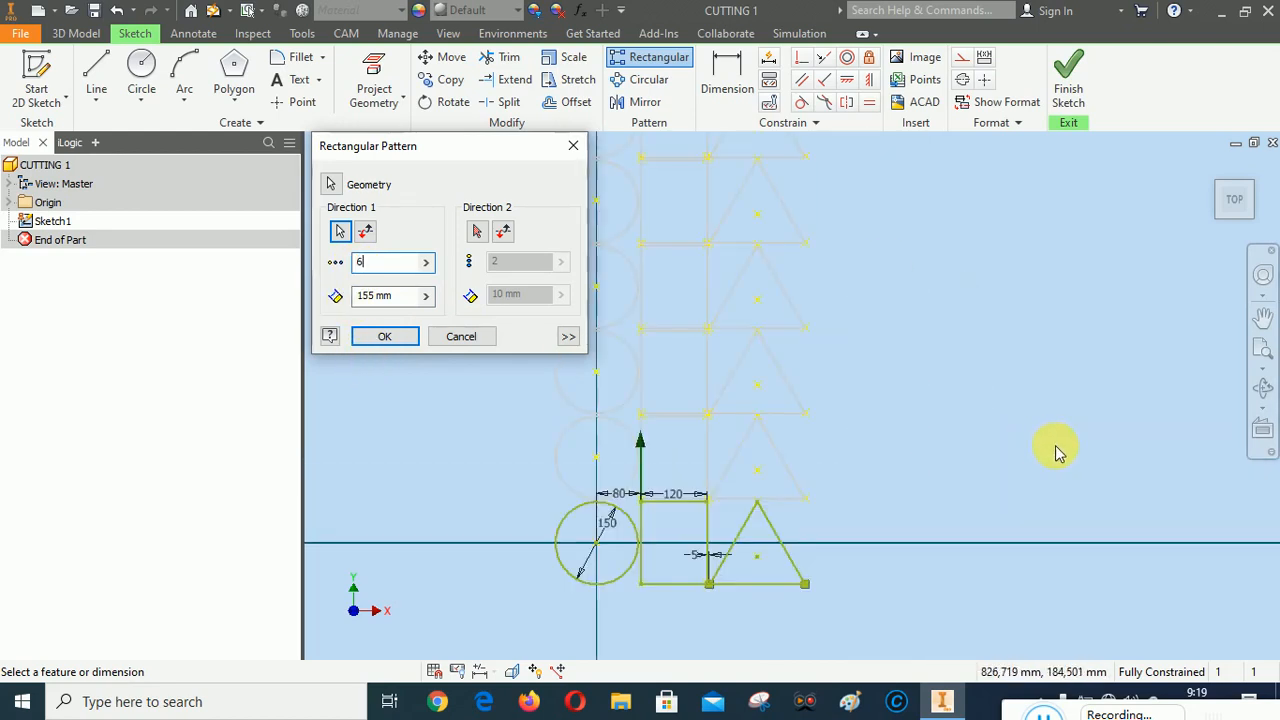
click(382, 336)
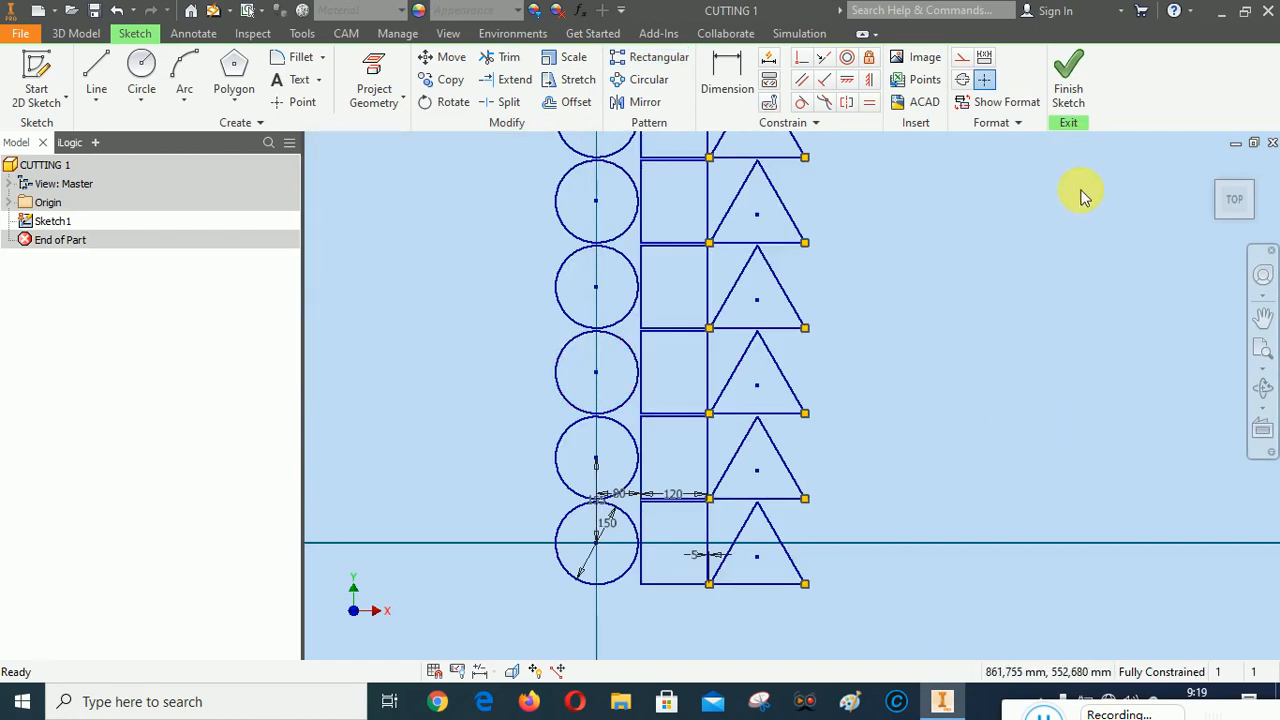
click(1213, 164)
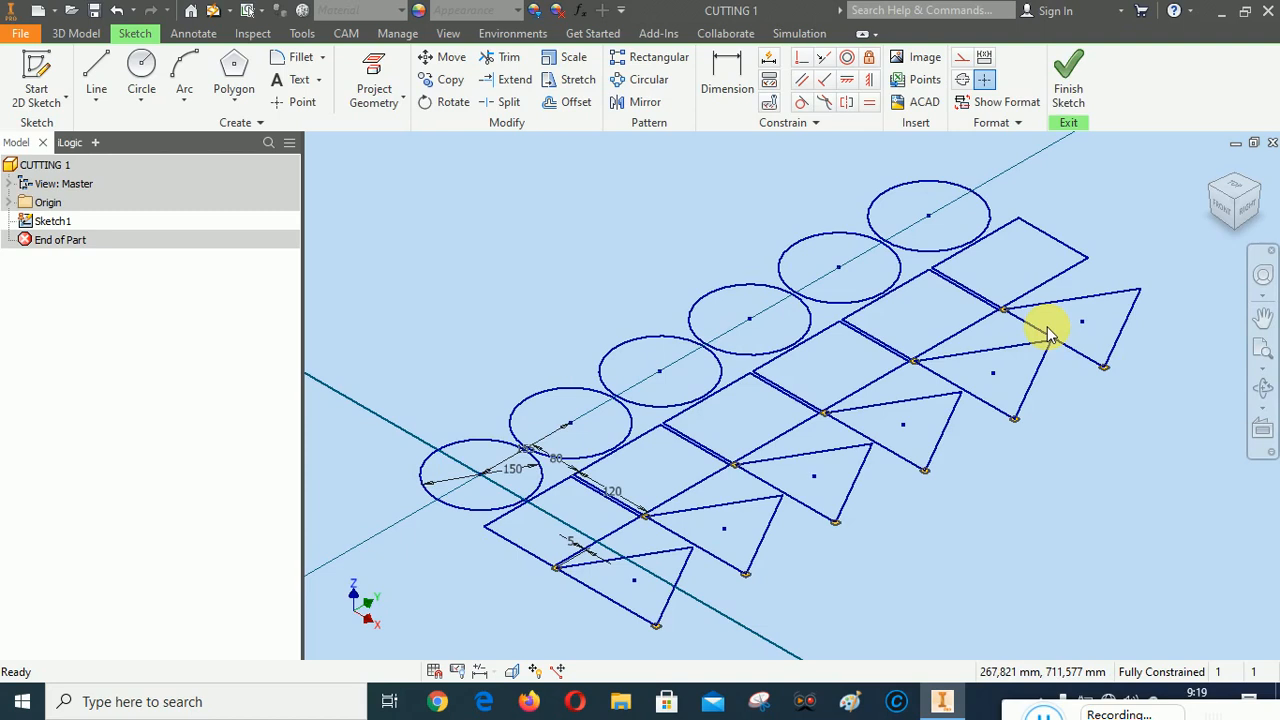
Finish the sketch and extrude all six circles, six rectangles and six triangles together as solids by a distance of 10 mm
click(1072, 68)
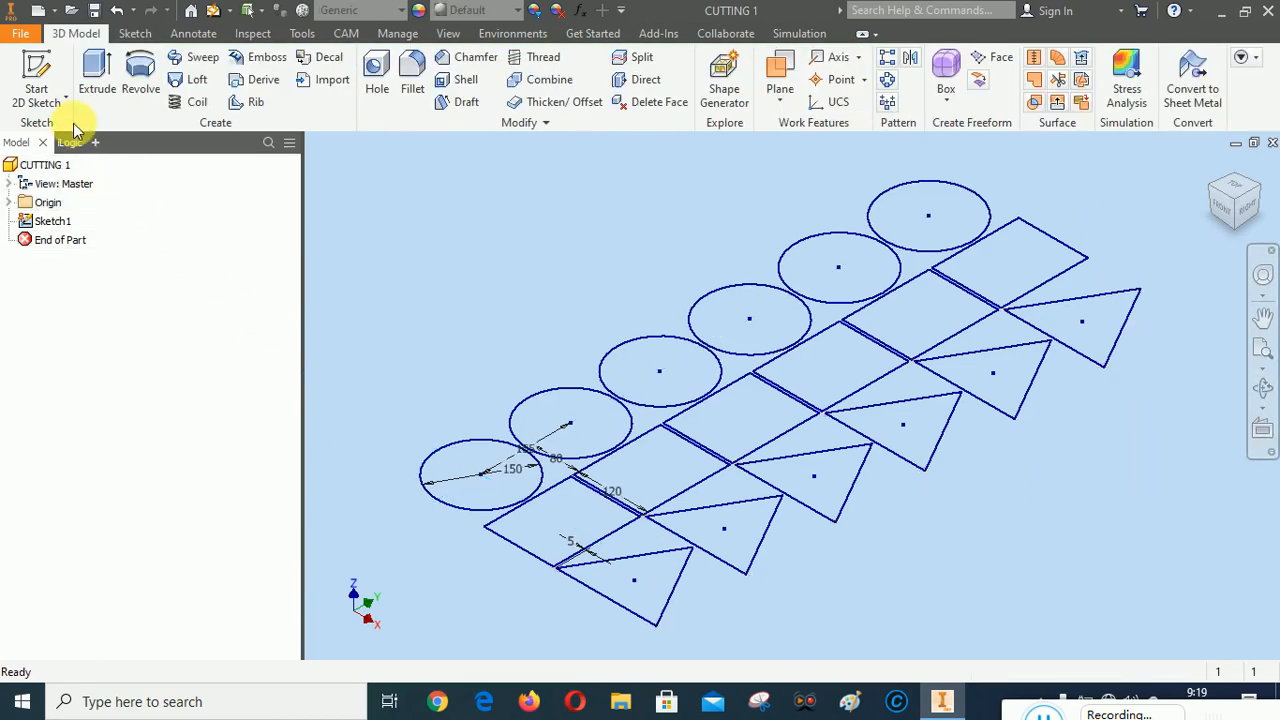
click(96, 72)
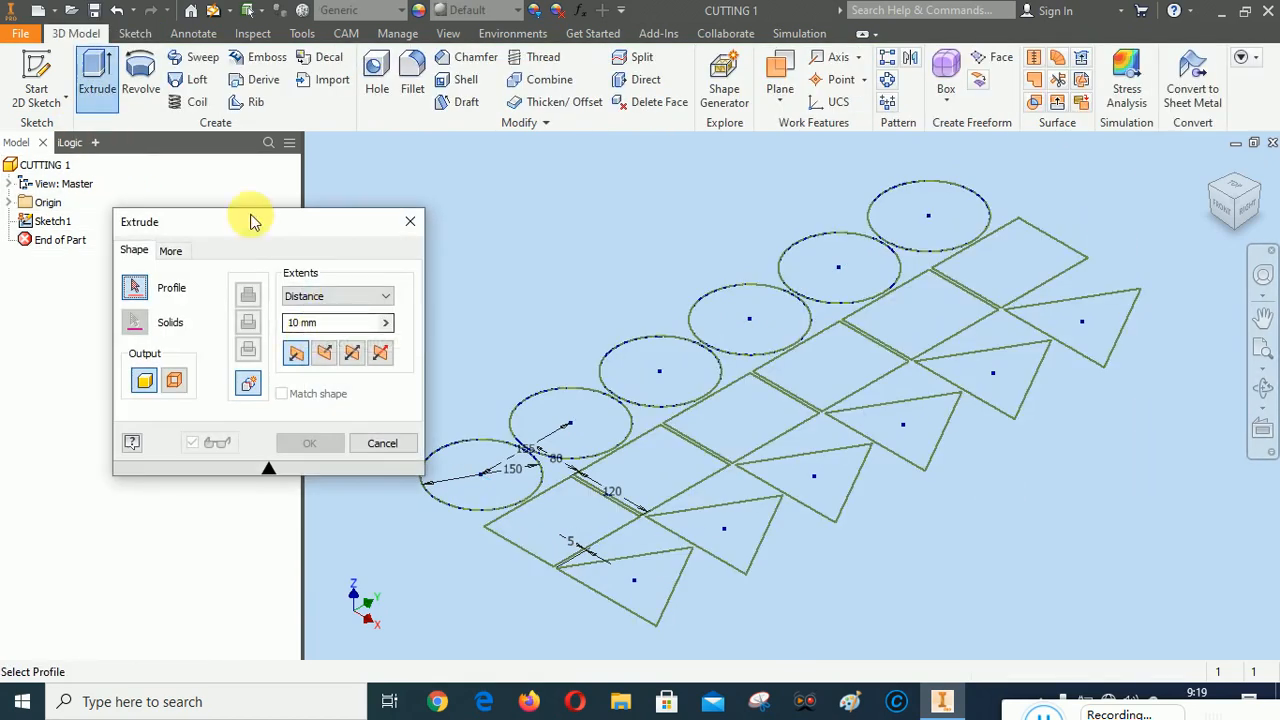
drag(230, 213, 180, 155)
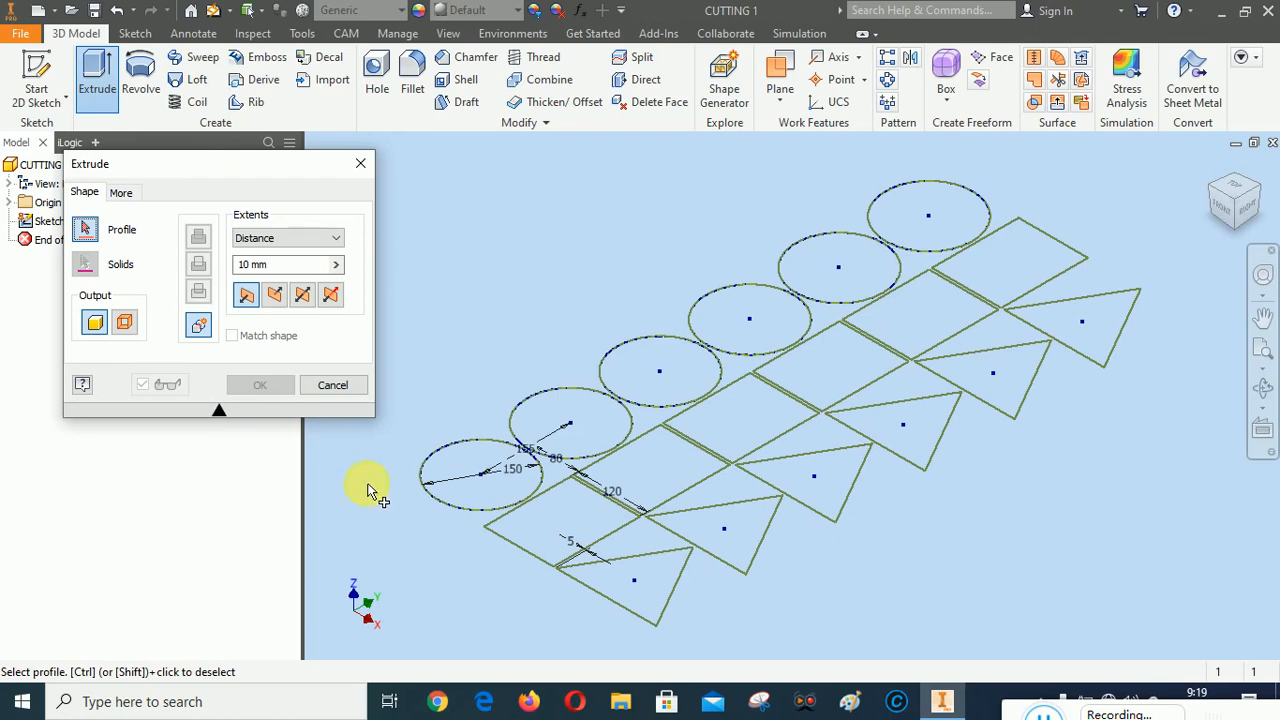
click(461, 459)
click(569, 512)
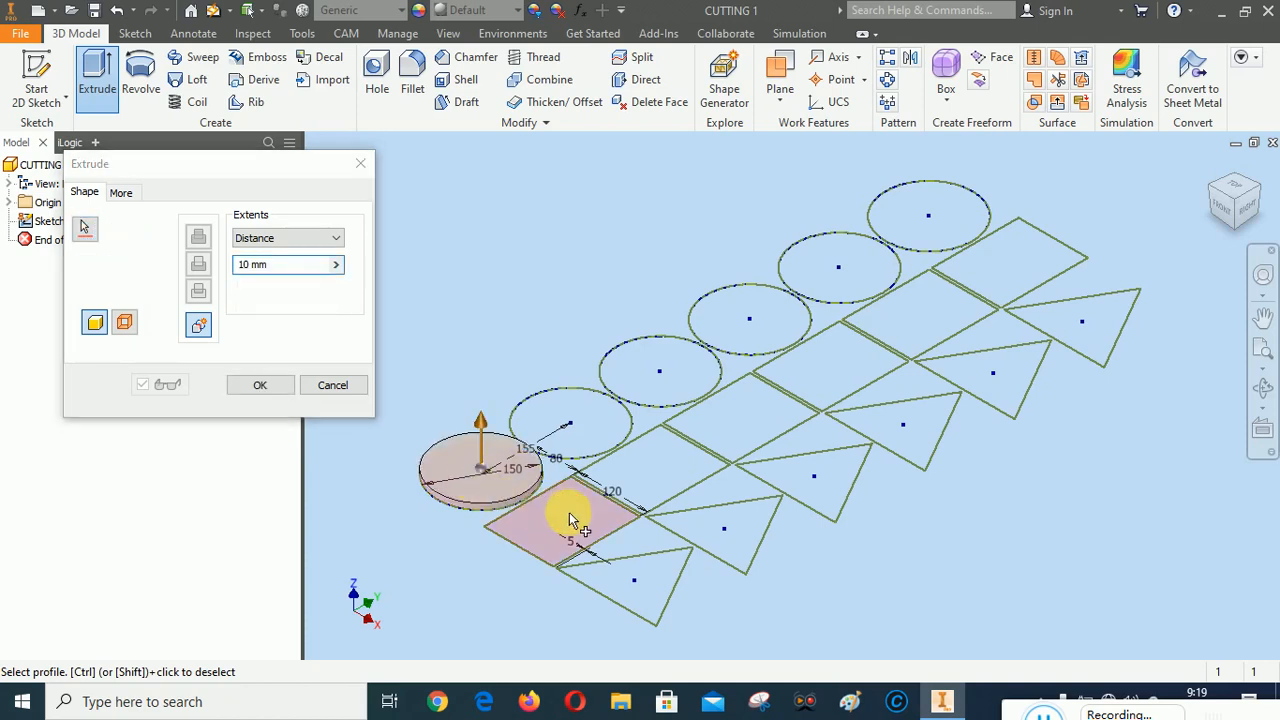
click(645, 574)
click(593, 436)
click(671, 477)
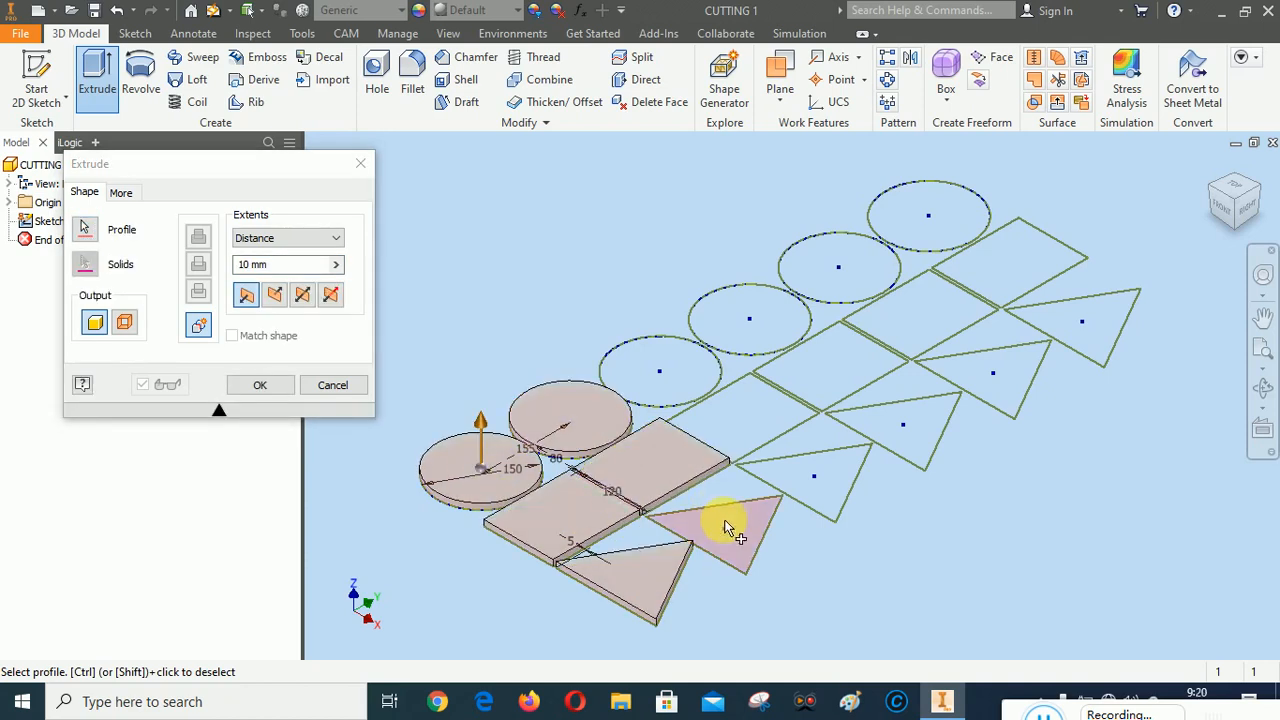
click(729, 523)
click(680, 371)
click(760, 424)
click(820, 482)
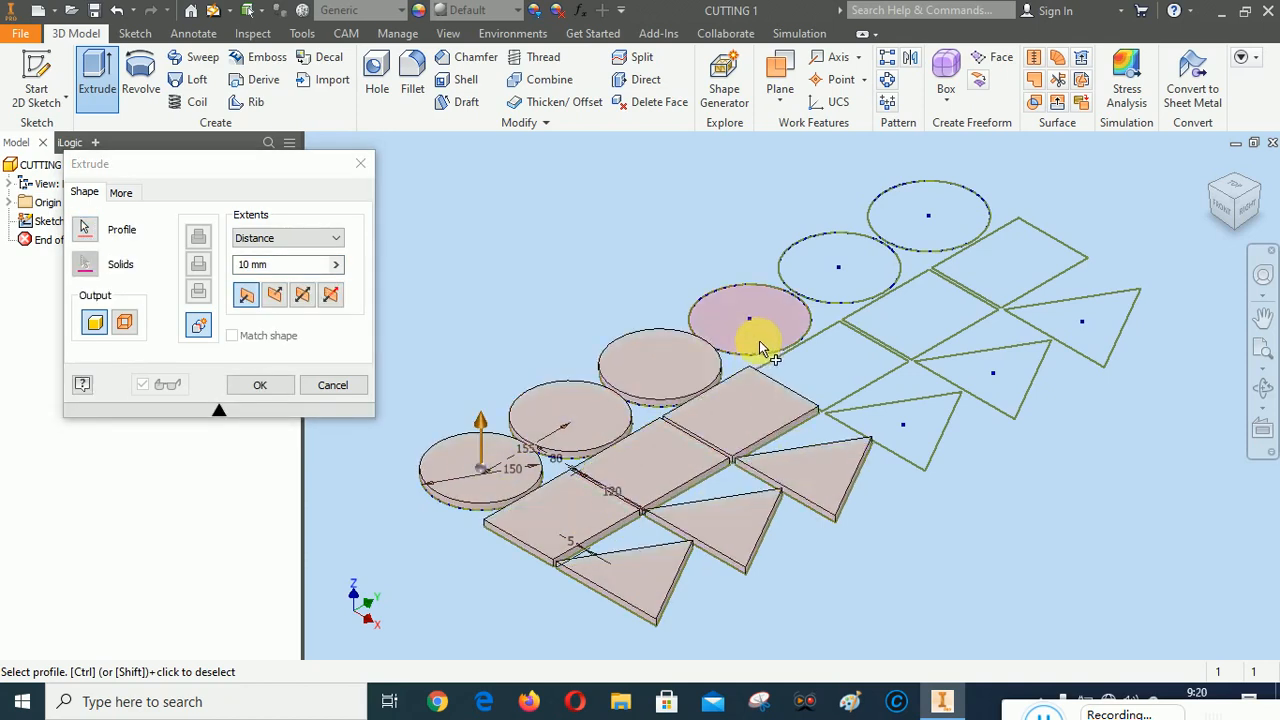
click(756, 334)
click(838, 358)
click(911, 416)
click(862, 280)
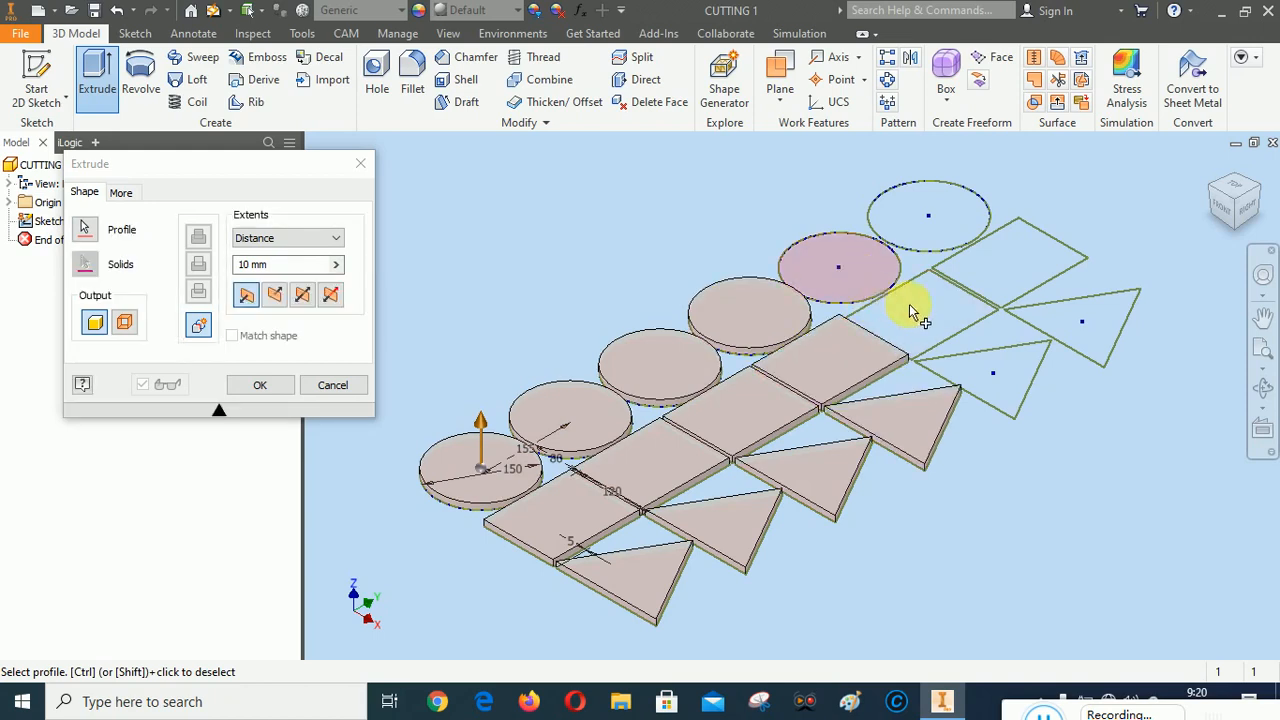
click(920, 313)
click(1016, 363)
click(966, 248)
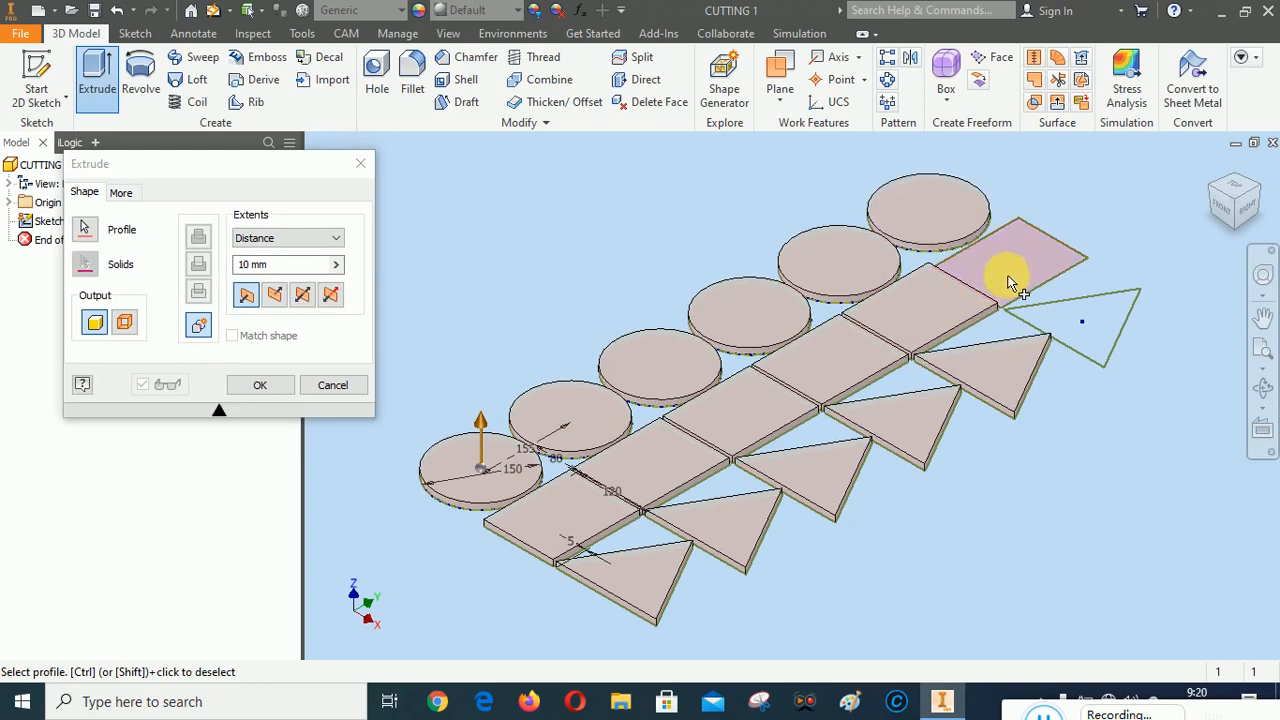
click(1006, 277)
click(1090, 321)
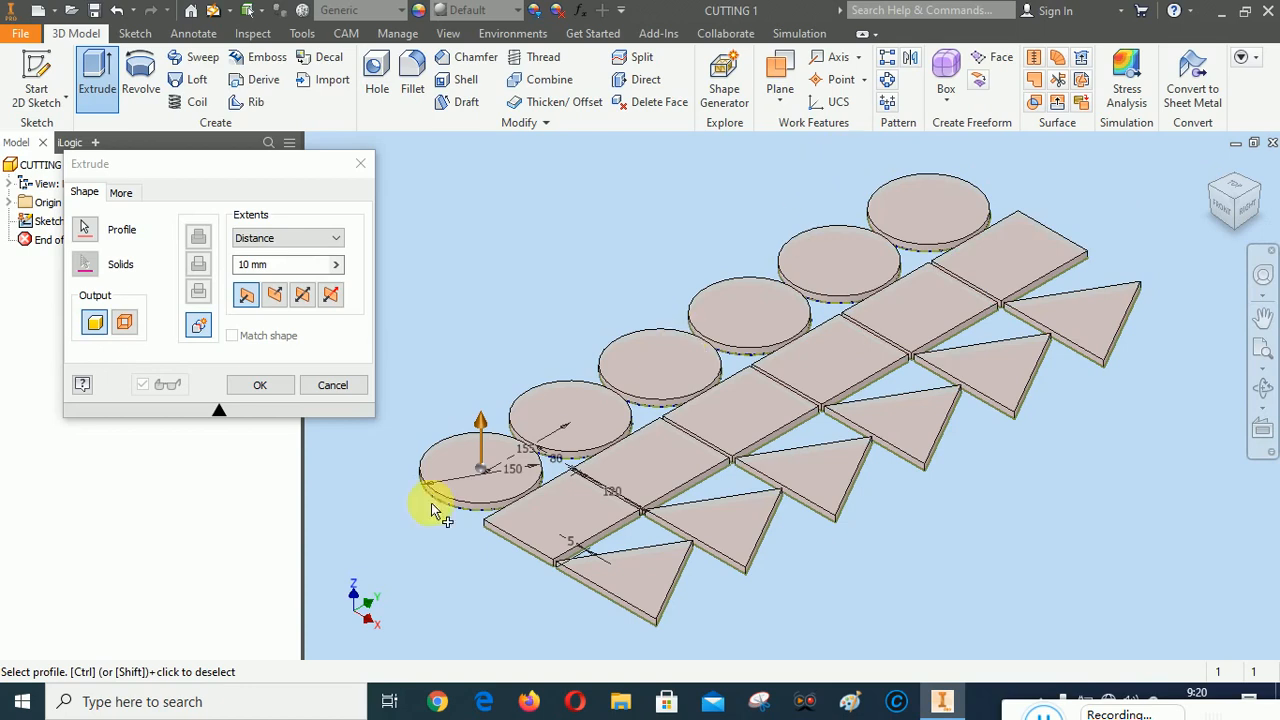
click(270, 386)
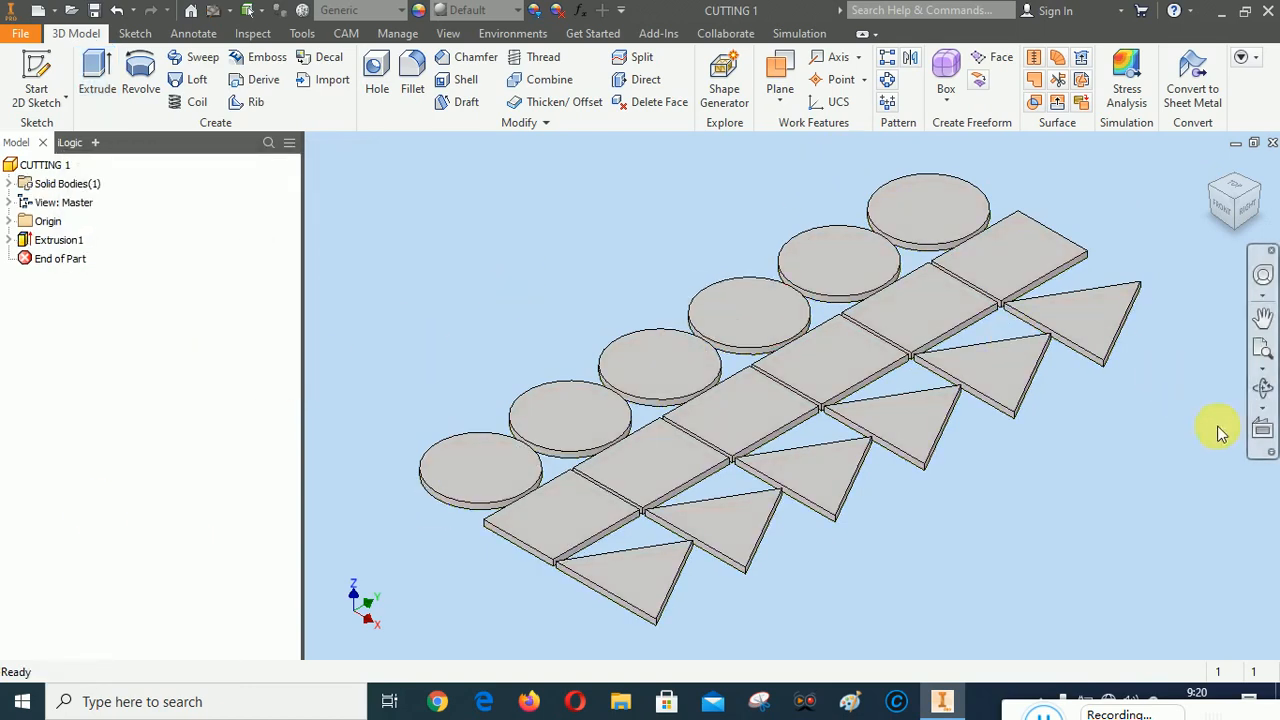
Fit the extruded part in view, examine it from the top, and return to the isometric home view
click(1264, 344)
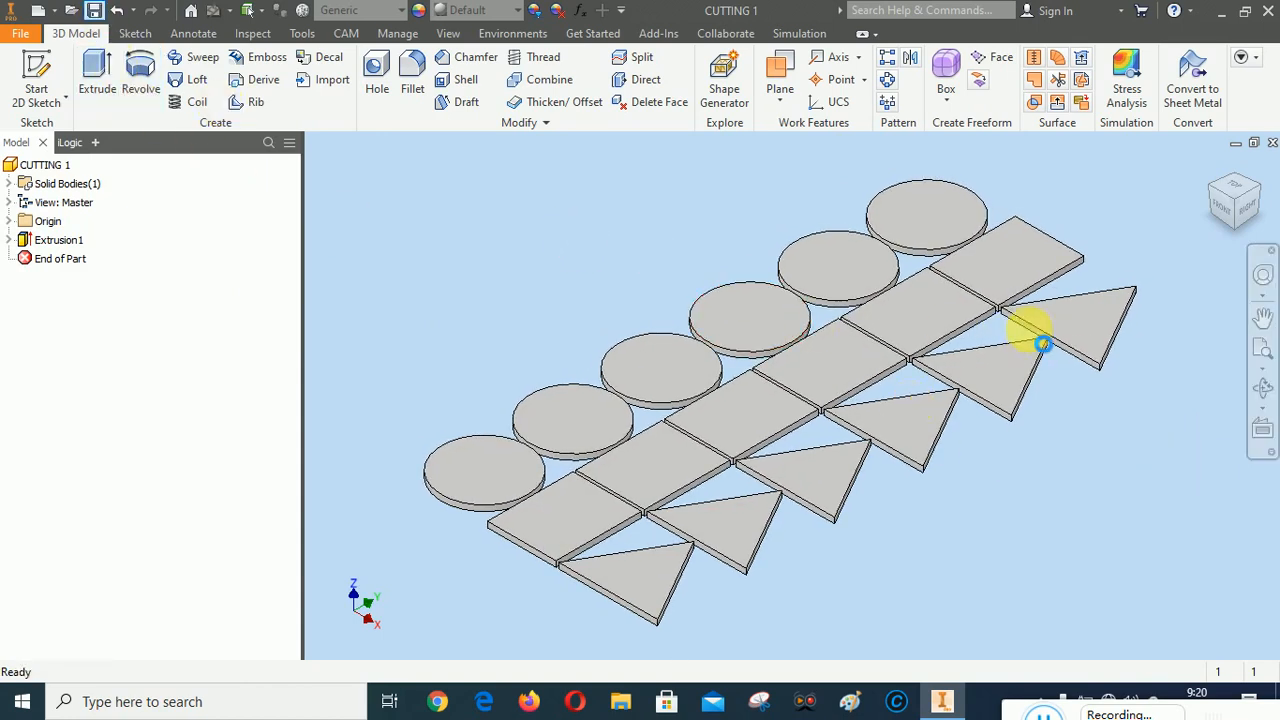
click(1230, 202)
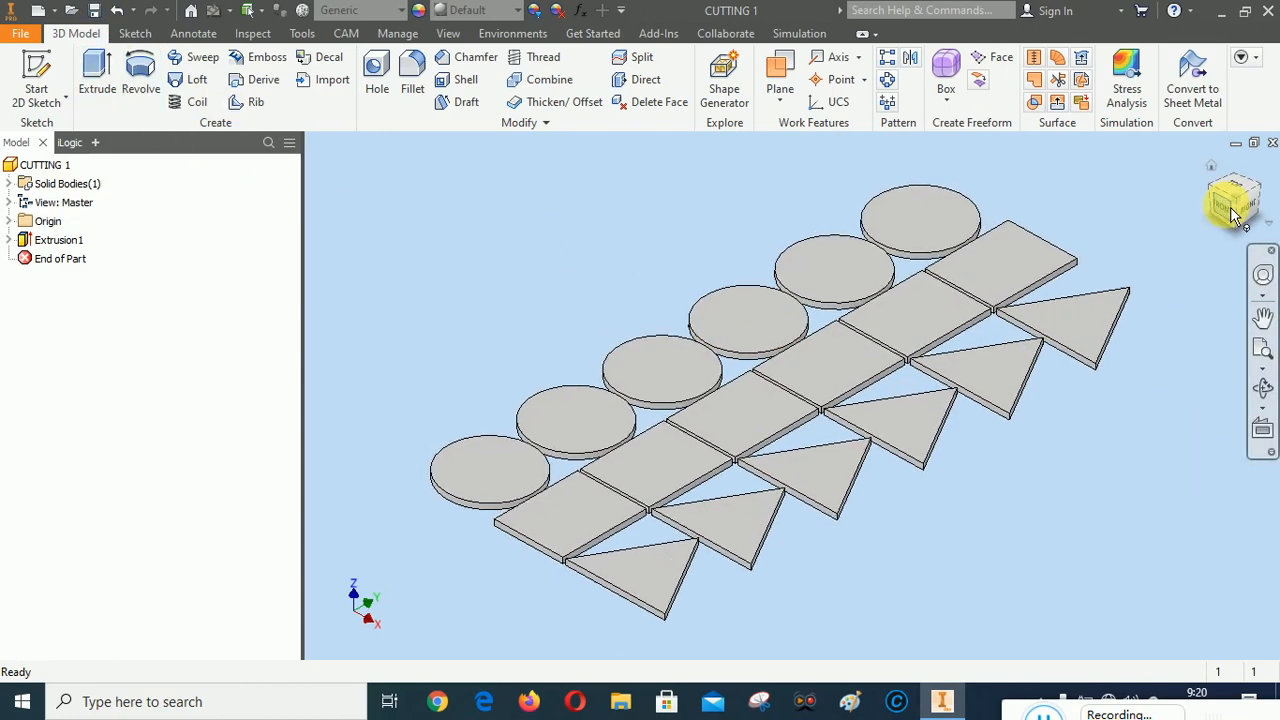
click(1234, 173)
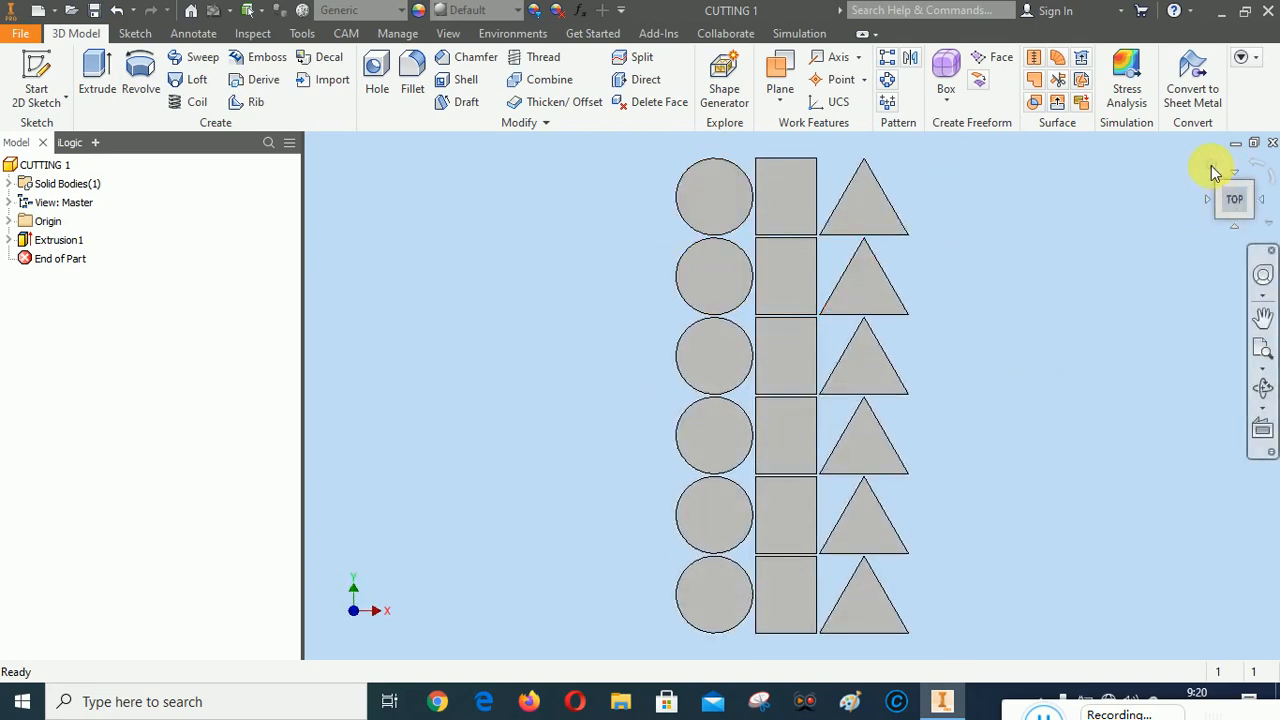
click(1211, 168)
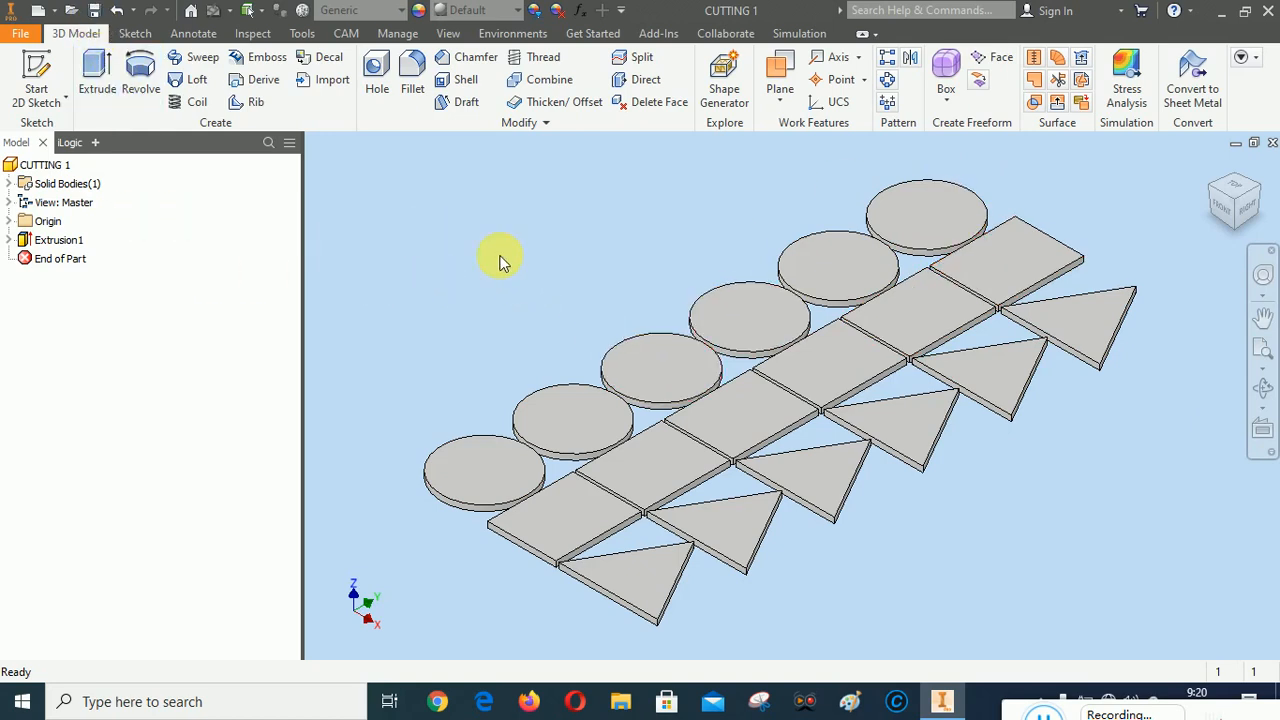
Start a CAM setup with operation type Cutting, placing the work origin at the stock box corner beside the first circle
click(344, 31)
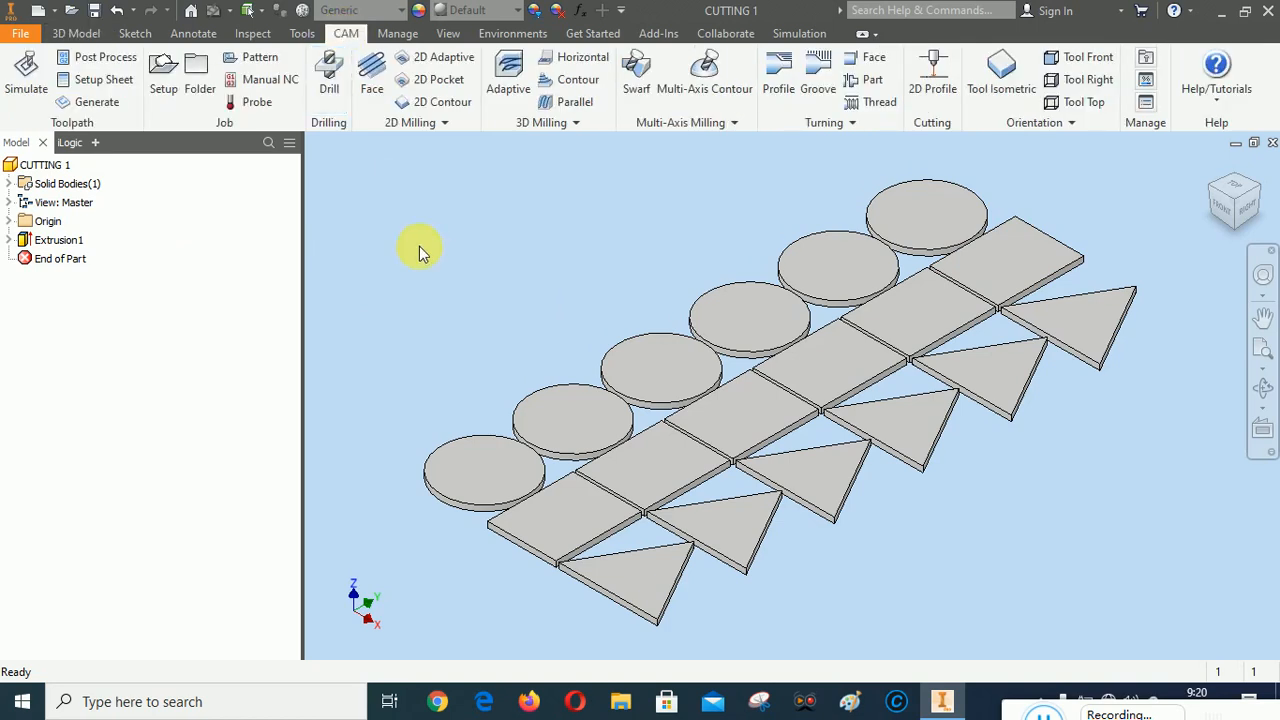
click(164, 74)
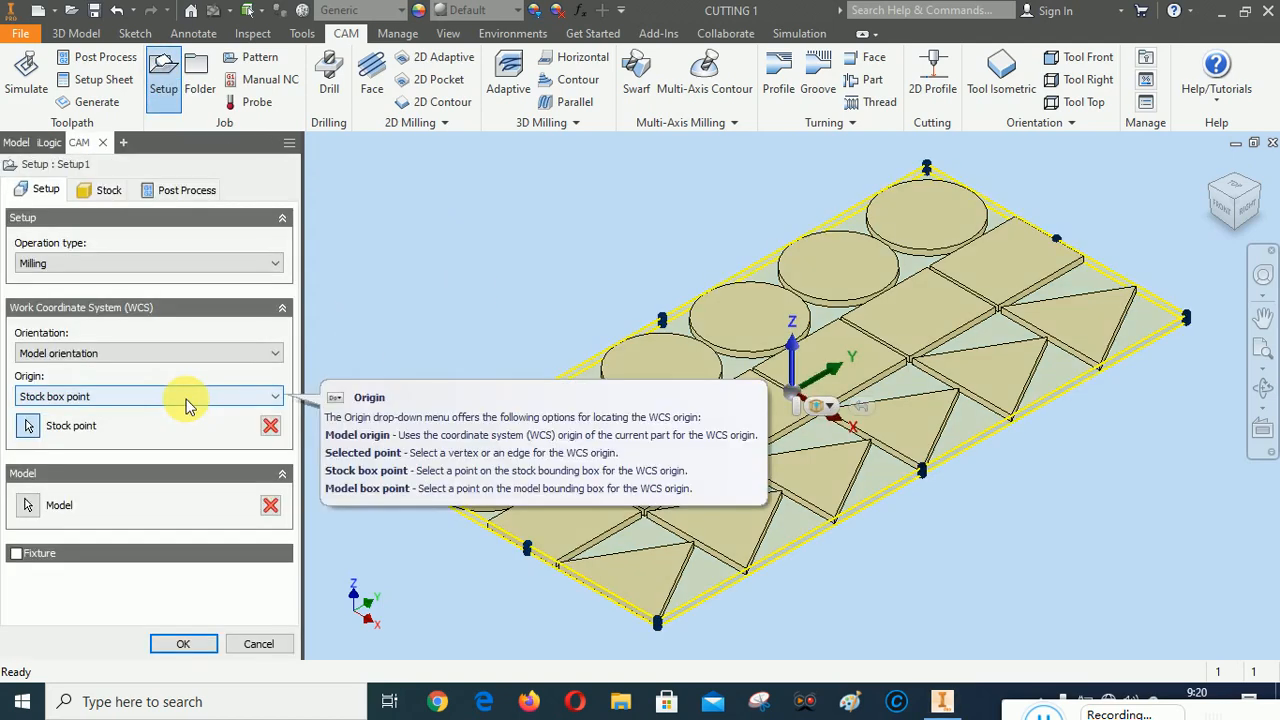
click(133, 264)
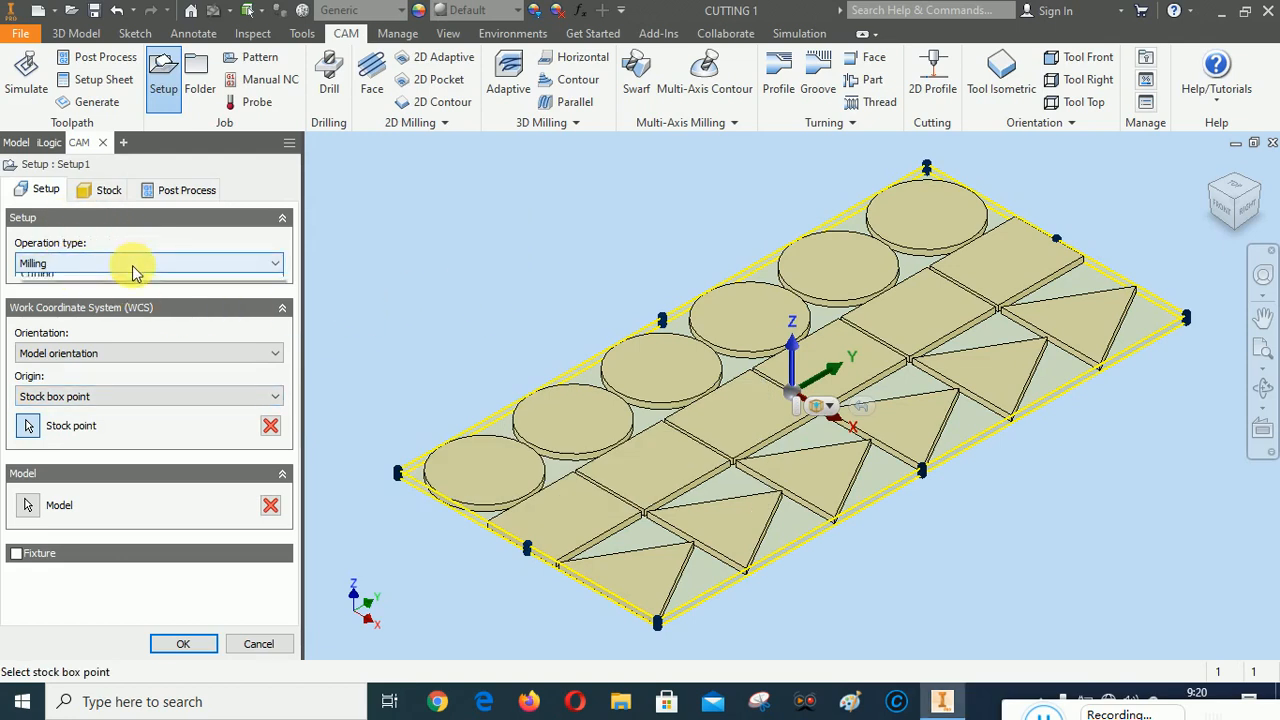
click(110, 300)
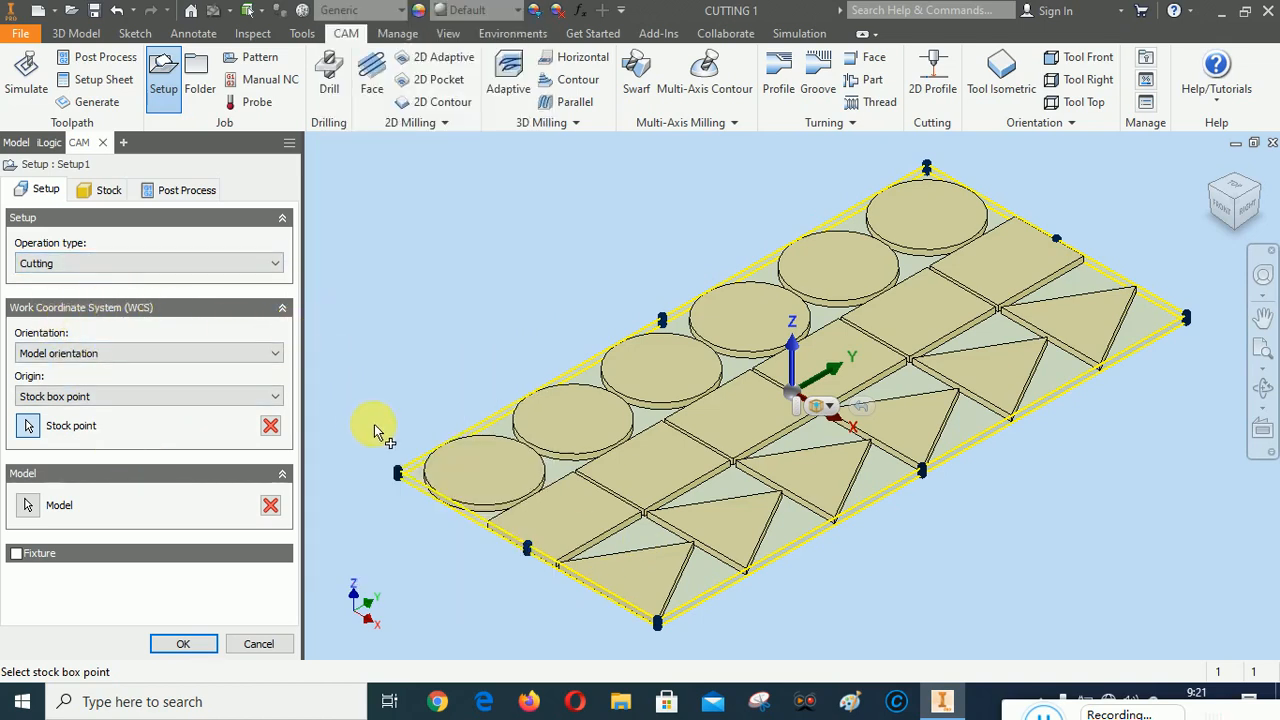
click(398, 470)
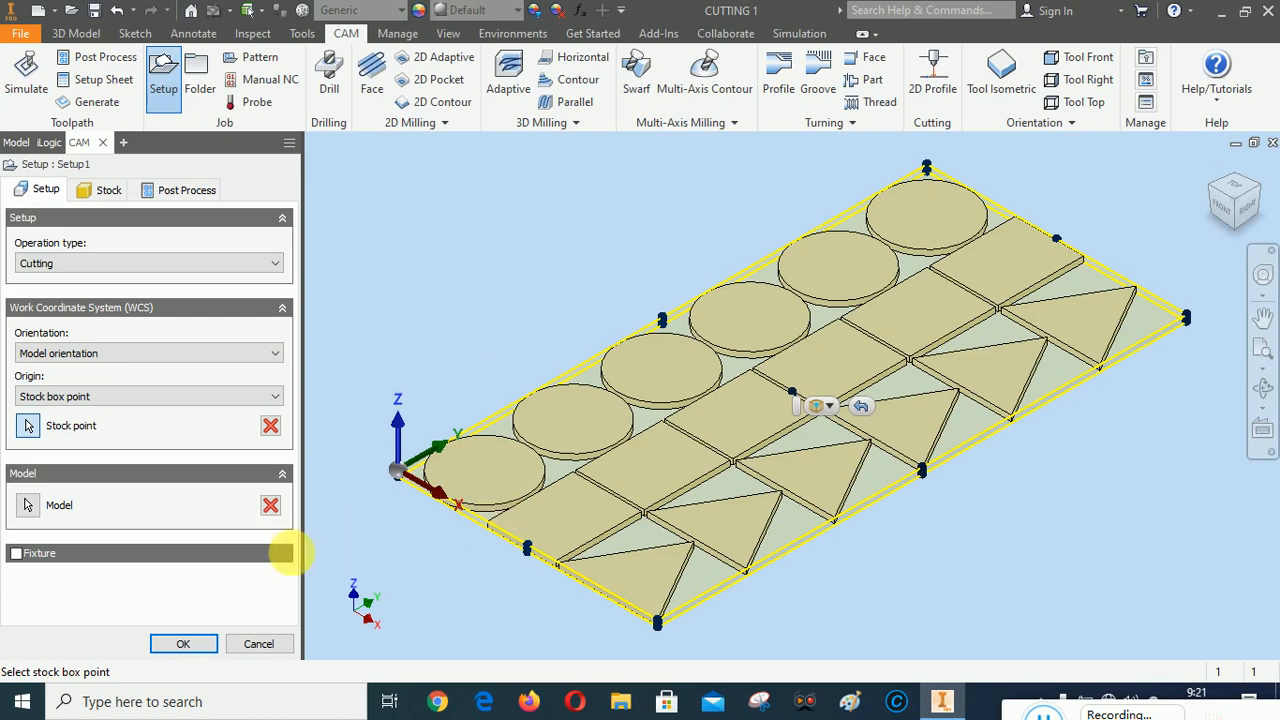
click(26, 506)
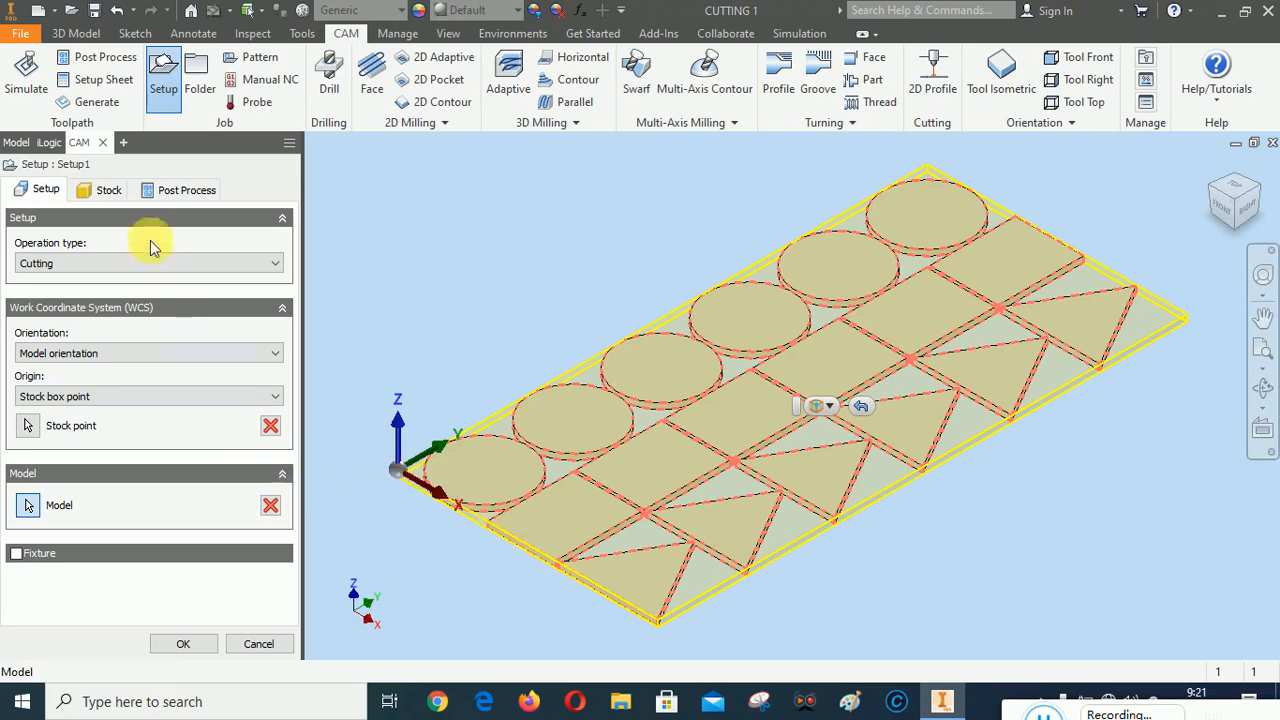
Set the stock's side offset to 9 mm and its top offset to 0 mm
click(108, 190)
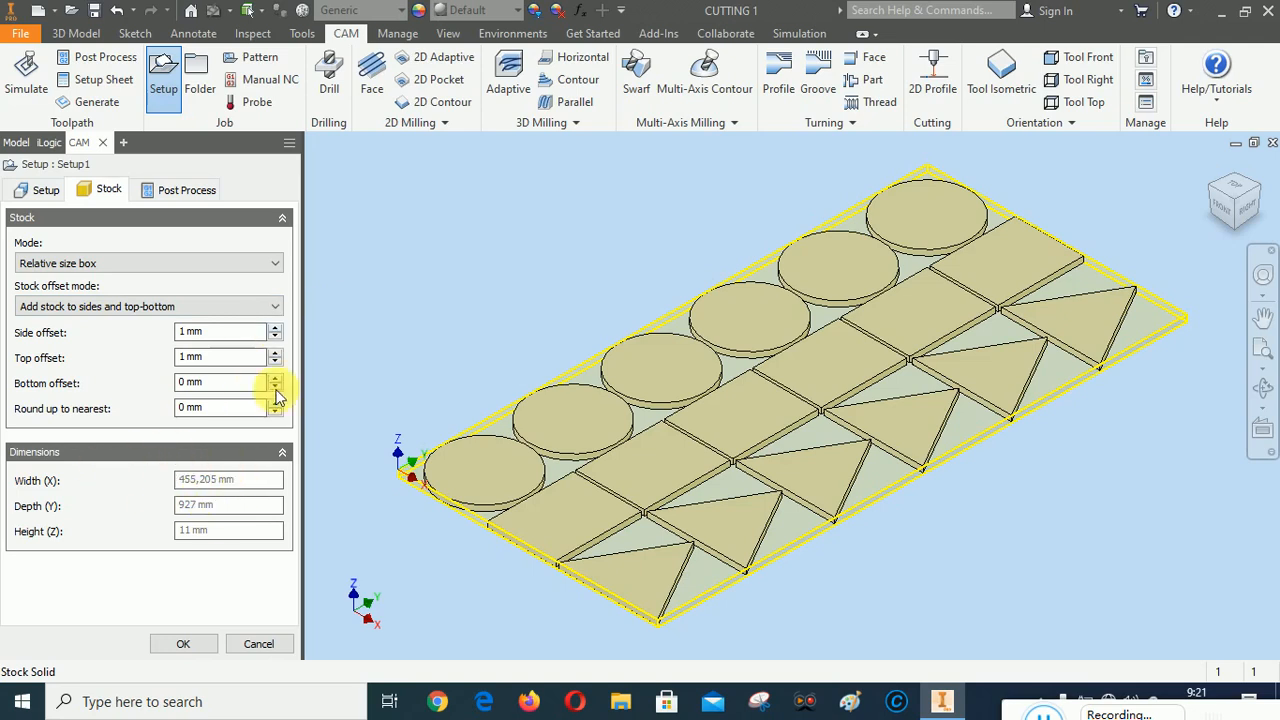
click(275, 327)
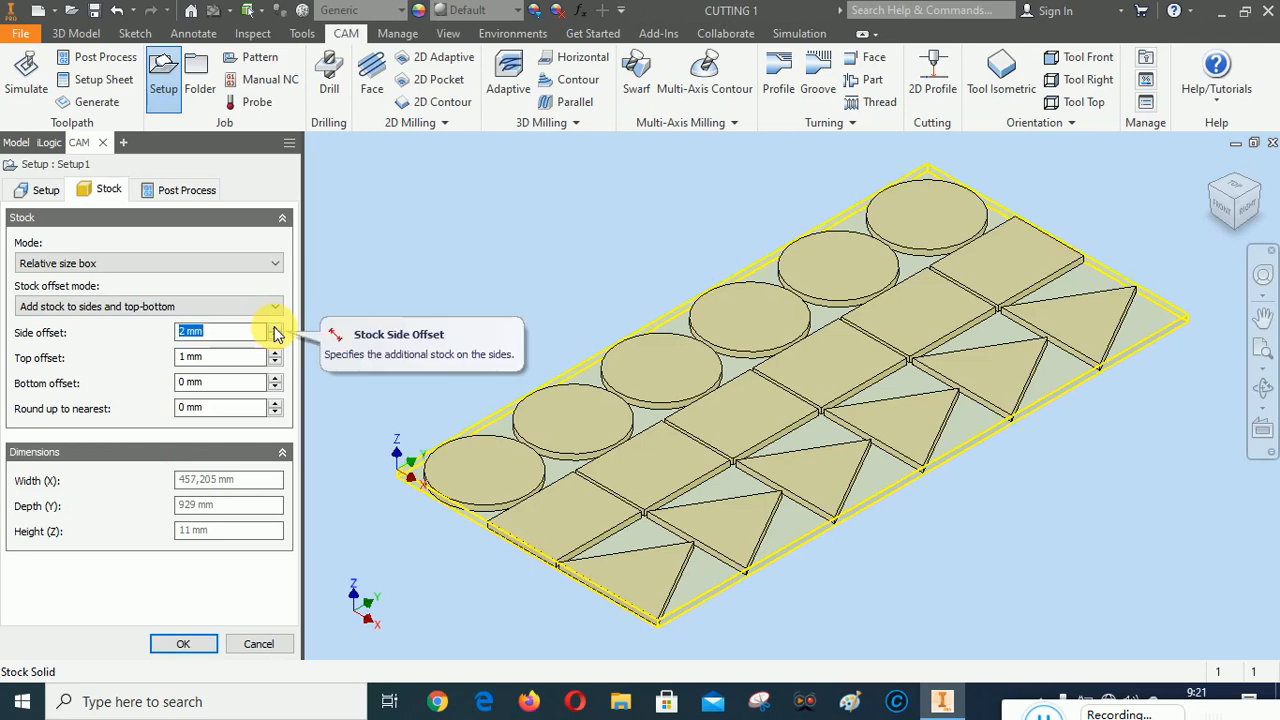
click(276, 329)
click(276, 329)
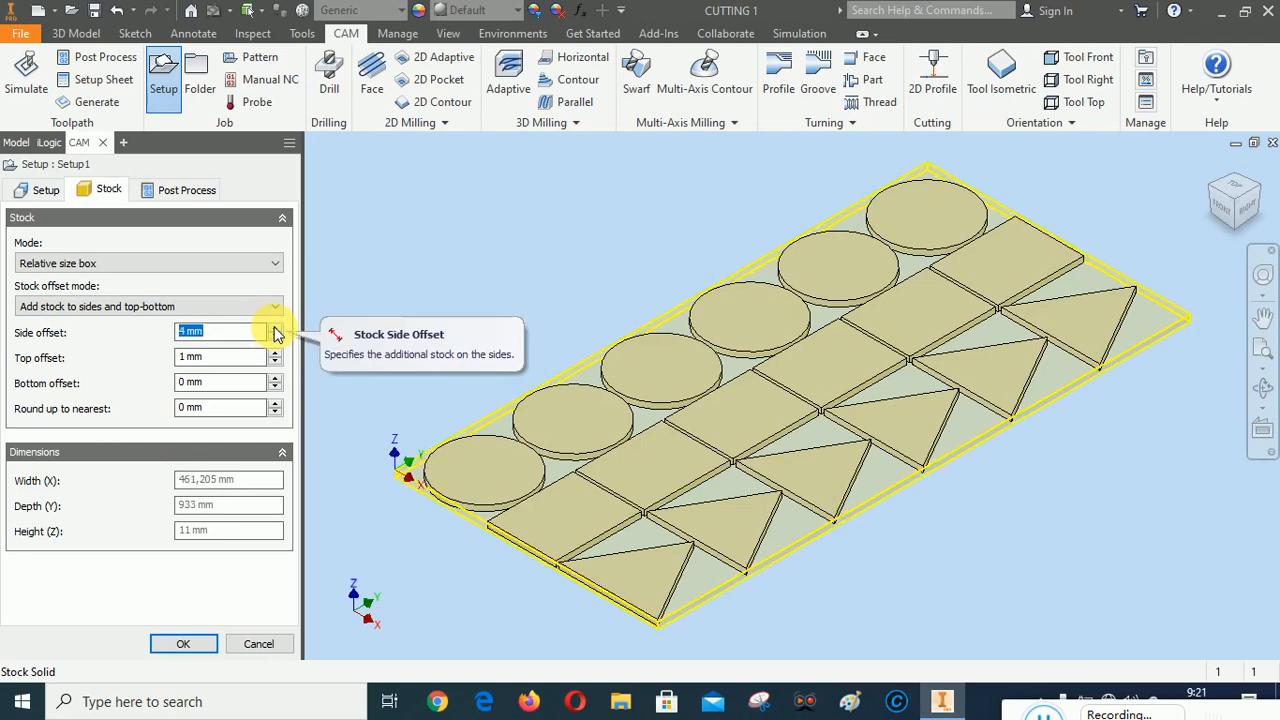
click(276, 329)
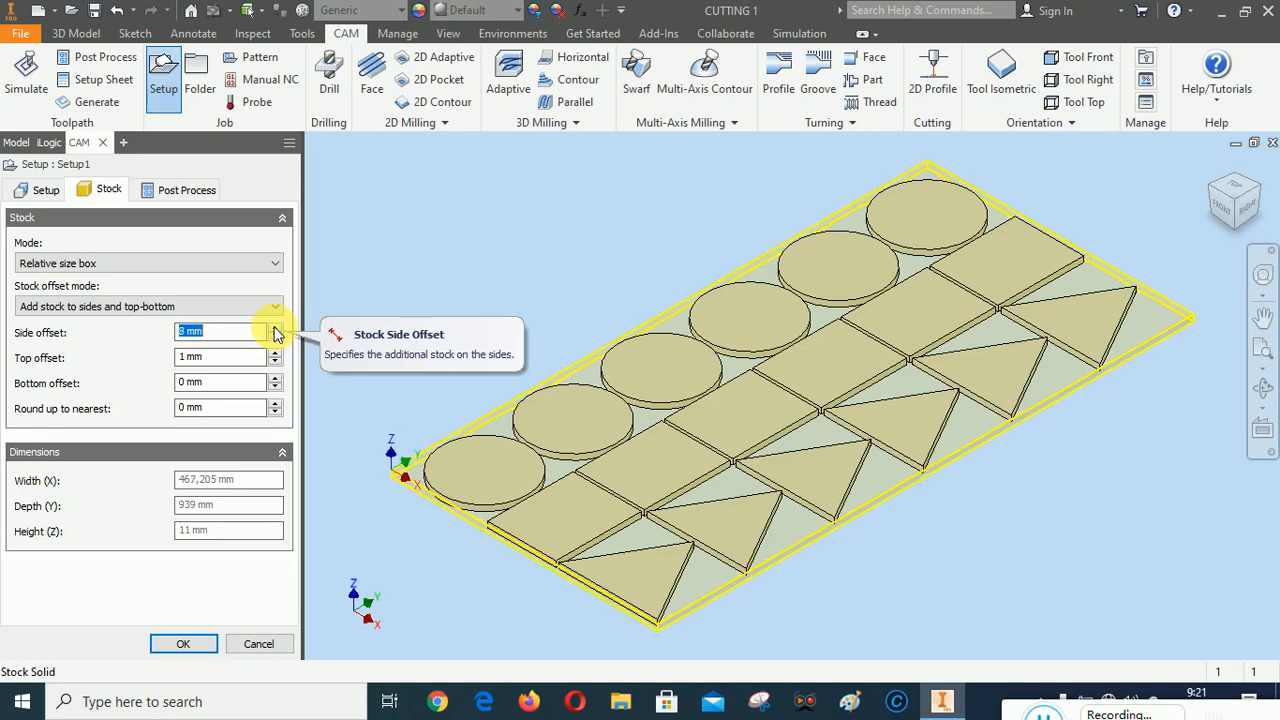
click(276, 329)
click(276, 329)
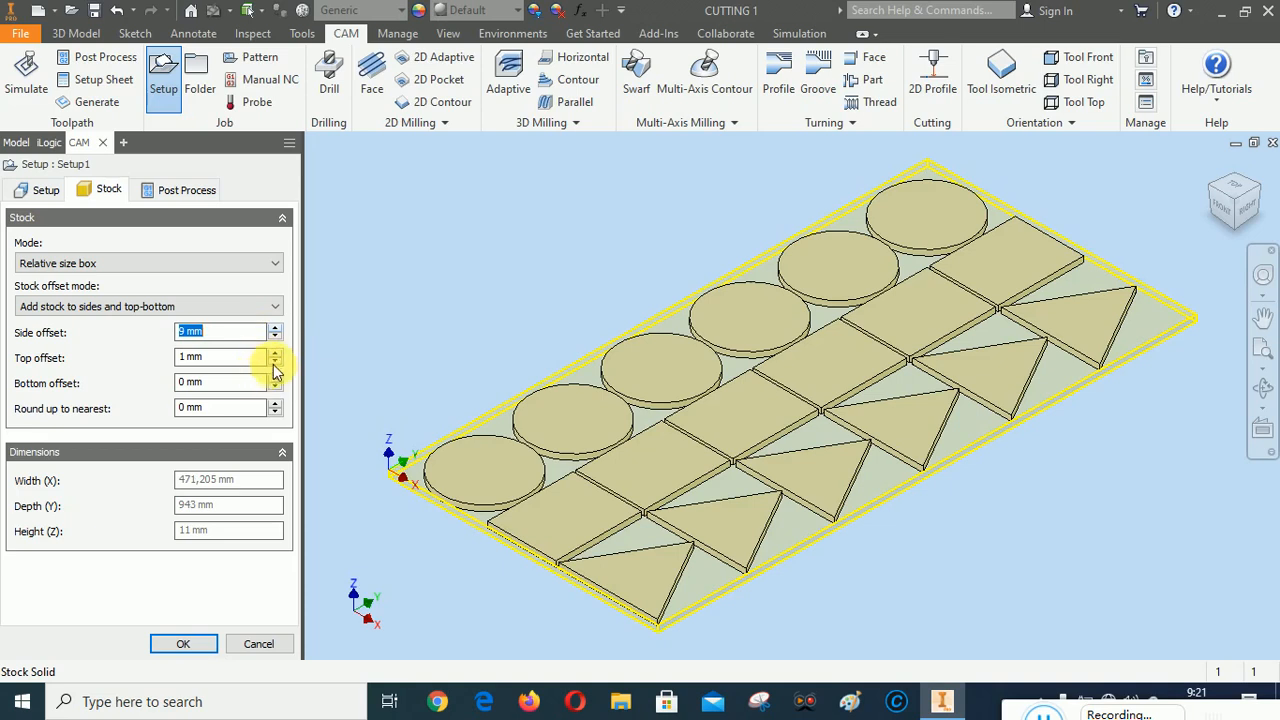
click(275, 362)
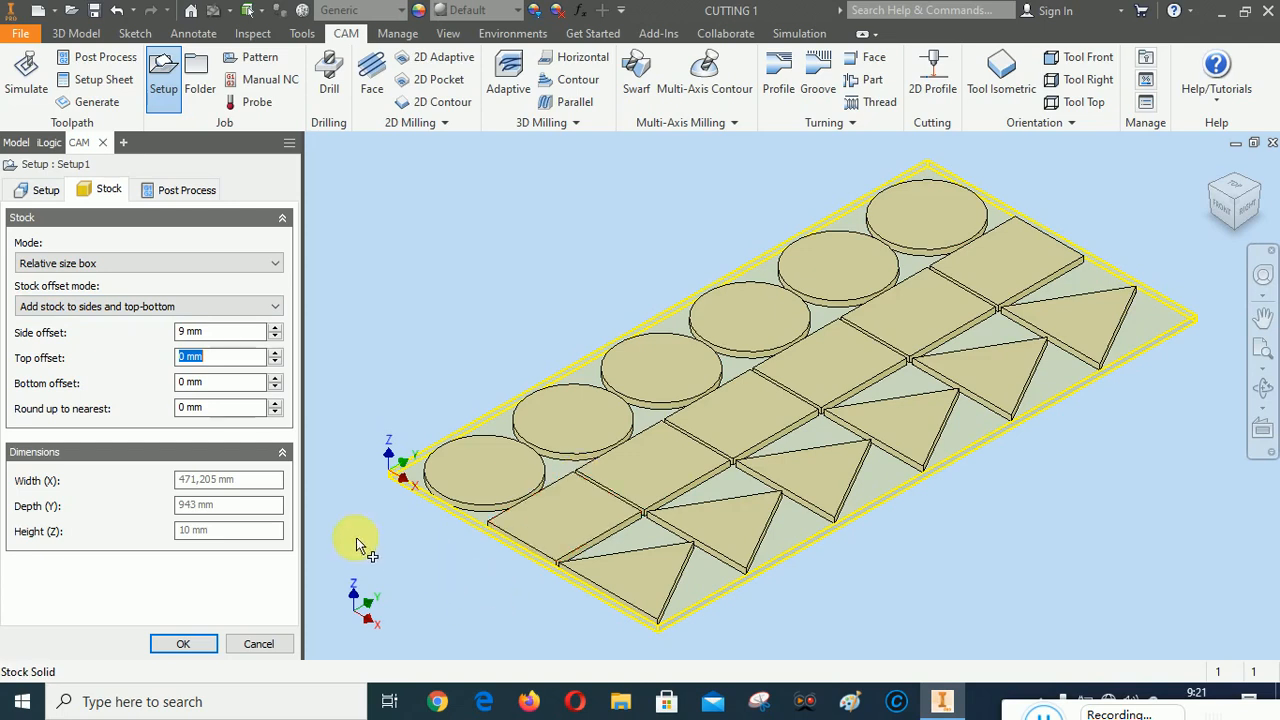
Set the setup's post-process program name/number to 1012
click(178, 189)
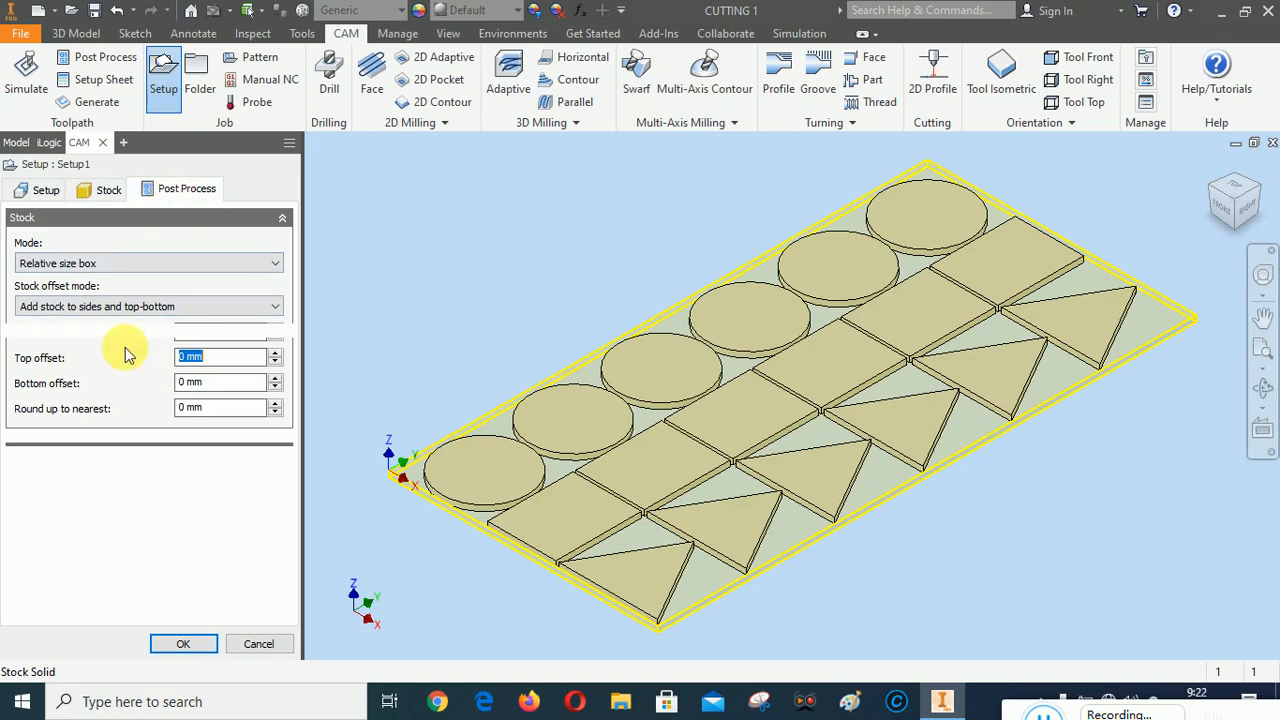
click(50, 261)
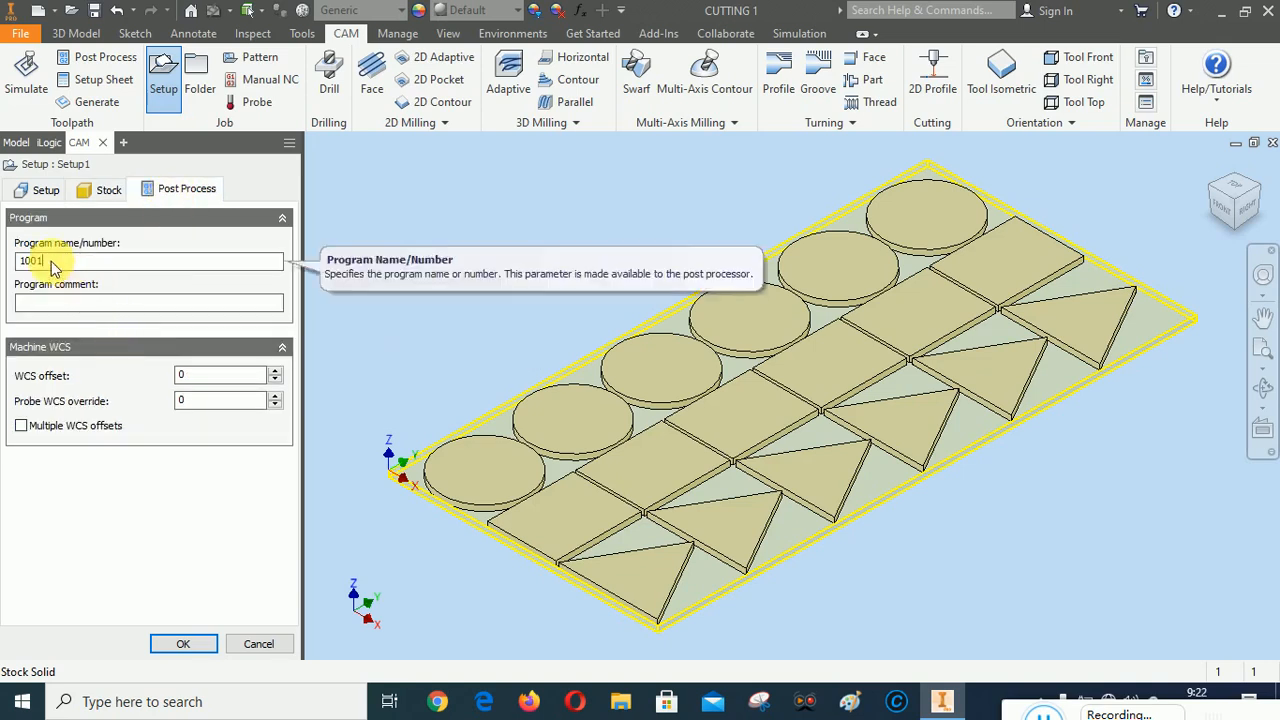
drag(51, 262, 35, 262)
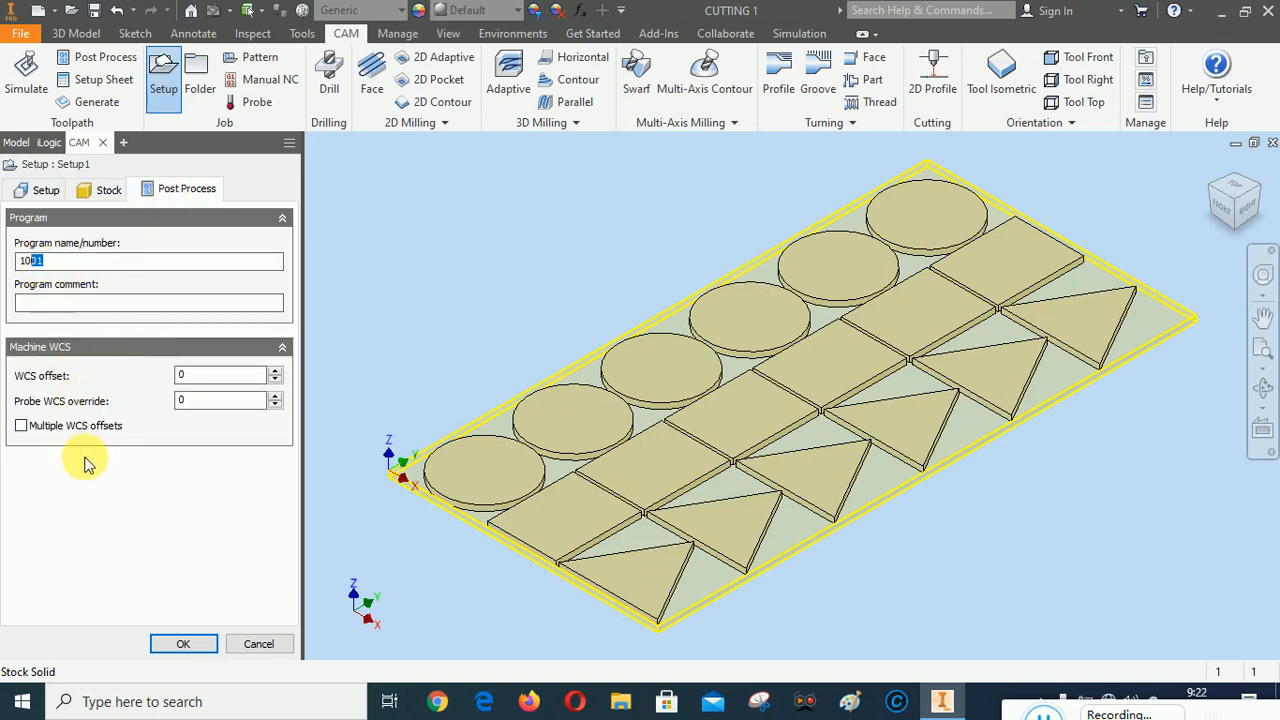
text(1)
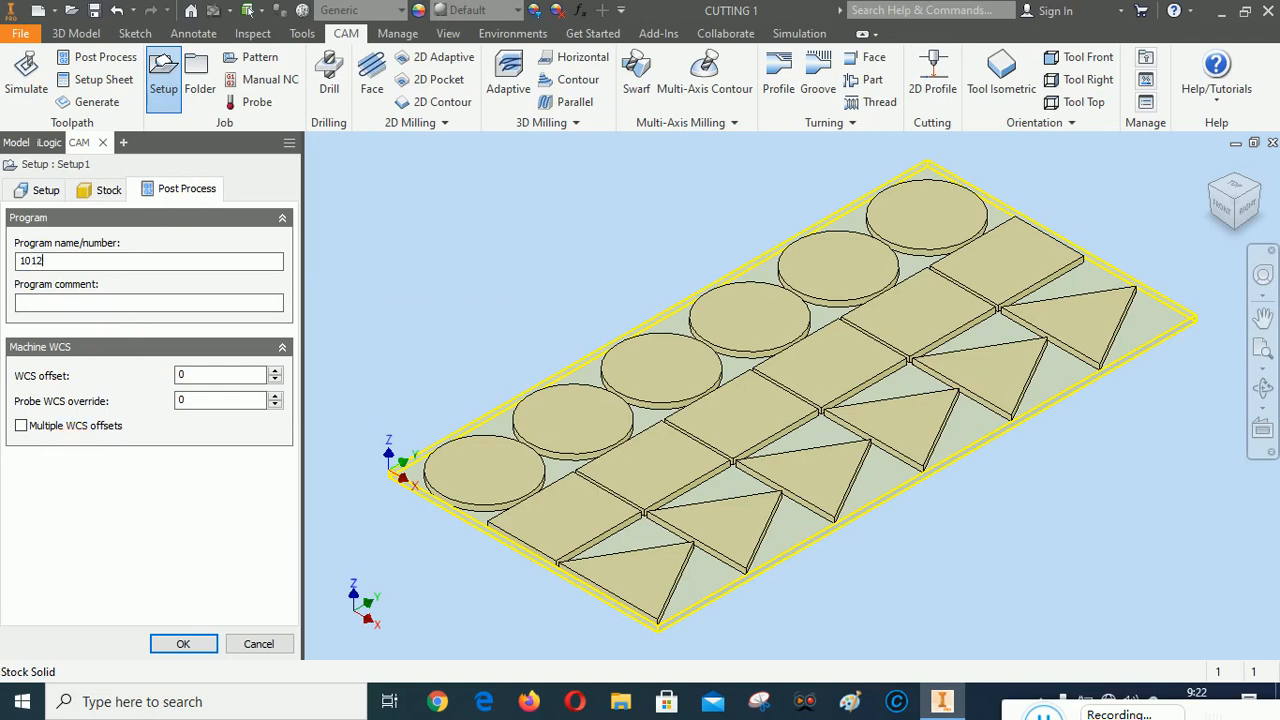
key(Return)
click(133, 535)
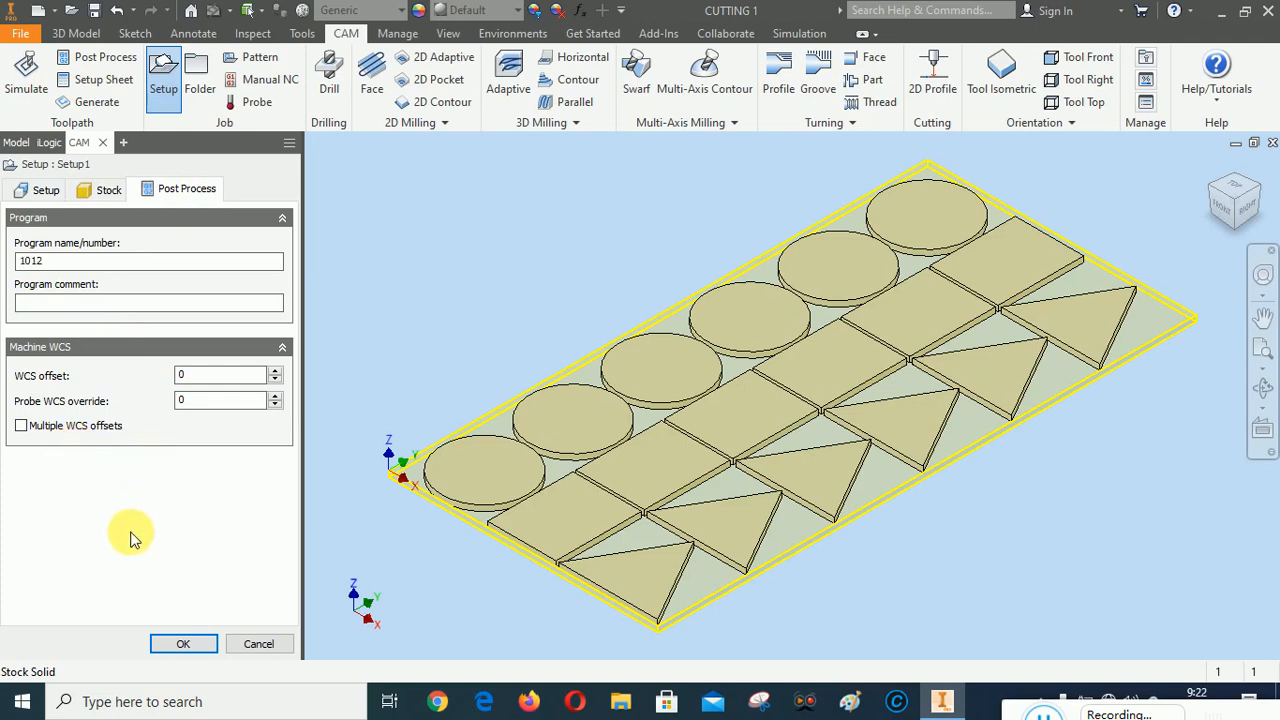
Review the stock, post-process and general settings of the cutting setup, and create it
click(104, 190)
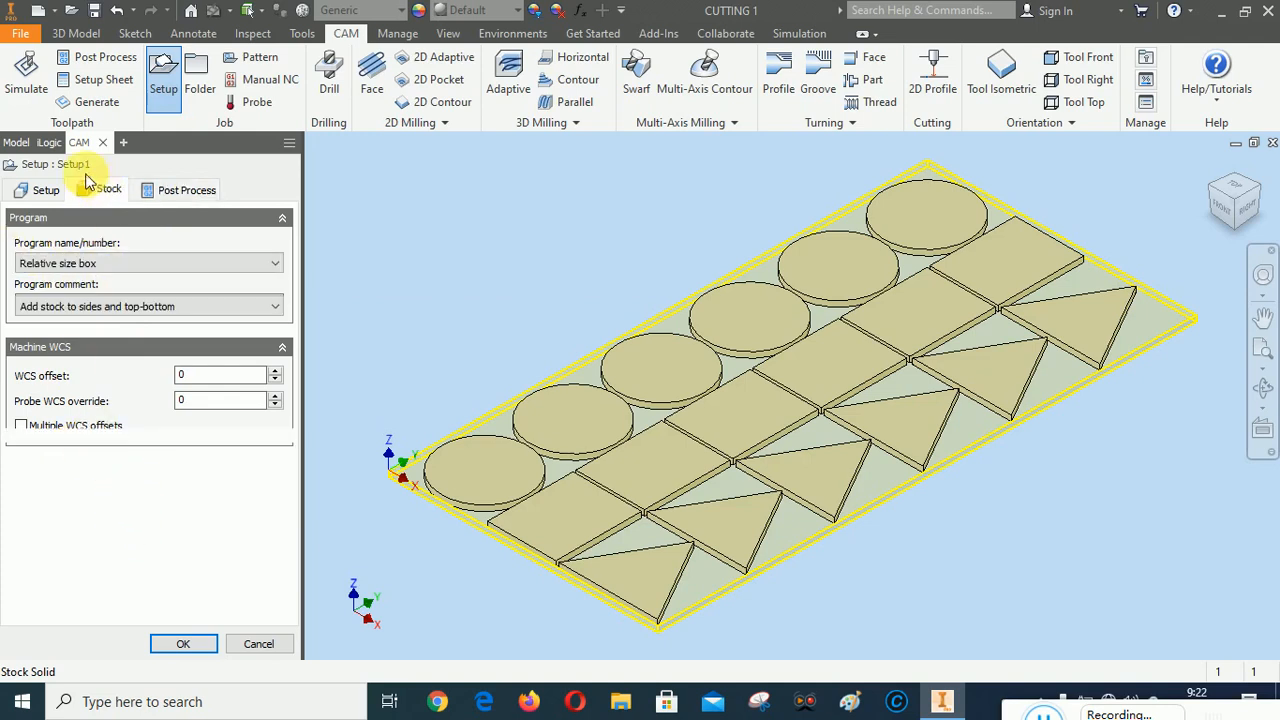
click(191, 191)
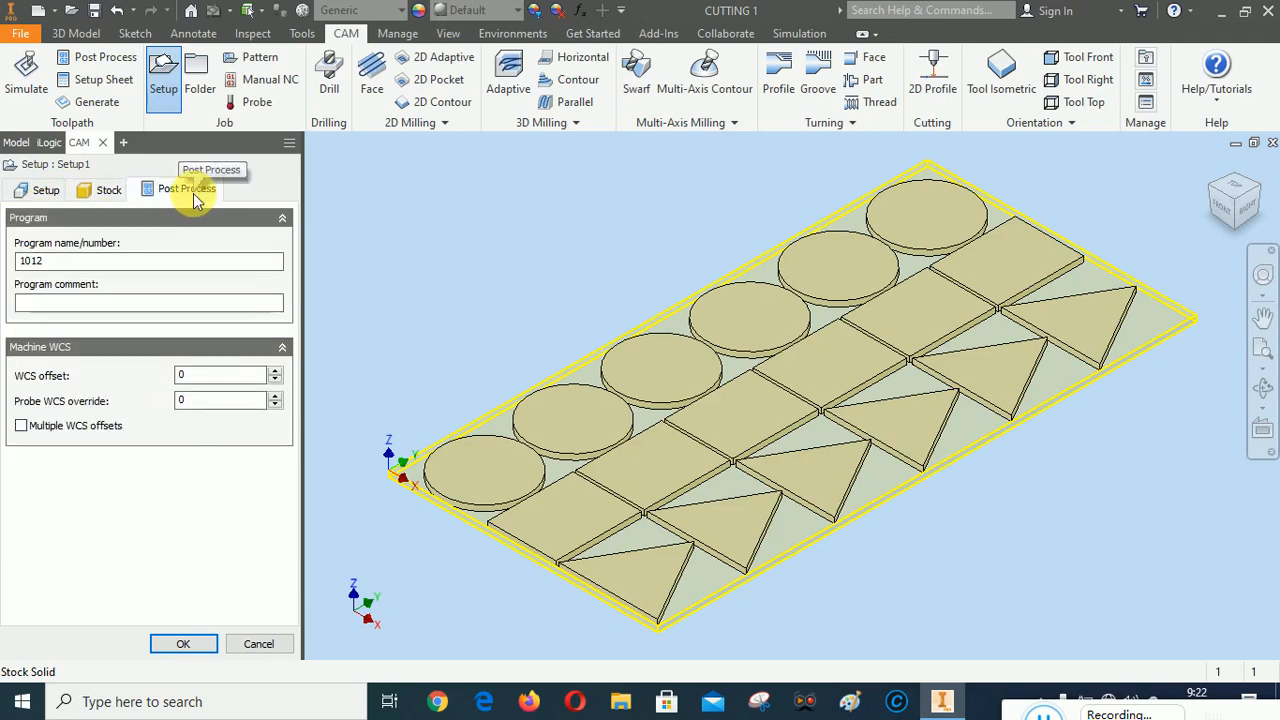
click(106, 190)
click(42, 191)
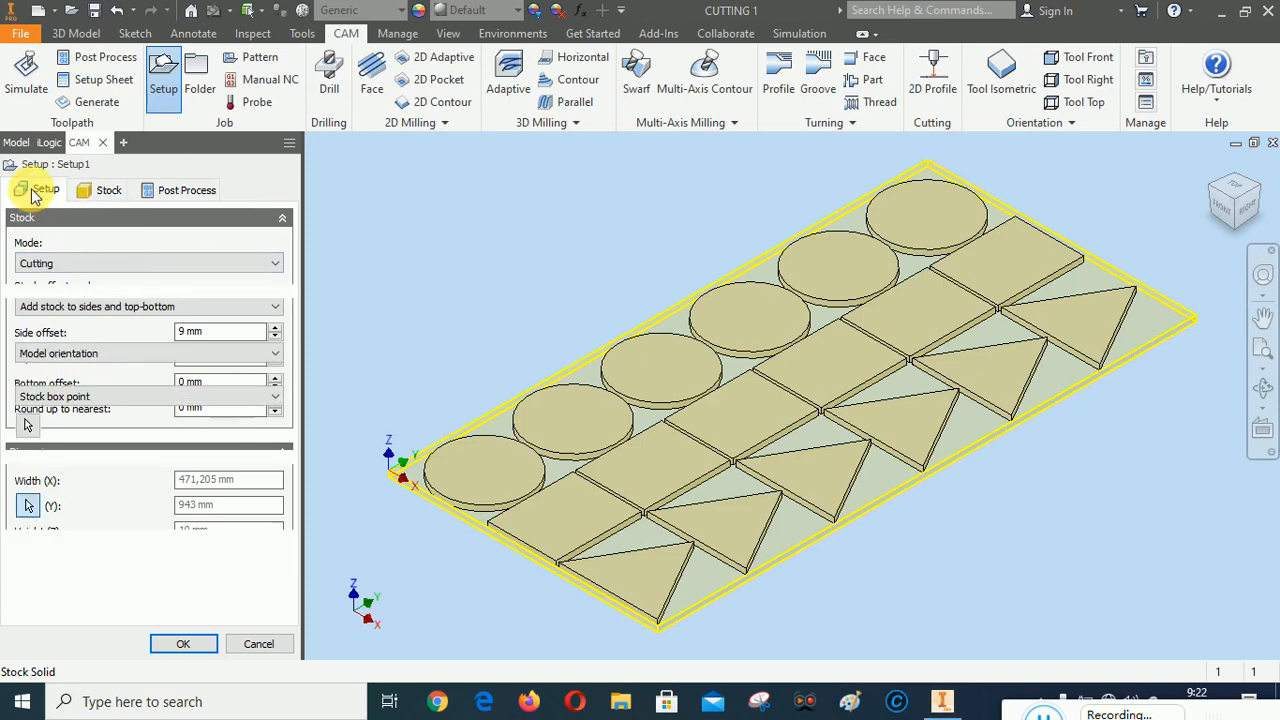
click(183, 643)
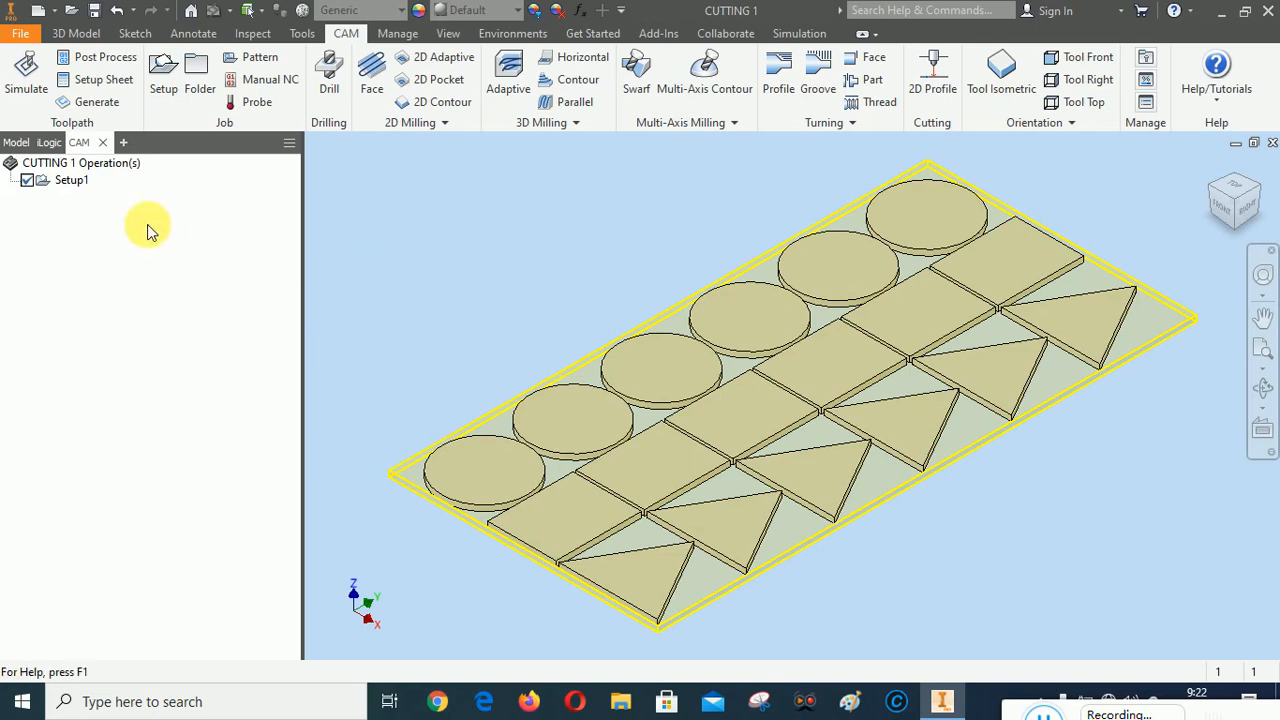
Rename the CAM setup as PLASMA CUTTING
right_click(72, 186)
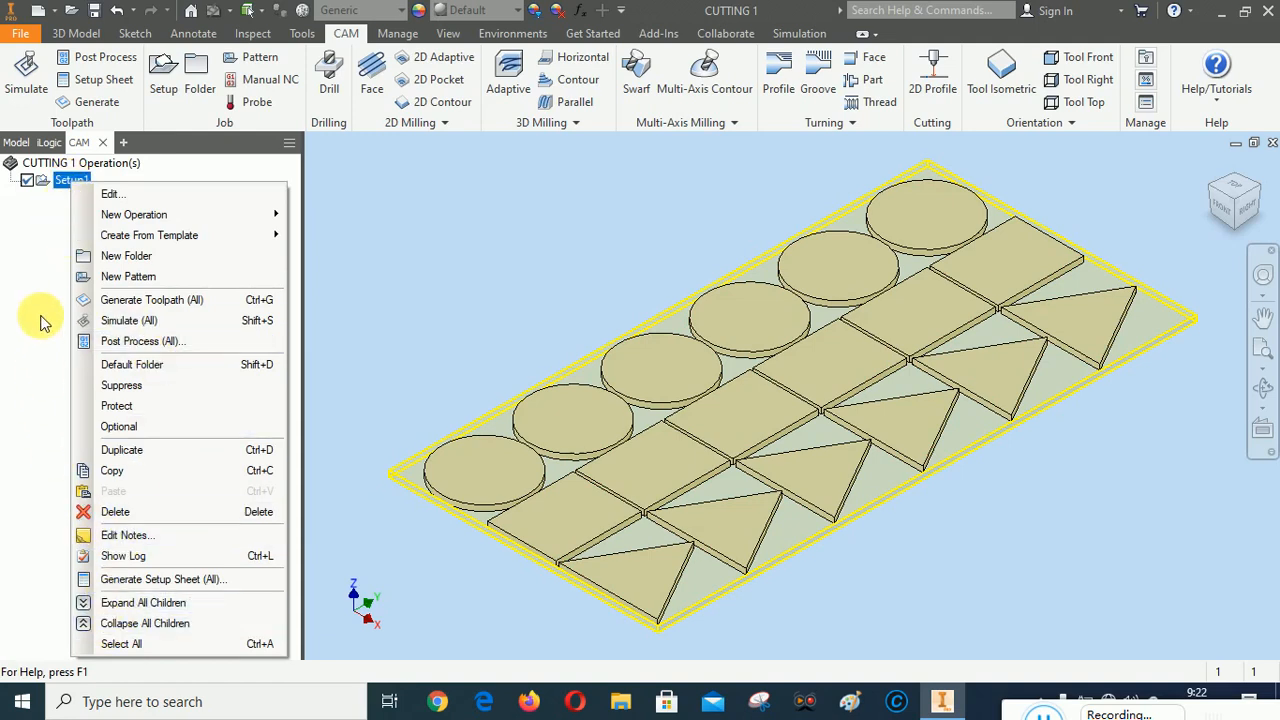
click(42, 272)
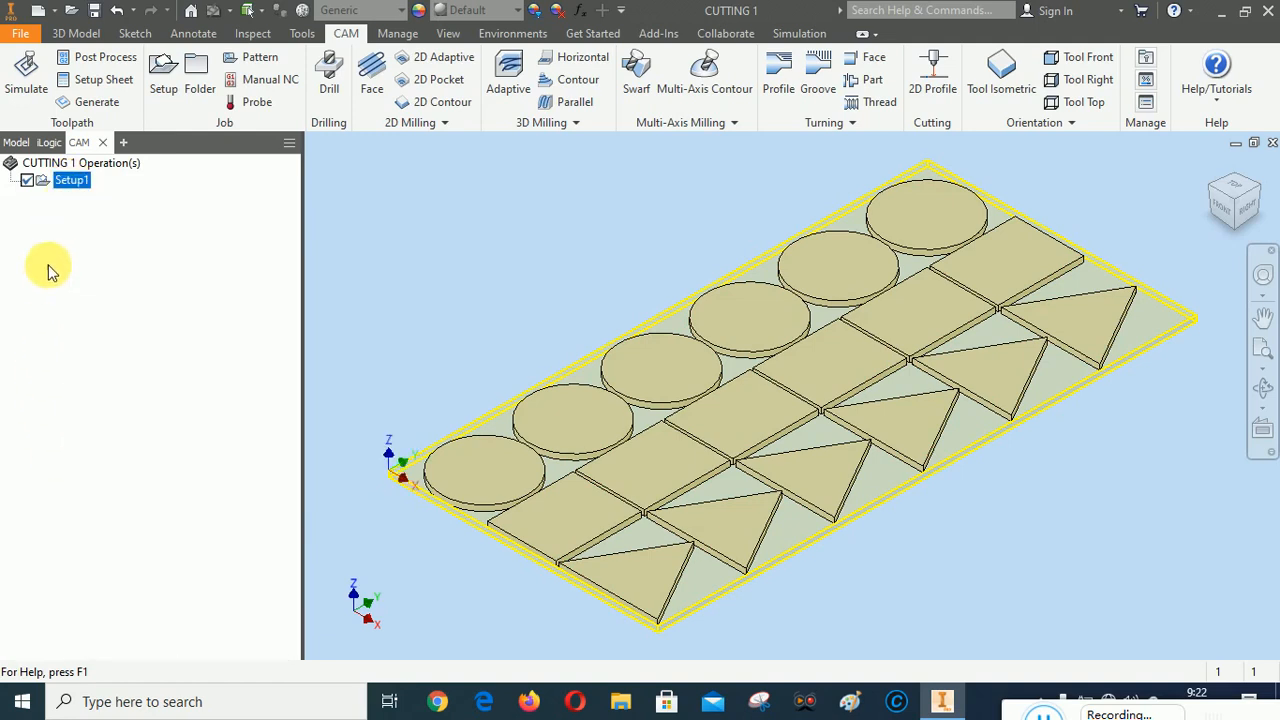
click(72, 181)
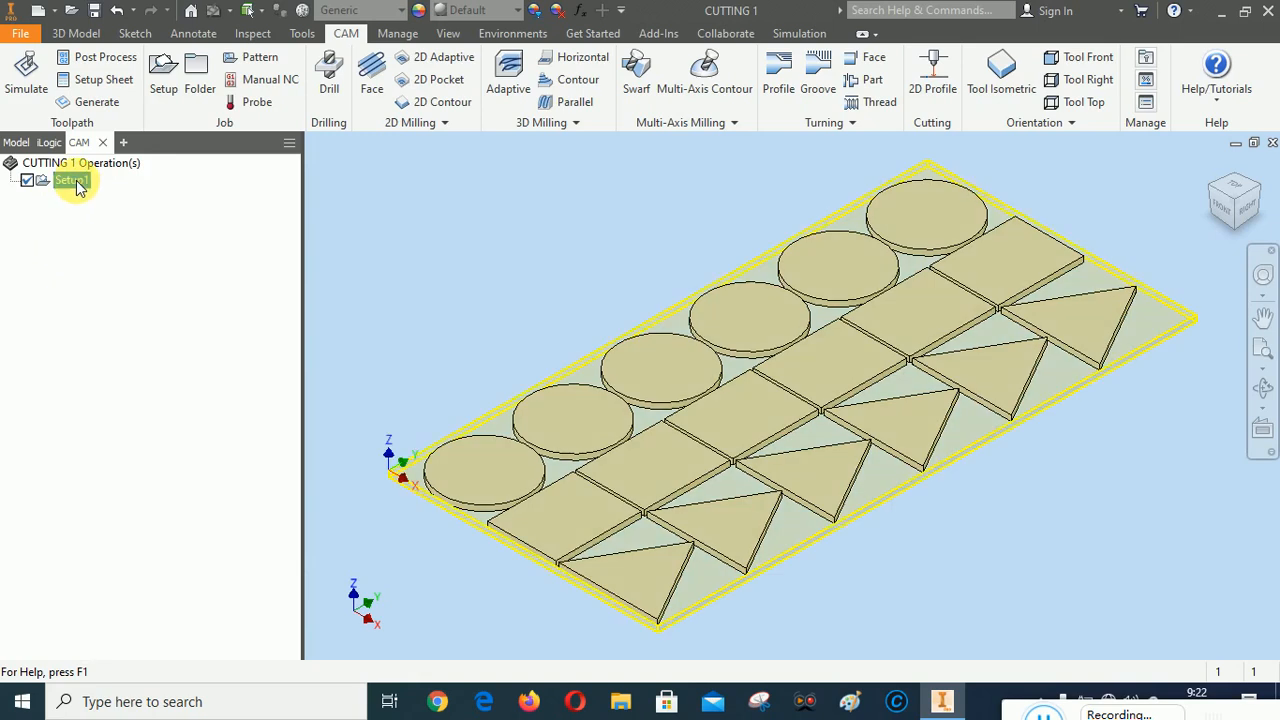
click(72, 181)
text(PLASMA CUTTING)
key(Return)
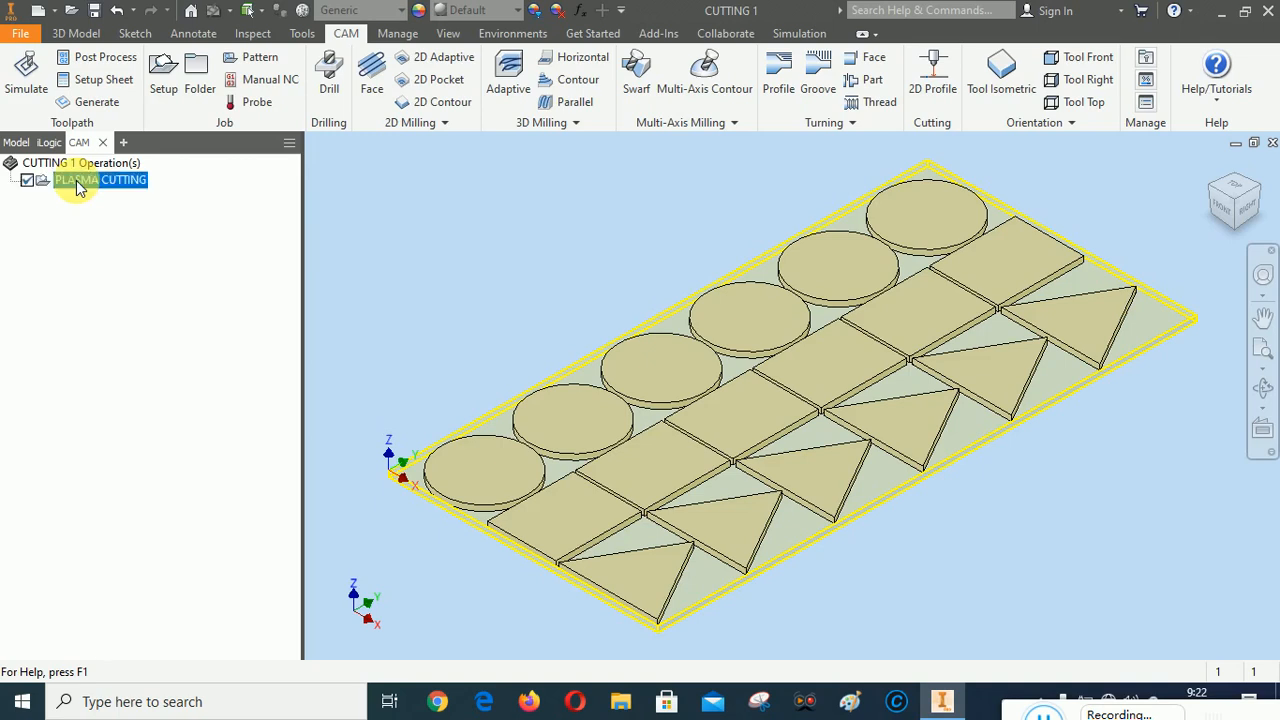
click(90, 400)
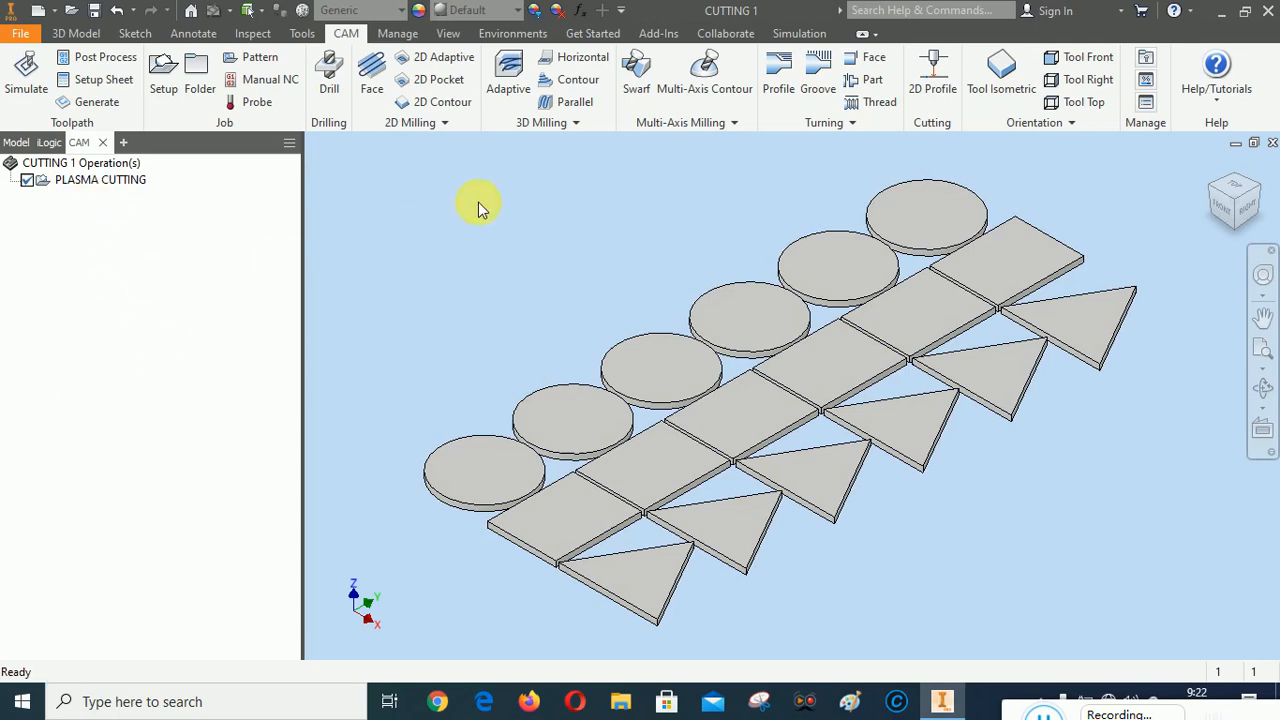
Start a 2D Profile operation with plasma cutting, a 3 mm kerf width, and cutting, lead-in and lead-out feedrates of 100 mm/min
click(929, 74)
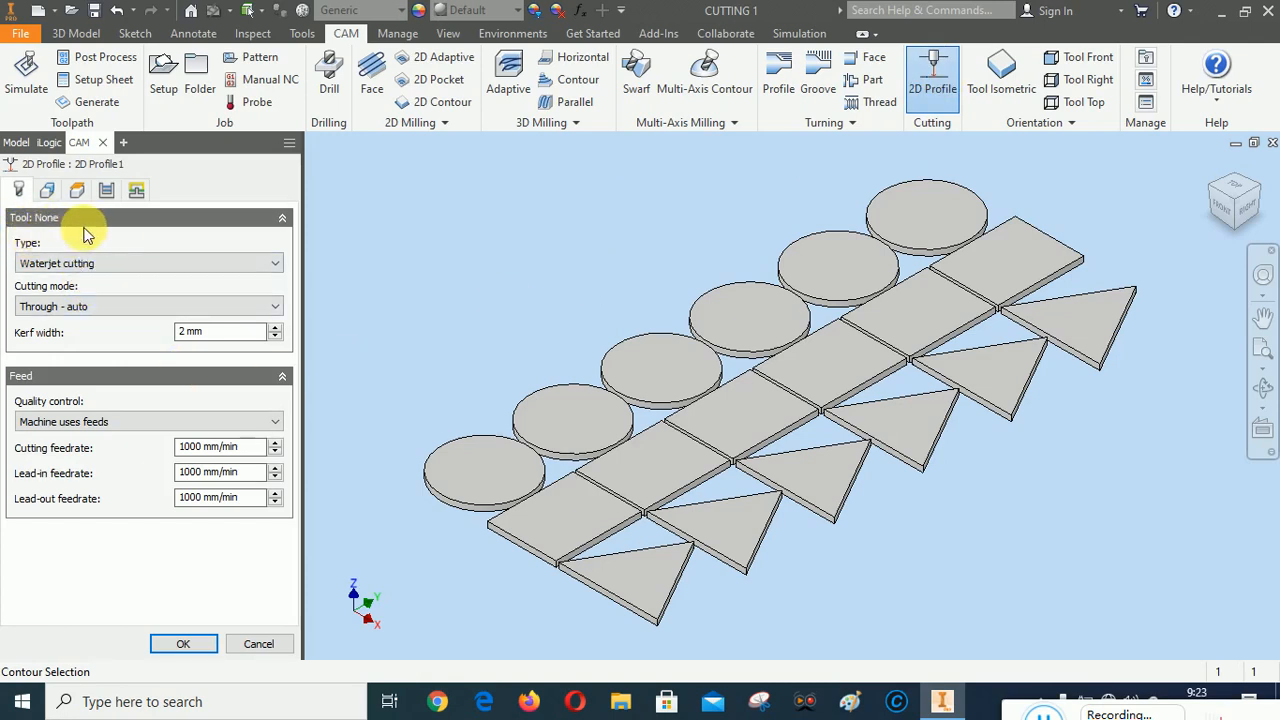
click(183, 261)
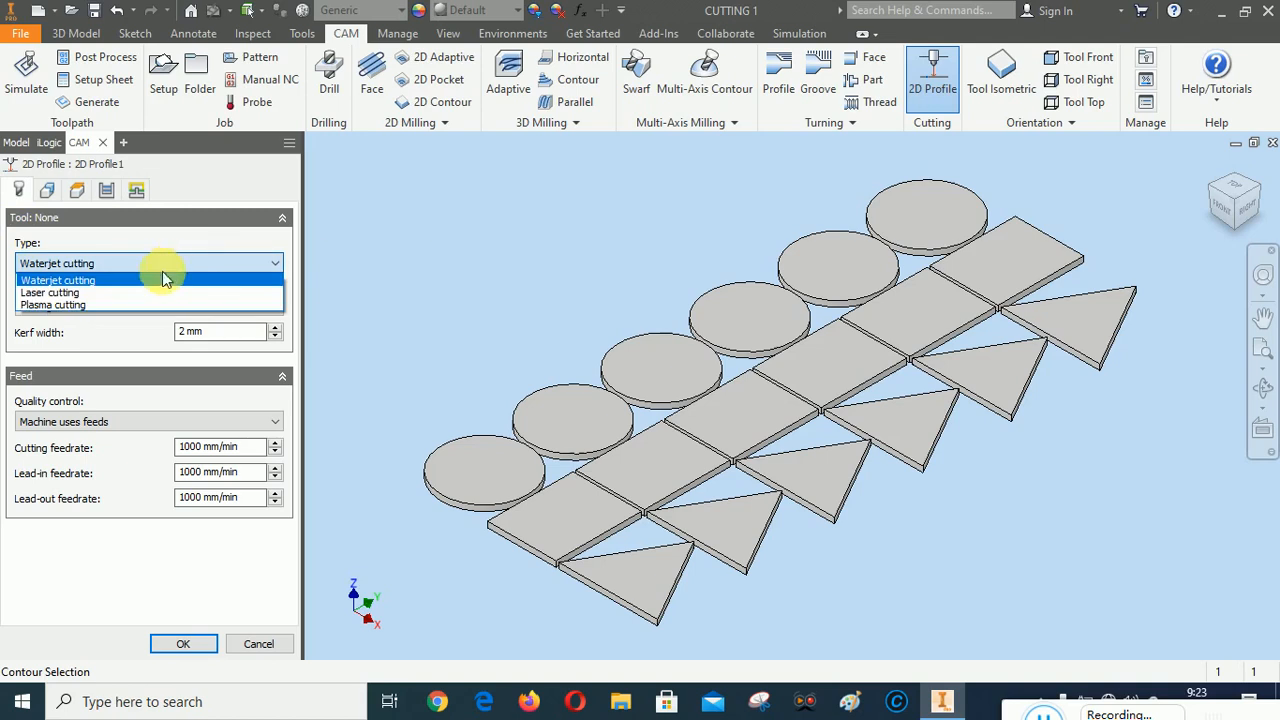
click(117, 305)
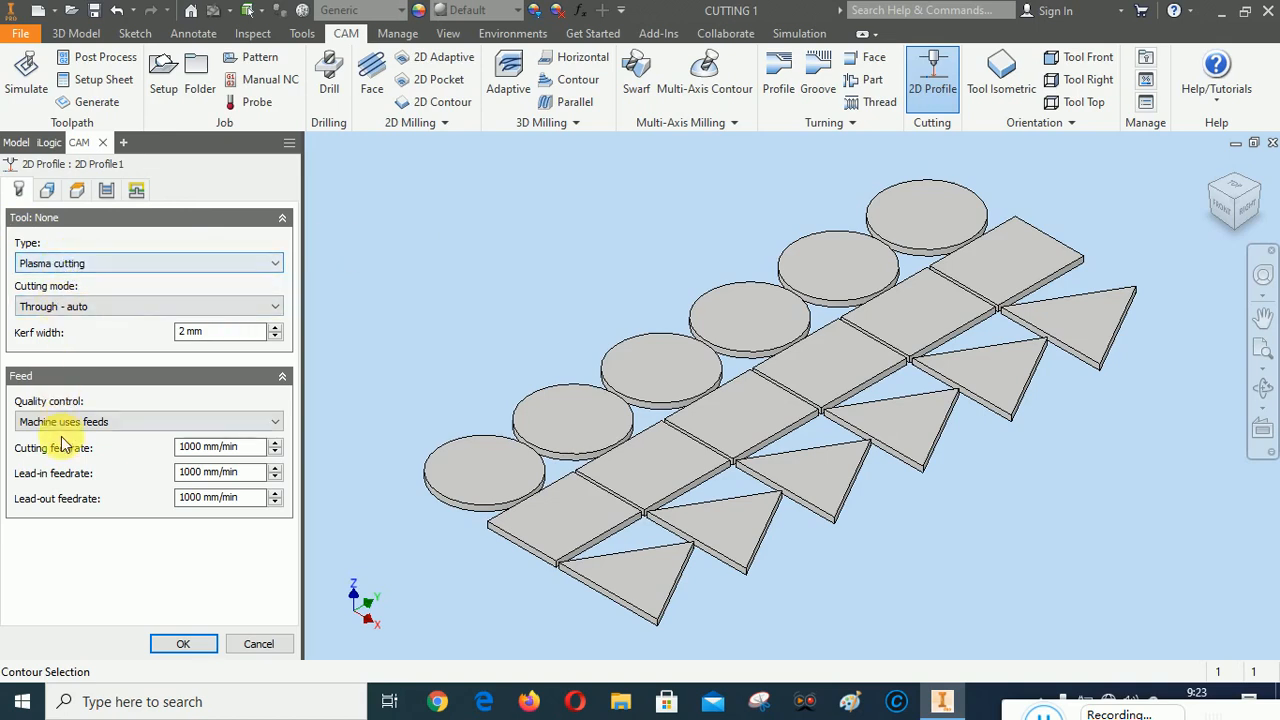
click(276, 328)
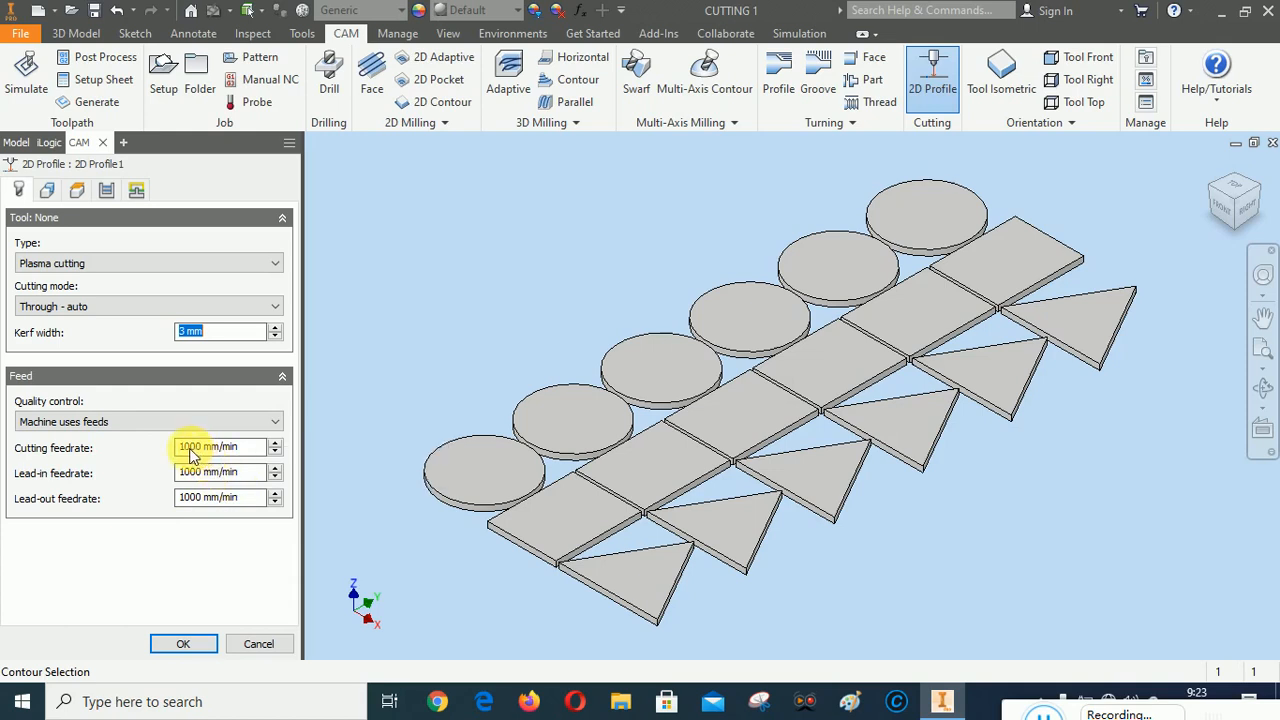
text(1)
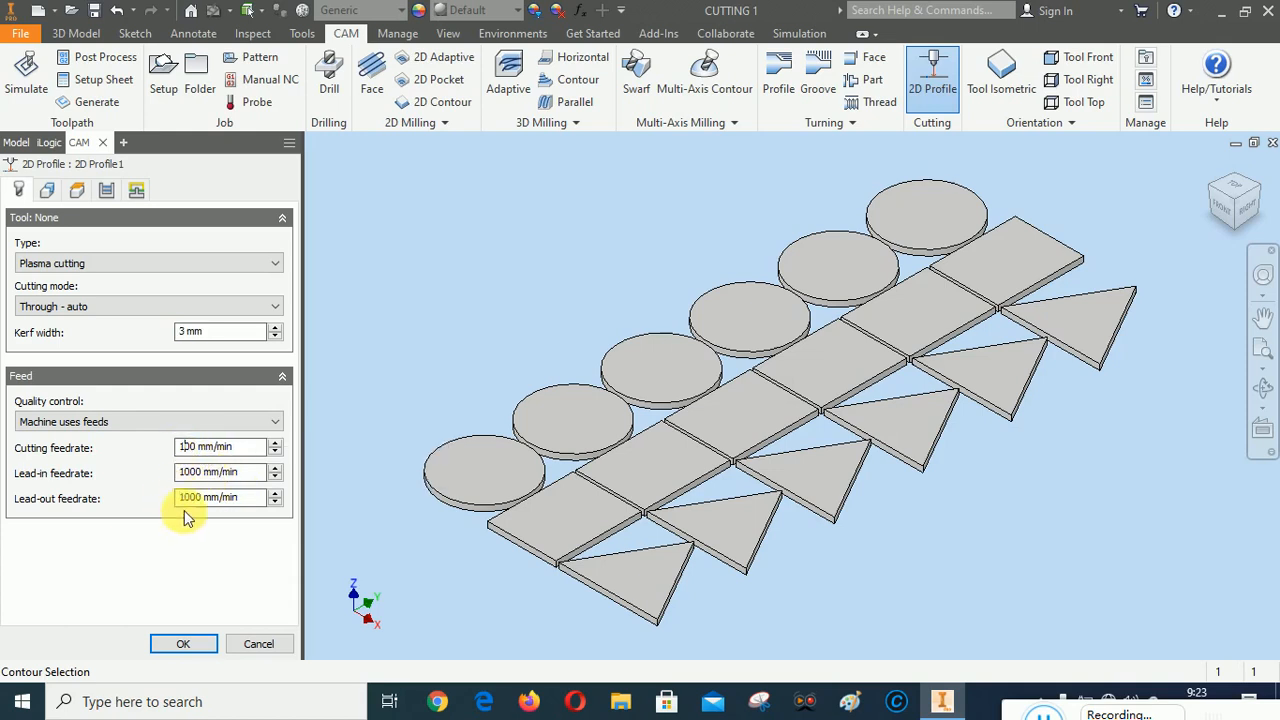
click(189, 474)
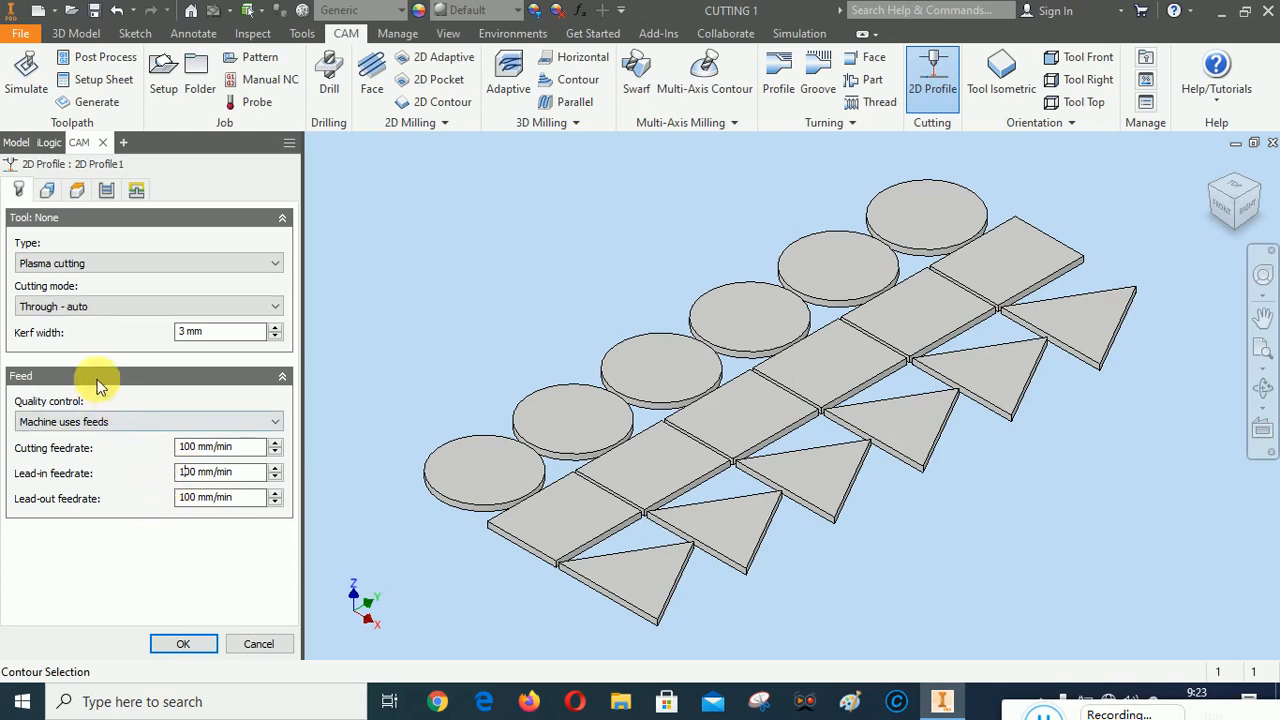
Limit the profile geometry to outer loops and try to select the contour of the first circle
click(48, 190)
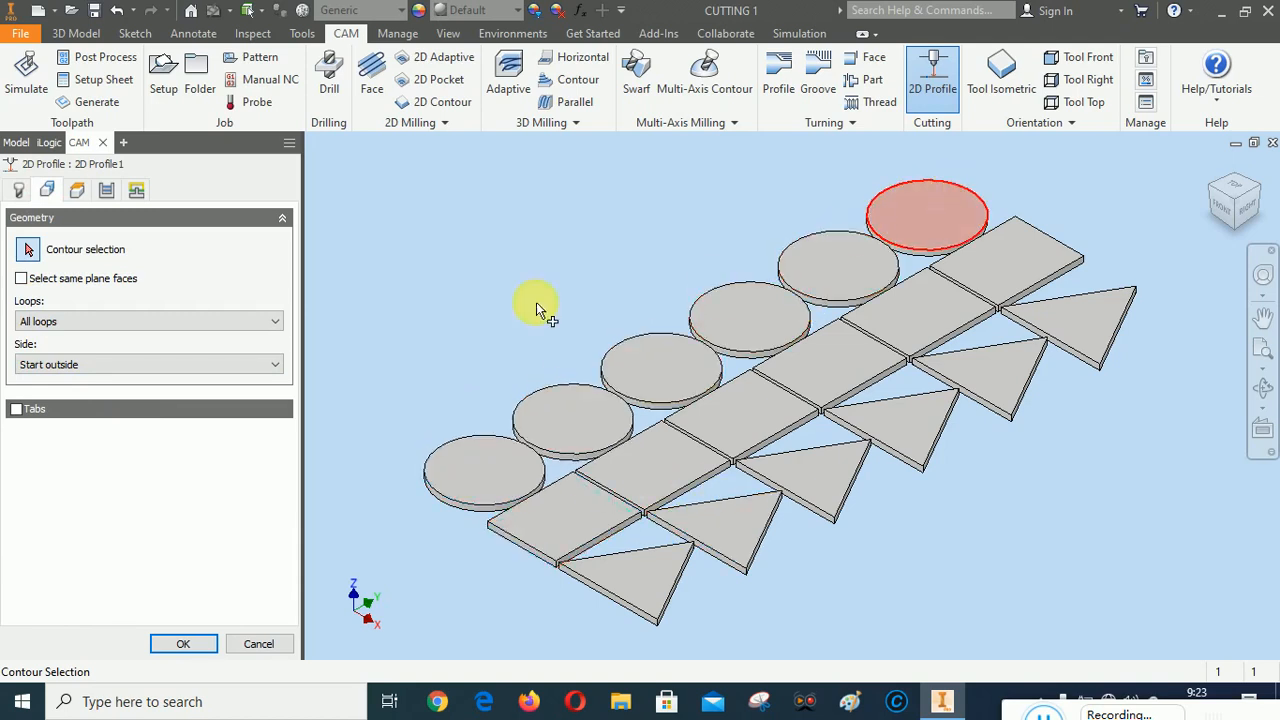
click(109, 321)
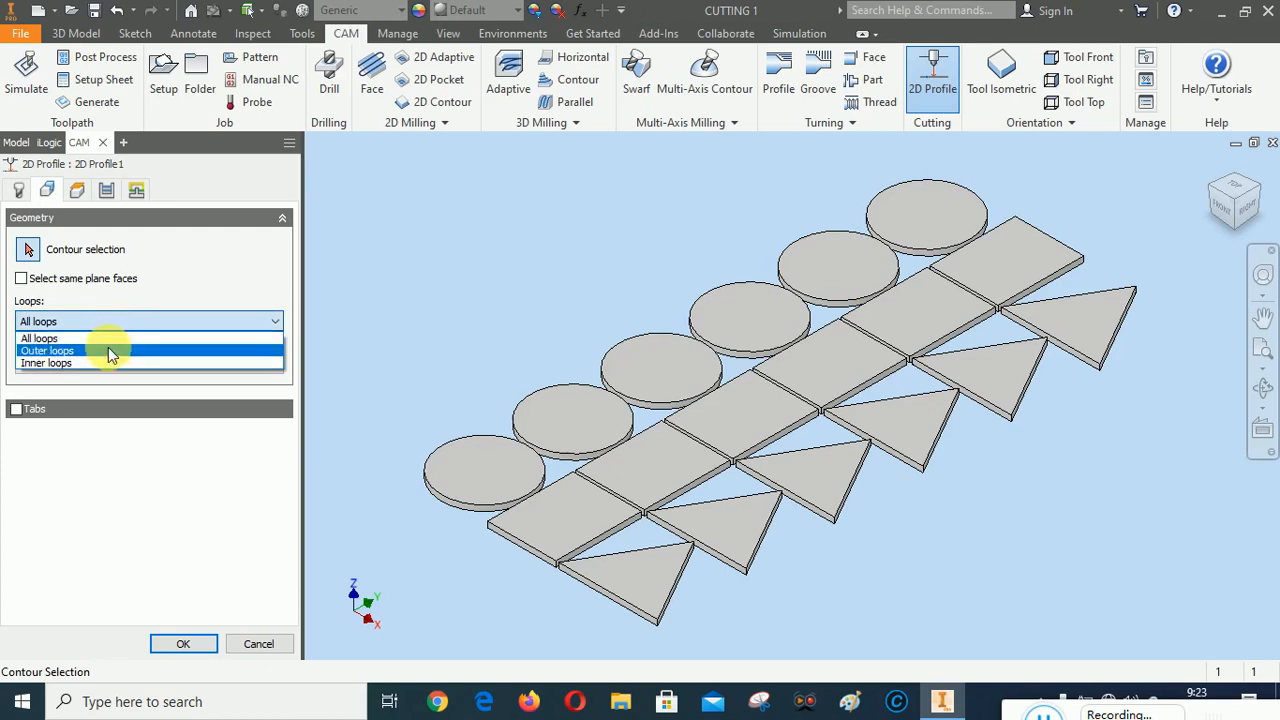
click(108, 349)
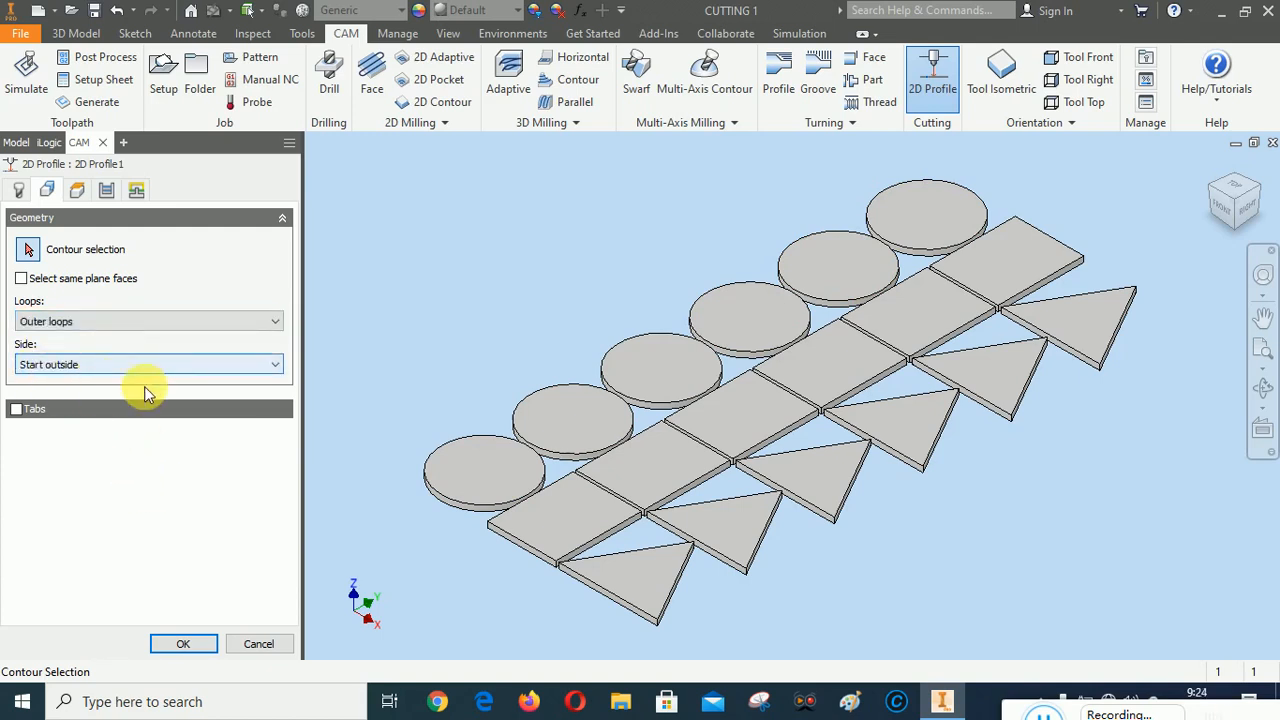
click(487, 466)
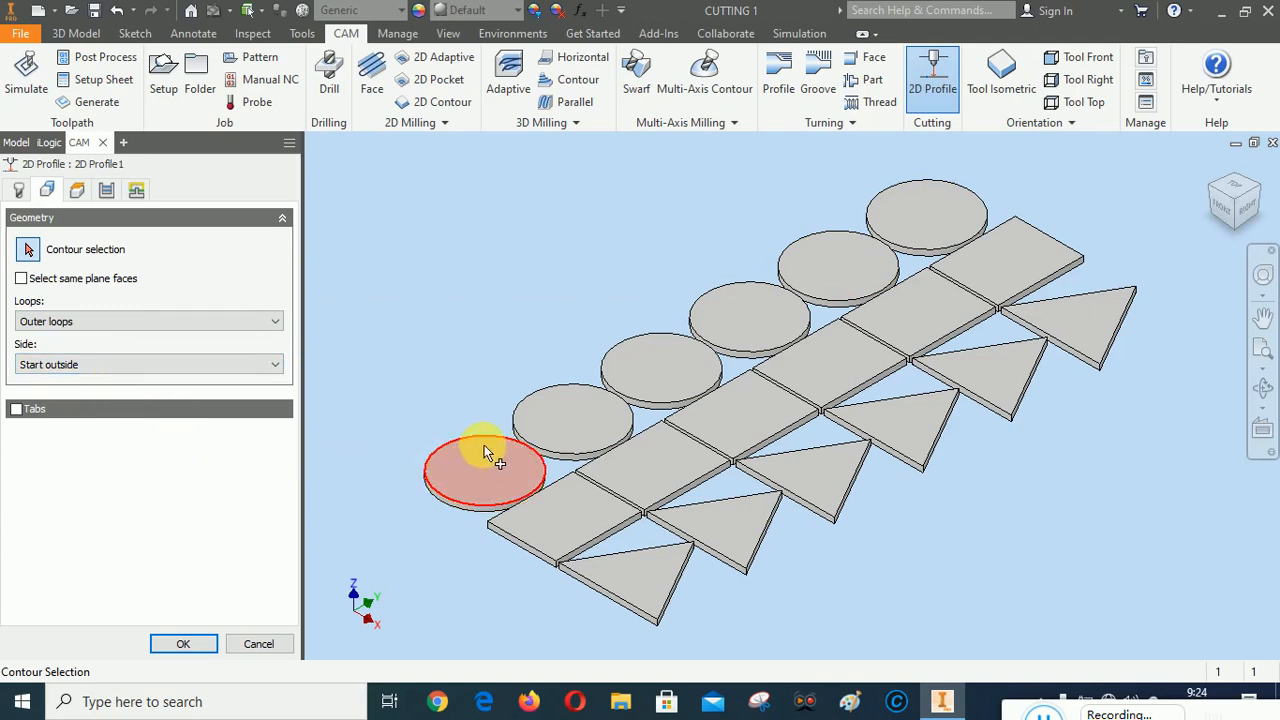
click(484, 445)
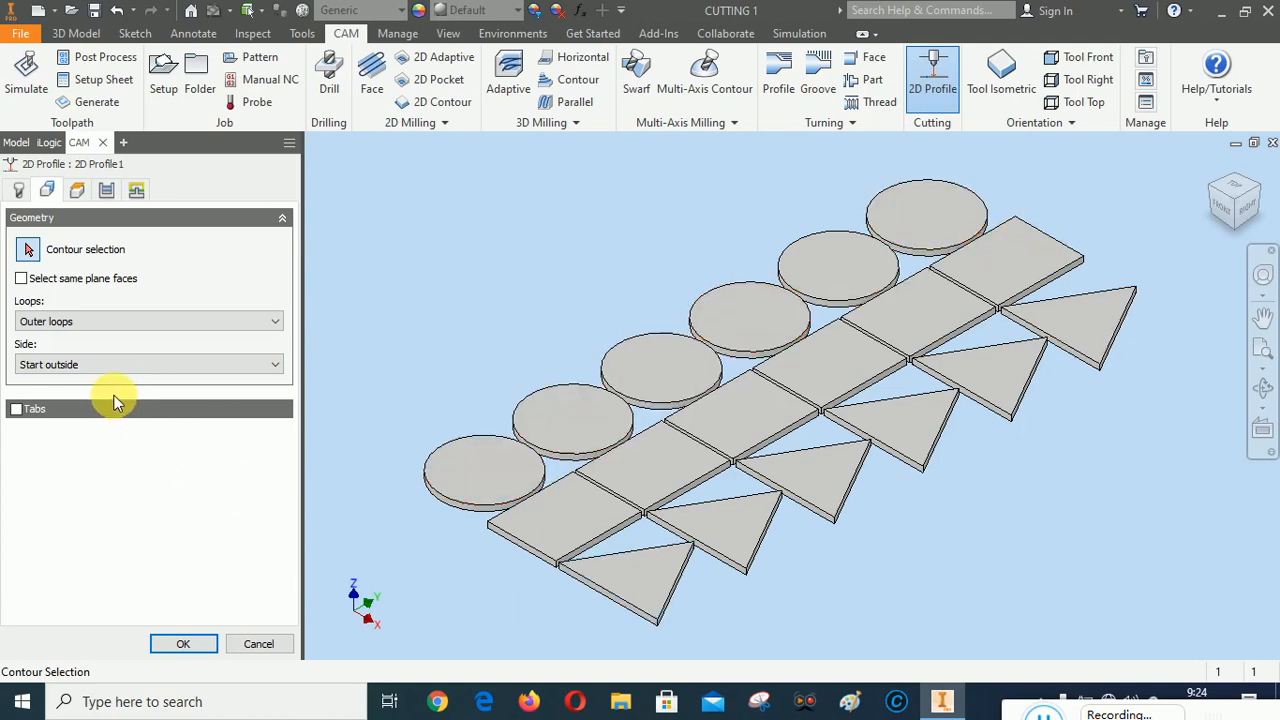
Review the 2D Profile's height, passes and linking settings, and try to create the operation
click(78, 190)
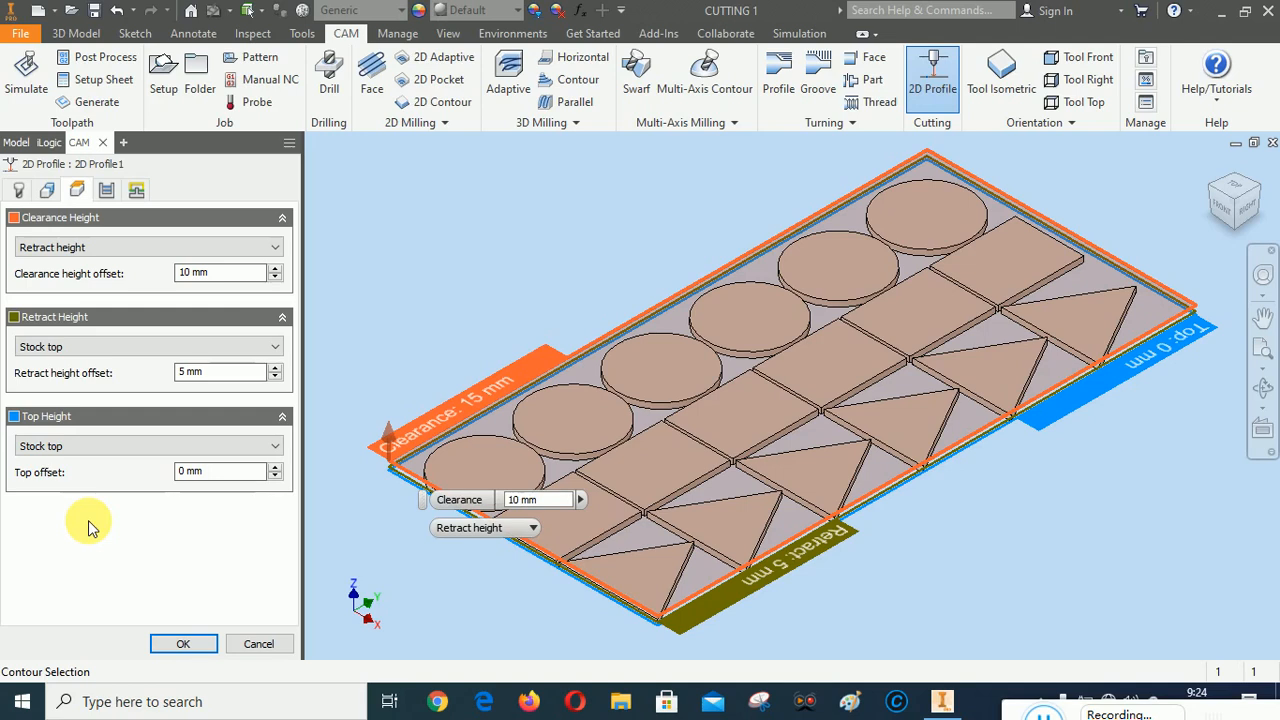
click(106, 189)
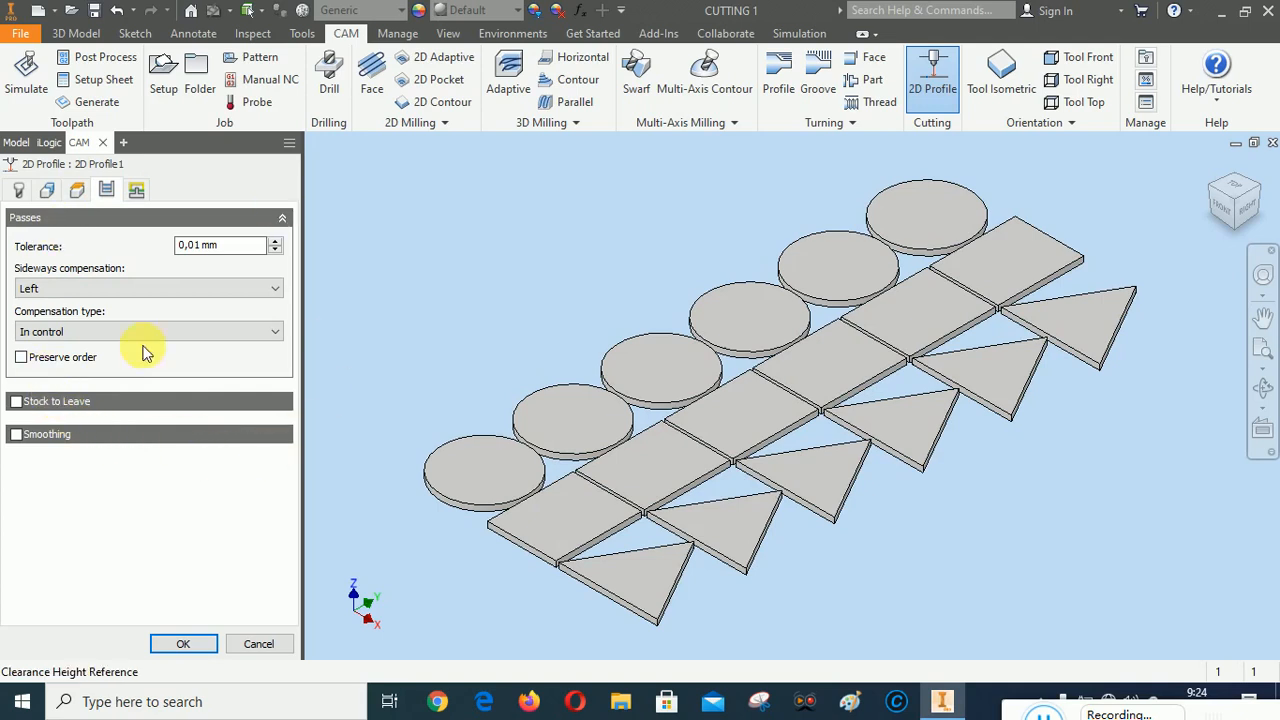
click(137, 191)
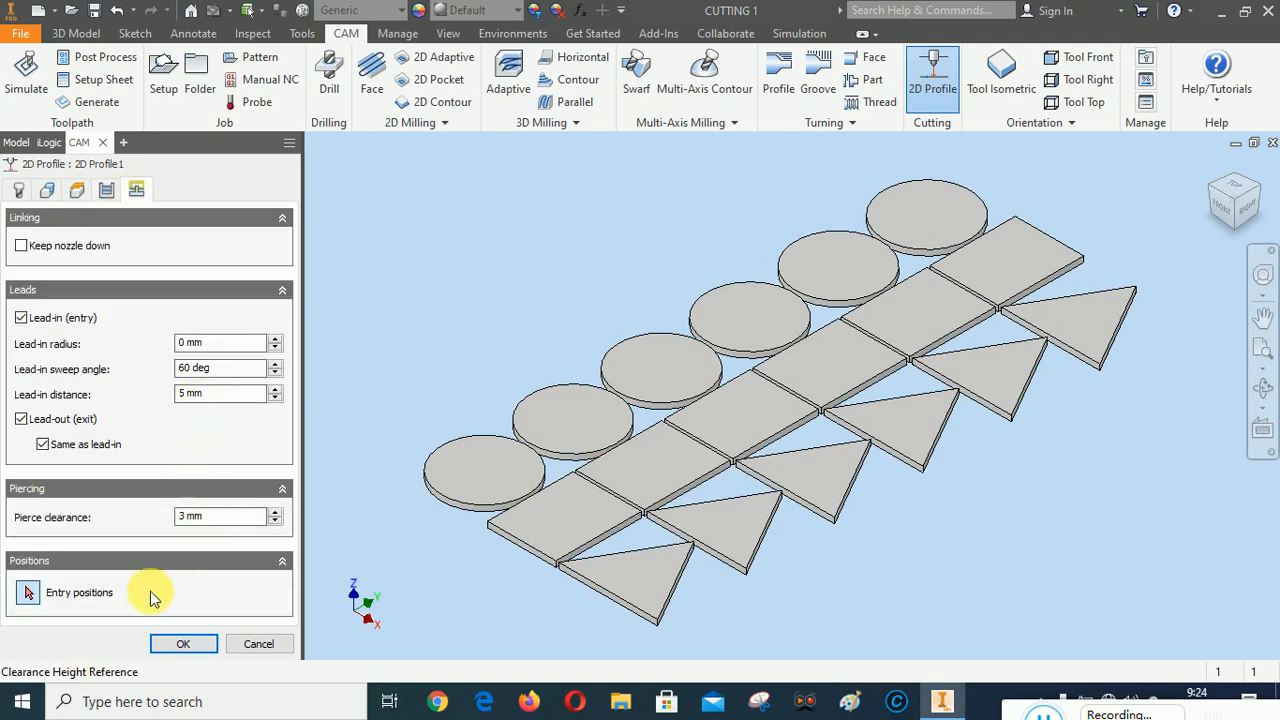
click(180, 641)
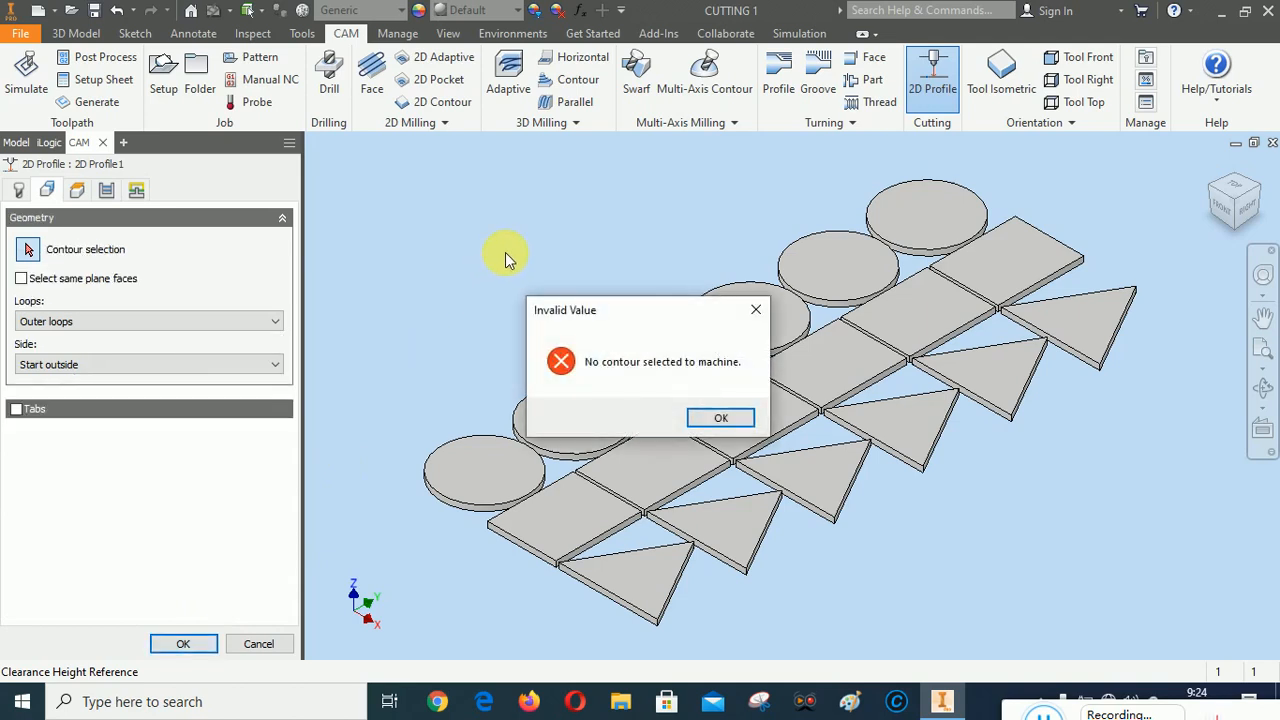
click(720, 418)
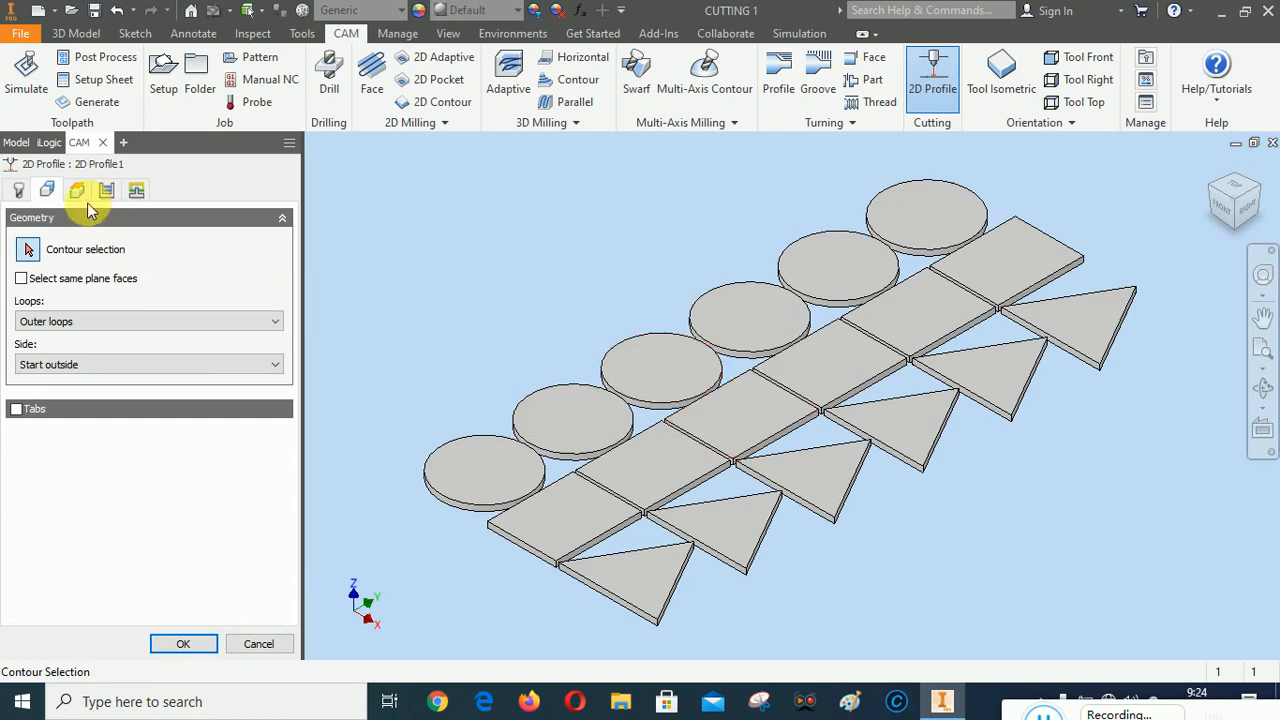
Select the top contours of all six circle plates as cutting geometry
click(490, 436)
click(576, 390)
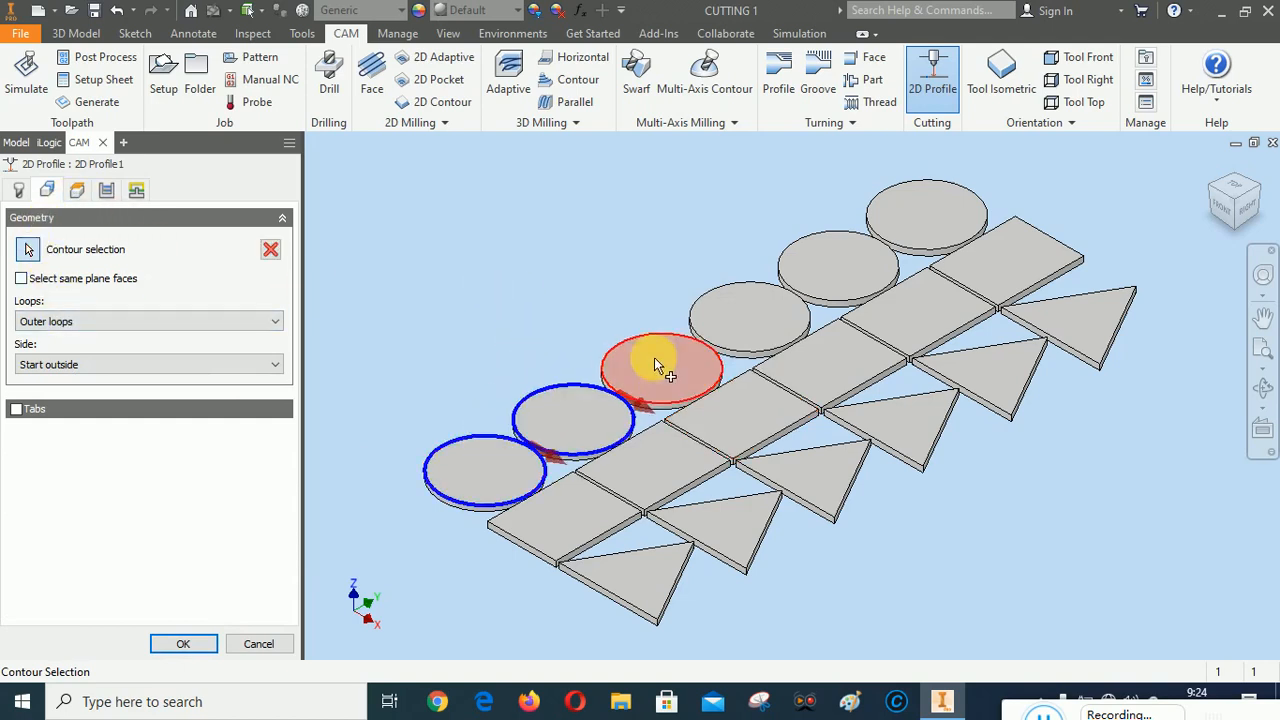
click(668, 340)
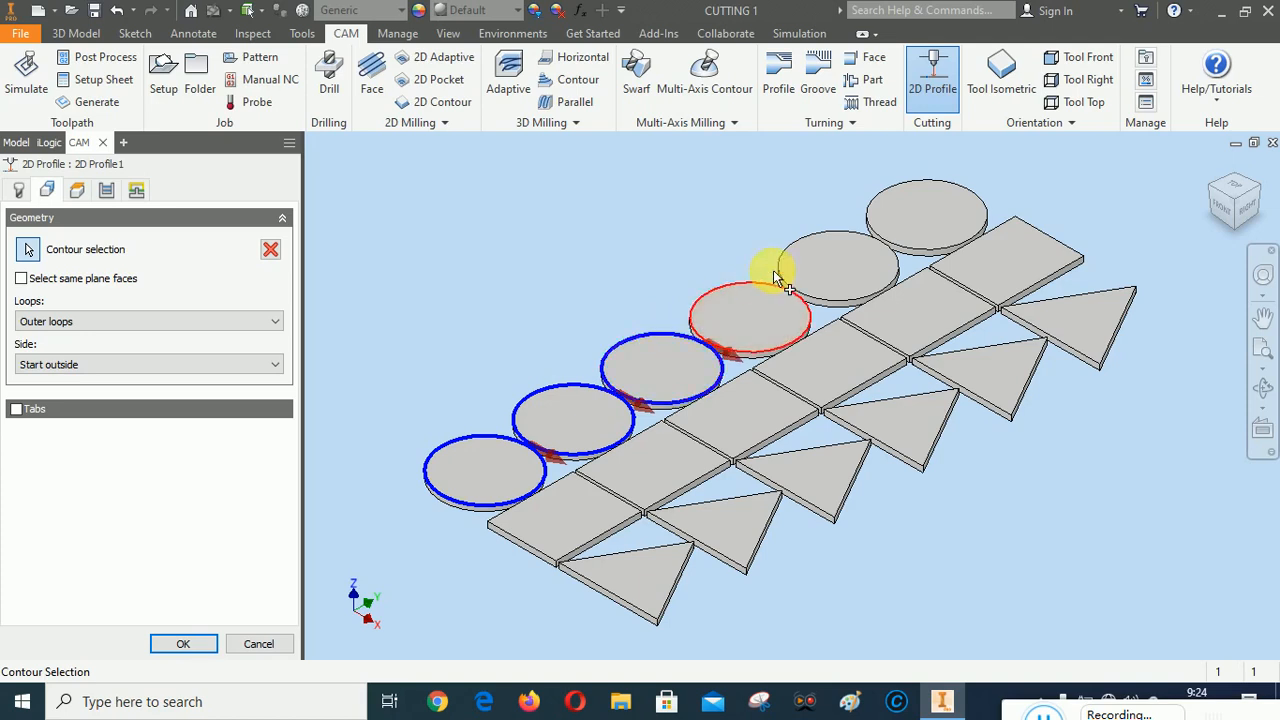
click(774, 270)
click(822, 240)
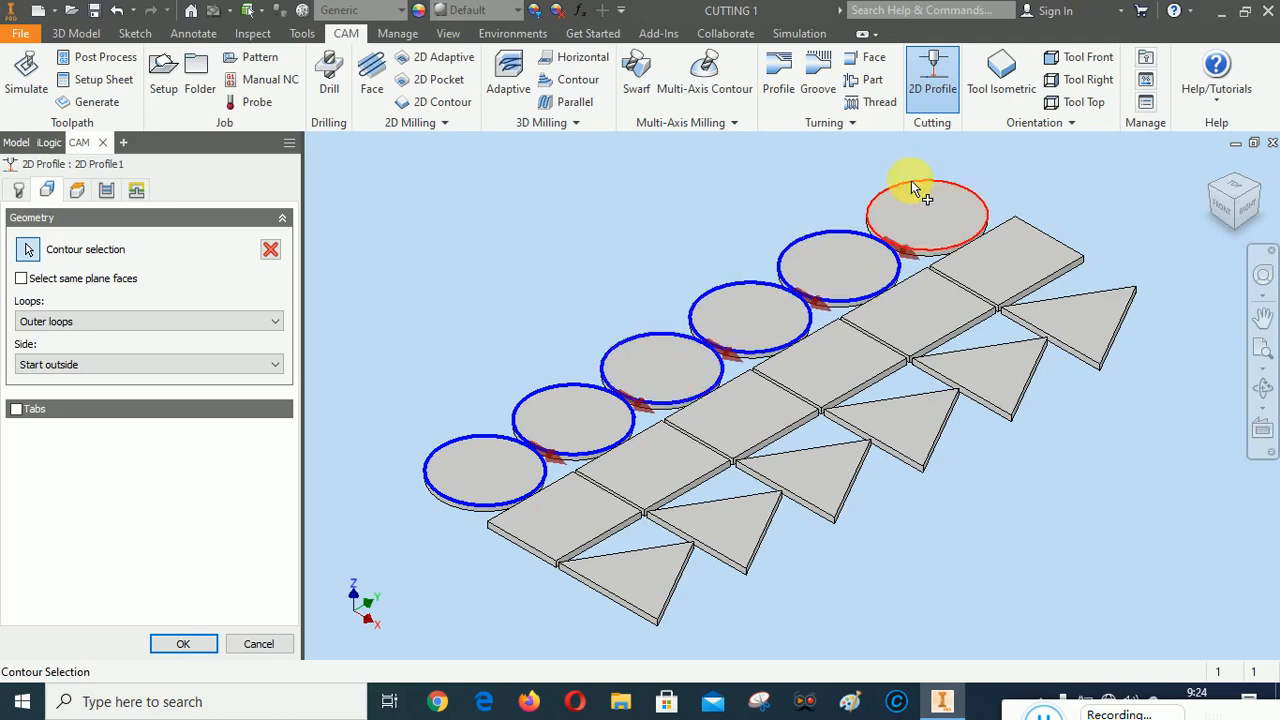
click(982, 214)
Add the top contours of all six rectangle plates to the cutting geometry
click(912, 278)
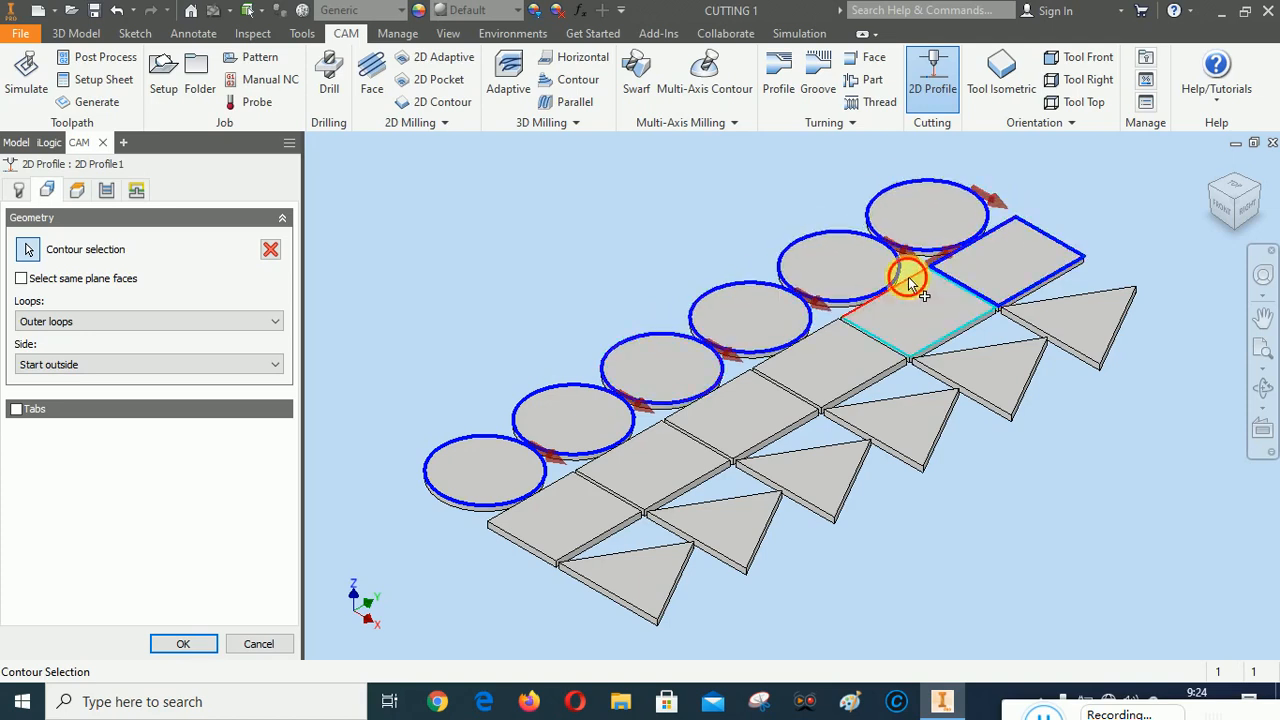
click(745, 376)
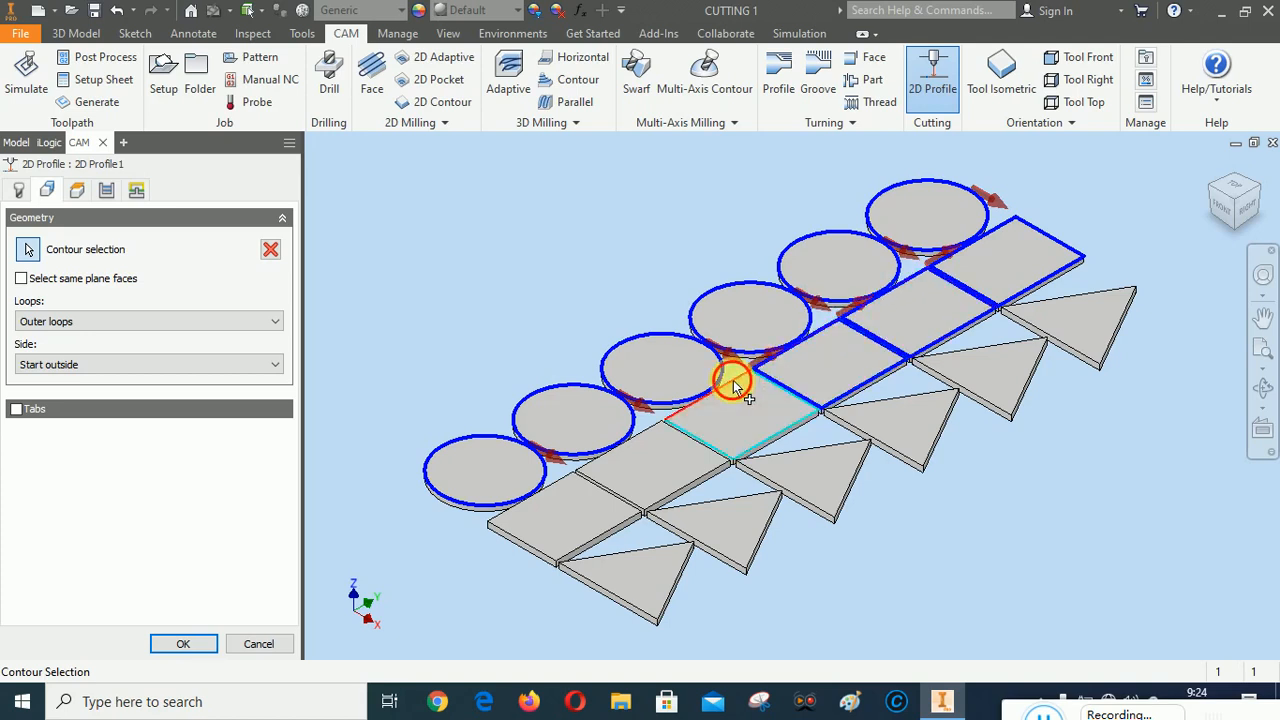
click(733, 380)
click(648, 440)
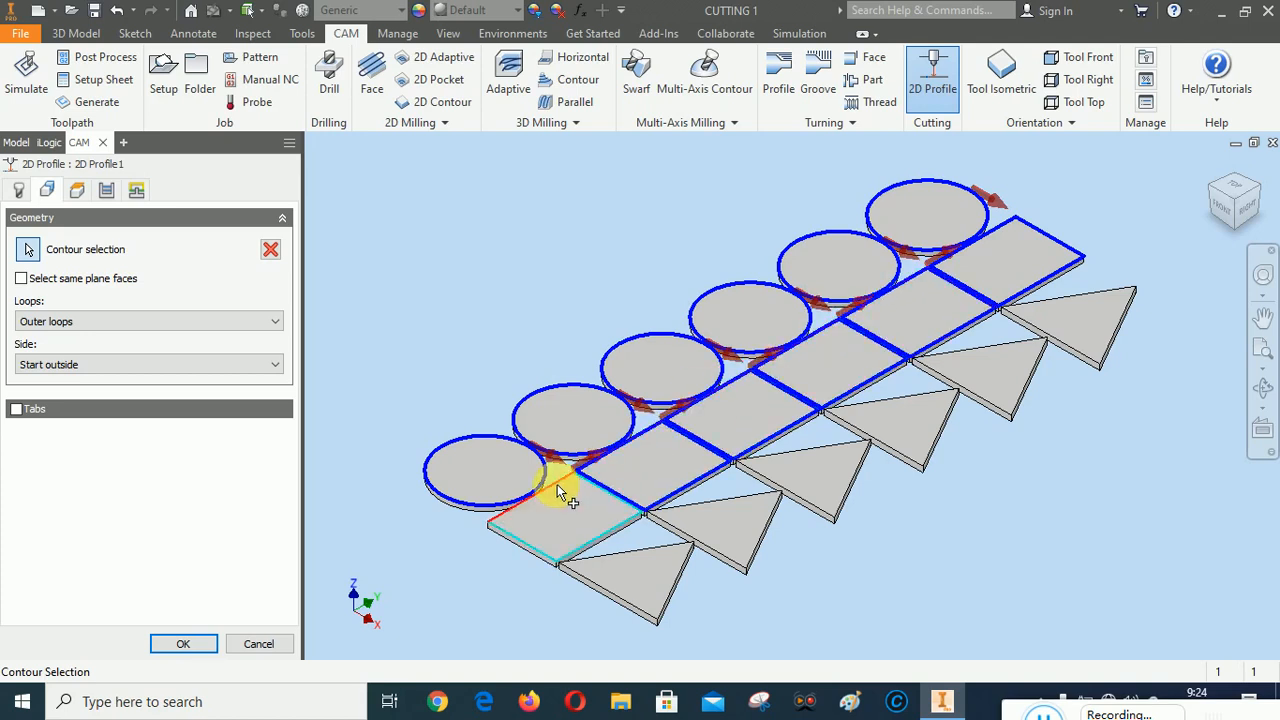
click(557, 484)
Add the top contours of all six triangle plates to the cutting geometry
click(641, 553)
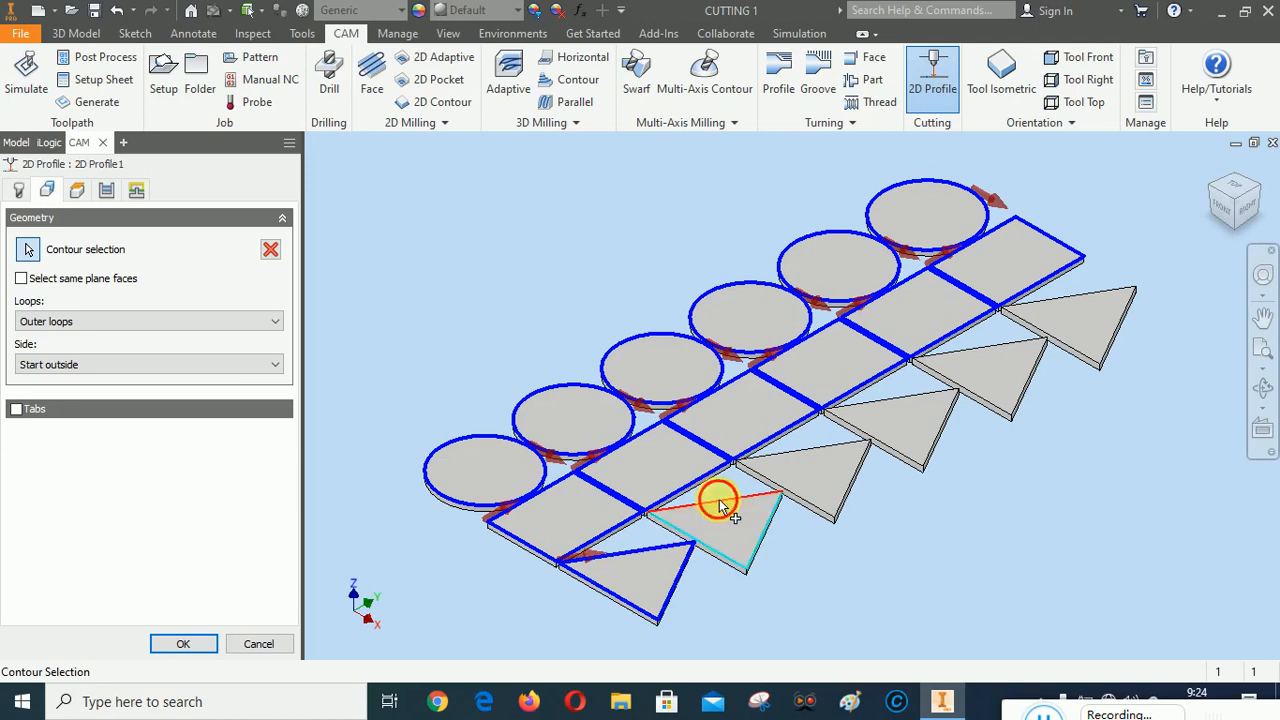
click(714, 502)
click(810, 458)
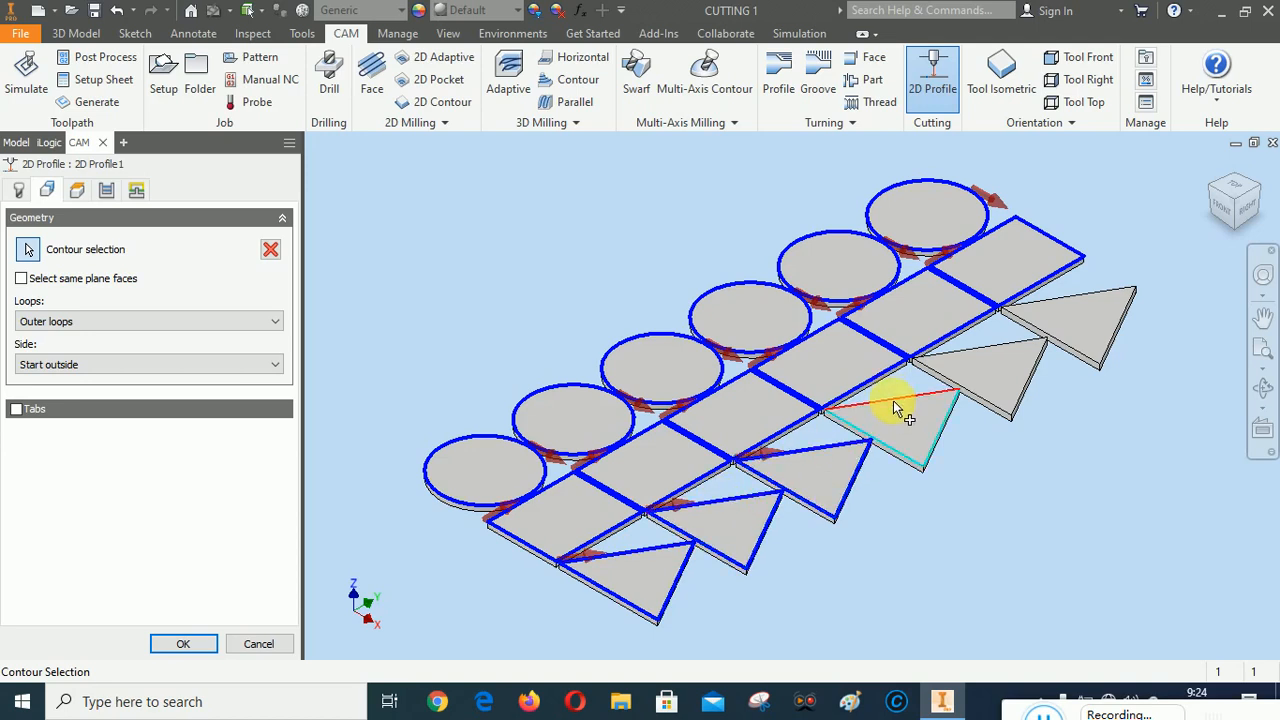
click(1082, 298)
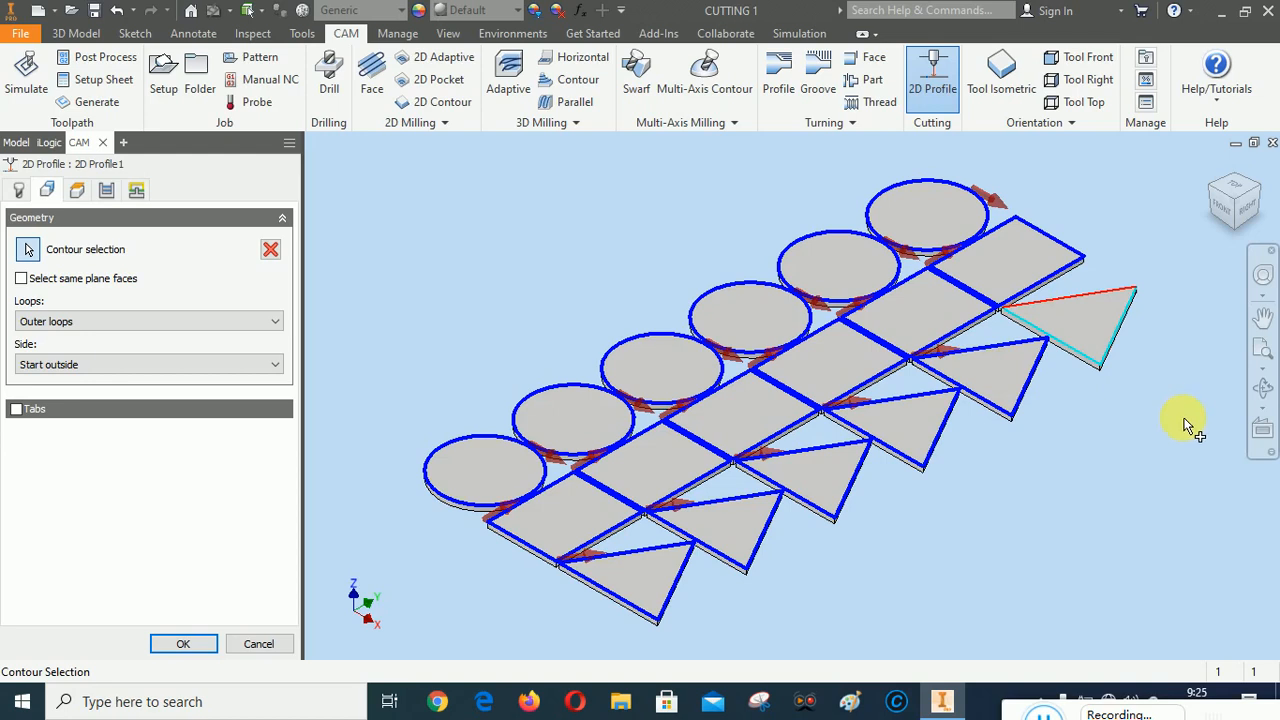
Examine the selected contours and their direction arrows from the front and top, and return to the home view
click(1237, 221)
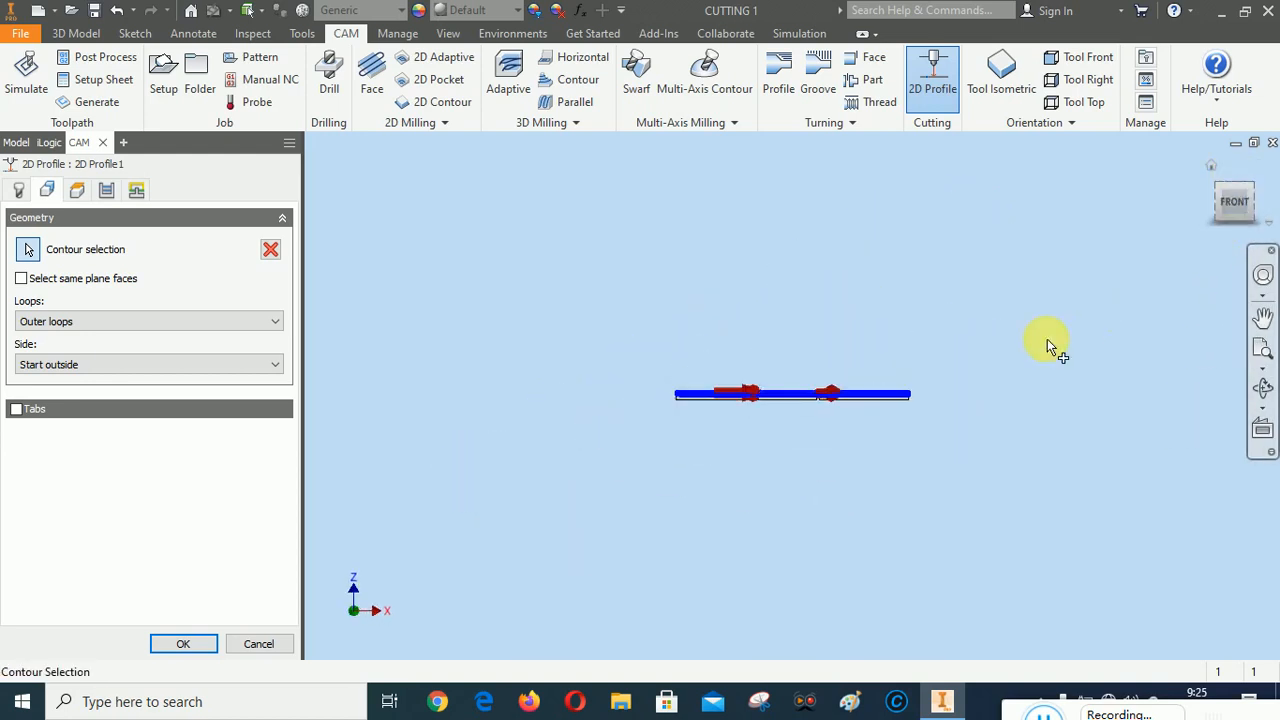
scroll(749, 371, up, 9)
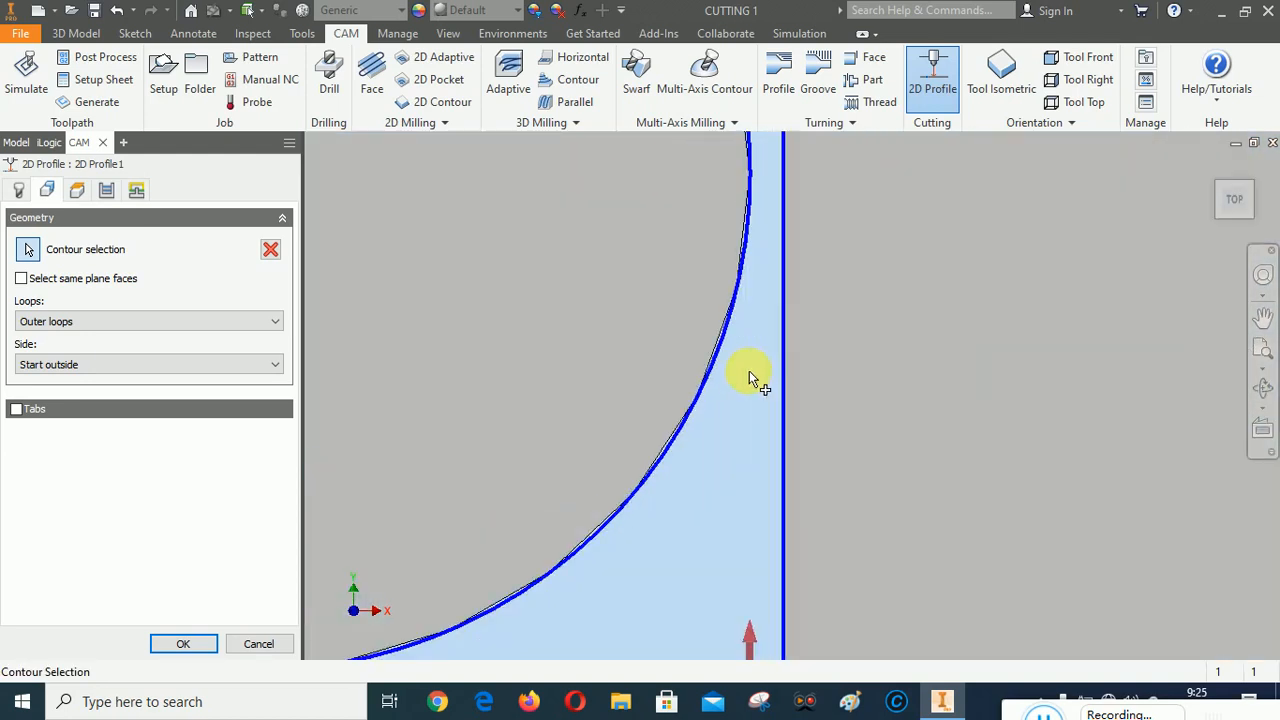
scroll(749, 371, down, 4)
scroll(586, 471, down, 4)
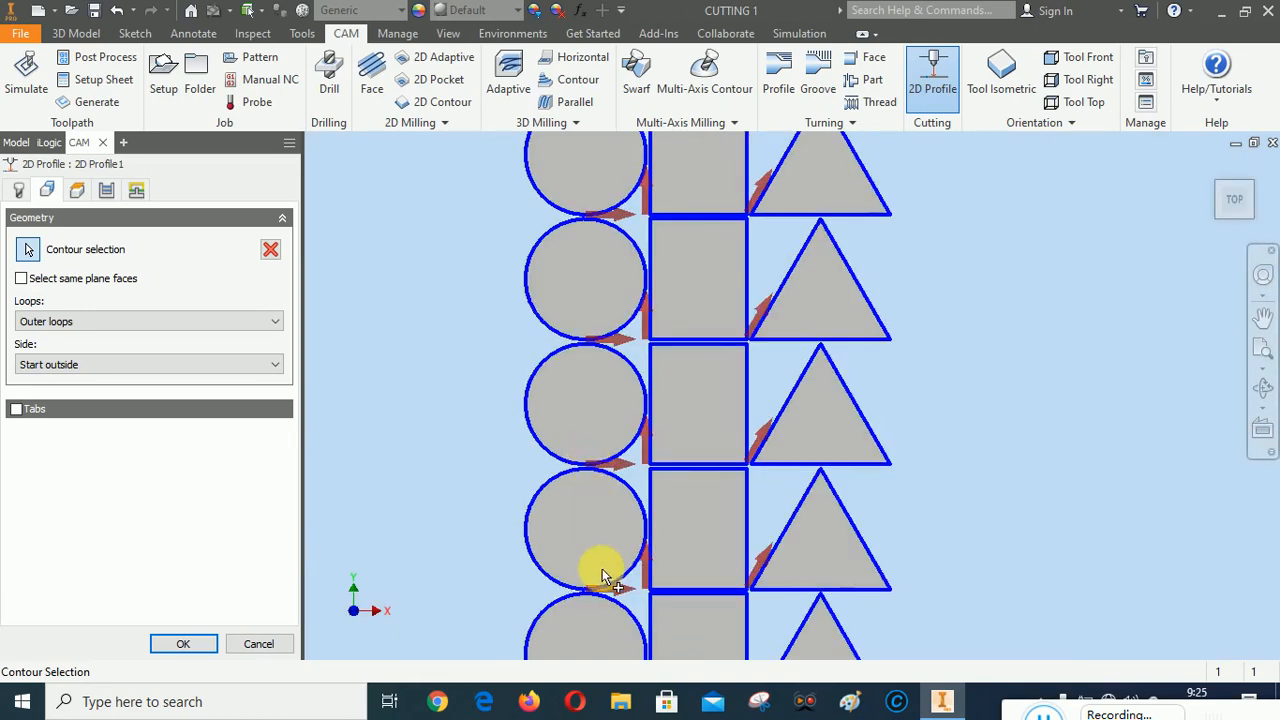
scroll(655, 505, down, 3)
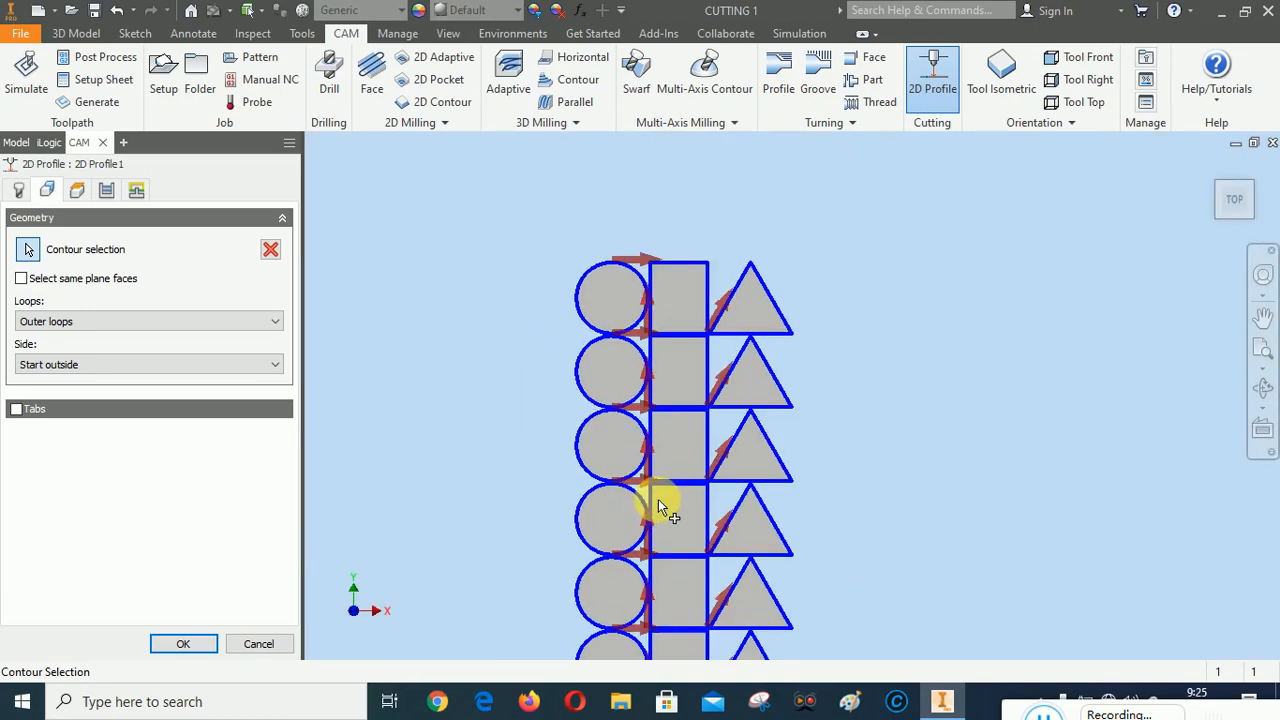
click(1212, 172)
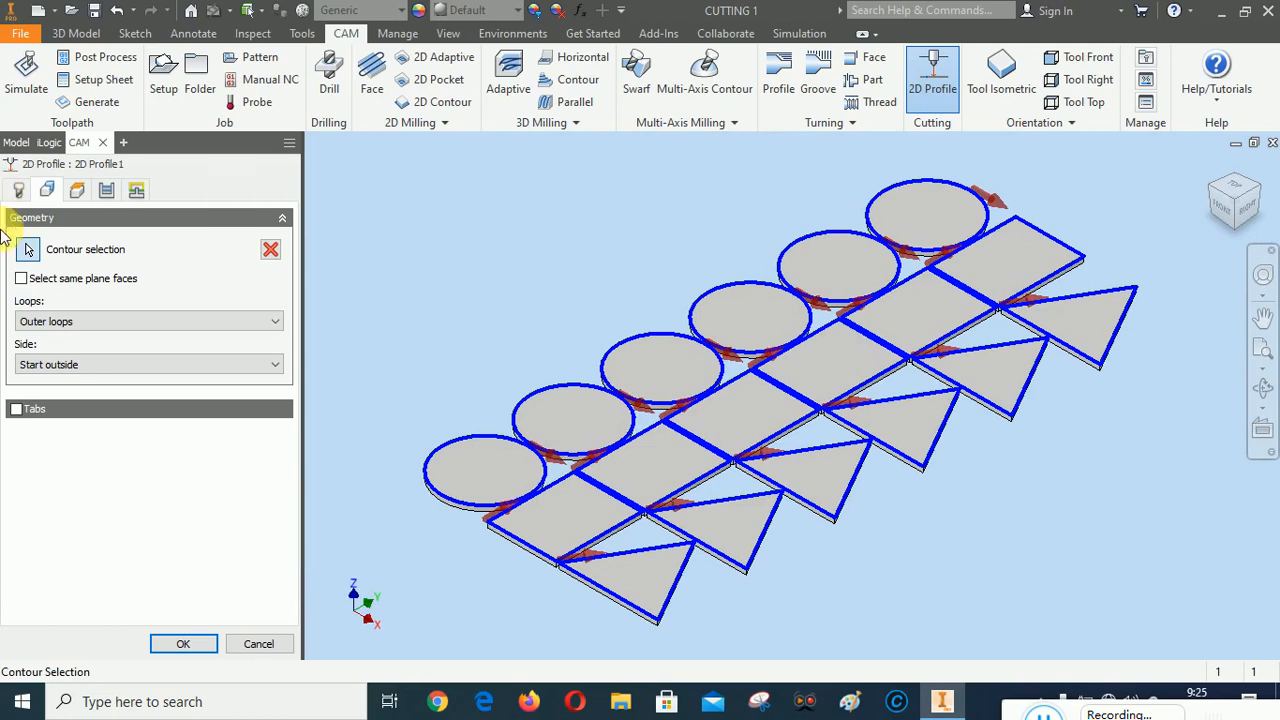
Finish the 2D Profile operation and open the simulation of the whole PLASMA CUTTING setup
click(183, 643)
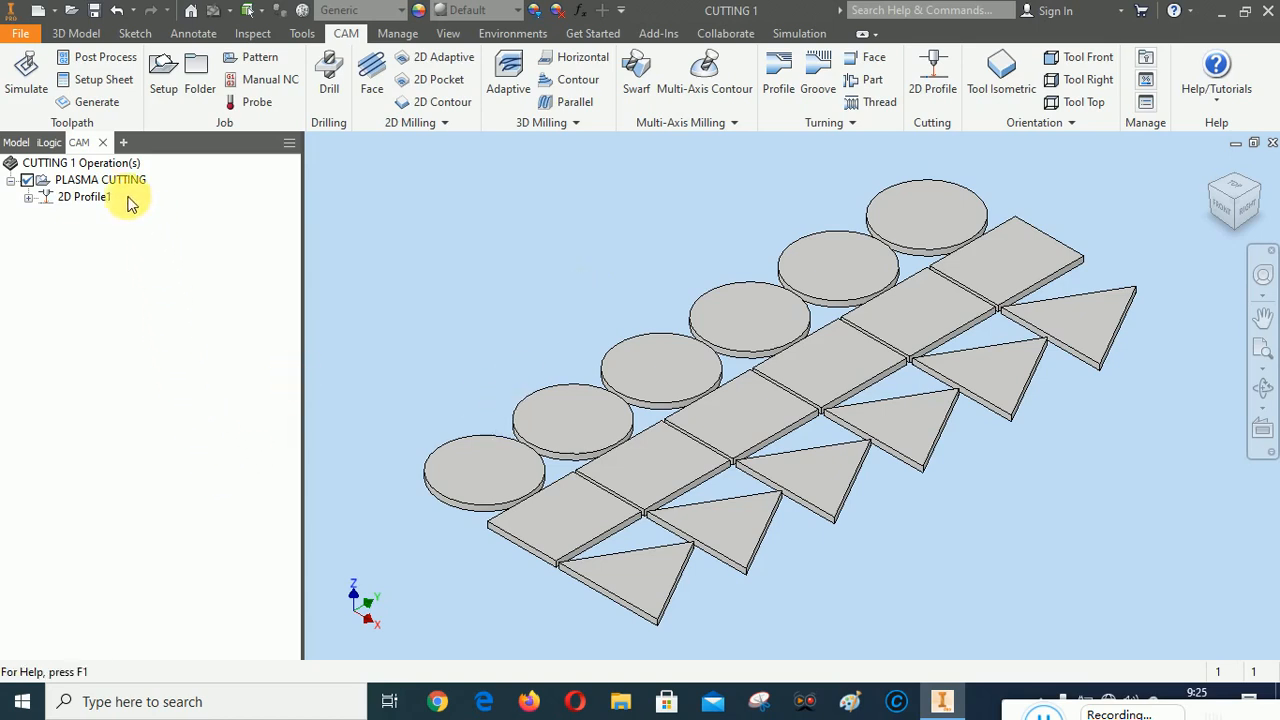
right_click(94, 186)
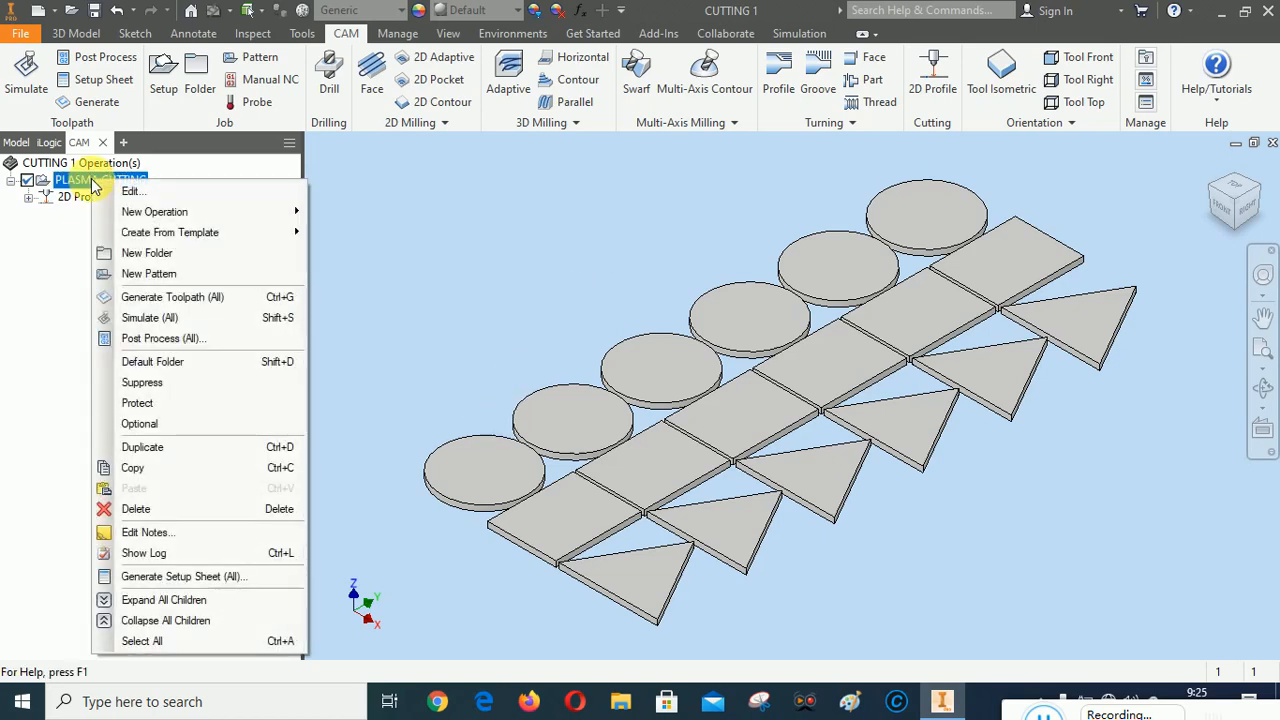
click(150, 317)
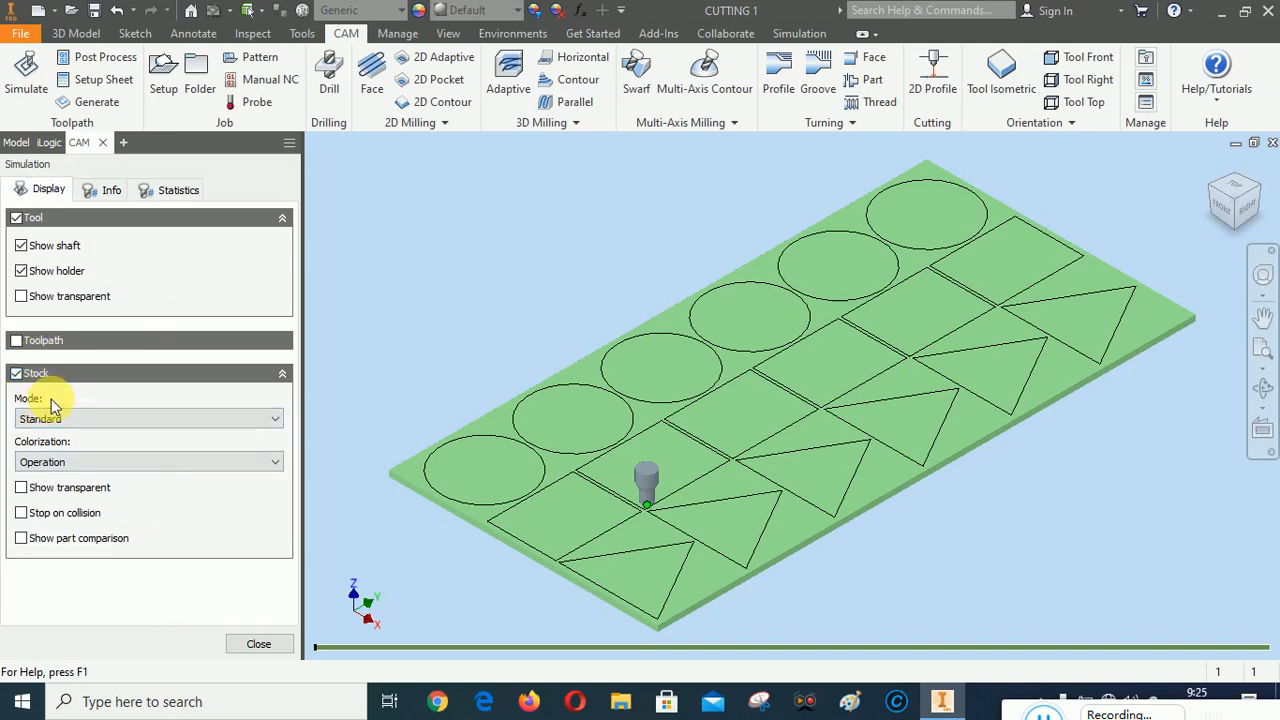
Show the toolpath briefly, hide it again and play the plasma-cutting simulation through to its end
click(16, 340)
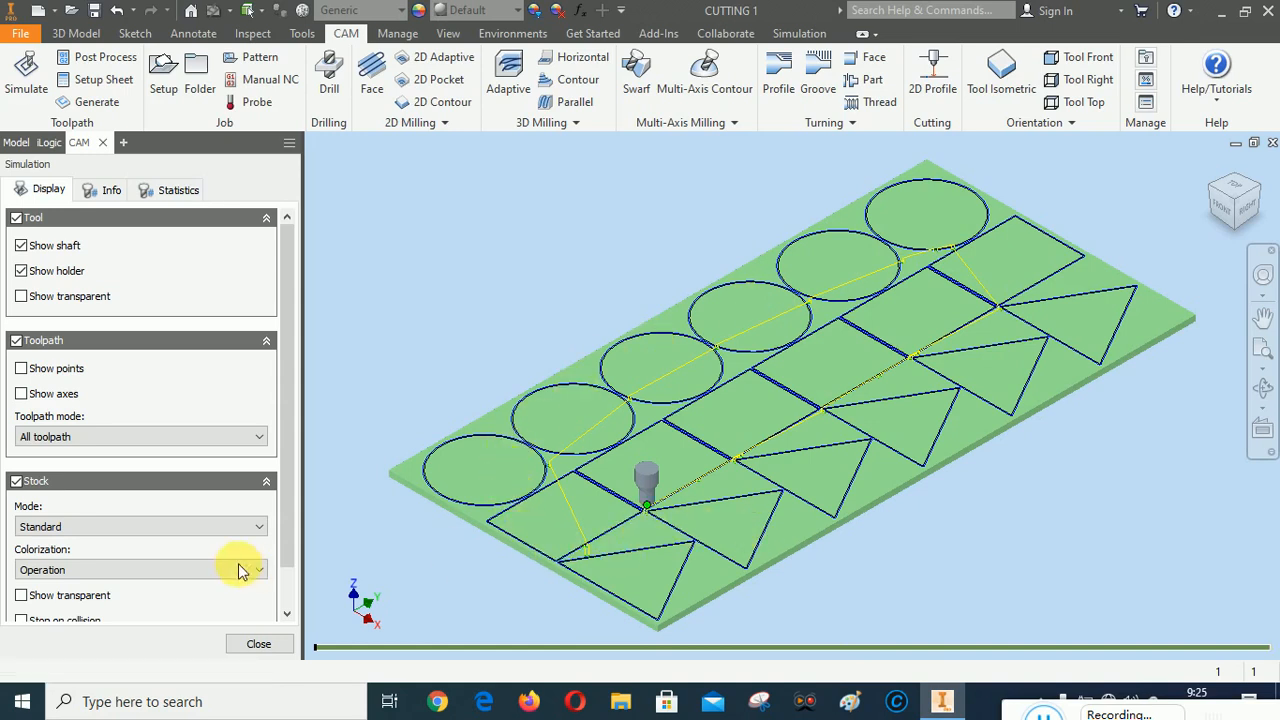
click(16, 342)
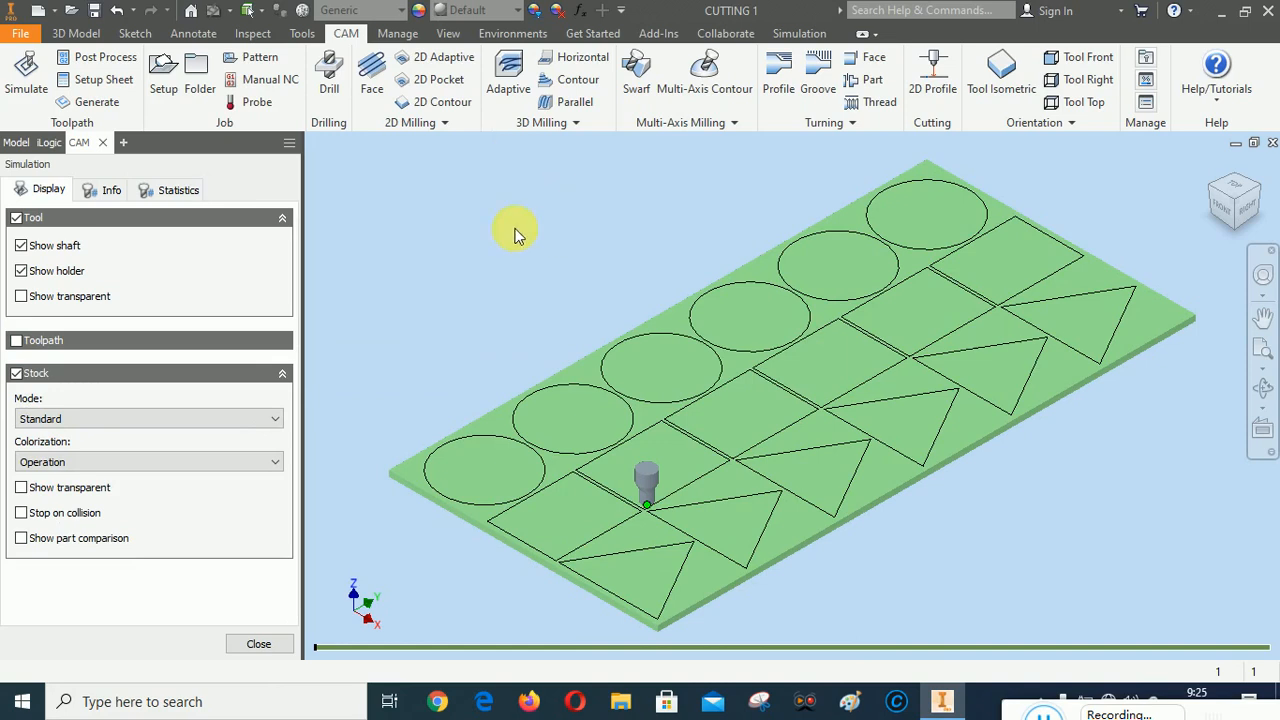
right_click(407, 190)
click(469, 183)
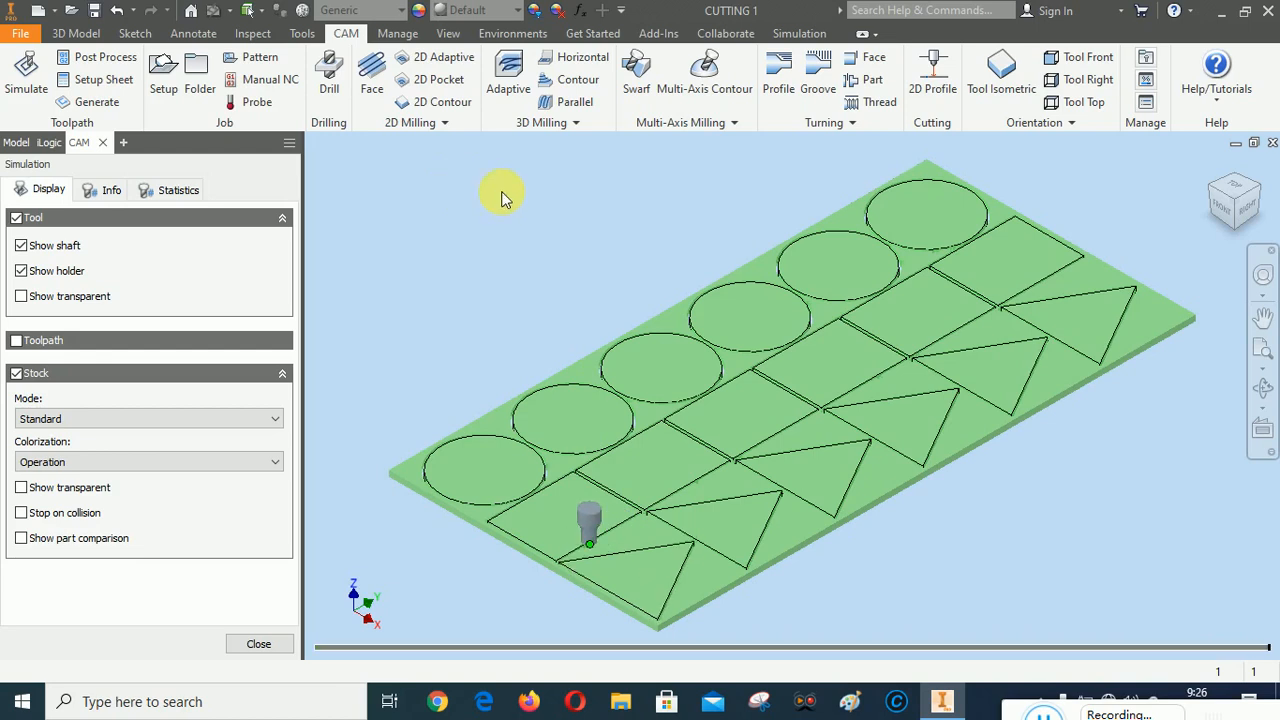
Examine the simulated cuts and lead-in marks around the circle plates from the top
click(1224, 216)
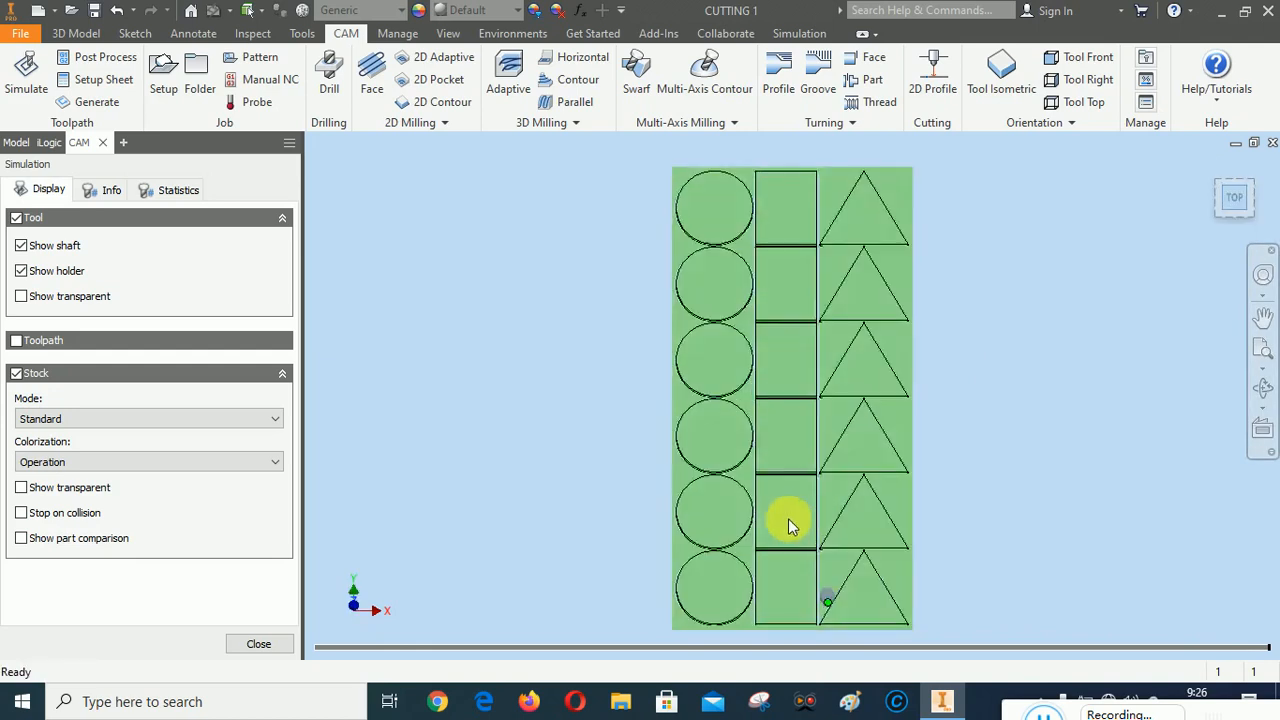
scroll(771, 334, up, 5)
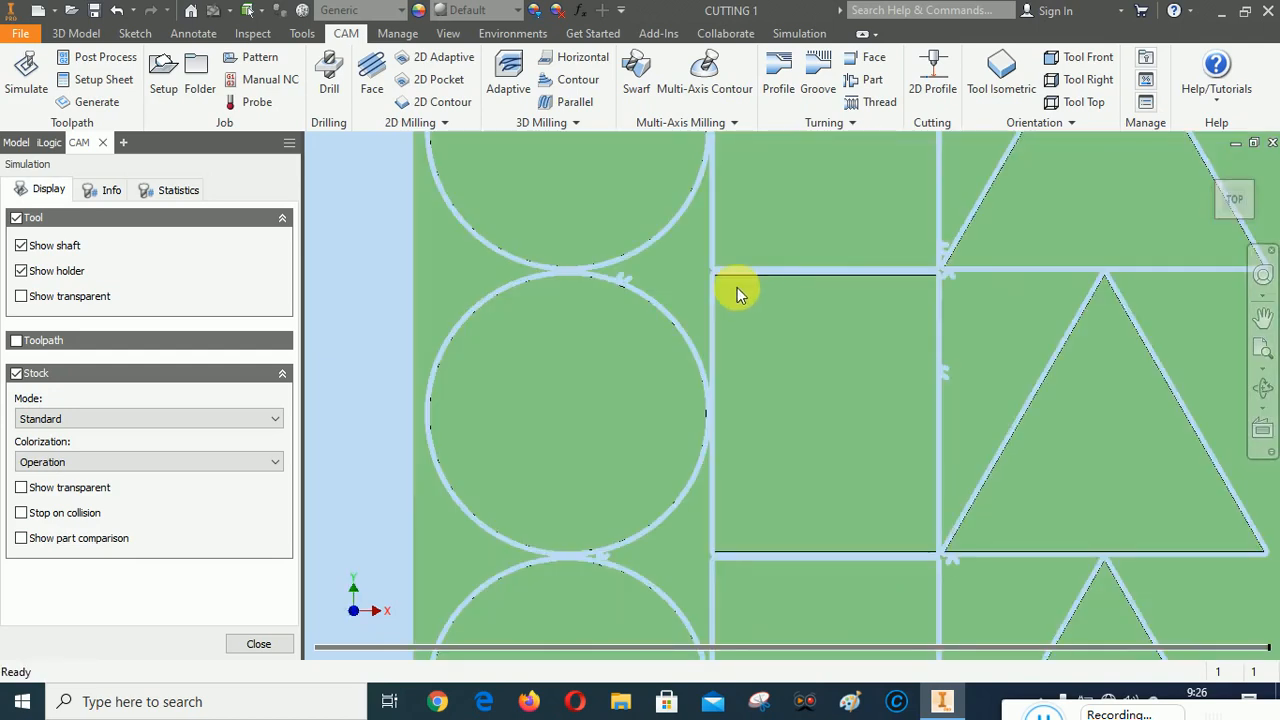
scroll(726, 279, up, 3)
scroll(697, 234, down, 5)
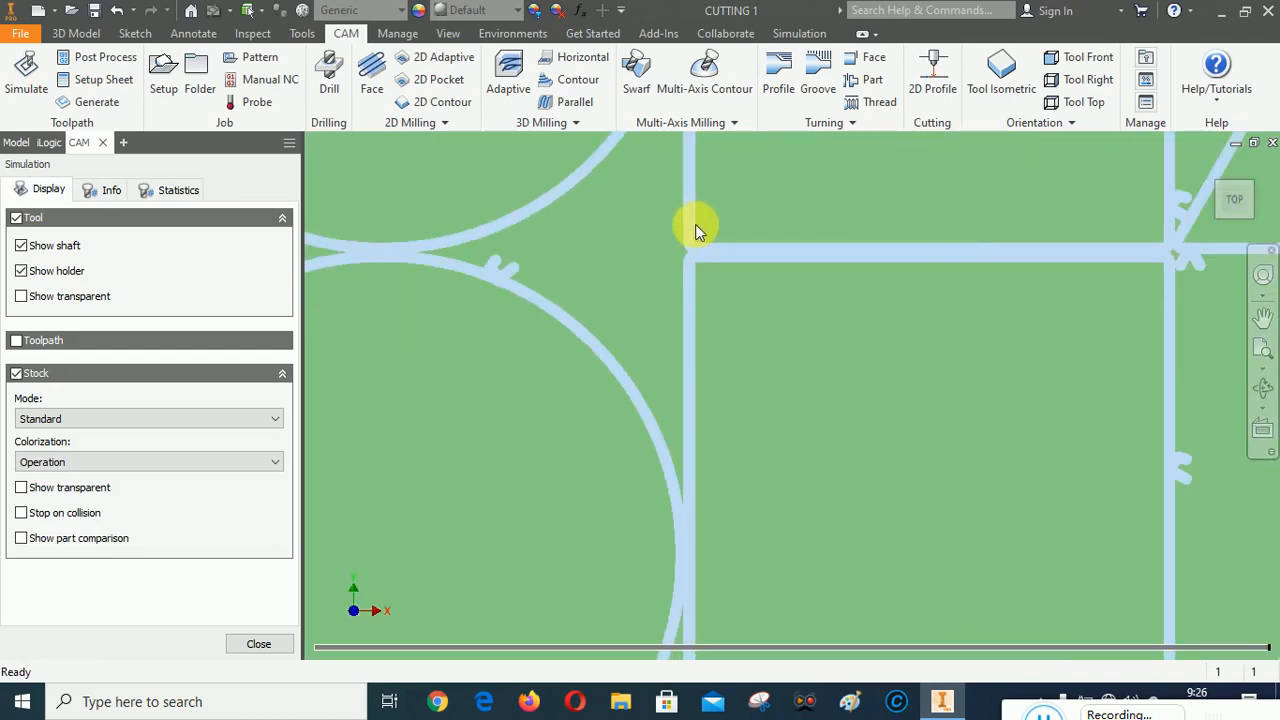
scroll(583, 256, up, 3)
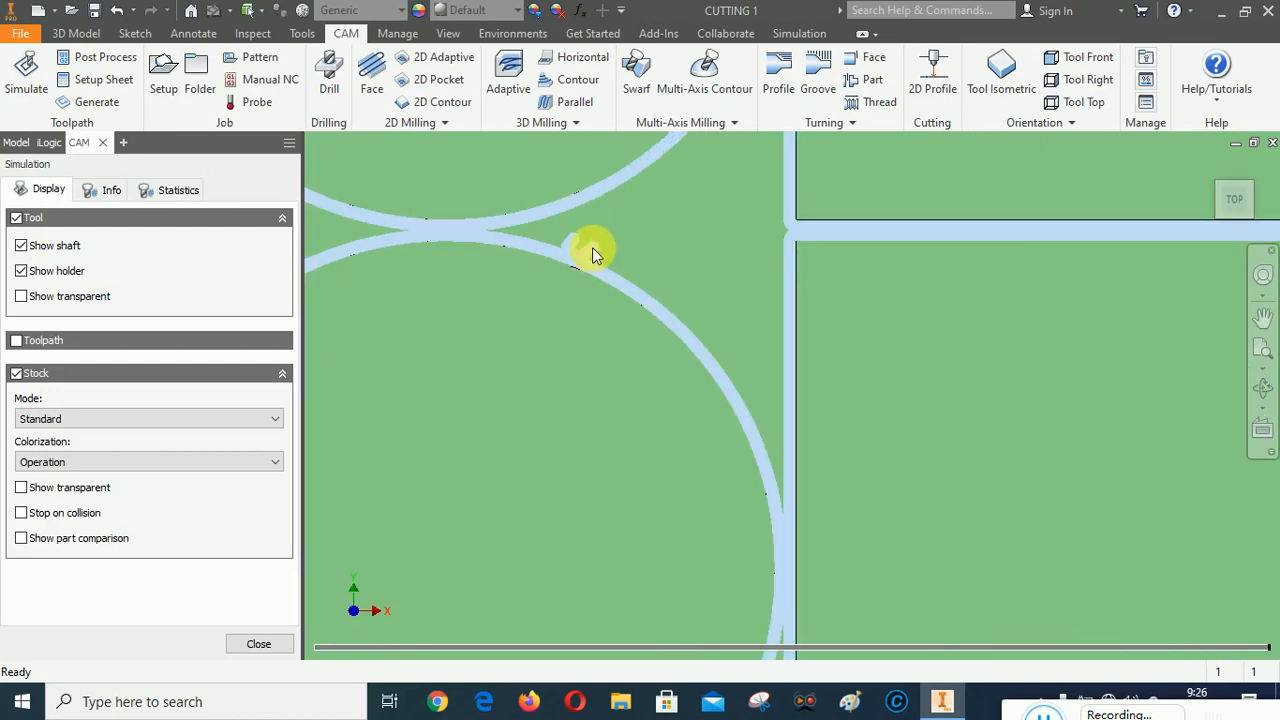
scroll(586, 272, down, 5)
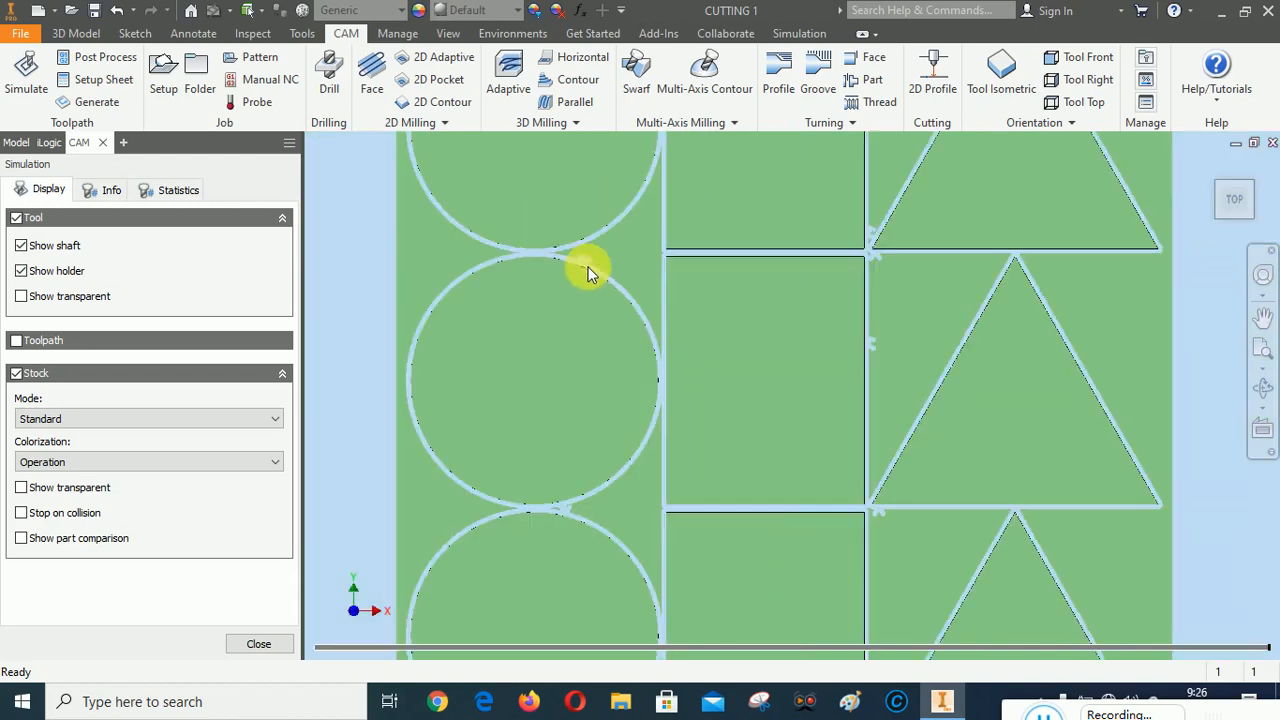
scroll(552, 366, up, 5)
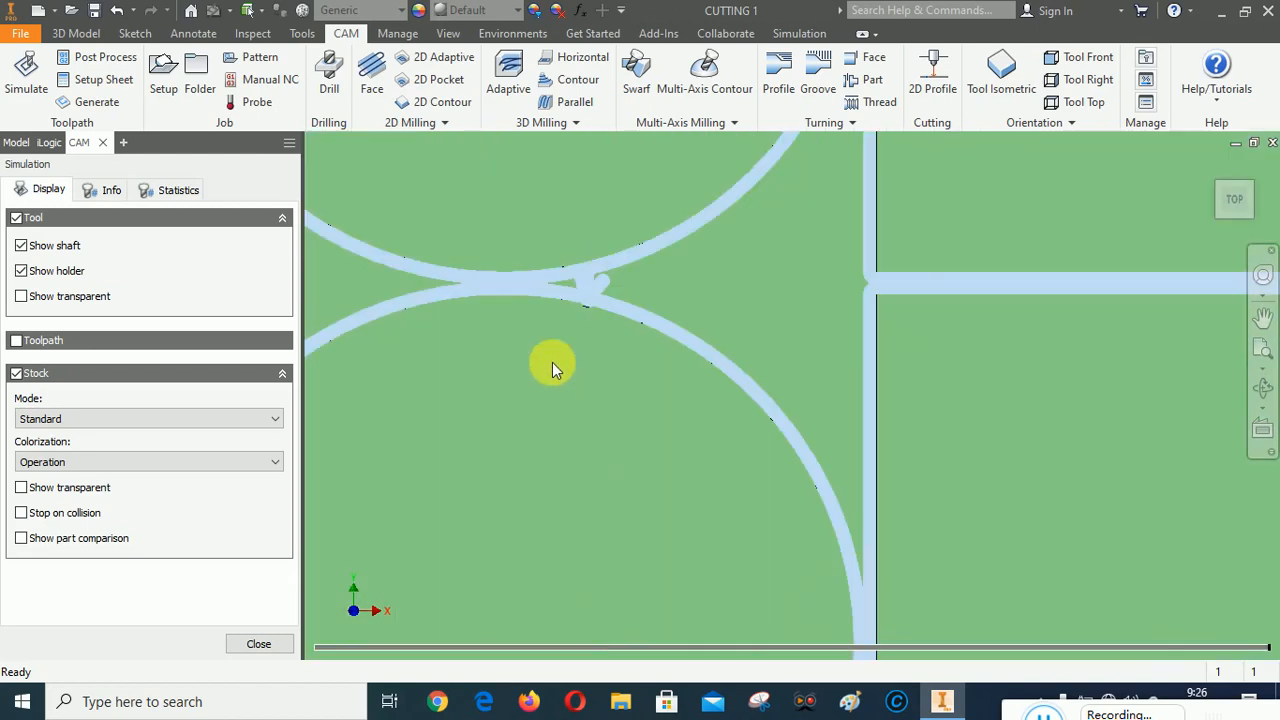
scroll(584, 268, down, 5)
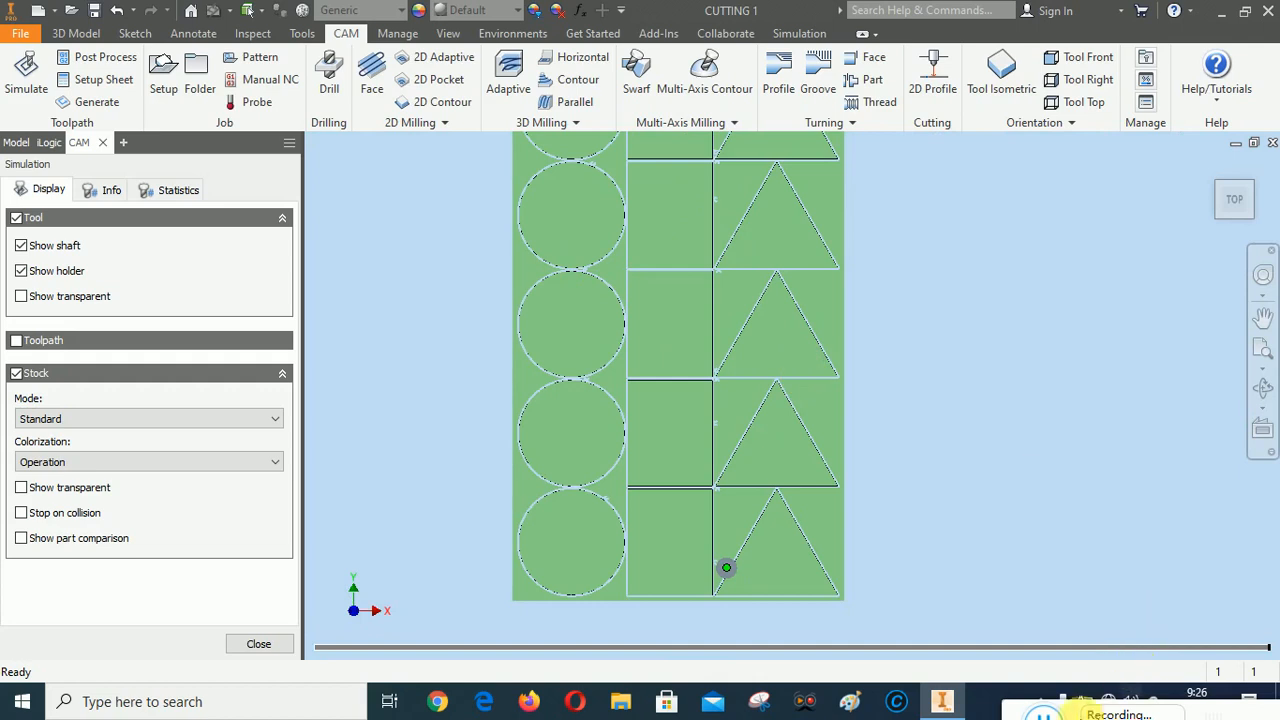
drag(1021, 717, 660, 632)
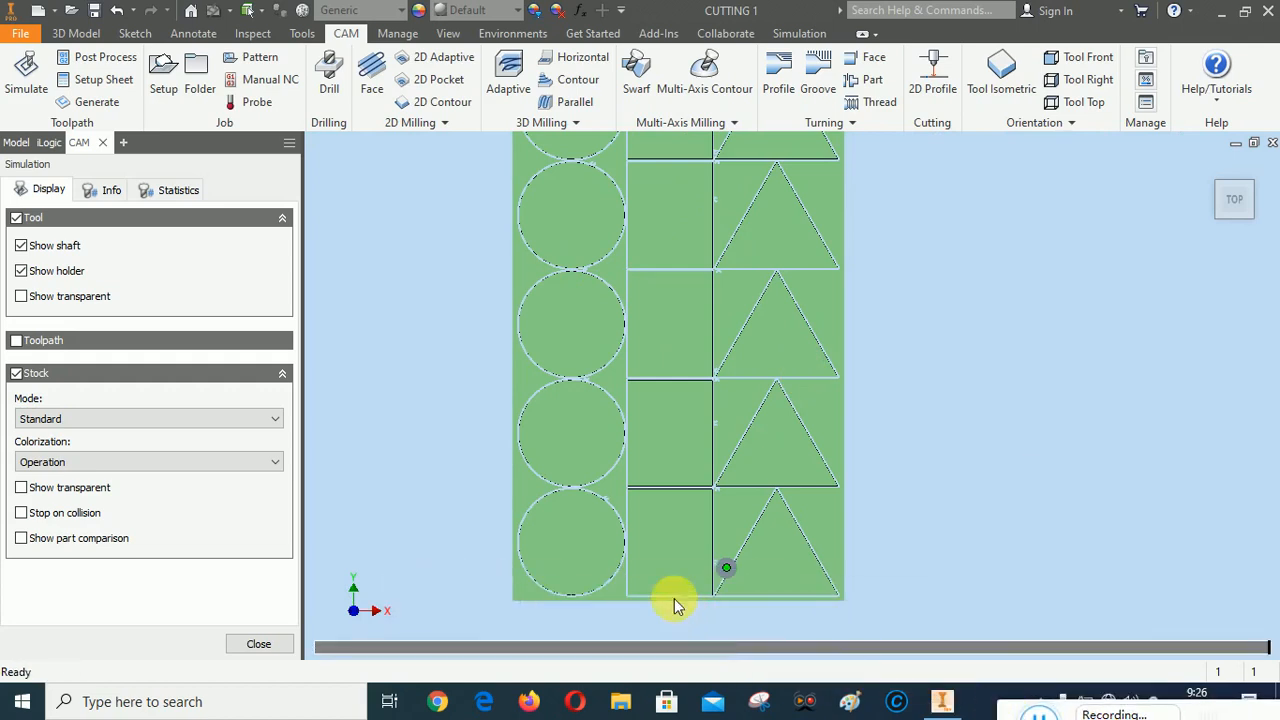
Examine the simulated cuts at the corners of the rectangle and triangle plates and close the simulation in the home view
scroll(665, 568, up, 5)
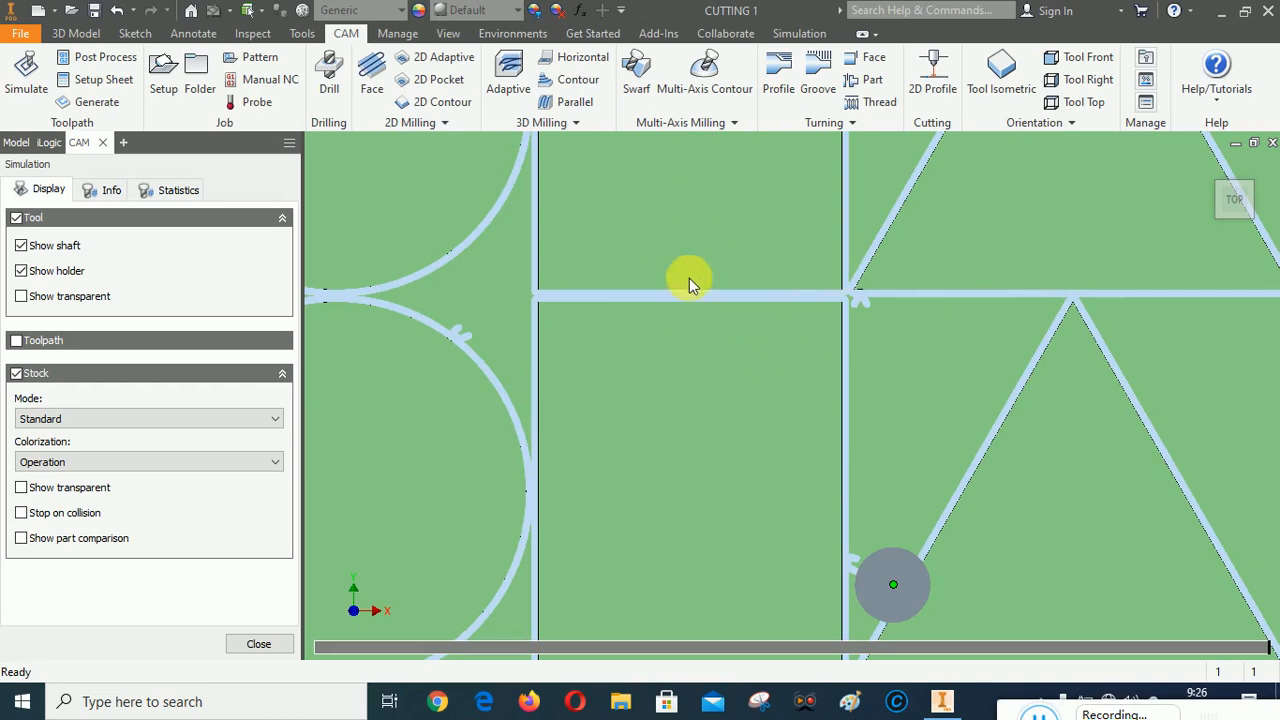
scroll(542, 303, up, 5)
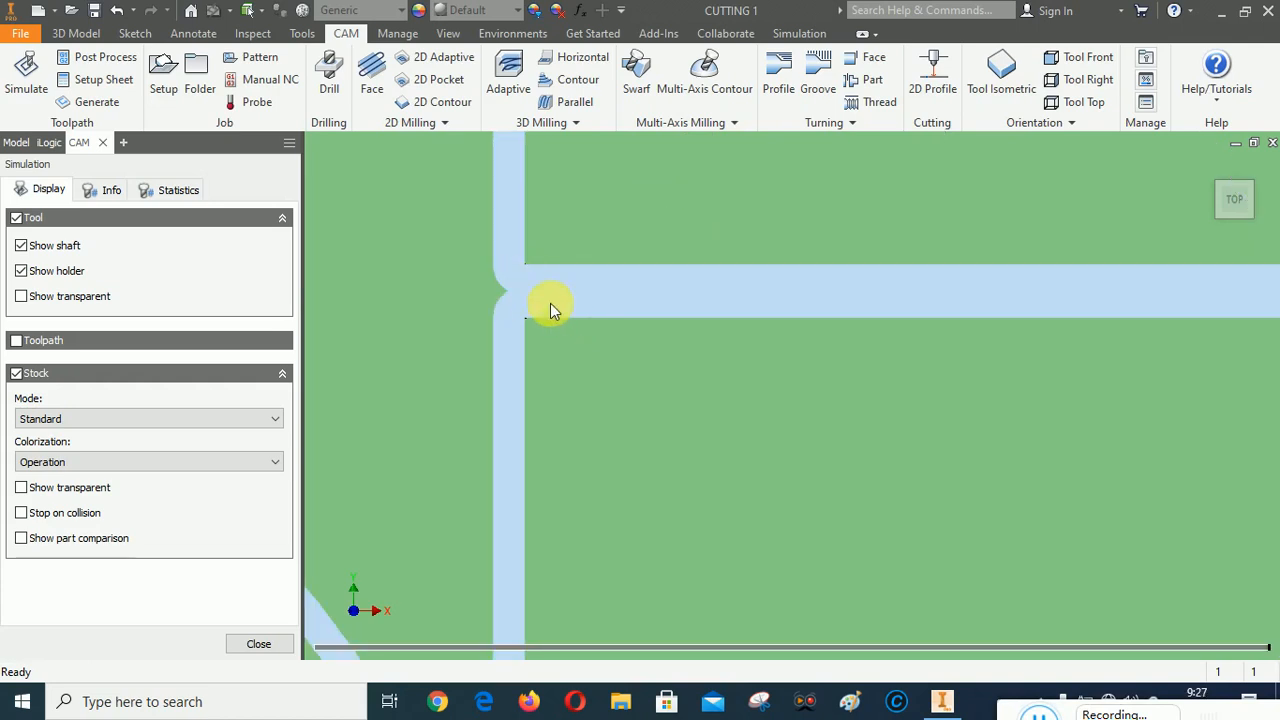
scroll(550, 304, down, 3)
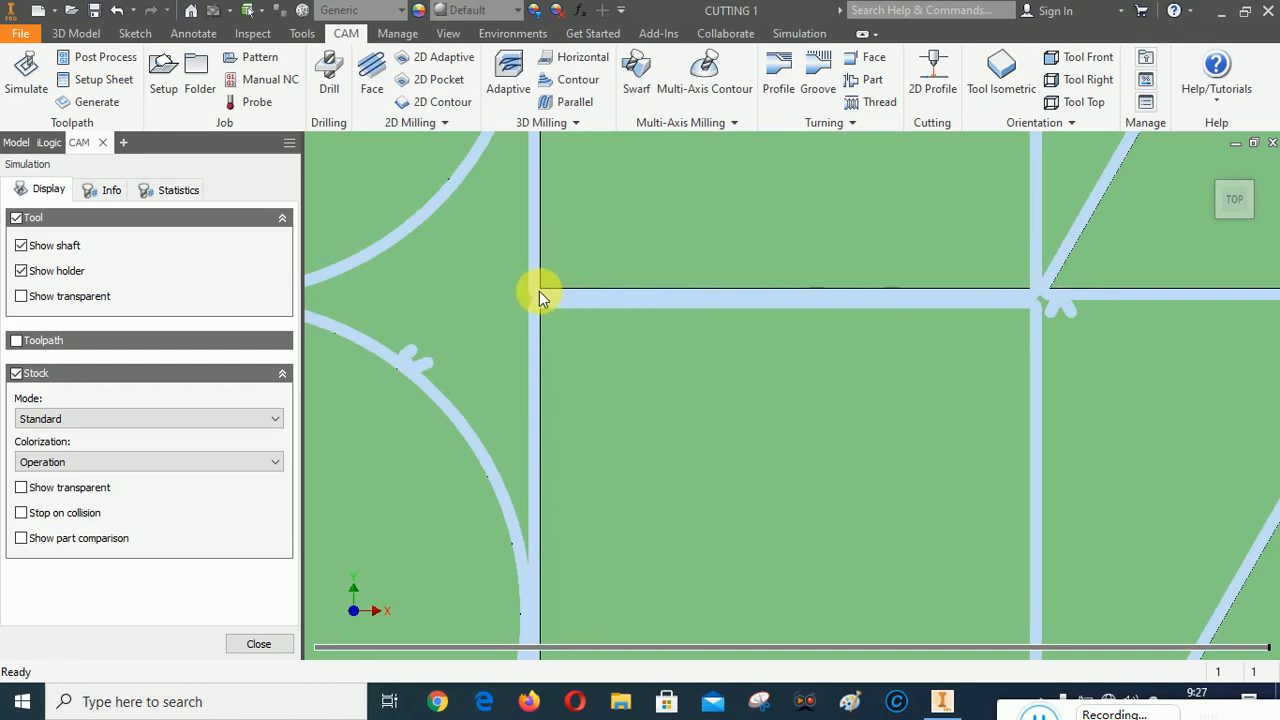
scroll(764, 433, down, 4)
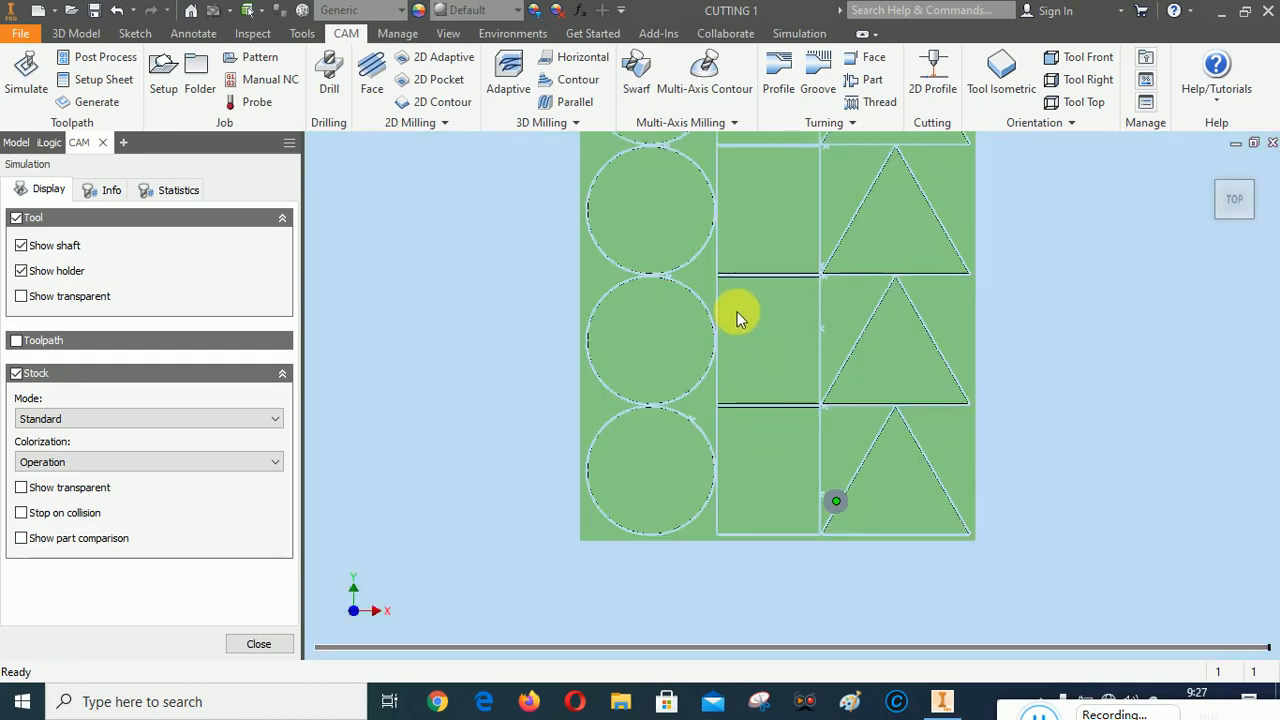
scroll(740, 314, up, 2)
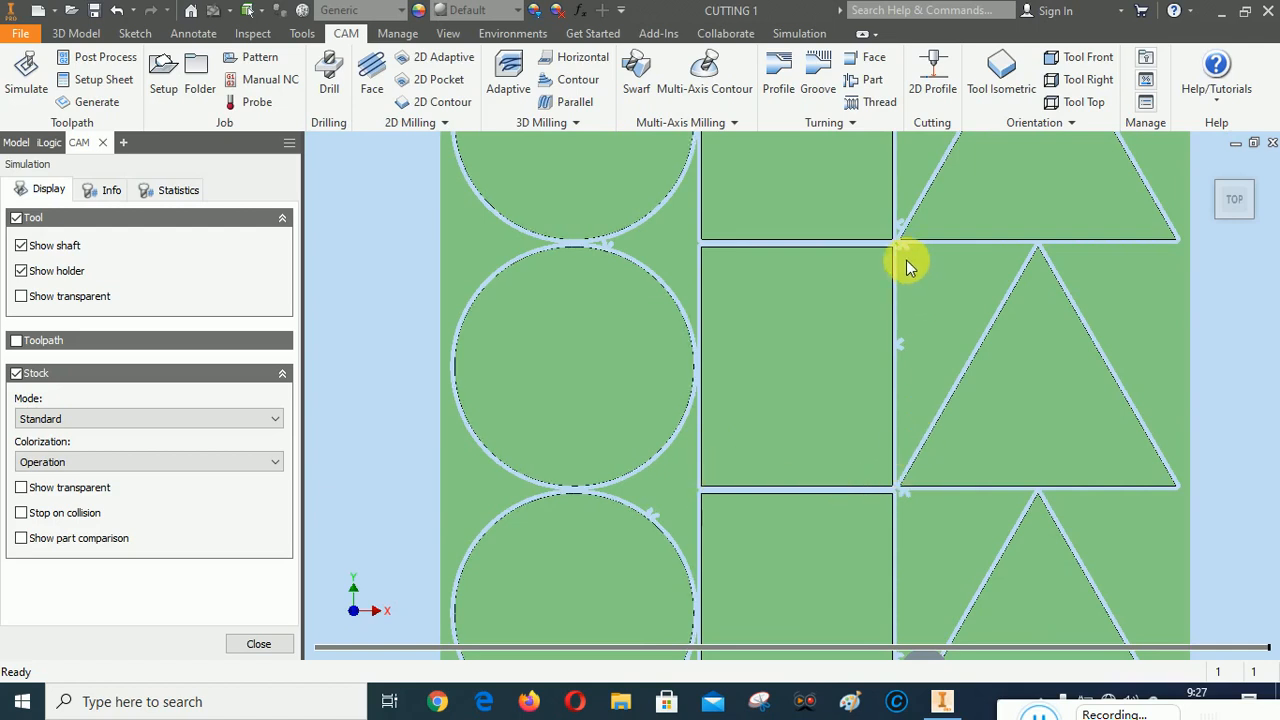
scroll(707, 245, up, 2)
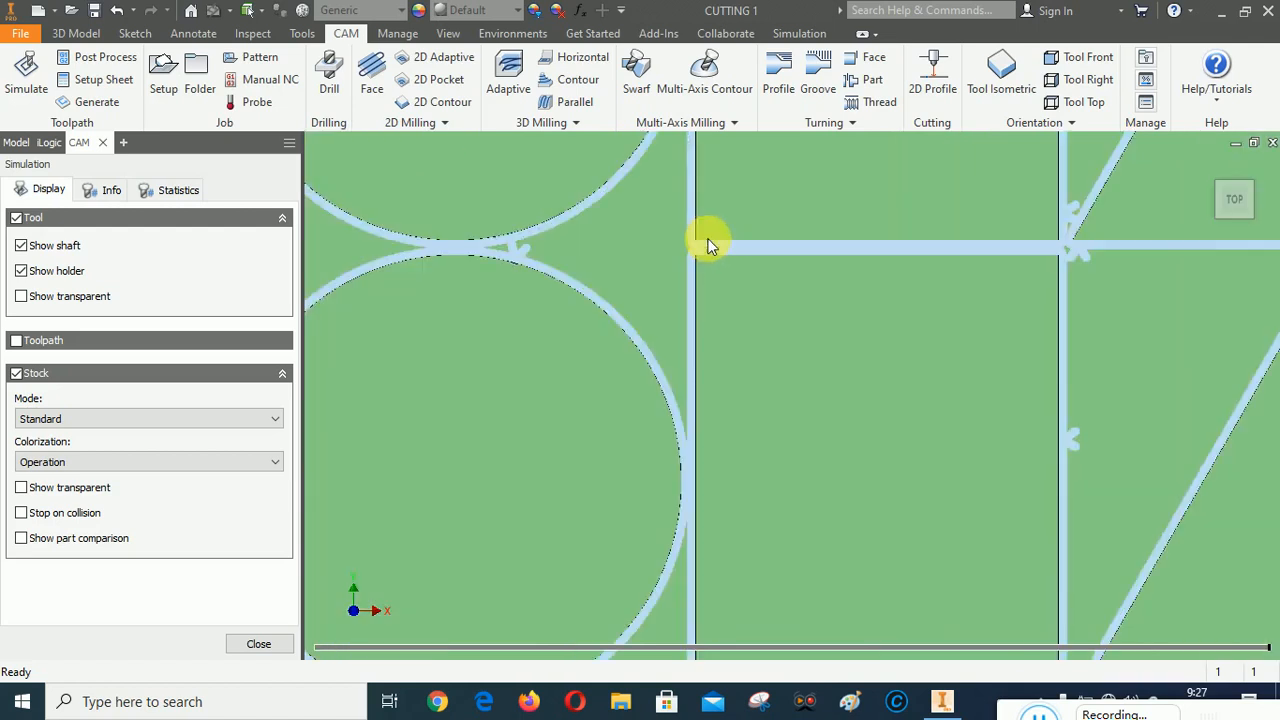
scroll(707, 245, up, 3)
scroll(626, 235, down, 6)
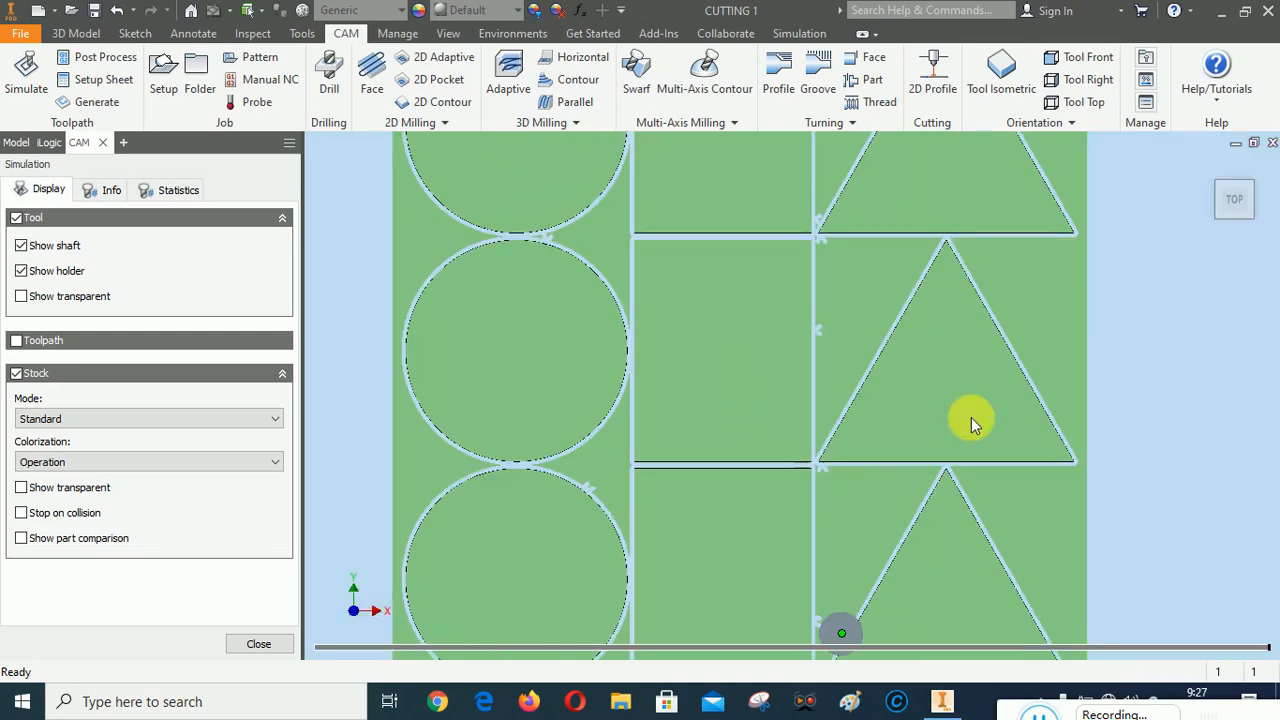
scroll(971, 505, up, 3)
scroll(922, 290, down, 5)
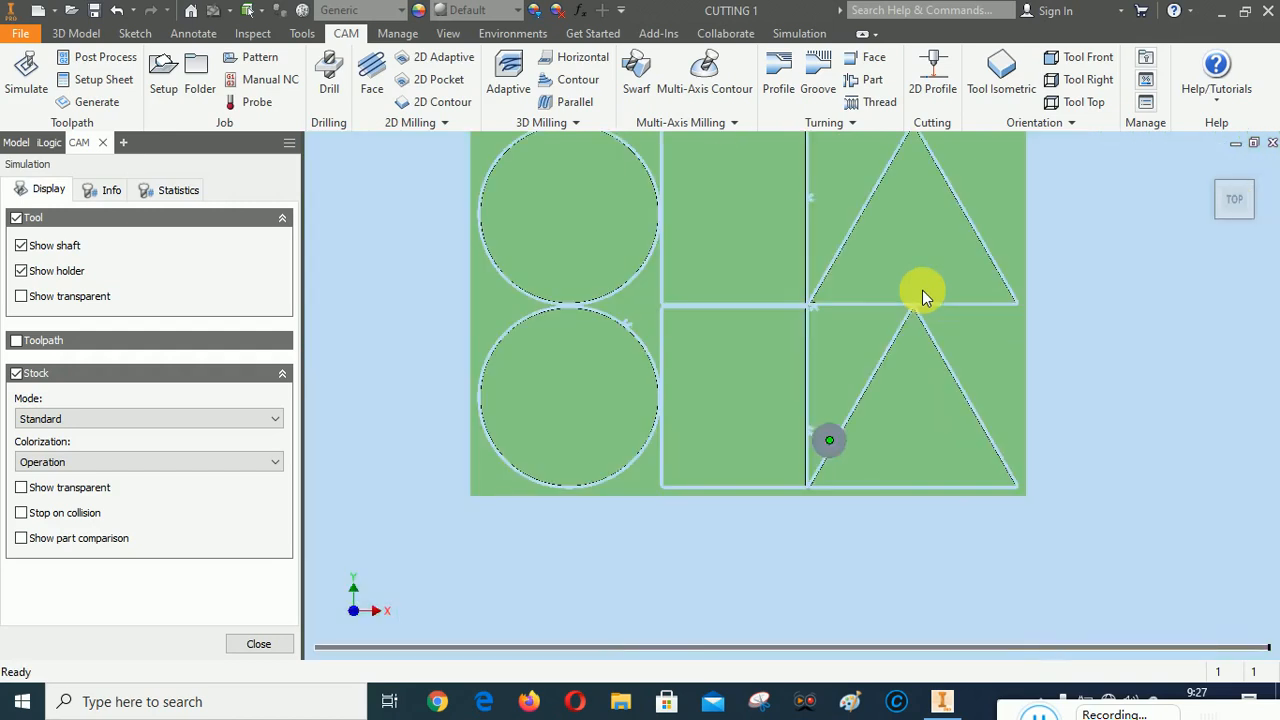
click(1208, 192)
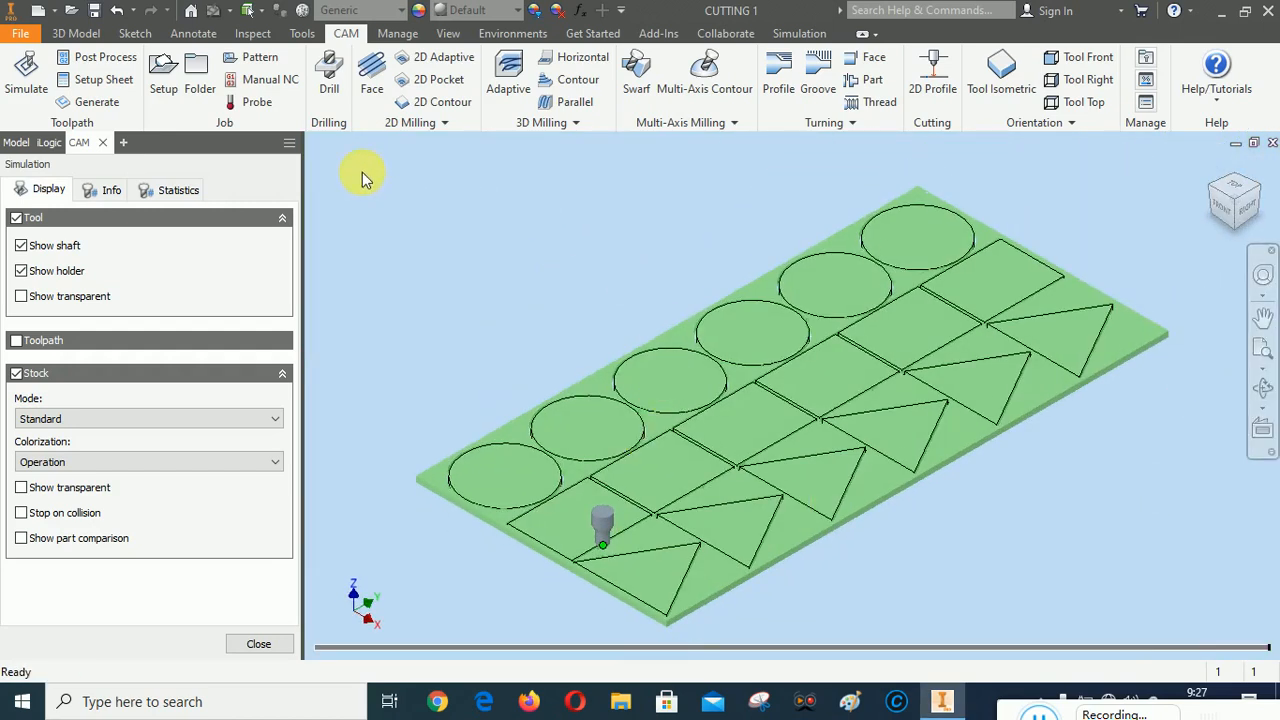
click(257, 645)
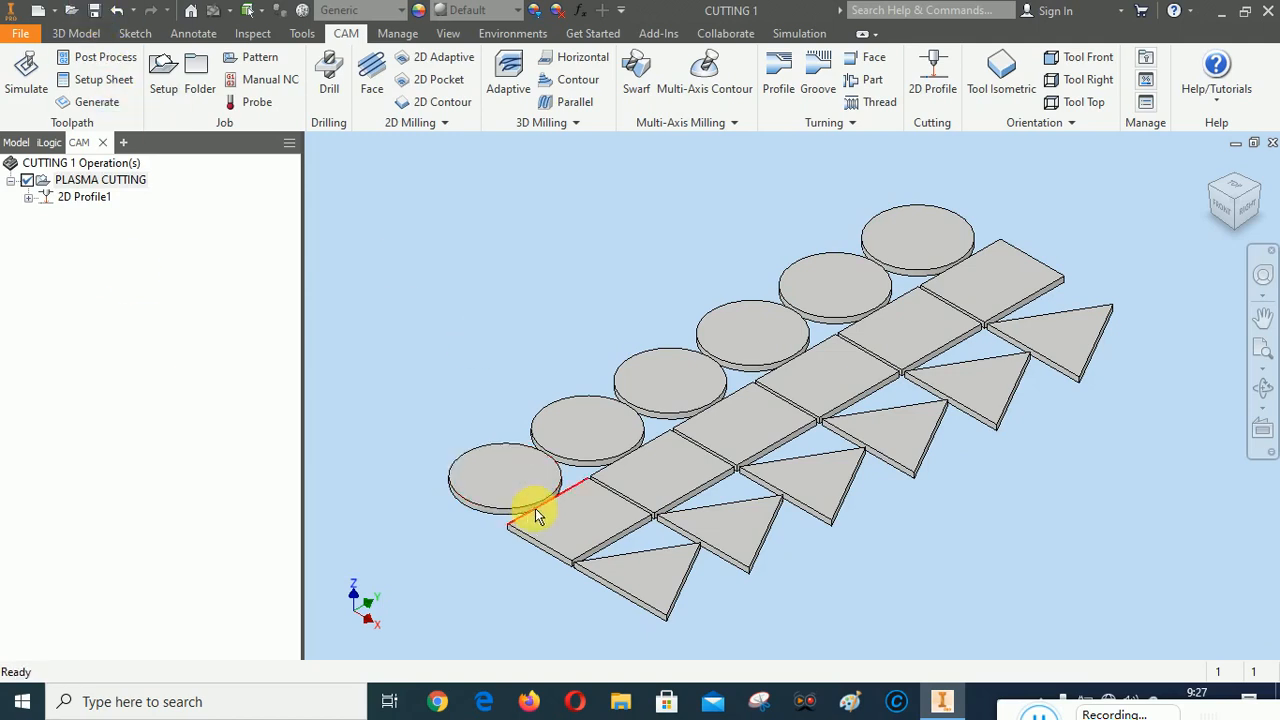
Start a new sketch on the top face of the circle plate in the front row, viewed from the top
scroll(480, 515, up, 3)
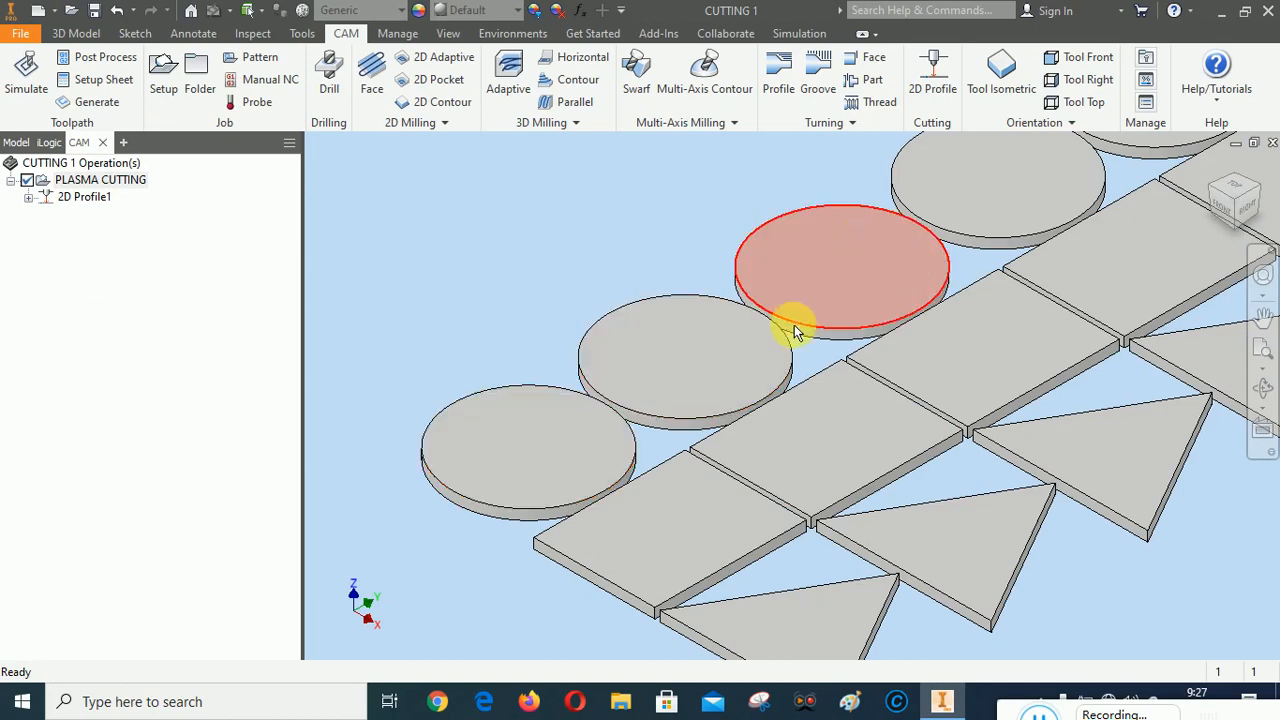
scroll(615, 262, down, 3)
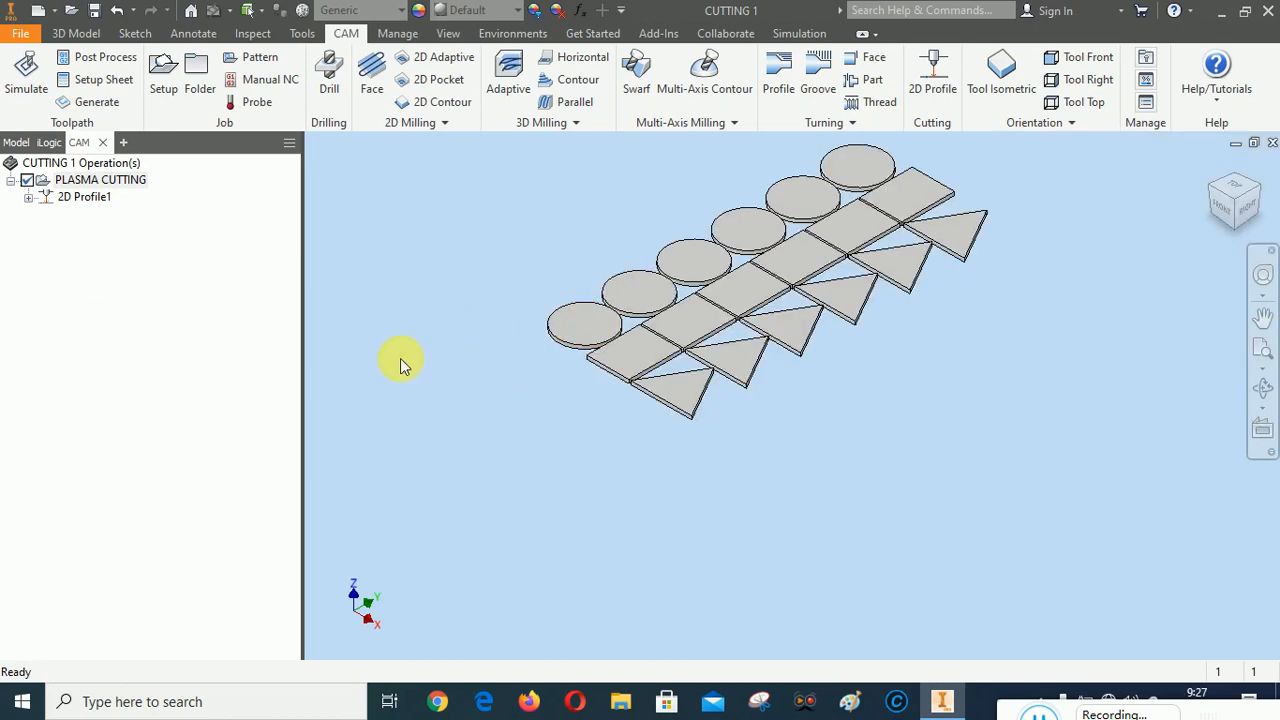
click(16, 142)
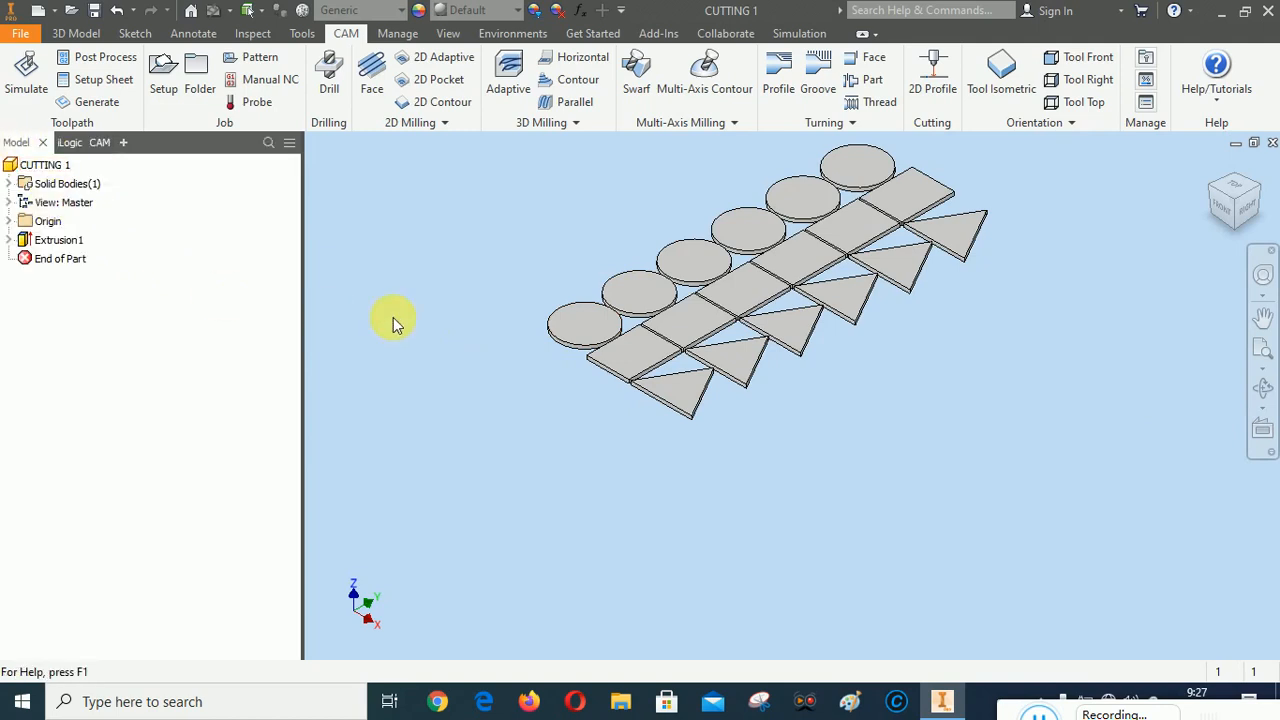
click(1230, 218)
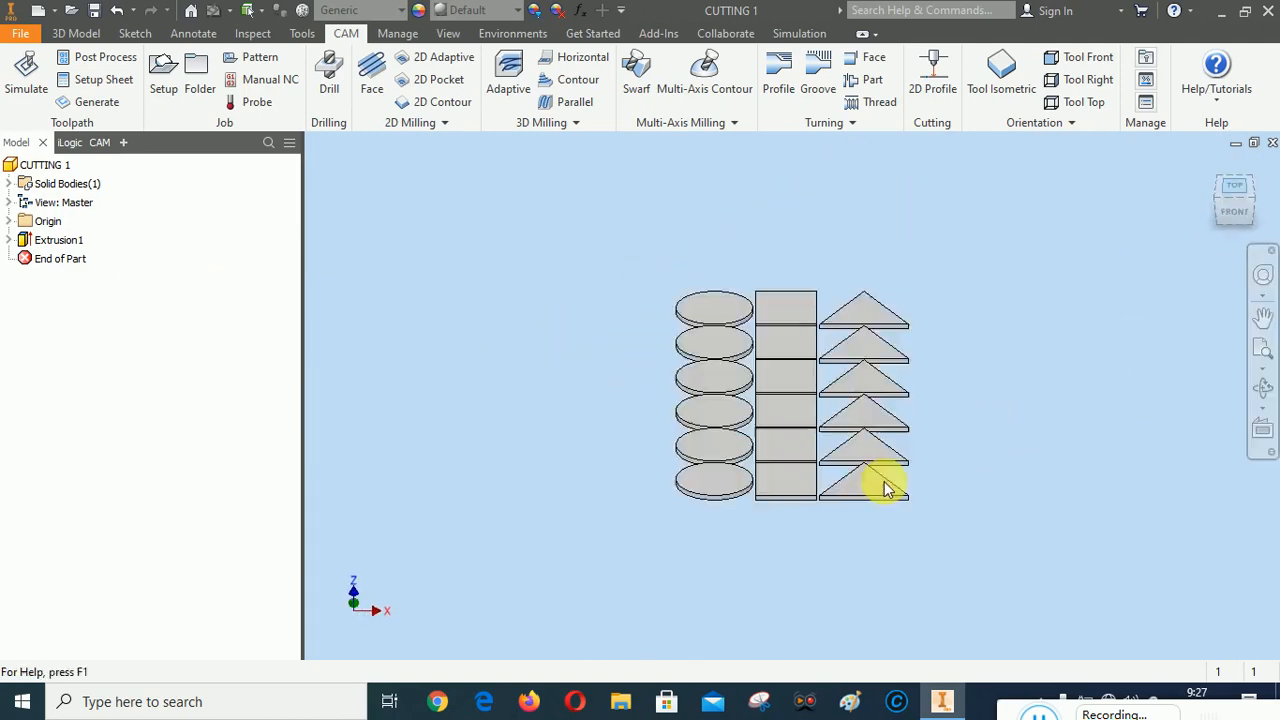
scroll(780, 357, down, 2)
scroll(800, 495, up, 5)
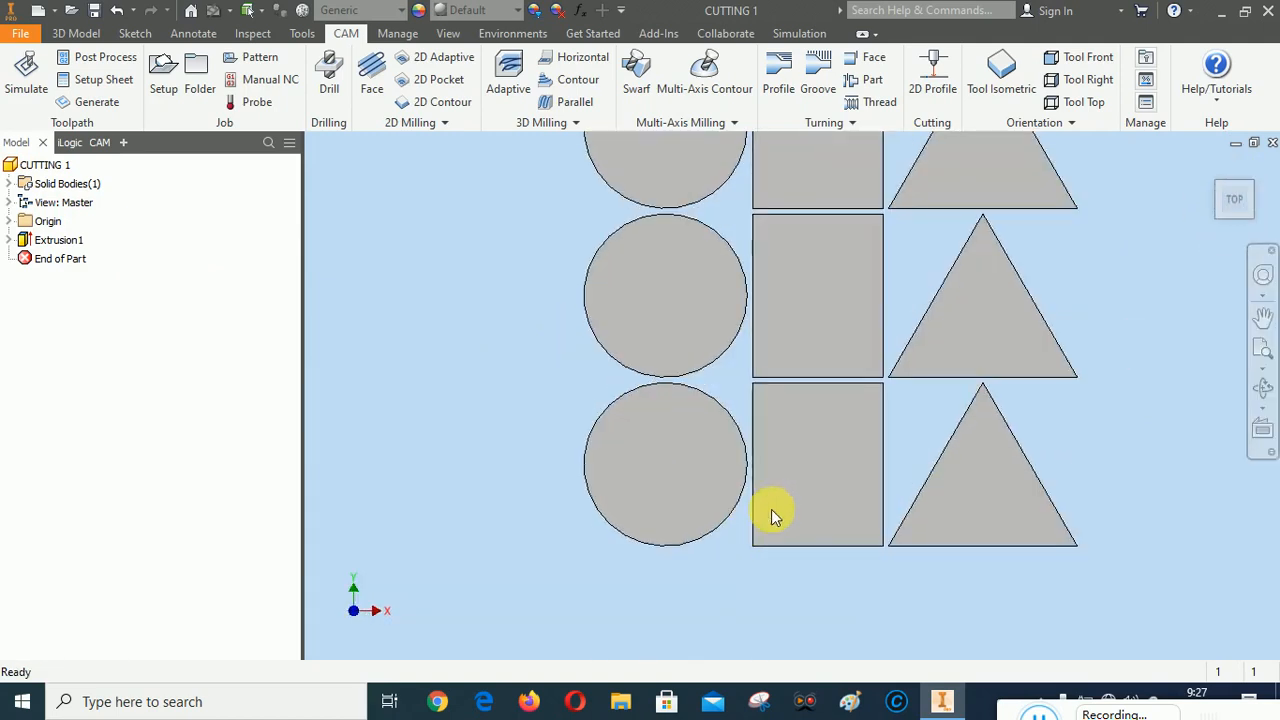
scroll(771, 509, up, 3)
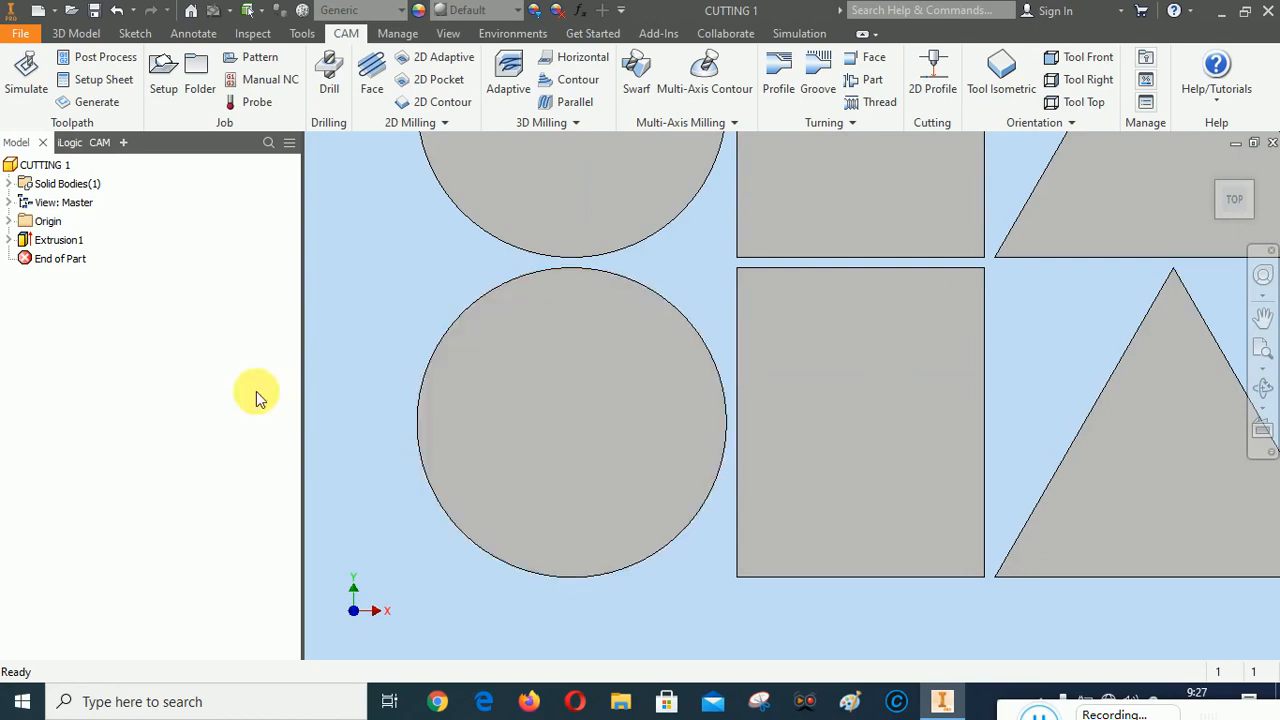
scroll(556, 418, down, 2)
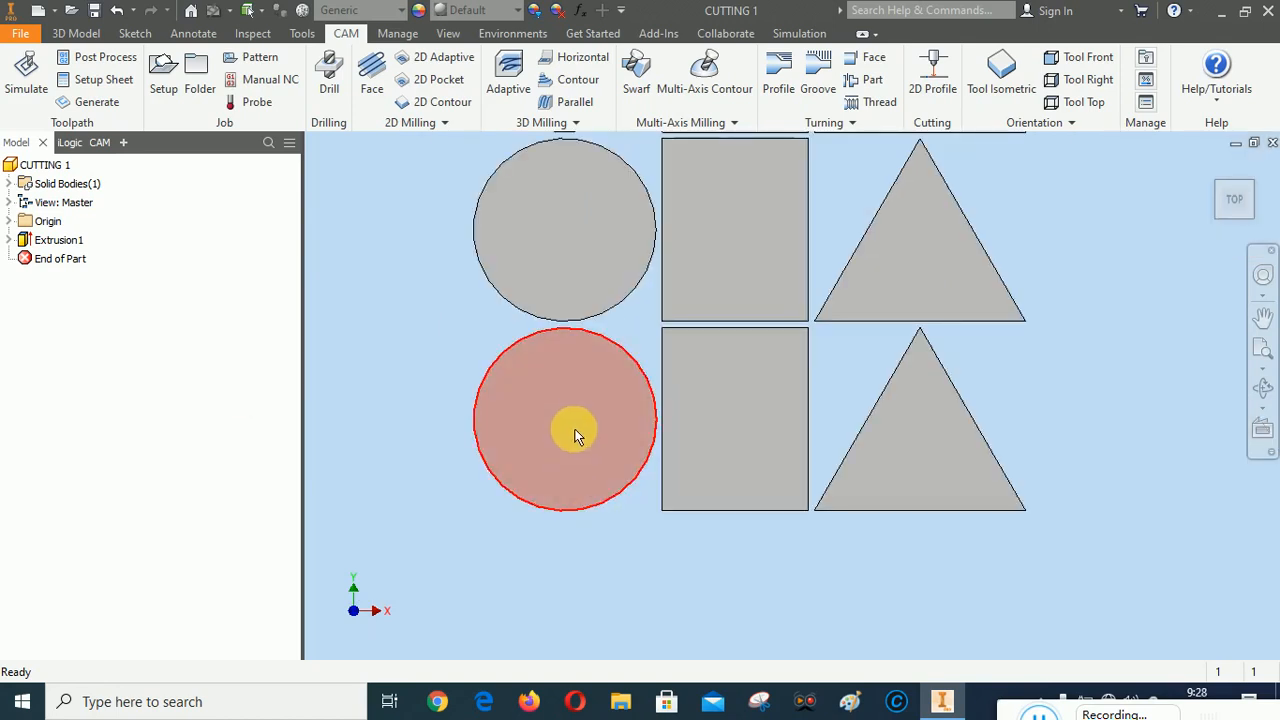
click(569, 414)
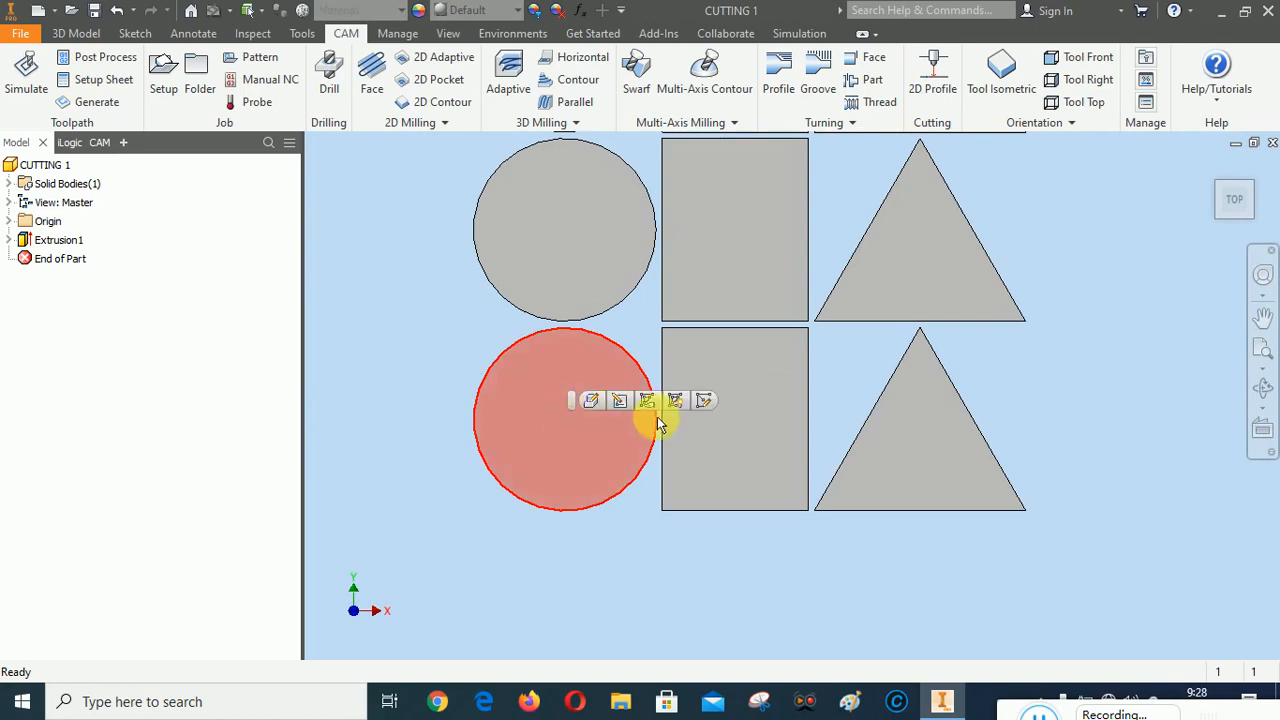
click(704, 401)
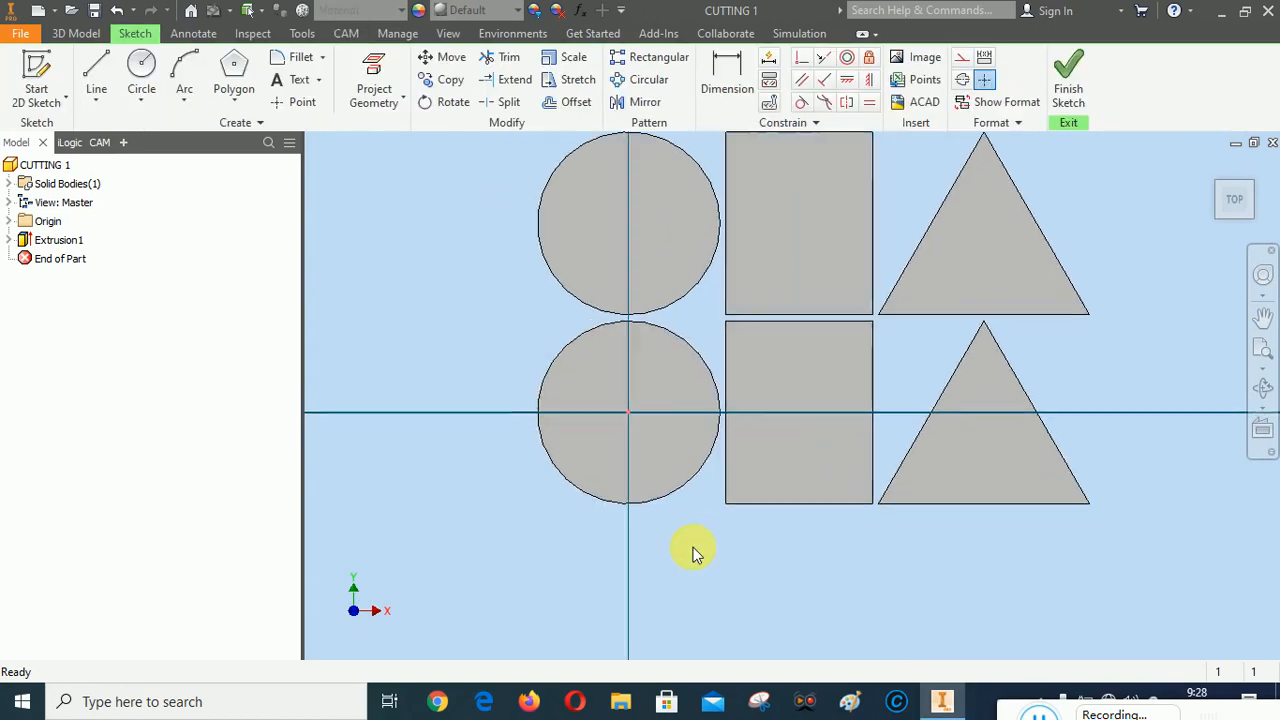
Project the outlines of the front-row circle, rectangle and triangle plates into the sketch
click(376, 88)
click(866, 325)
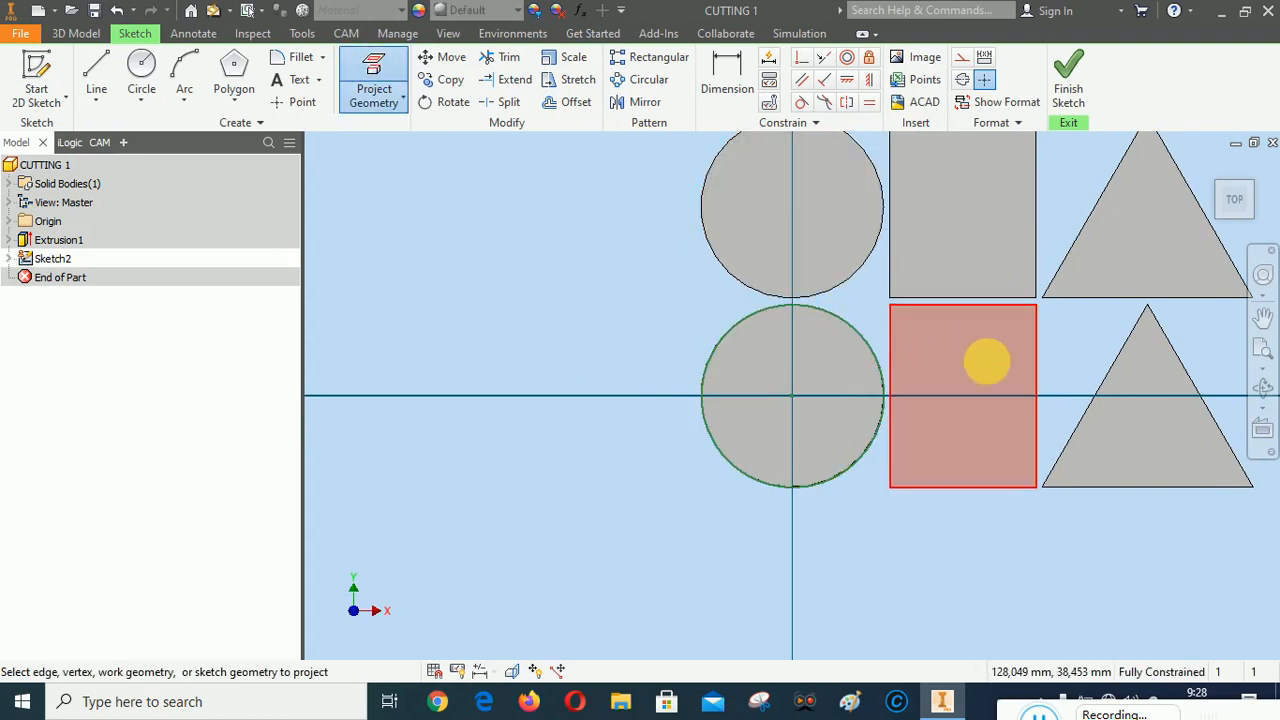
click(986, 360)
click(1106, 438)
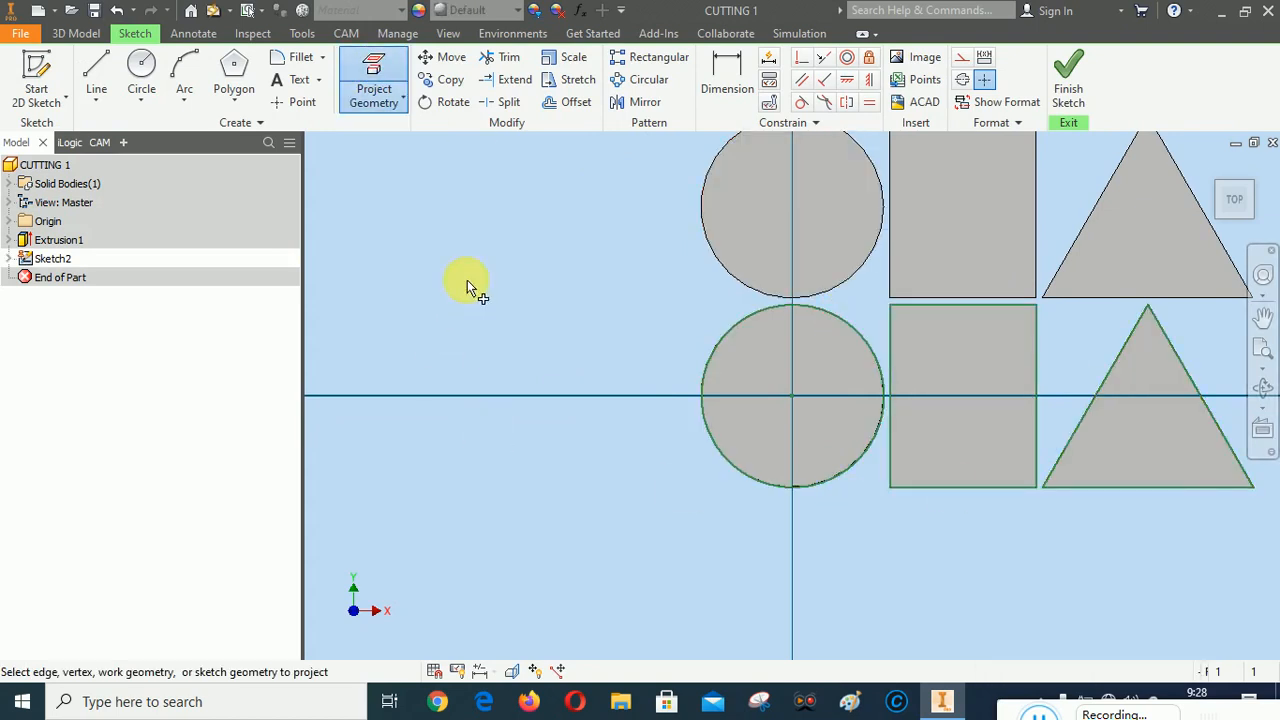
Offset the projected outlines inward to form a circle about 74 mm across, a rectangle about 47 mm wide and a triangle about 70 mm wide
click(574, 102)
click(748, 317)
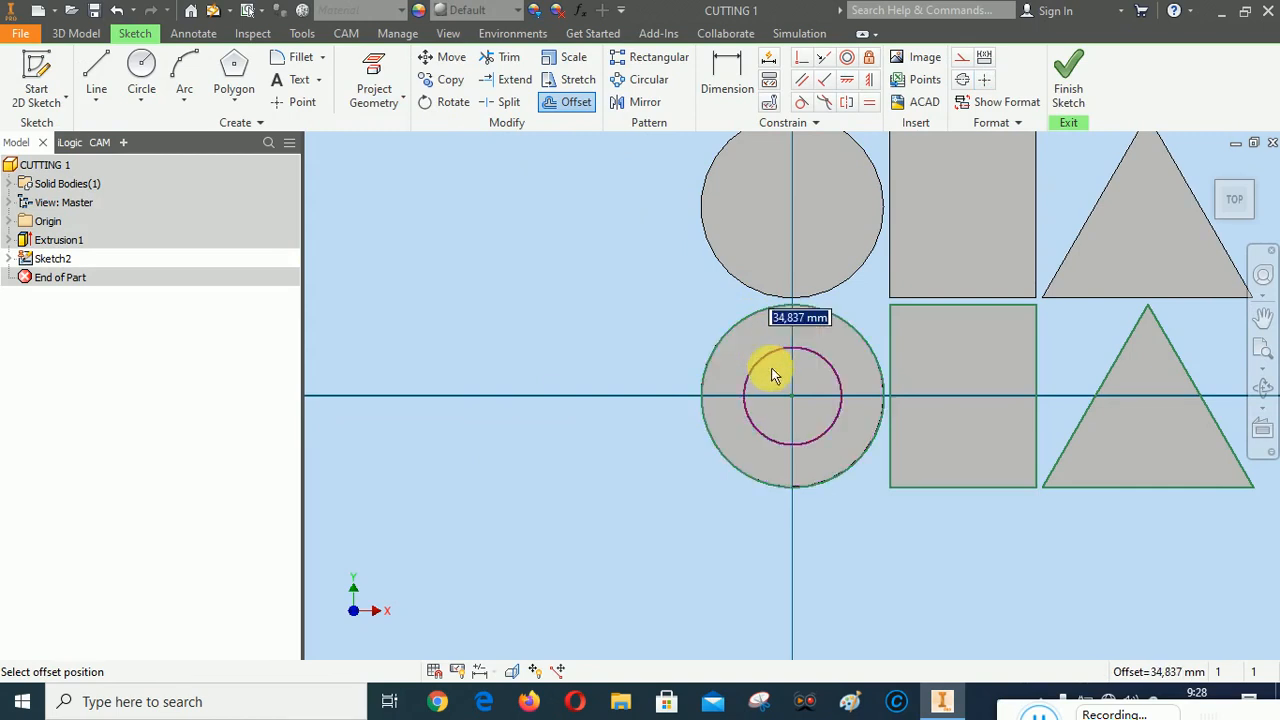
click(766, 361)
click(948, 306)
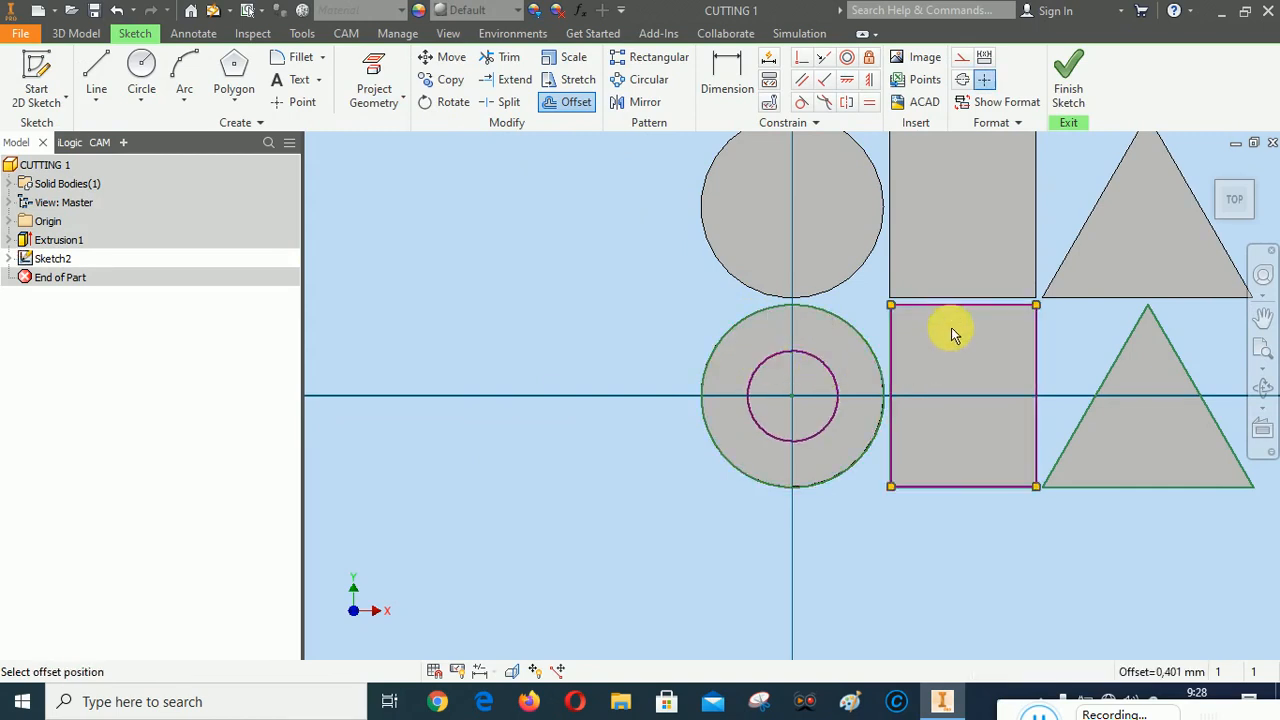
click(957, 350)
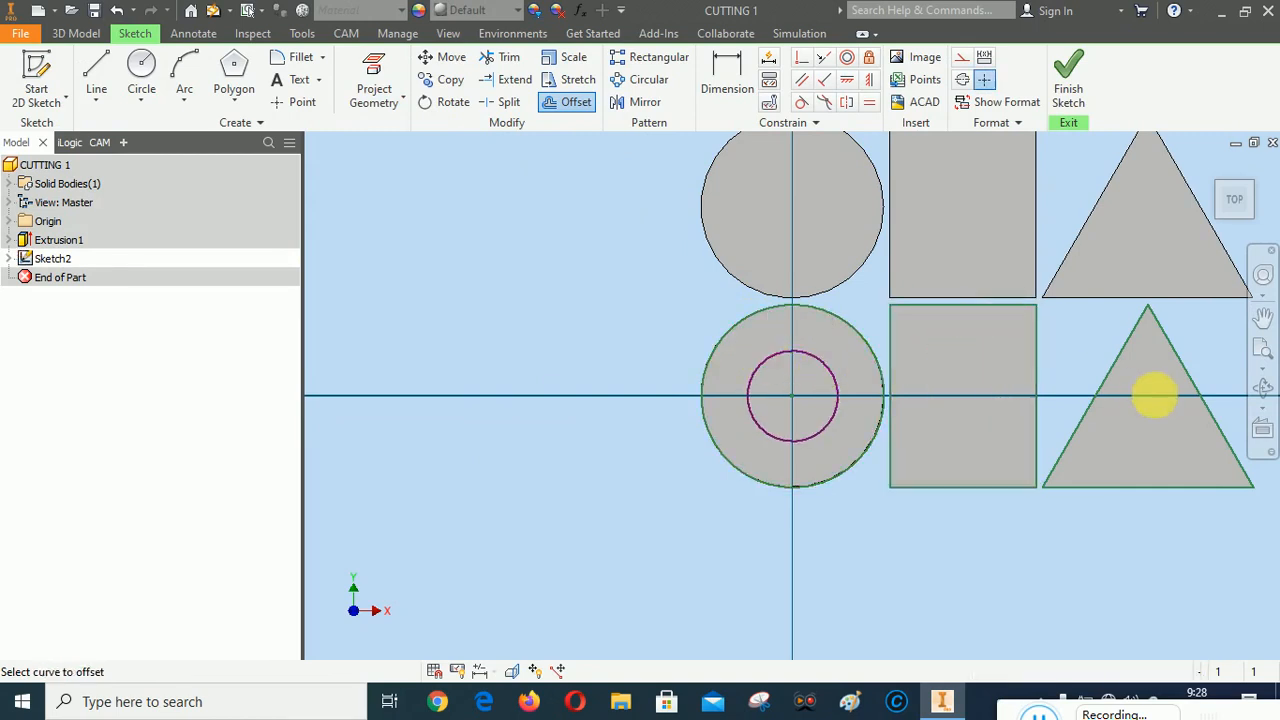
click(1187, 371)
click(1158, 394)
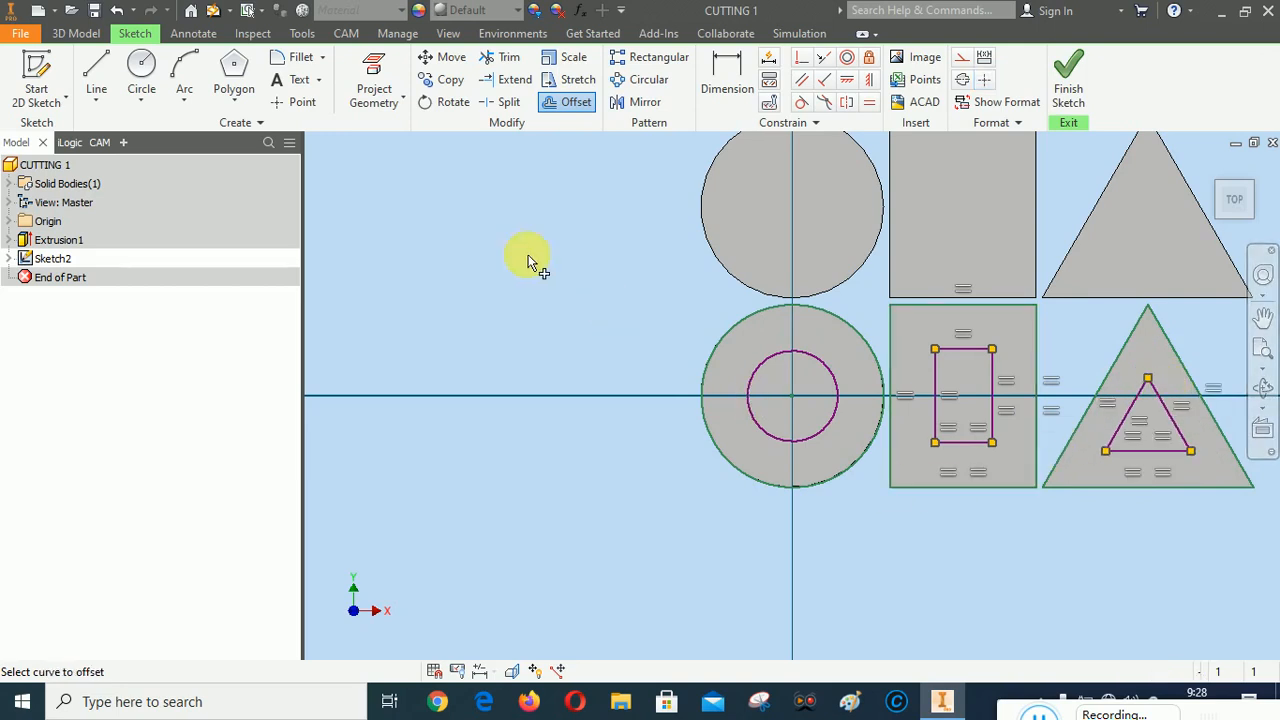
Dimension the diameter of the inner circle on the front circle plate as 70 mm
click(725, 66)
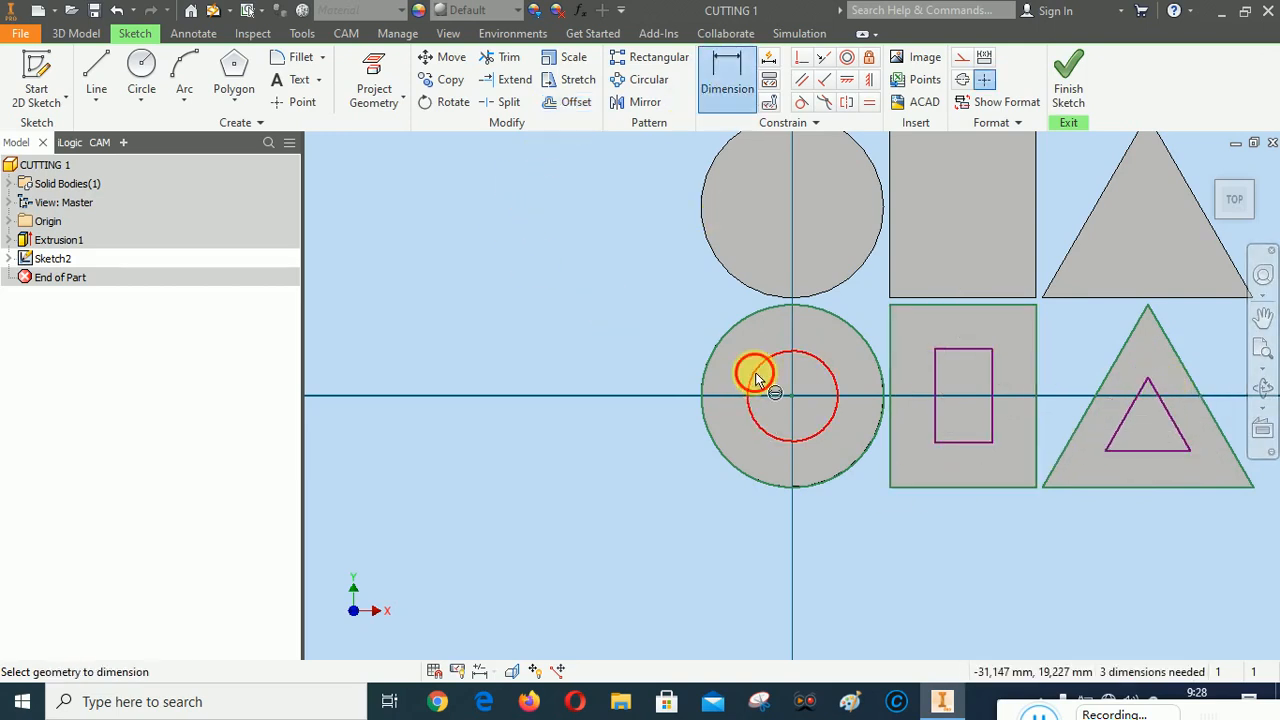
click(751, 382)
click(737, 352)
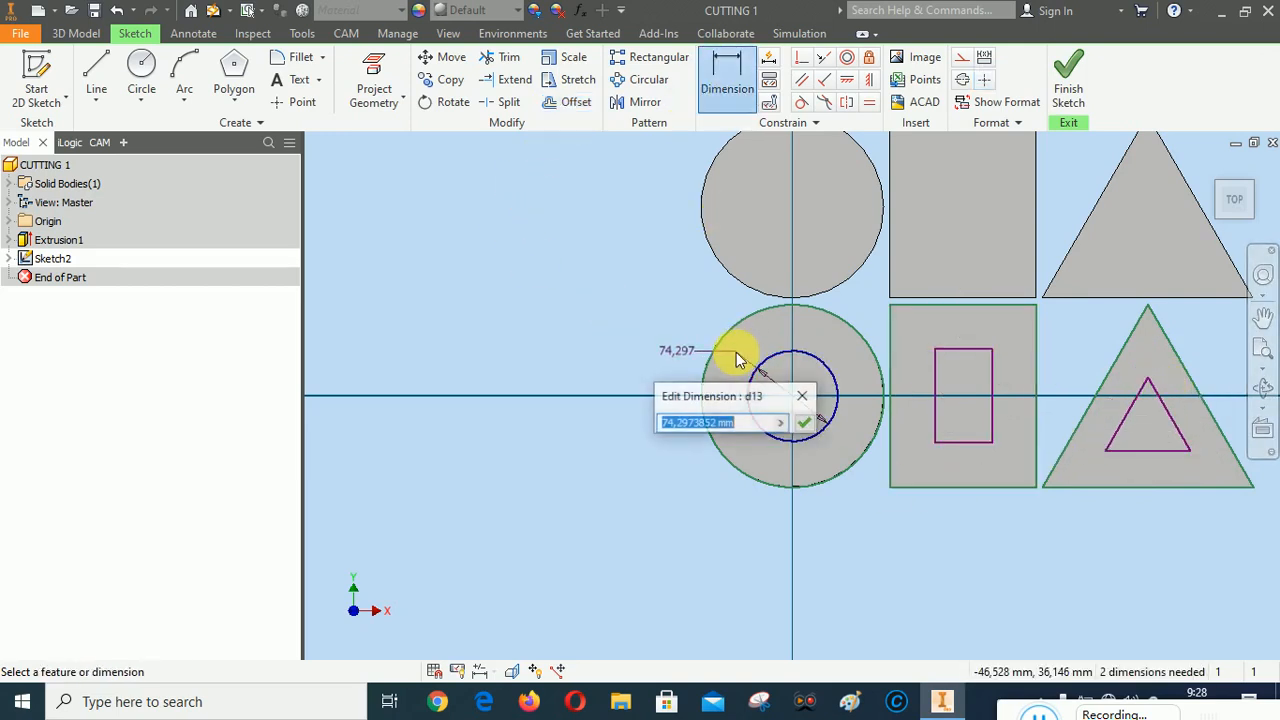
text(70)
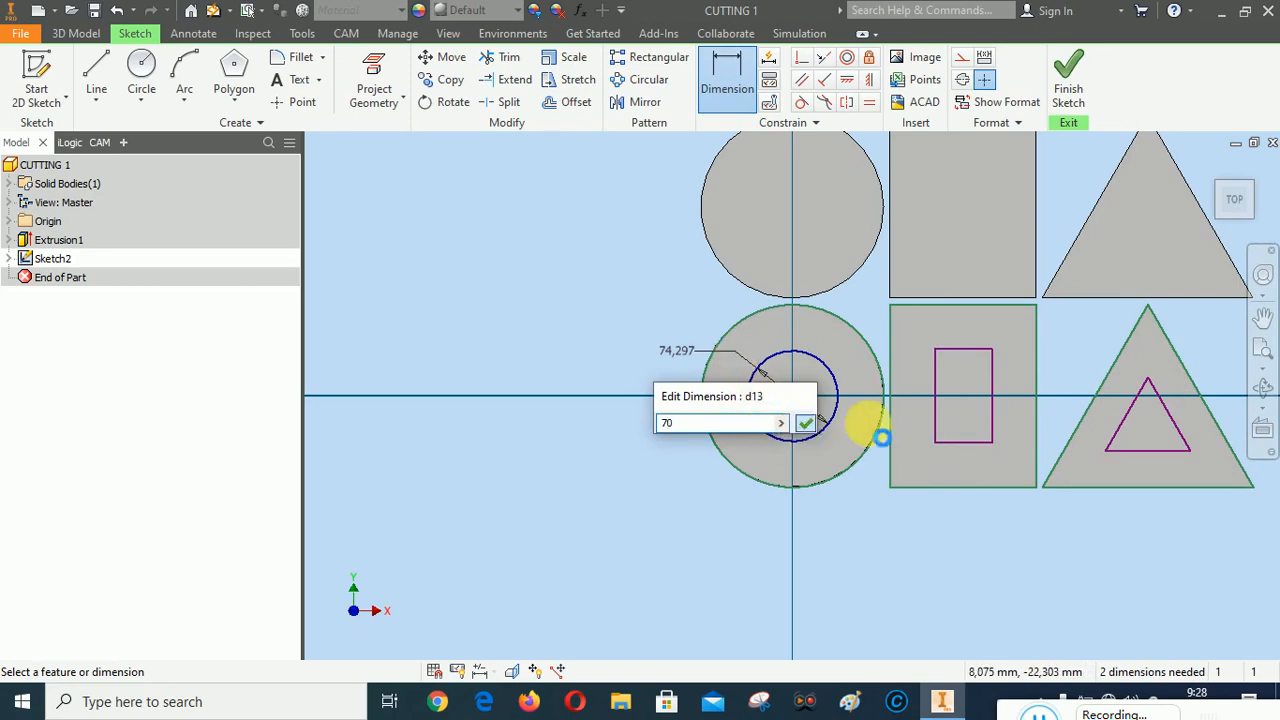
key(Return)
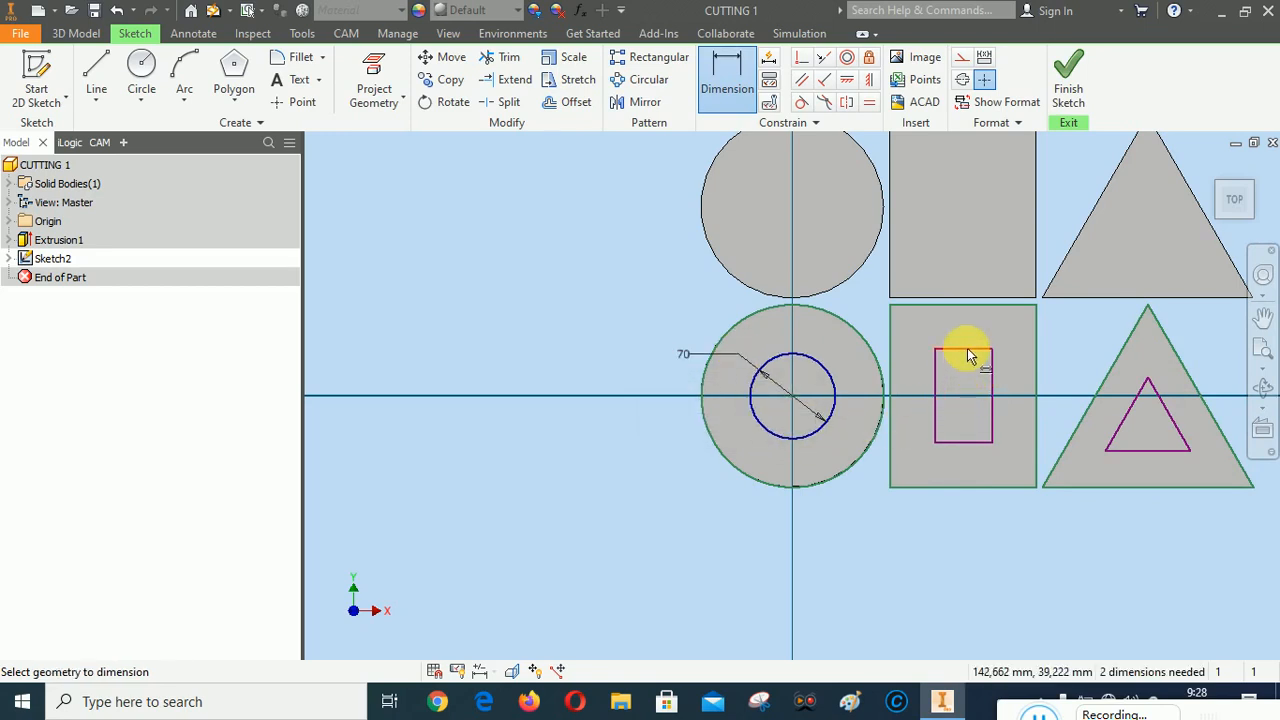
Dimension the inner rectangle's width as 45 mm and the inner triangle's base as 65 mm
click(968, 349)
click(966, 333)
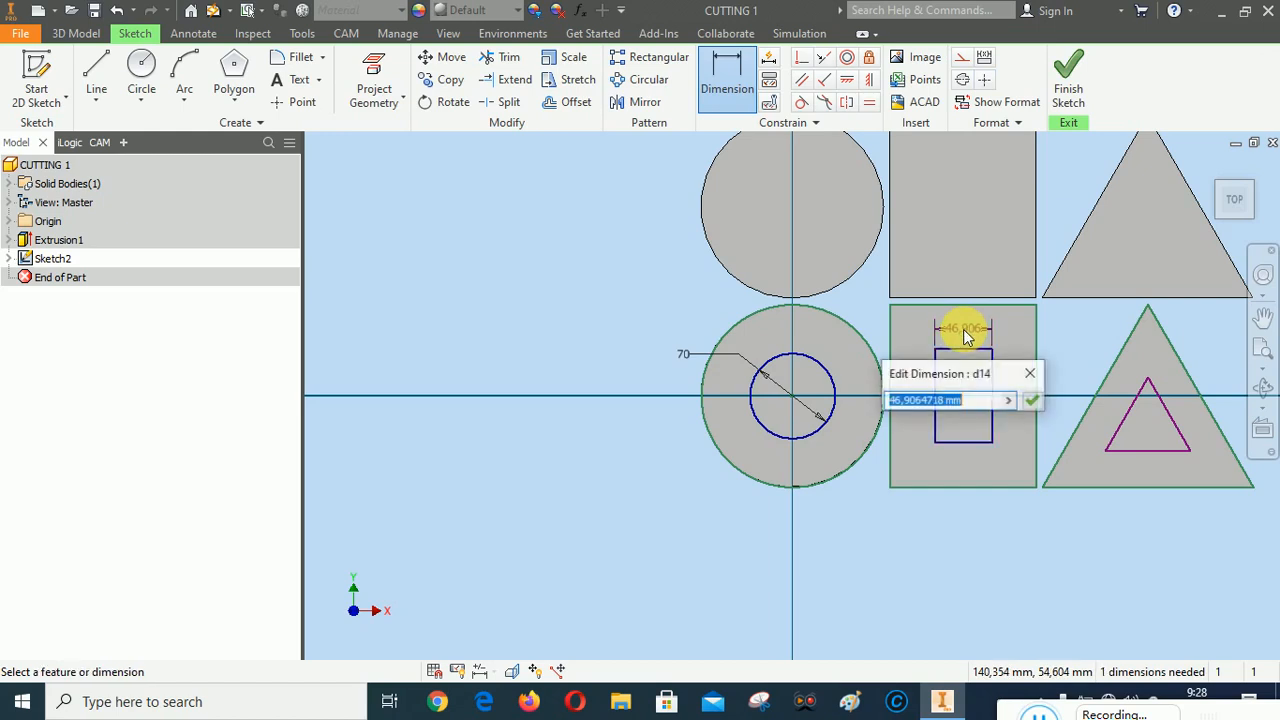
text(45)
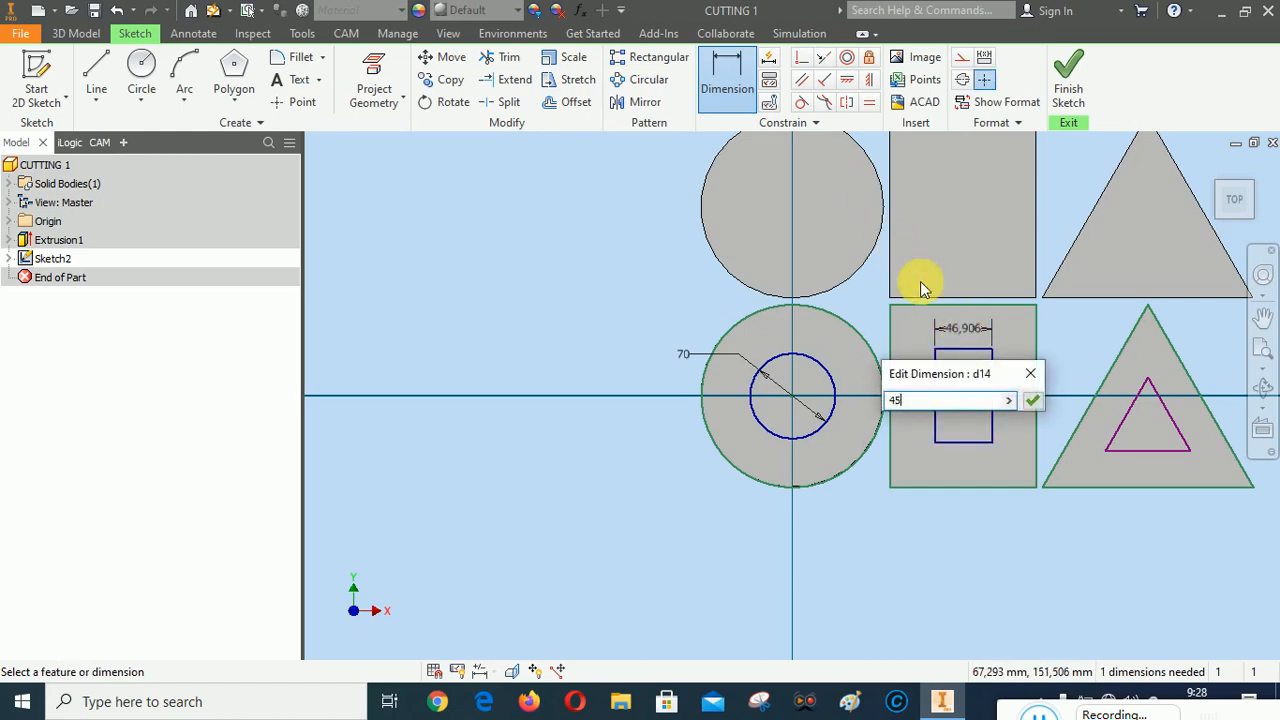
click(1032, 400)
click(1151, 452)
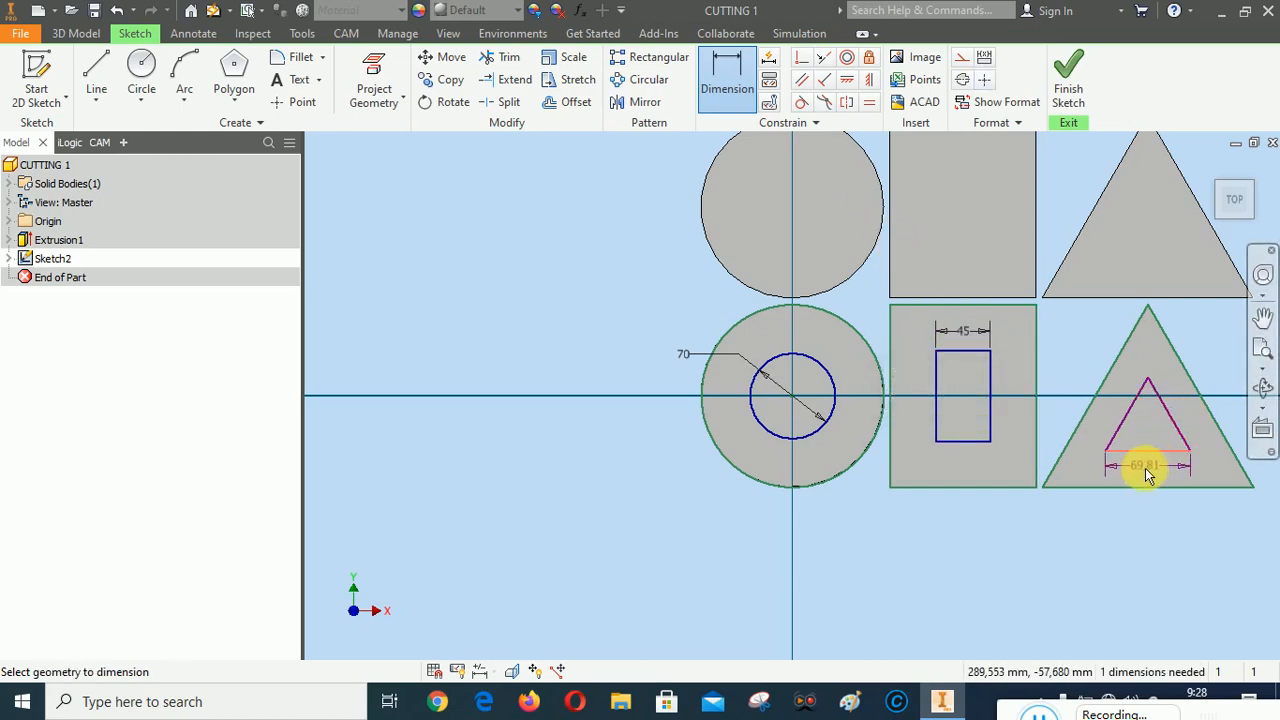
click(1145, 468)
text(65)
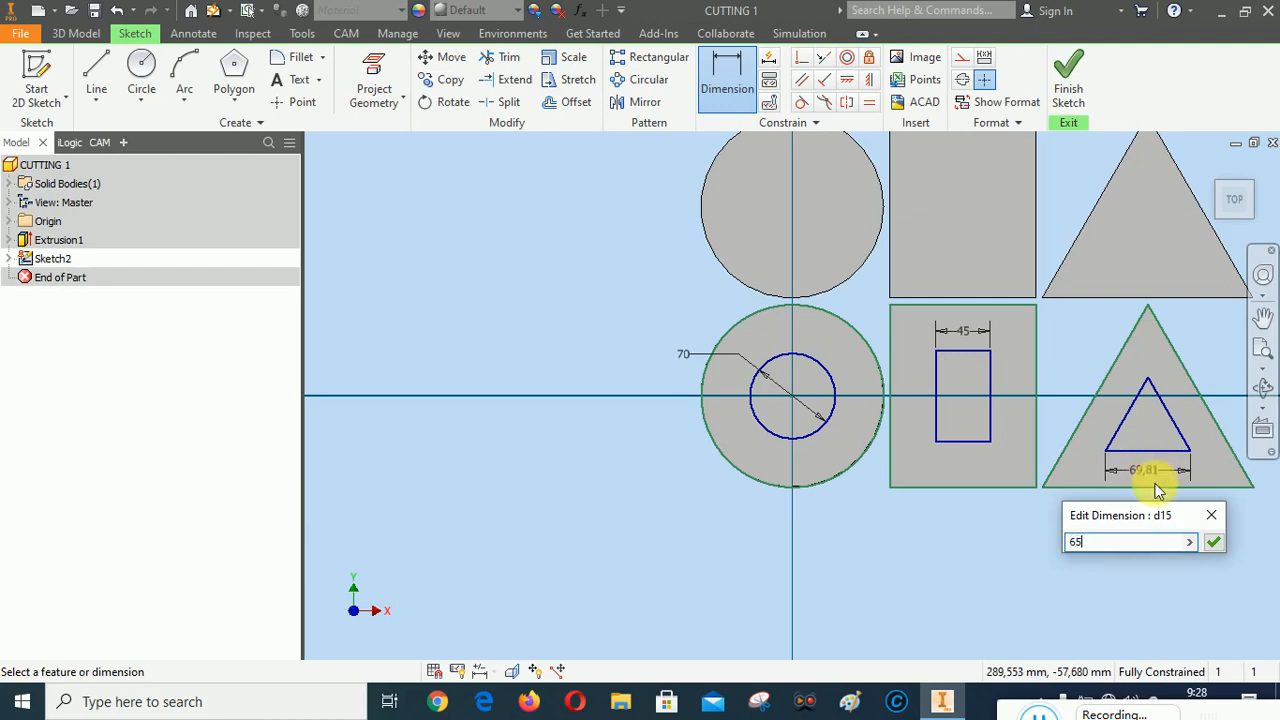
click(1213, 541)
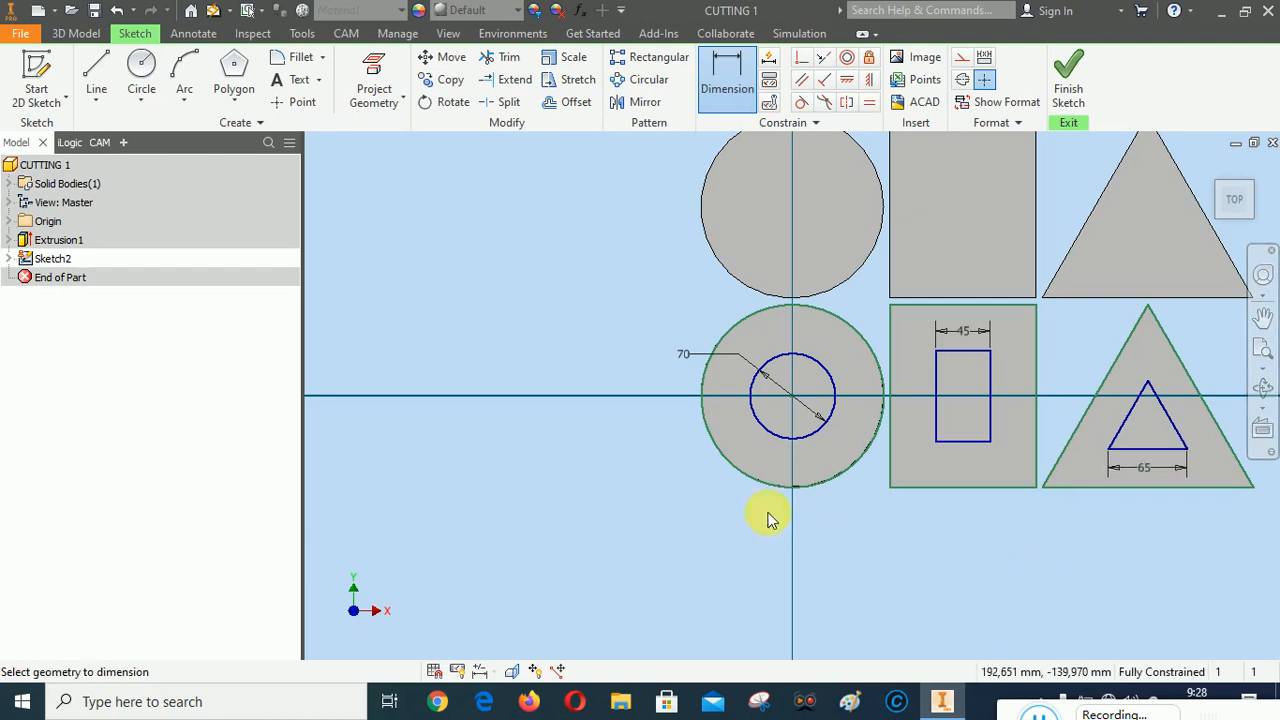
Start a rectangular sketch pattern with the inner circle, all four inner rectangle sides and all three inner triangle sides as geometry
scroll(666, 491, down, 5)
scroll(705, 514, up, 4)
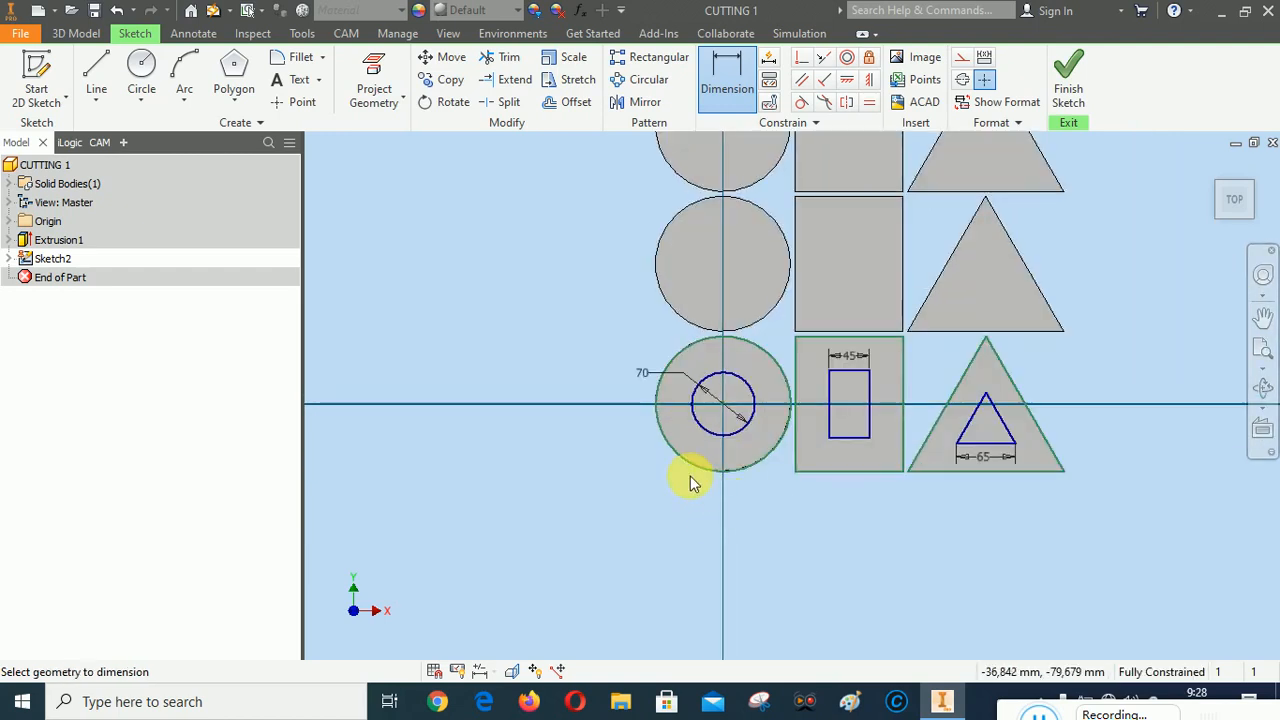
click(651, 57)
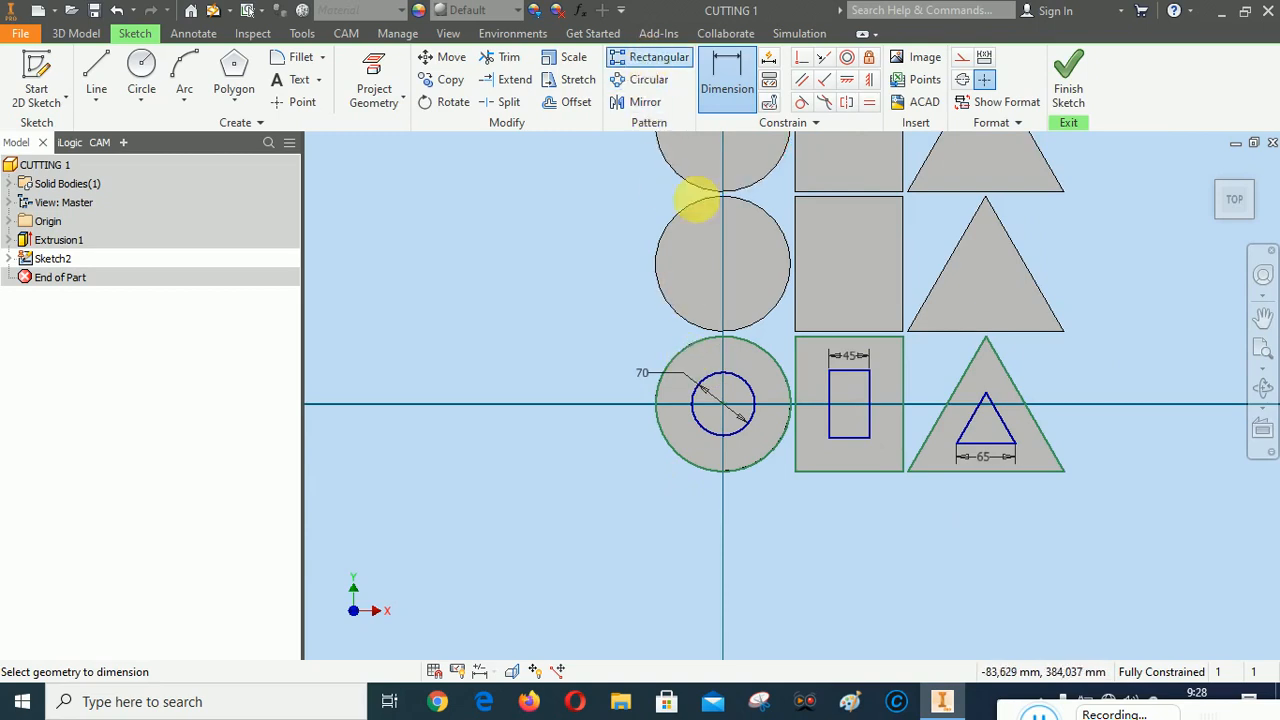
click(752, 389)
click(830, 380)
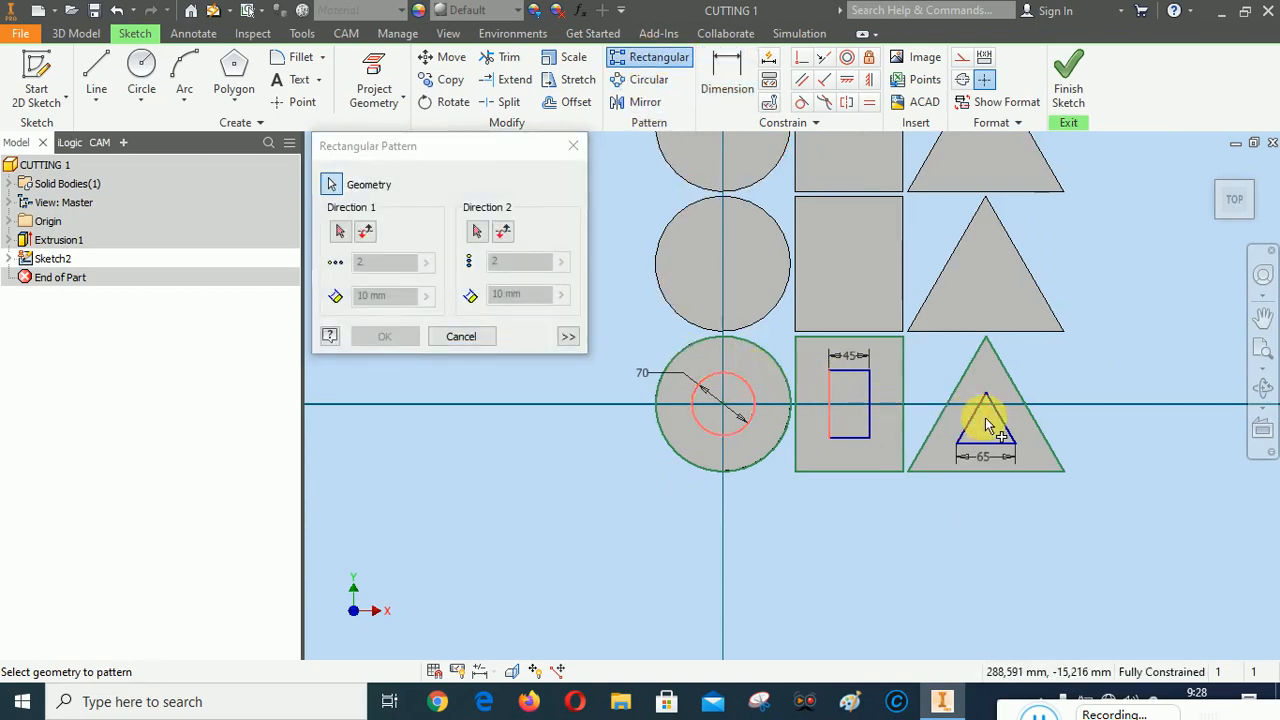
click(859, 371)
click(870, 400)
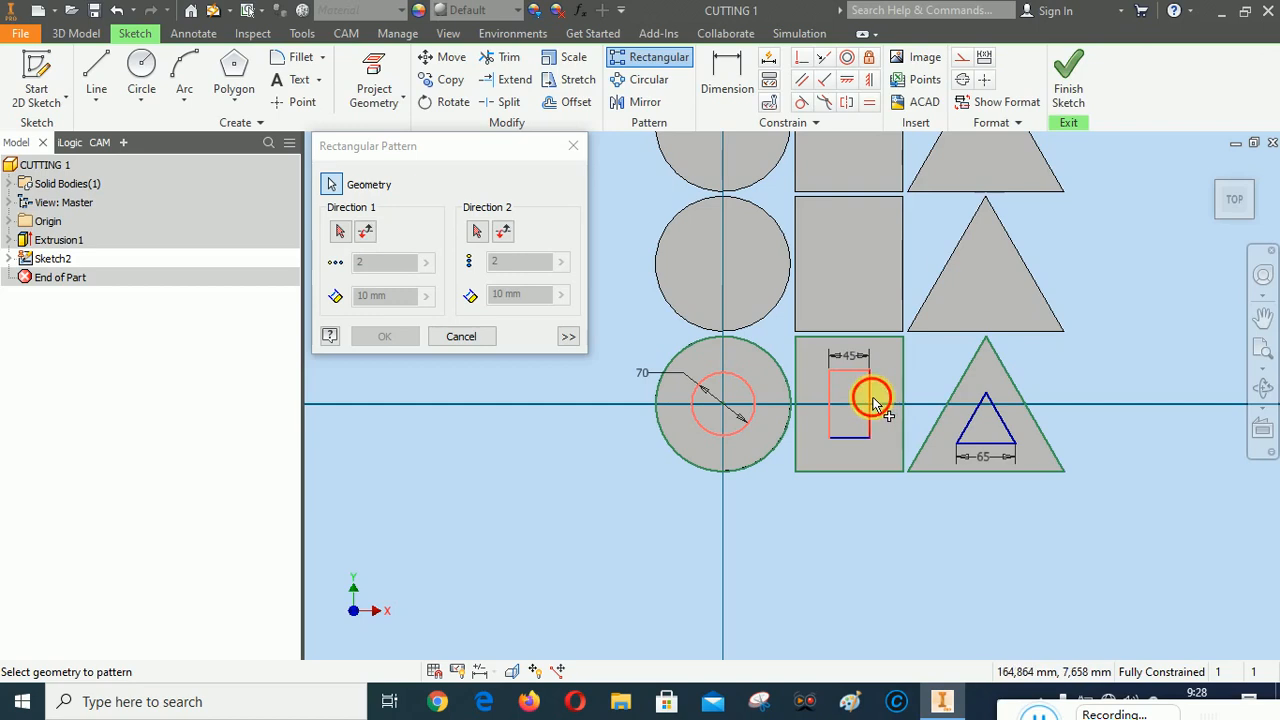
click(855, 437)
click(968, 422)
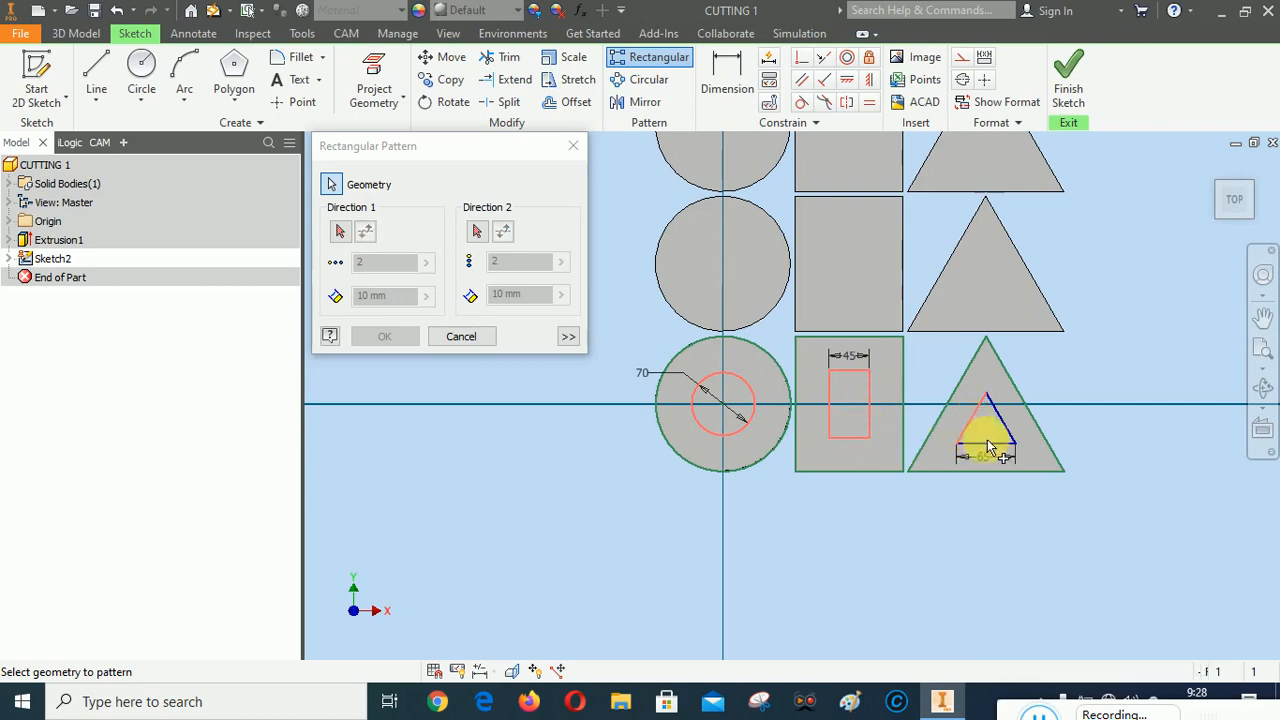
click(986, 443)
click(1001, 418)
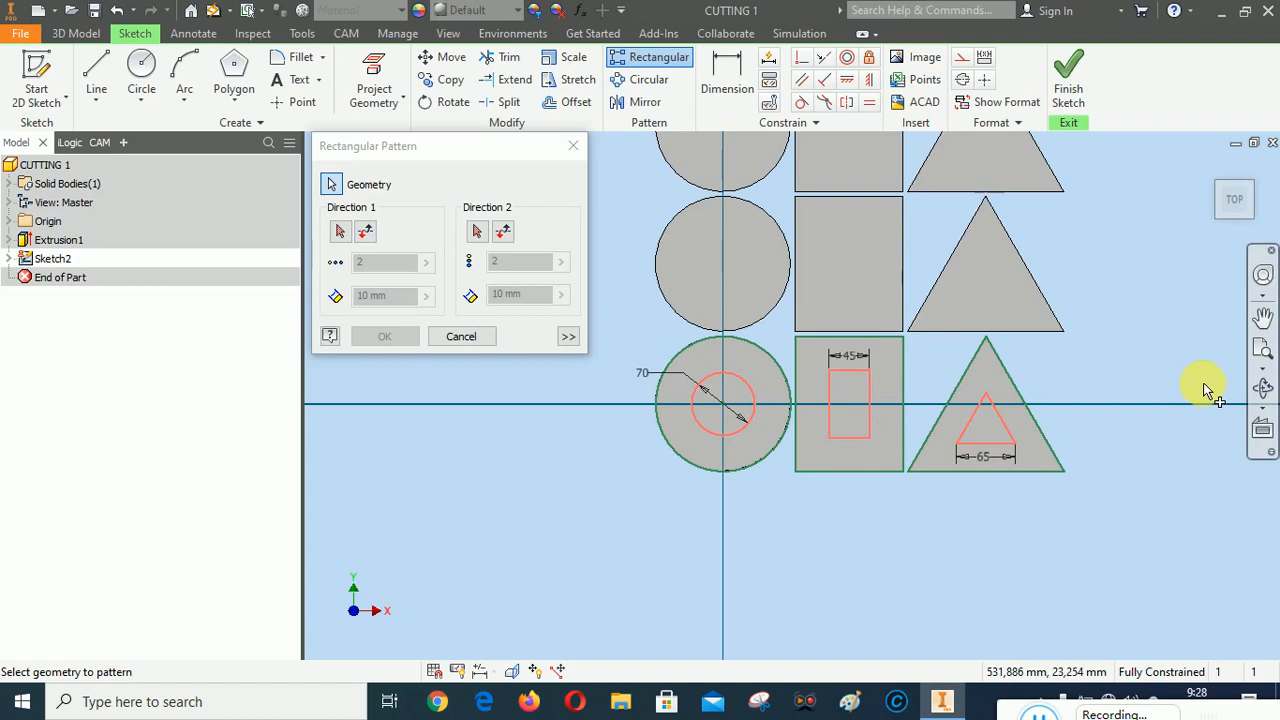
mouse_move(1040, 712)
mouse_down()
mouse_move(458, 591)
mouse_move(988, 711)
mouse_up()
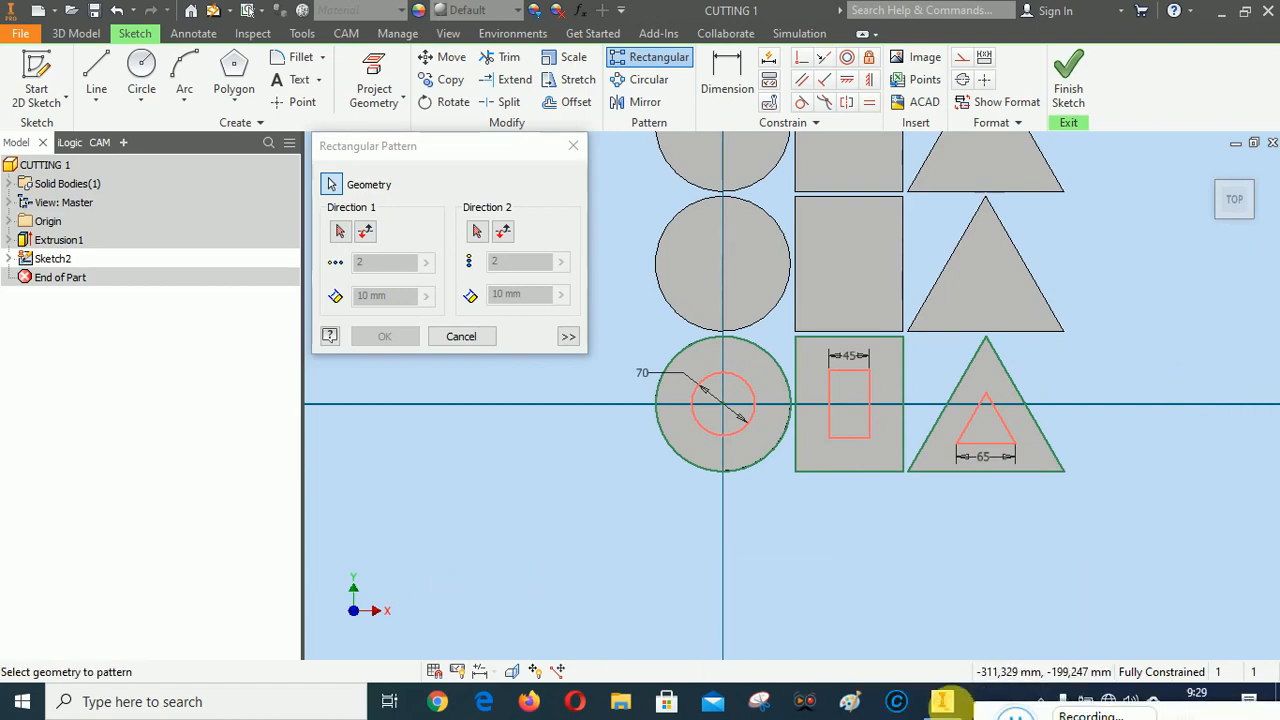
Pattern the selected shapes along the inner rectangle's vertical side with 6 instances at 155 mm spacing and finish the sketch
click(340, 231)
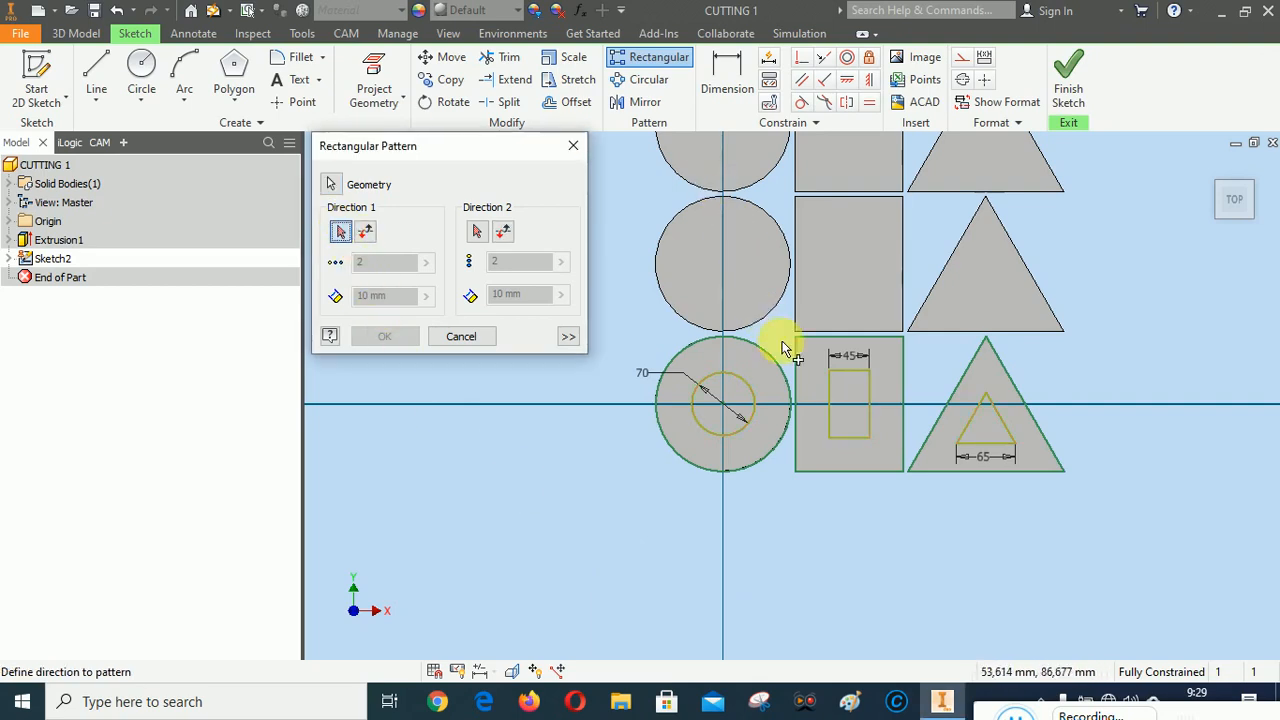
click(827, 400)
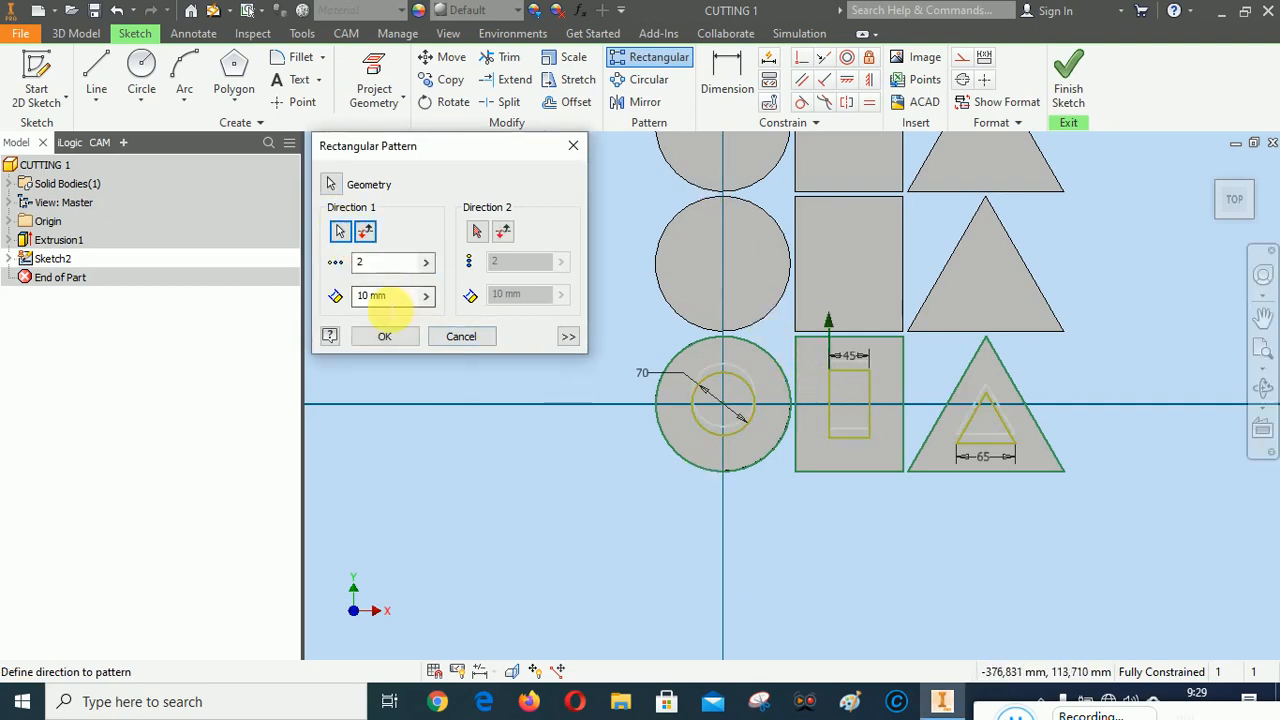
click(428, 296)
click(491, 350)
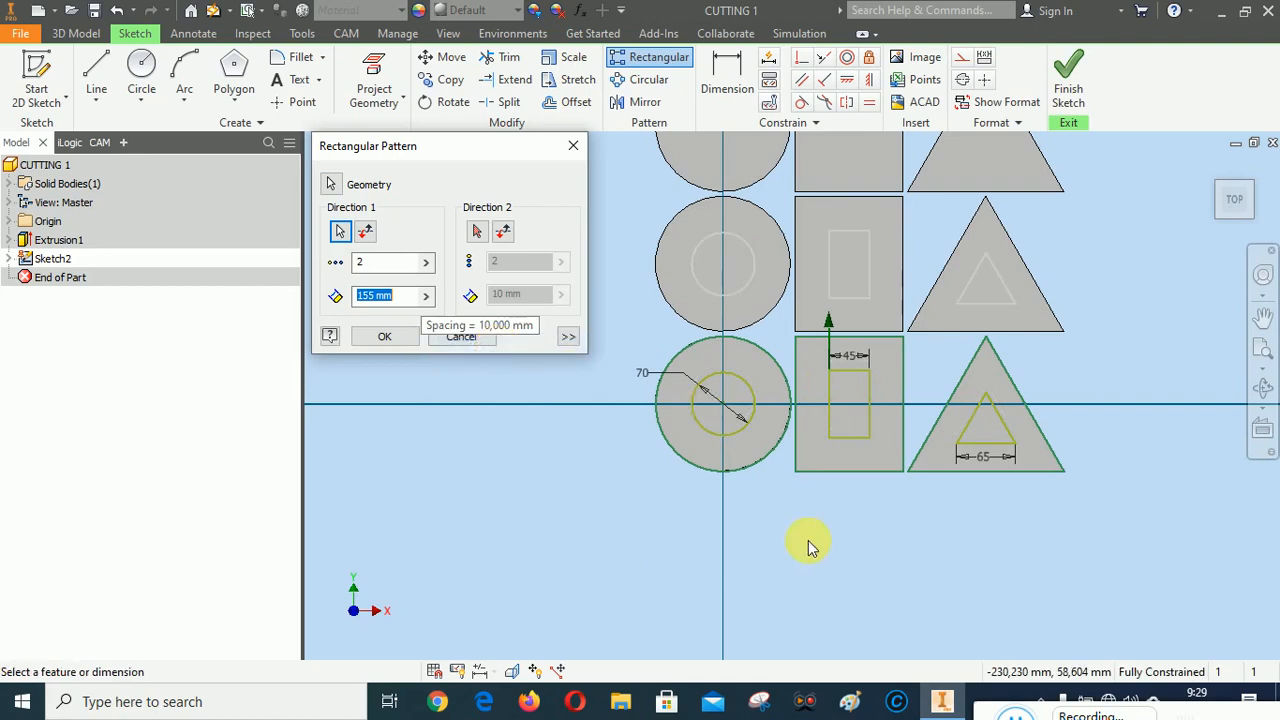
scroll(757, 513, down, 5)
click(366, 263)
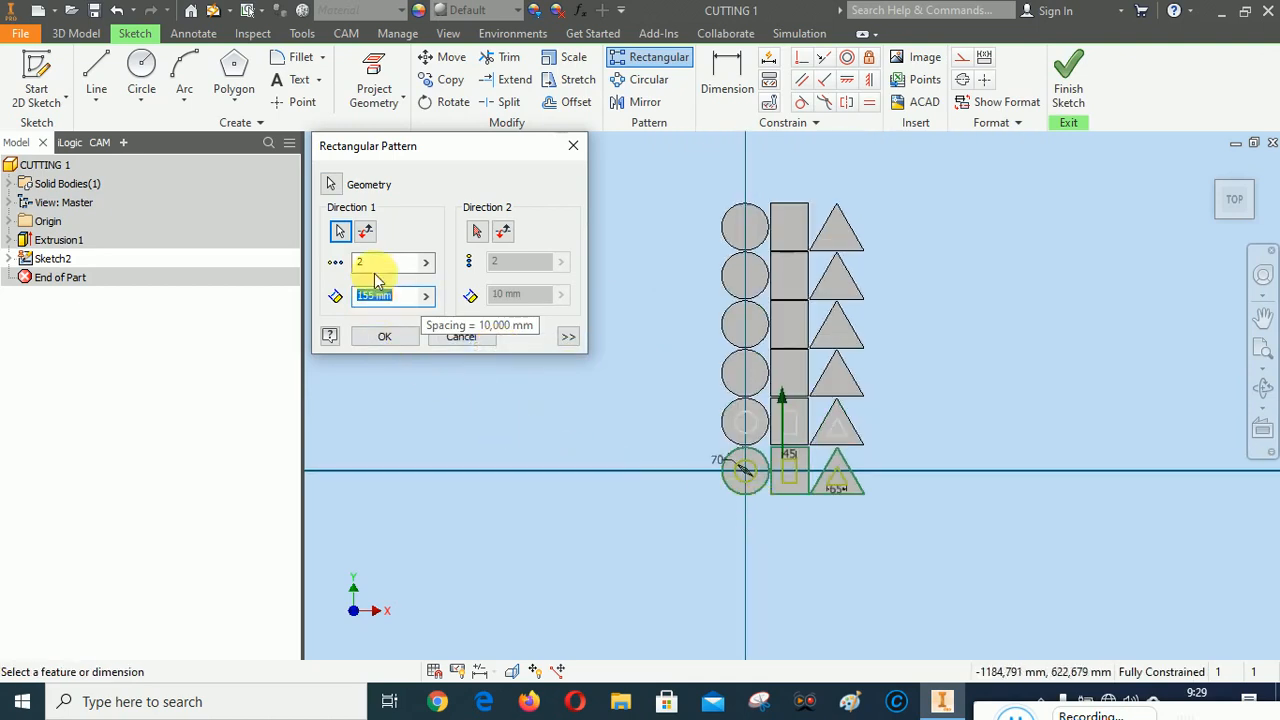
click(425, 262)
click(480, 315)
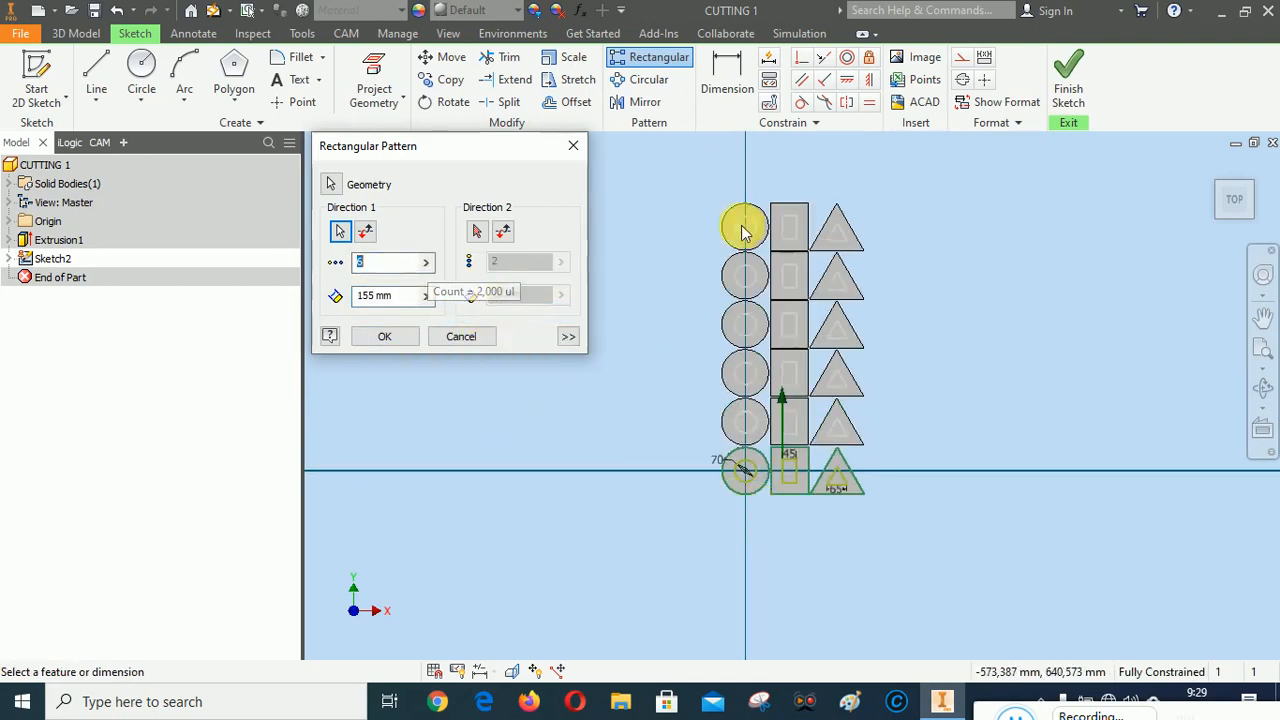
click(385, 337)
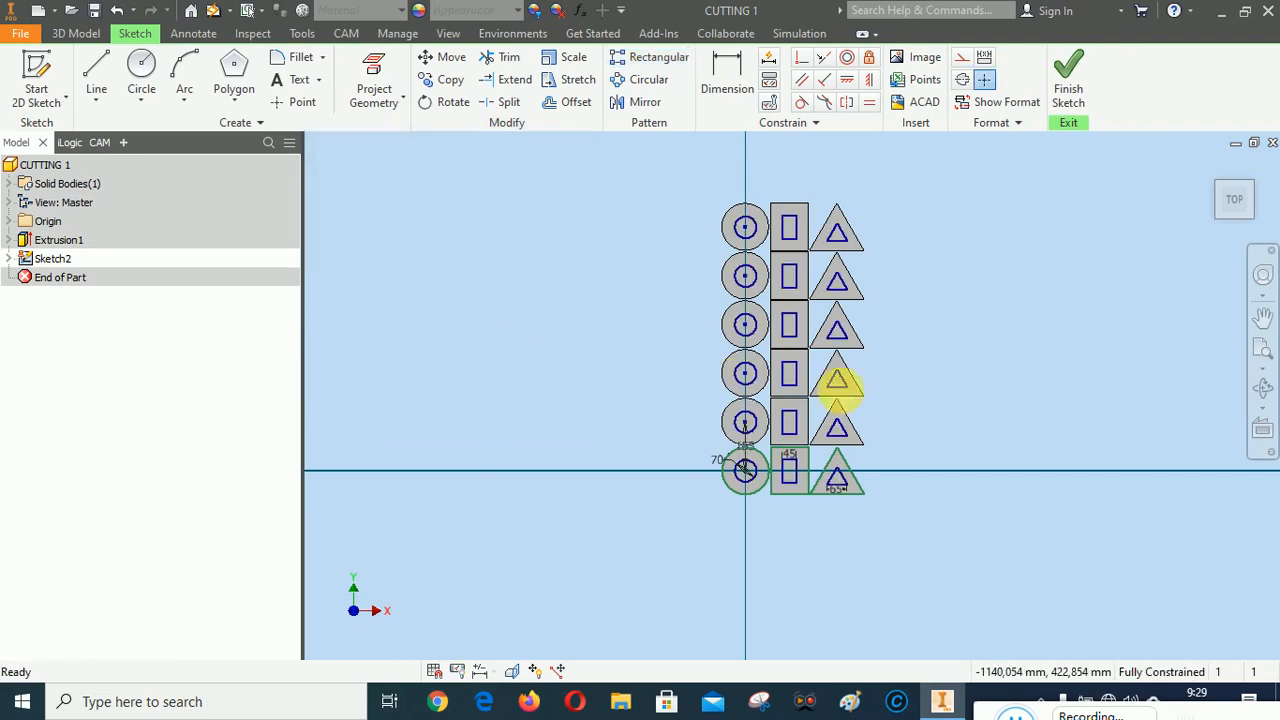
click(1068, 75)
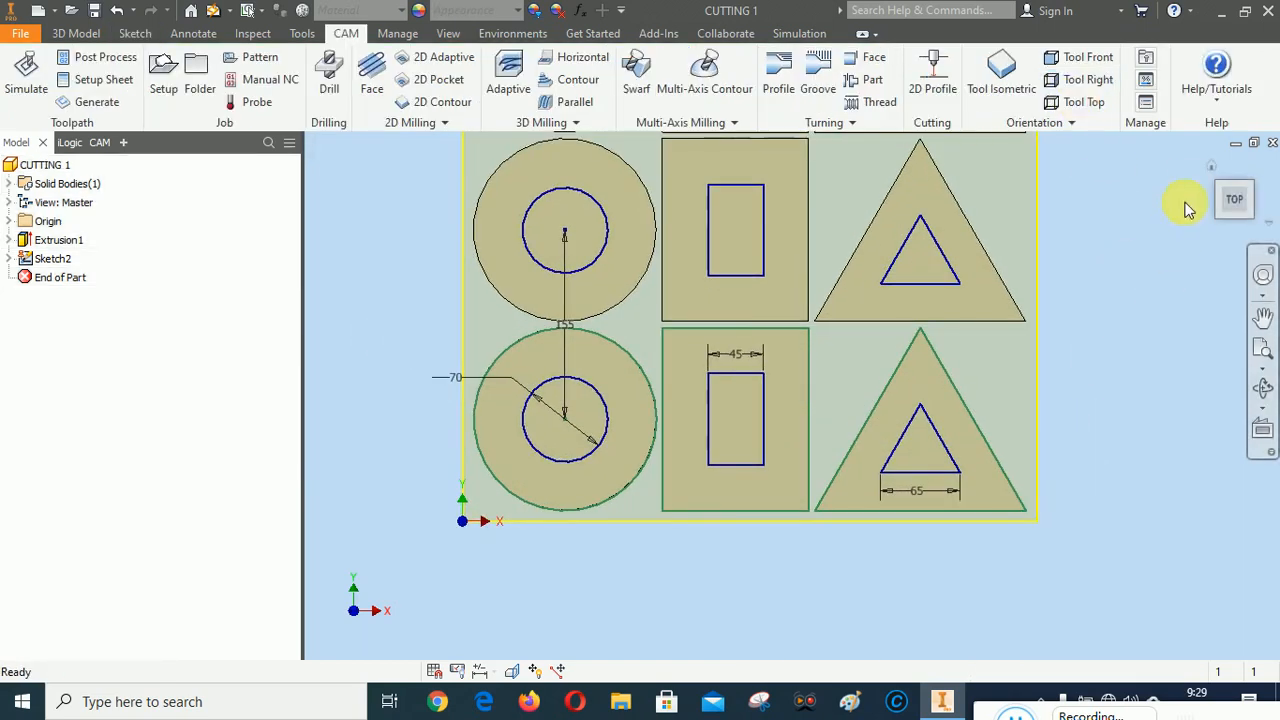
Start a cut extrusion from the home view with the inner circles of all six circle plates as profiles
click(1211, 166)
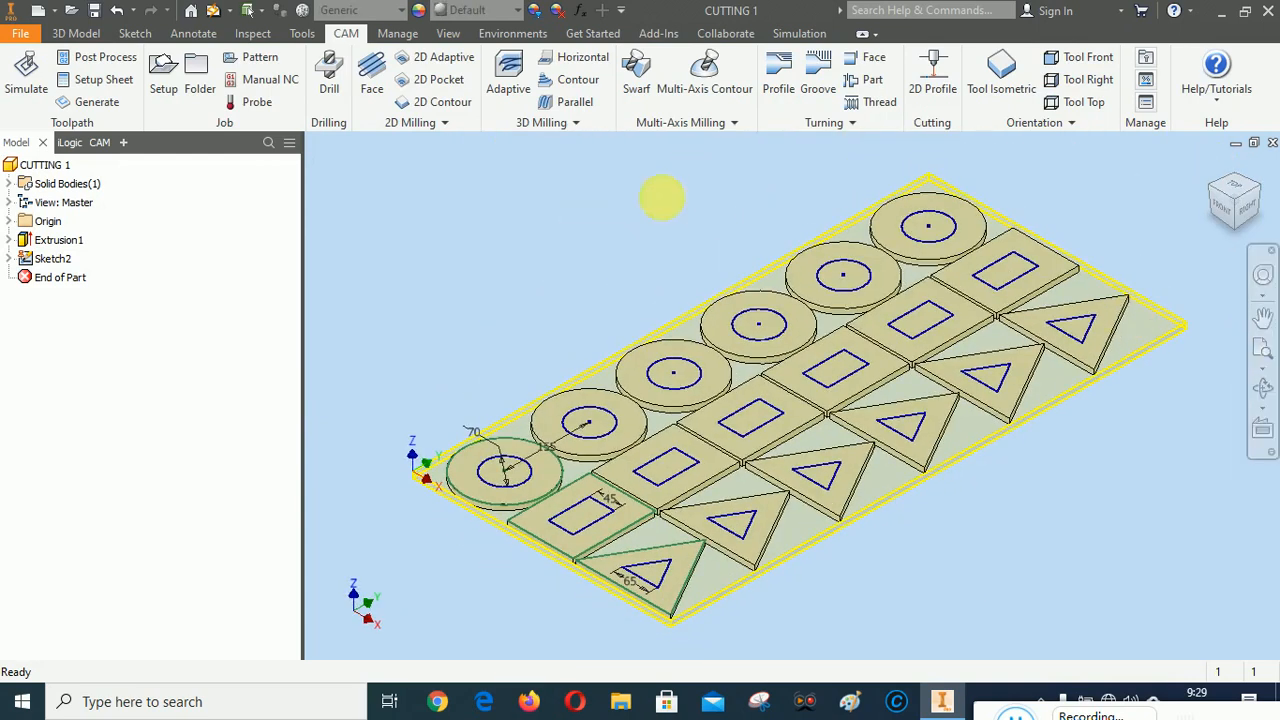
click(76, 33)
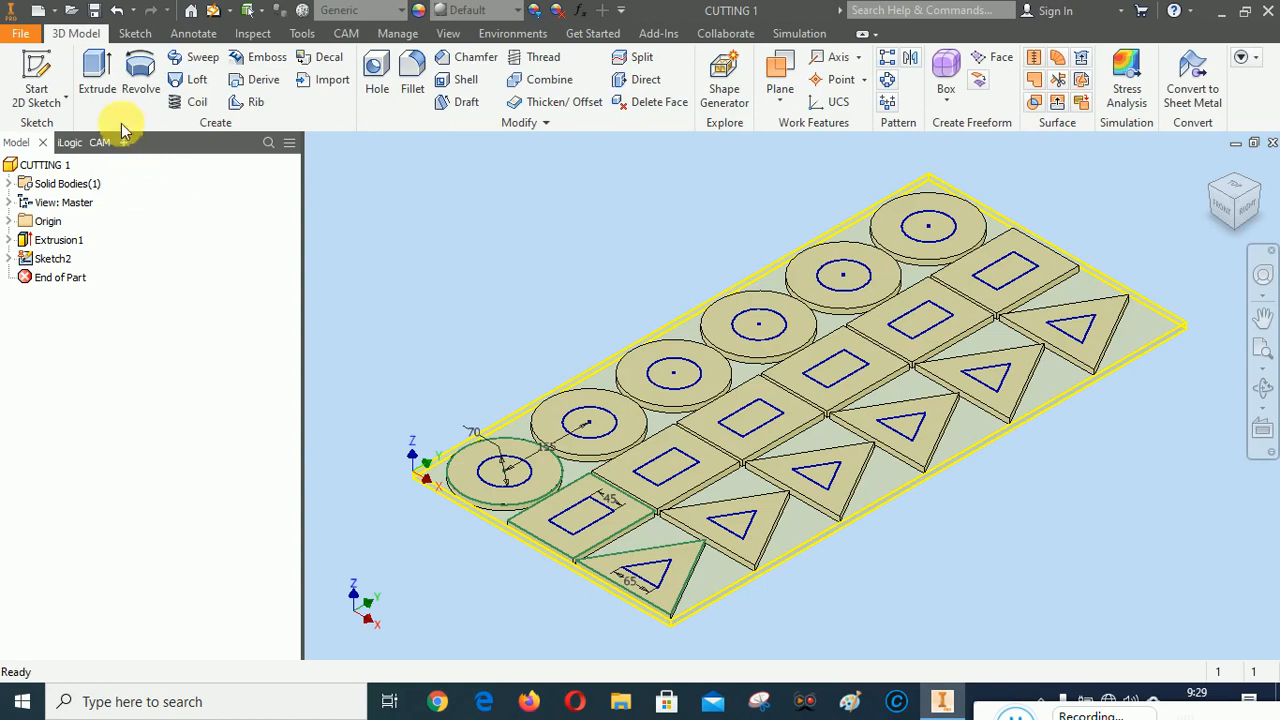
click(104, 75)
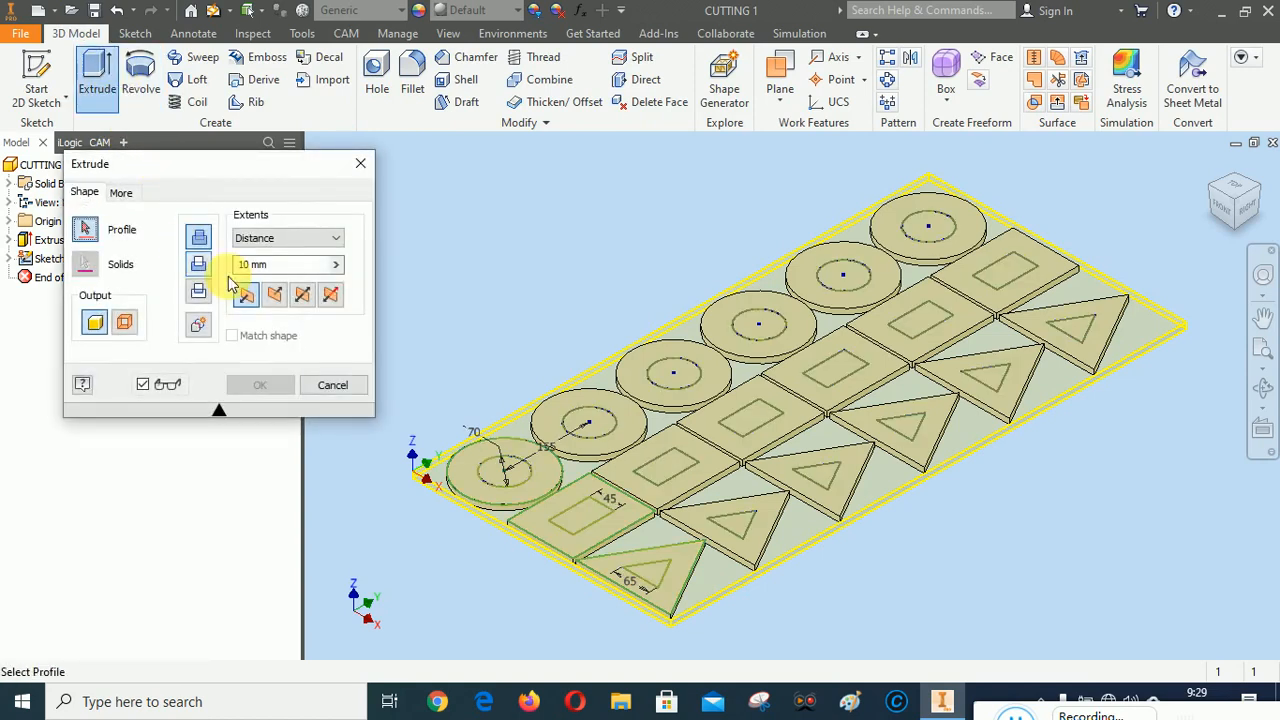
click(200, 268)
click(504, 466)
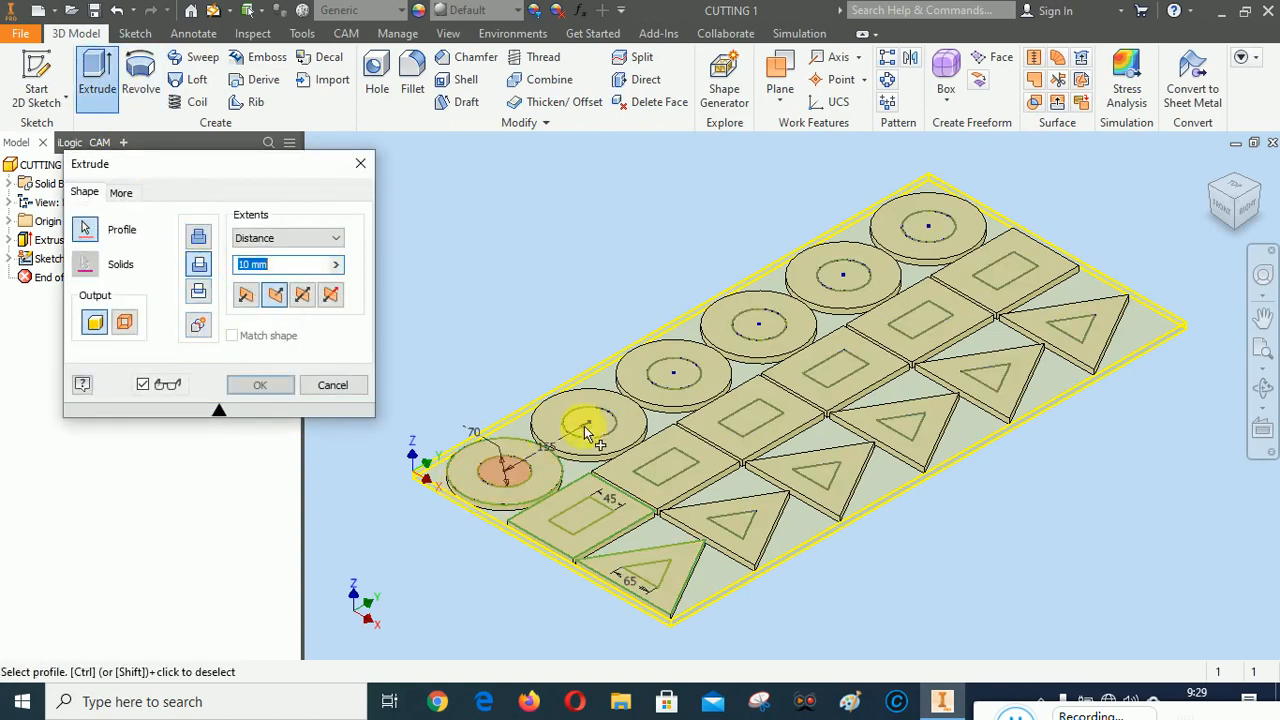
click(588, 422)
click(673, 373)
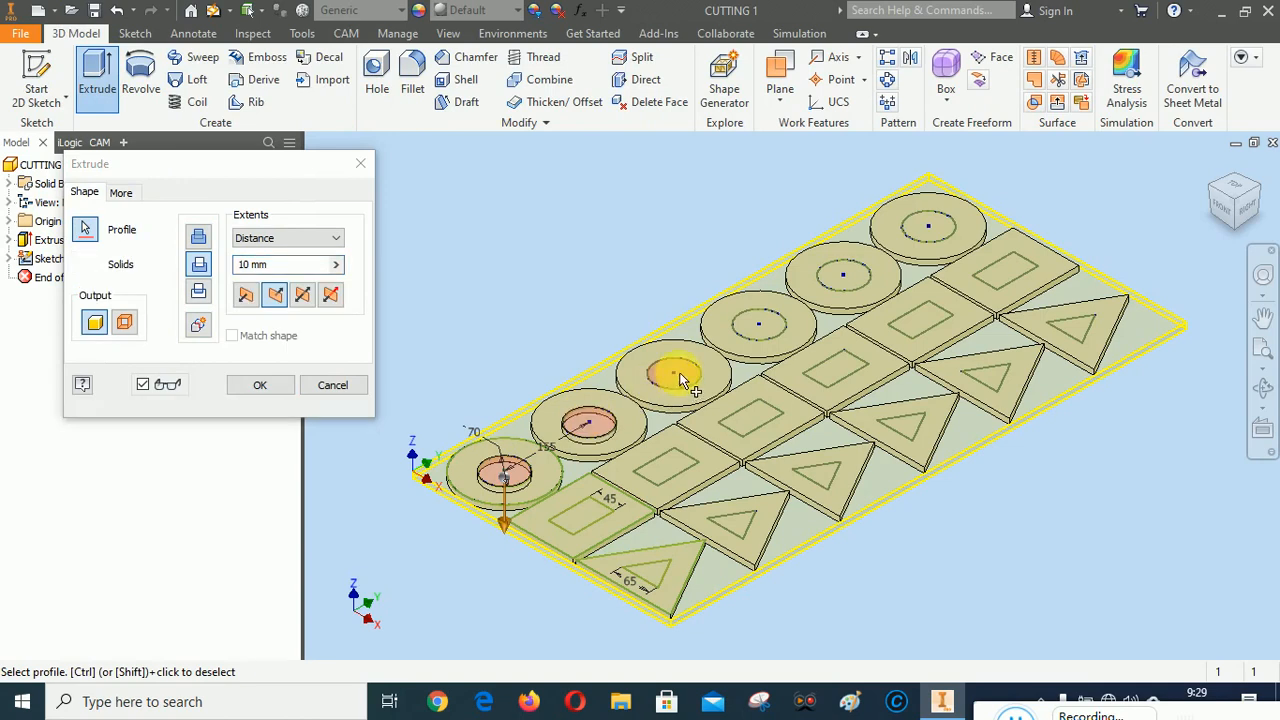
click(758, 323)
click(850, 280)
click(928, 230)
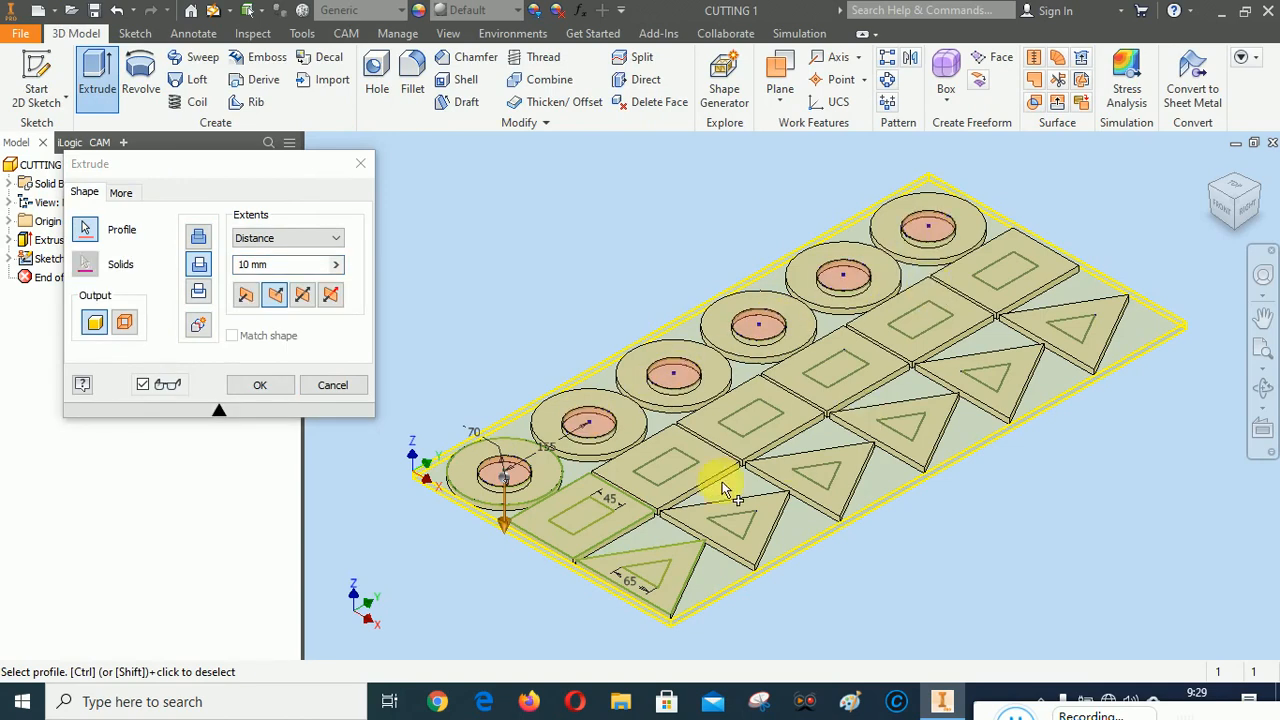
Add the inner rectangles of all six rectangle plates to the cut extrusion's profiles
click(598, 517)
click(663, 465)
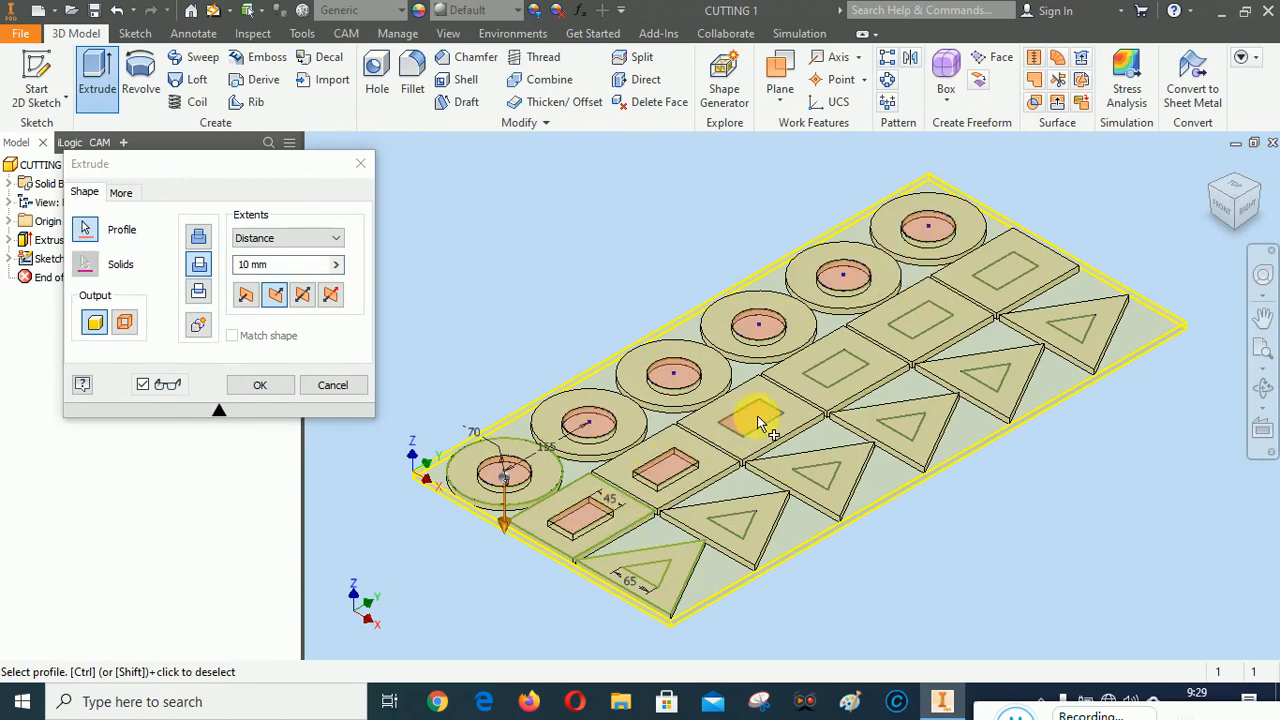
click(750, 418)
click(838, 366)
click(915, 322)
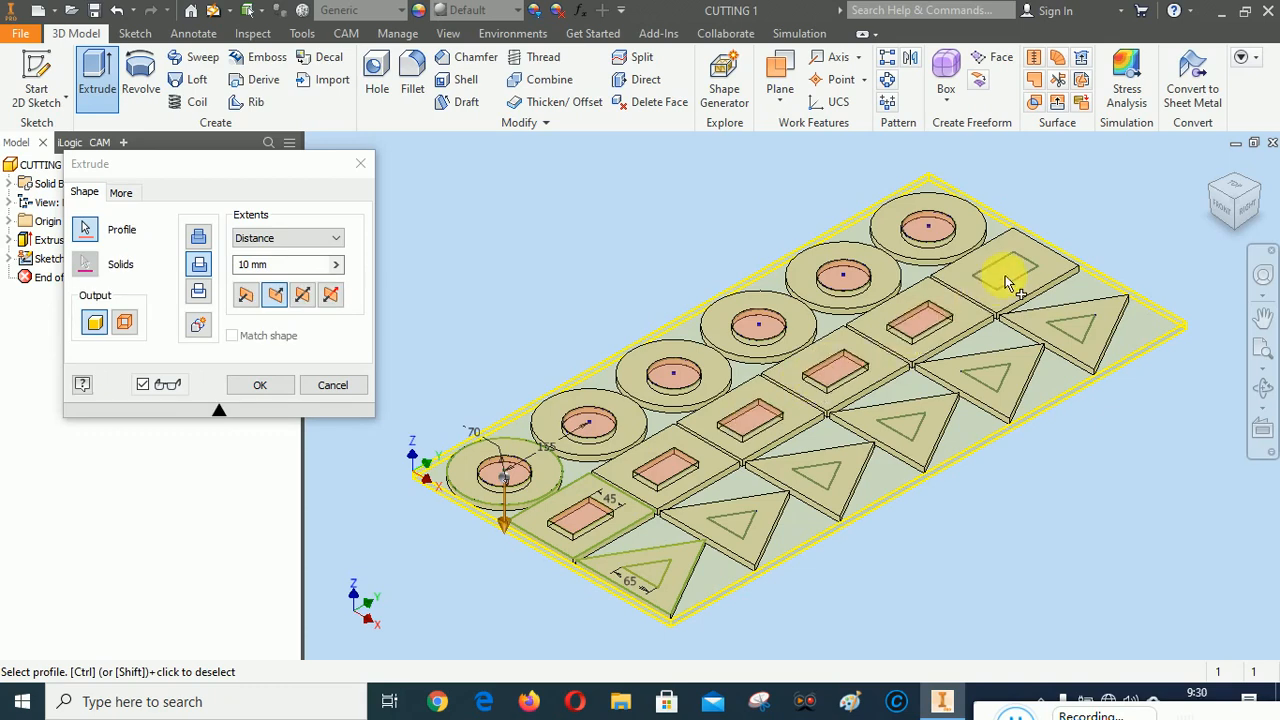
click(1005, 272)
Add the inner triangles of all six triangle plates to the cut extrusion's profiles
click(651, 568)
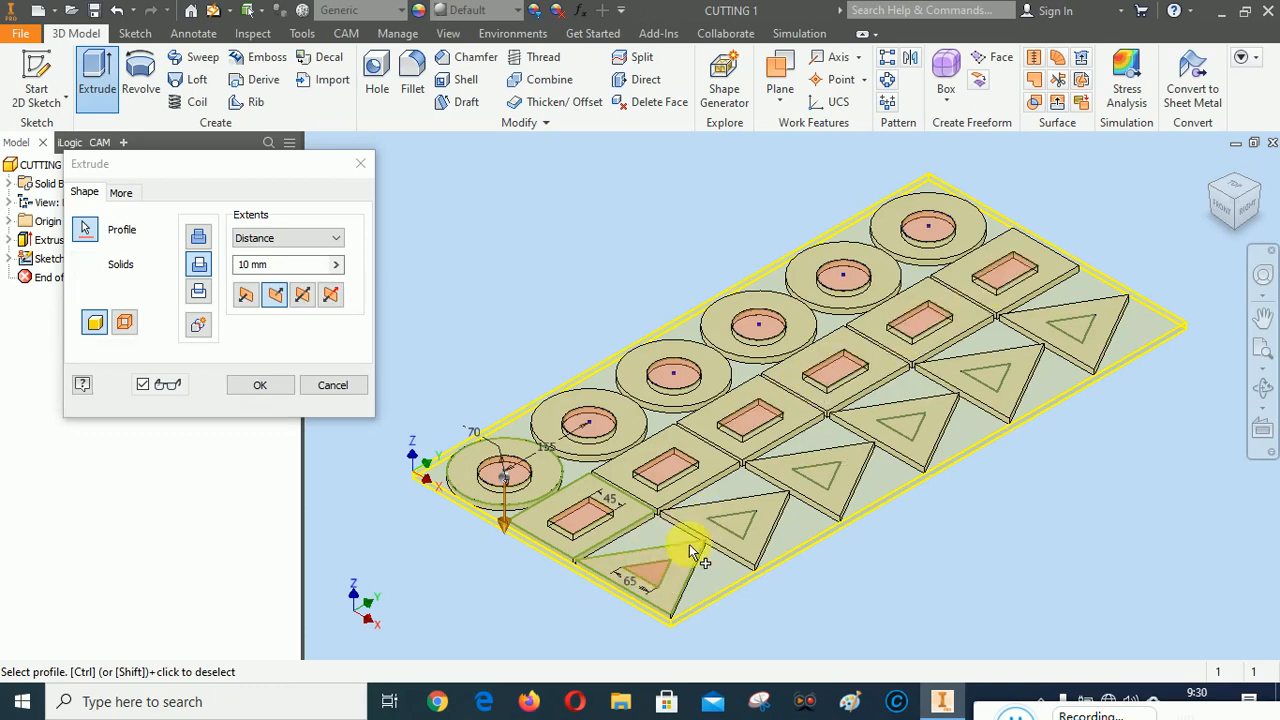
click(745, 521)
click(831, 471)
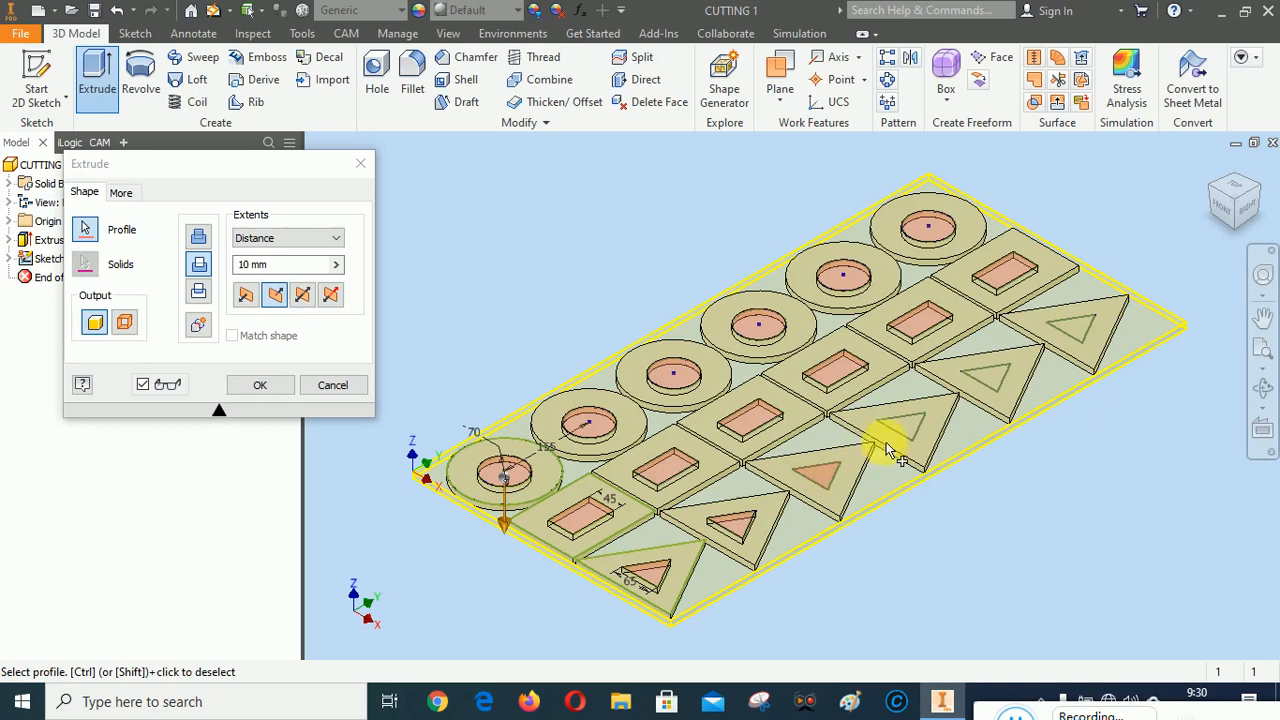
click(910, 432)
click(1000, 372)
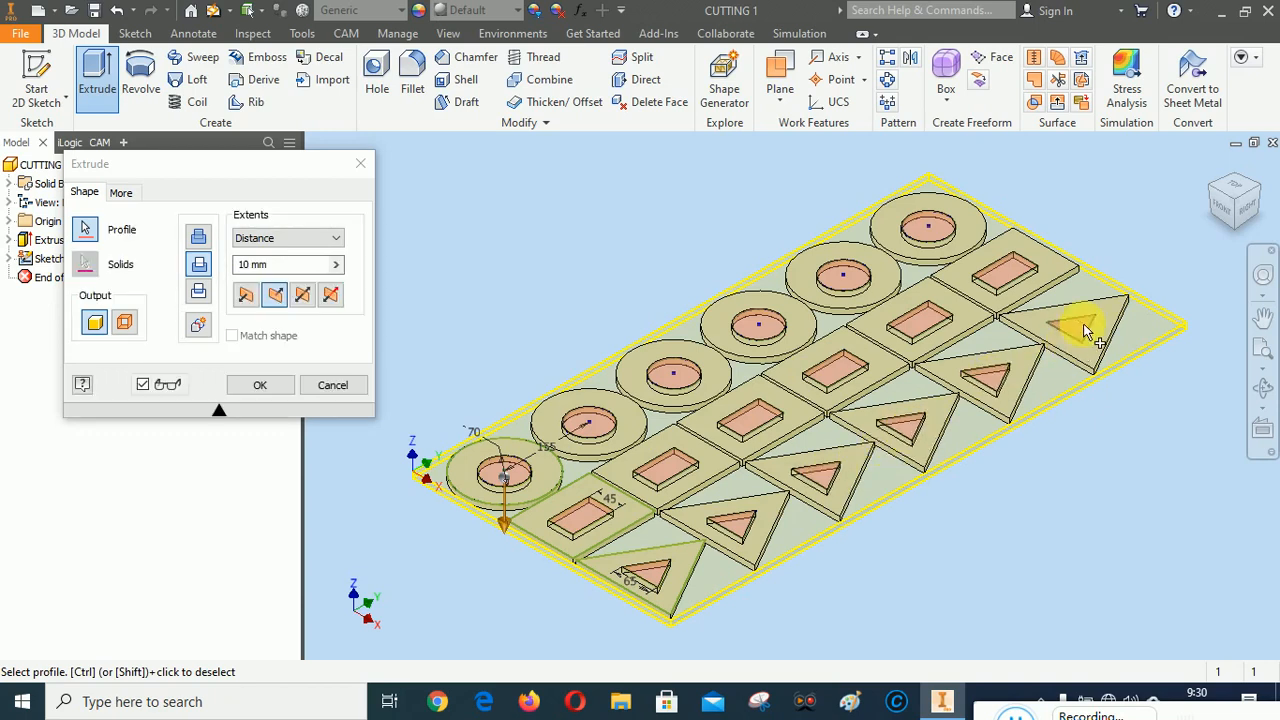
click(1082, 325)
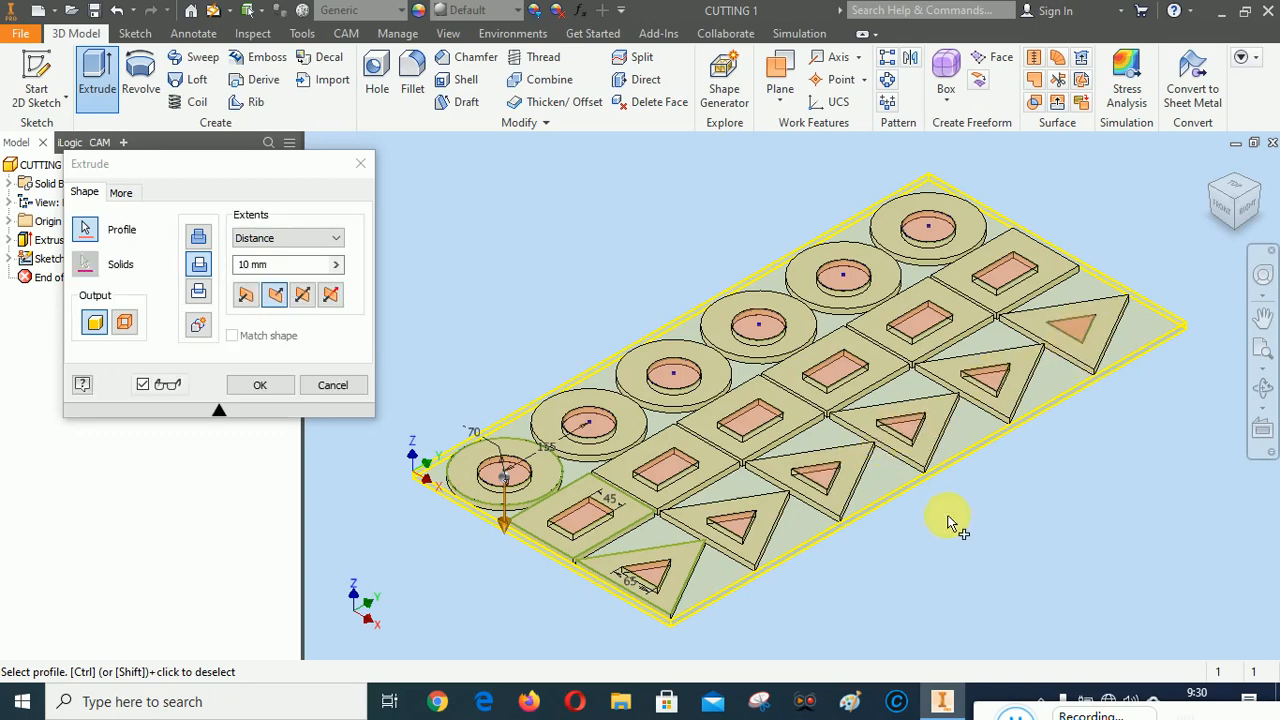
Change the cut's extents from a fixed distance to cut through the plates and complete the extrusion
click(285, 238)
click(268, 304)
click(264, 383)
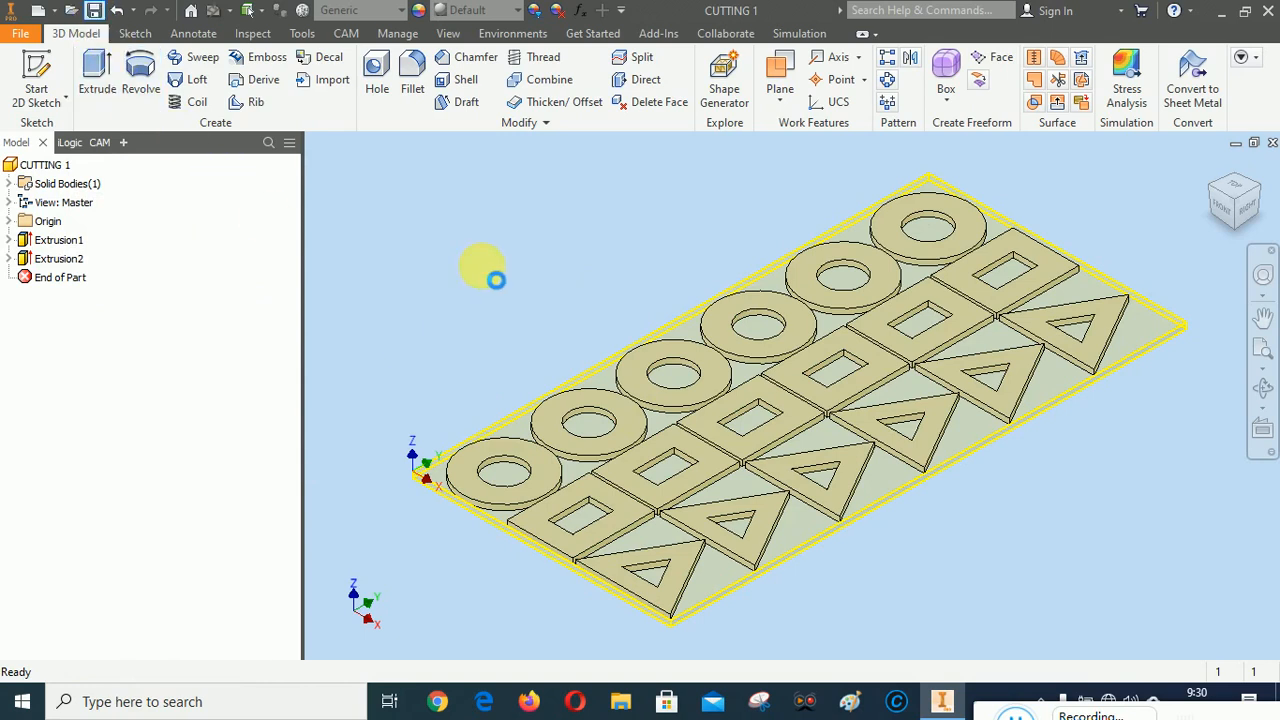
Open the existing 2D Profile operation under PLASMA CUTTING for editing, review its geometry, heights, passes and linking settings, and accept it to regenerate the toolpath
click(99, 142)
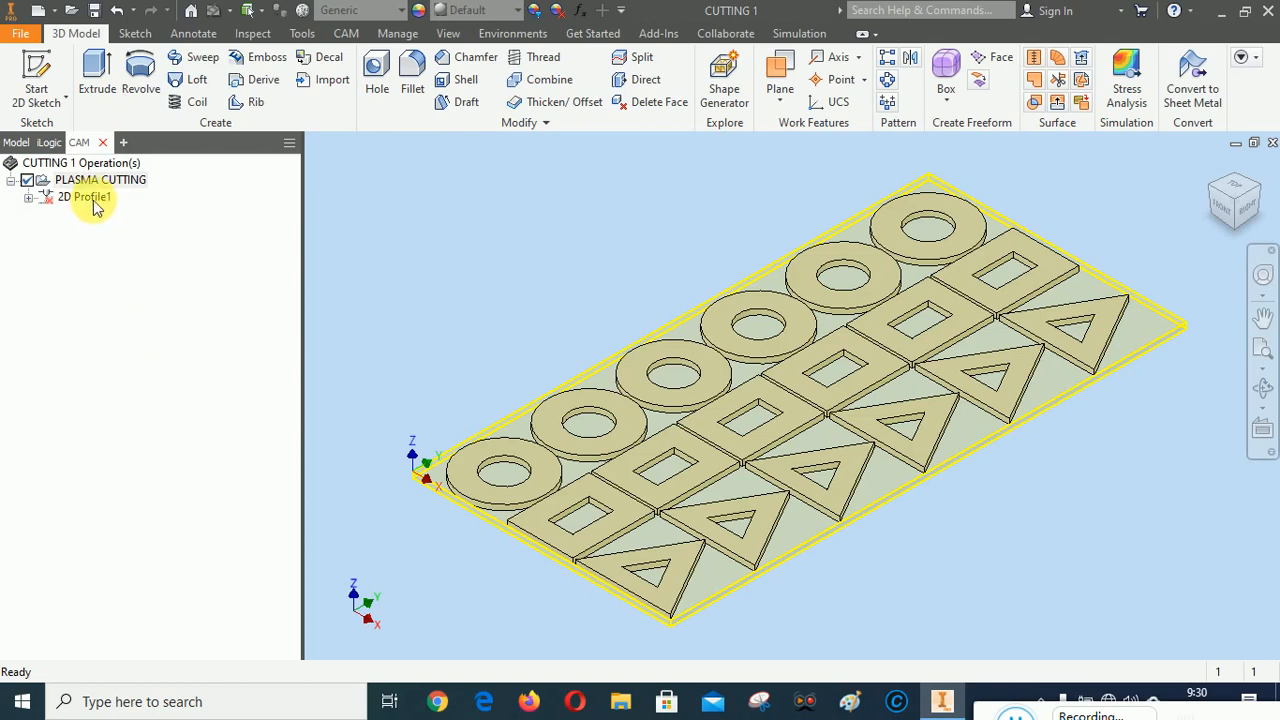
right_click(93, 200)
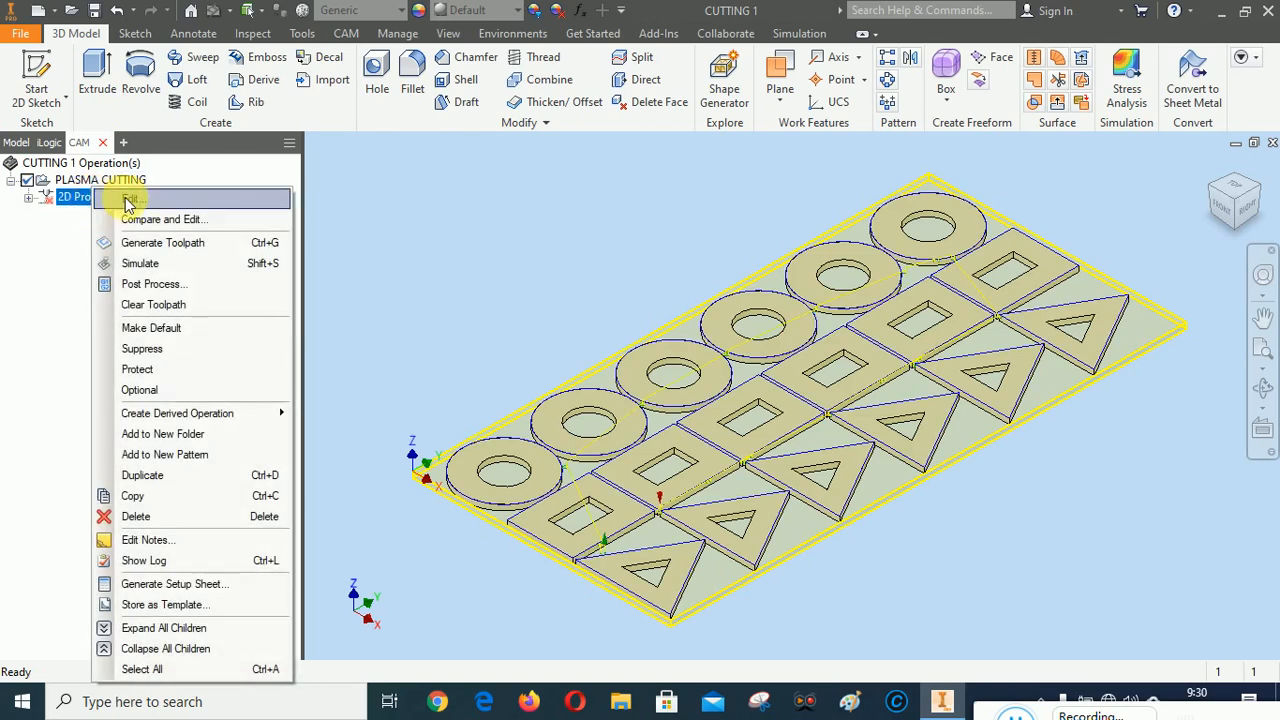
click(134, 200)
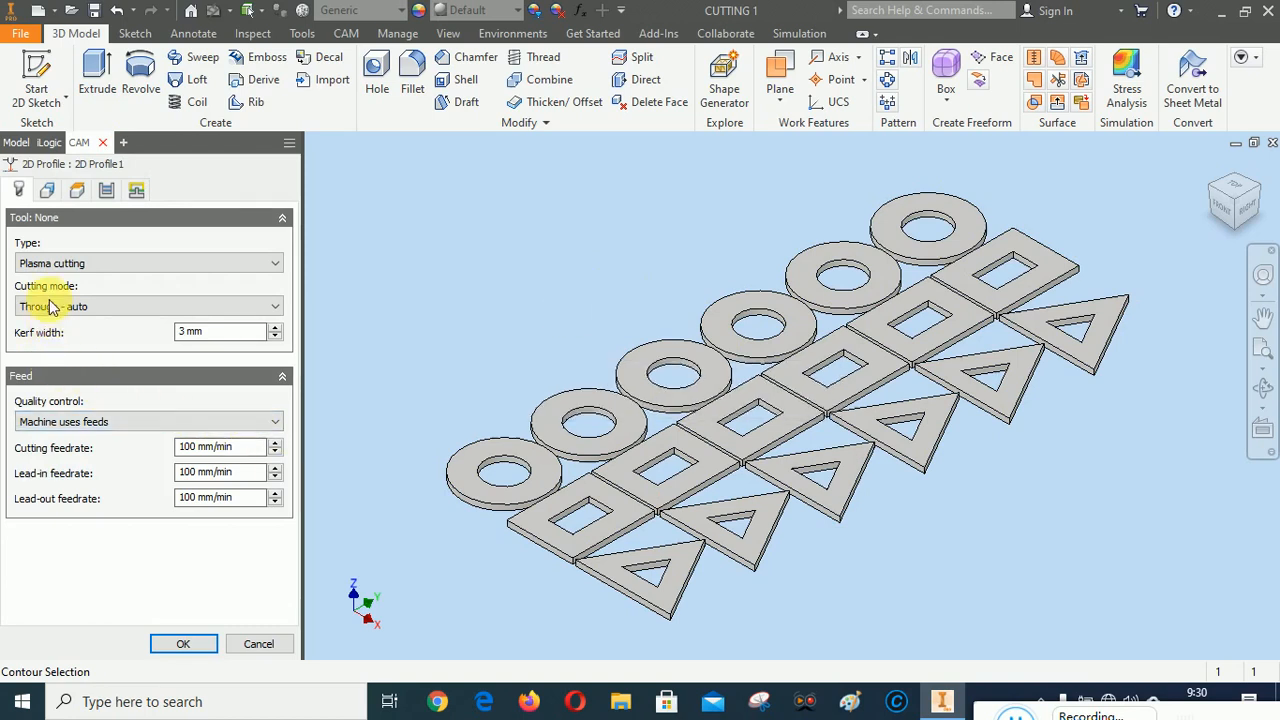
click(49, 191)
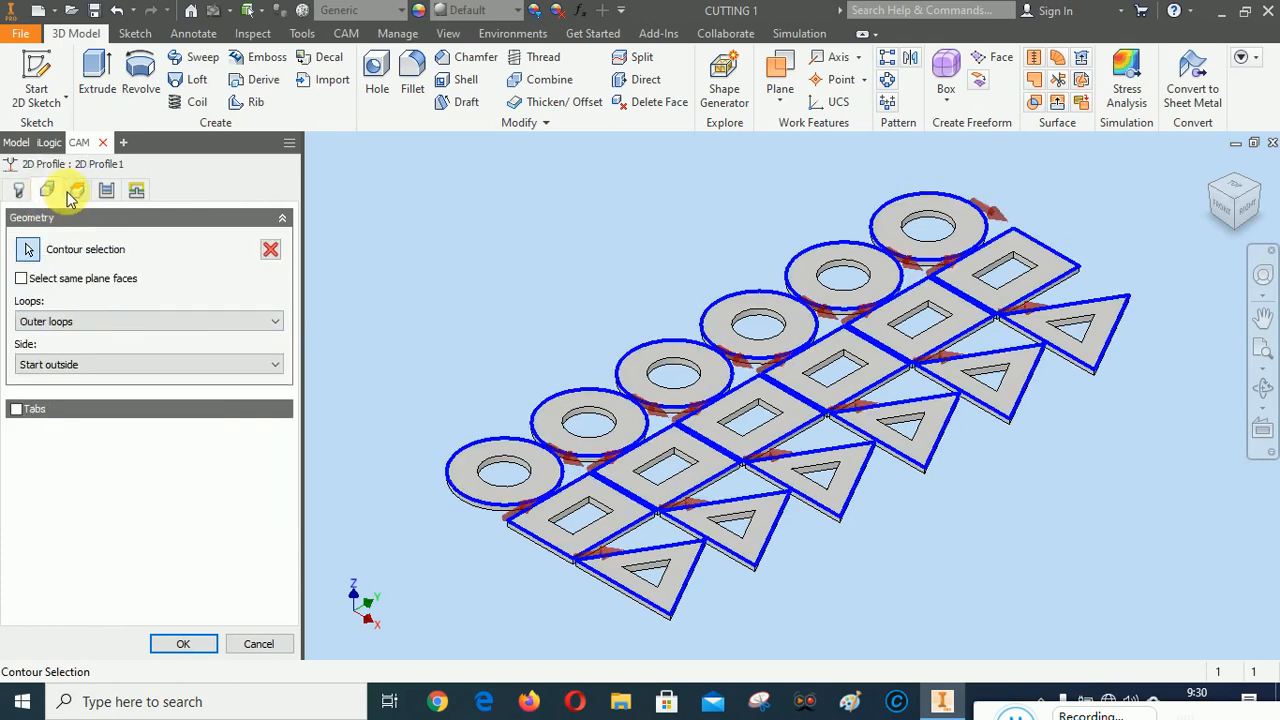
click(80, 193)
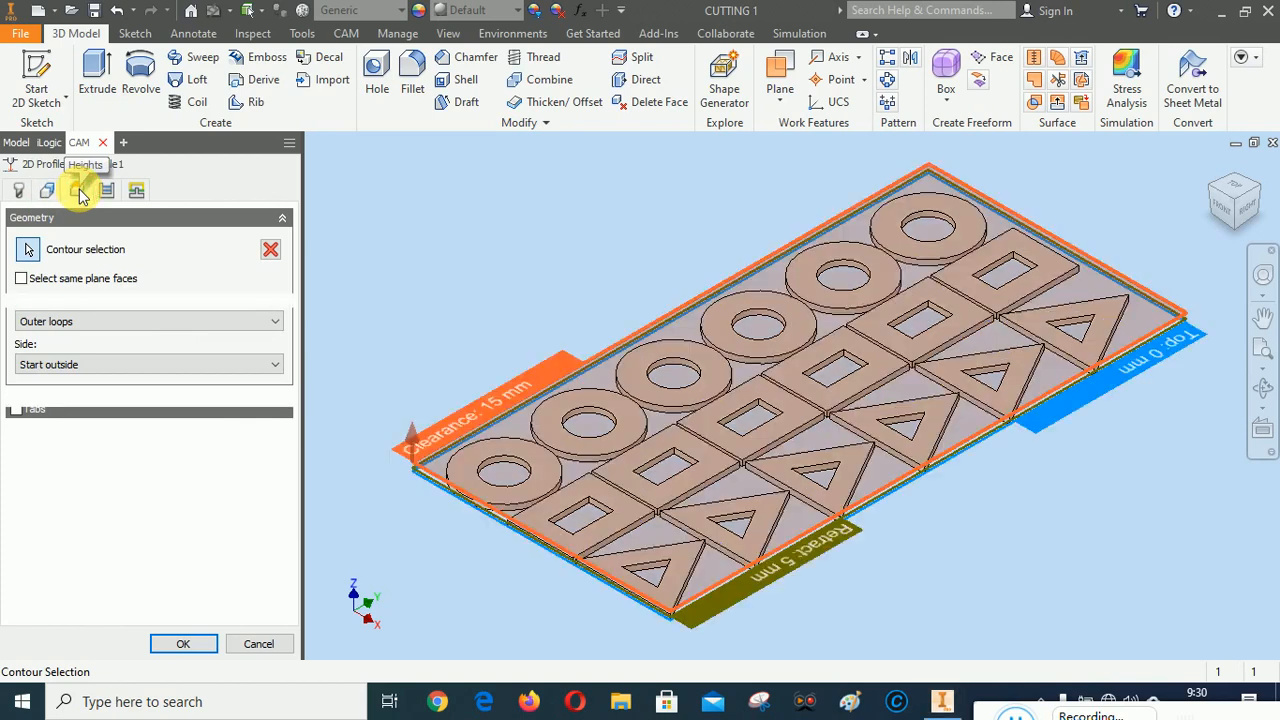
click(108, 191)
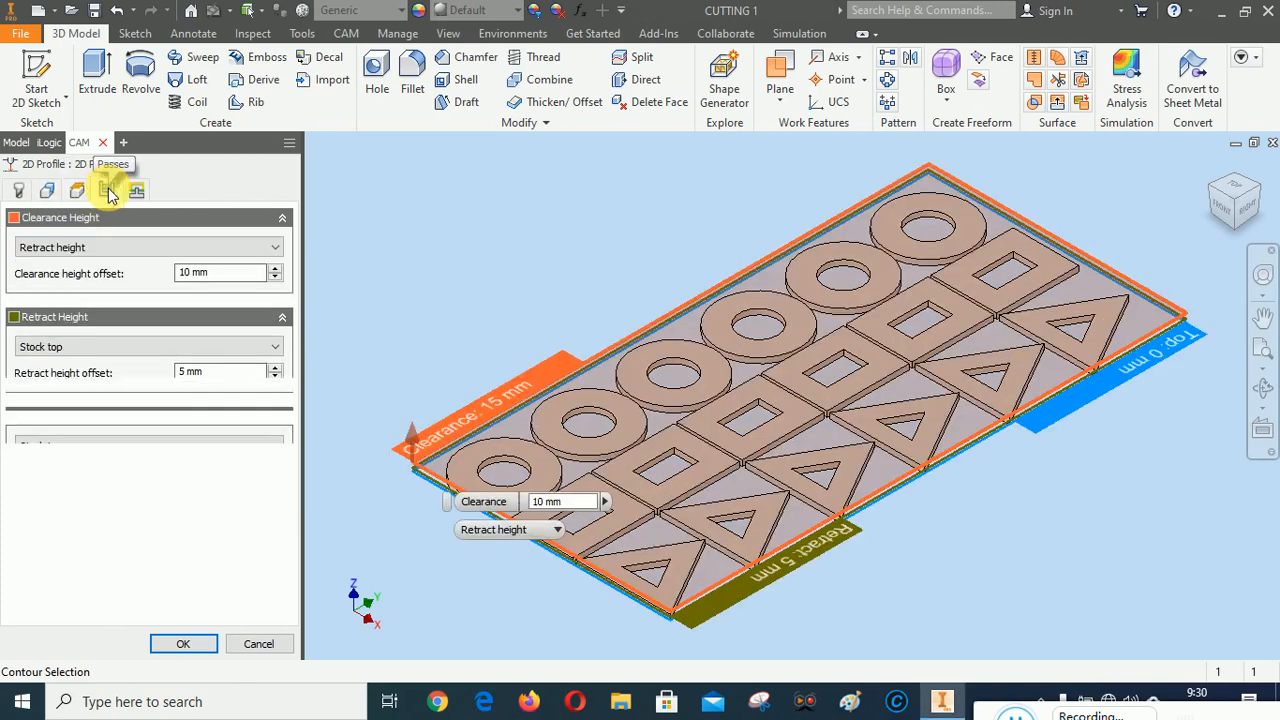
click(138, 192)
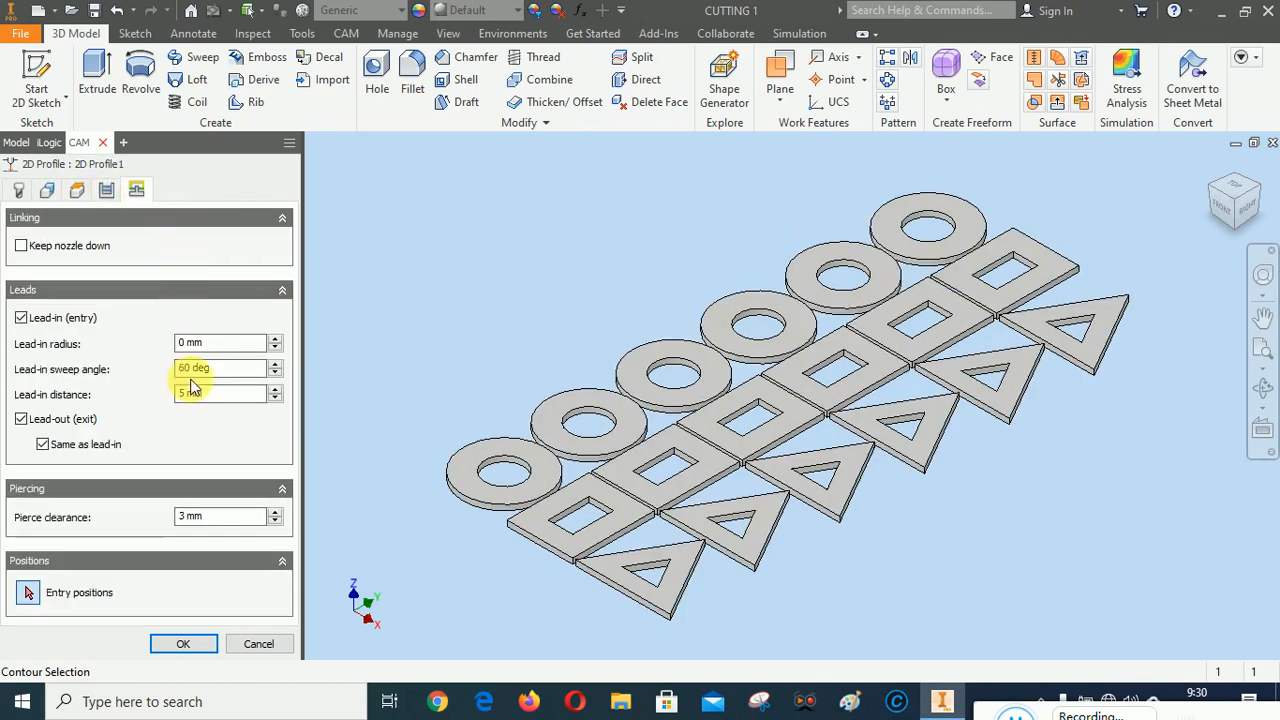
click(186, 644)
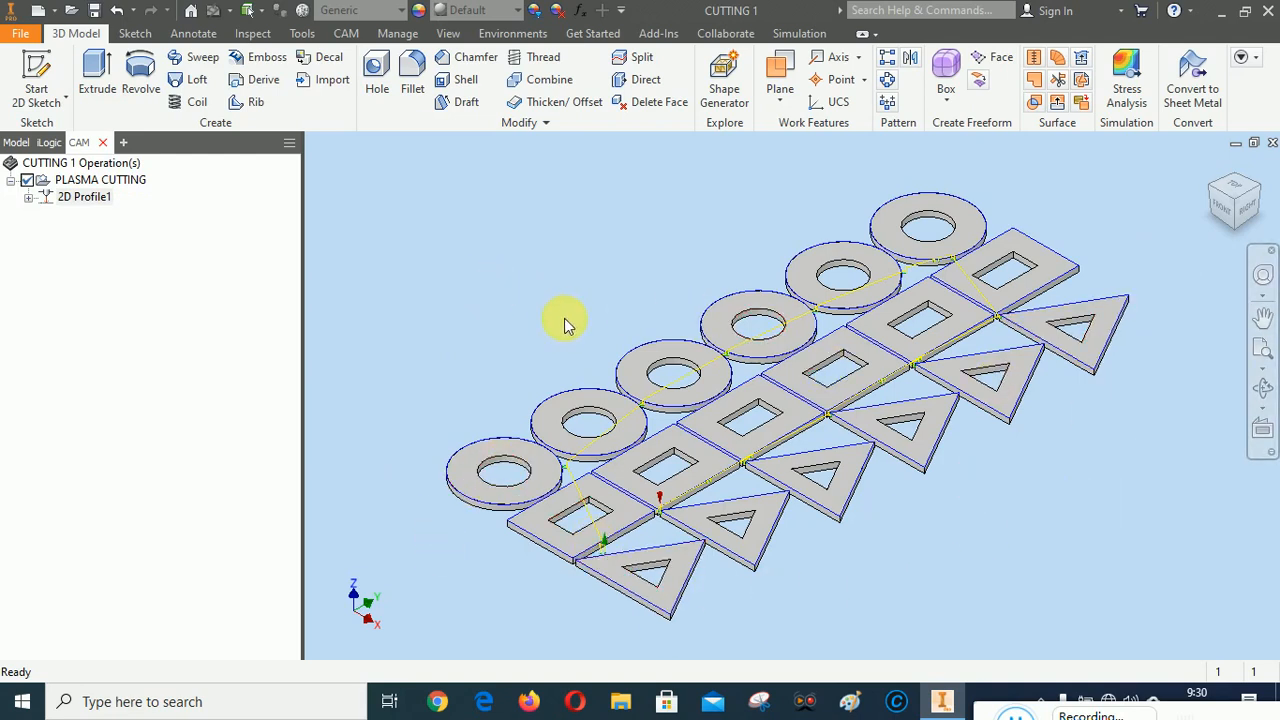
Start a second 2D Profile operation using plasma cutting with a kerf width of 3 mm
click(346, 33)
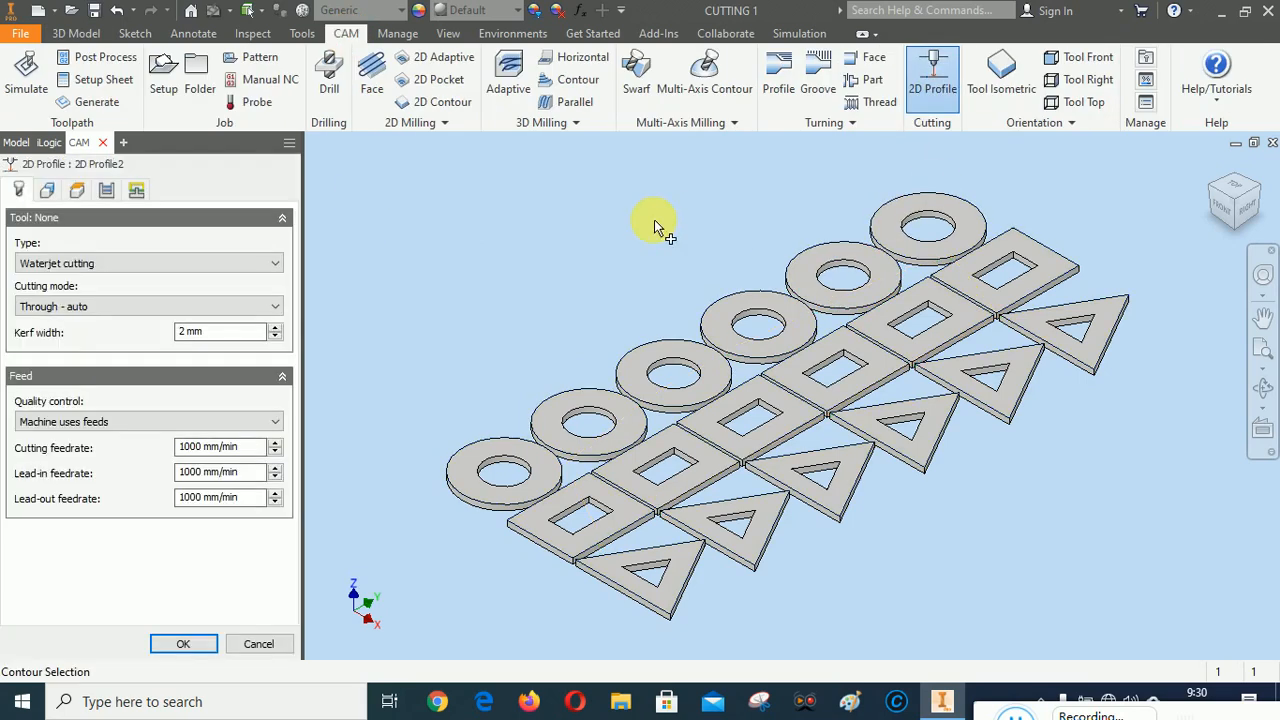
click(130, 263)
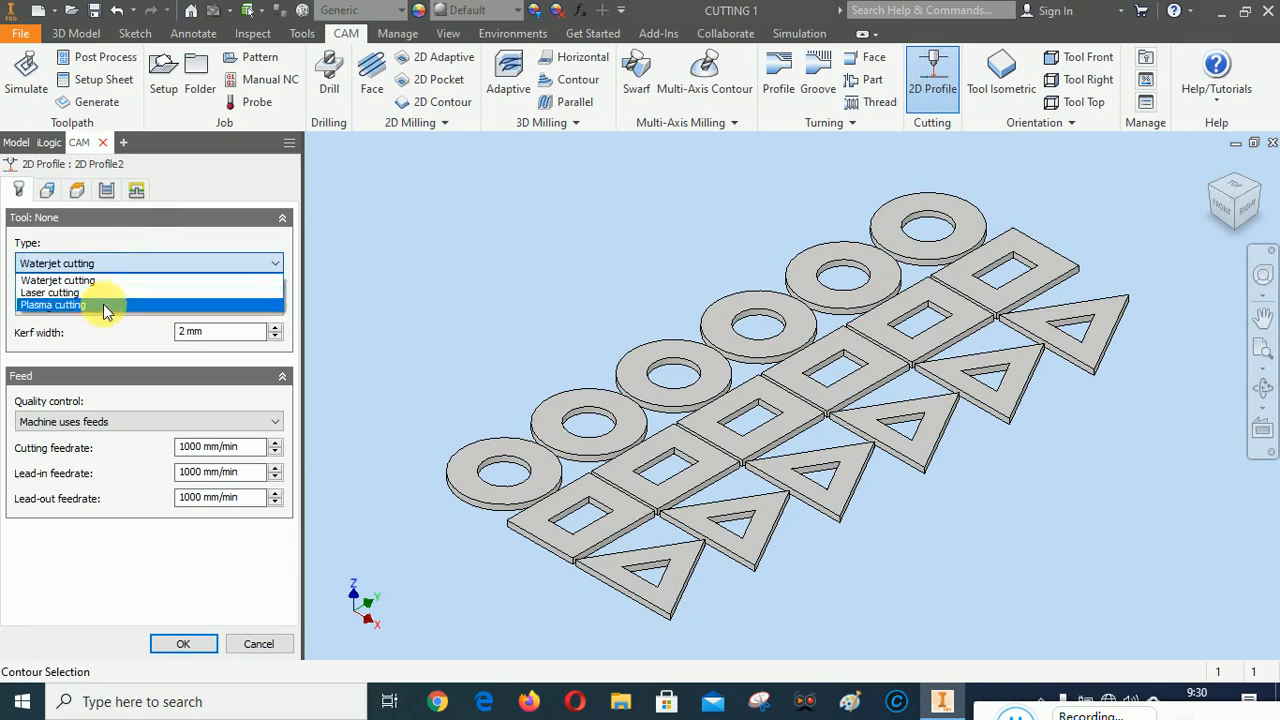
click(103, 304)
click(105, 308)
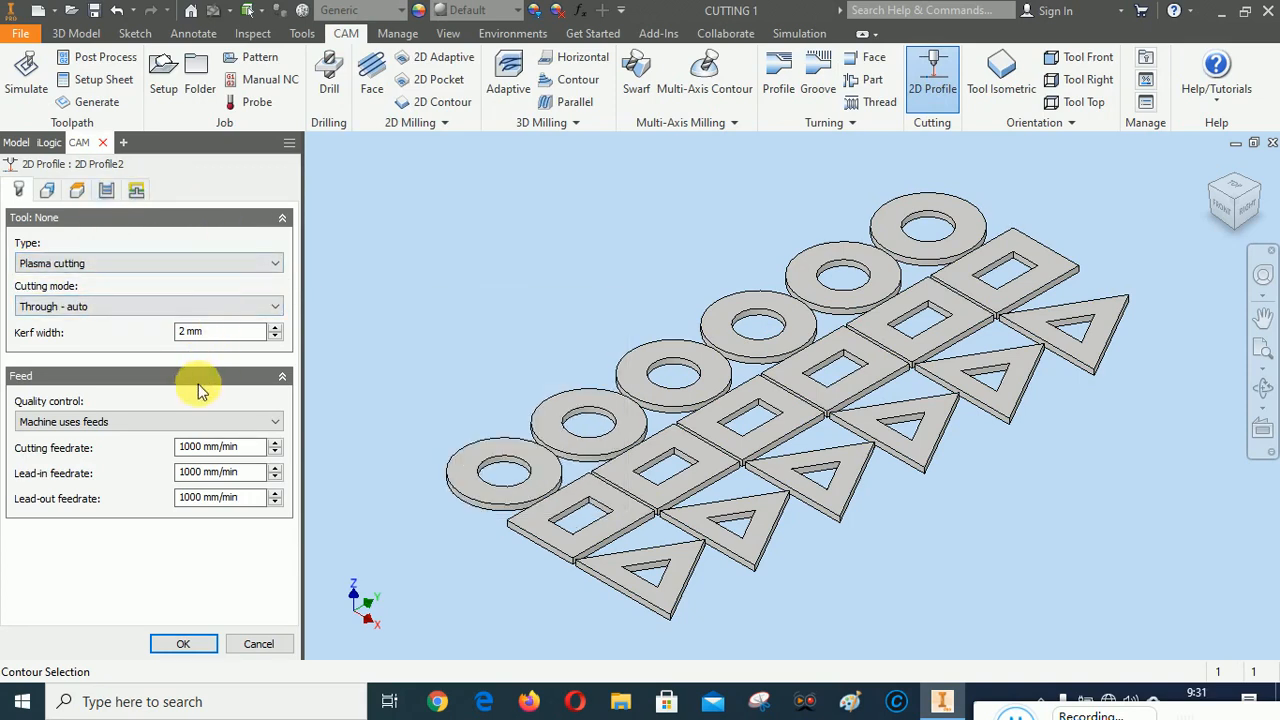
click(275, 328)
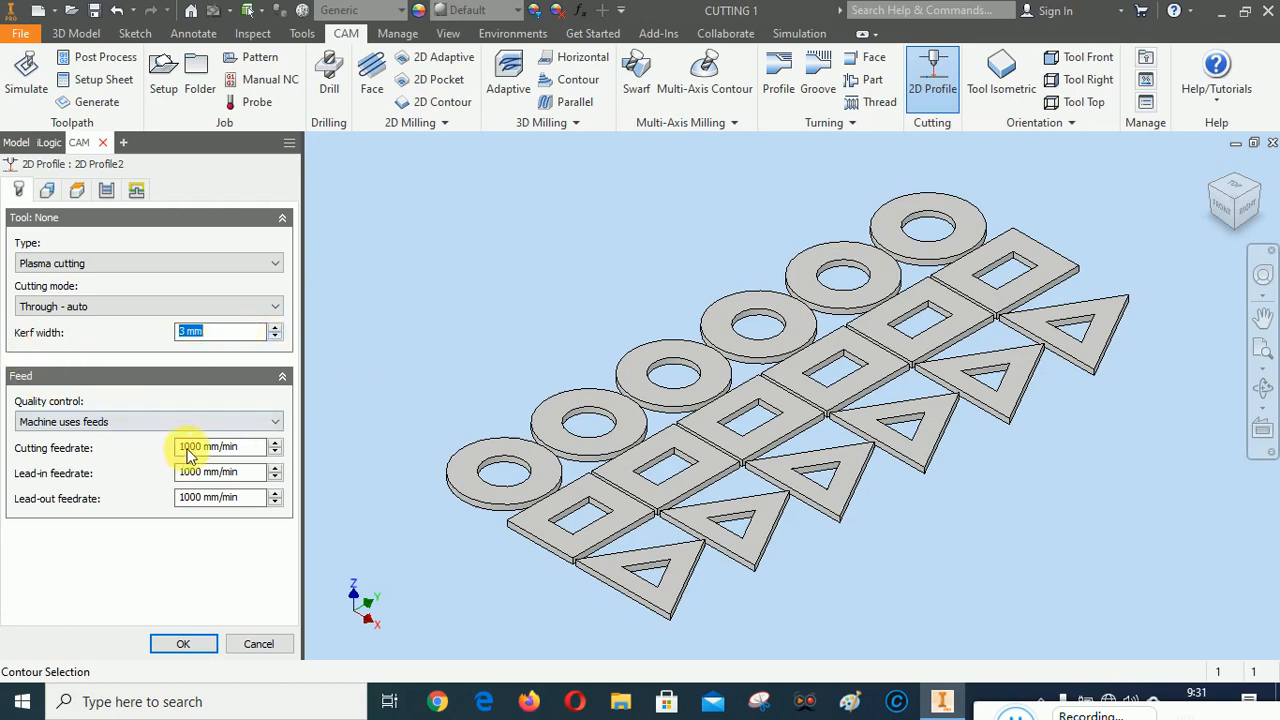
Set the new 2D Profile's cutting, lead-in and lead-out feedrates to 100 mm/min
drag(193, 452, 177, 474)
text(1)
click(193, 482)
text(1)
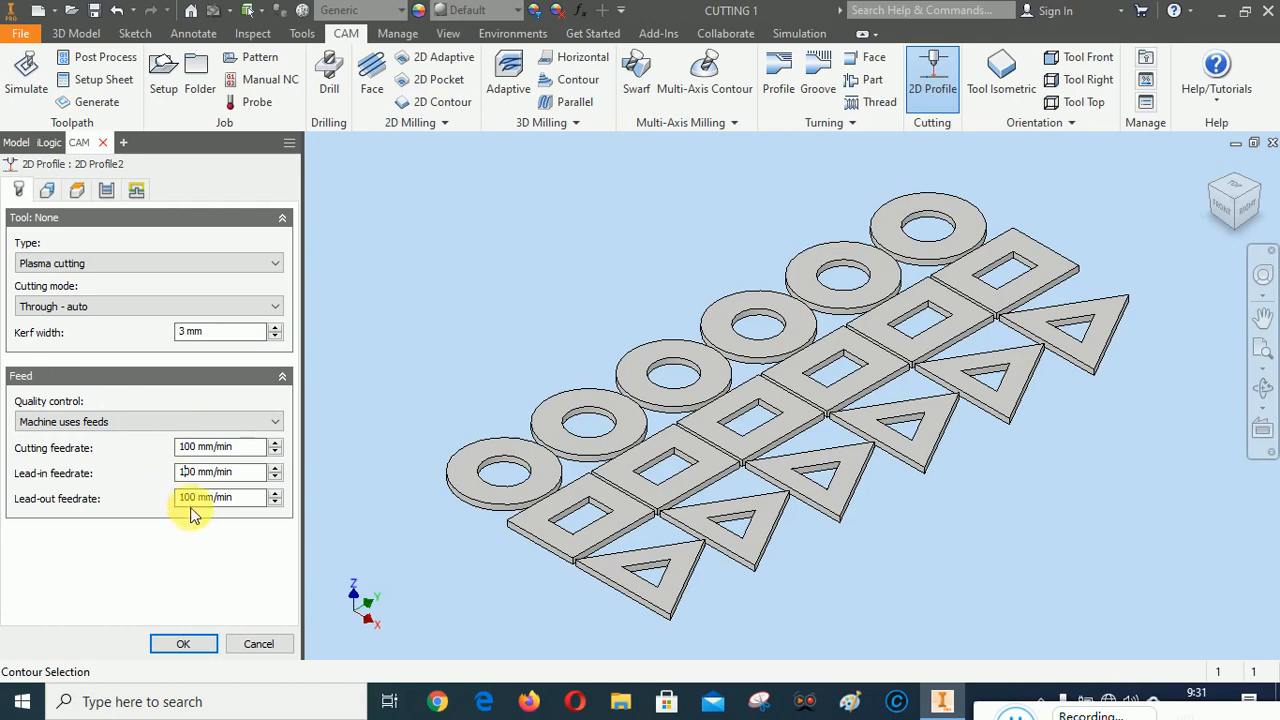
Set the new operation's geometry to inner loops with the side set to Start inside
click(46, 190)
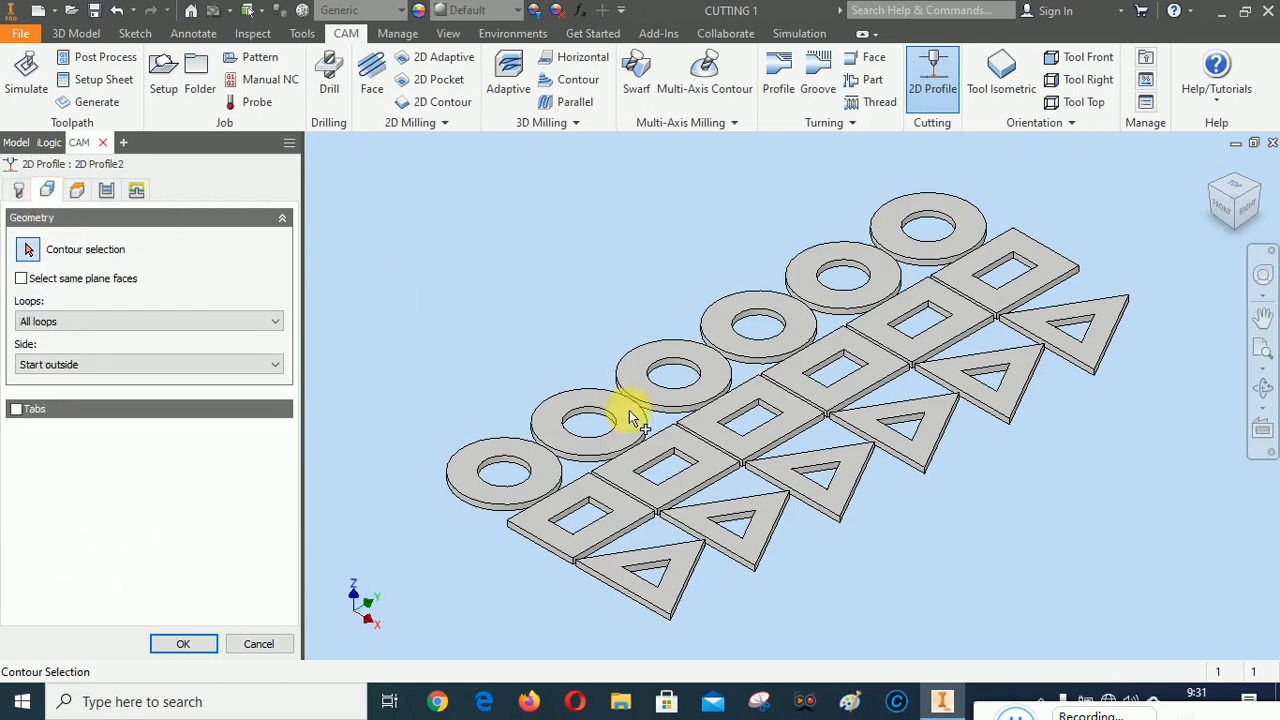
click(541, 476)
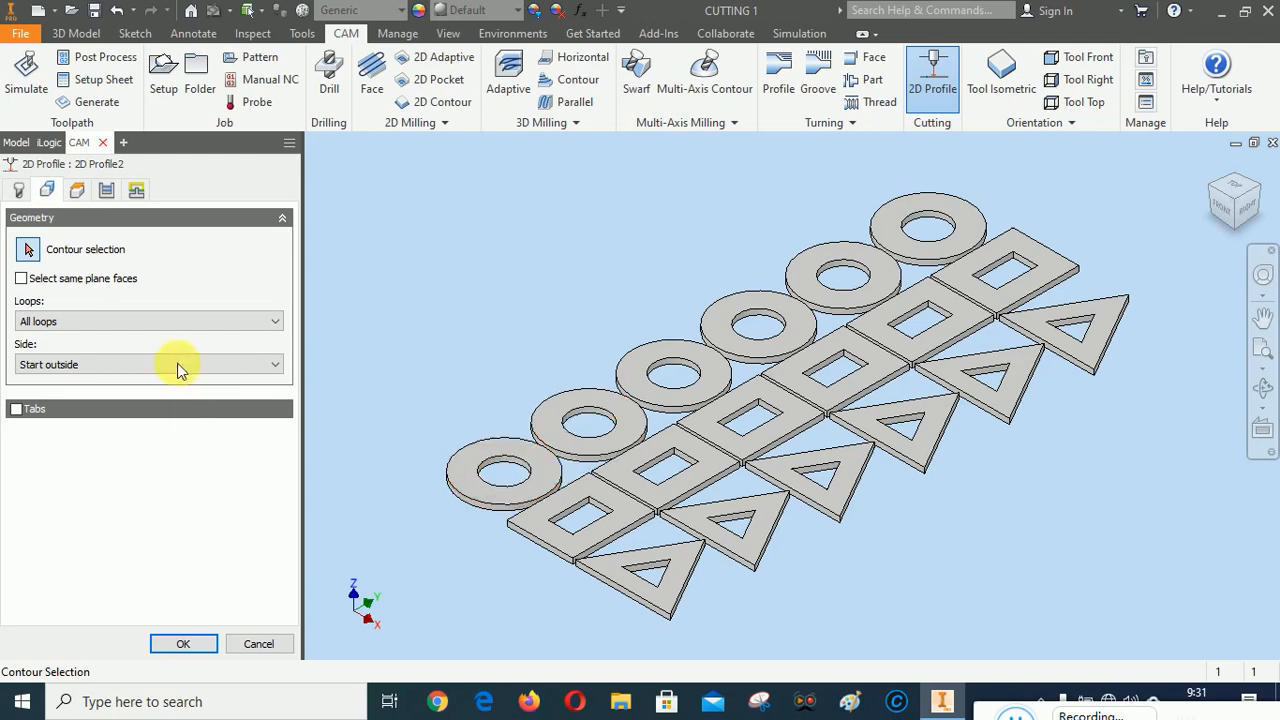
click(112, 322)
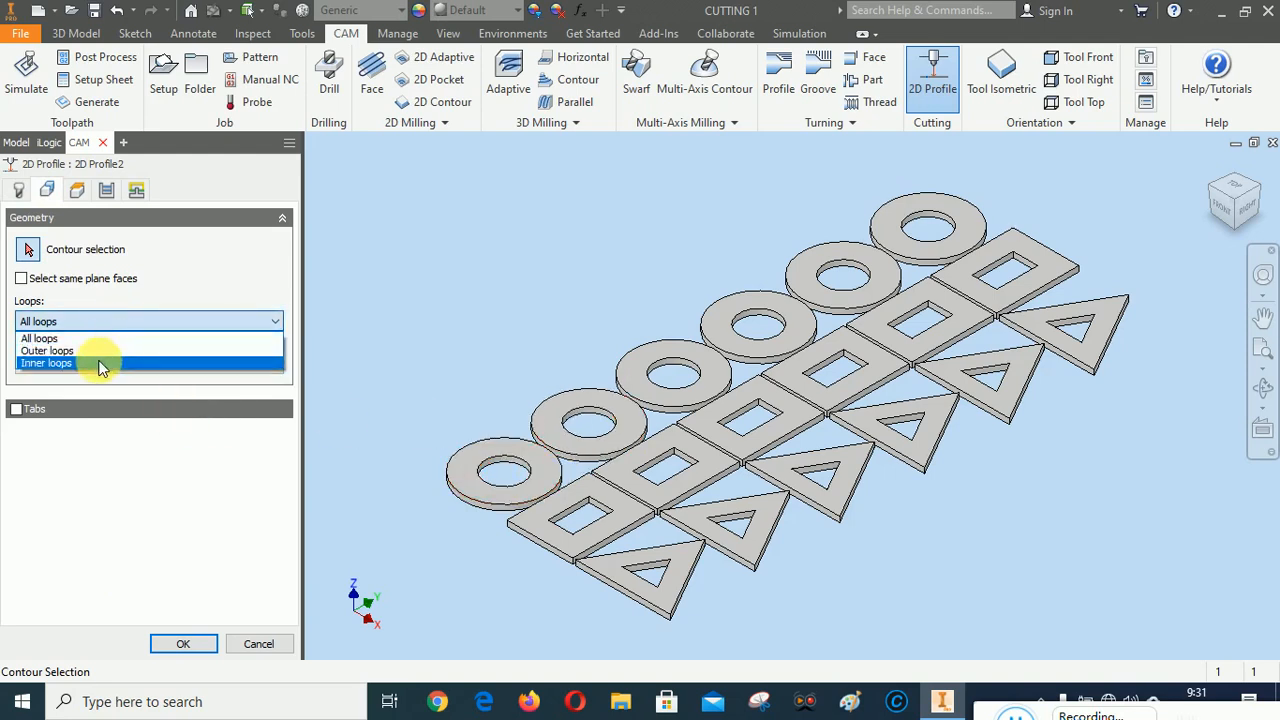
click(100, 363)
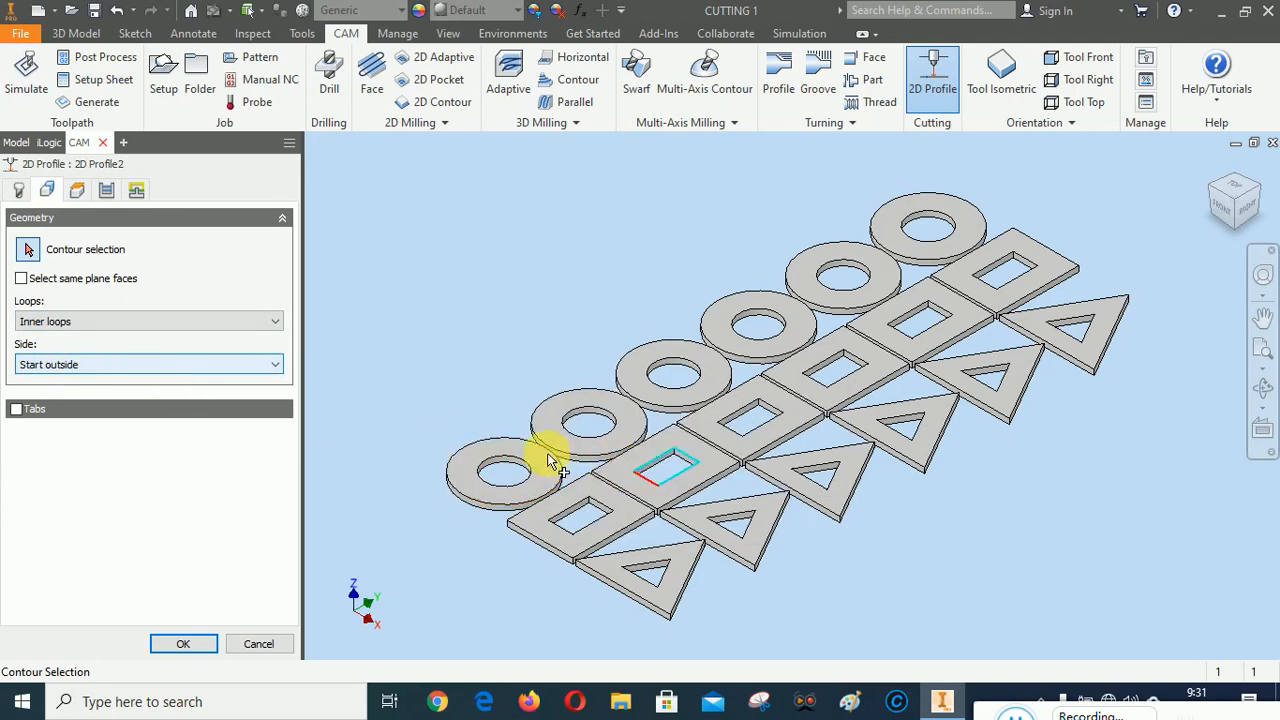
click(513, 458)
click(127, 364)
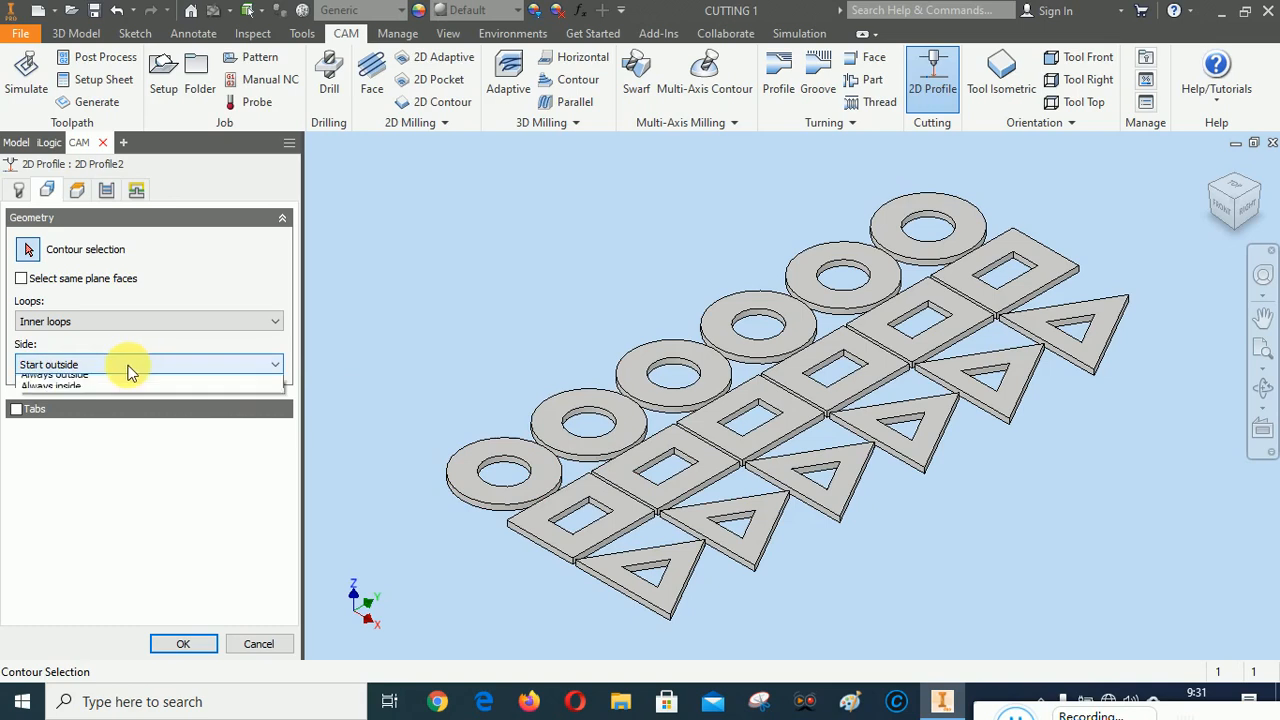
click(100, 394)
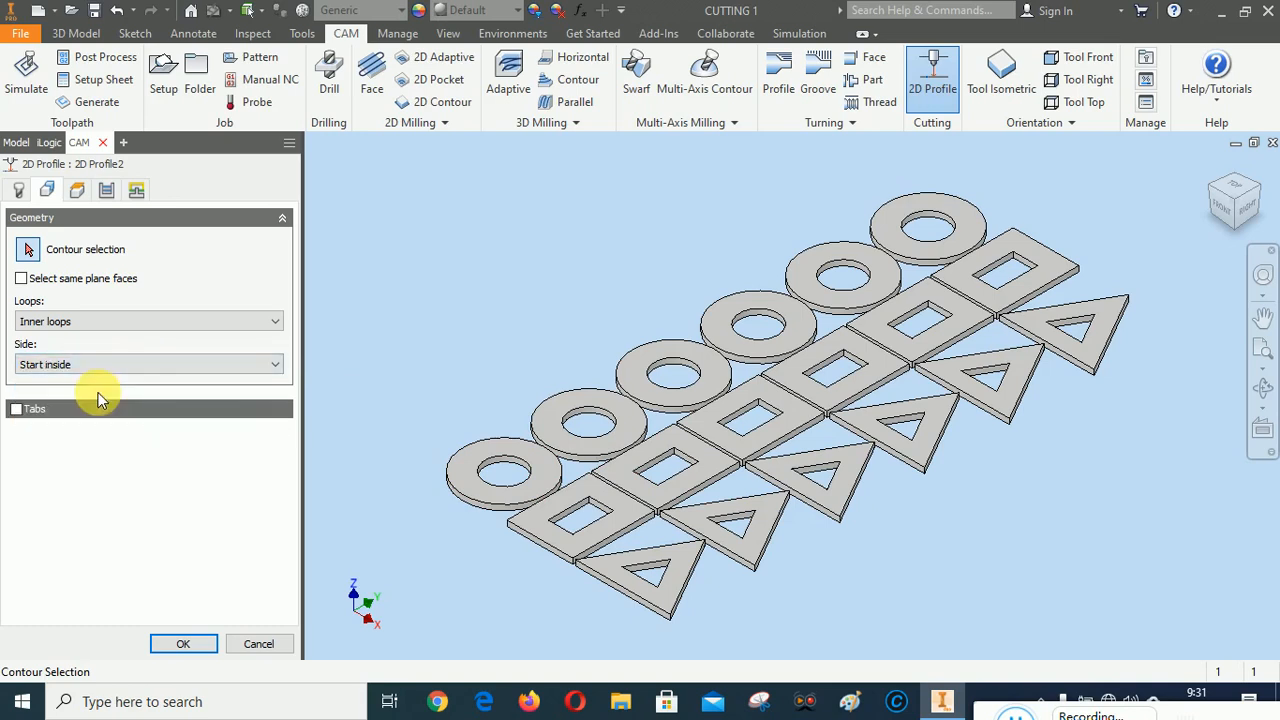
Select the inner circular edges of all six circle plates as cutting contours
click(521, 465)
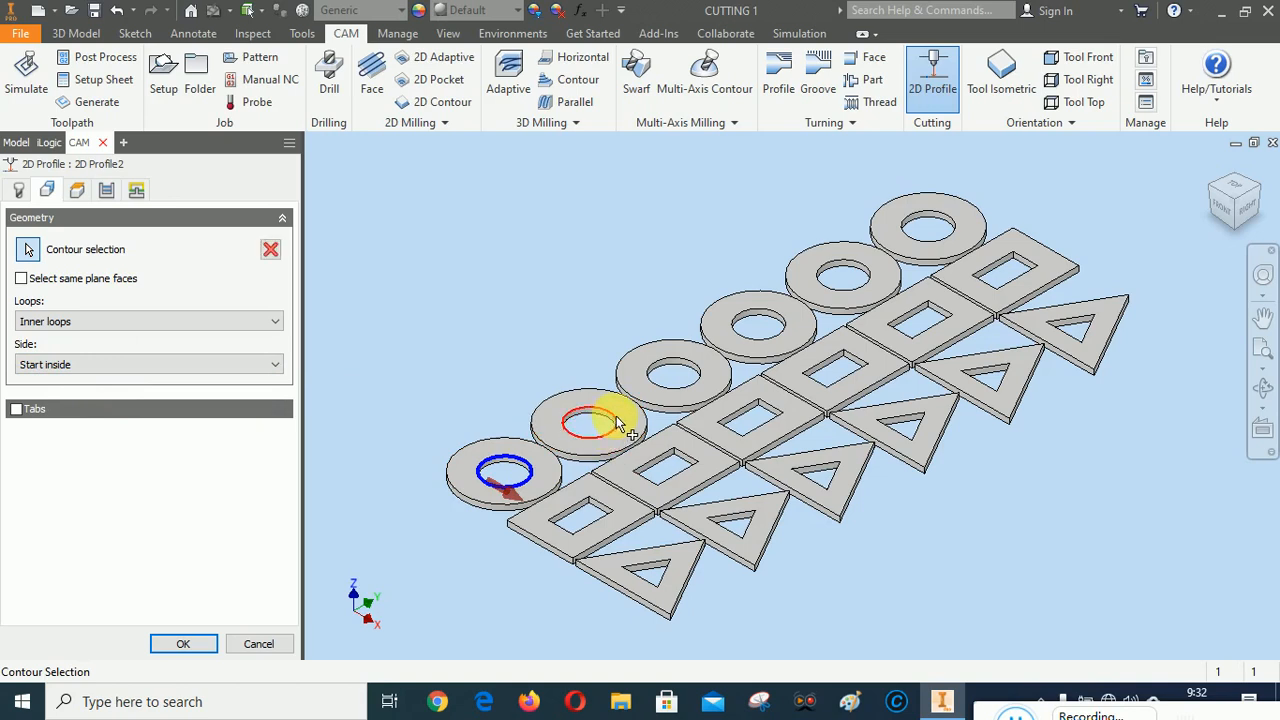
click(619, 424)
click(701, 376)
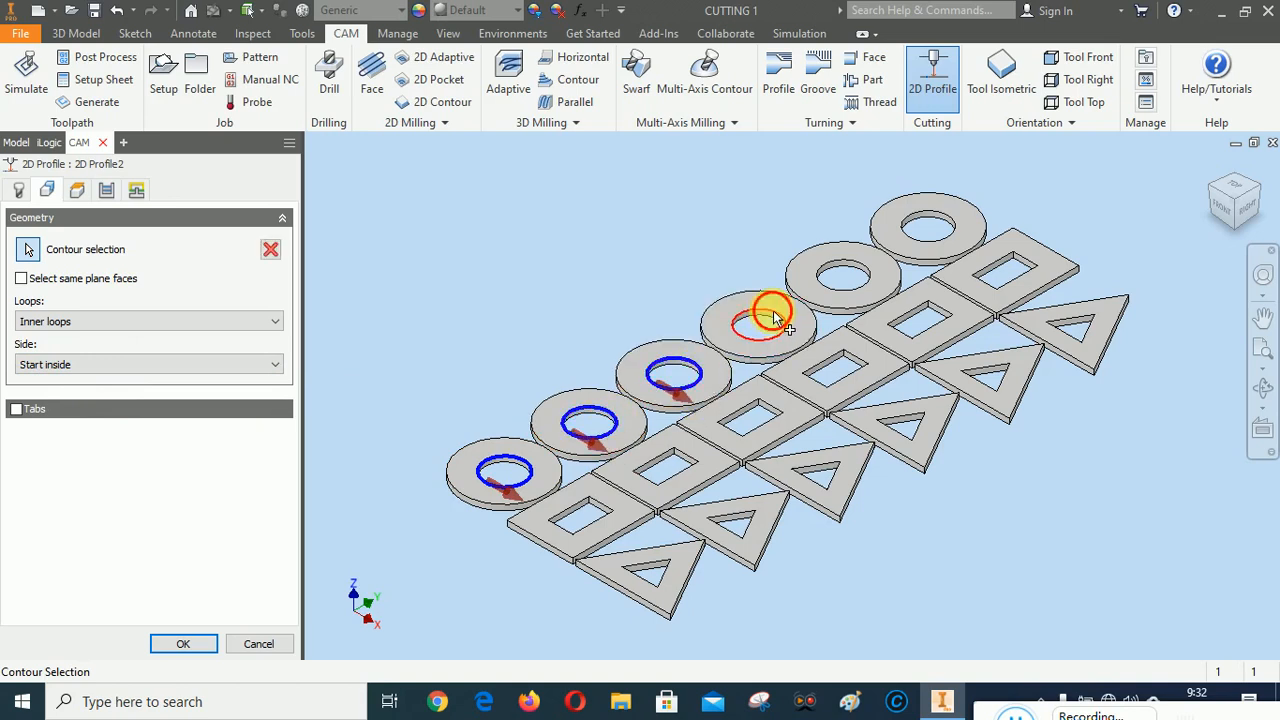
click(775, 320)
click(855, 270)
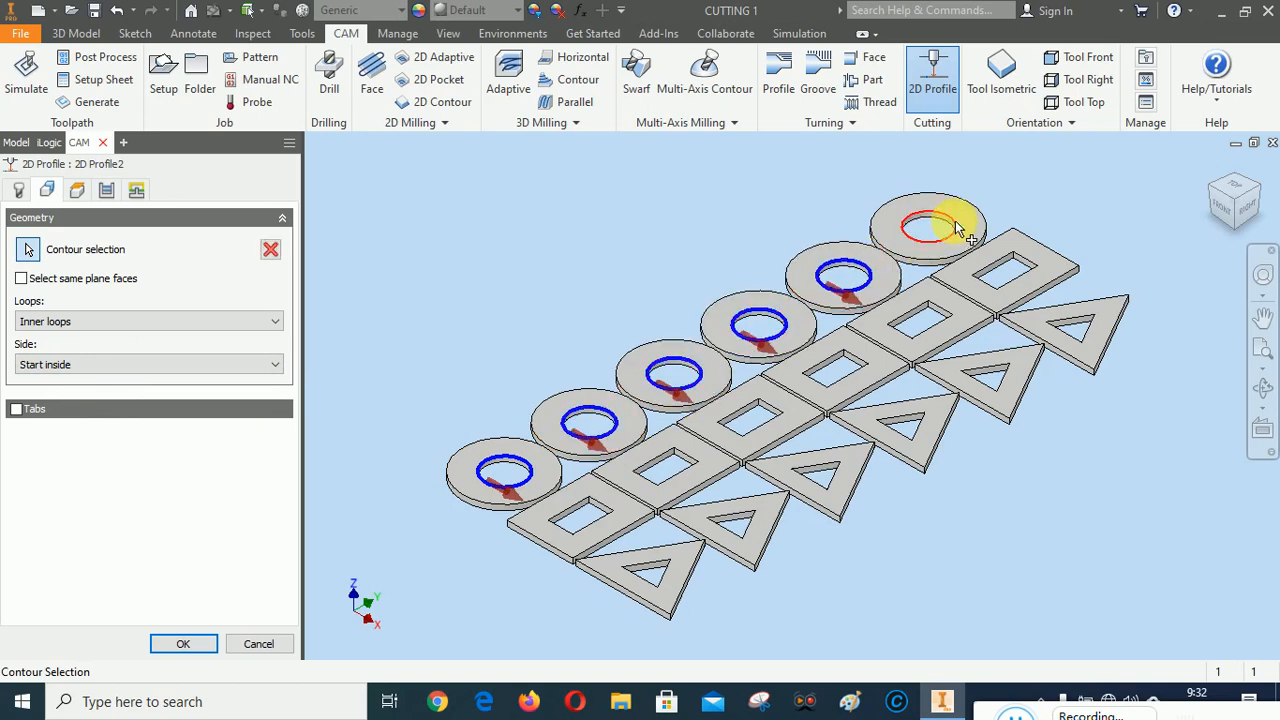
click(955, 228)
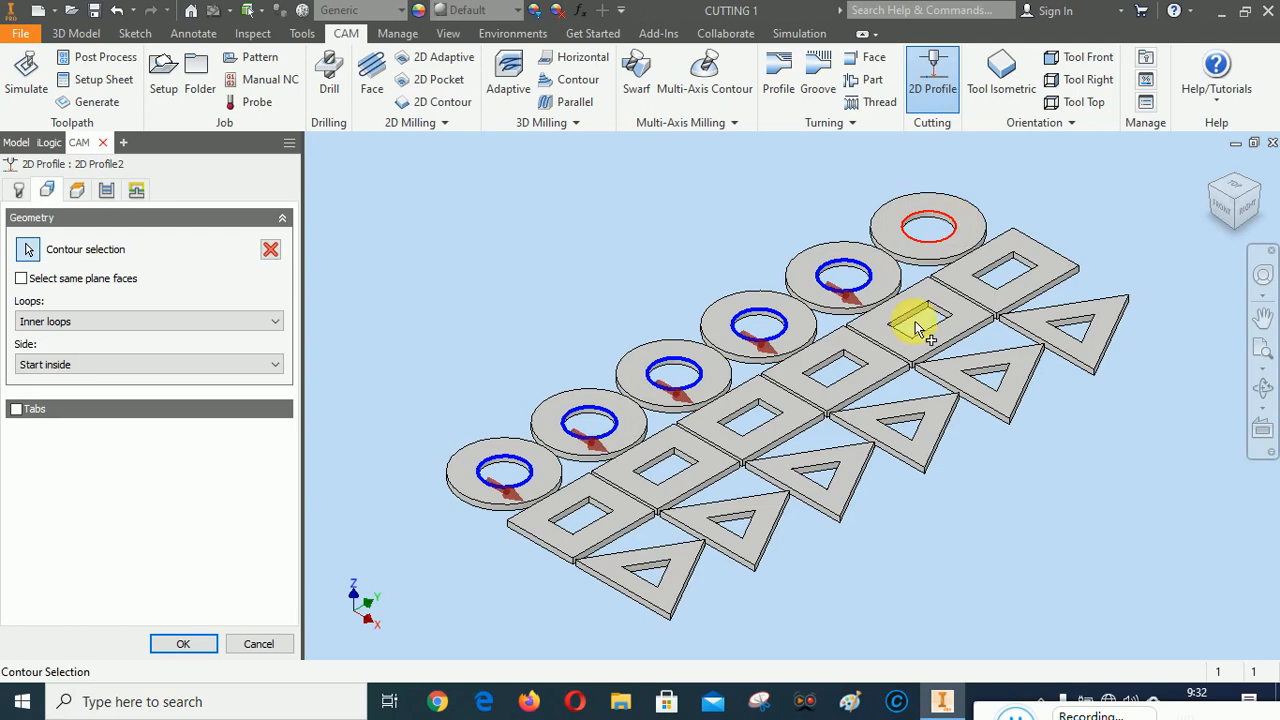
Add the inner rectangular openings of all six rectangle plates to the cutting contours
click(608, 512)
click(683, 458)
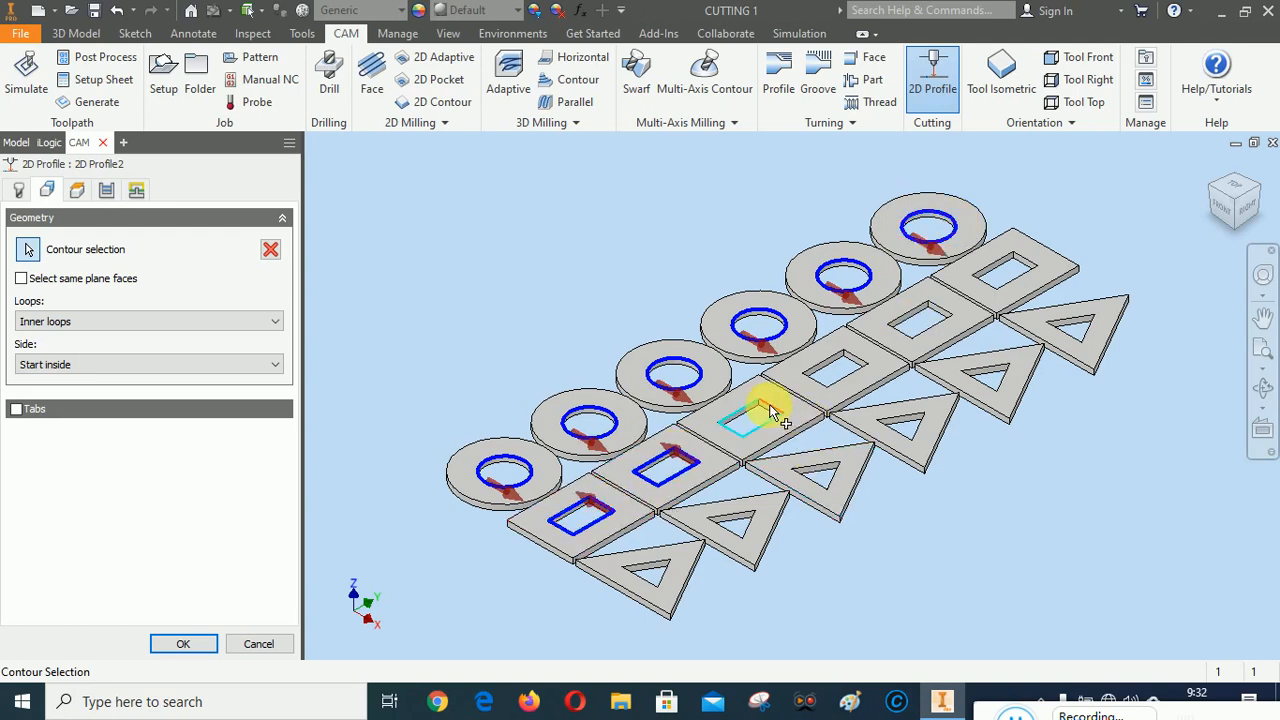
click(773, 408)
click(855, 365)
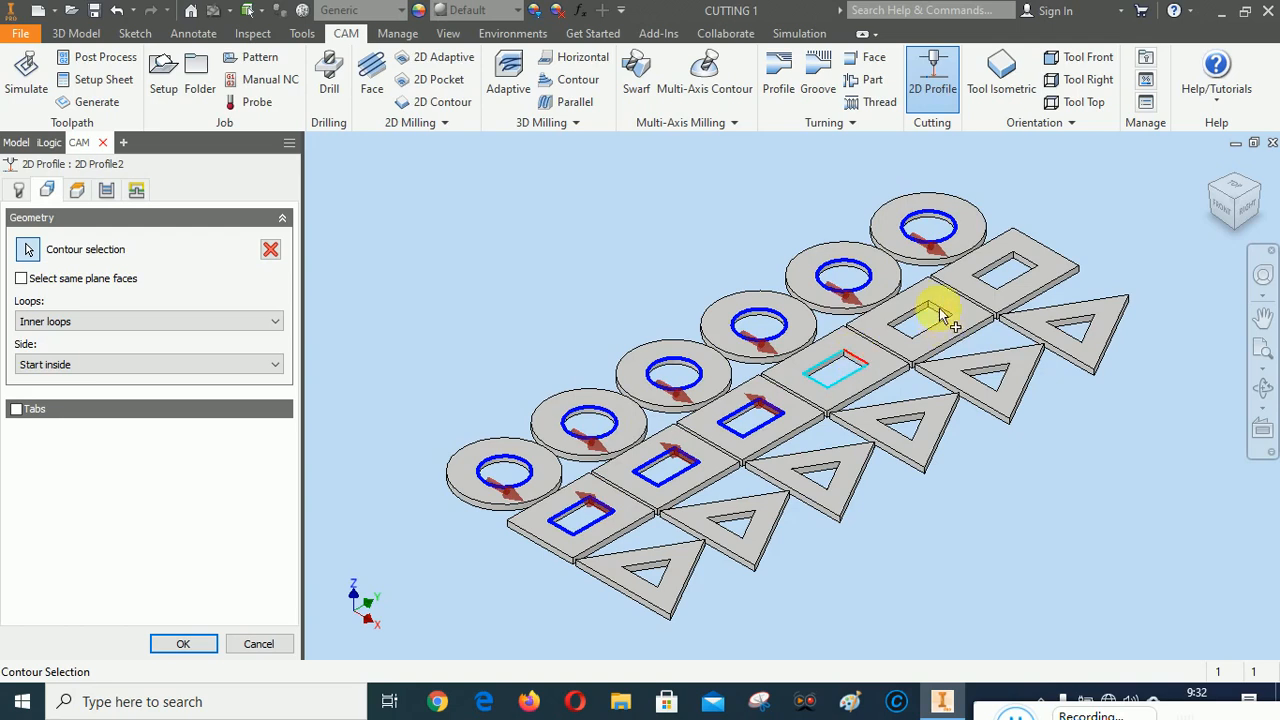
click(940, 305)
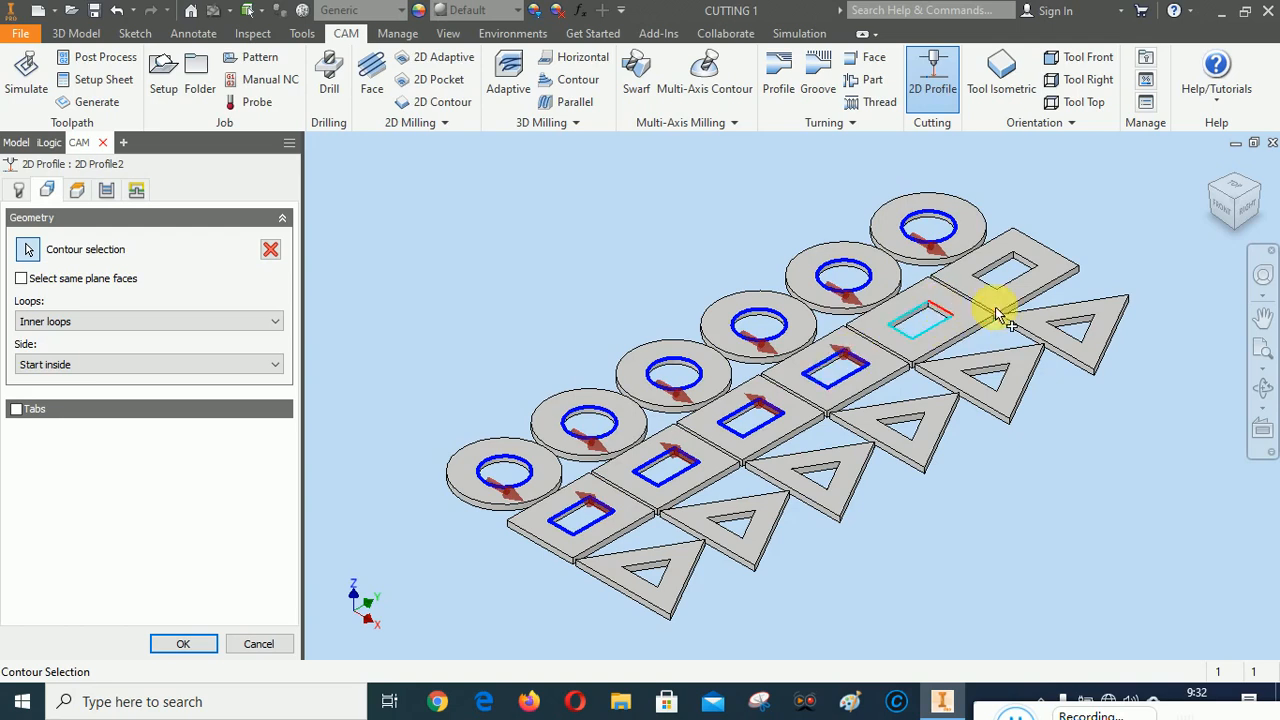
click(1030, 268)
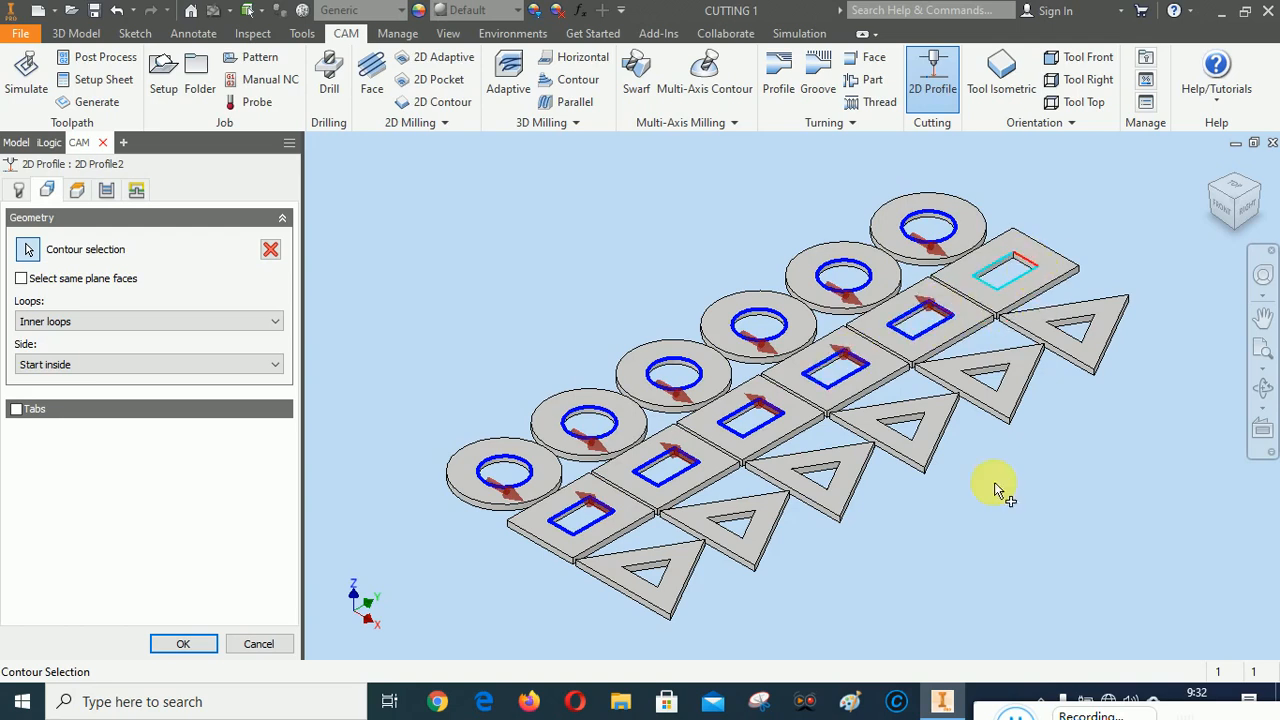
Add the inner triangular openings of all six triangle plates to the cutting contours
click(650, 570)
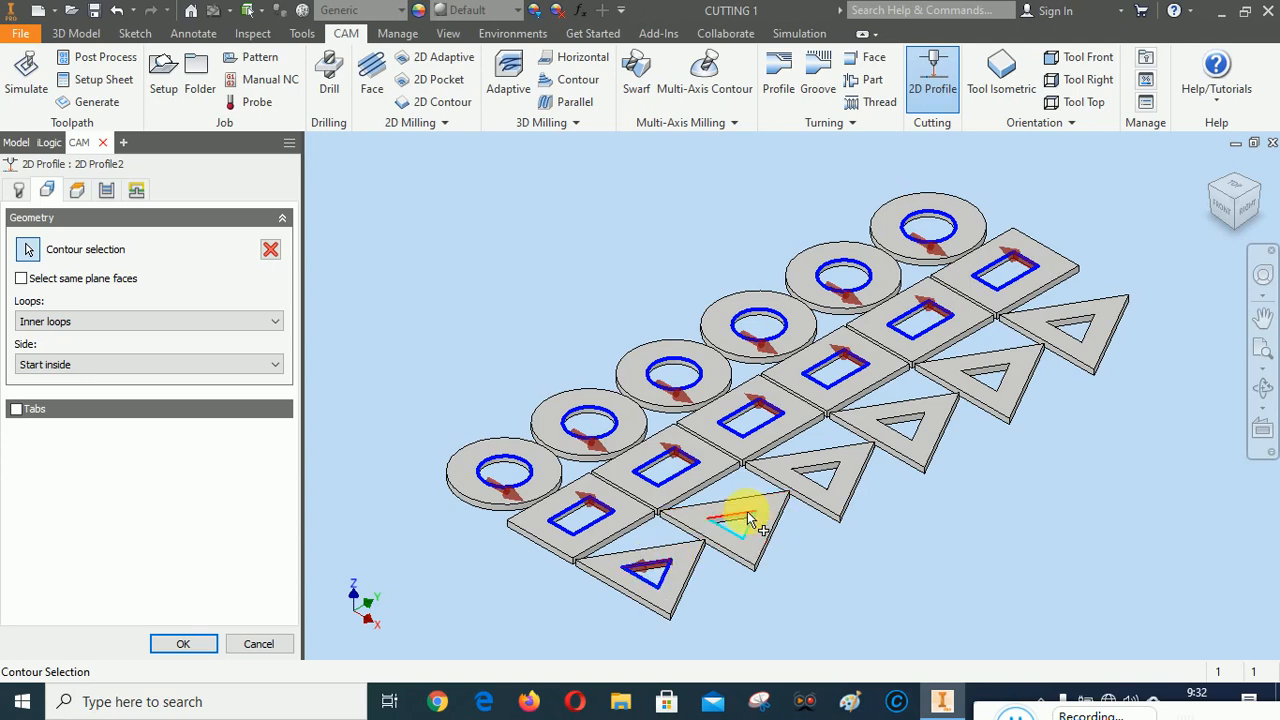
click(748, 520)
click(828, 466)
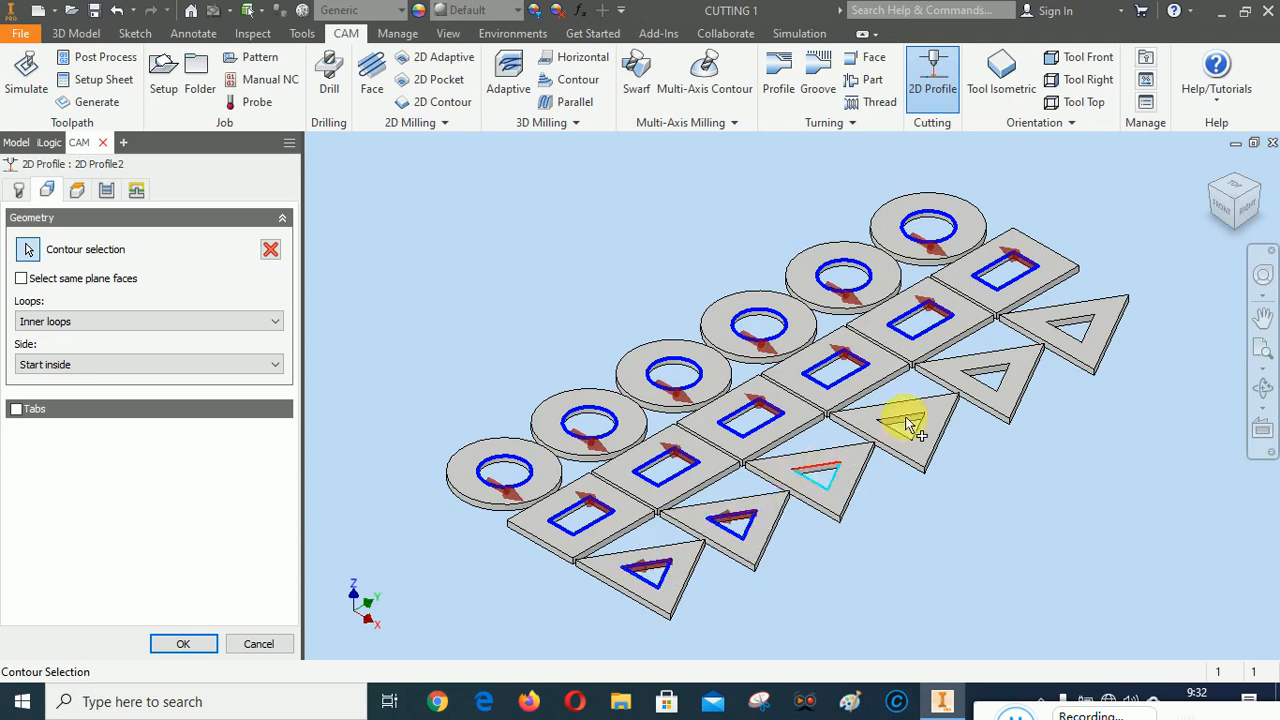
click(924, 409)
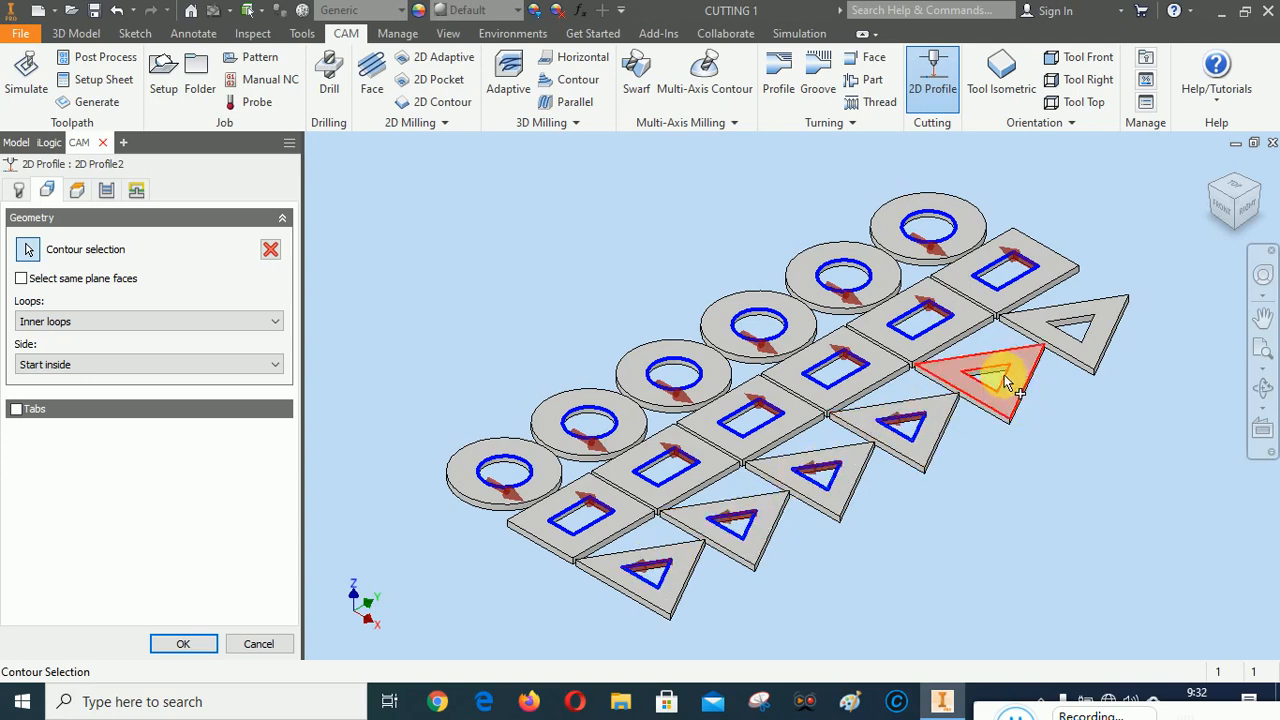
click(995, 375)
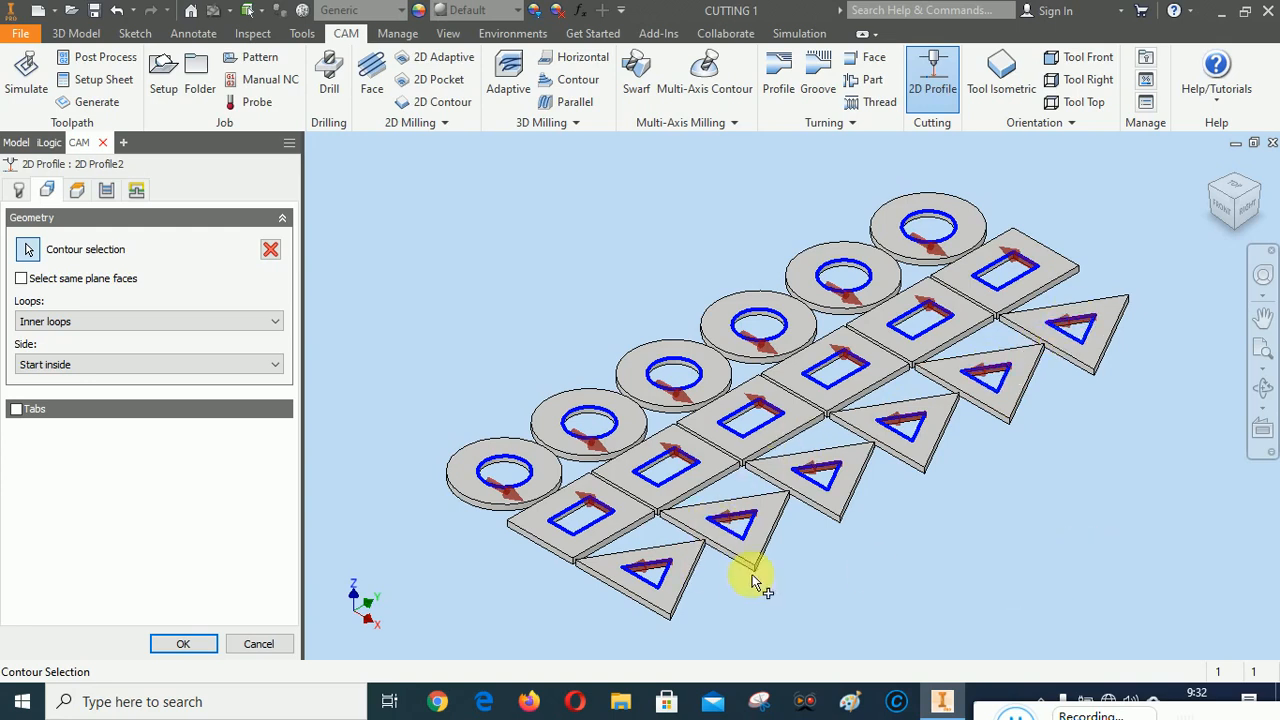
Review the 2D Profile's heights, passes and linking settings, keep them as they are, and generate the inner-contour toolpath
click(80, 187)
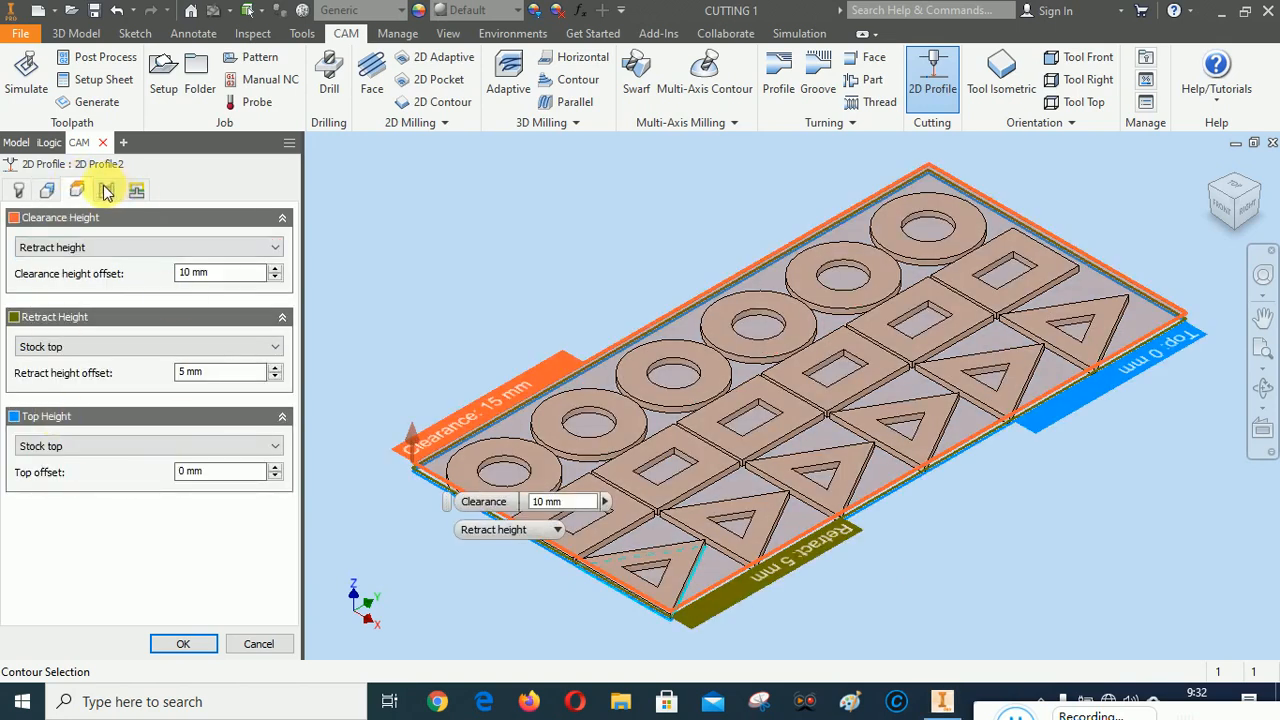
click(107, 191)
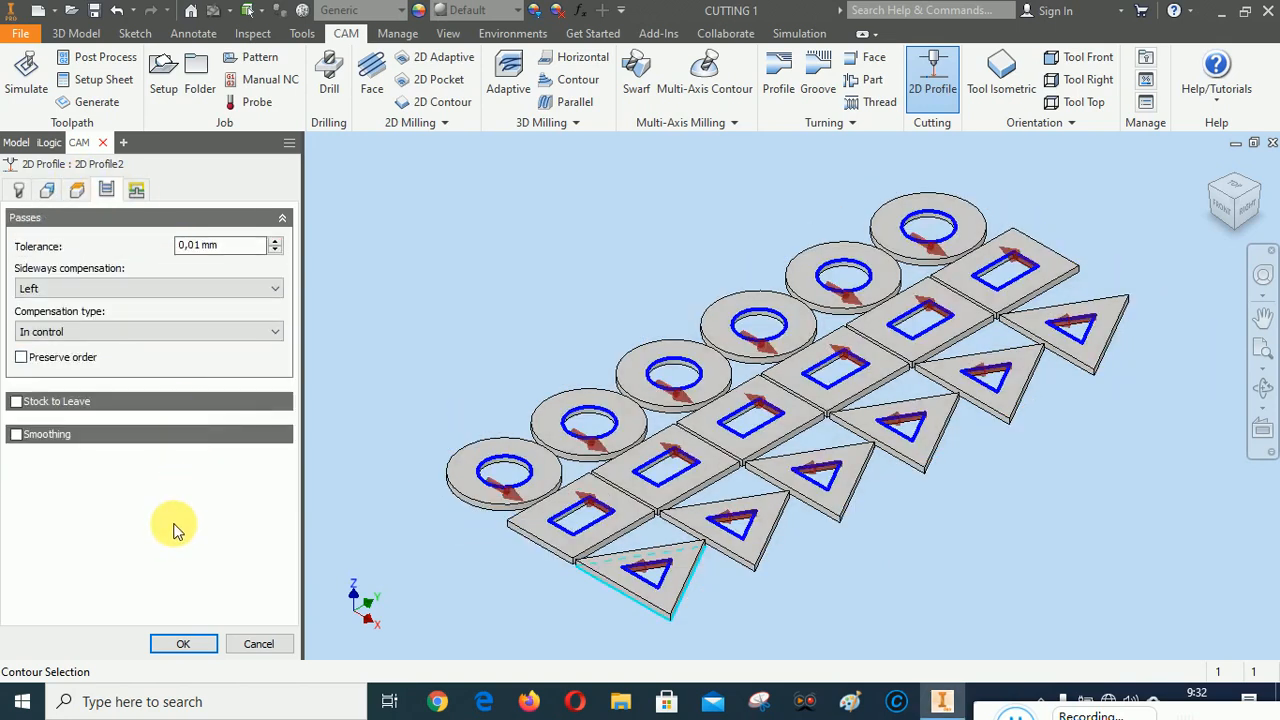
click(137, 189)
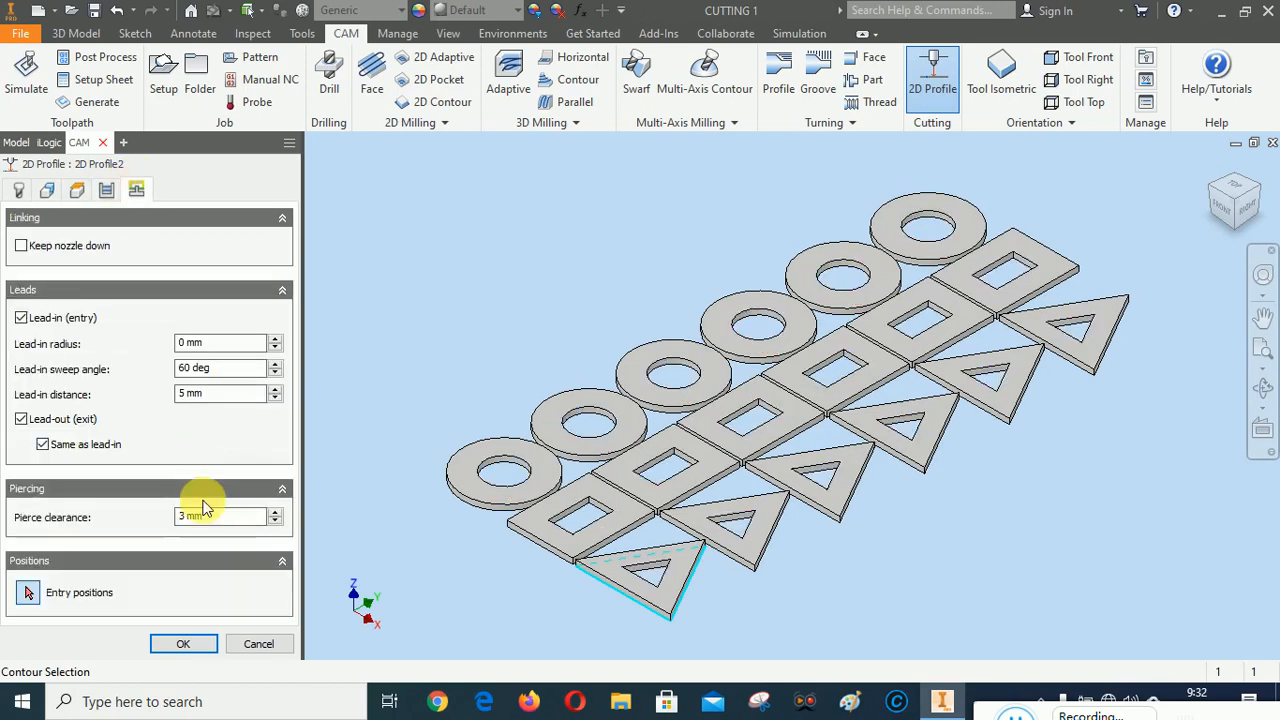
click(185, 645)
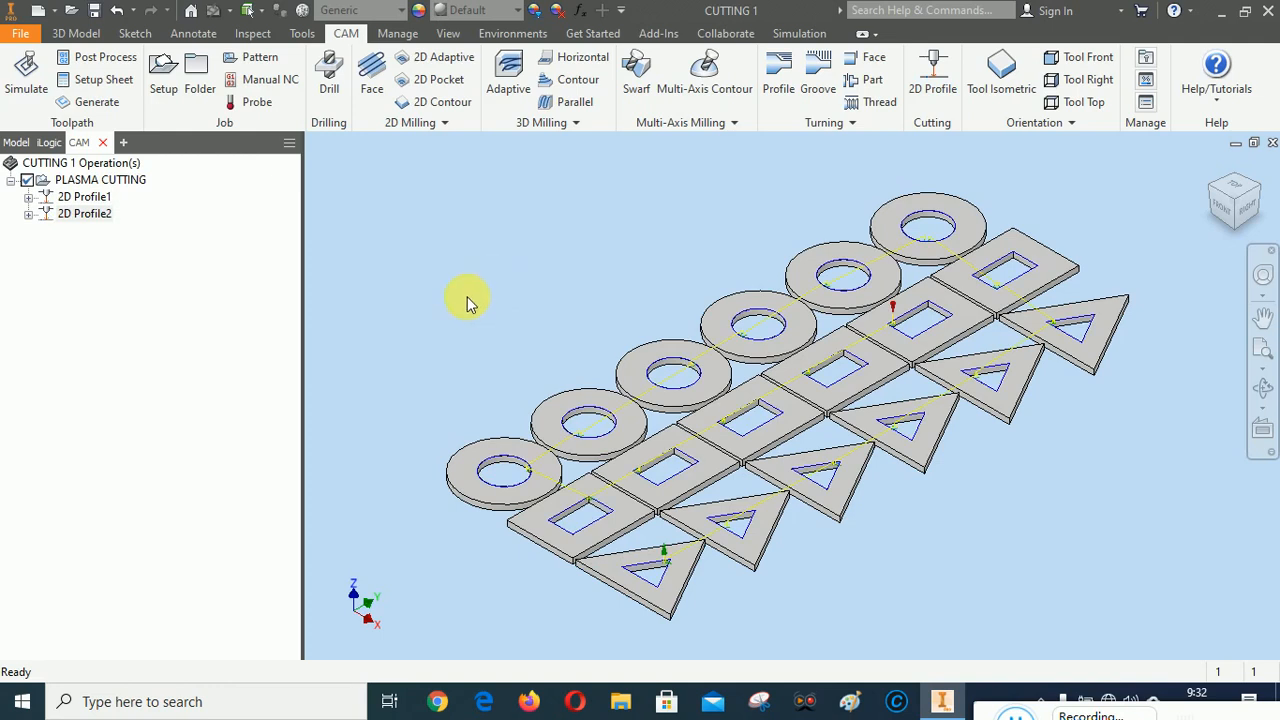
Simulate all operations of the PLASMA CUTTING setup and play the simulation through
right_click(112, 187)
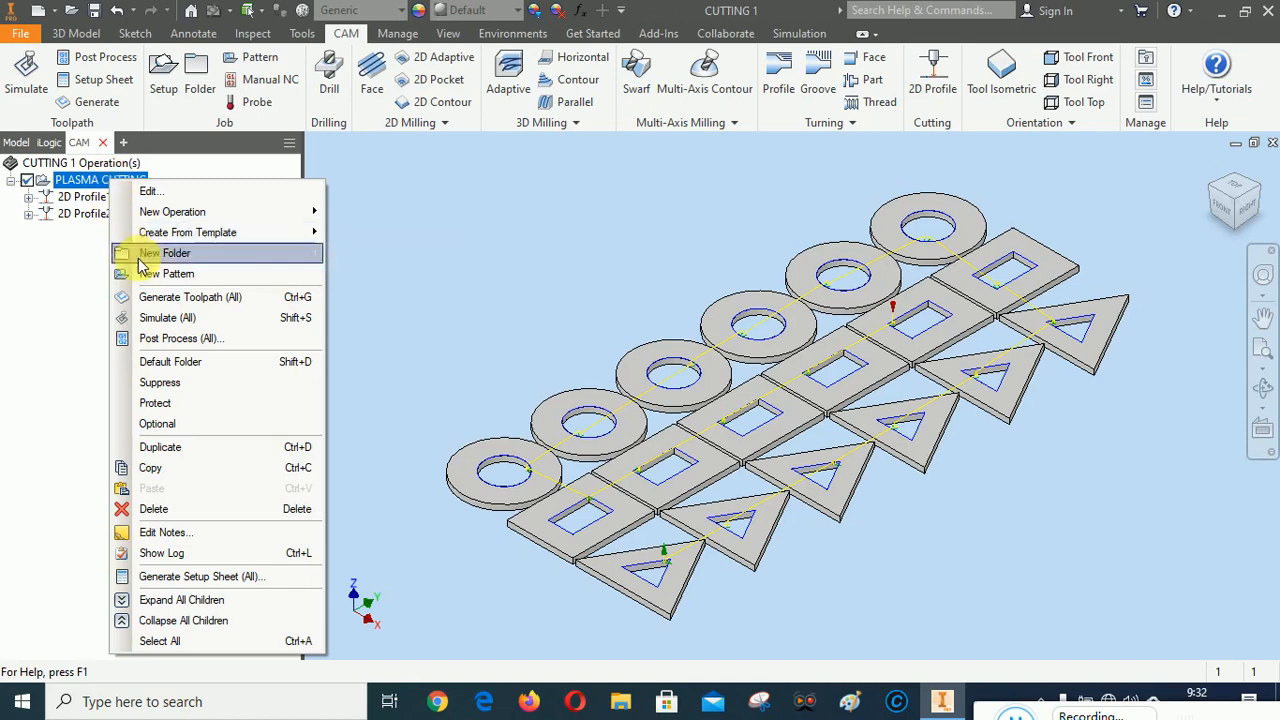
click(165, 318)
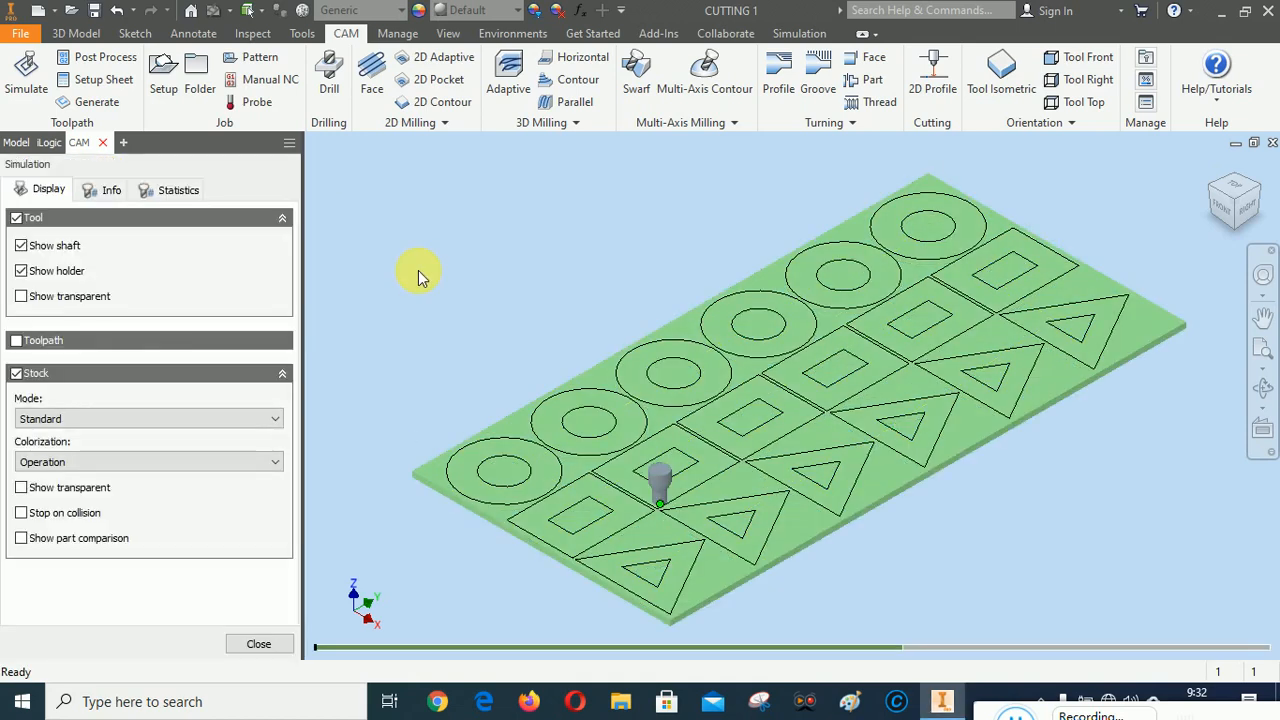
right_click(481, 201)
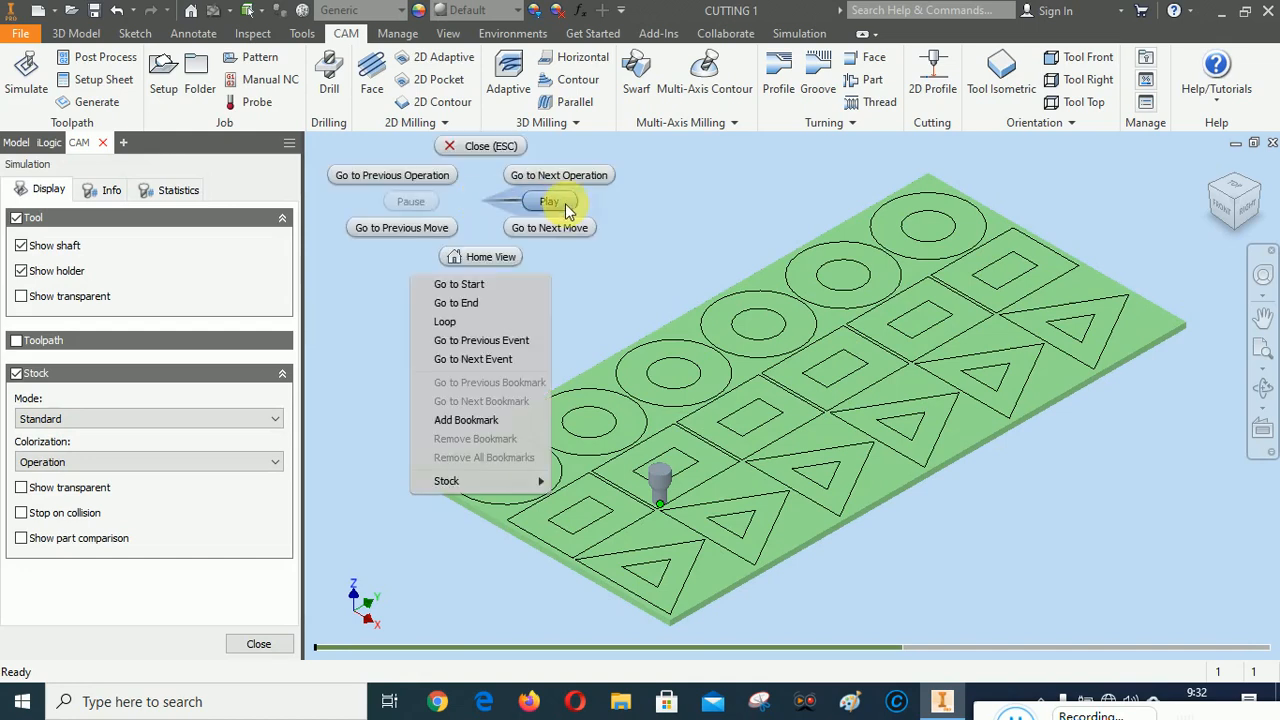
click(566, 203)
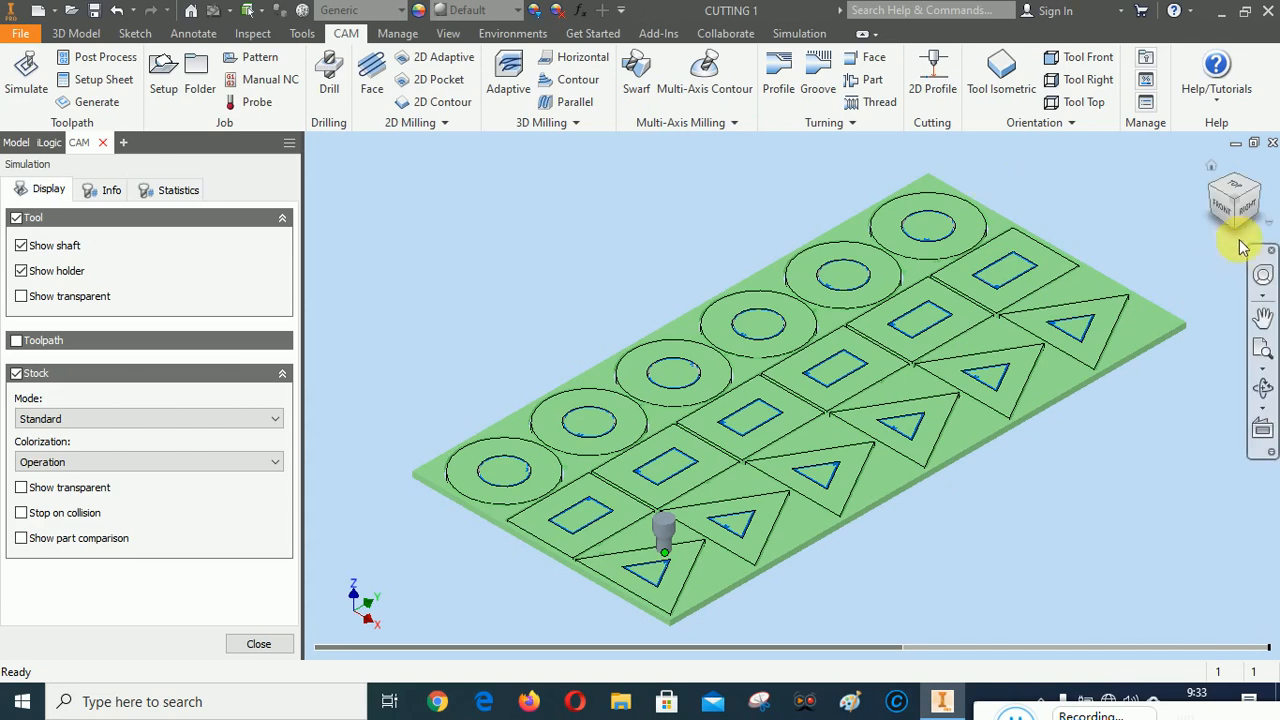
Examine the simulated cuts from above, checking the kerfs and lead-in marks around the circles and rectangles
click(1244, 205)
click(1236, 172)
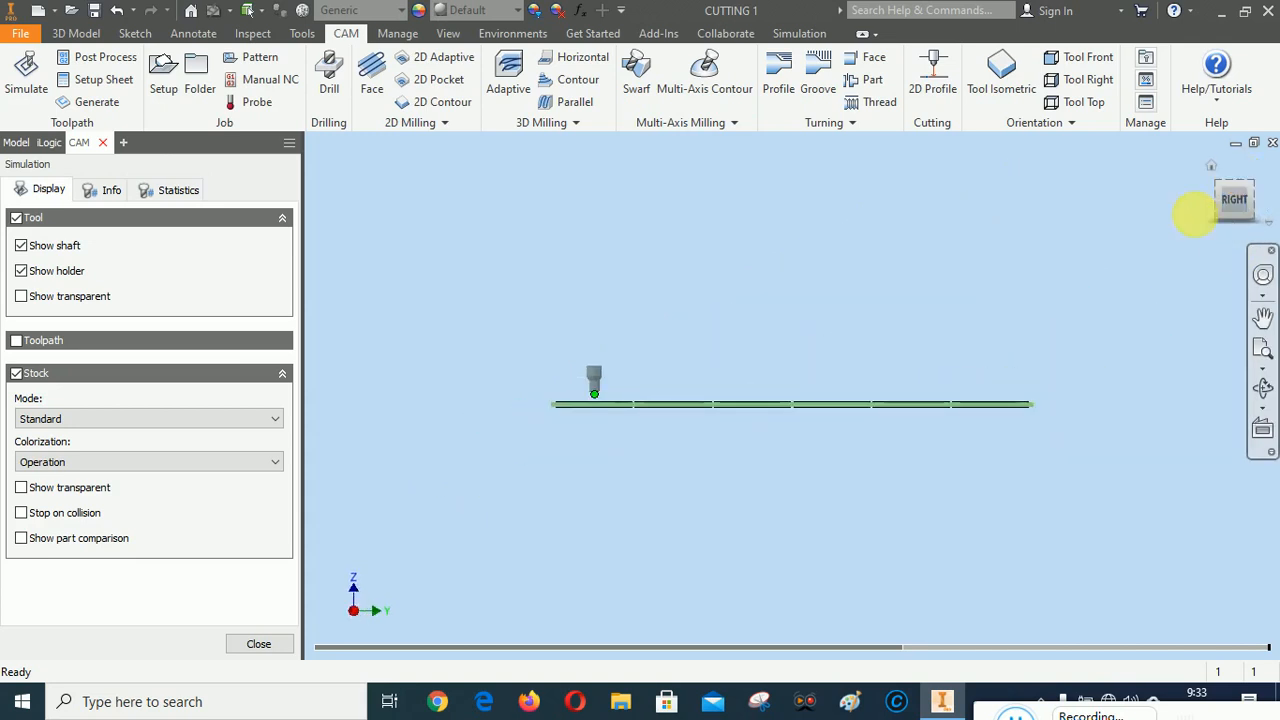
scroll(584, 297, up, 5)
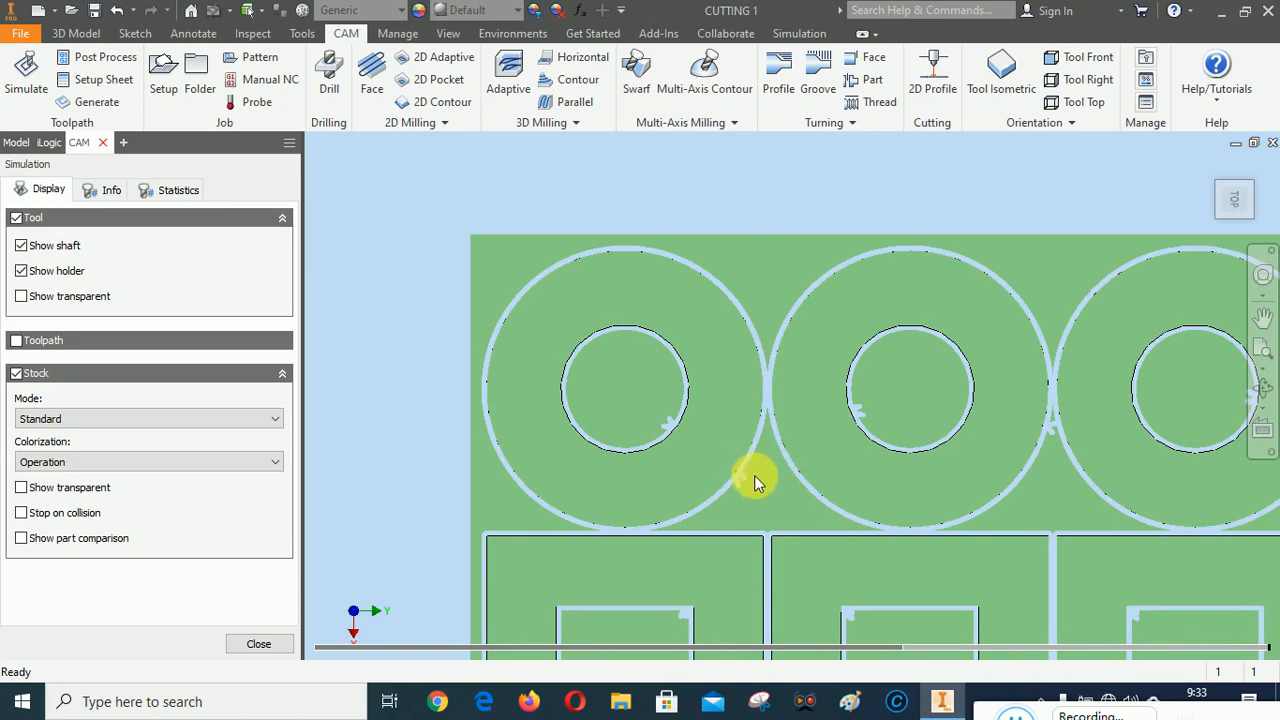
scroll(620, 290, down, 5)
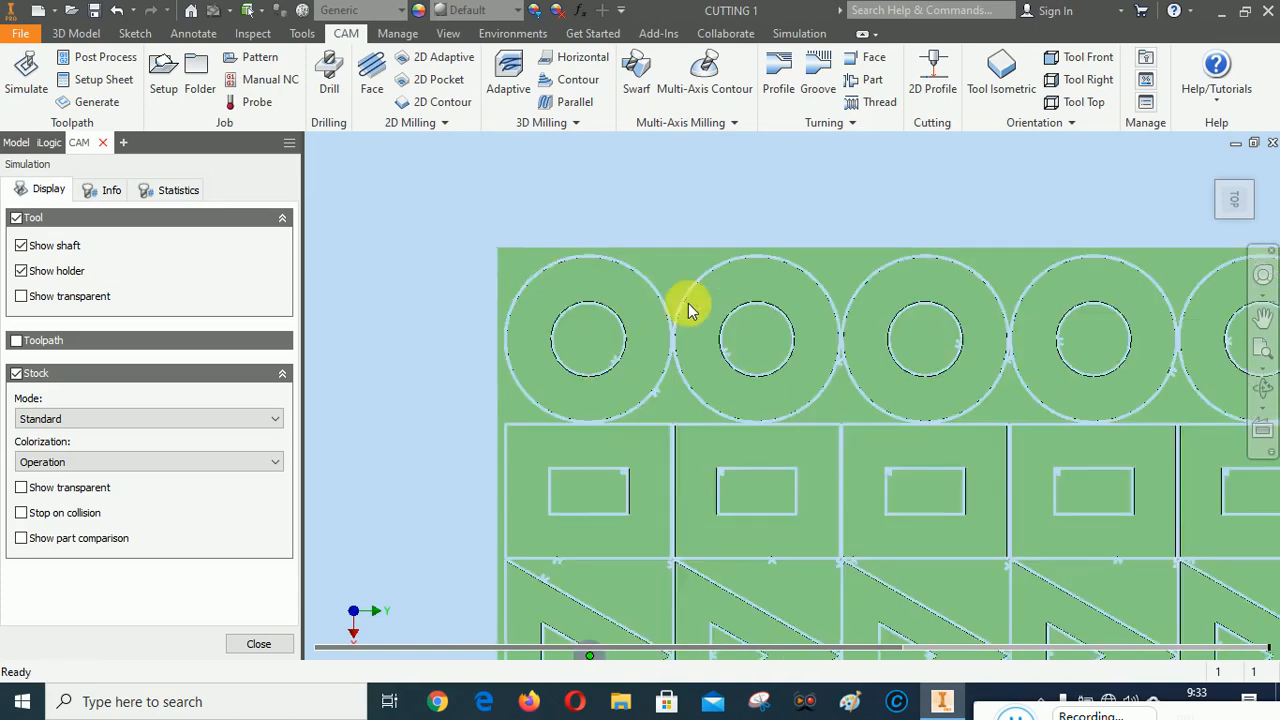
scroll(1063, 345, up, 6)
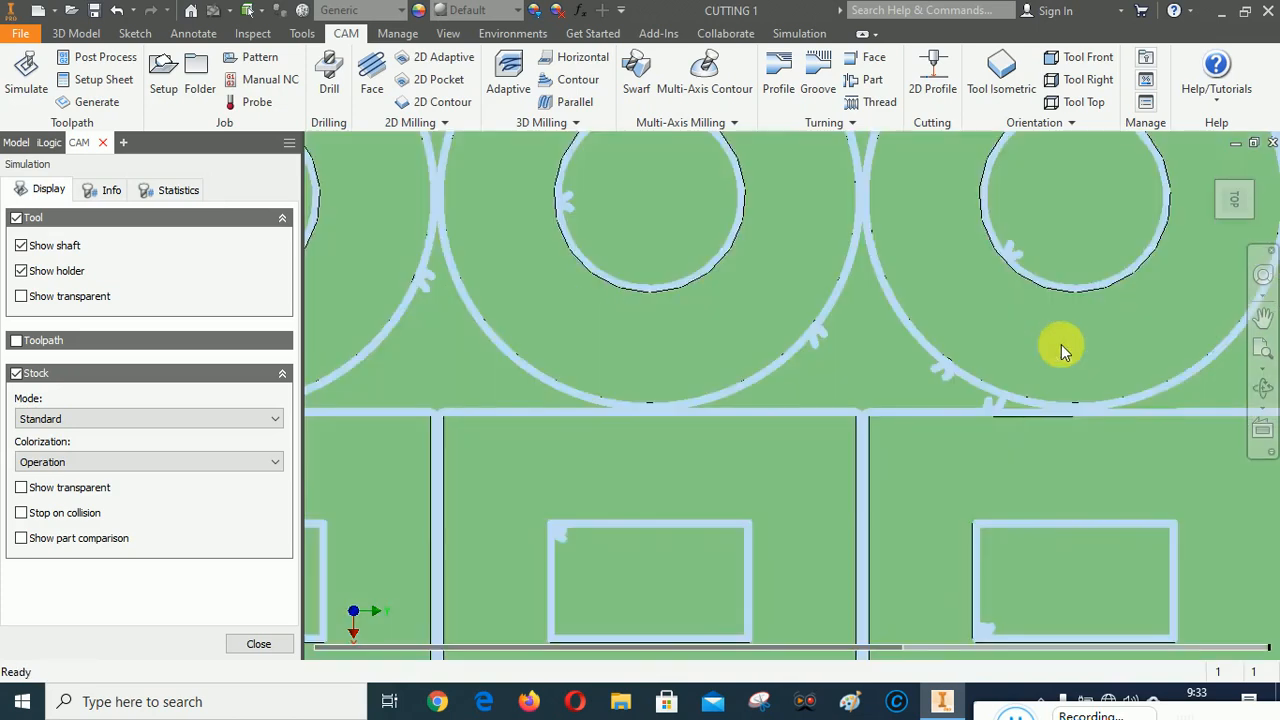
scroll(1054, 318, down, 6)
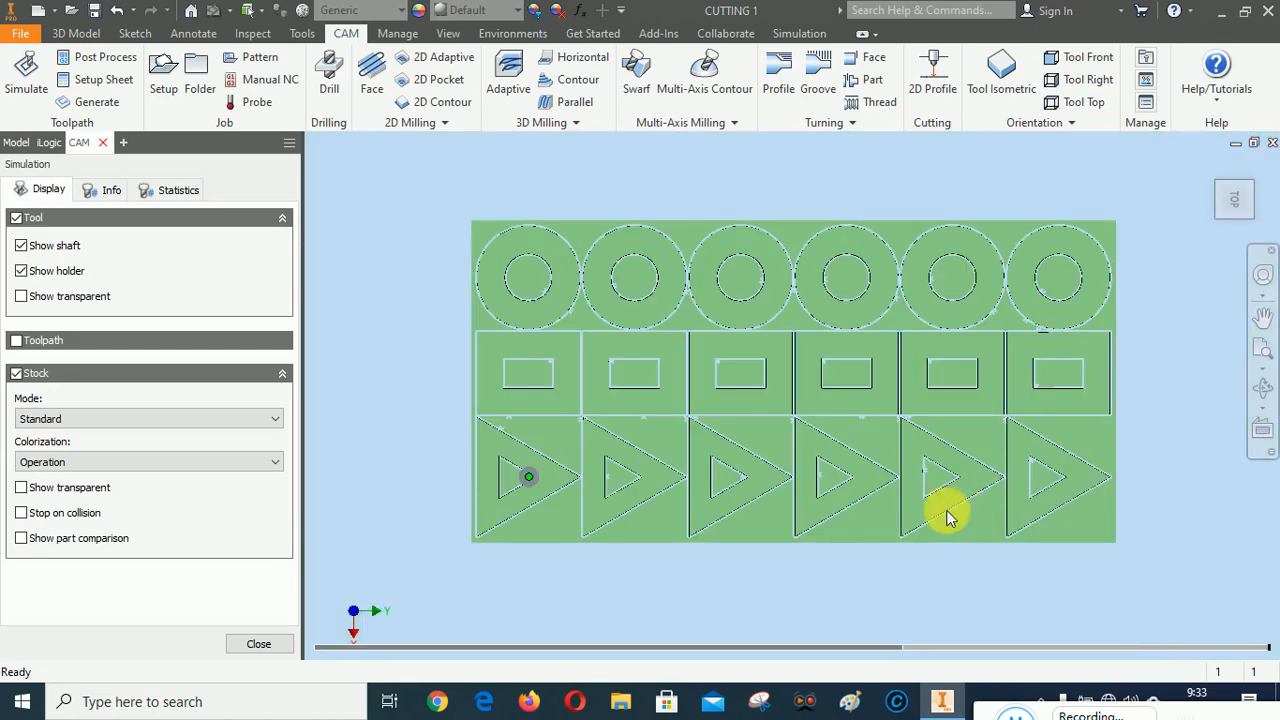
scroll(526, 286, up, 6)
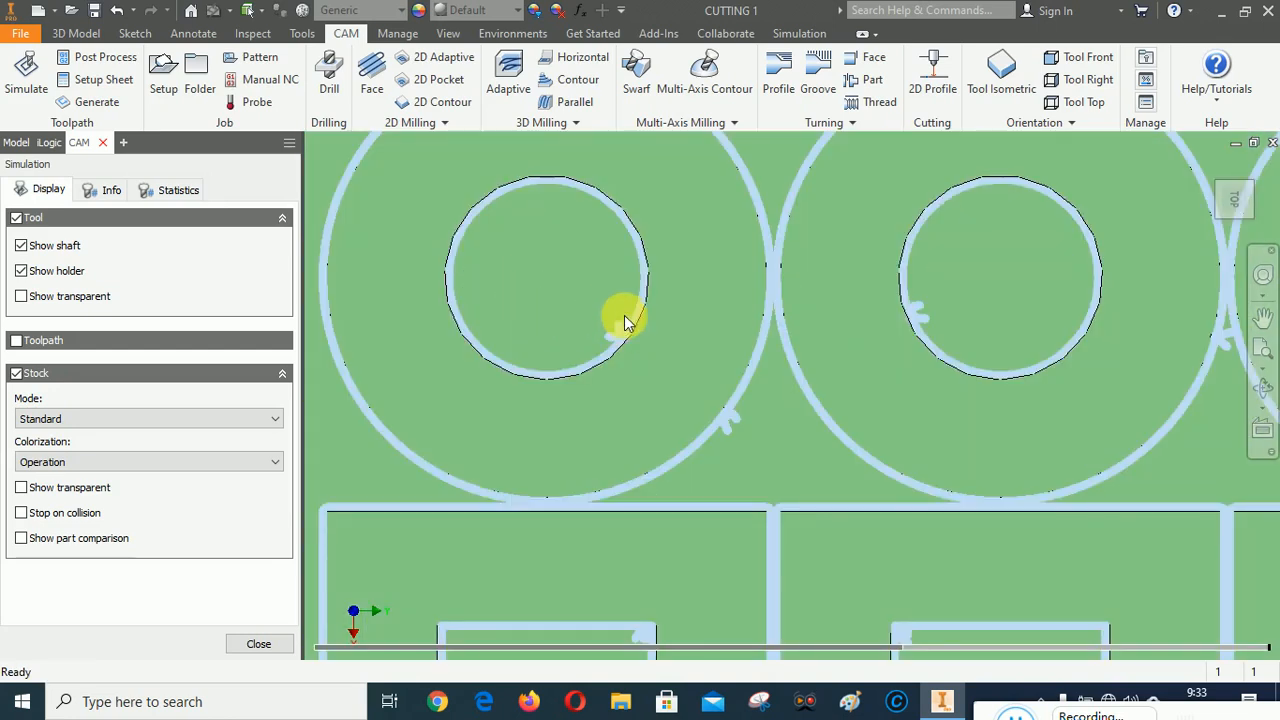
scroll(472, 208, up, 5)
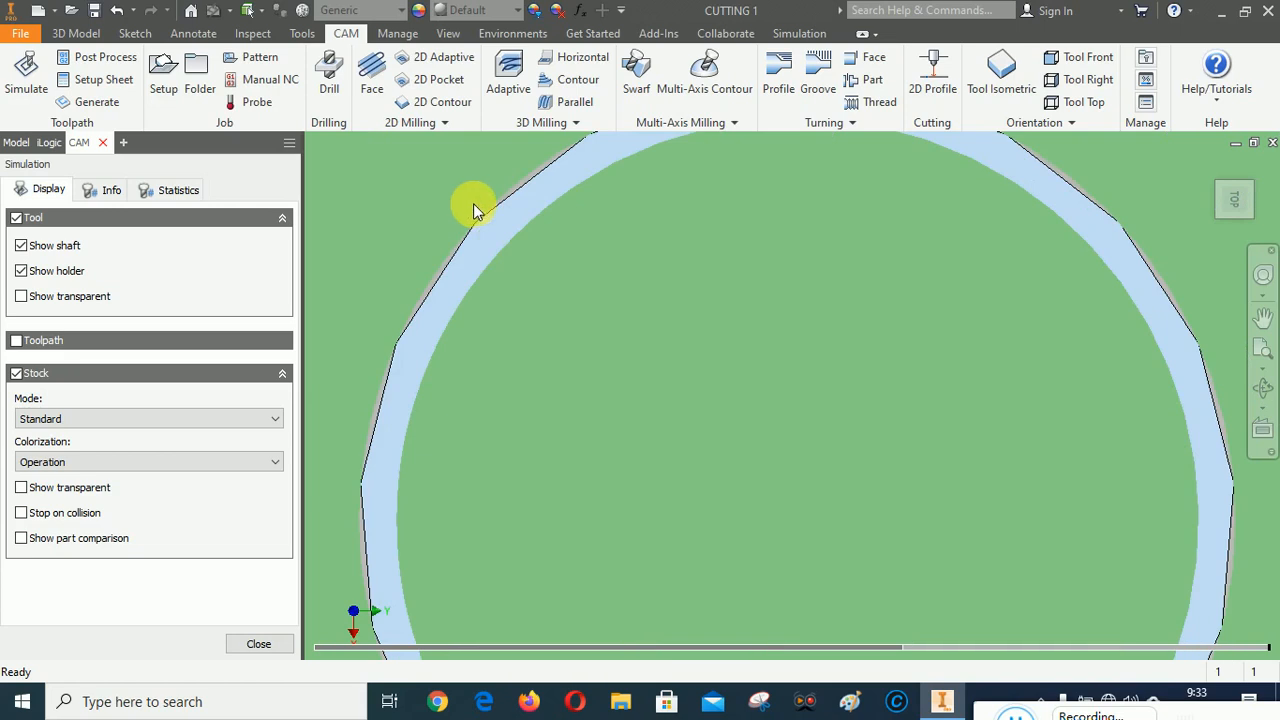
scroll(463, 248, down, 8)
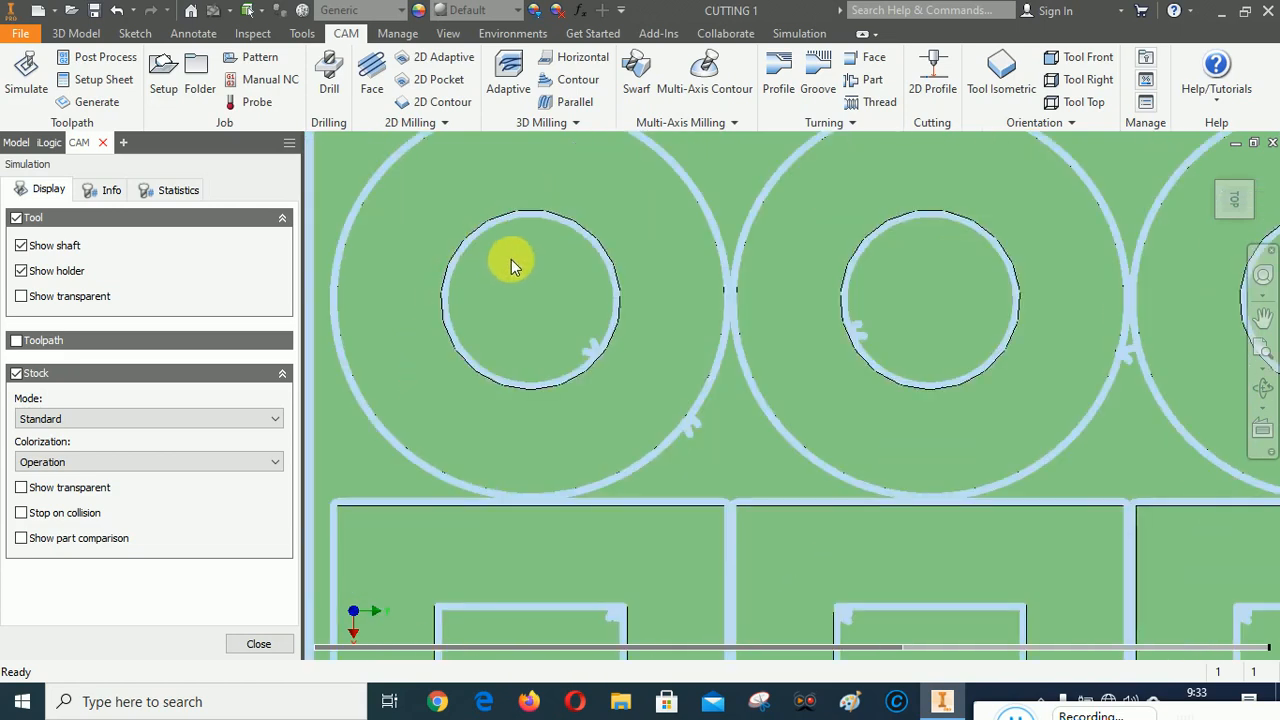
scroll(586, 263, down, 4)
scroll(614, 280, up, 2)
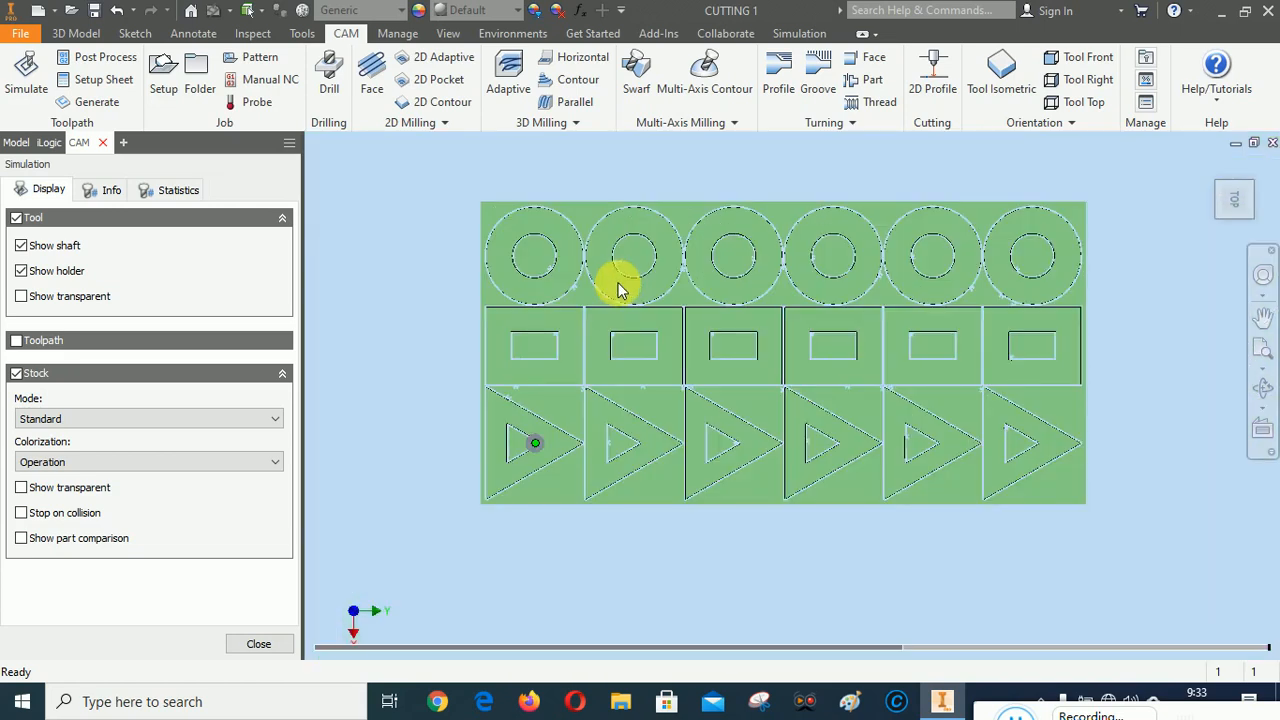
click(1030, 708)
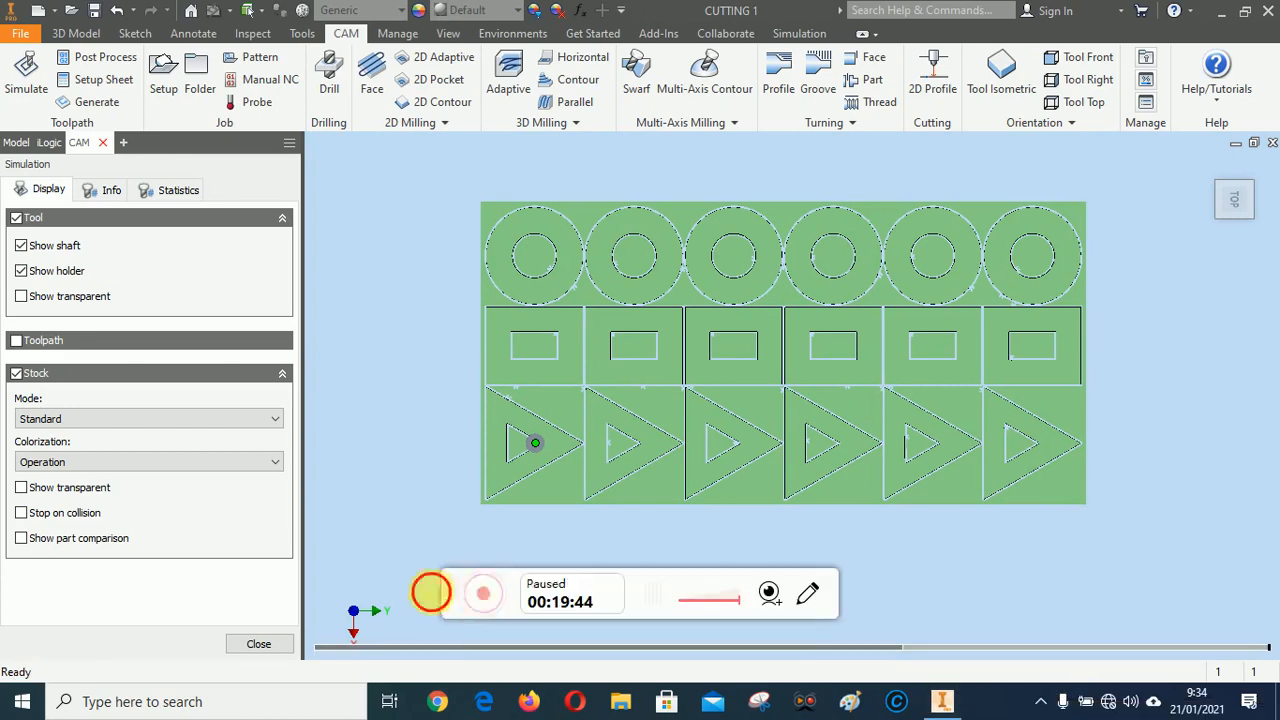
click(431, 593)
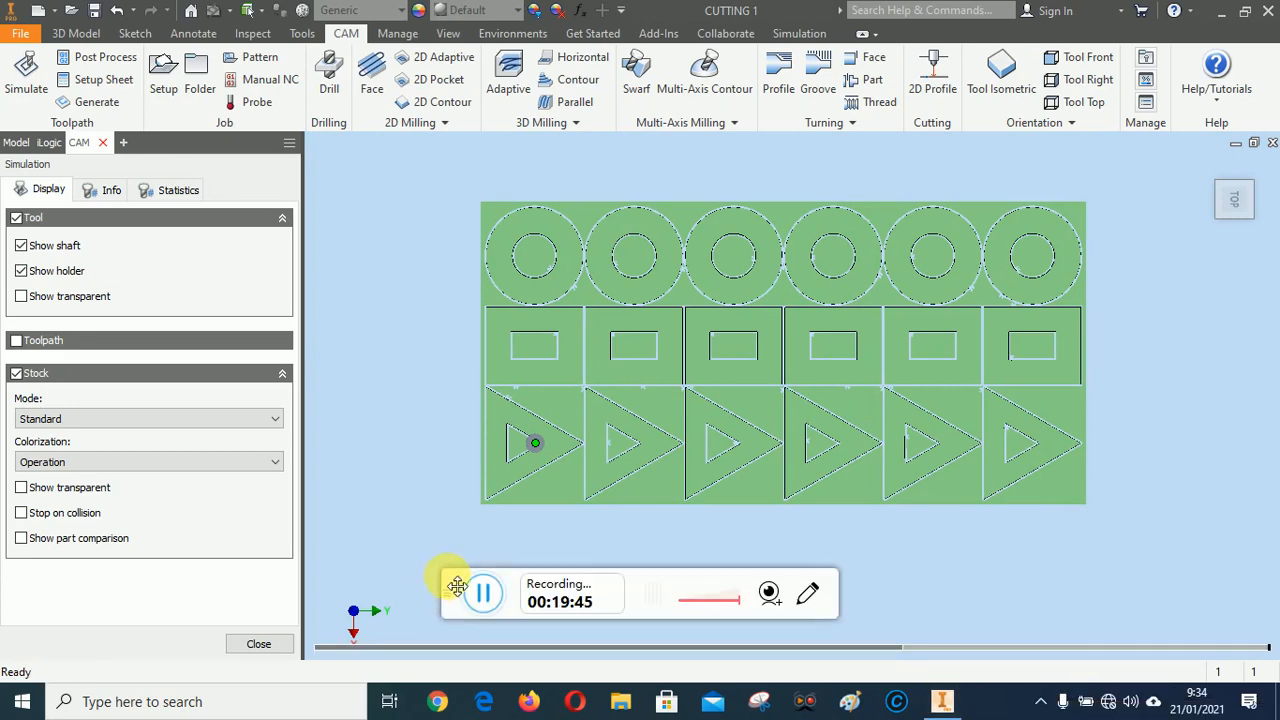
drag(478, 592, 1003, 715)
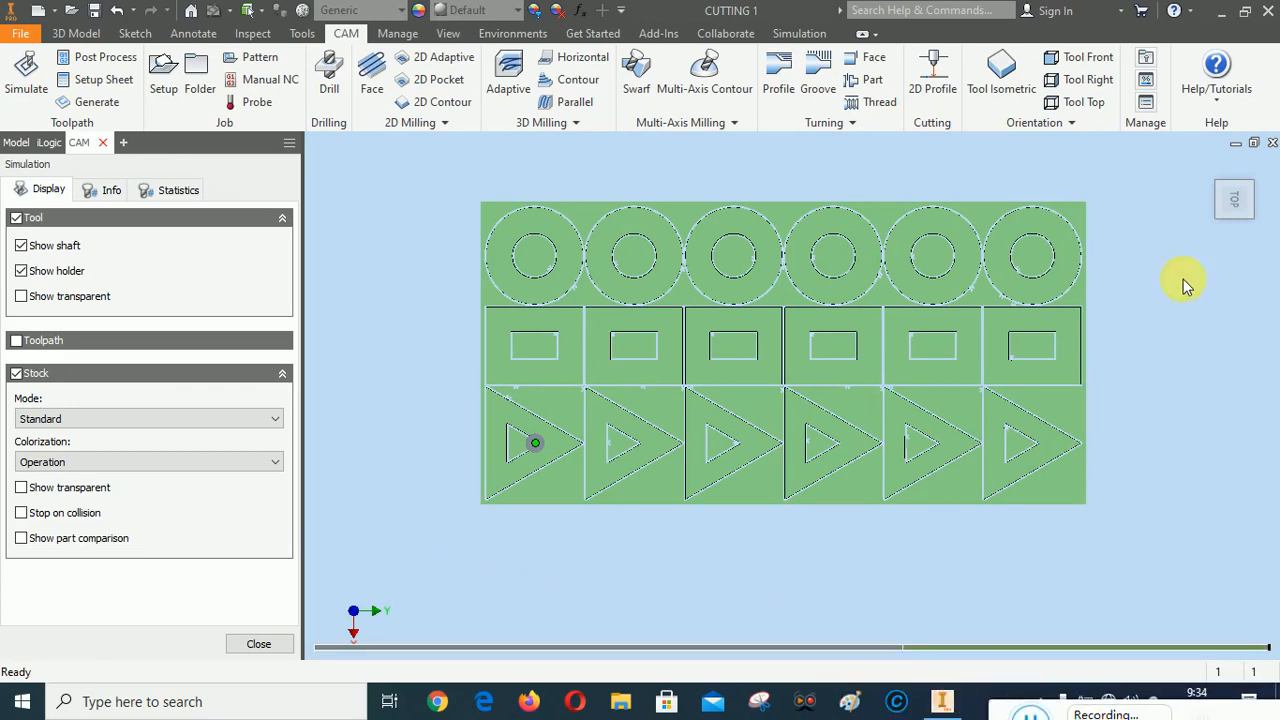
Inspect the simulated cut stock from the home view, including a rectangle's inner corner up close, and close the simulation
click(1212, 168)
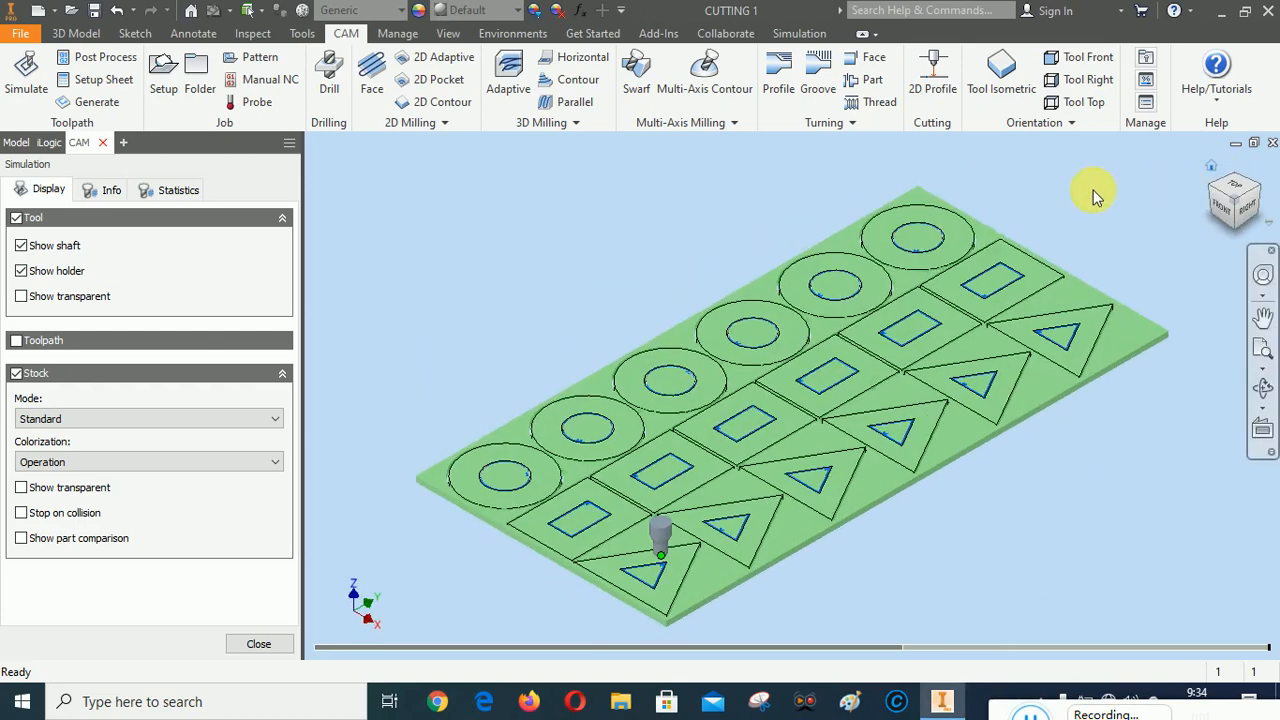
scroll(457, 523, down, 1)
scroll(563, 557, up, 5)
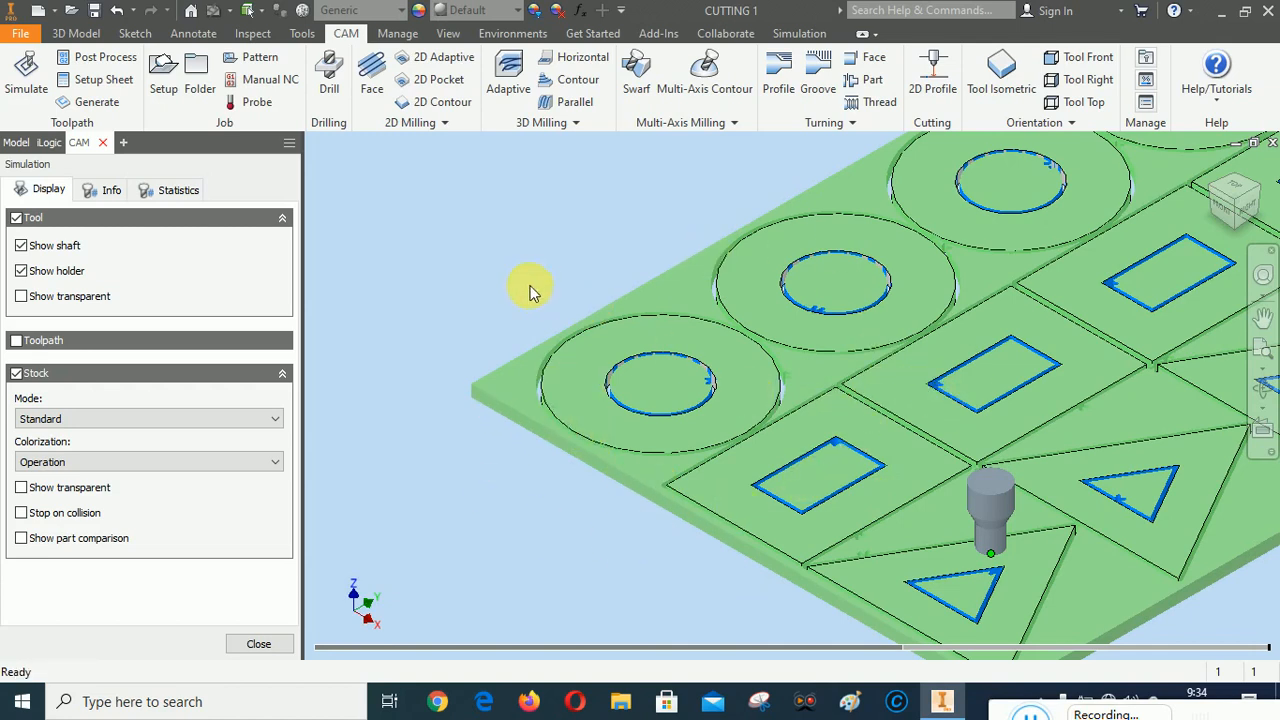
scroll(603, 336, down, 5)
scroll(597, 325, up, 2)
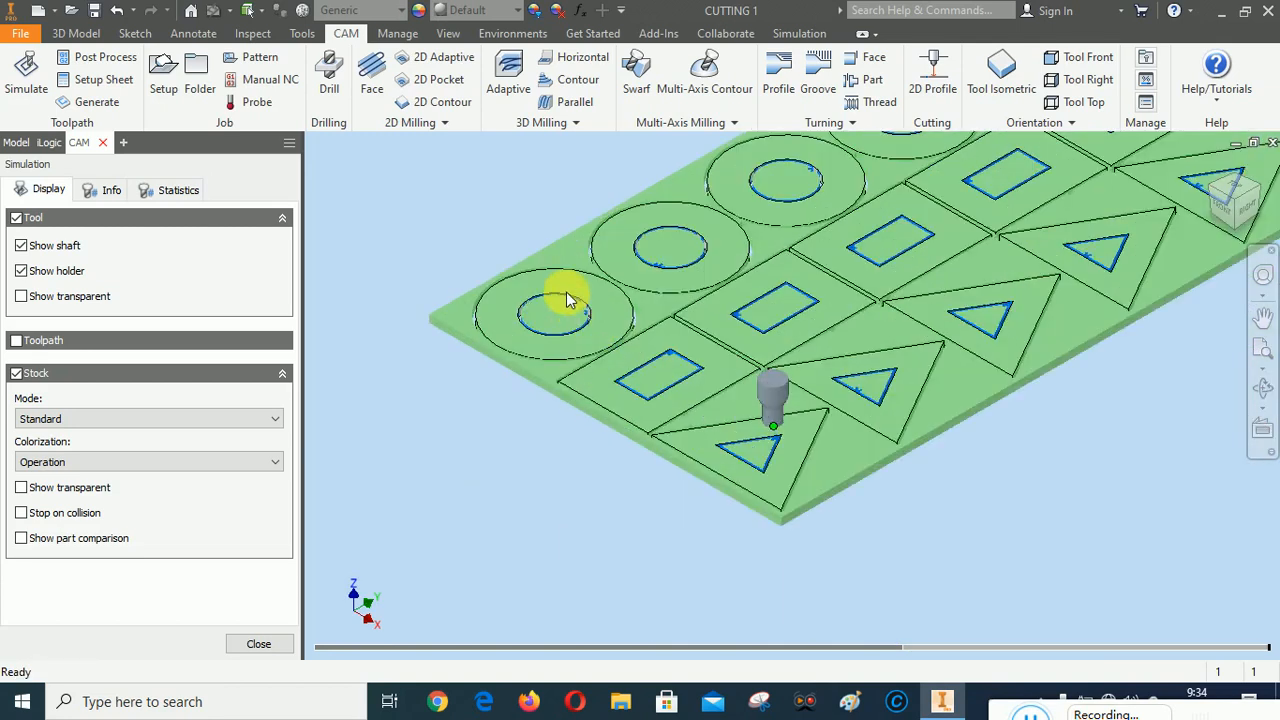
scroll(601, 314, up, 4)
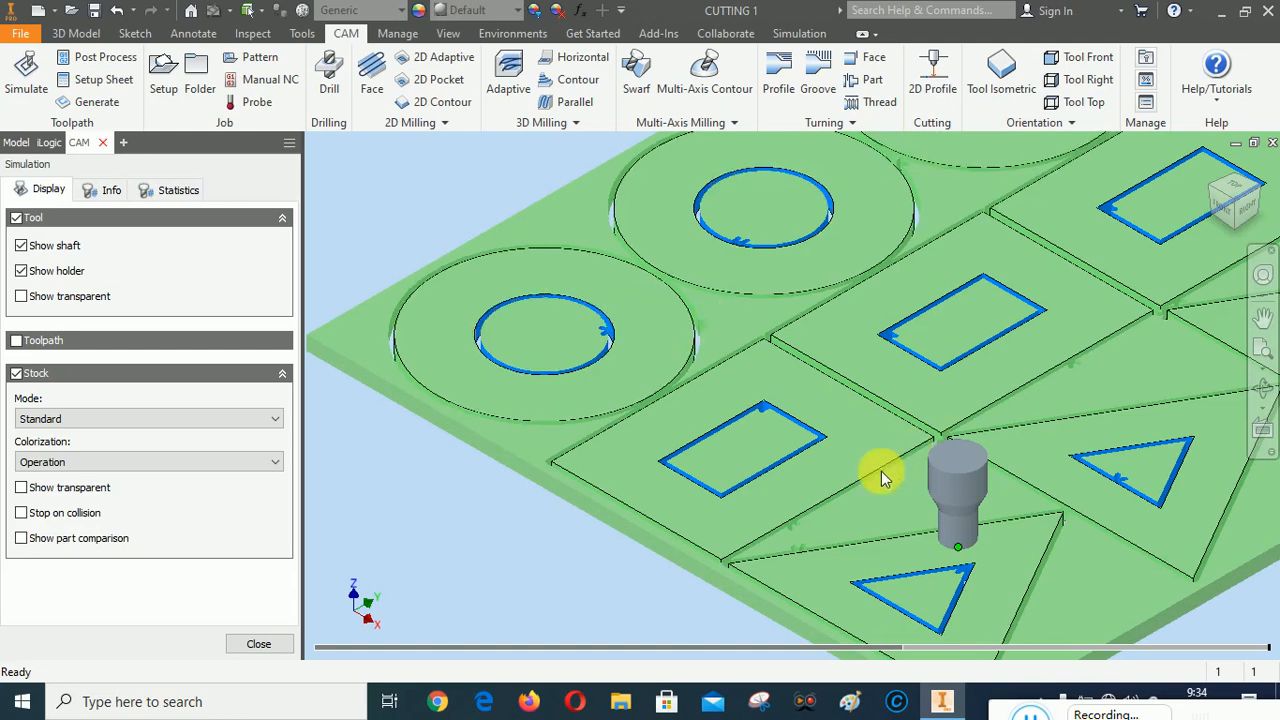
scroll(763, 415, up, 3)
scroll(763, 410, up, 3)
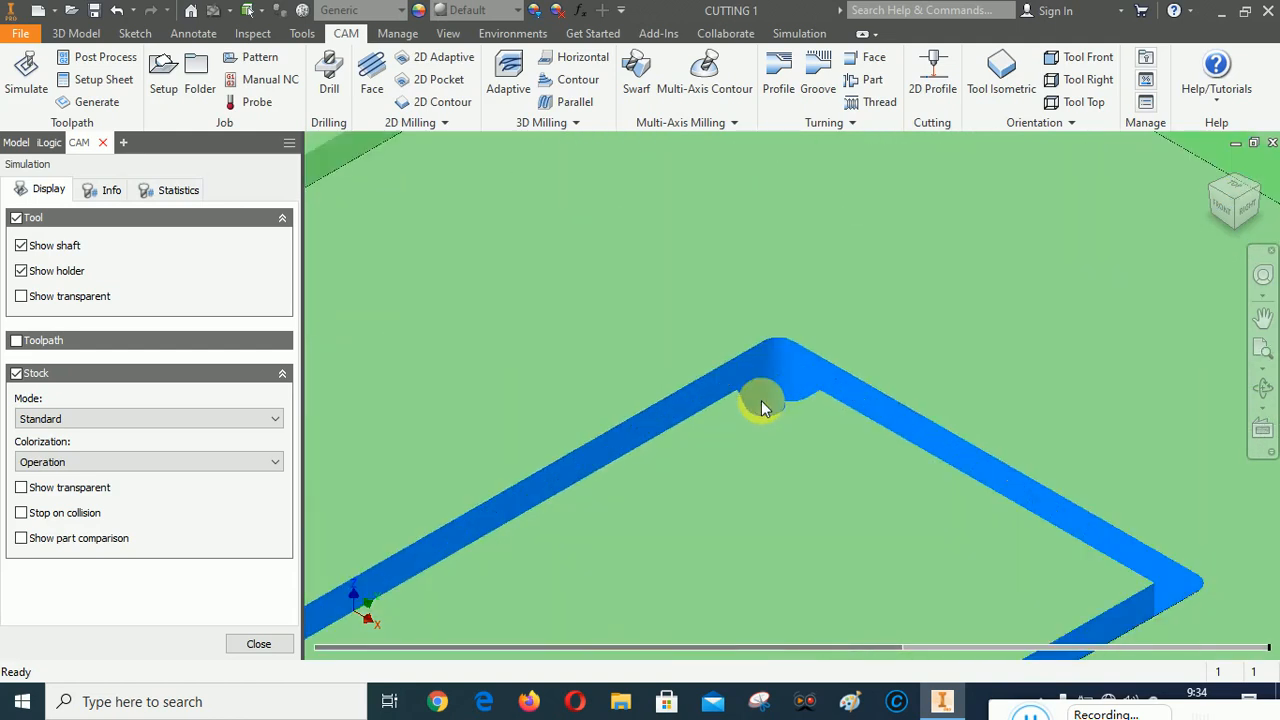
scroll(760, 400, down, 6)
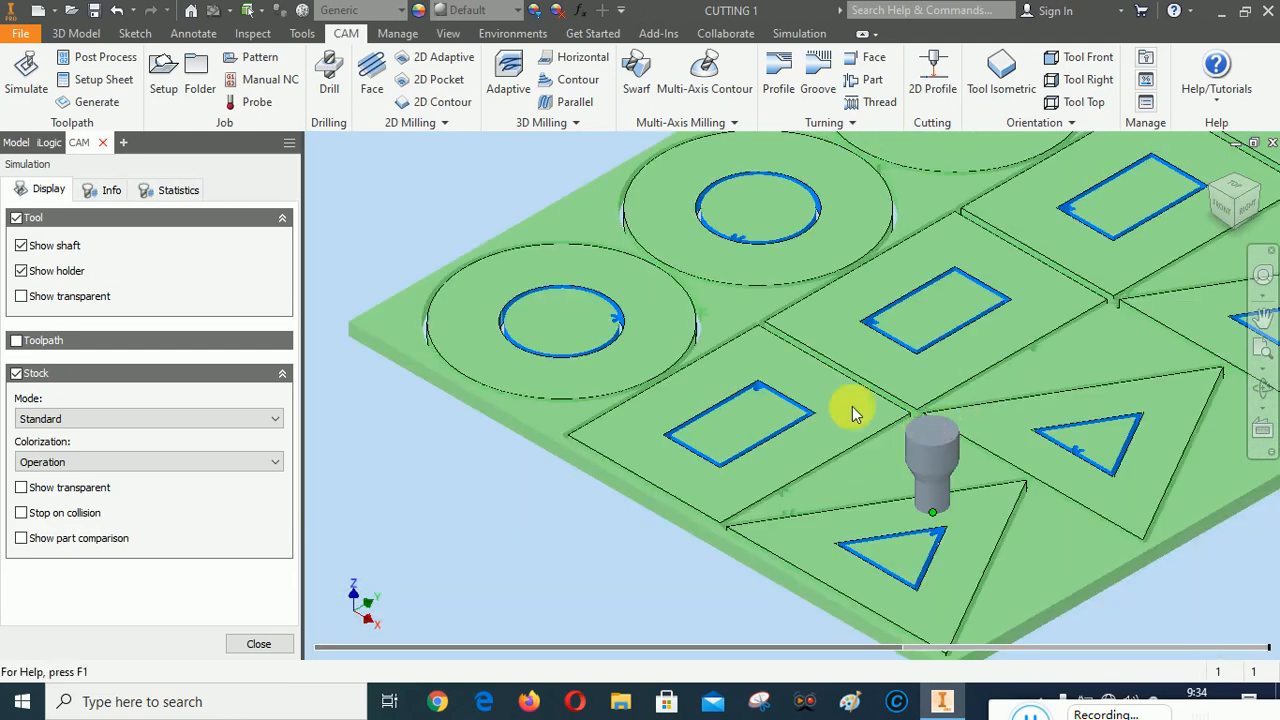
scroll(738, 377, down, 5)
click(1262, 348)
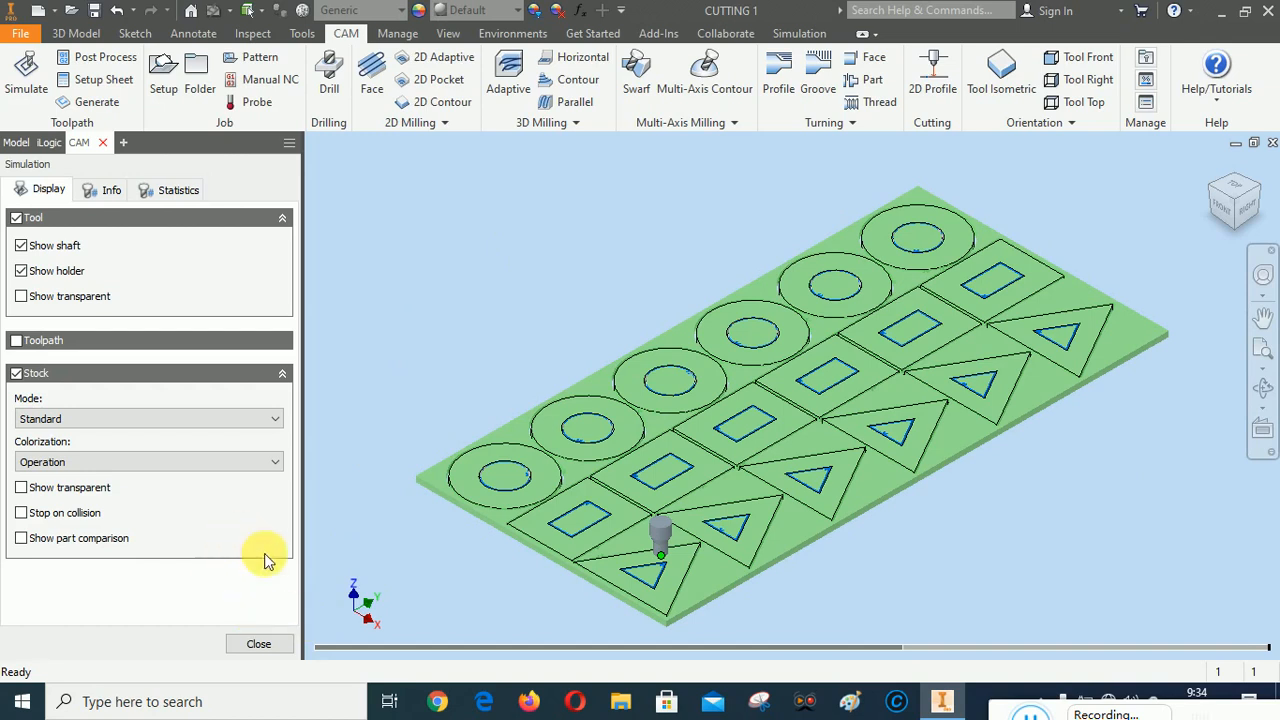
click(259, 644)
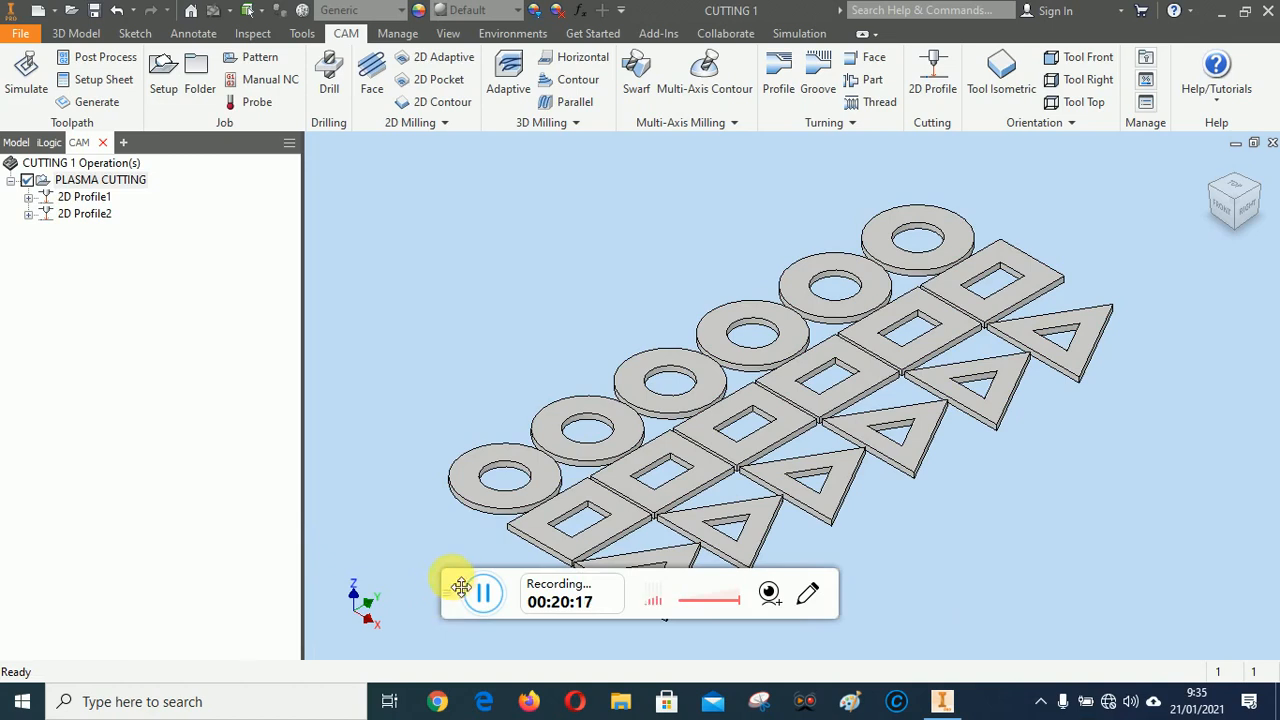
drag(460, 587, 1000, 694)
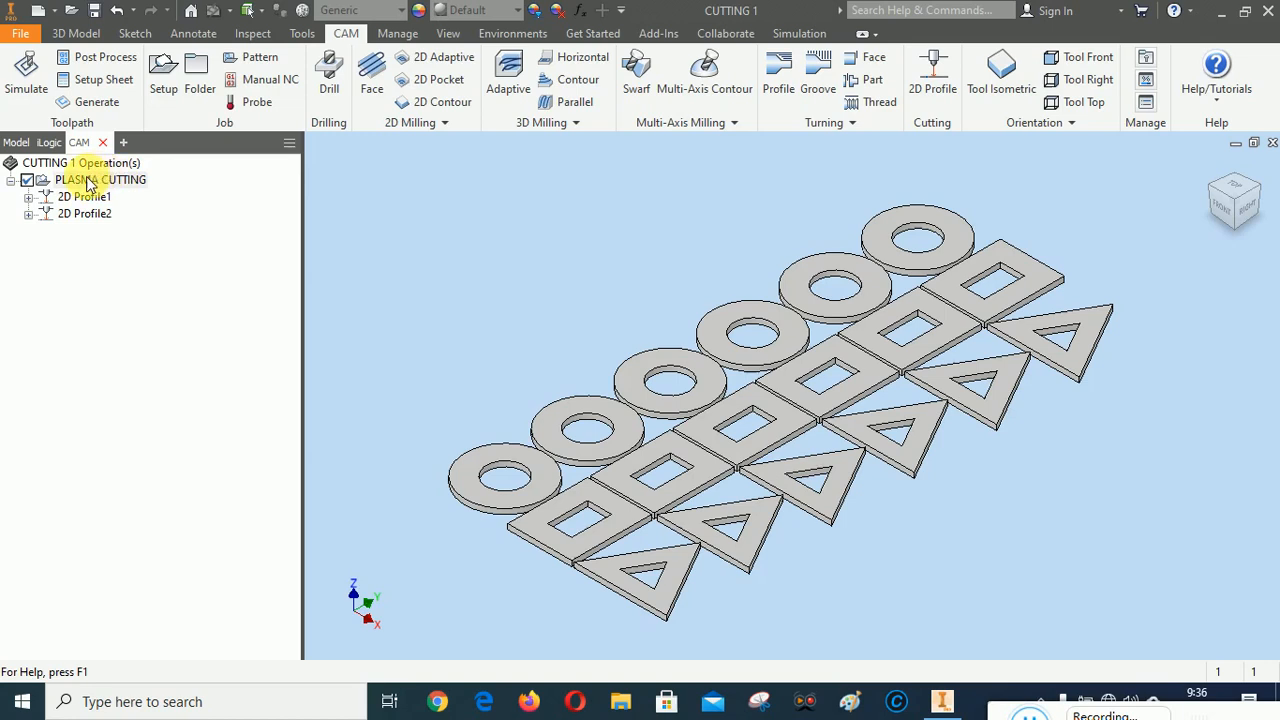
click(1025, 715)
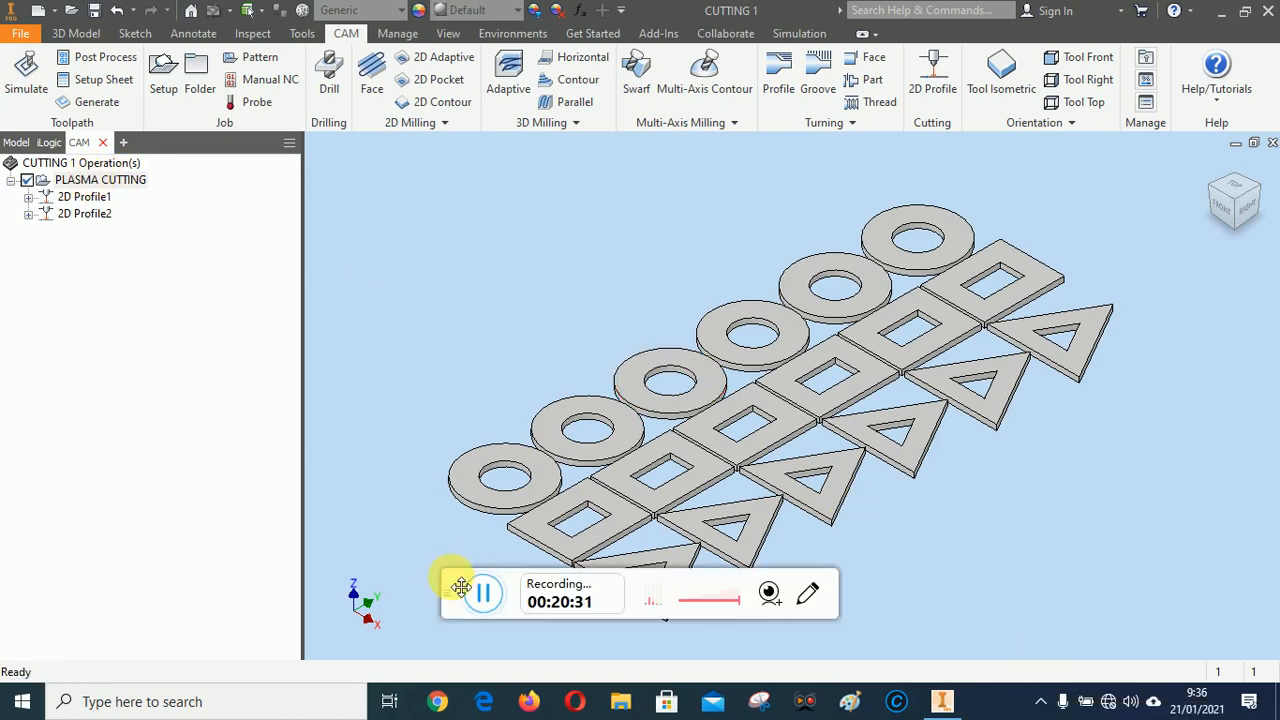
drag(461, 587, 1010, 714)
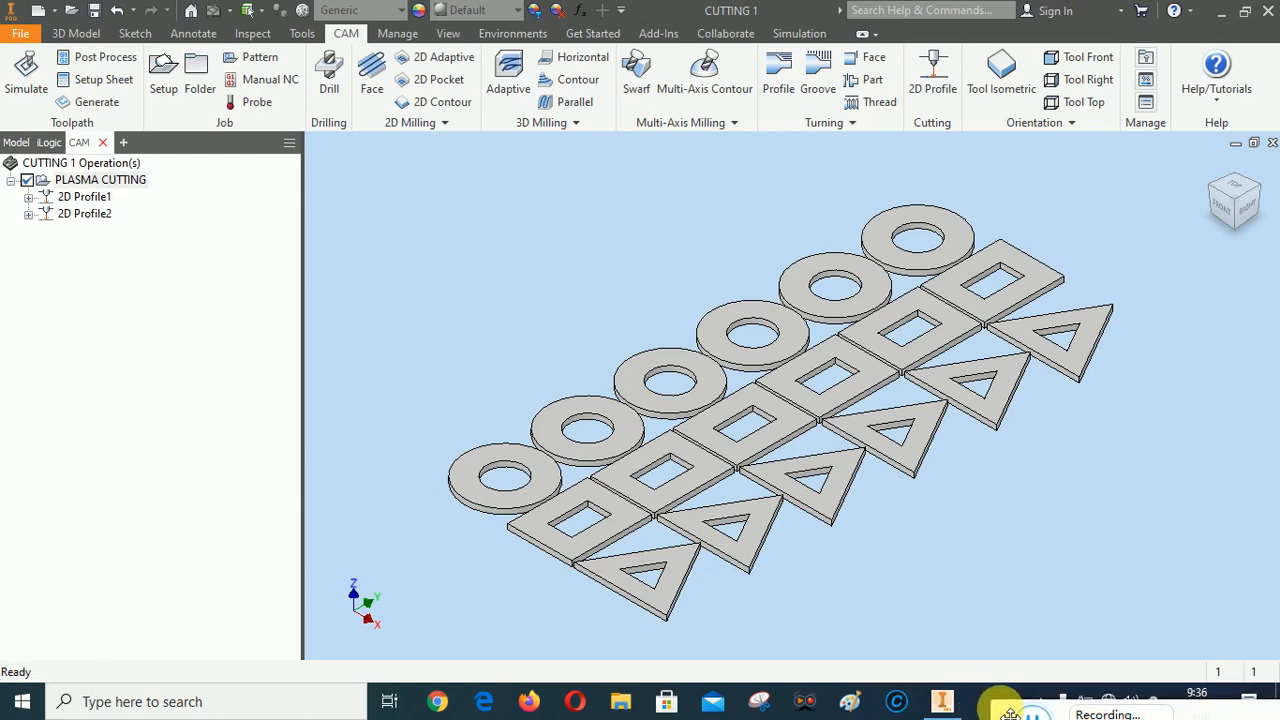
Generate the setup sheet for all operations of the PLASMA CUTTING setup, saving it in CAD CAM A's 1. 2D REFF folder
right_click(86, 184)
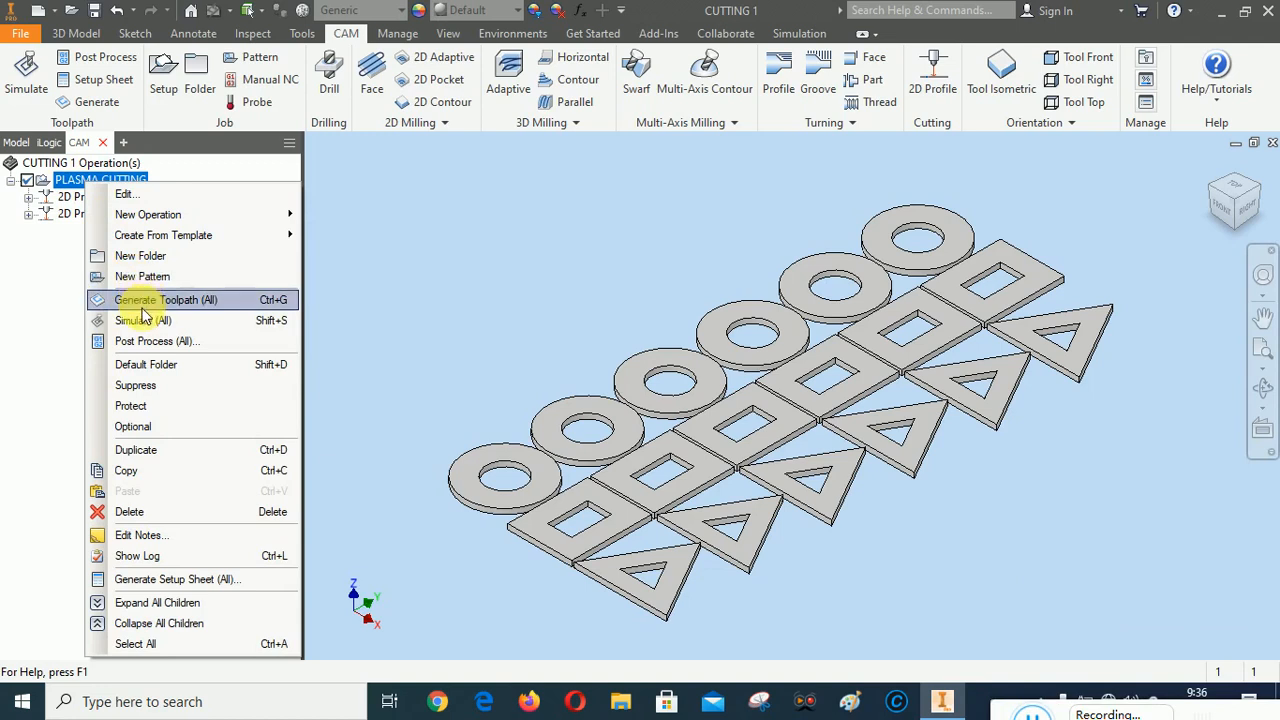
click(157, 582)
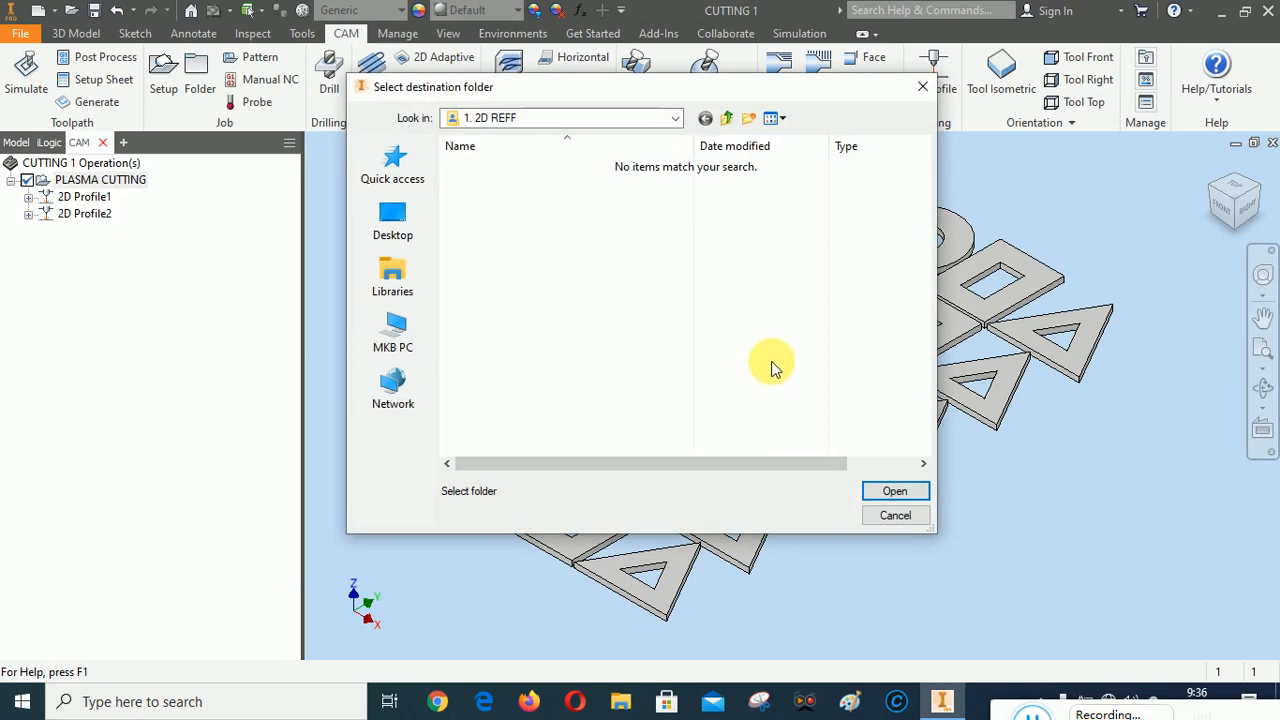
click(676, 118)
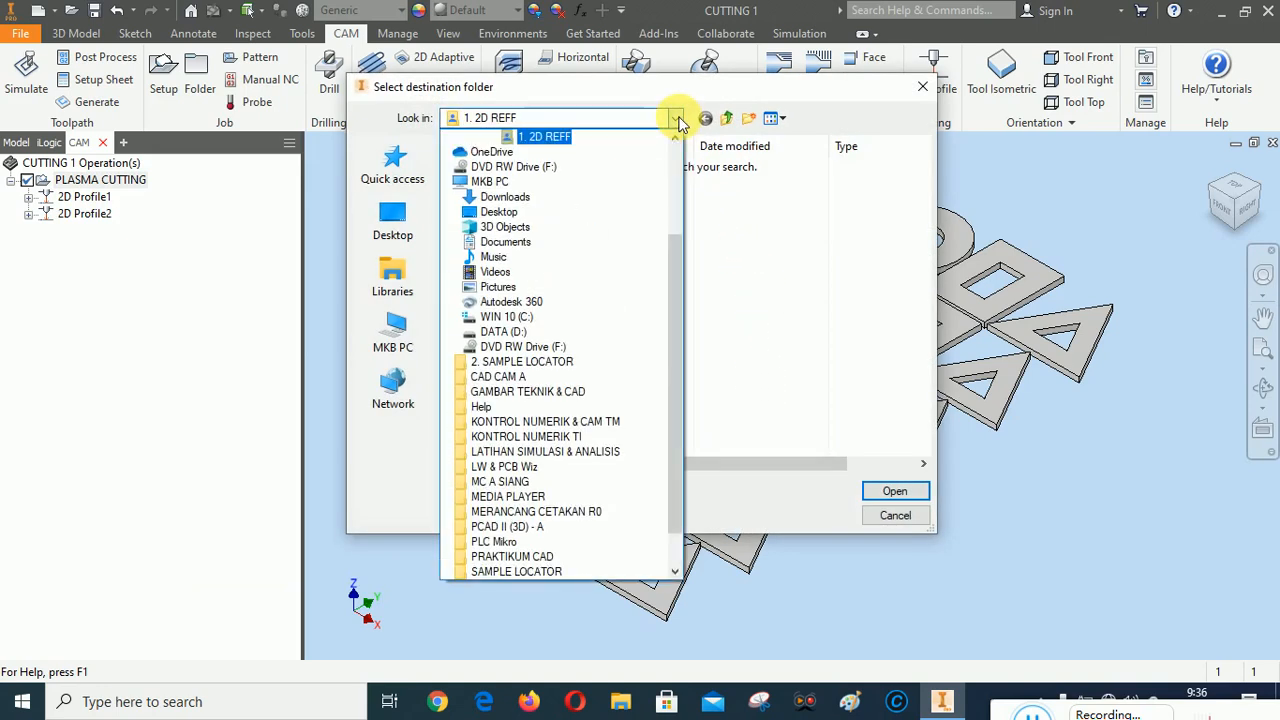
scroll(678, 240, up, 3)
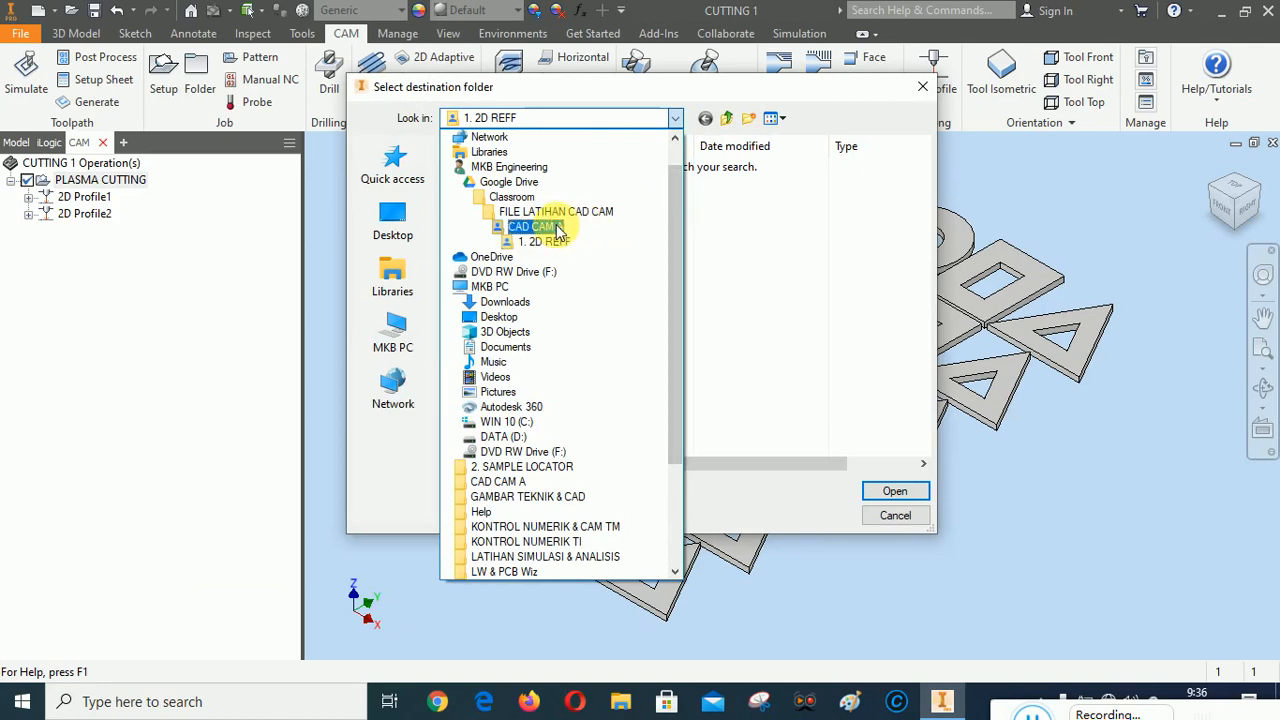
click(557, 228)
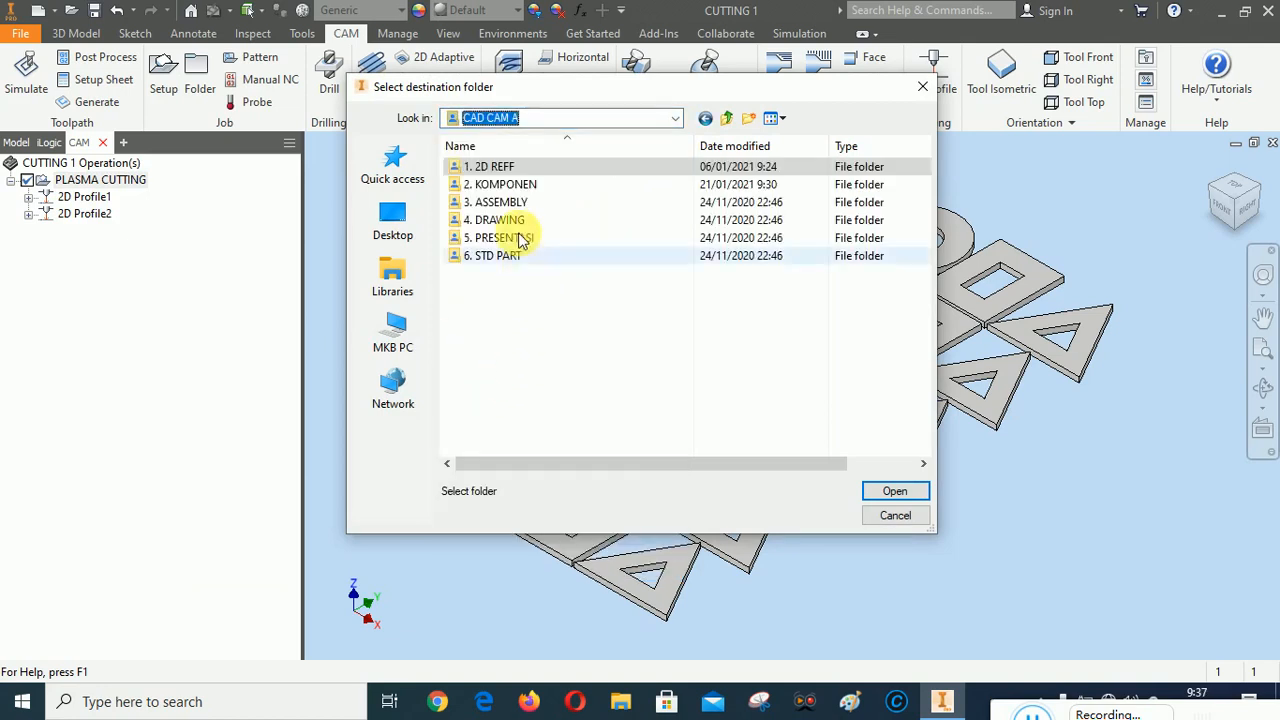
double_click(500, 168)
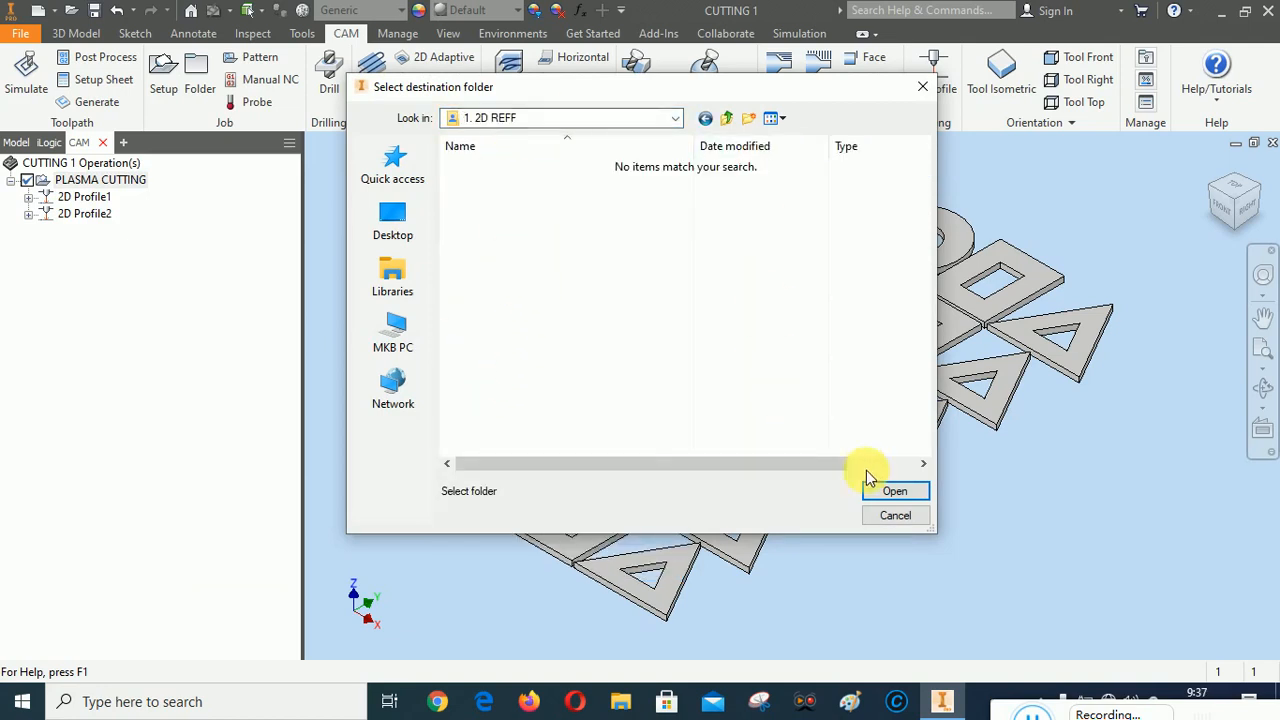
click(898, 492)
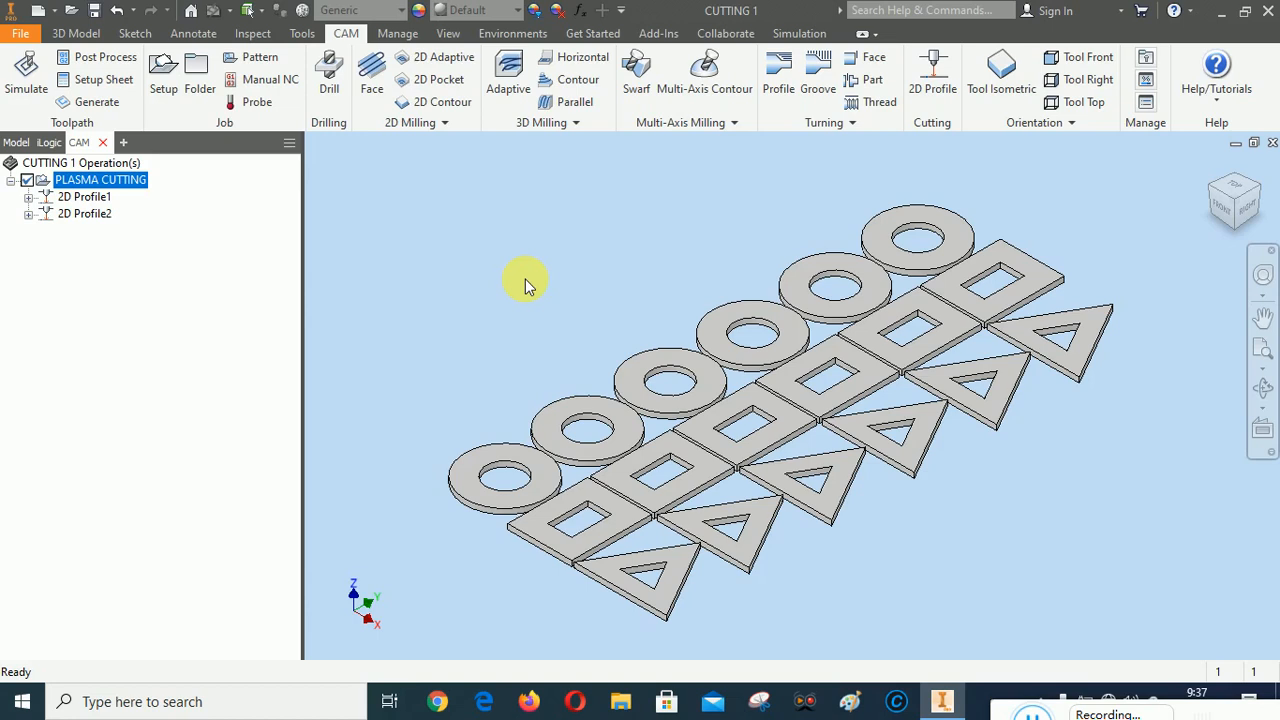
click(612, 625)
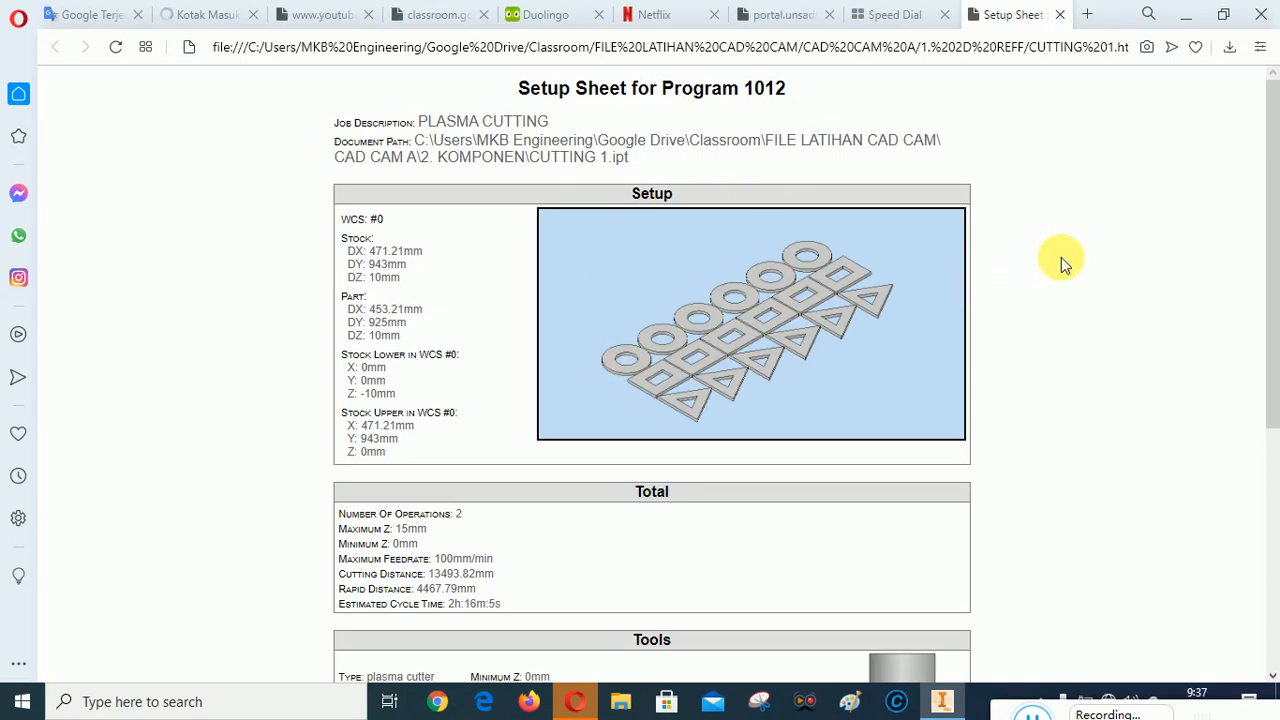
Examine the setup sheet in the browser, reading its totals, plasma cutter tool data and the details of both 2D Profile operations
key(super+e)
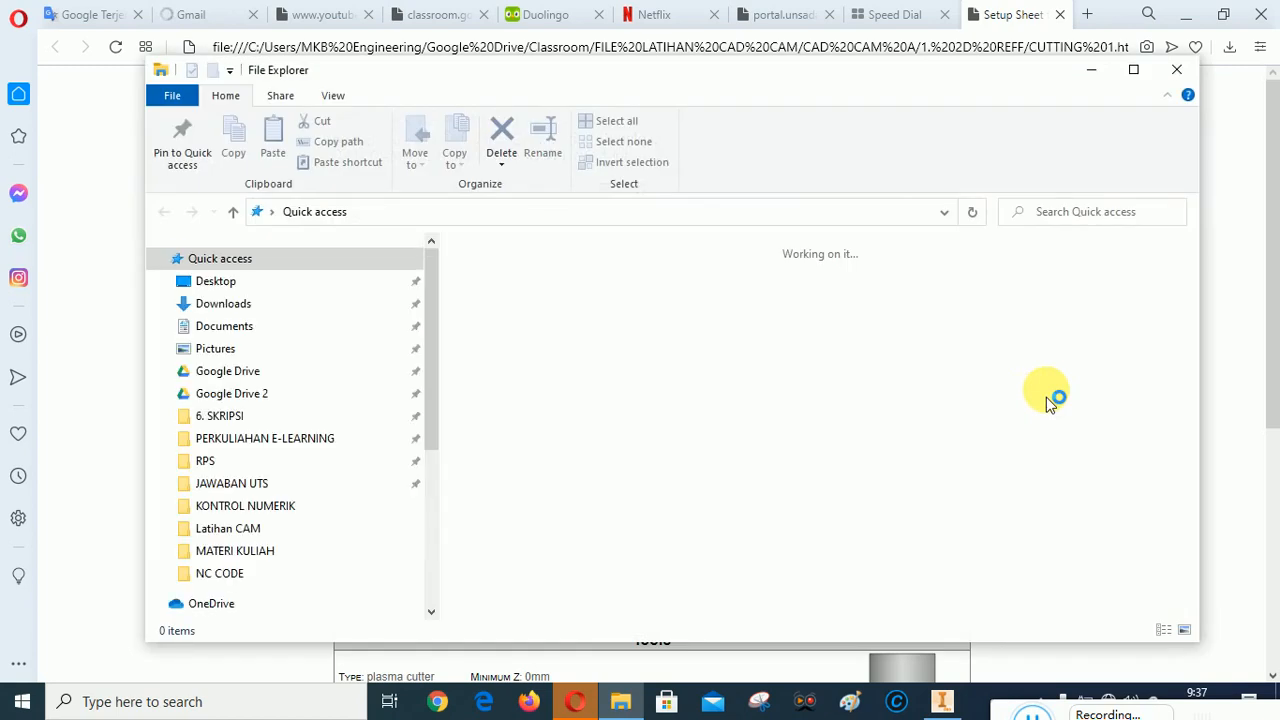
click(1091, 70)
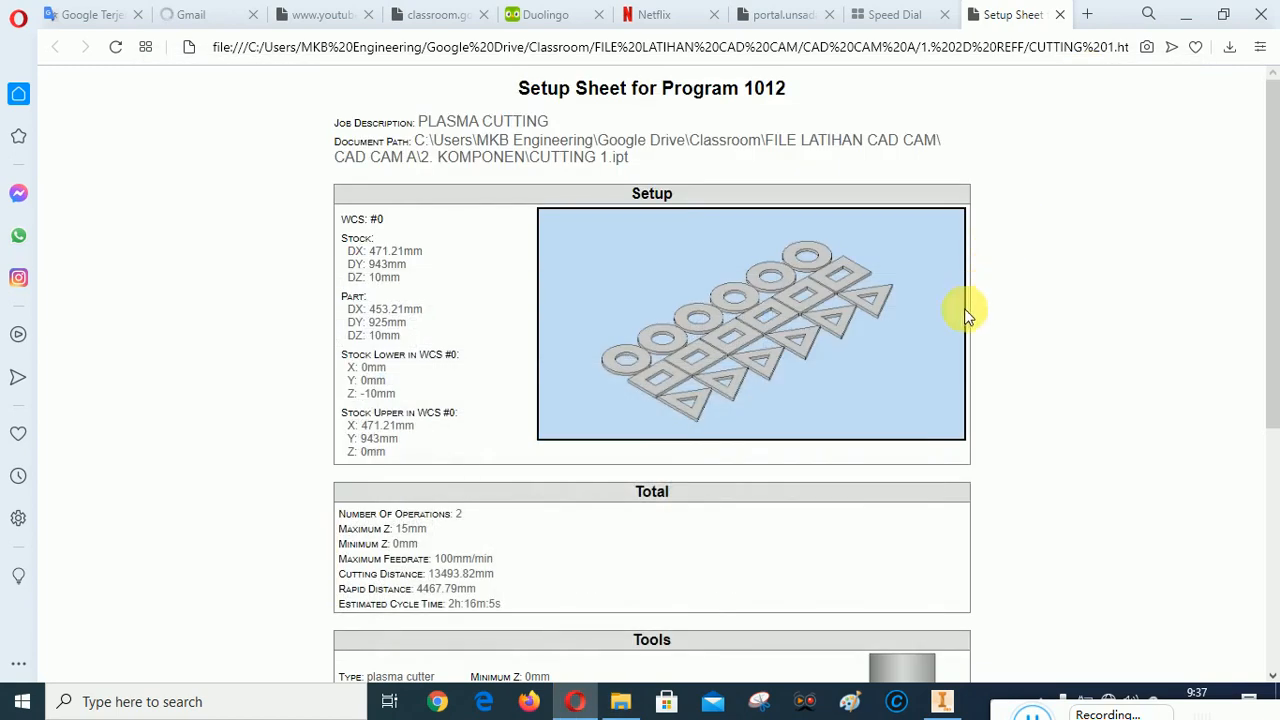
scroll(966, 340, down, 3)
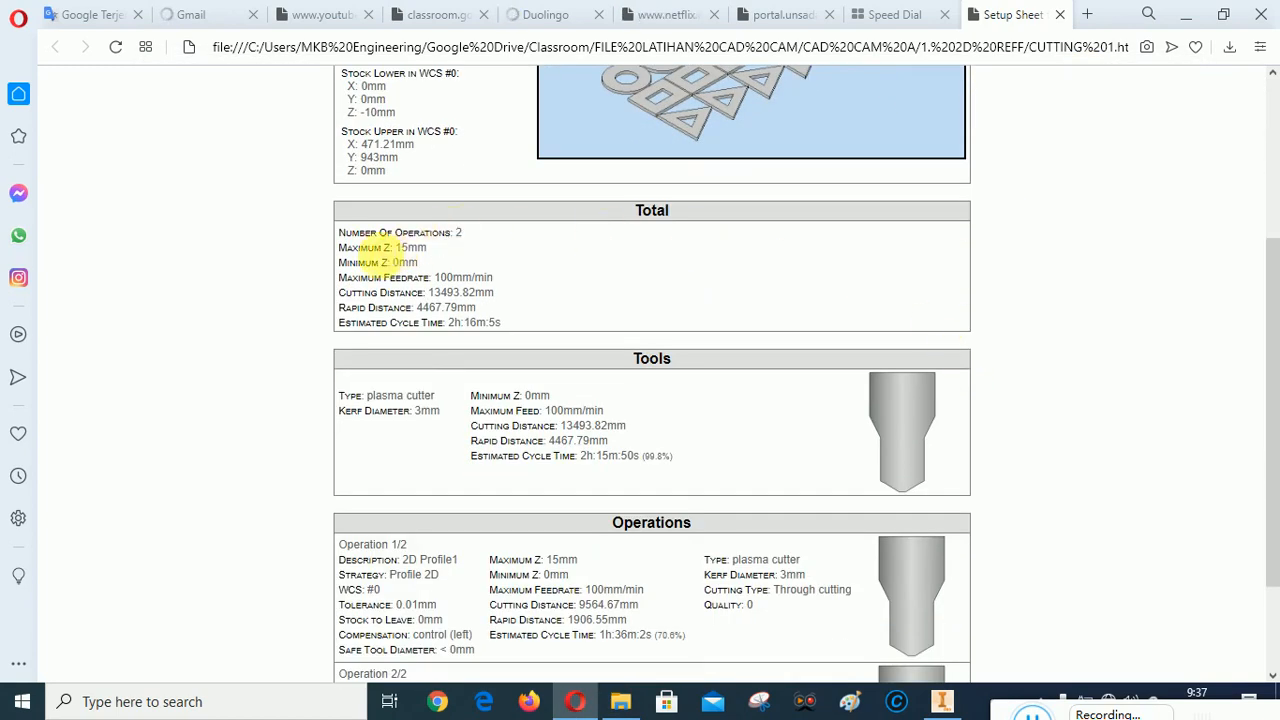
scroll(898, 310, down, 2)
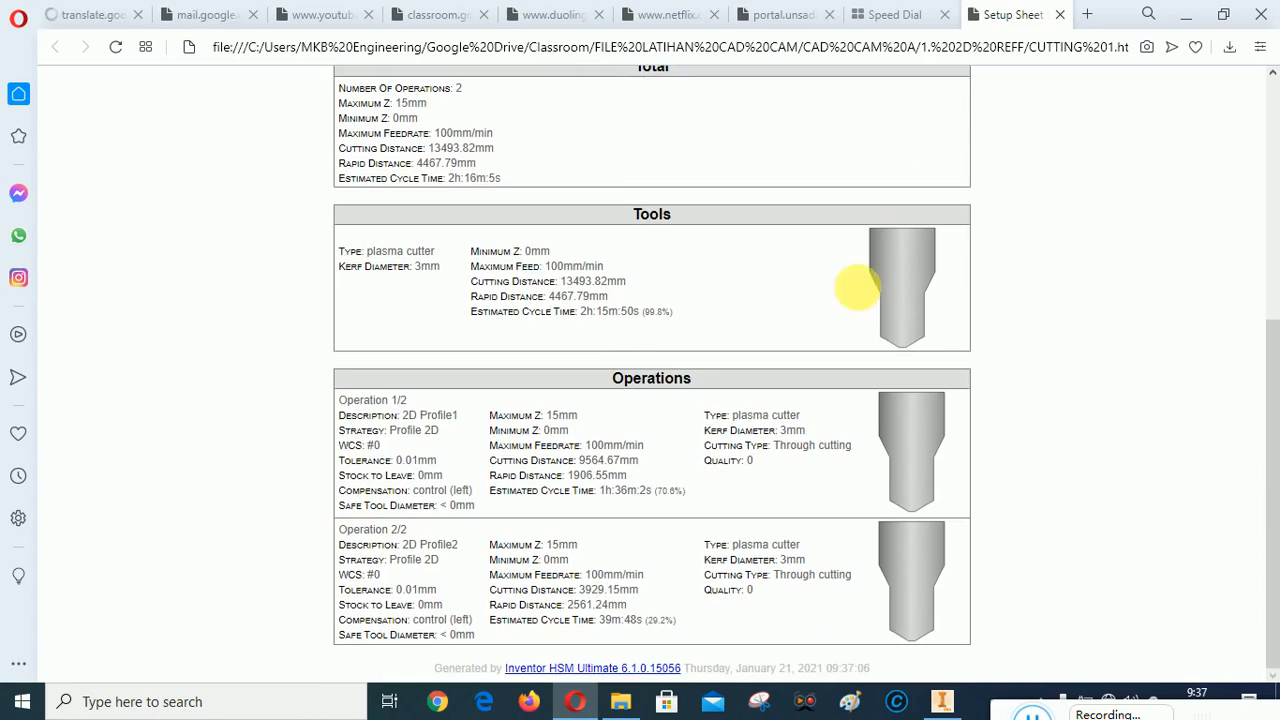
scroll(788, 355, up, 1)
scroll(838, 349, down, 2)
mouse_move(1009, 716)
mouse_down()
mouse_move(460, 586)
mouse_move(660, 651)
mouse_move(1094, 705)
mouse_move(1013, 712)
mouse_up()
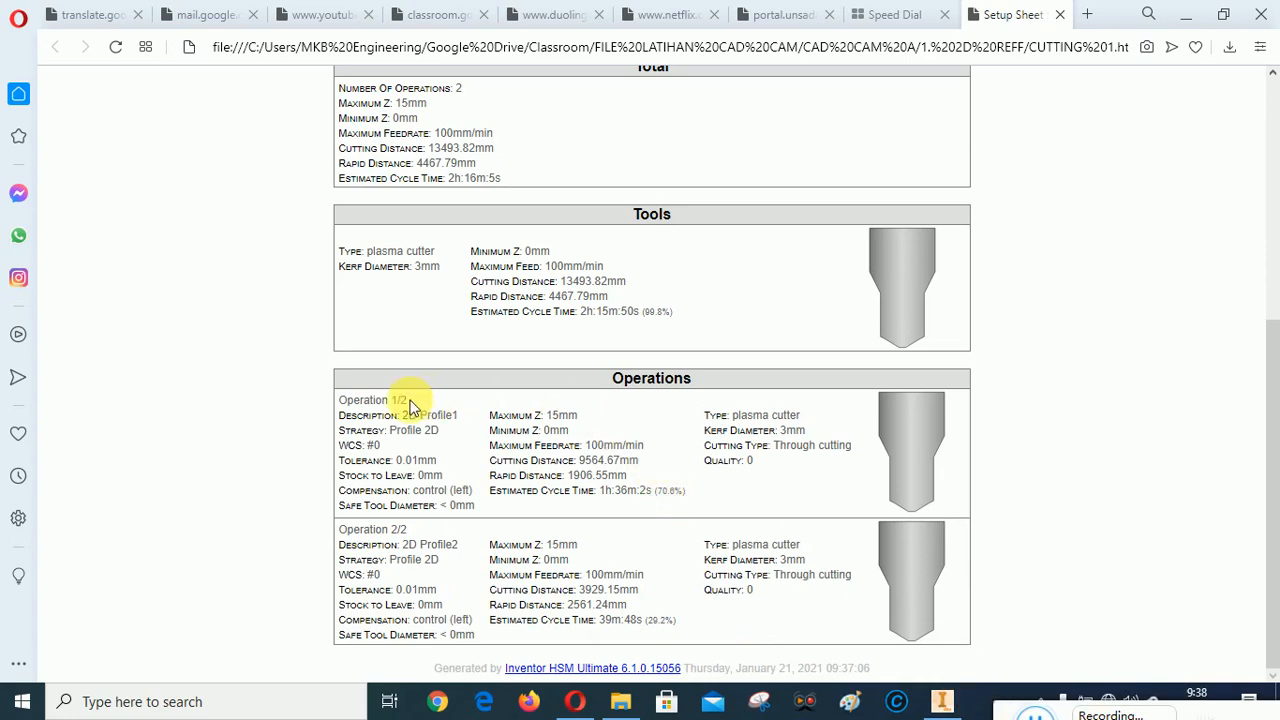
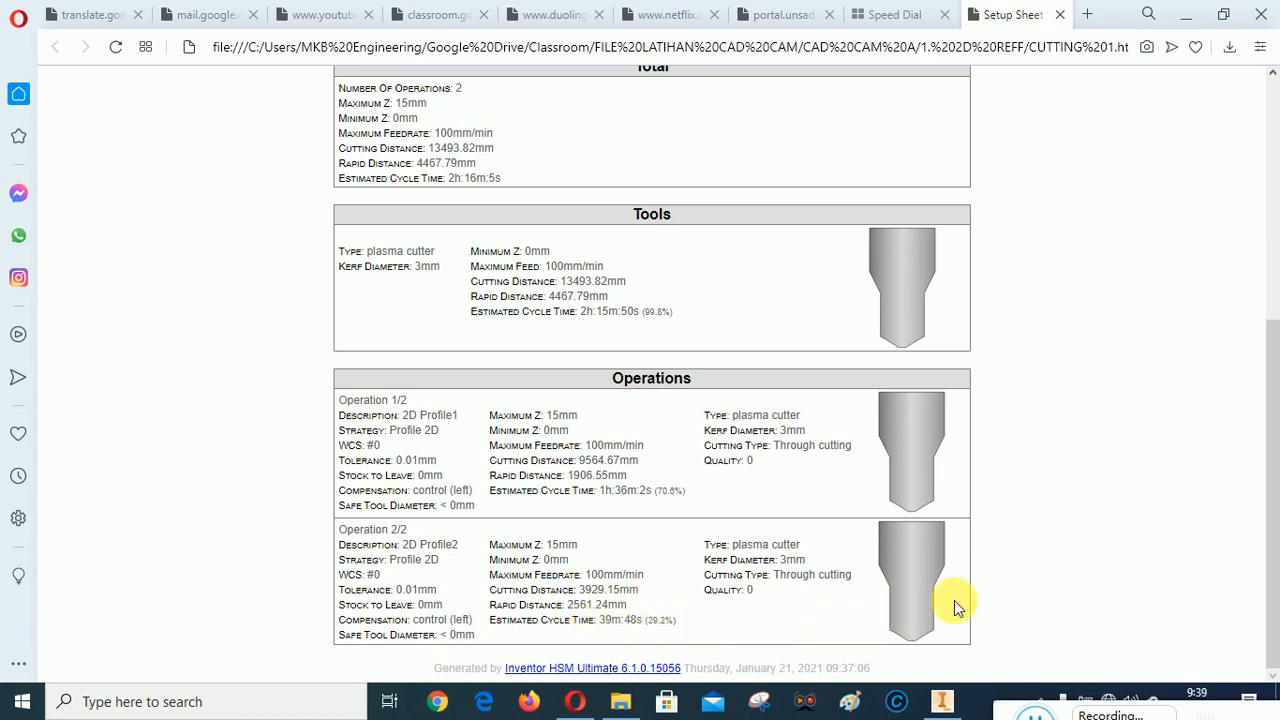
In File Explorer, open Google Drive's Classroom folder and go through FILE LATIHAN CAD CAM and CAD CAM A to the 1. 2D REFF folder
scroll(954, 600, up, 5)
scroll(954, 600, down, 5)
click(620, 701)
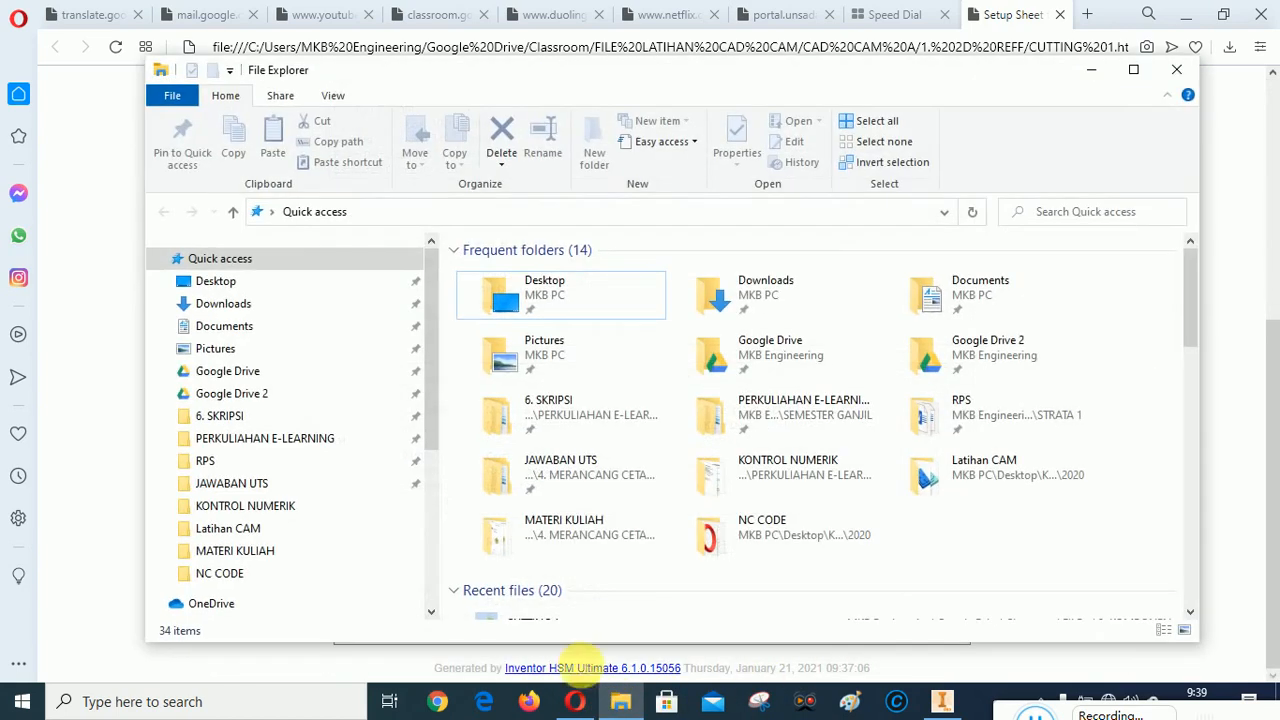
click(212, 370)
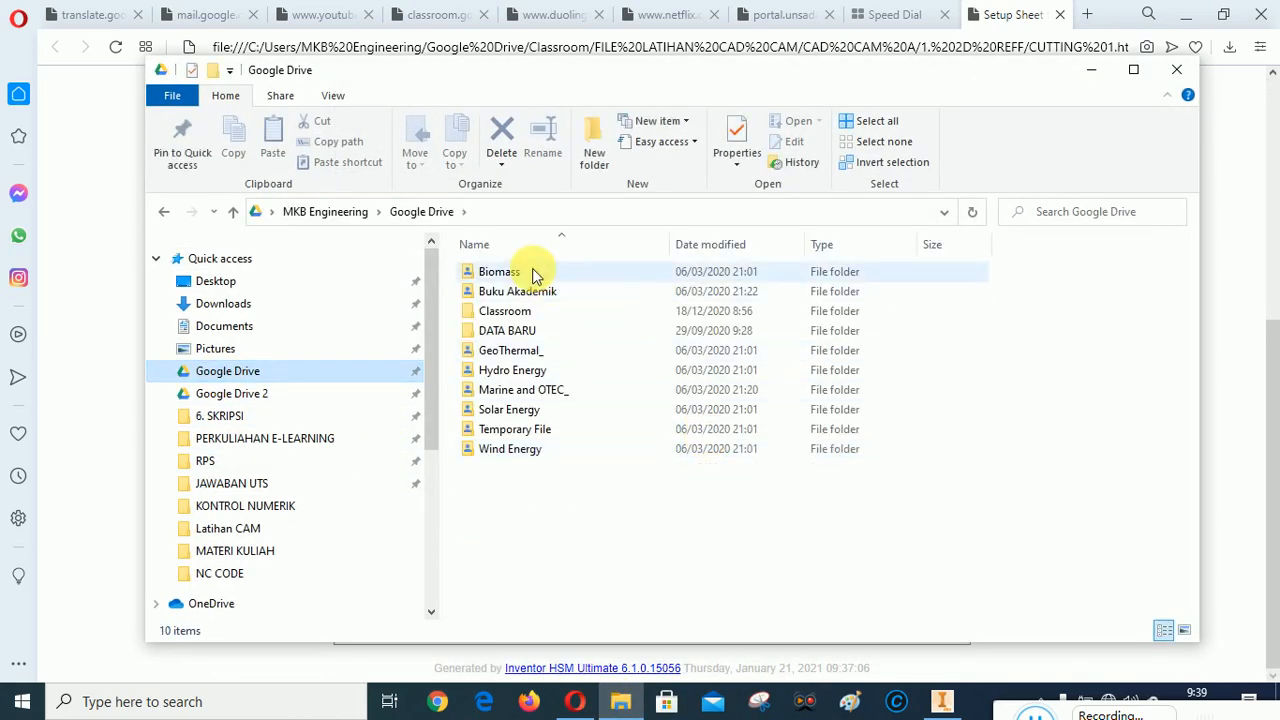
double_click(508, 310)
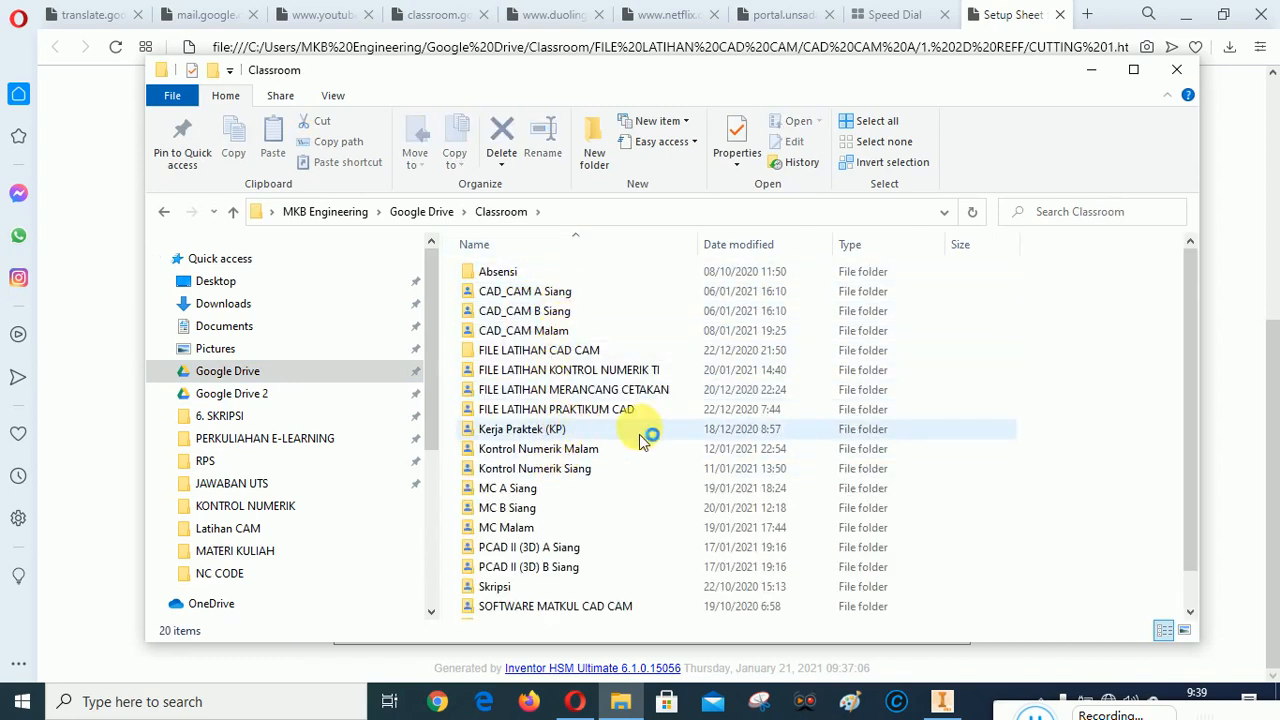
double_click(570, 355)
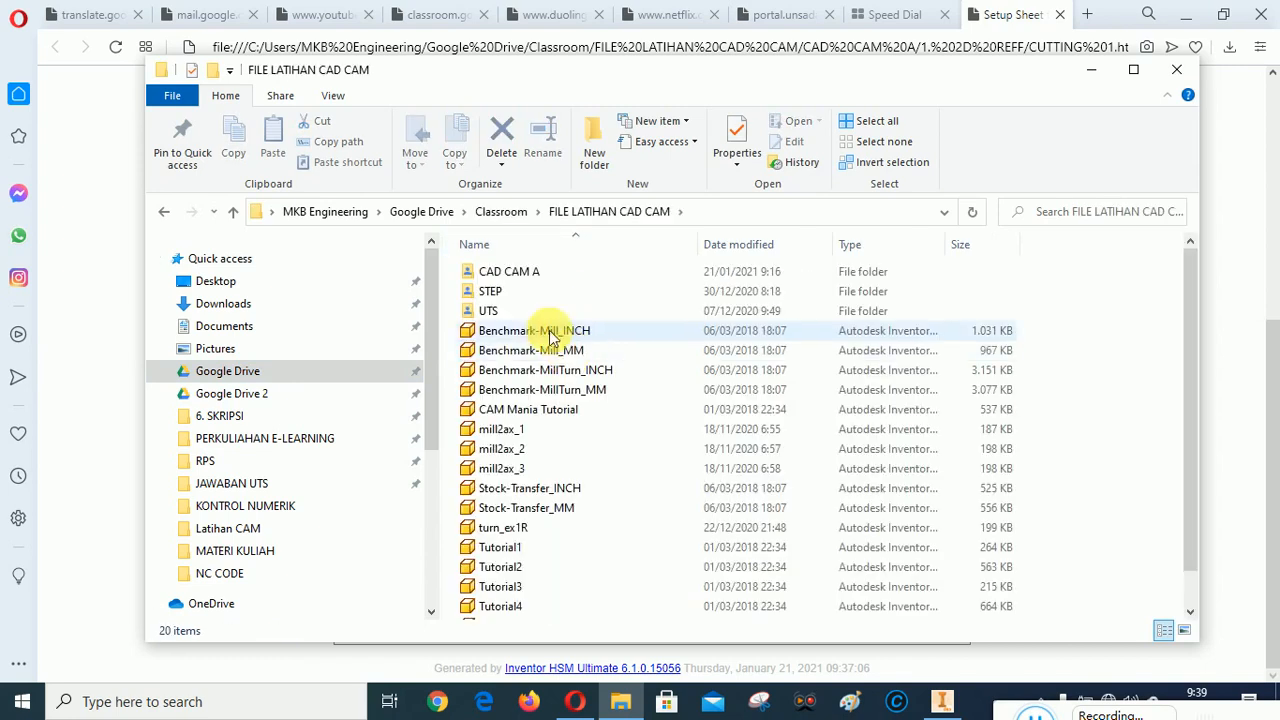
double_click(517, 279)
double_click(503, 270)
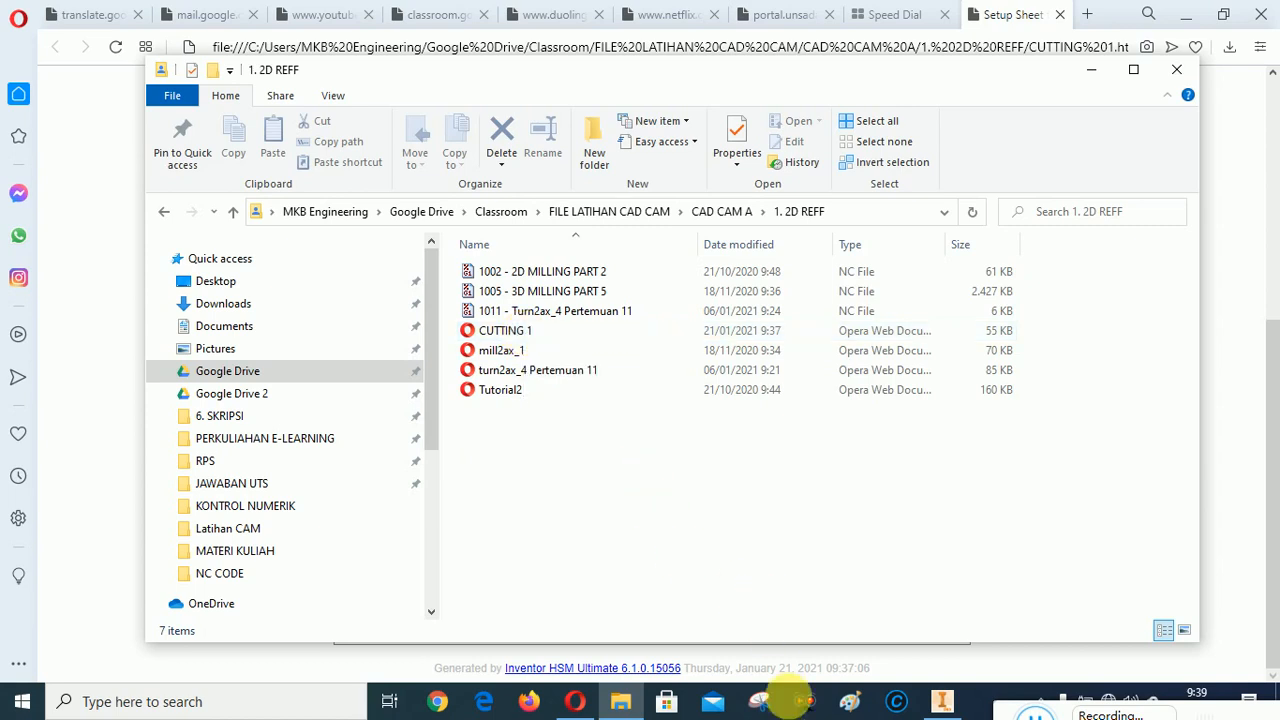
Close the setup sheet in the browser, rename its CUTTING 1 file as CUTTING 1 Pertemuan 12, and minimize the folder window
click(580, 703)
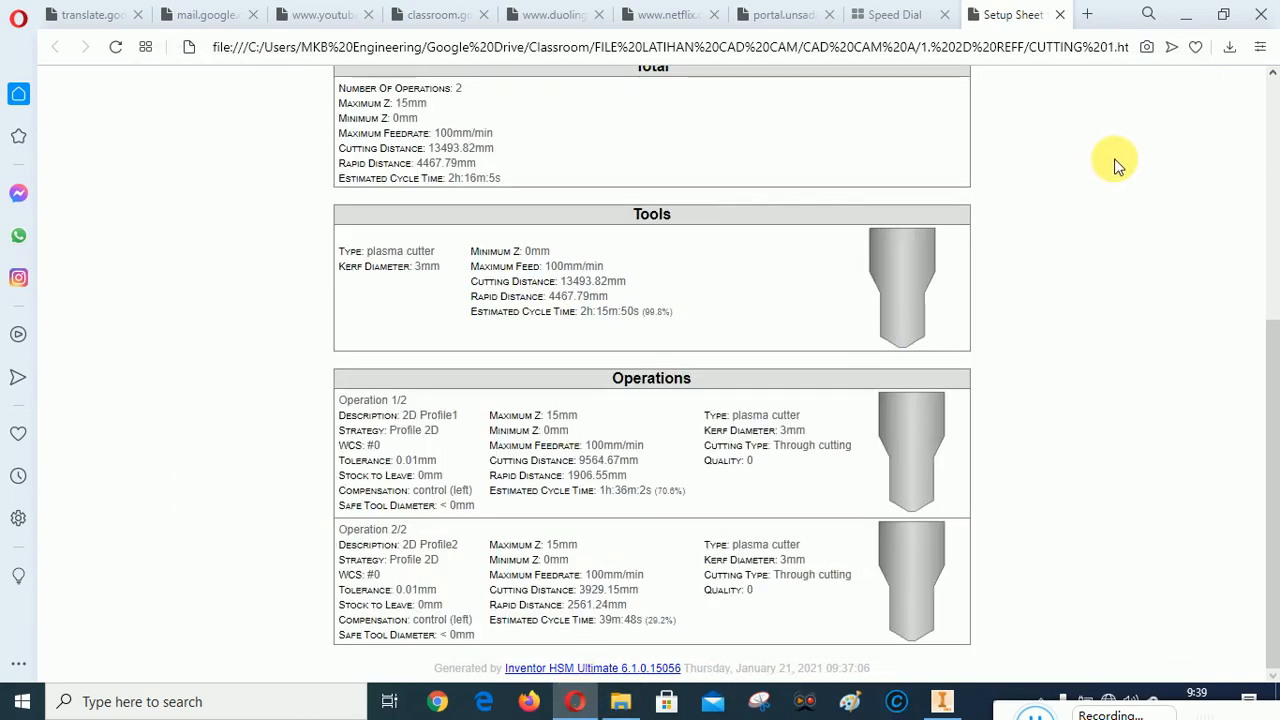
click(1060, 15)
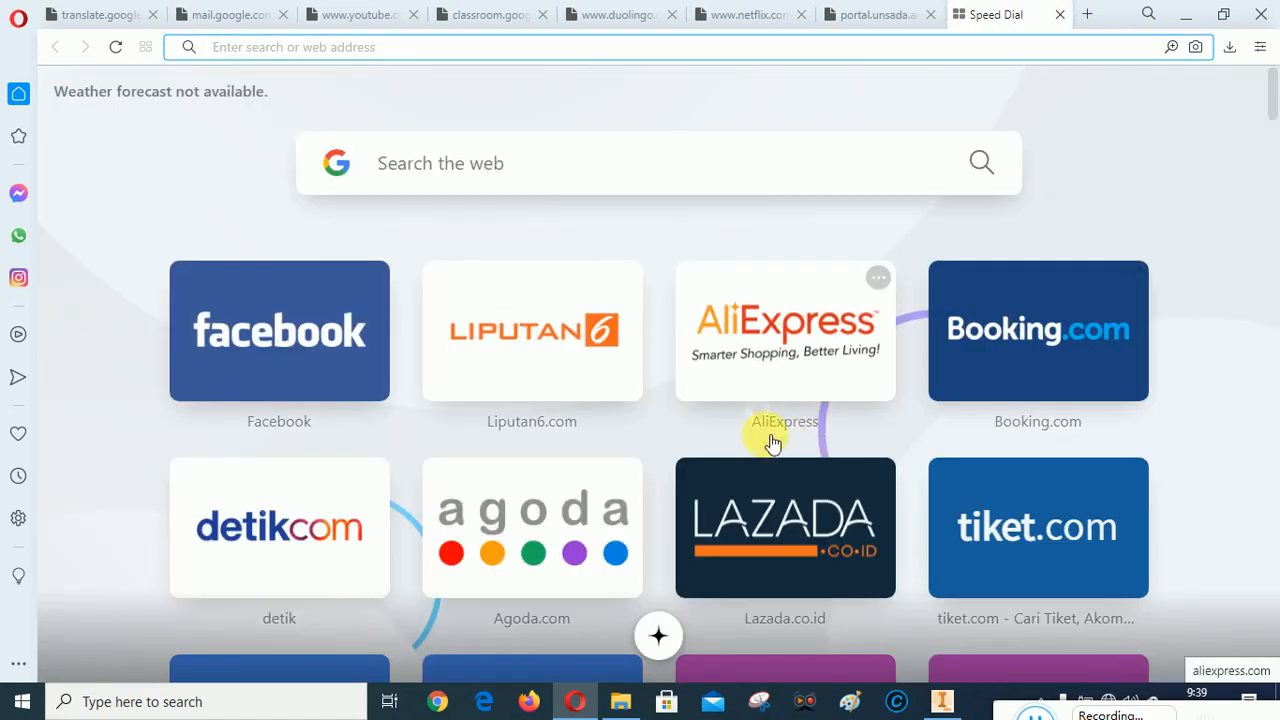
click(620, 702)
double_click(514, 330)
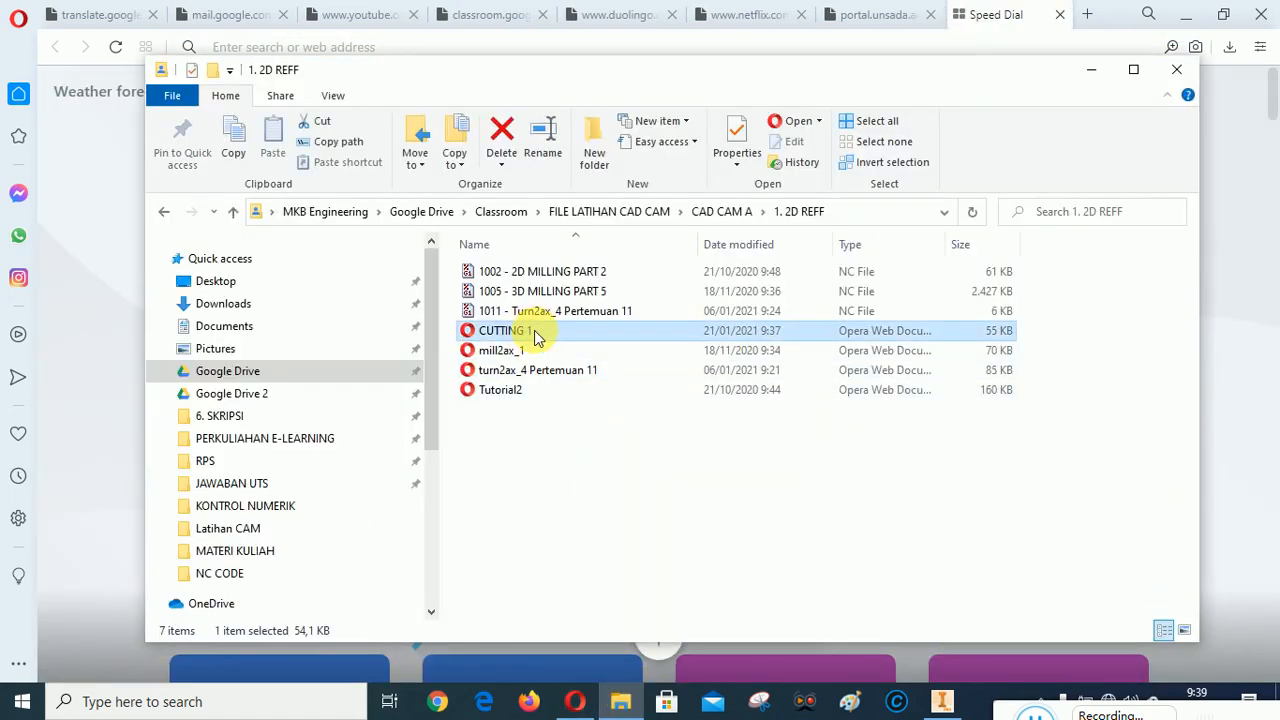
click(539, 337)
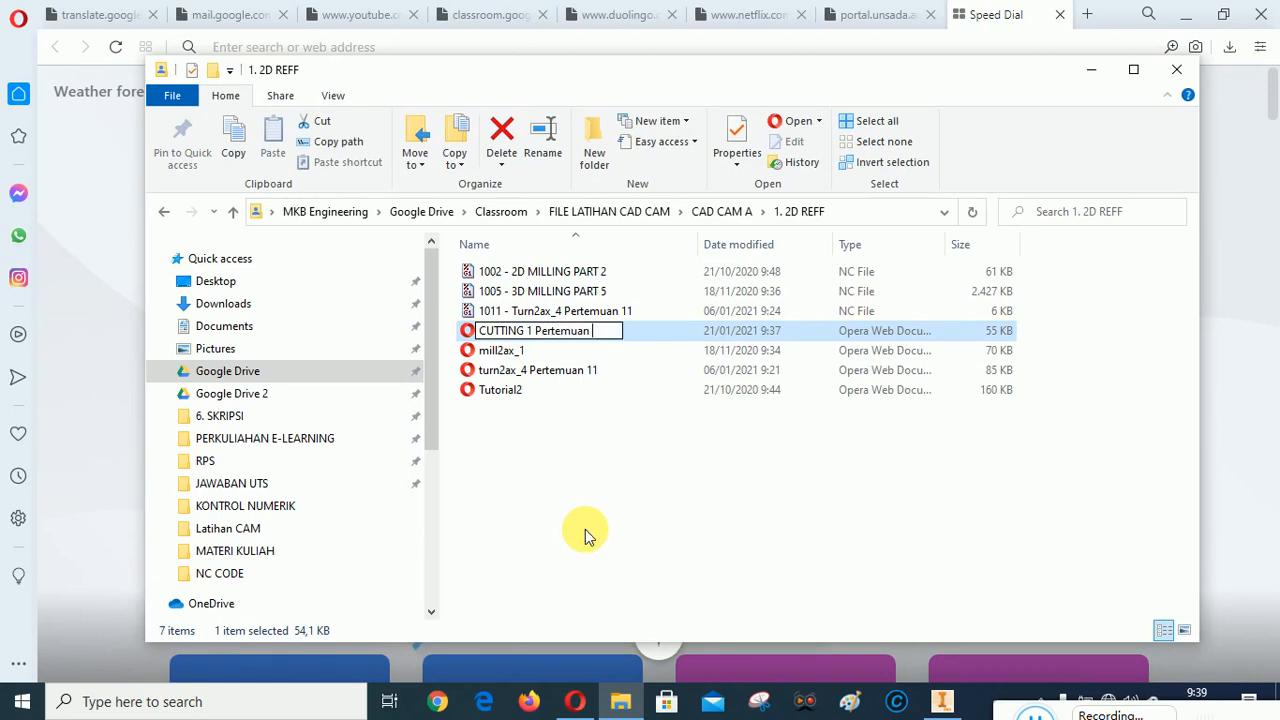
key(Return)
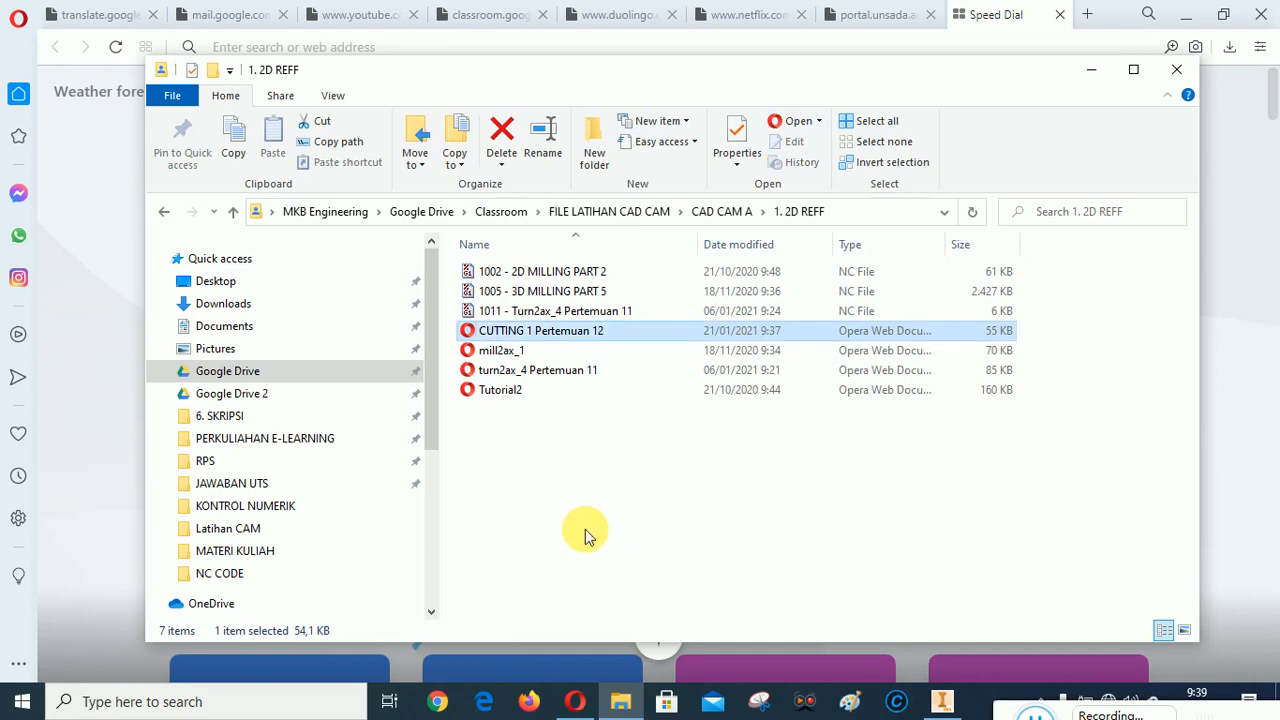
click(595, 510)
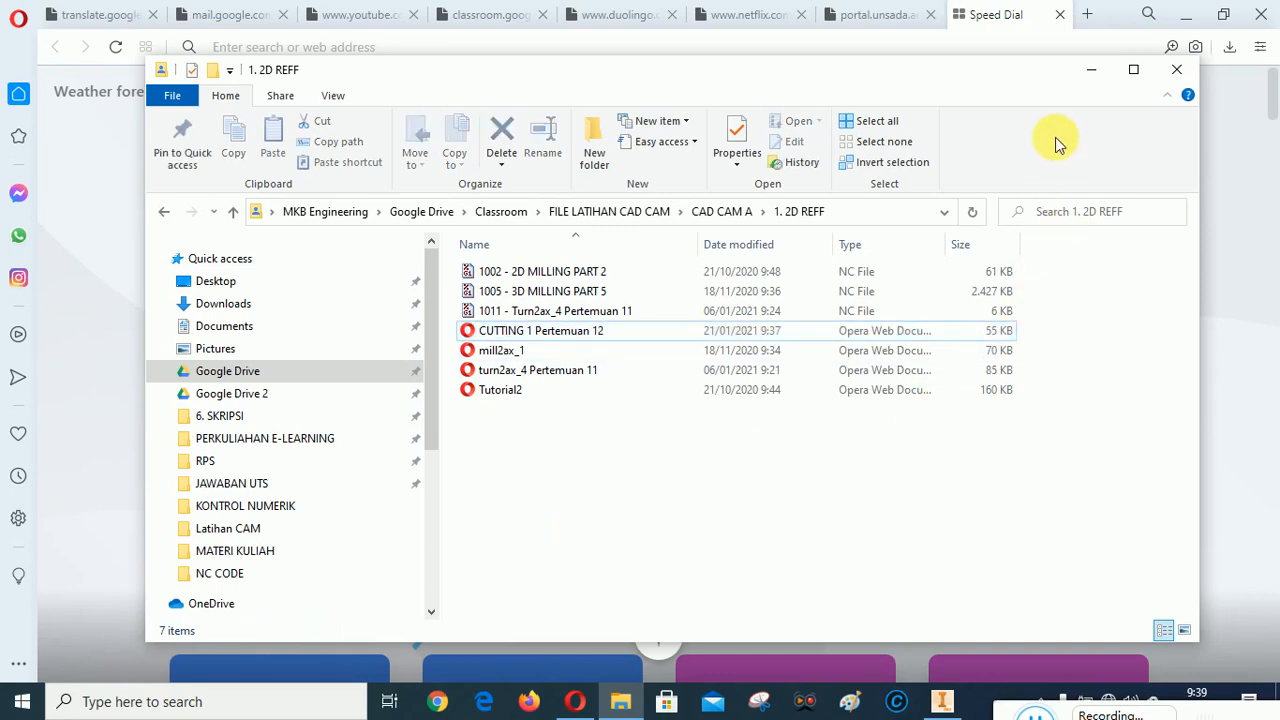
click(1091, 69)
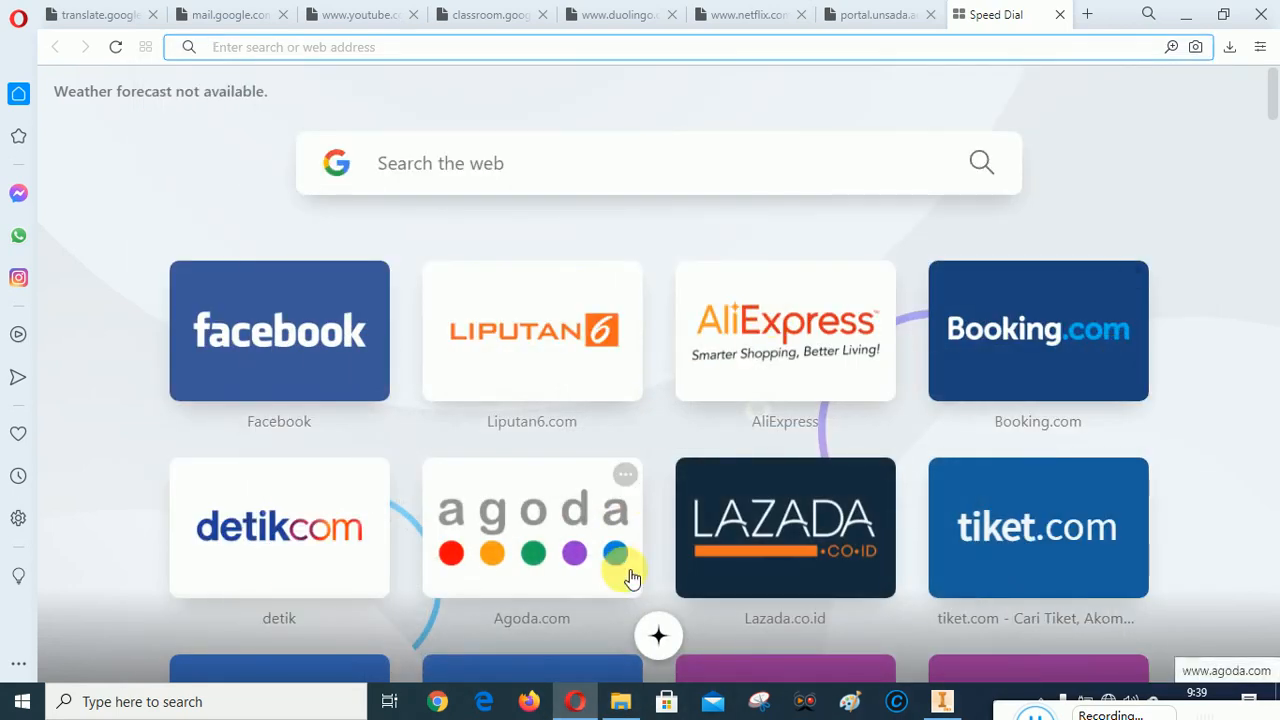
Switch to Inventor, open post processing for all operations of the PLASMA CUTTING setup, and choose the FANUC / fanuc post configuration
click(941, 701)
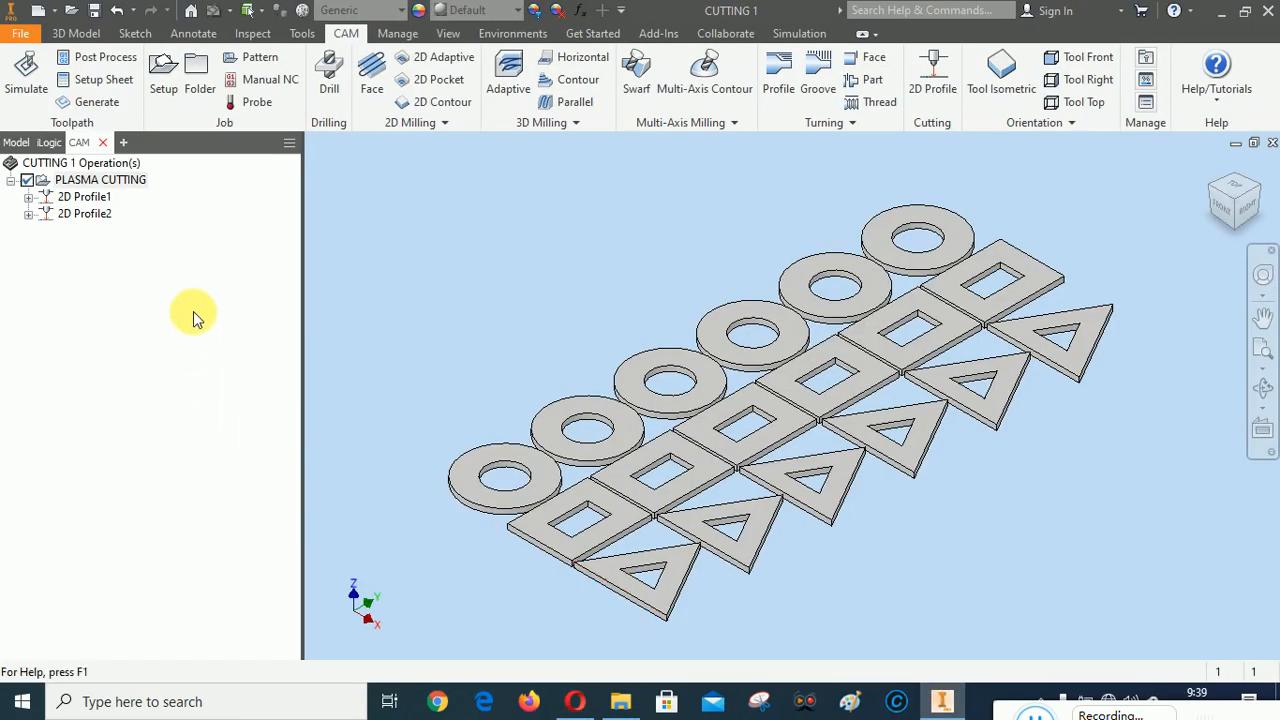
right_click(80, 185)
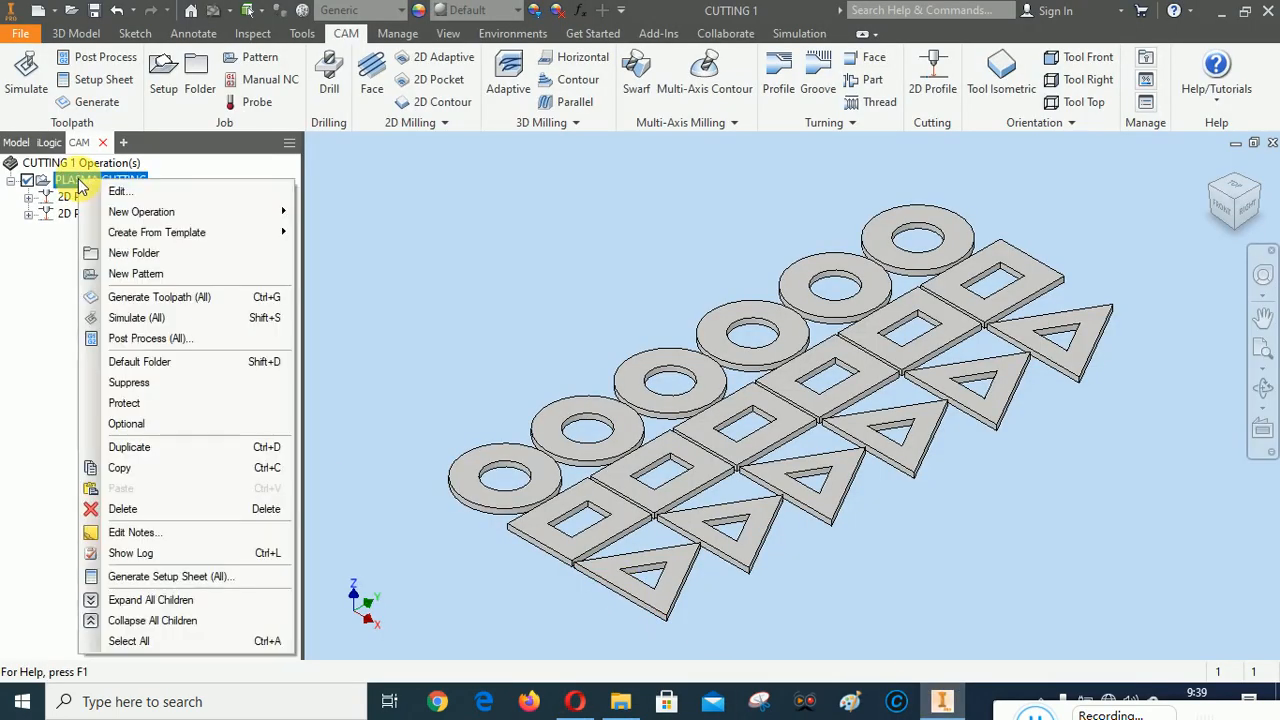
click(138, 338)
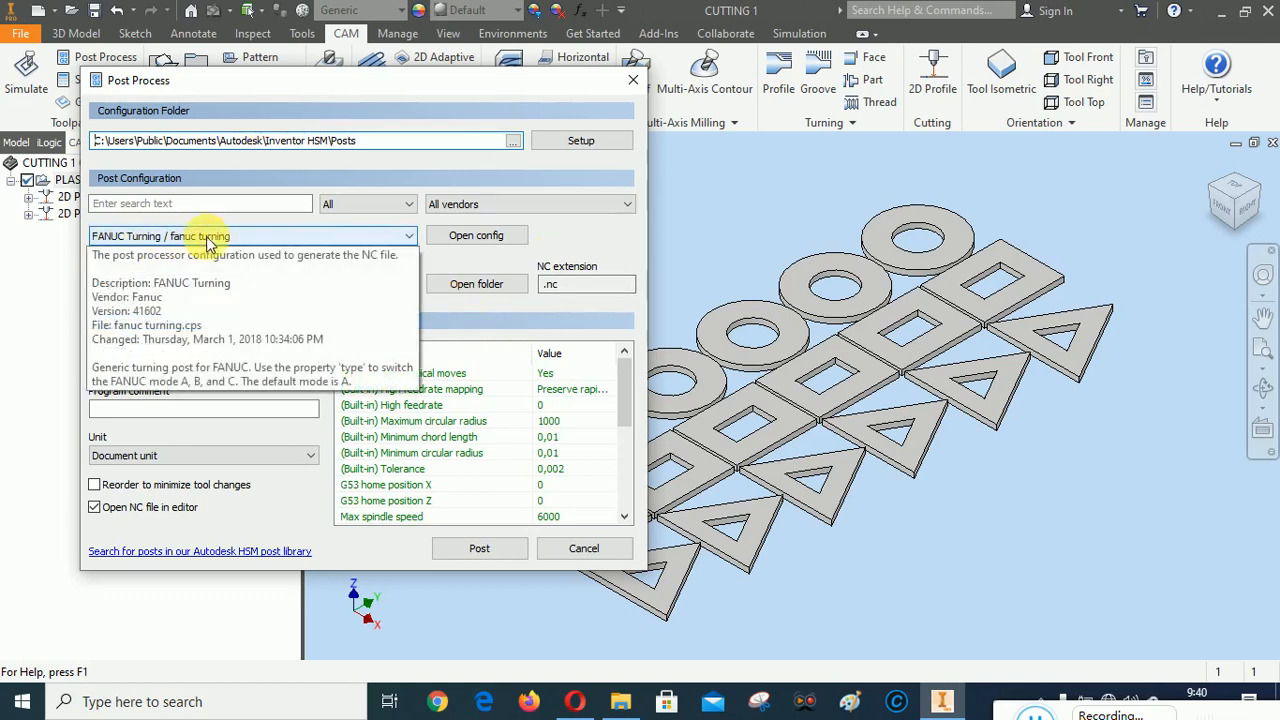
click(312, 238)
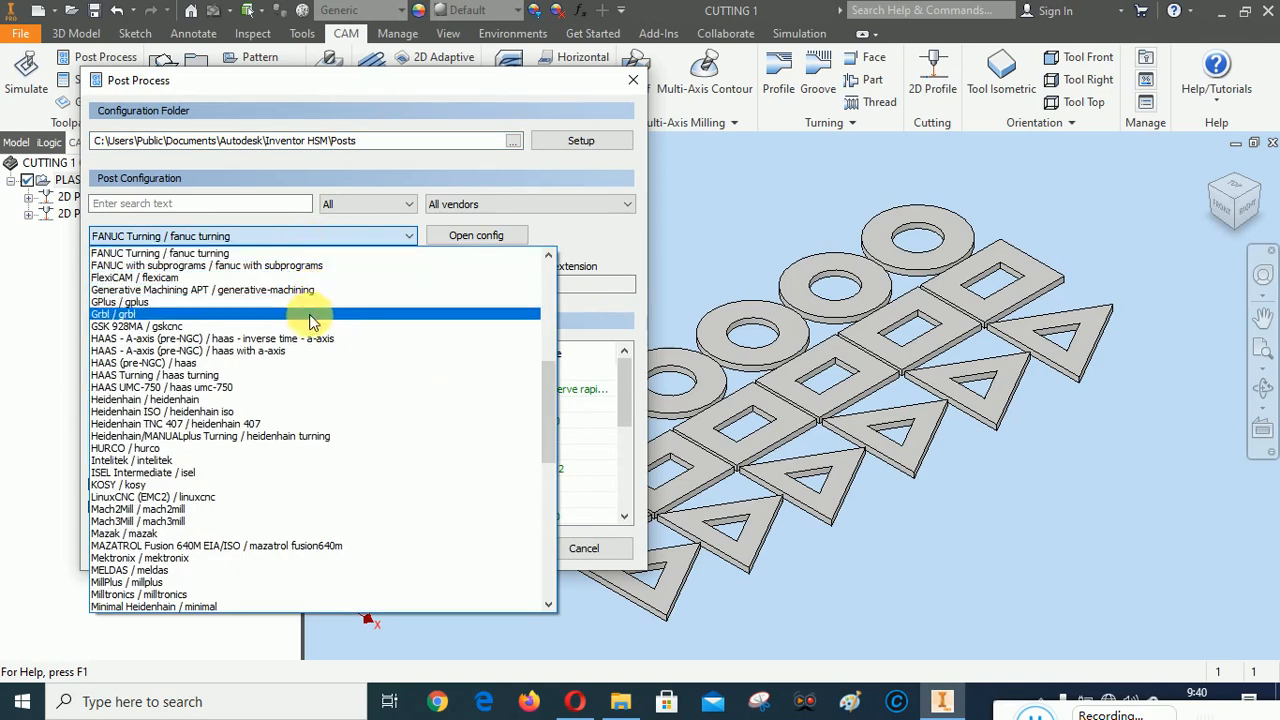
scroll(335, 410, up, 1)
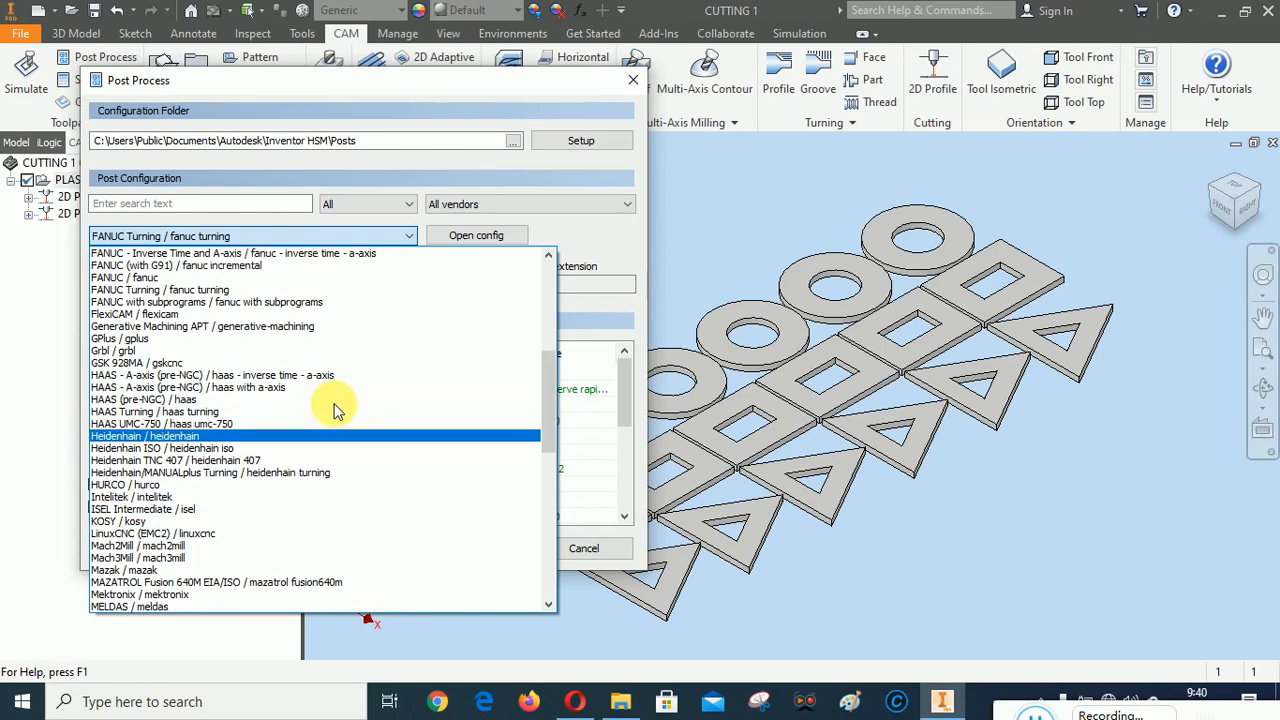
click(158, 277)
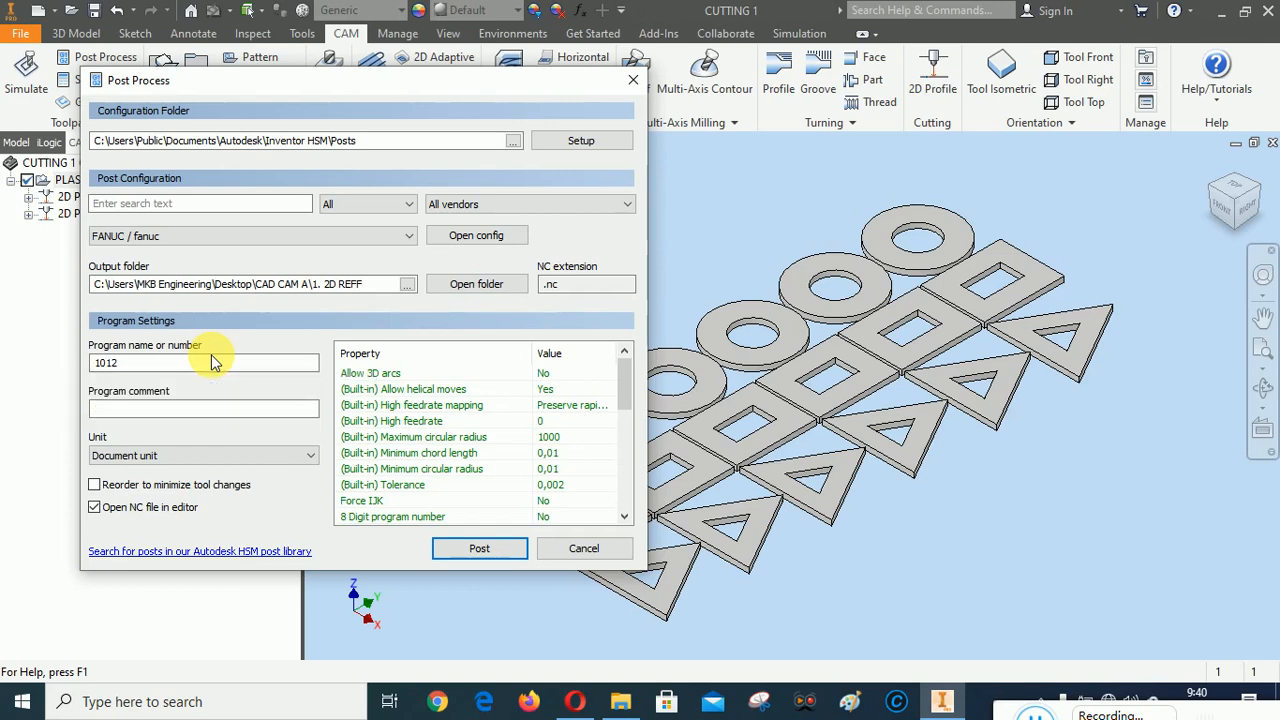
Reselect the desktop's CAD CAM A\1. 2D REFF folder as the post processor output folder
click(407, 286)
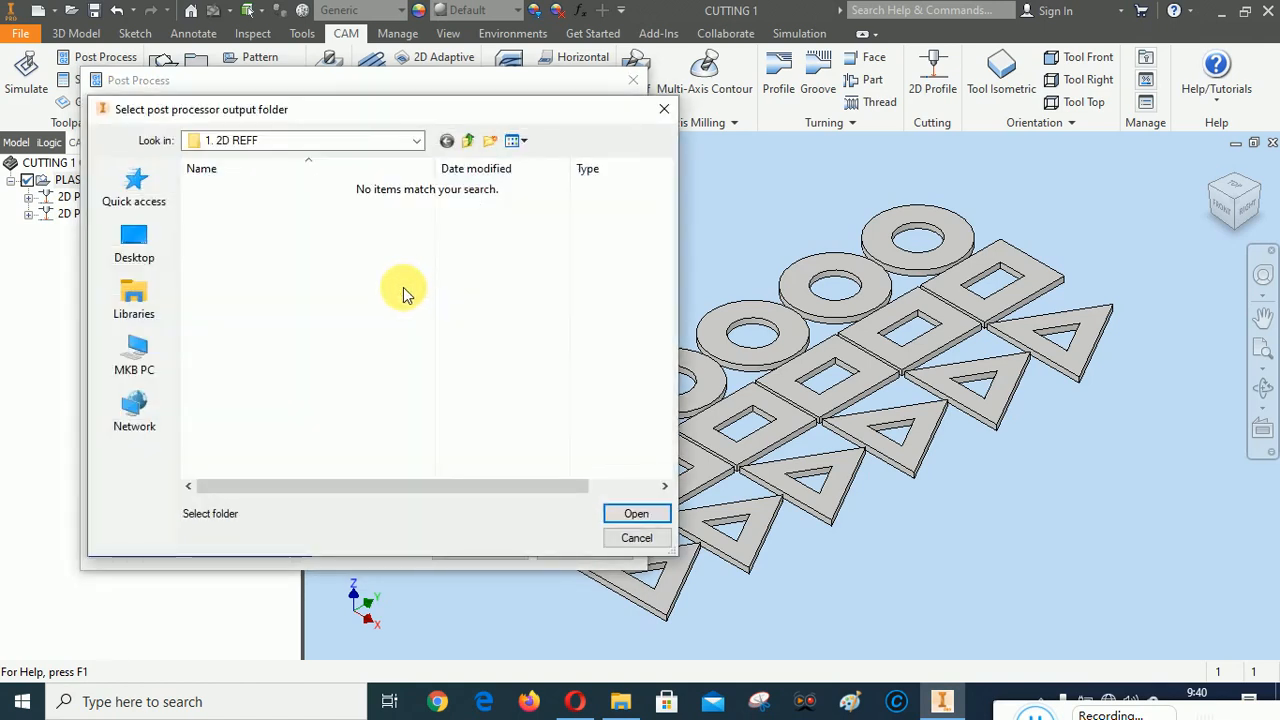
click(415, 141)
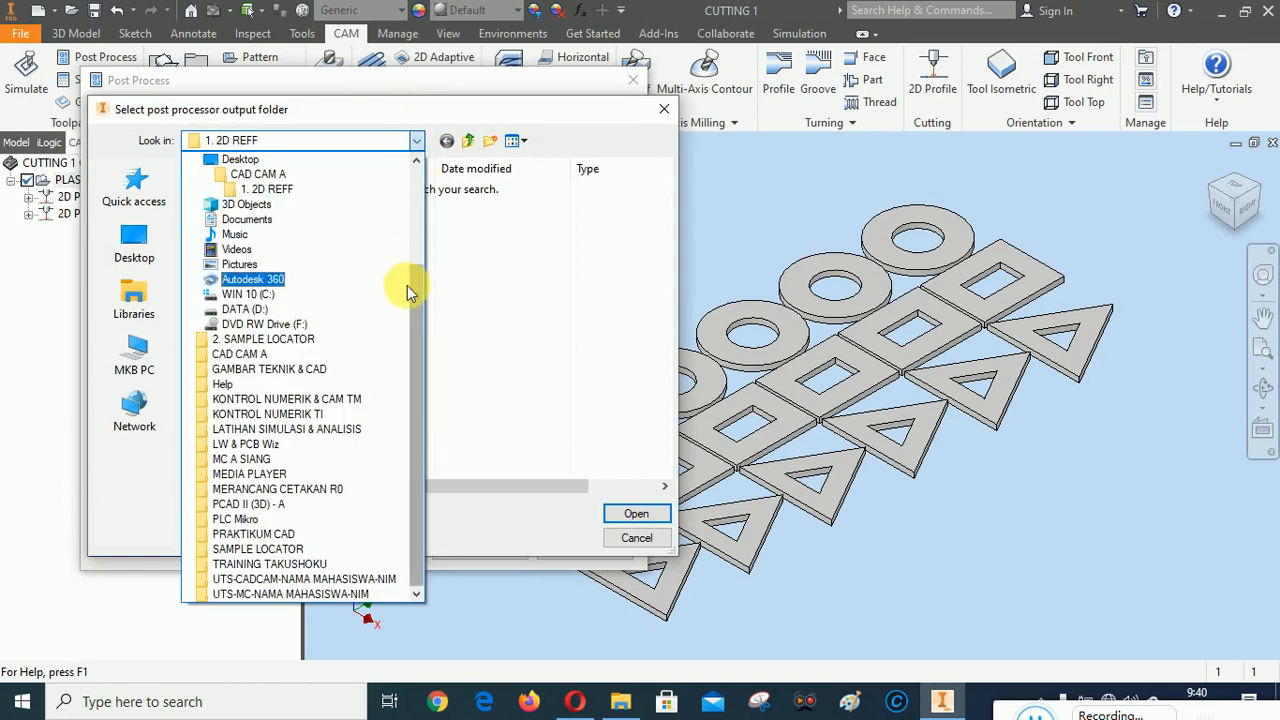
drag(420, 276, 417, 243)
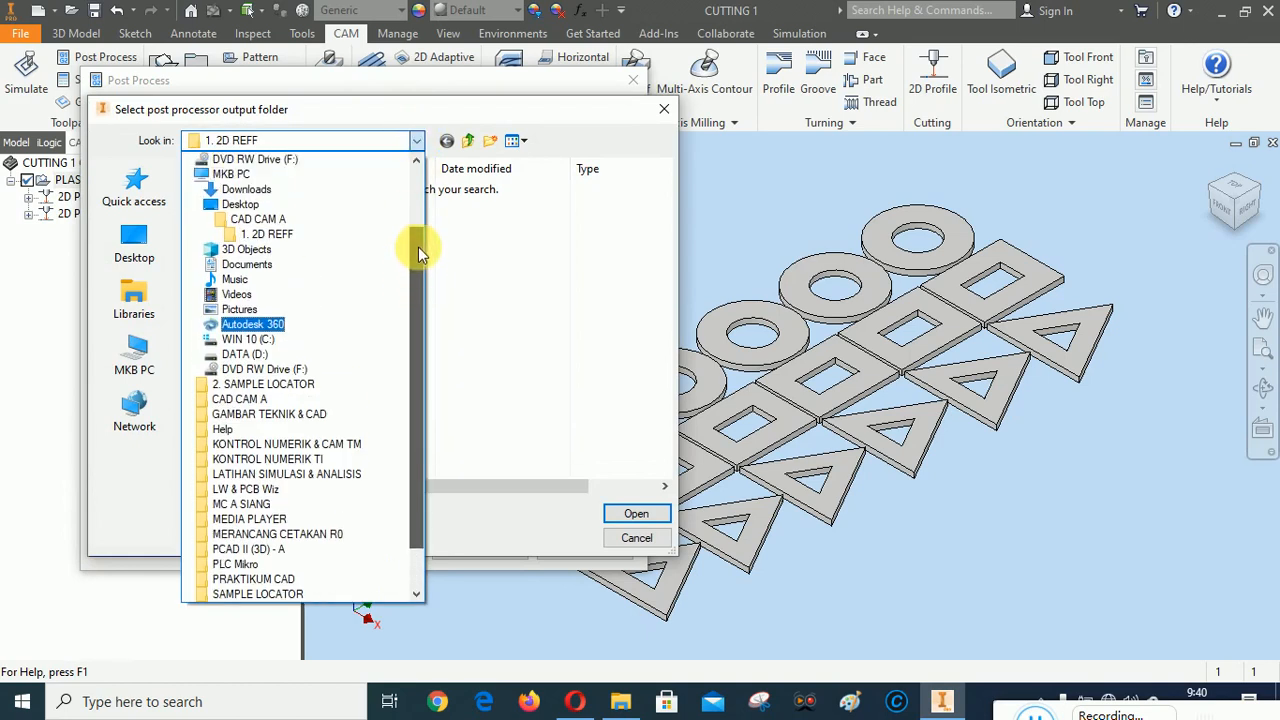
click(266, 219)
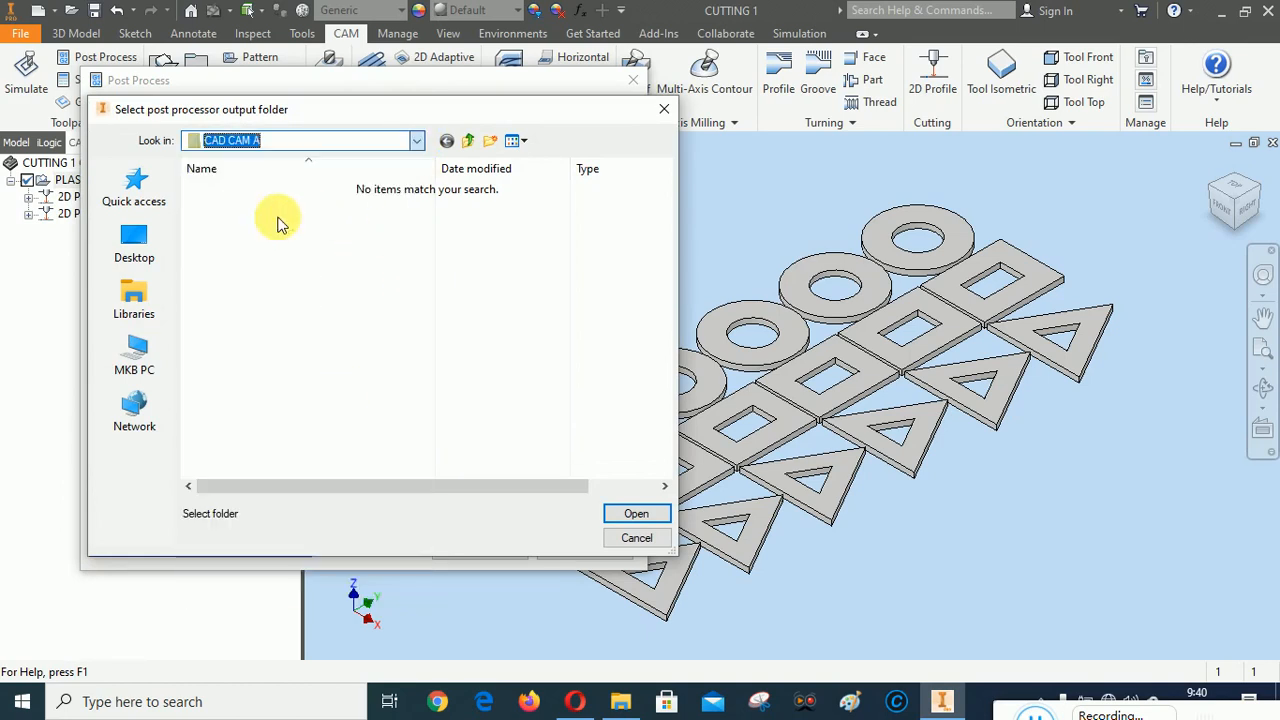
double_click(236, 189)
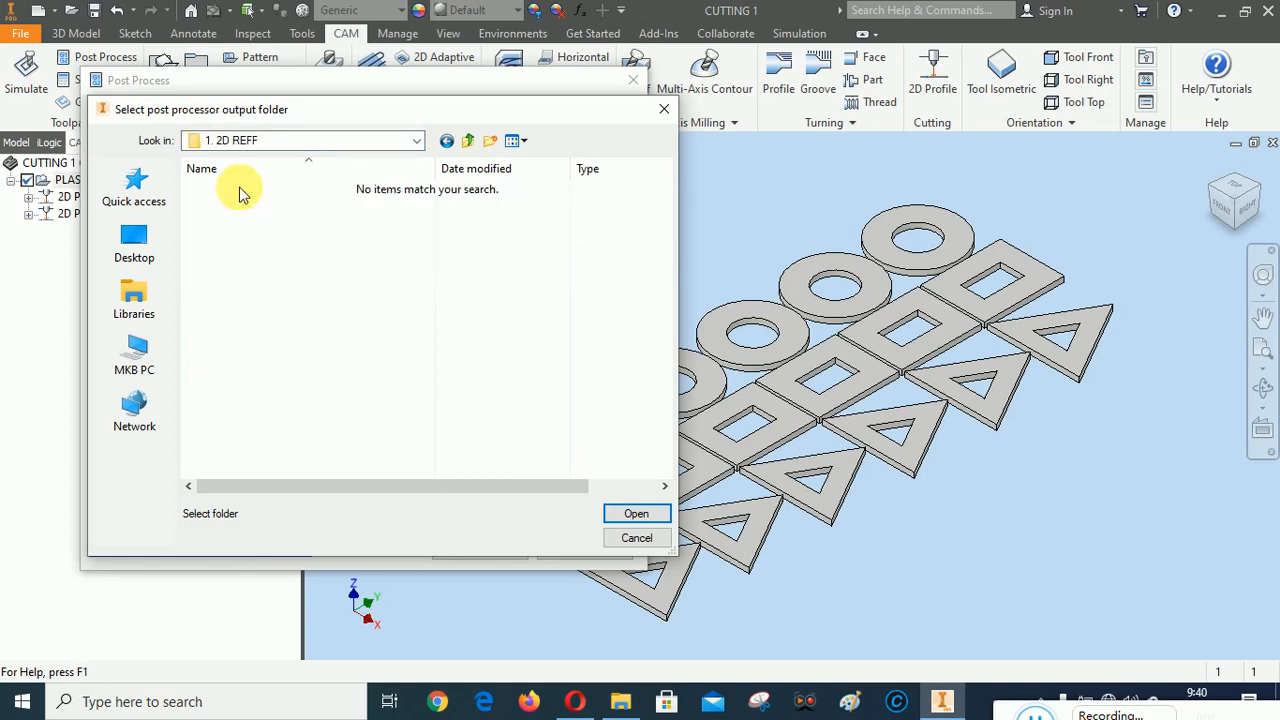
click(636, 513)
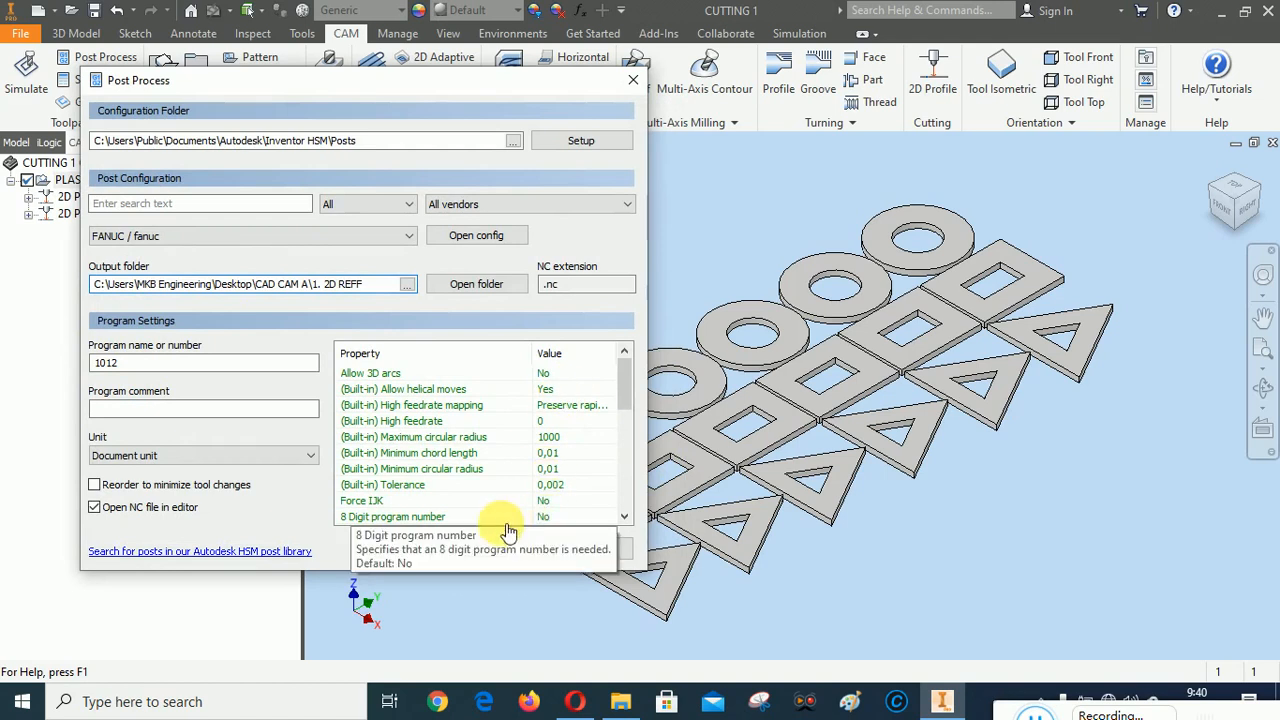
Start posting the NC program, compare the save folder with the Google Drive 1. 2D REFF folder in File Explorer, and cancel the save
click(479, 546)
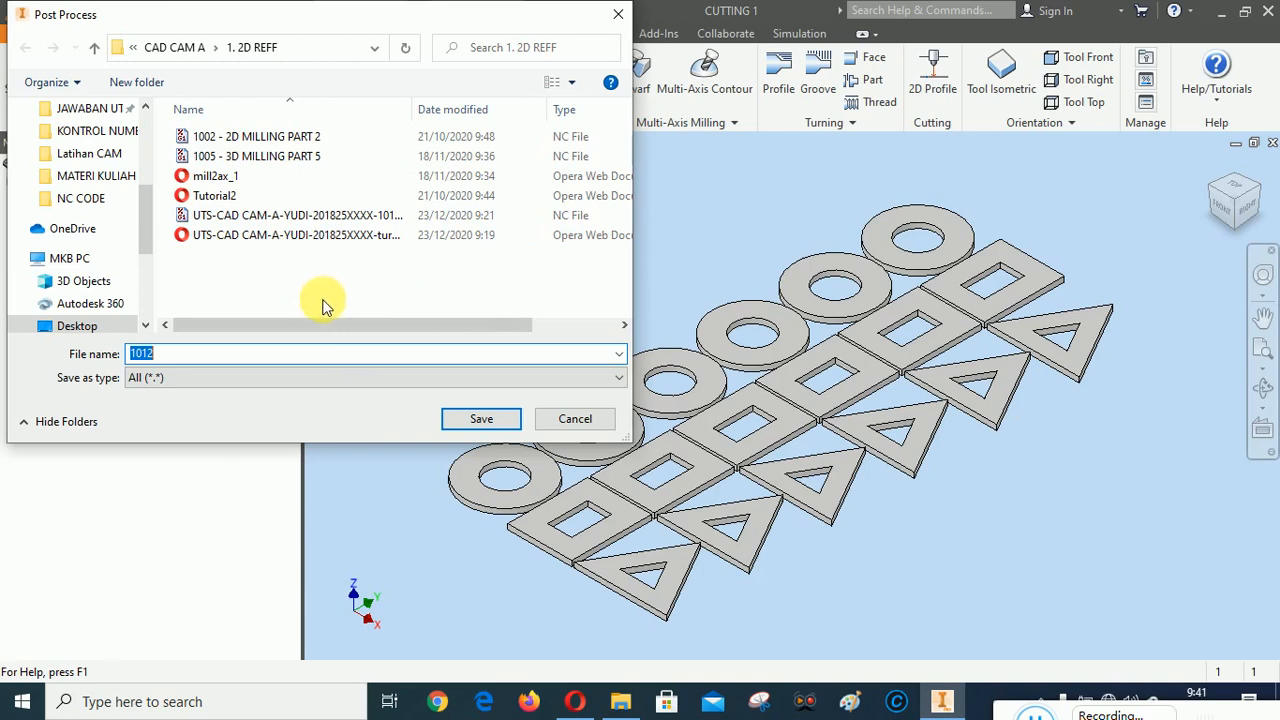
click(623, 704)
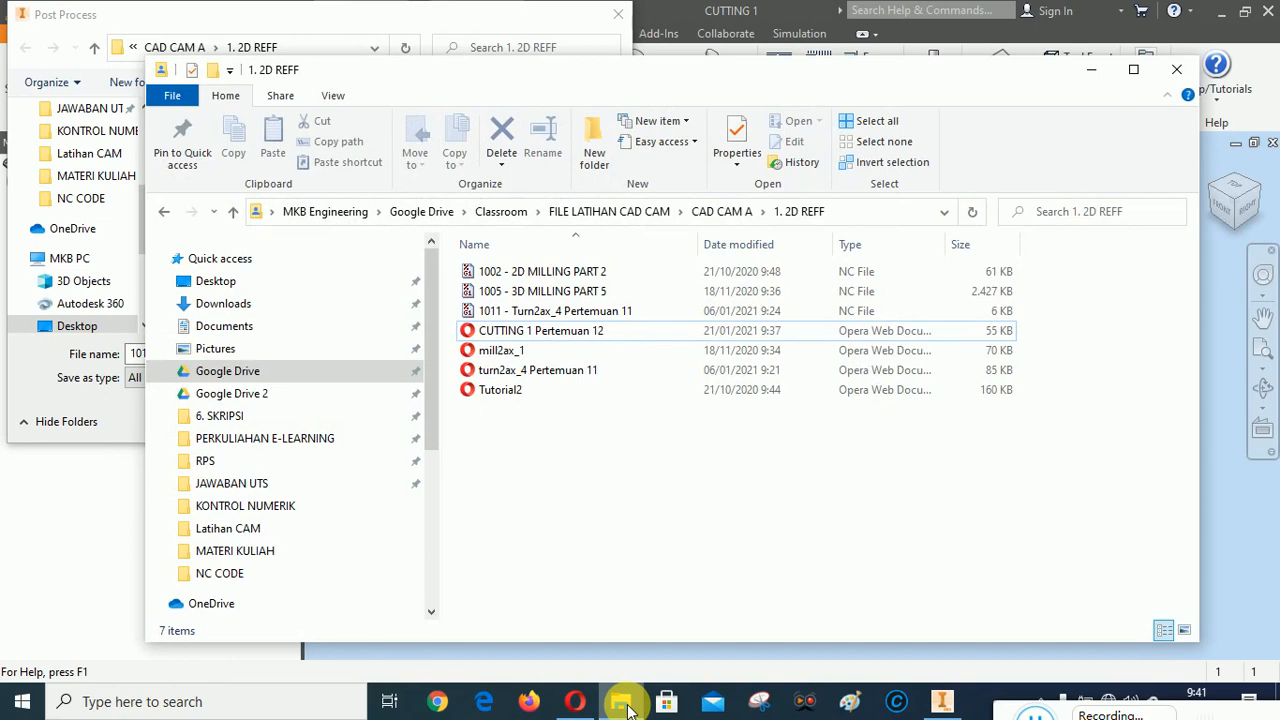
drag(510, 72, 768, 72)
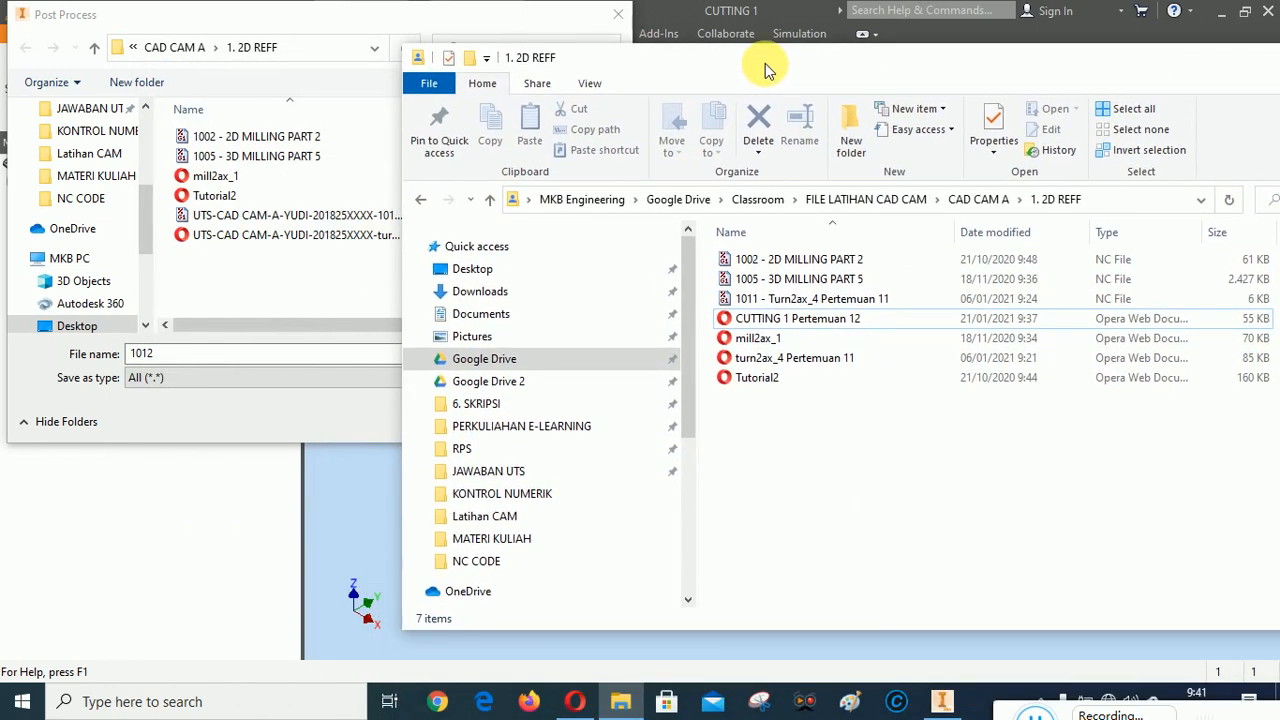
click(858, 298)
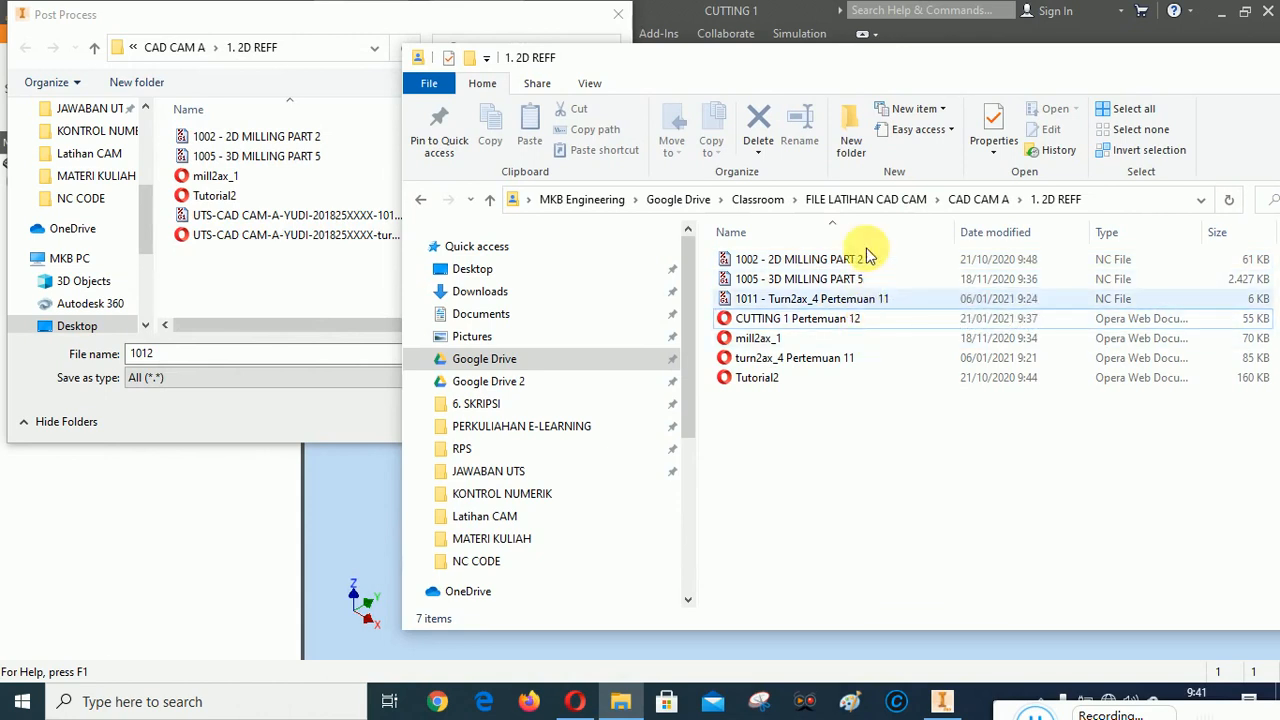
drag(800, 50, 841, 75)
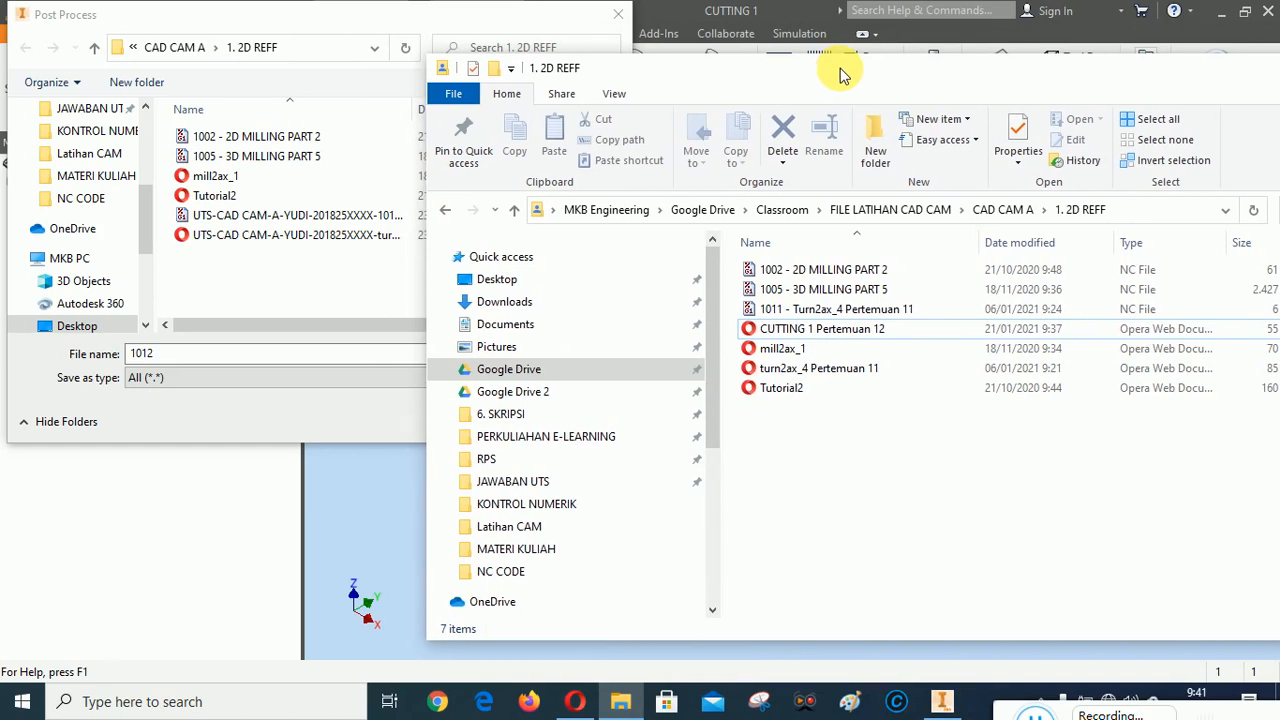
drag(1066, 63, 848, 95)
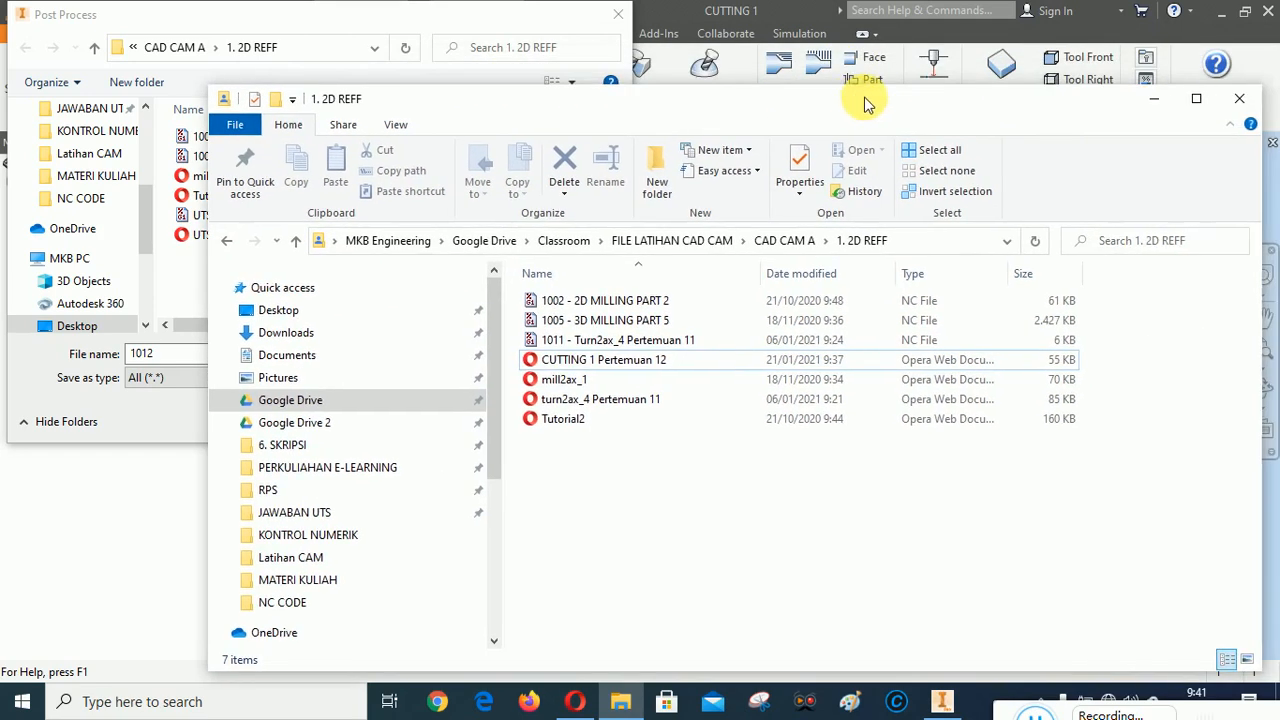
click(1155, 100)
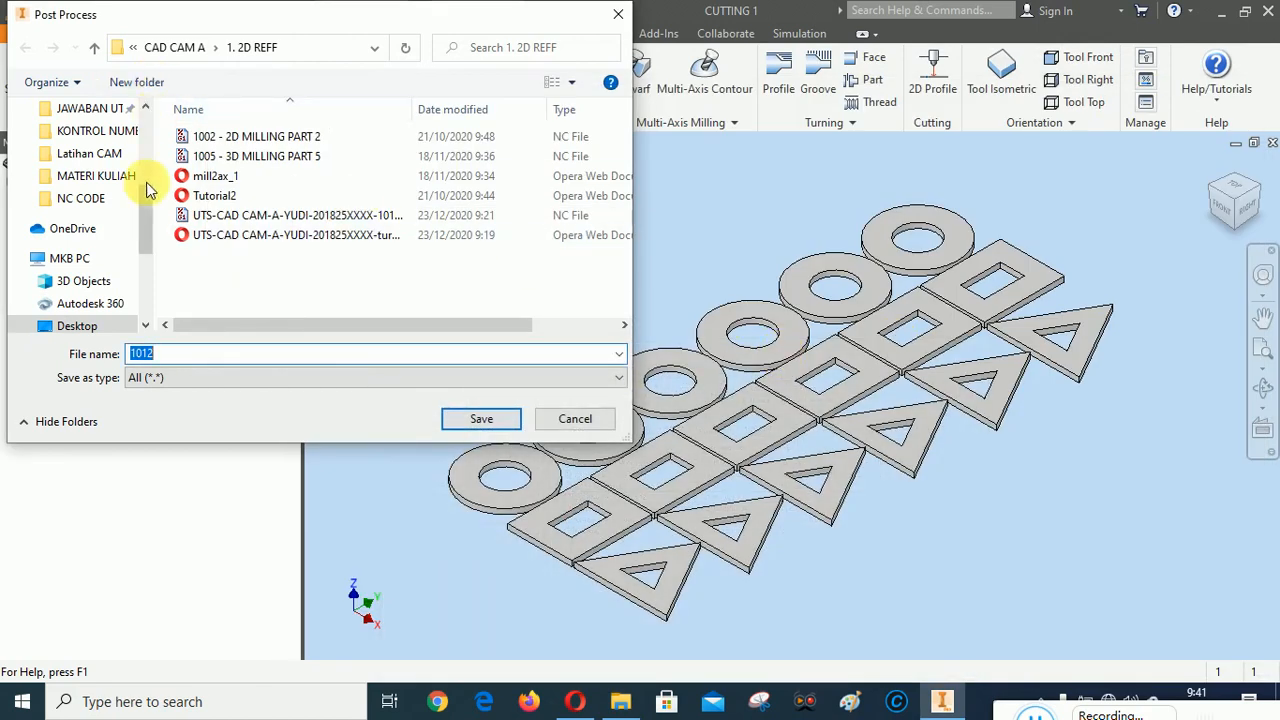
click(375, 48)
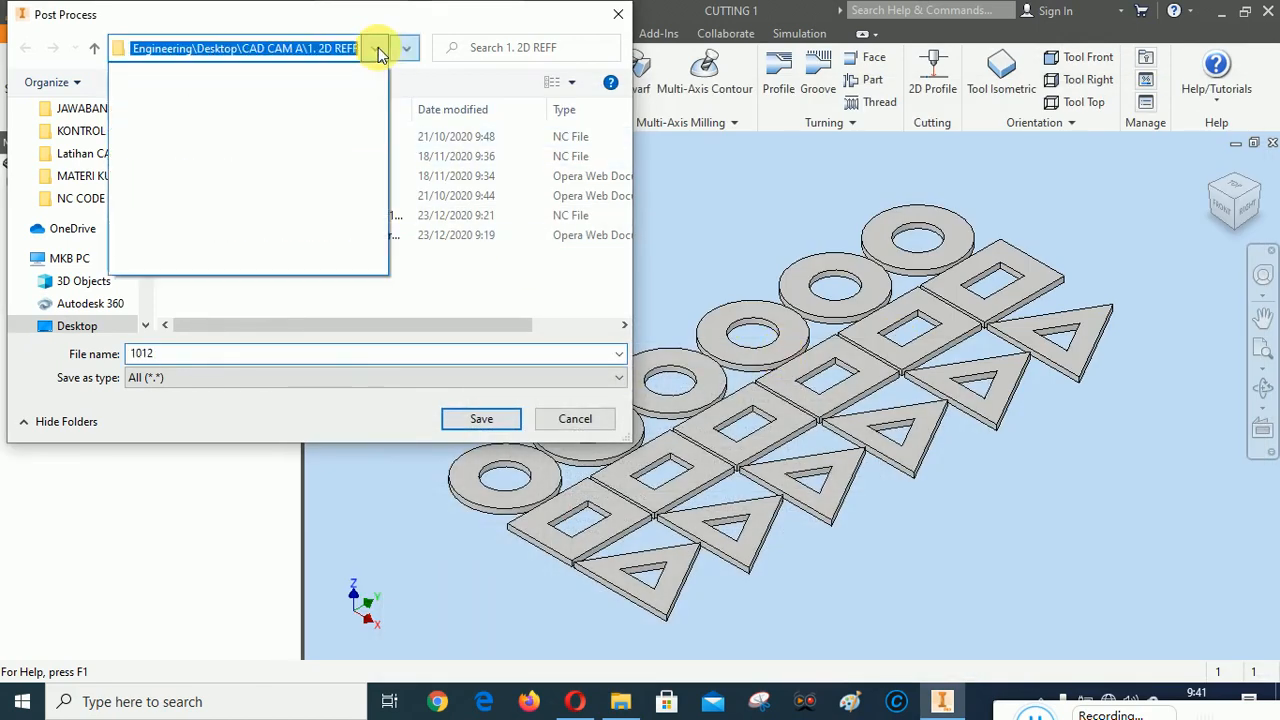
click(378, 50)
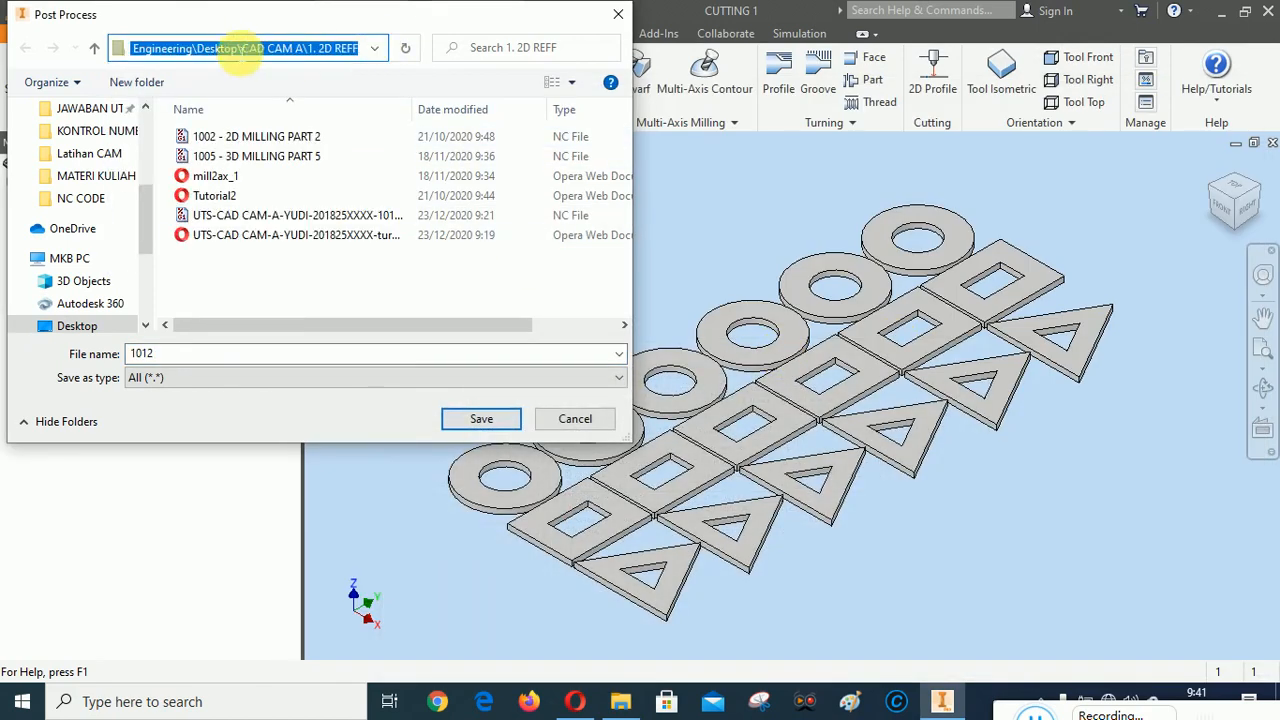
click(578, 420)
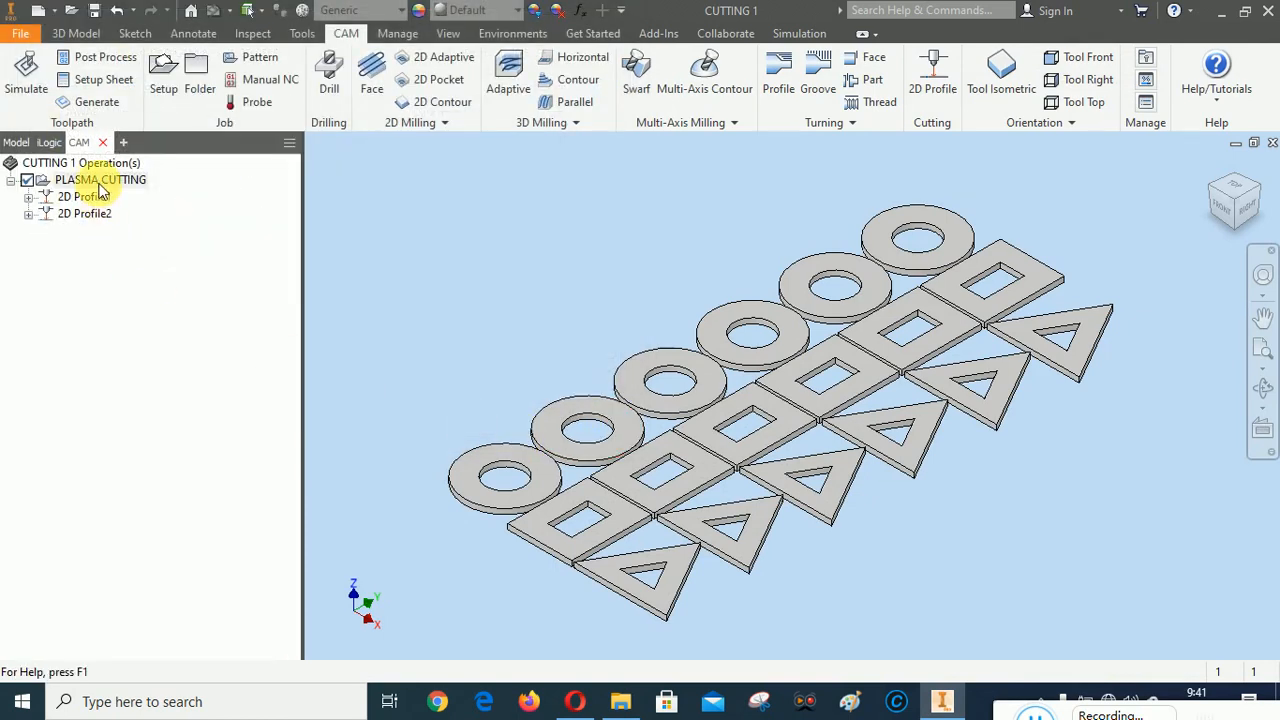
Reopen post processing for all PLASMA CUTTING operations and browse from the output folder setting to the user's home folder
right_click(98, 180)
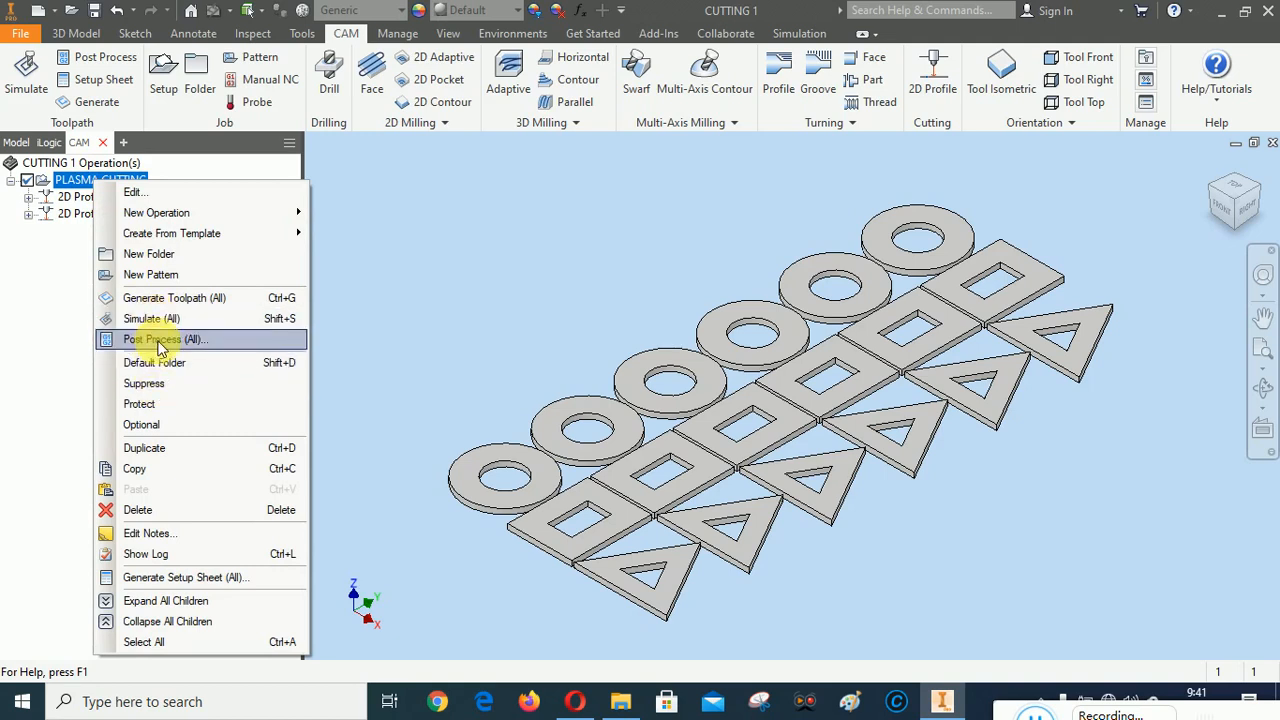
click(160, 340)
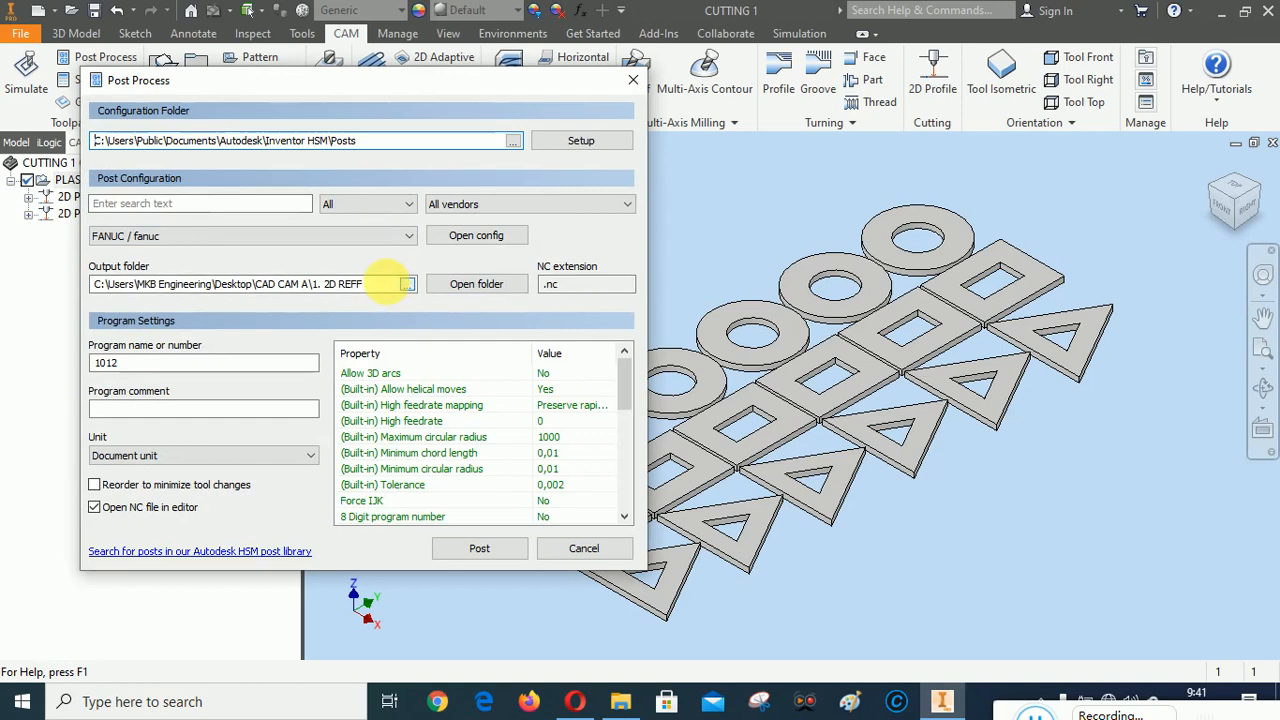
click(407, 284)
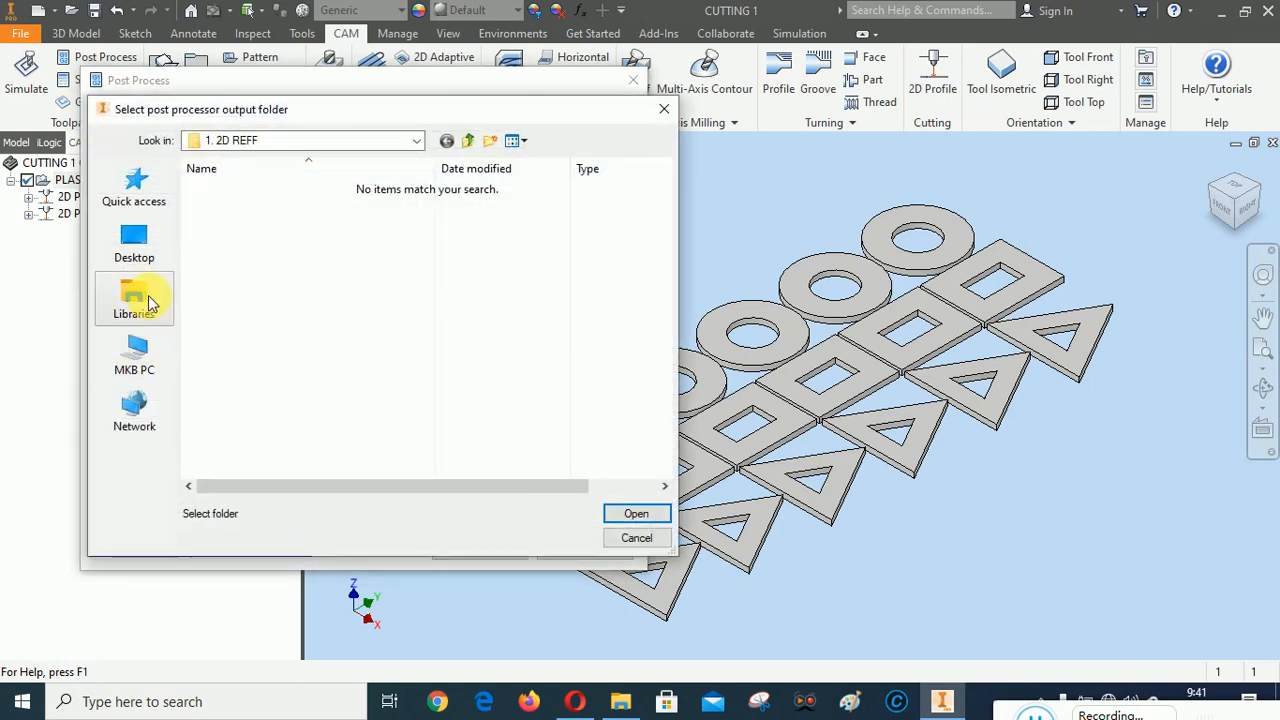
click(133, 352)
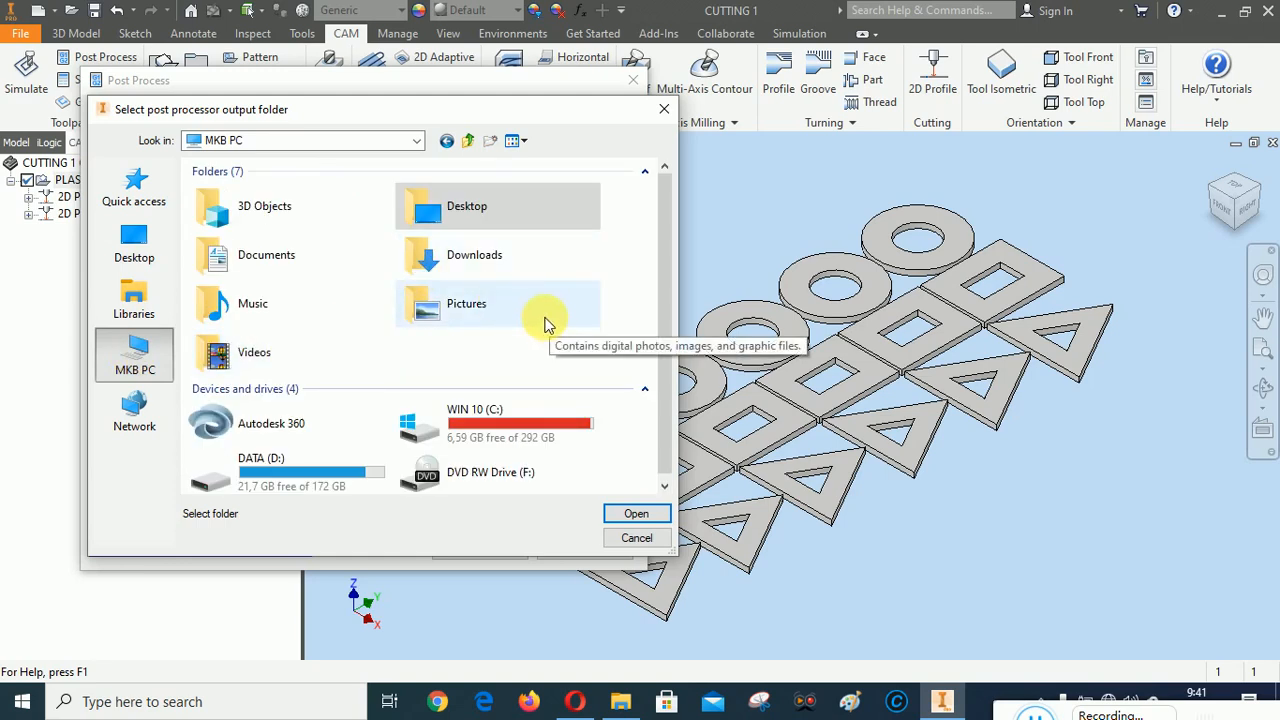
click(418, 141)
click(418, 141)
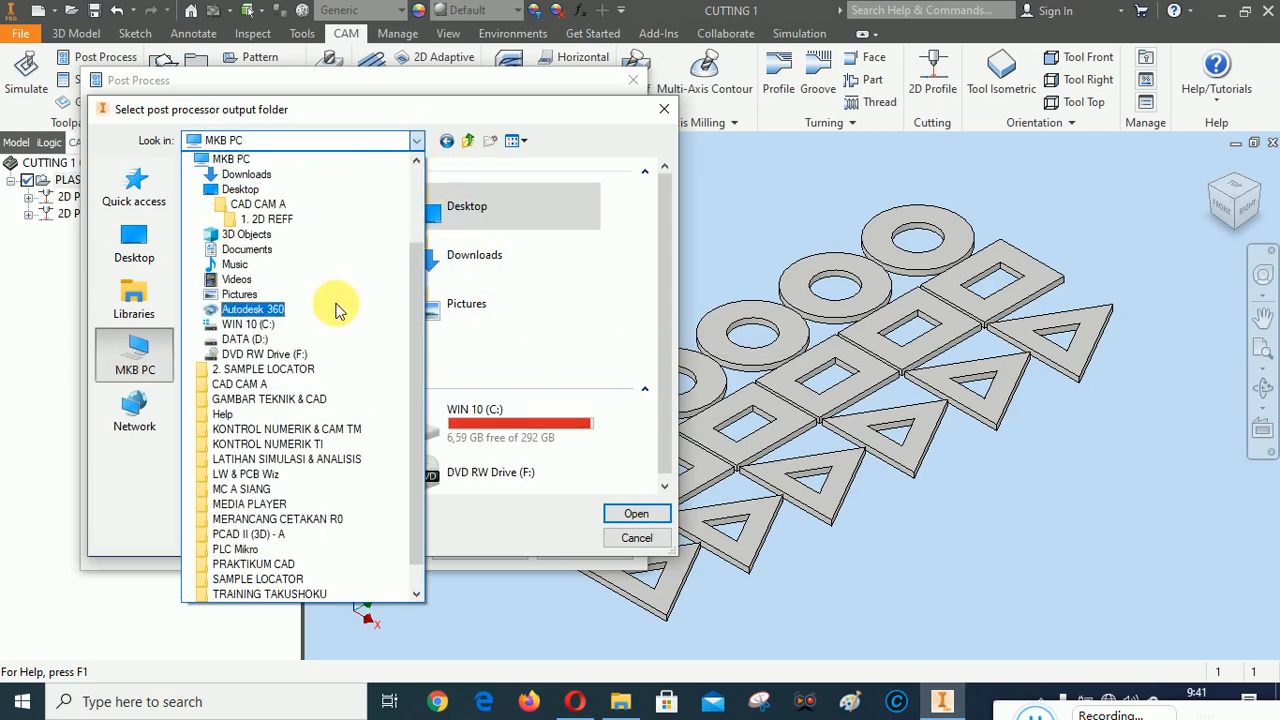
scroll(336, 310, up, 3)
click(252, 220)
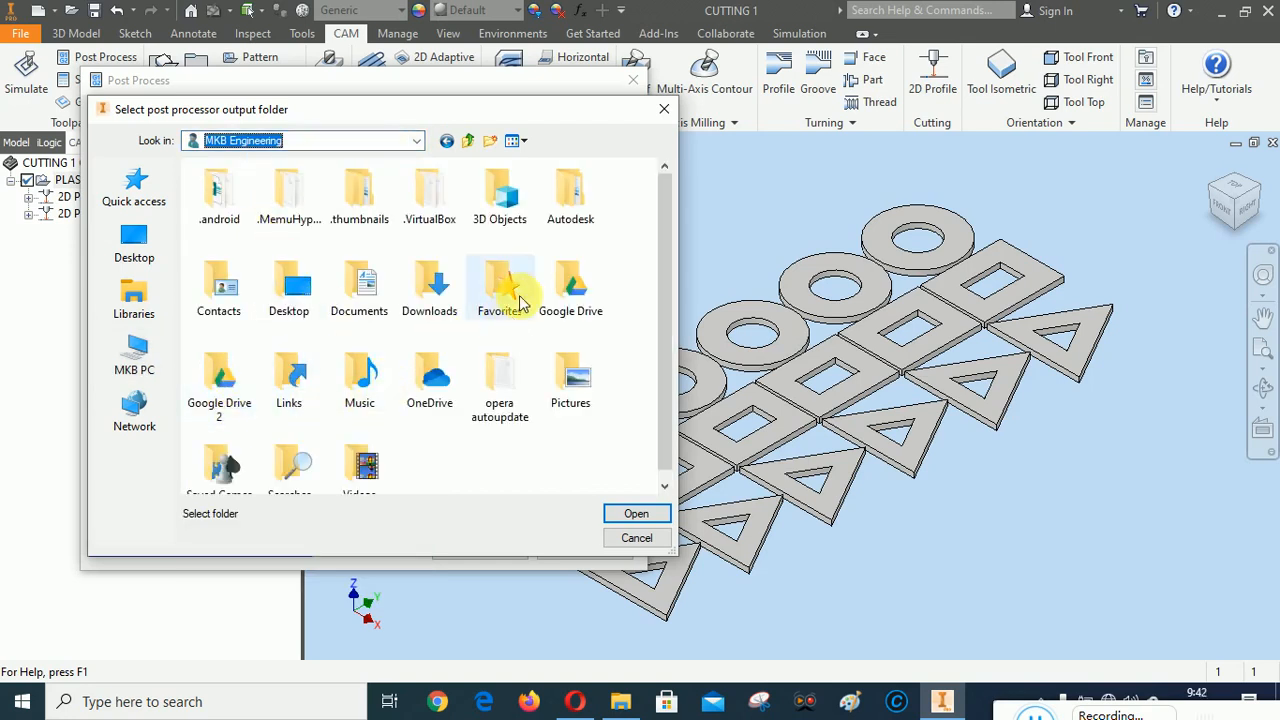
Set the post processor output folder to Google Drive\Classroom\FILE LATIHAN CAD CAM\CAD CAM A\1. 2D REFF
double_click(569, 286)
double_click(233, 226)
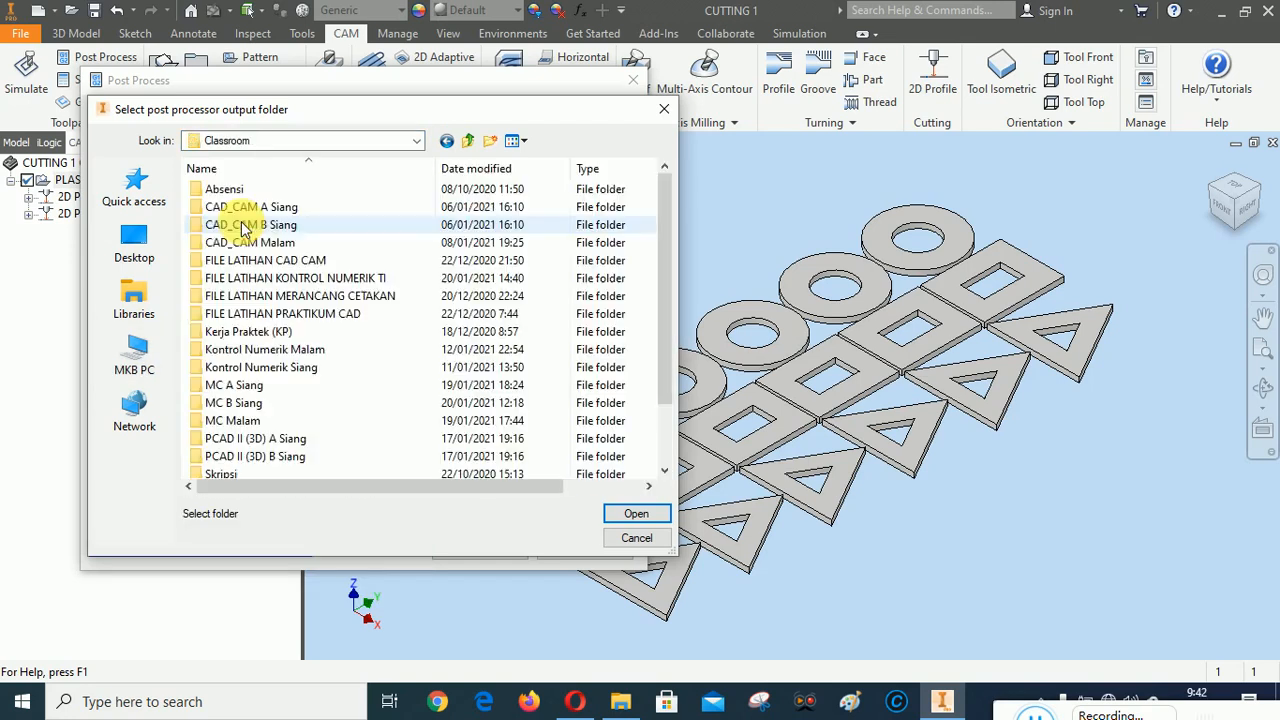
double_click(272, 260)
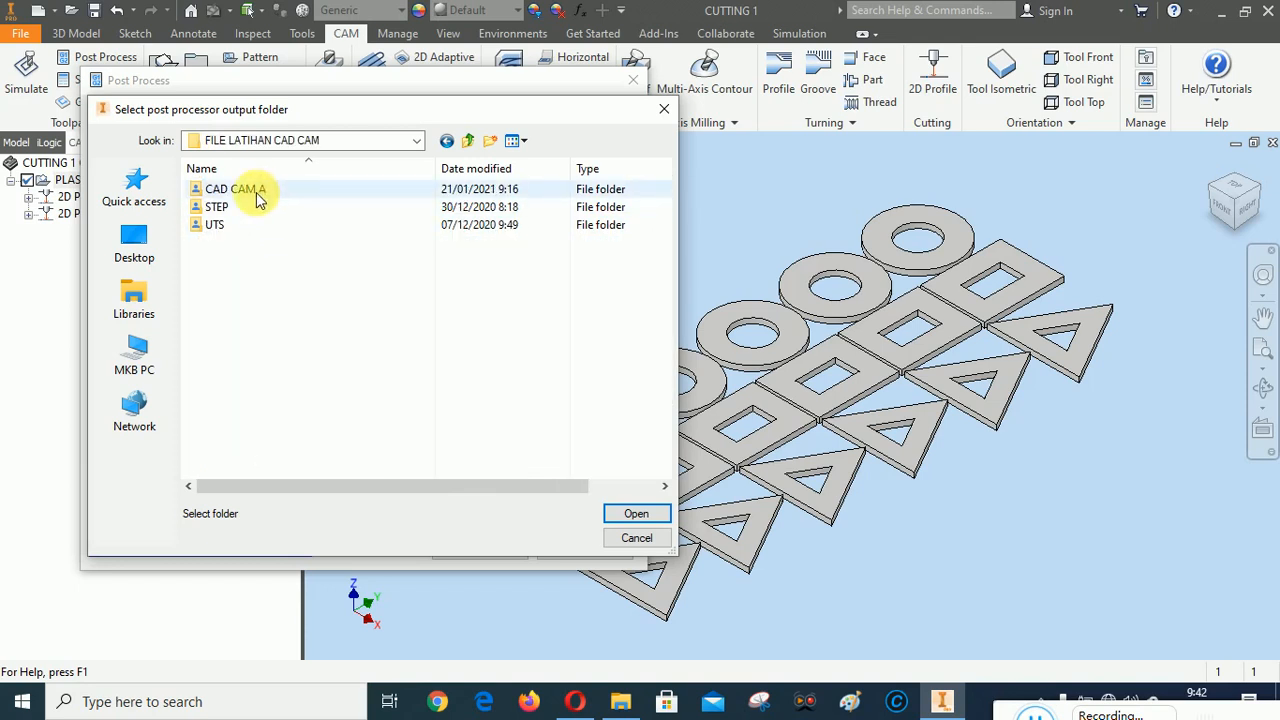
double_click(248, 190)
double_click(238, 190)
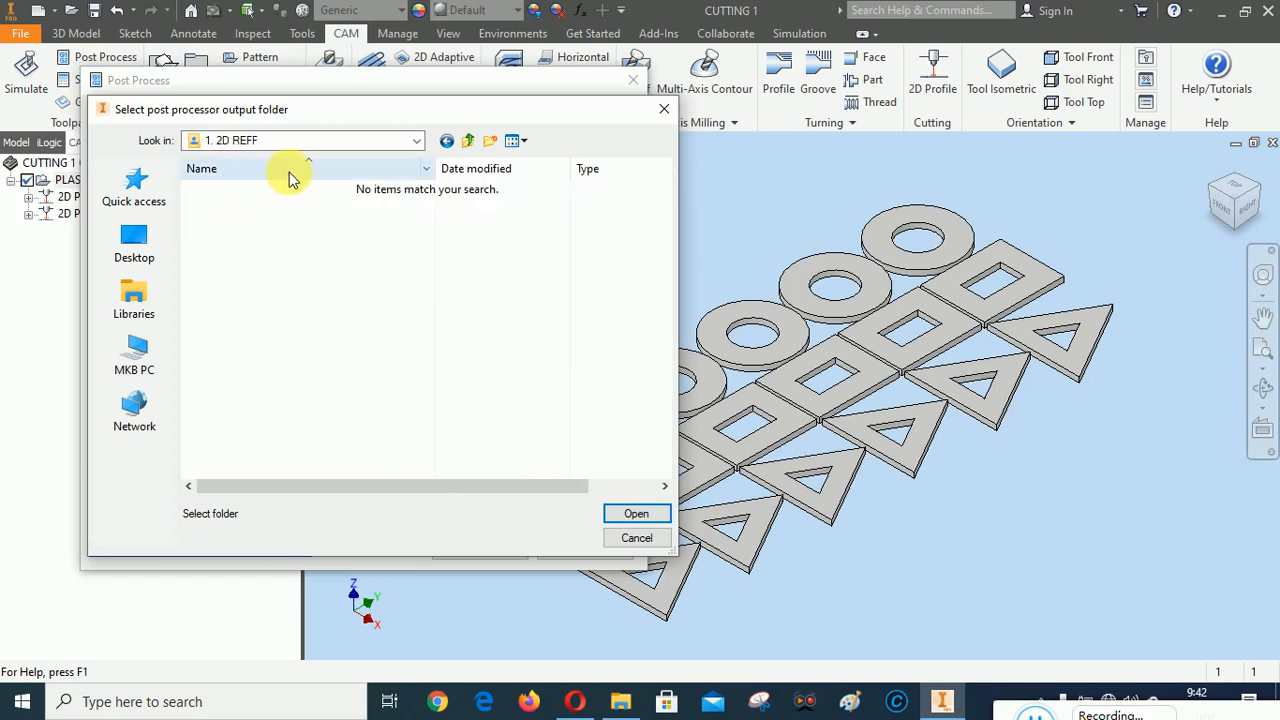
click(630, 514)
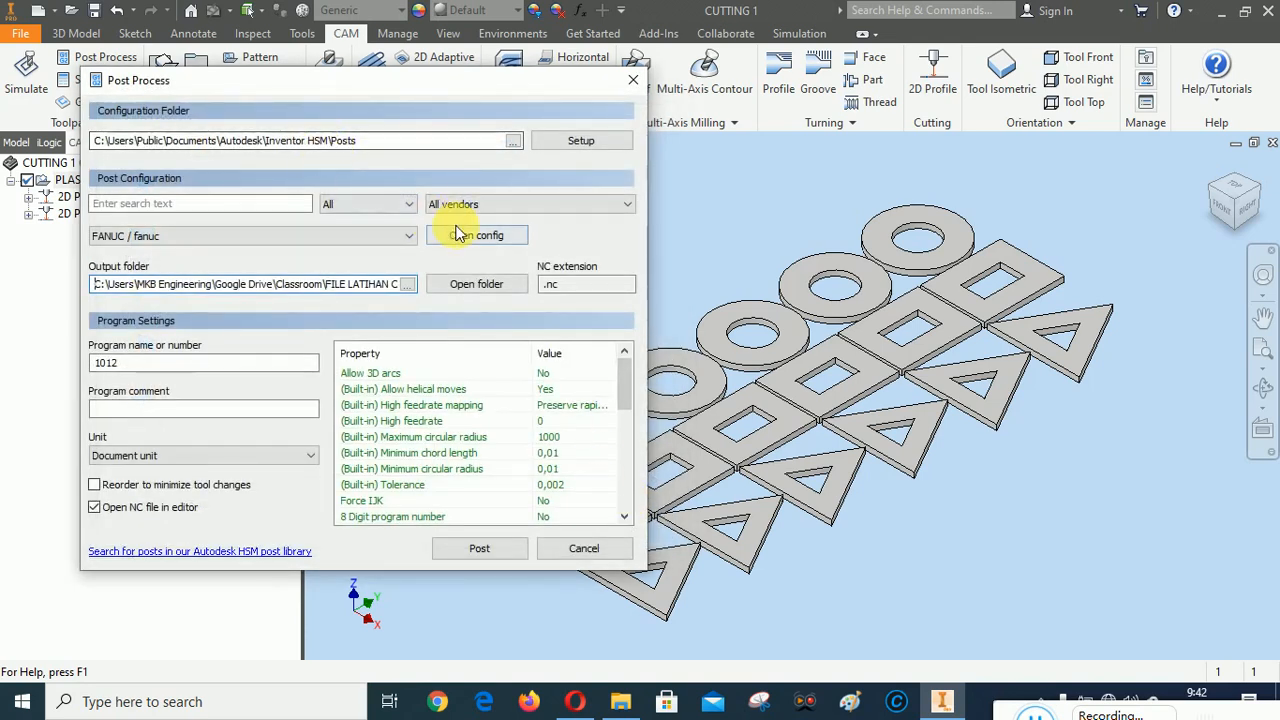
Try to post the FANUC program as "1012 - SIMULASI CAM - PLASMA CUTTING", and close the log file in the editor
click(479, 546)
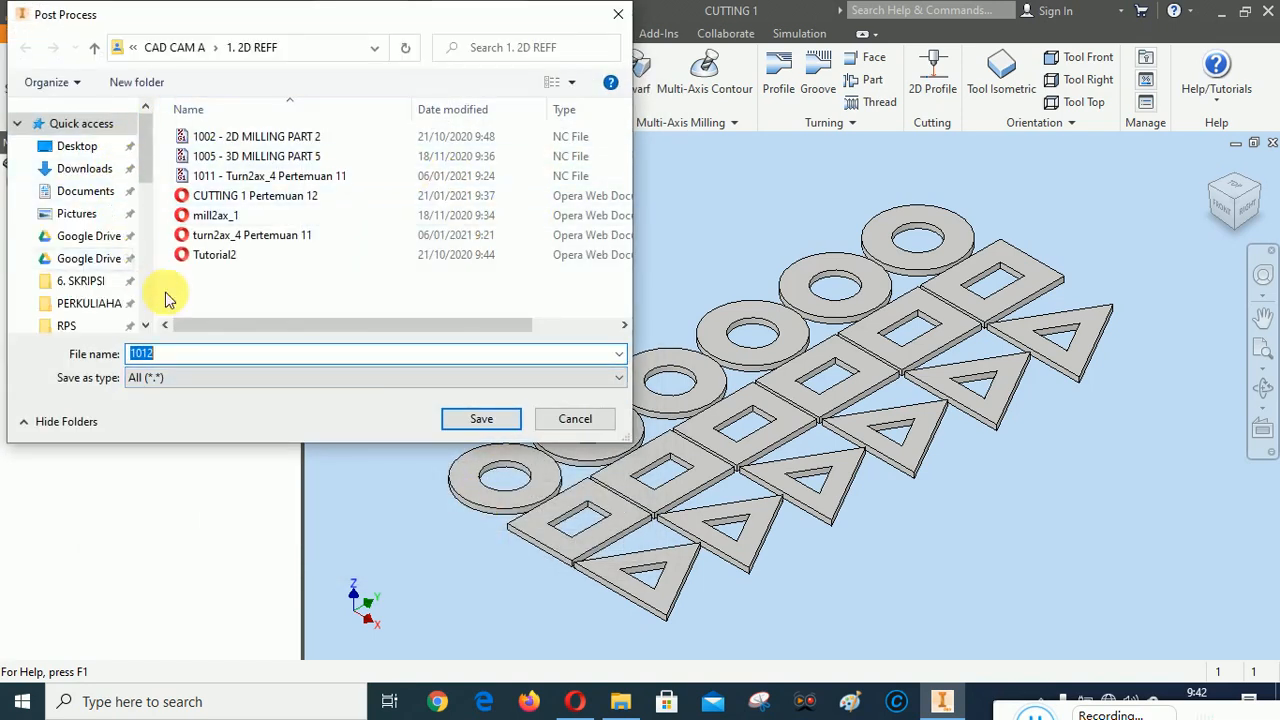
click(178, 358)
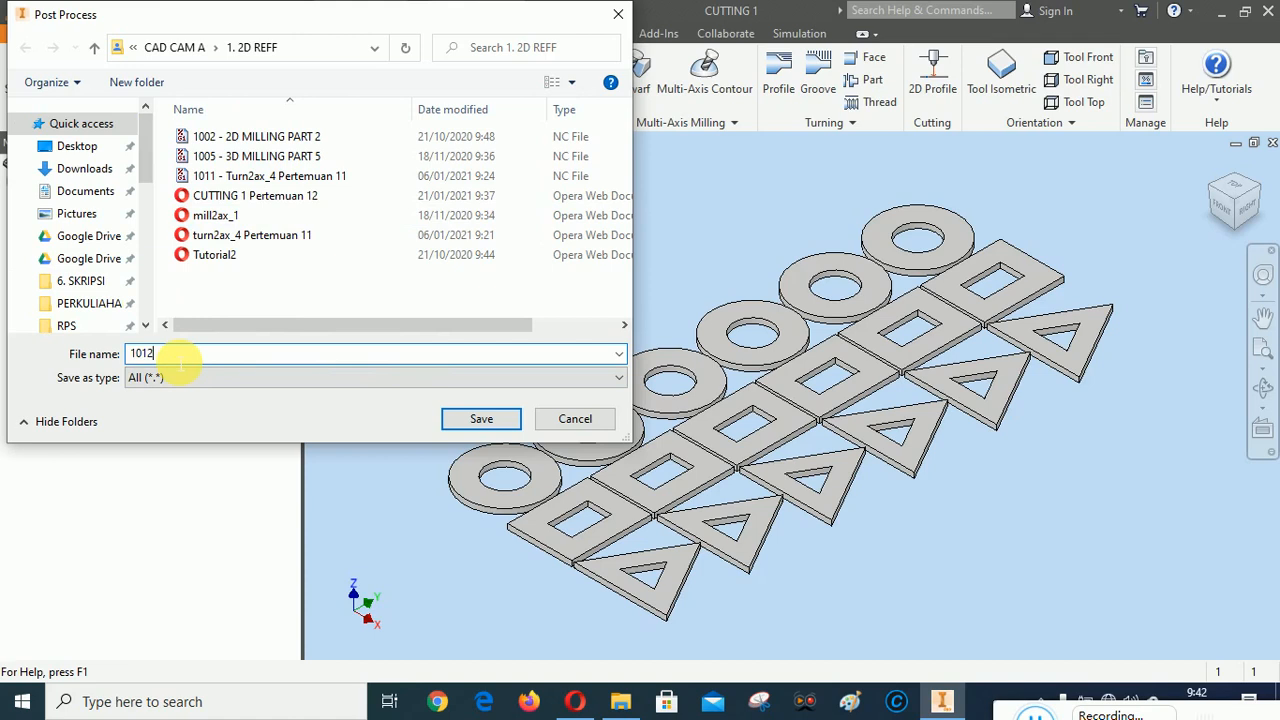
text(-)
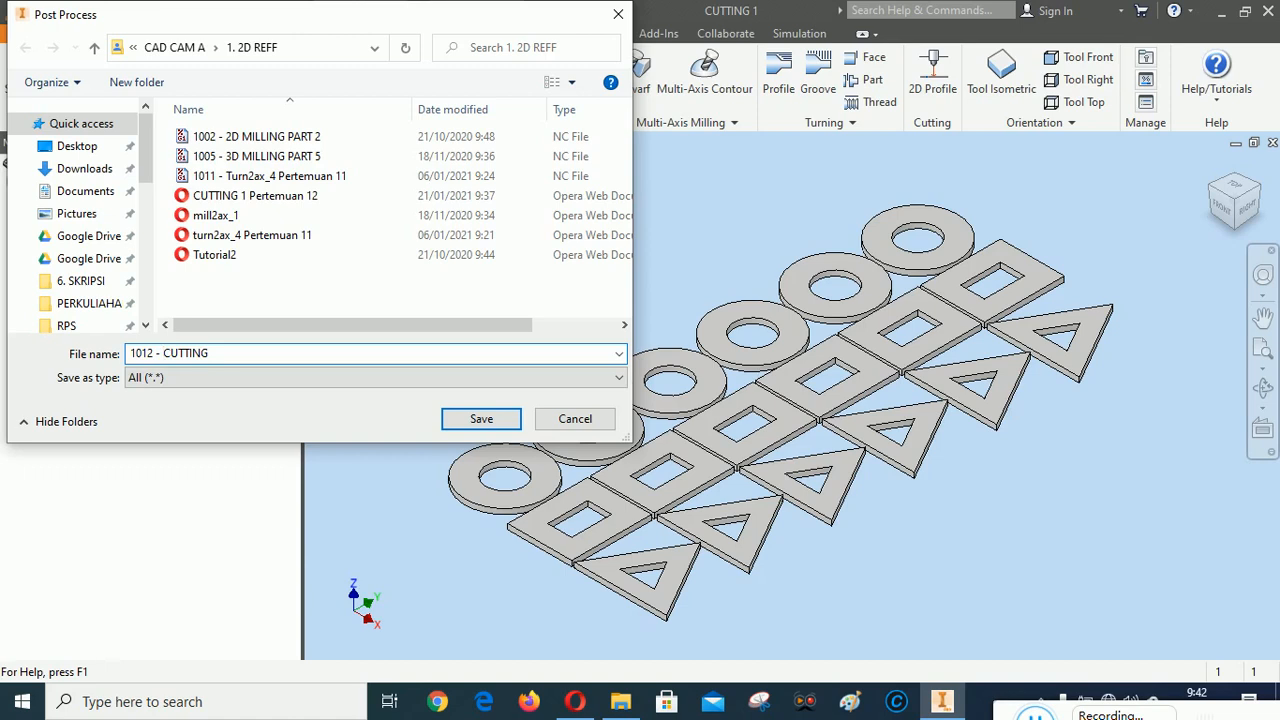
text(SIMULASI CAM)
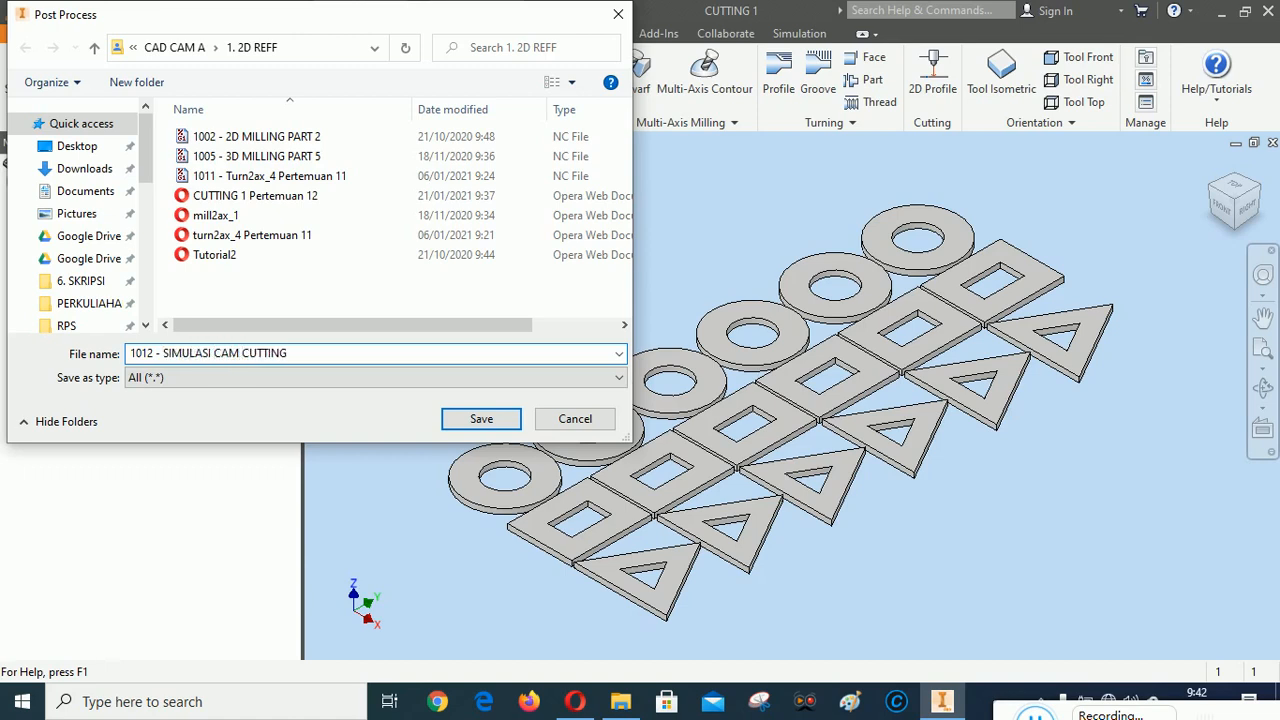
click(290, 352)
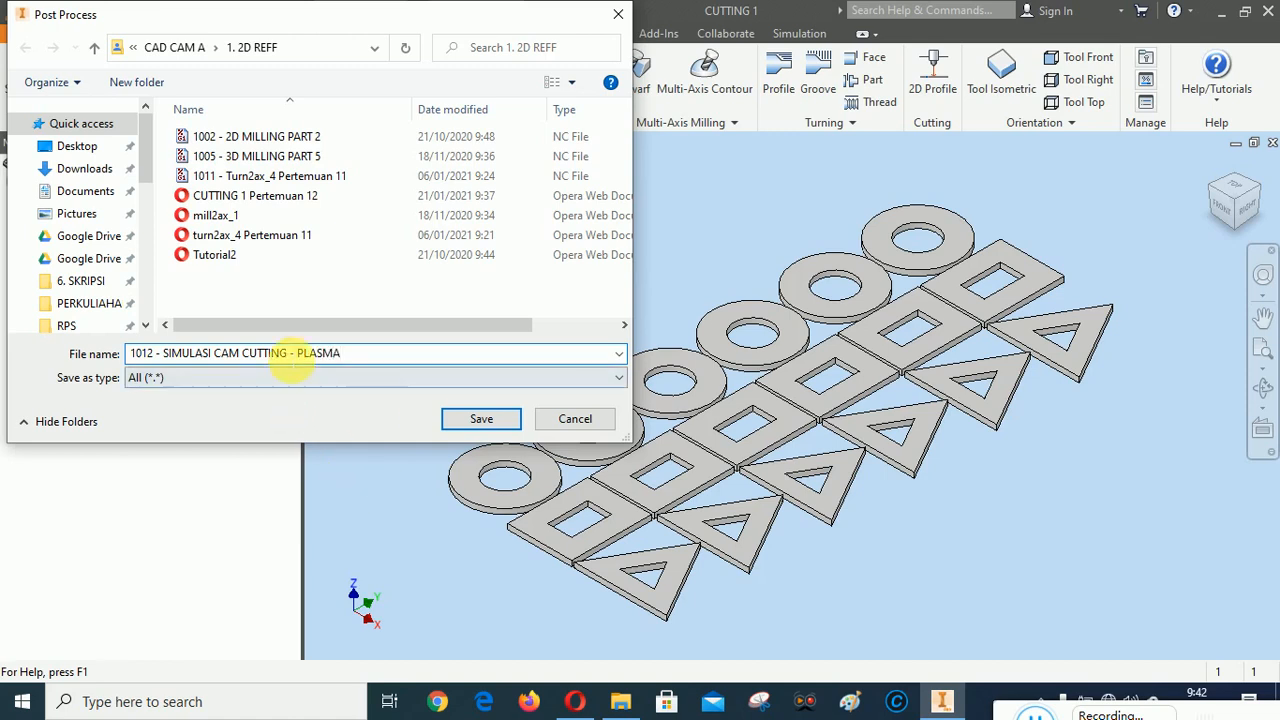
click(290, 353)
key(BackSpace)
key(BackSpace)
key(BackSpace)
key(BackSpace)
key(BackSpace)
key(BackSpace)
key(BackSpace)
key(BackSpace)
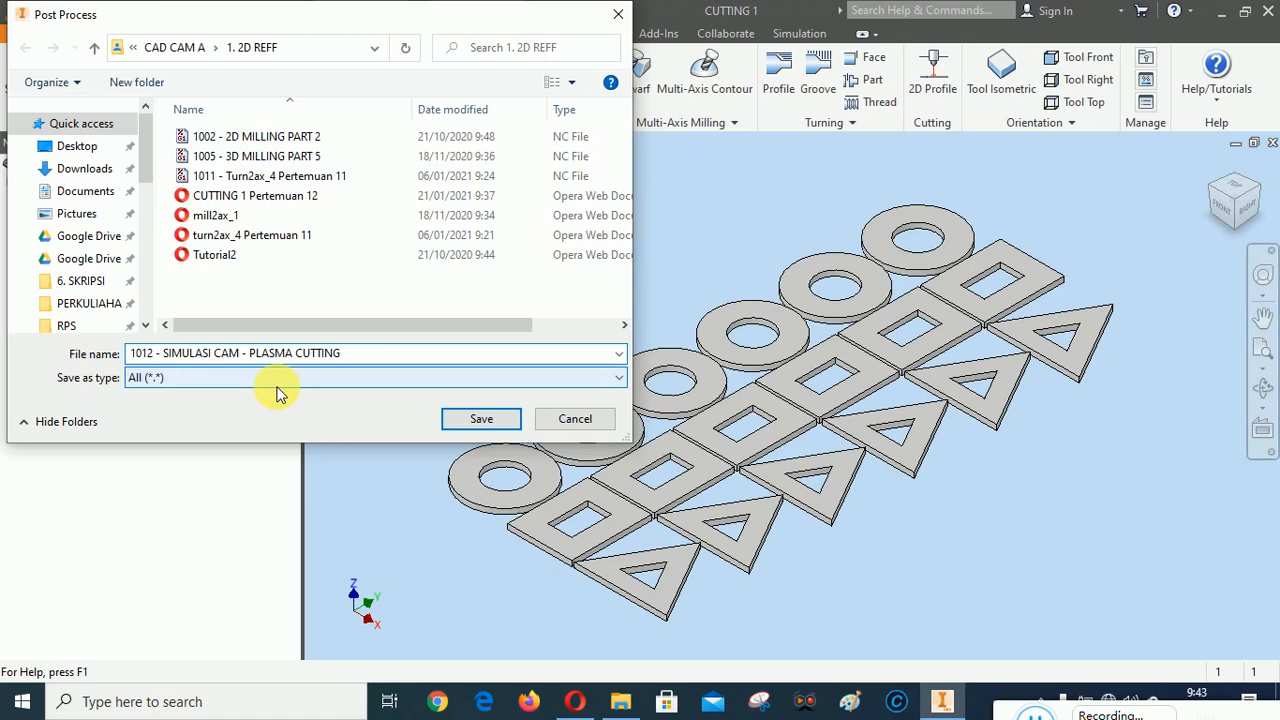
click(481, 419)
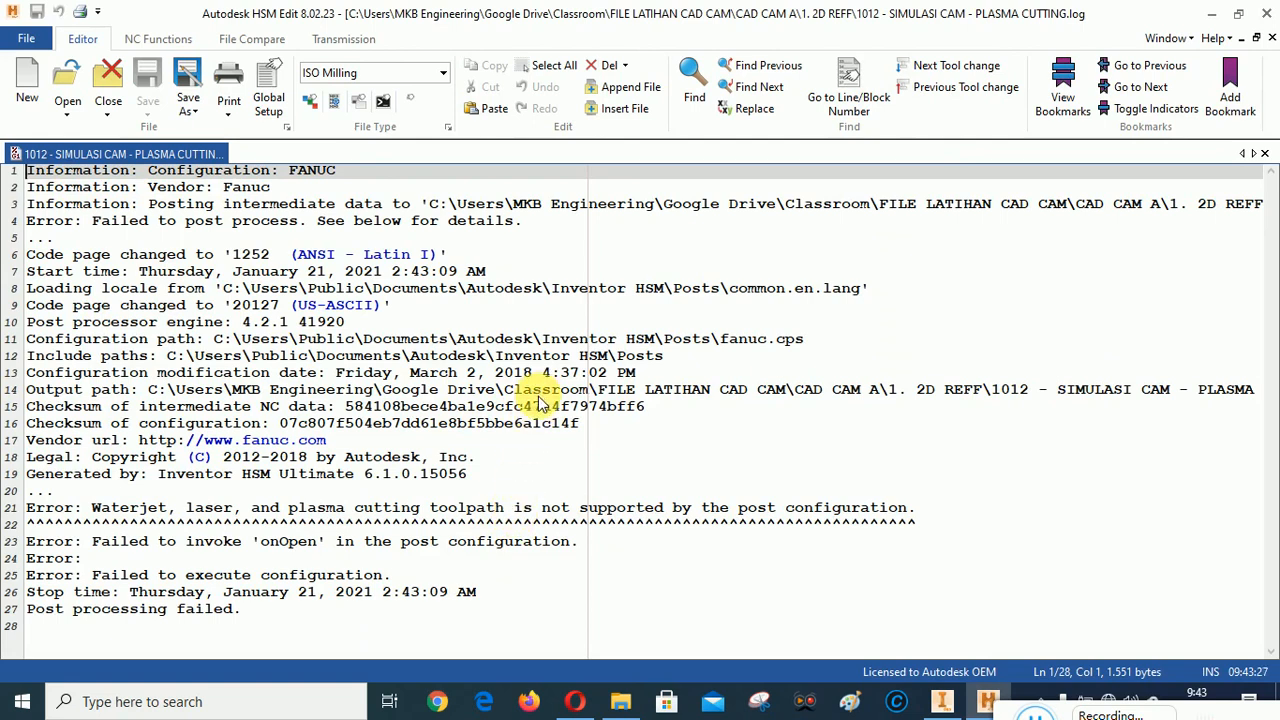
click(1270, 14)
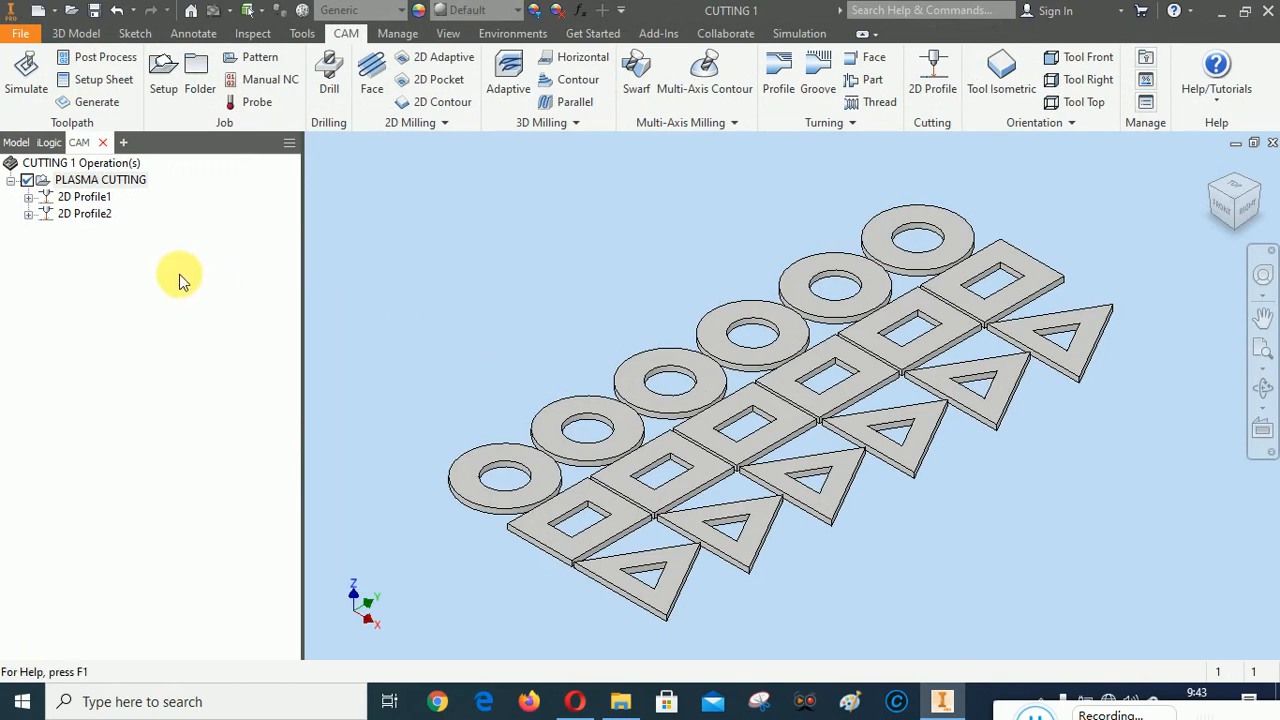
Reopen post processing for the PLASMA CUTTING setup and change the post configuration to Othermill (Otherplan) / othermill
right_click(88, 182)
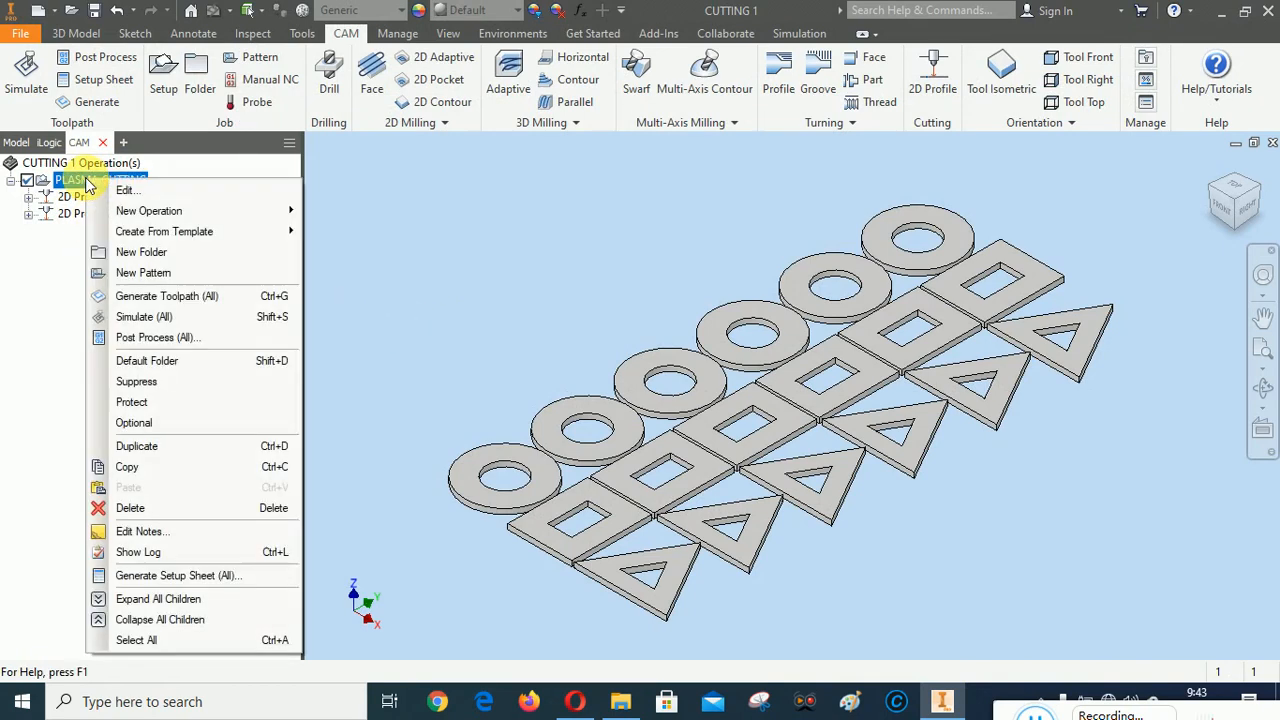
click(148, 337)
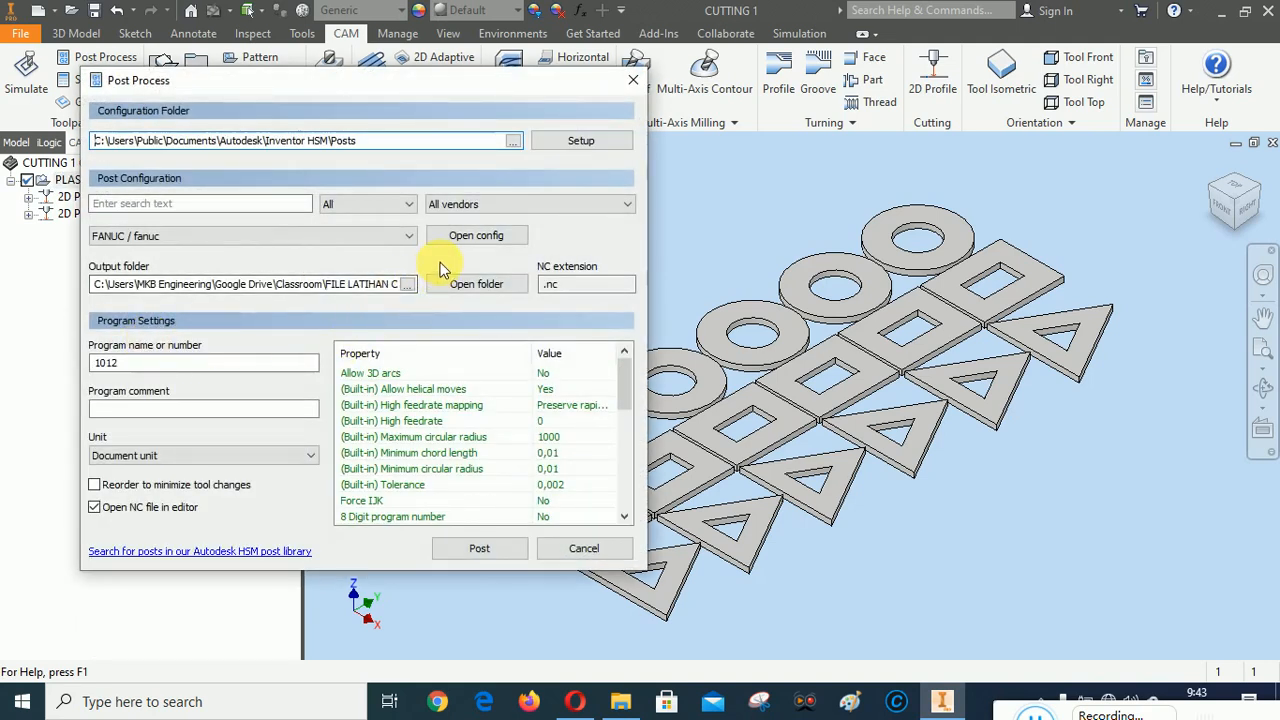
click(410, 235)
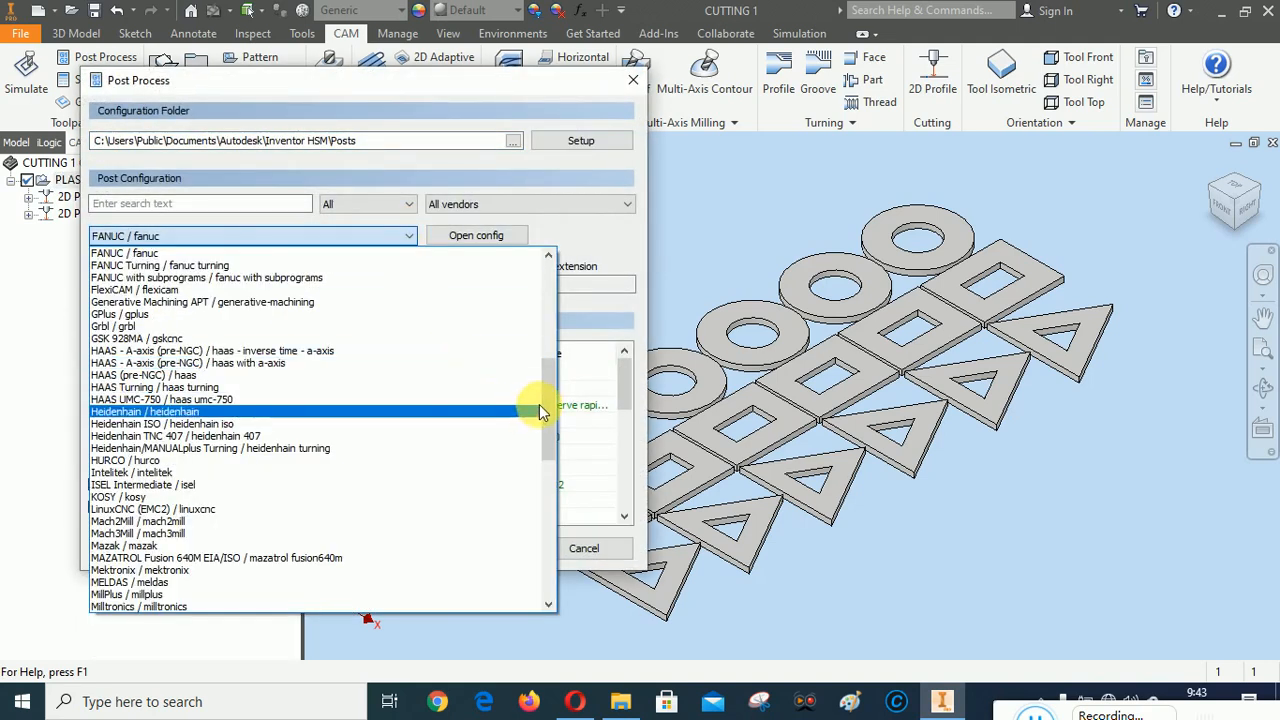
drag(548, 400, 537, 278)
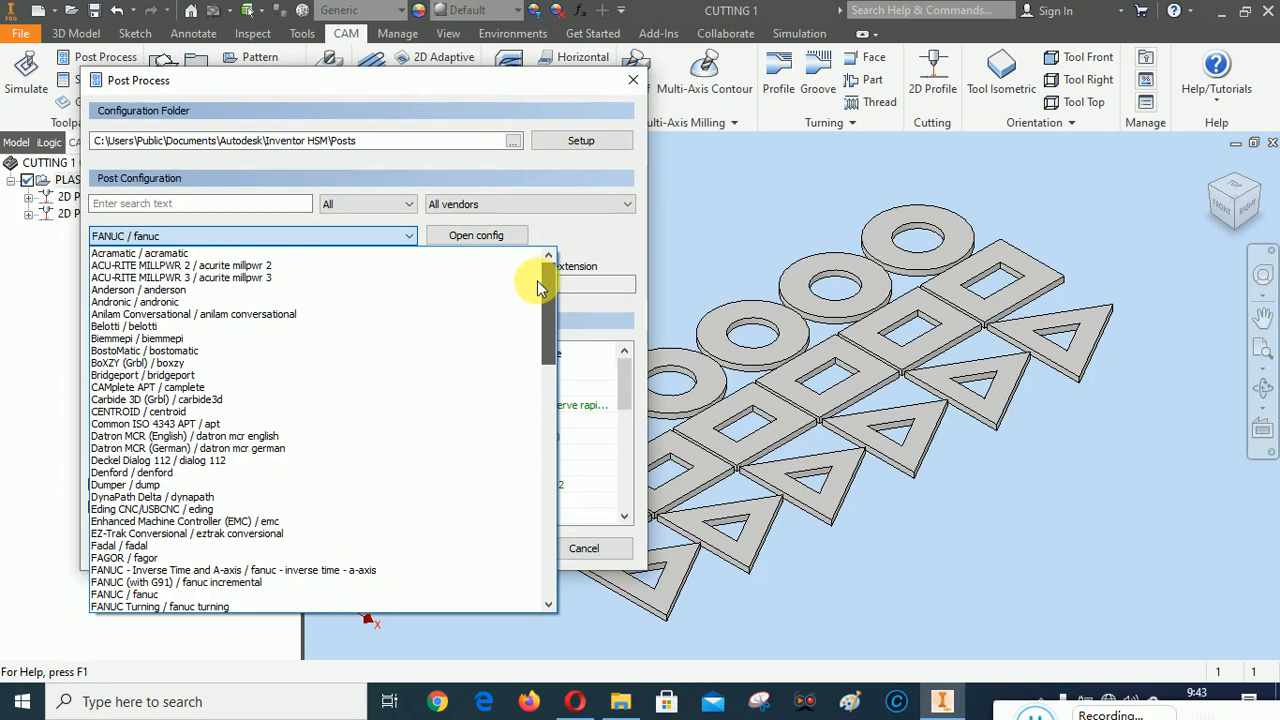
drag(537, 289, 550, 362)
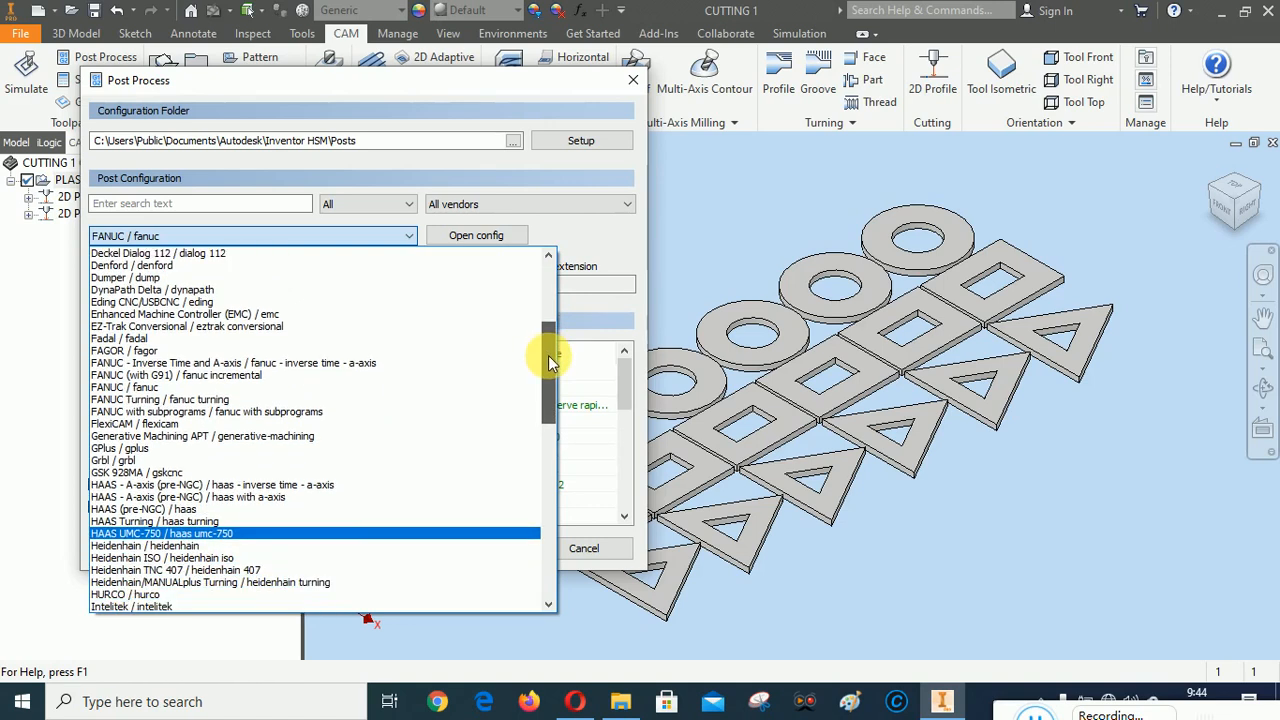
drag(549, 362, 556, 393)
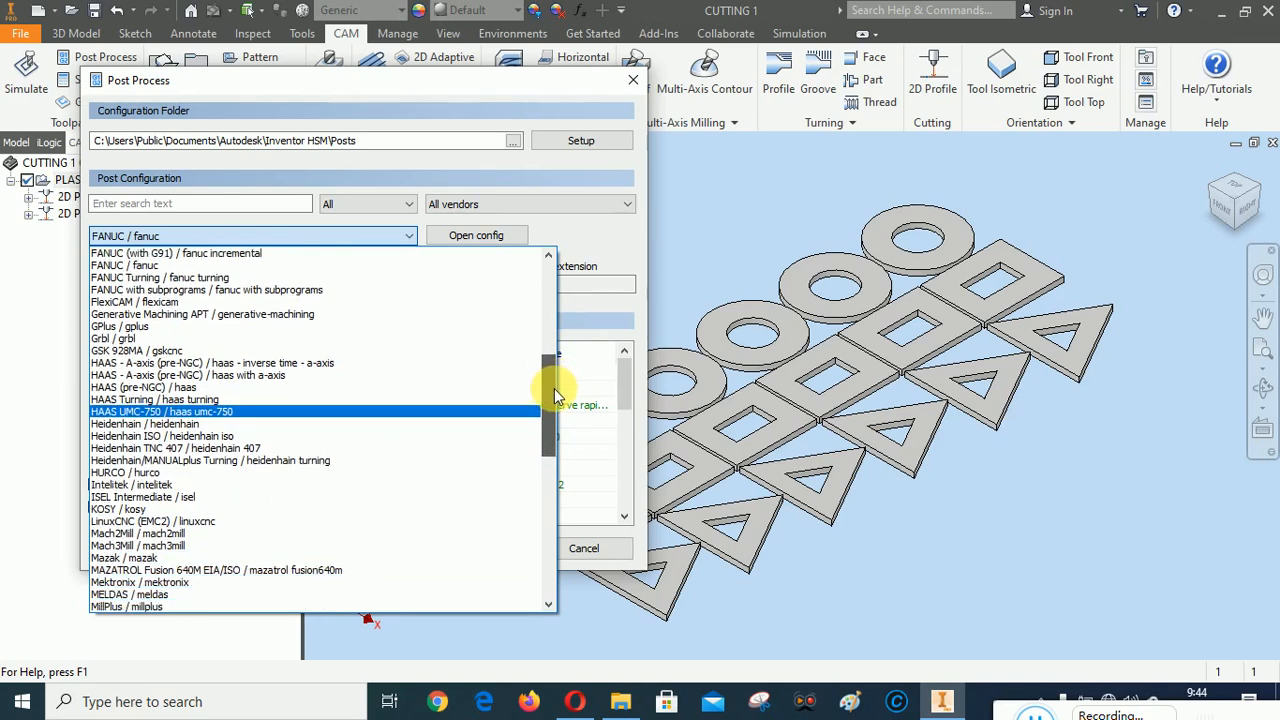
drag(554, 390, 560, 443)
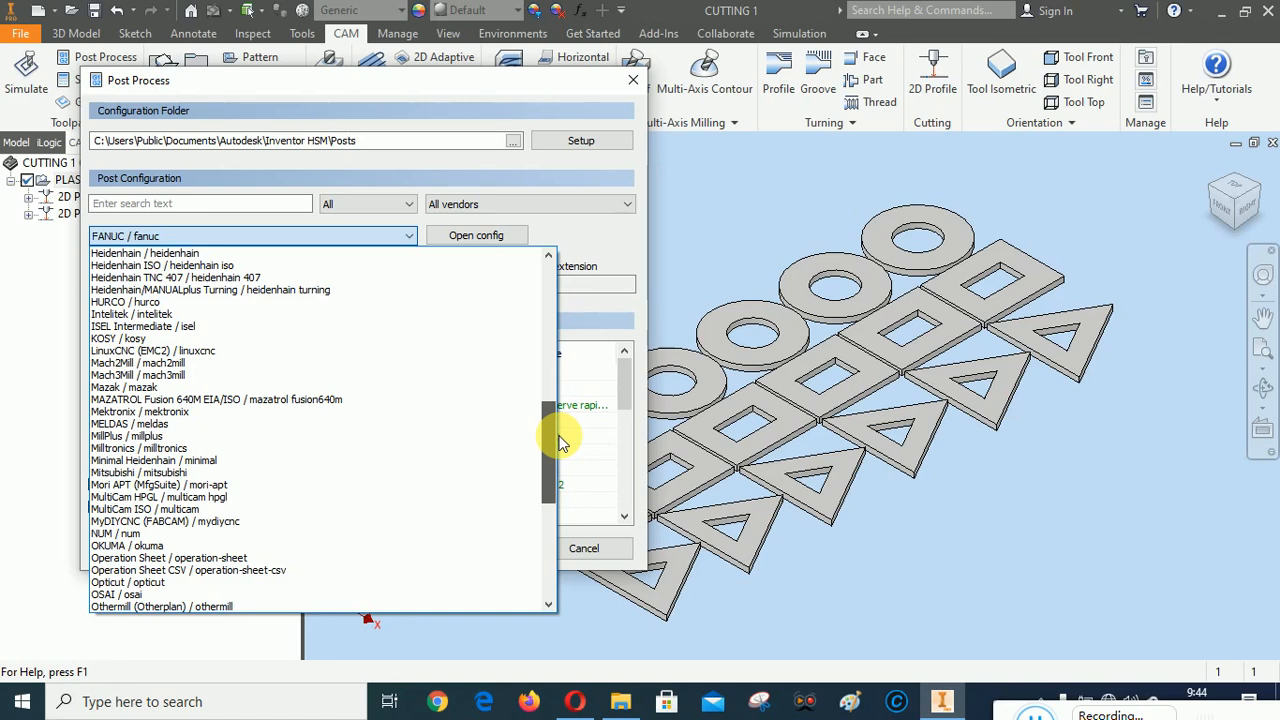
drag(560, 443, 586, 540)
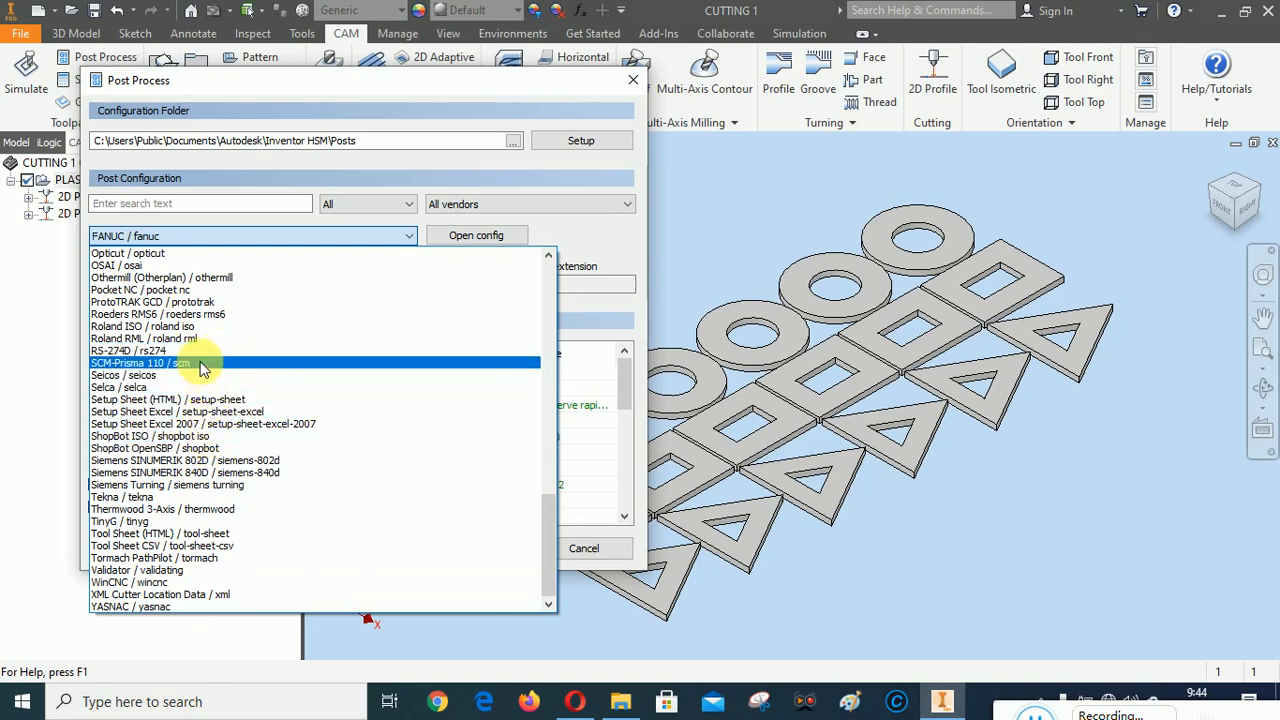
click(218, 285)
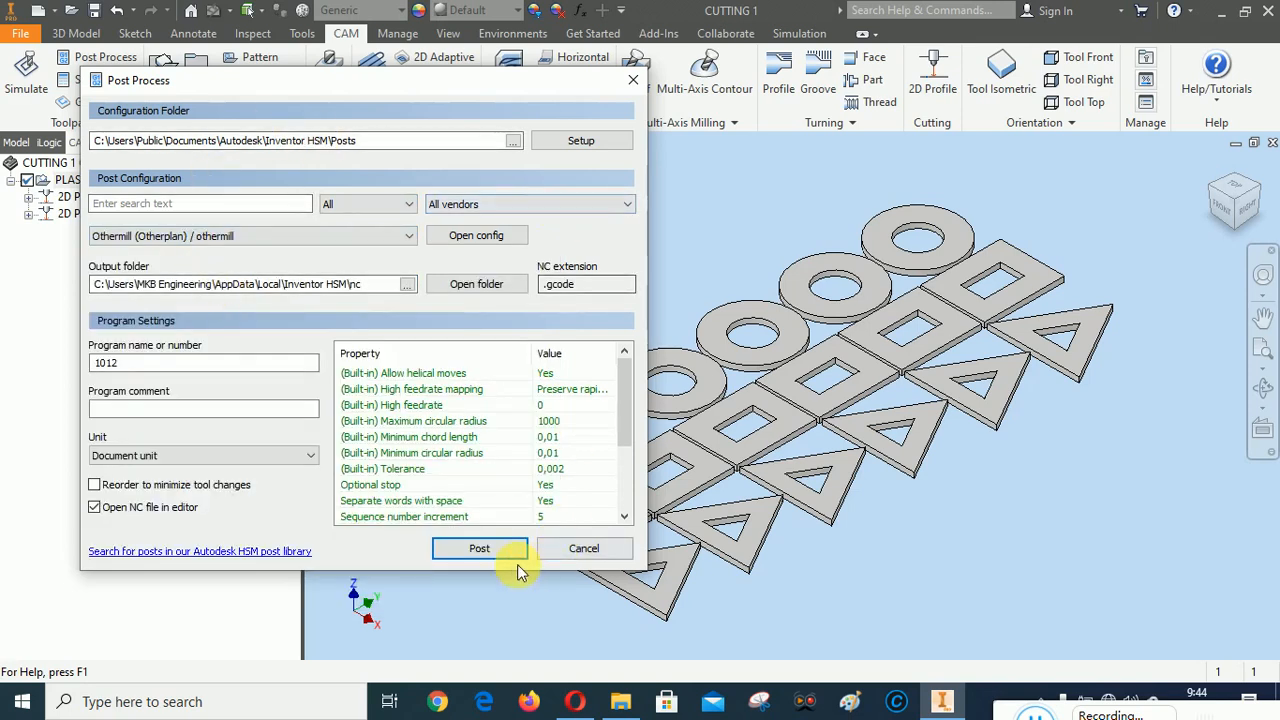
Set the Othermill post's output folder to the Google Drive CAD CAM A\1. 2D REFF folder
click(478, 550)
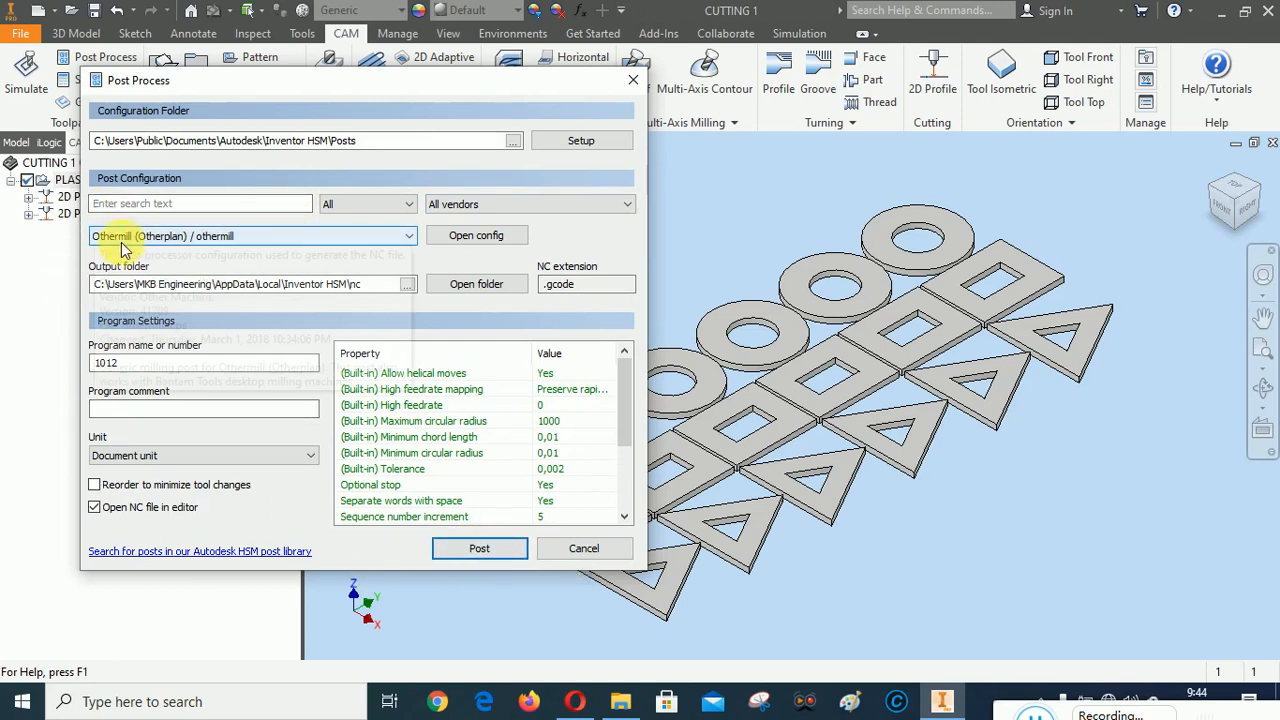
click(407, 284)
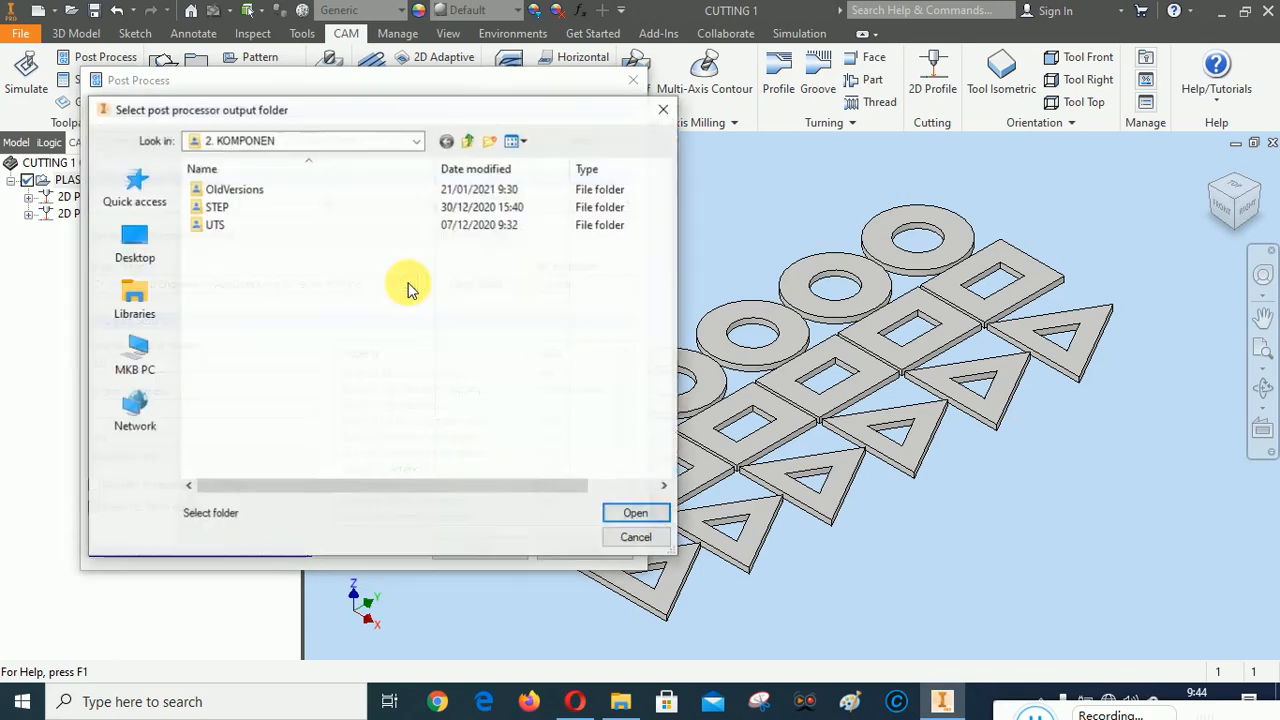
click(416, 142)
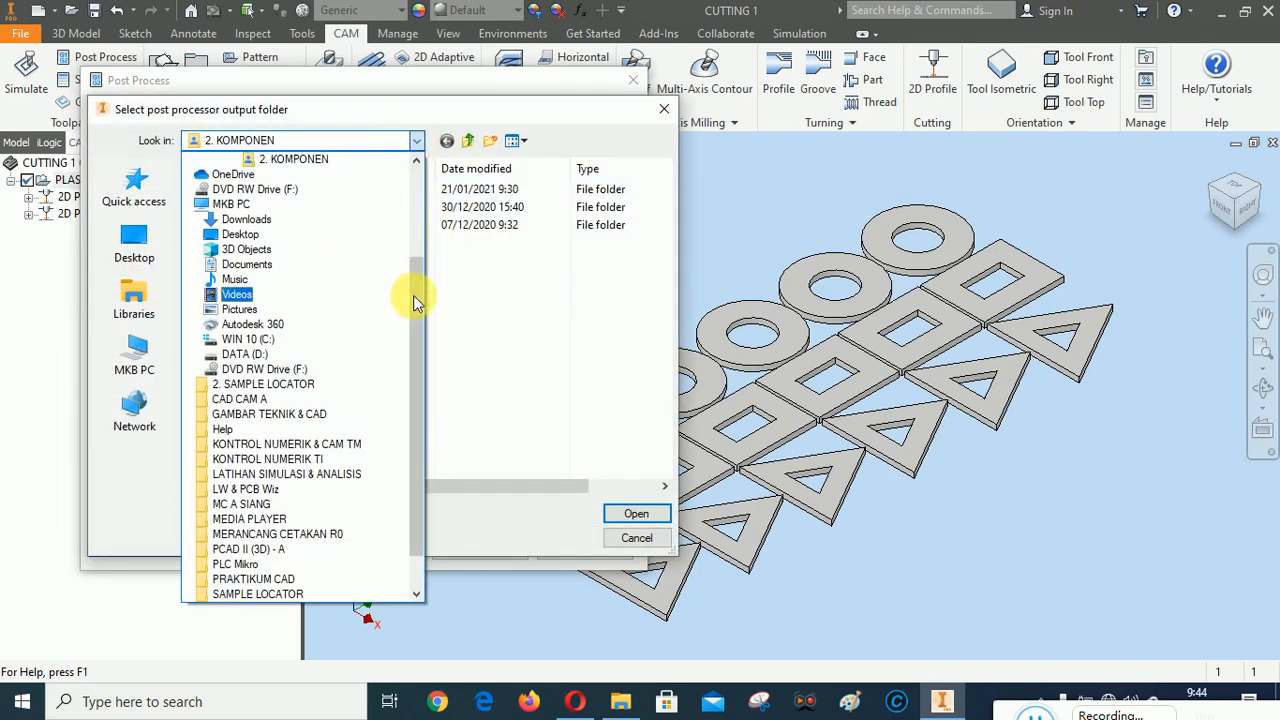
drag(414, 294, 420, 243)
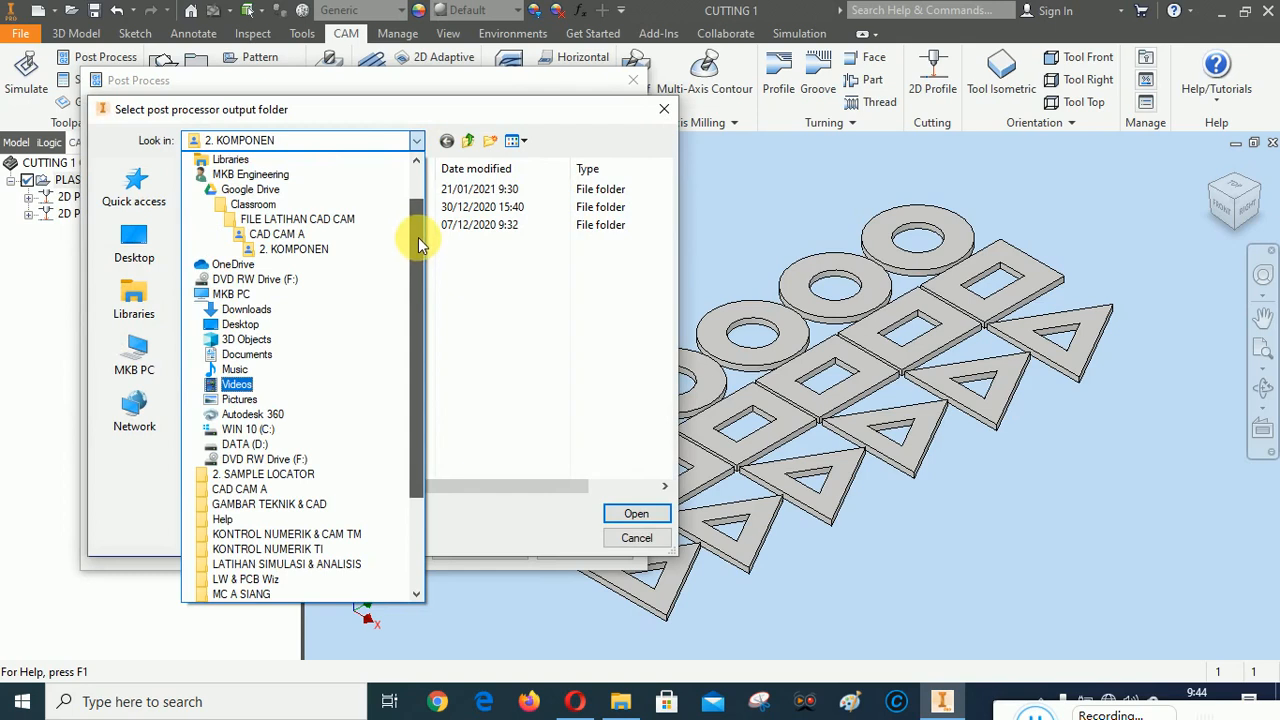
click(289, 238)
double_click(247, 189)
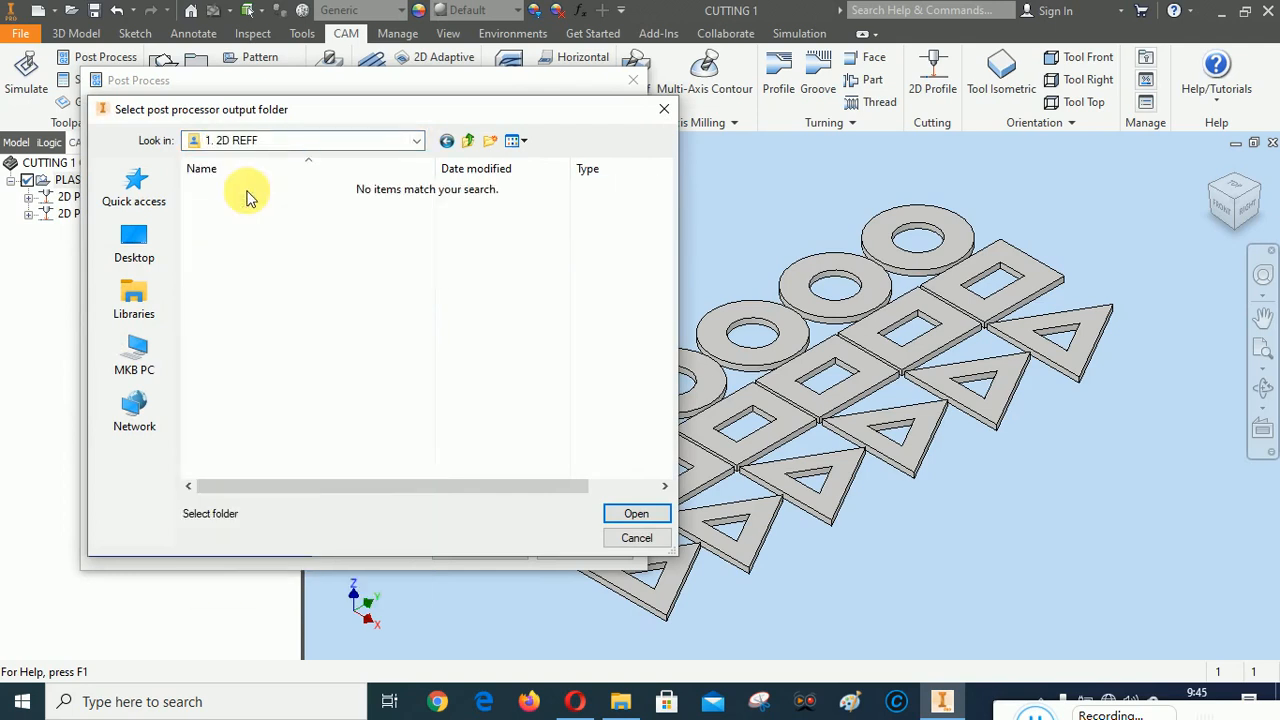
click(636, 513)
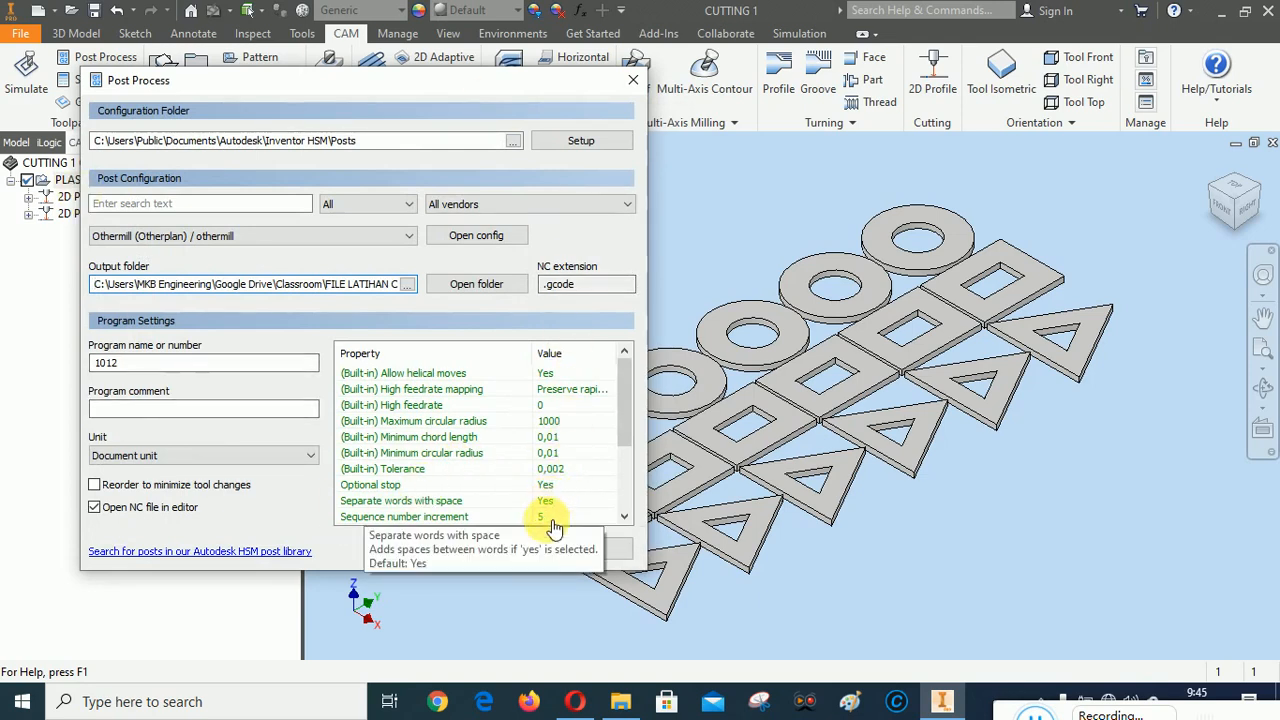
Start posting the Othermill program and set its file name to "1012 - SIMULASI CAM - PLASMA CUTTING", based on the existing failed file's name
click(481, 549)
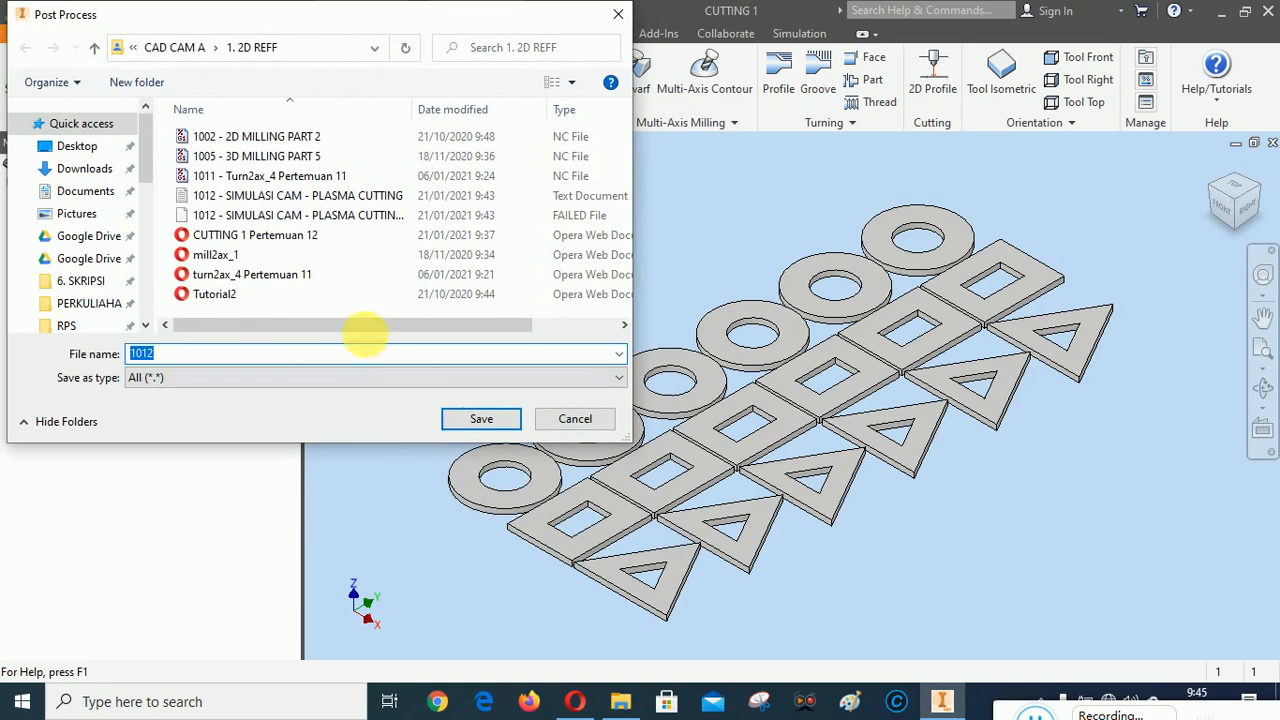
click(290, 216)
click(398, 360)
click(400, 357)
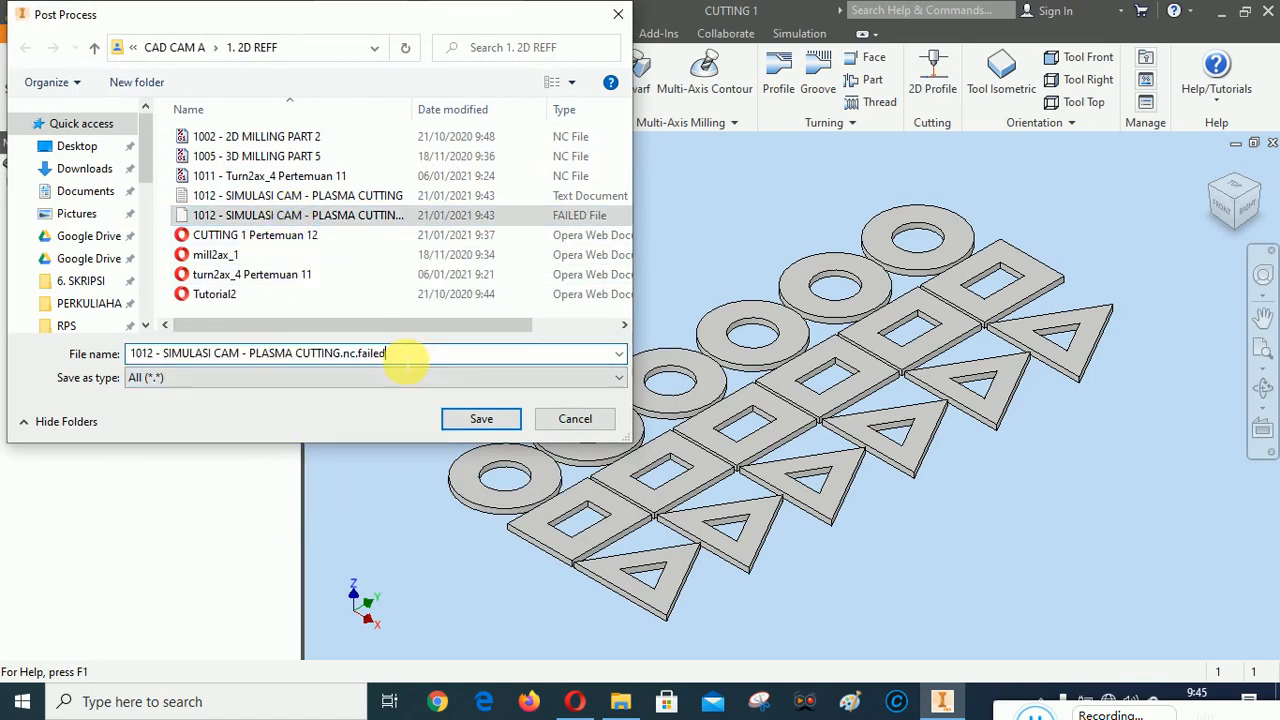
key(BackSpace)
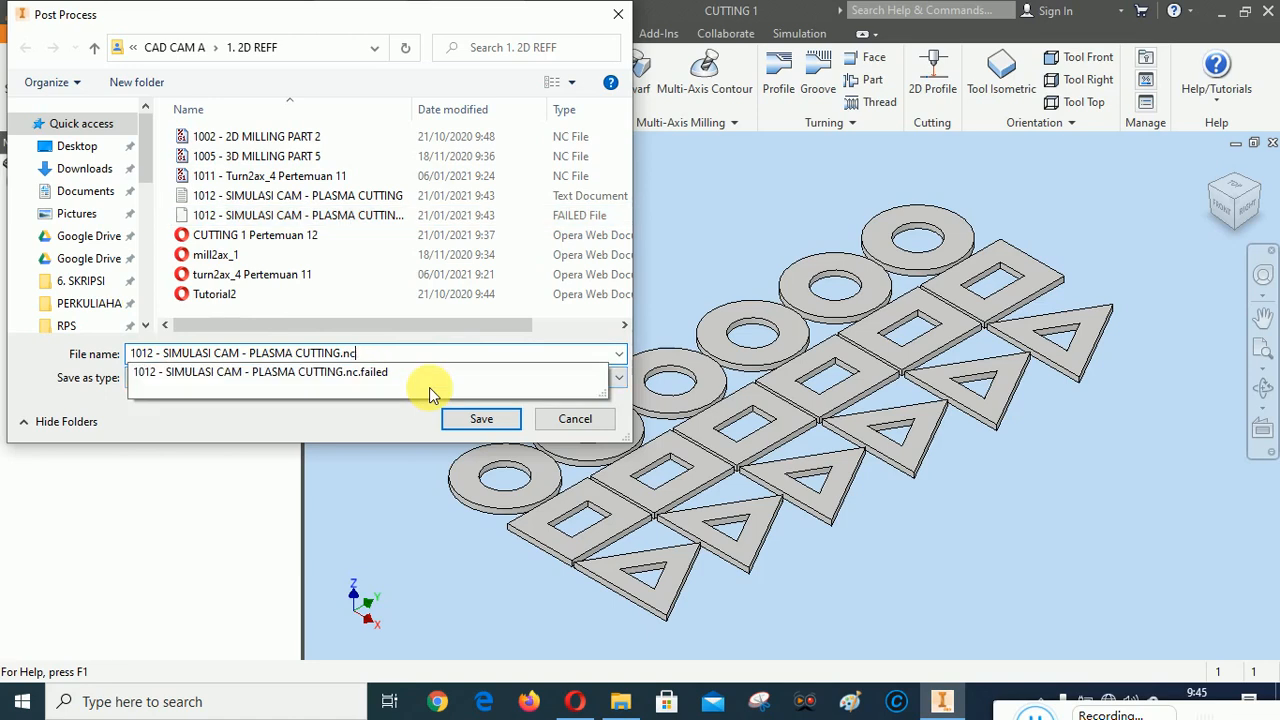
key(BackSpace)
key(BackSpace)
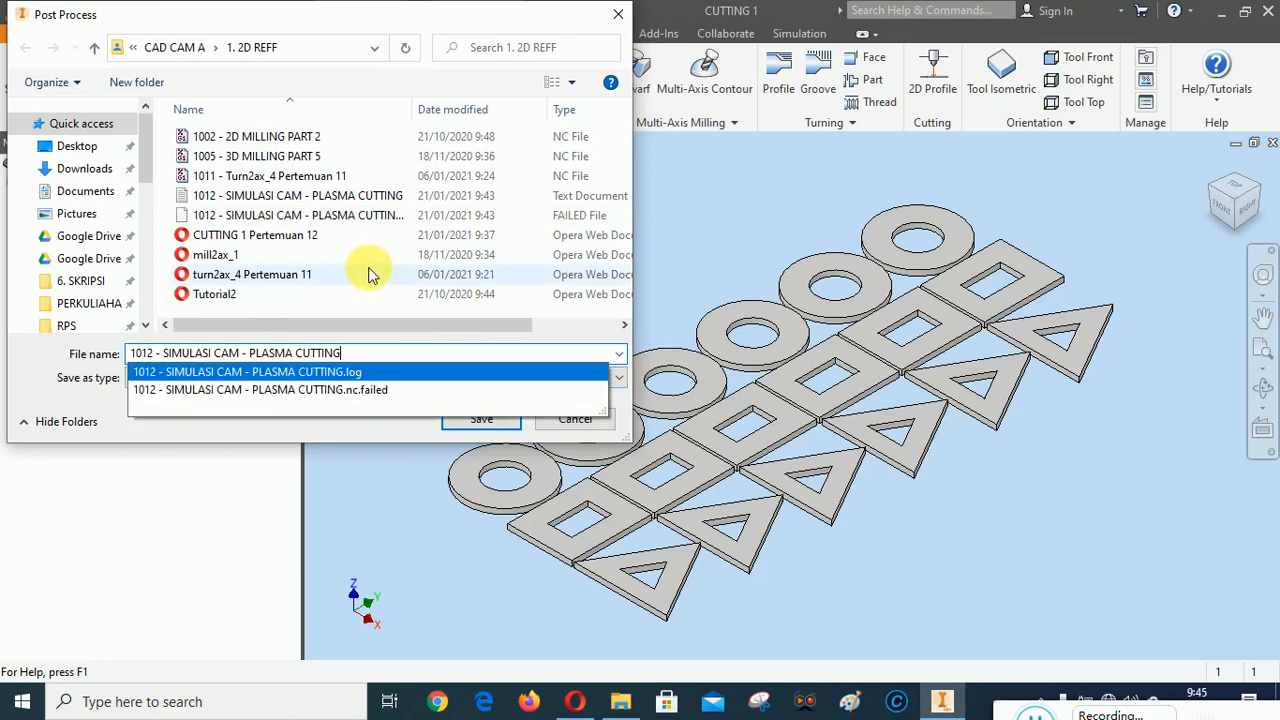
Delete the old "1012 - SIMULASI CAM - PLASMA CUTTING" failed file and its text log from the 1. 2D REFF folder
click(256, 307)
click(281, 220)
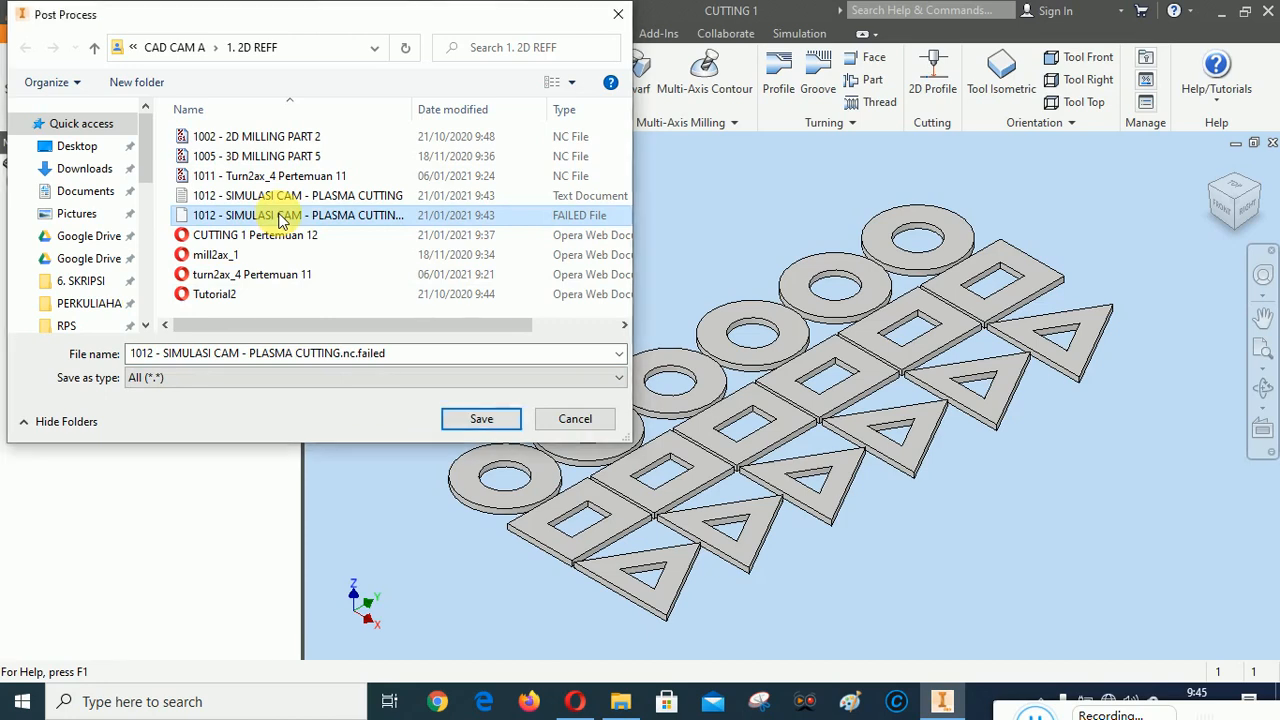
key(Delete)
click(284, 197)
key(Delete)
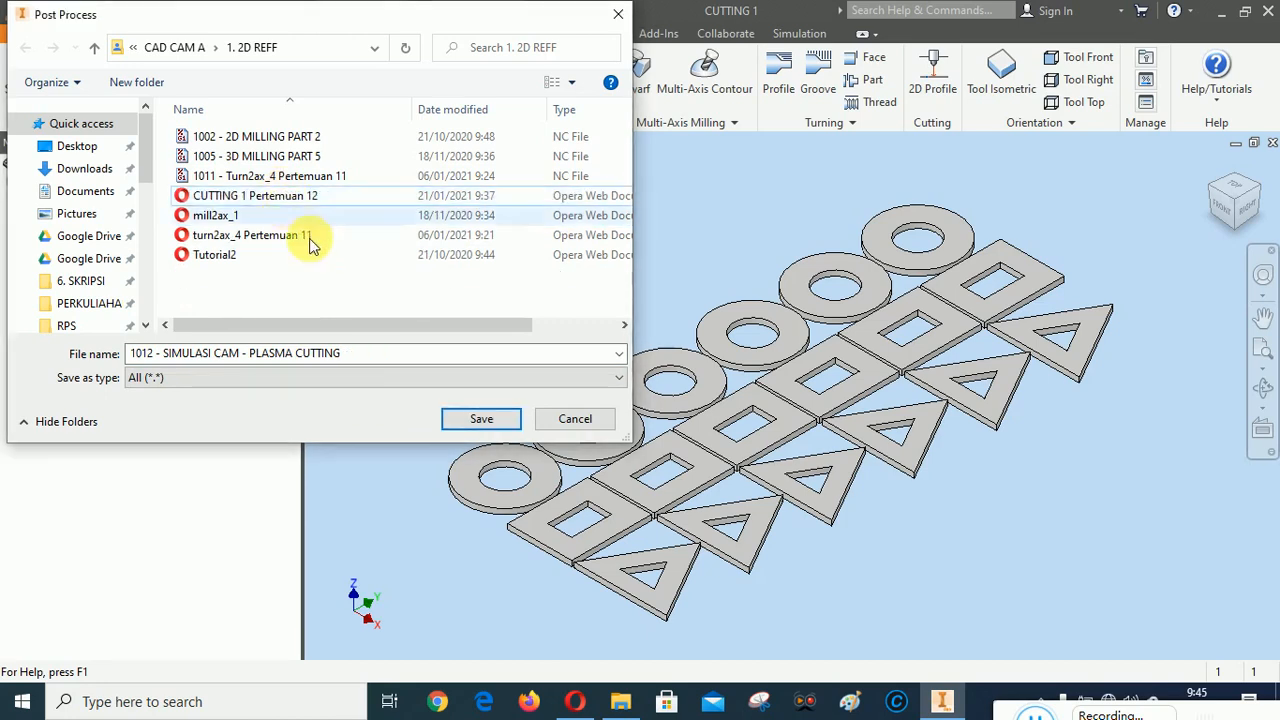
Refresh the file list and try to save the Othermill program as "1012 - SIMULASI CAM - PLASMA CUTTING", agreeing to replace the existing log
click(363, 360)
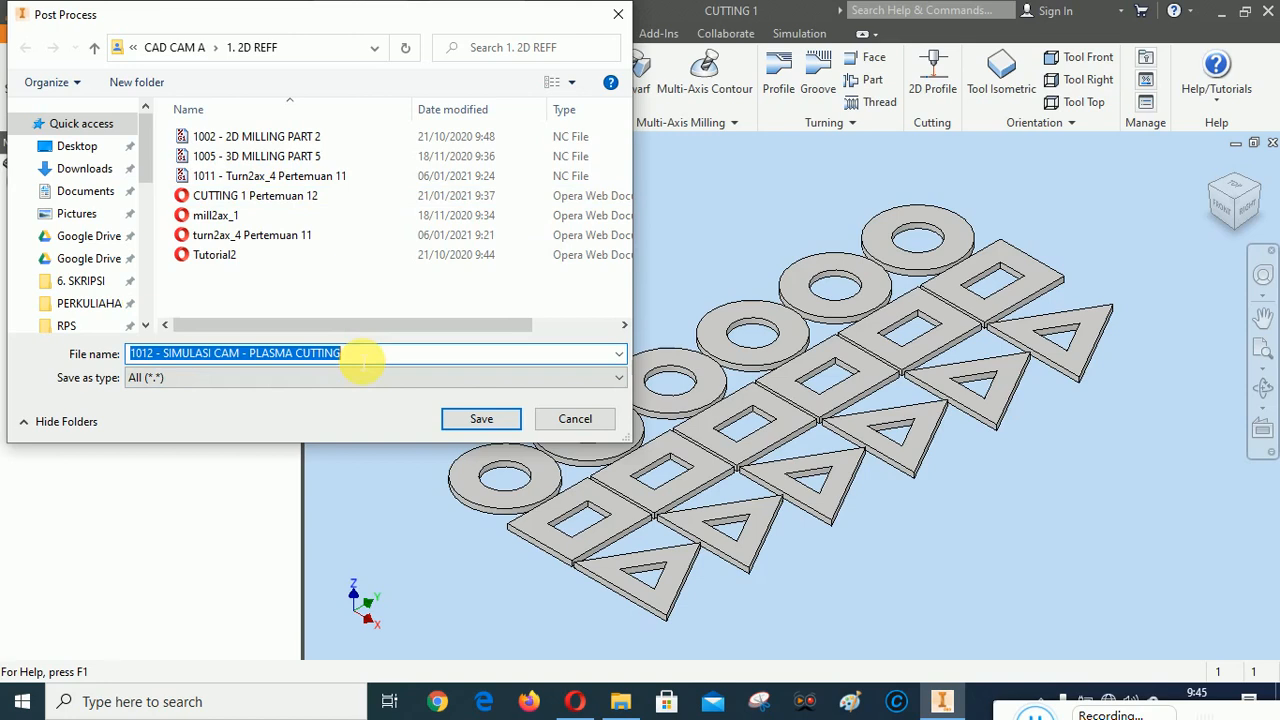
click(314, 298)
click(255, 352)
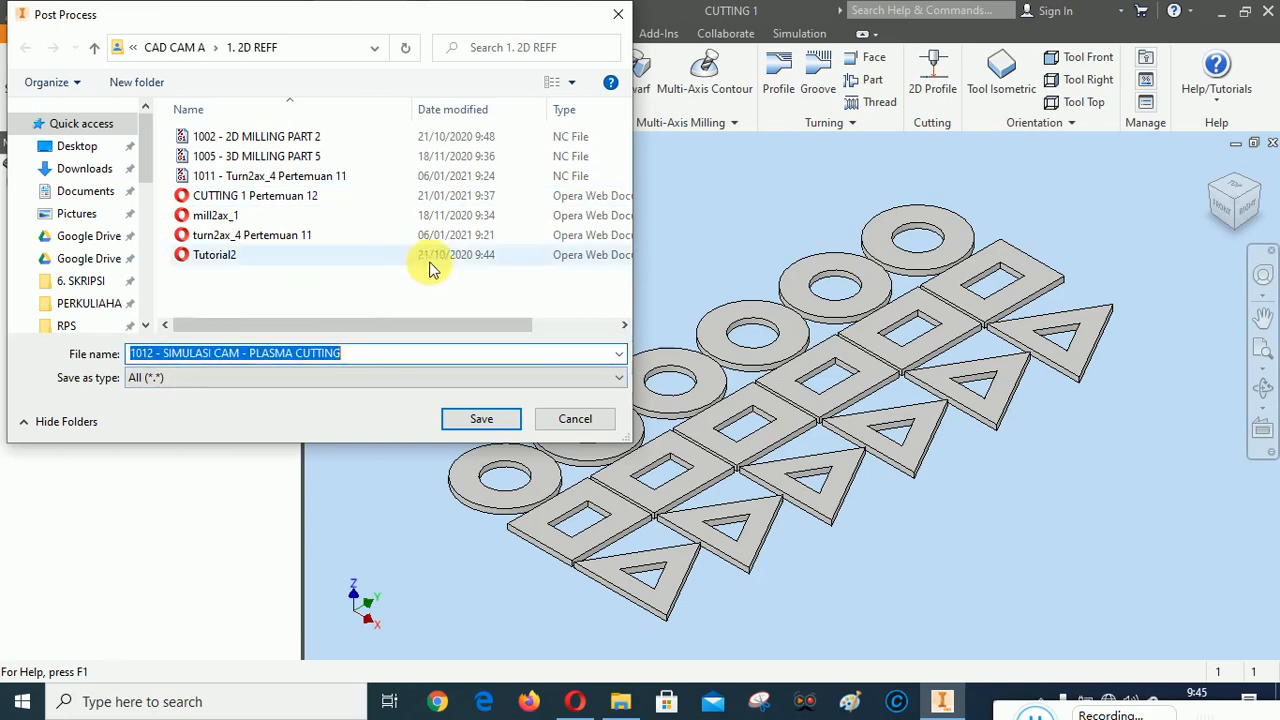
click(518, 424)
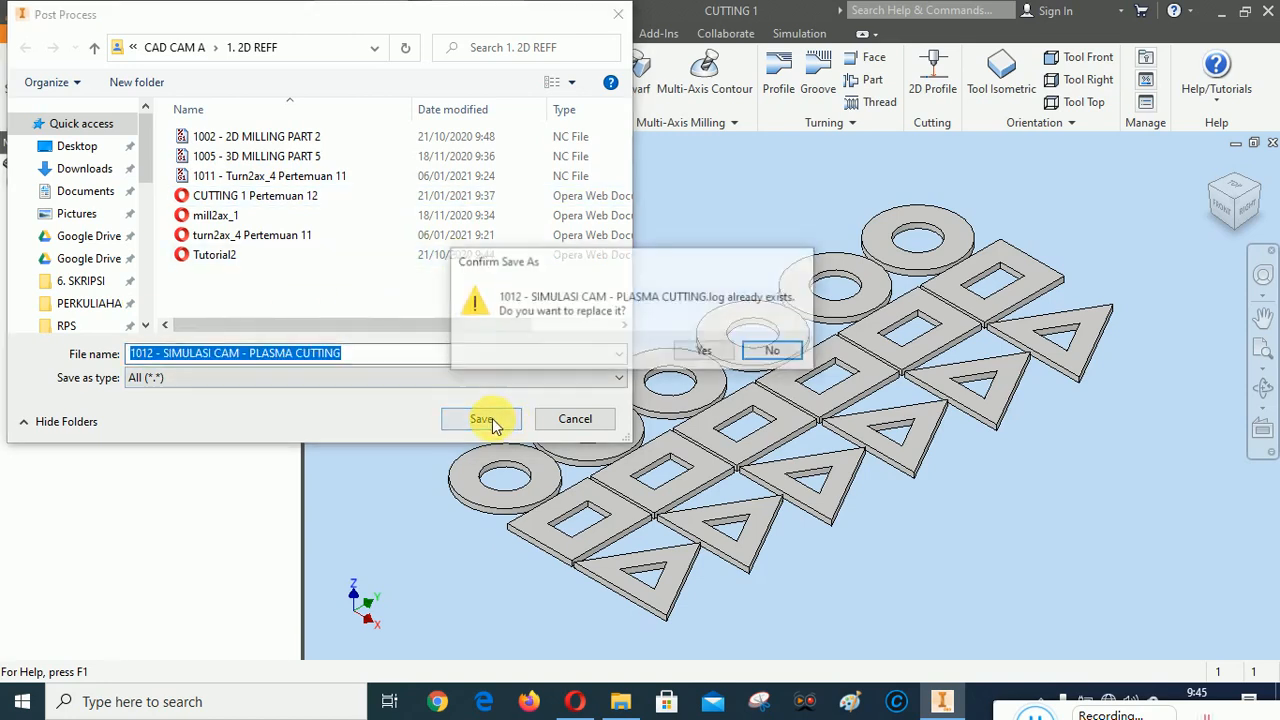
click(773, 354)
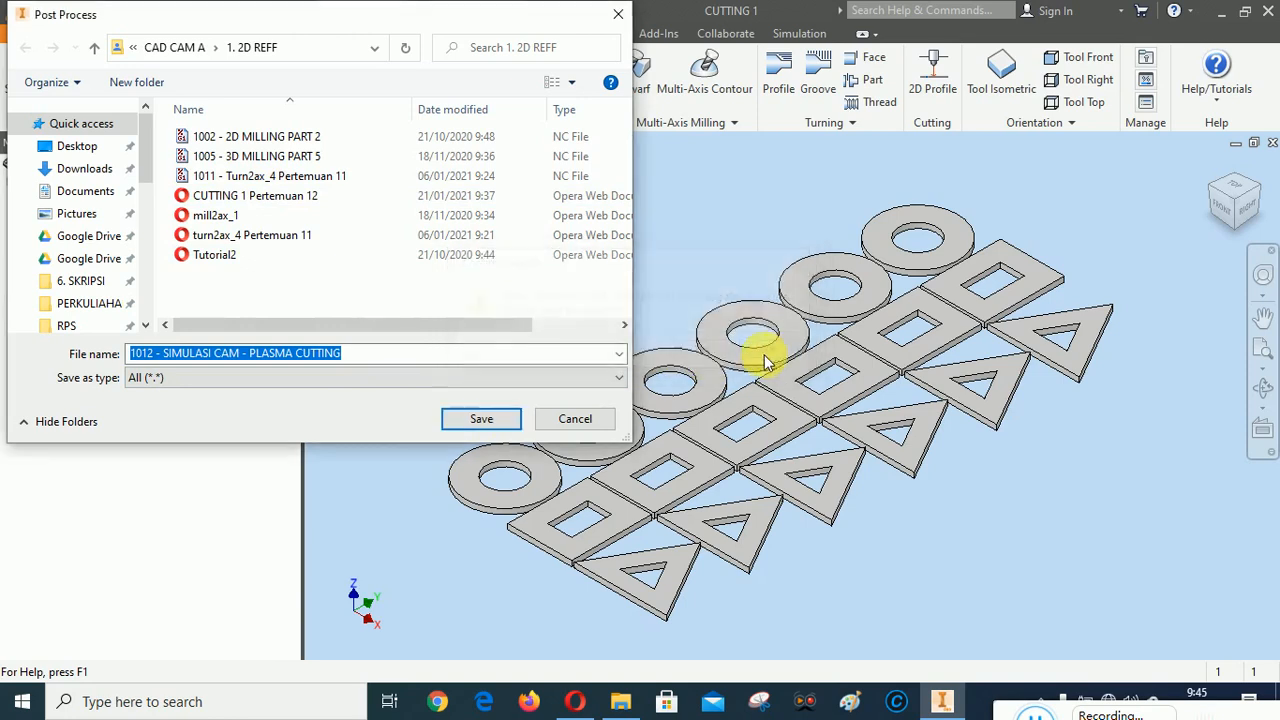
right_click(283, 290)
click(329, 406)
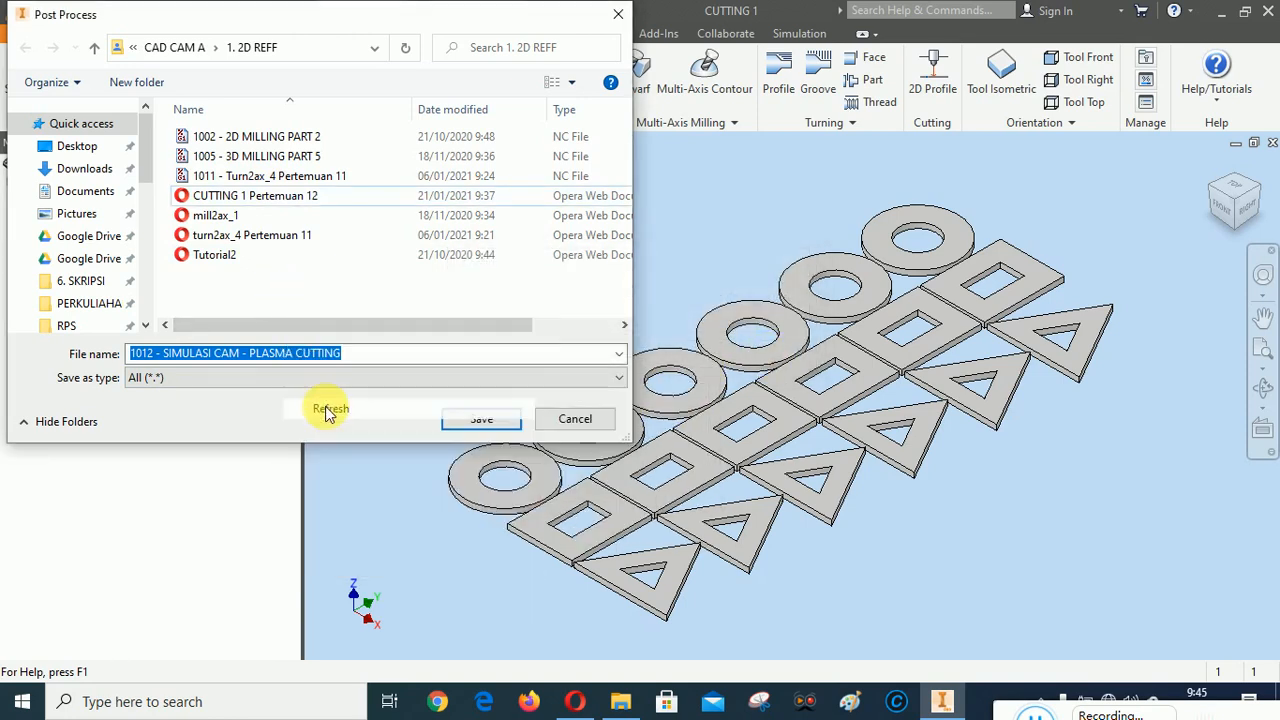
click(1035, 712)
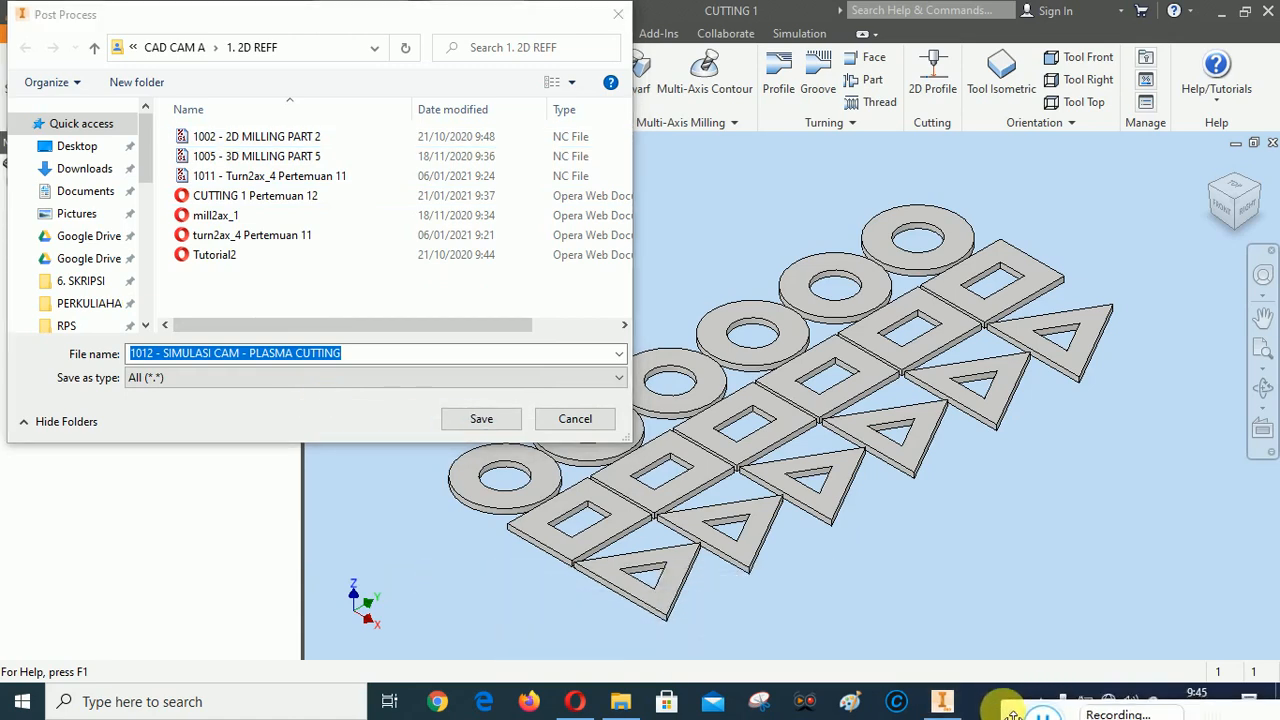
click(491, 420)
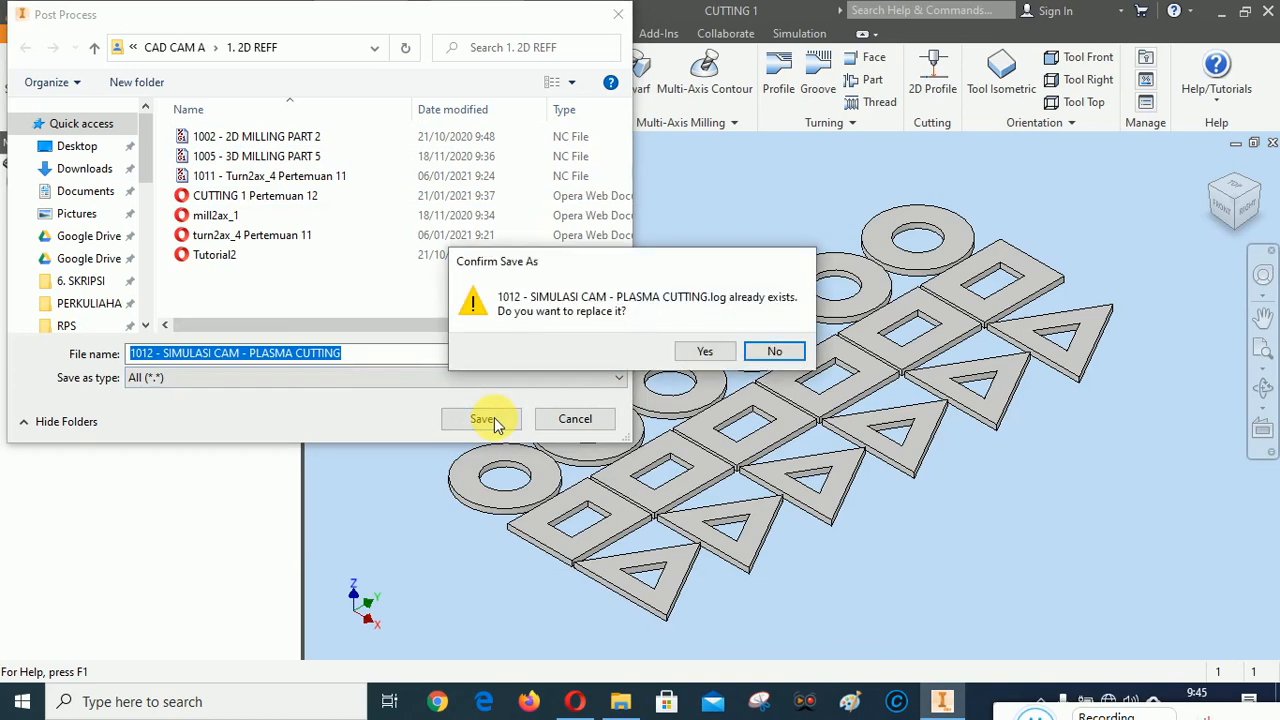
click(705, 356)
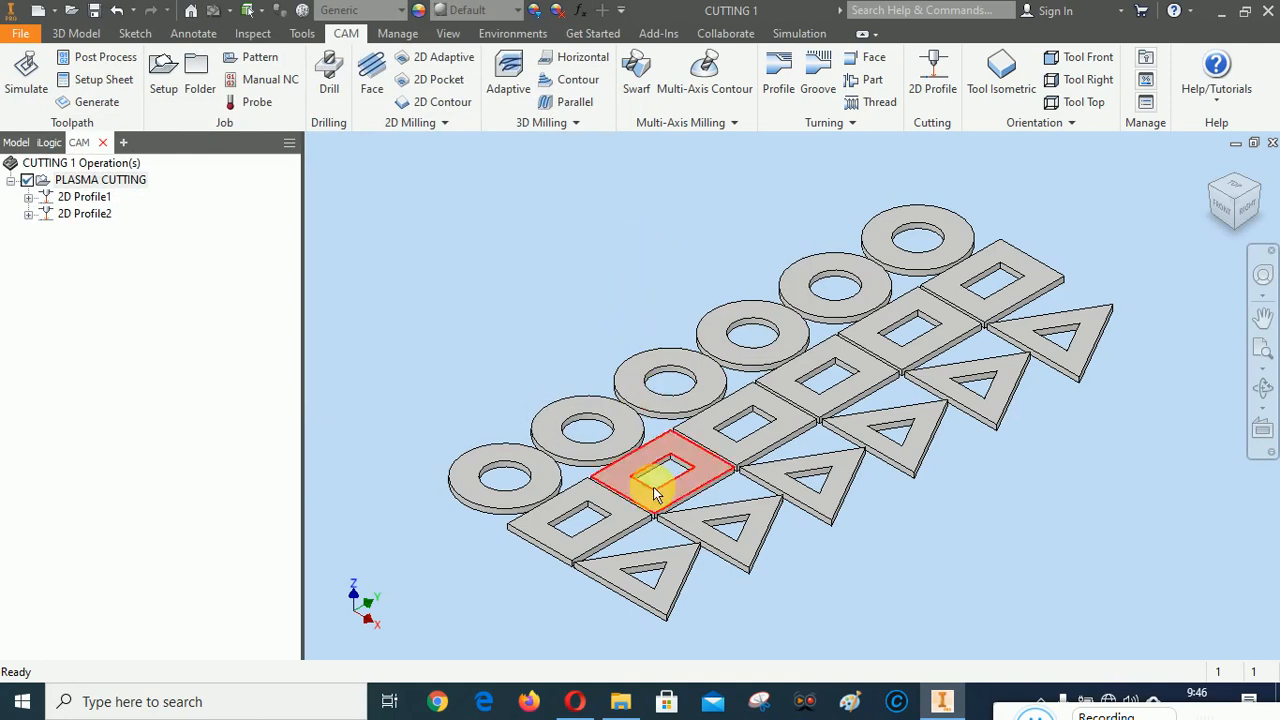
Check the 1. 2D REFF folder in File Explorer for the posted program, refreshing the listing
mouse_move(622, 710)
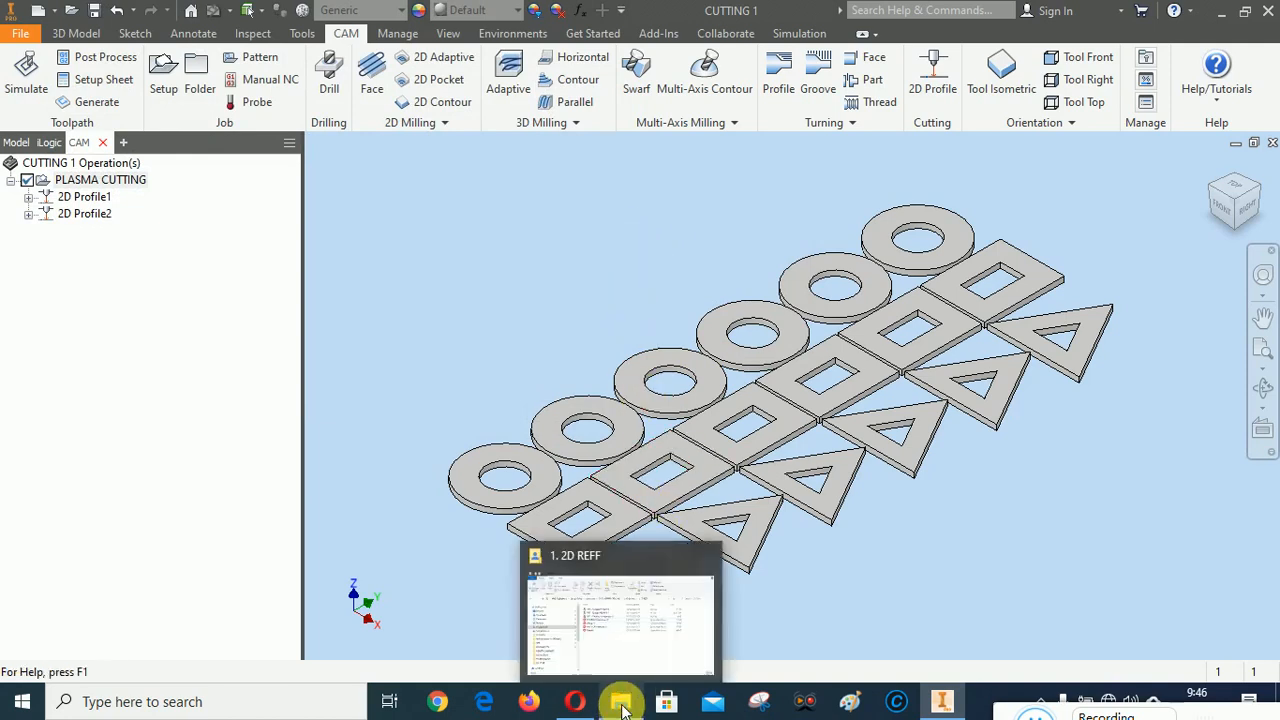
click(622, 706)
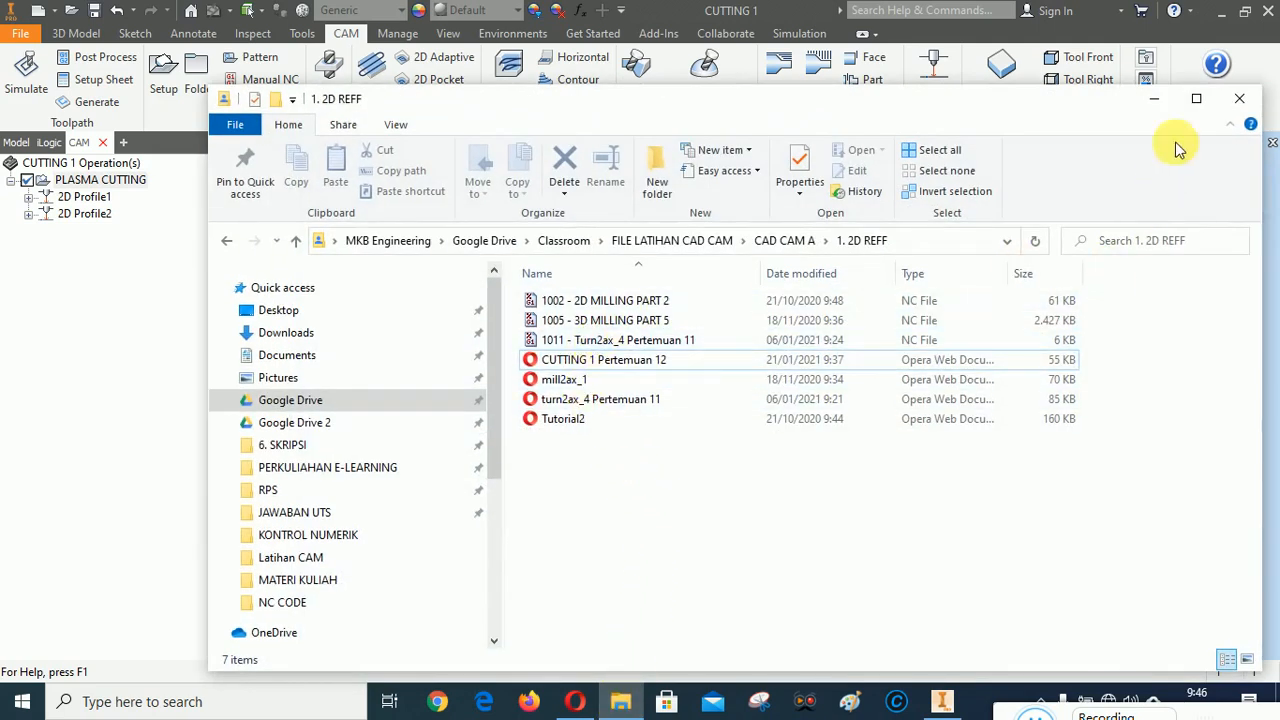
click(1154, 98)
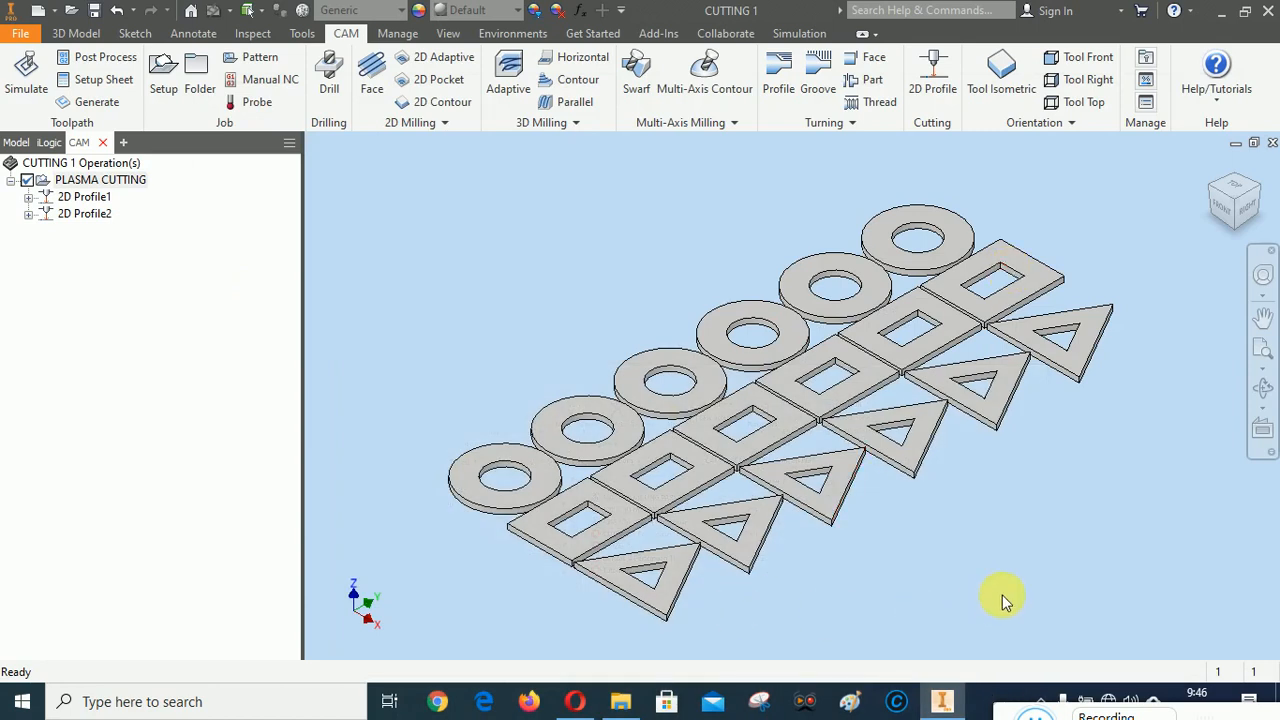
click(621, 701)
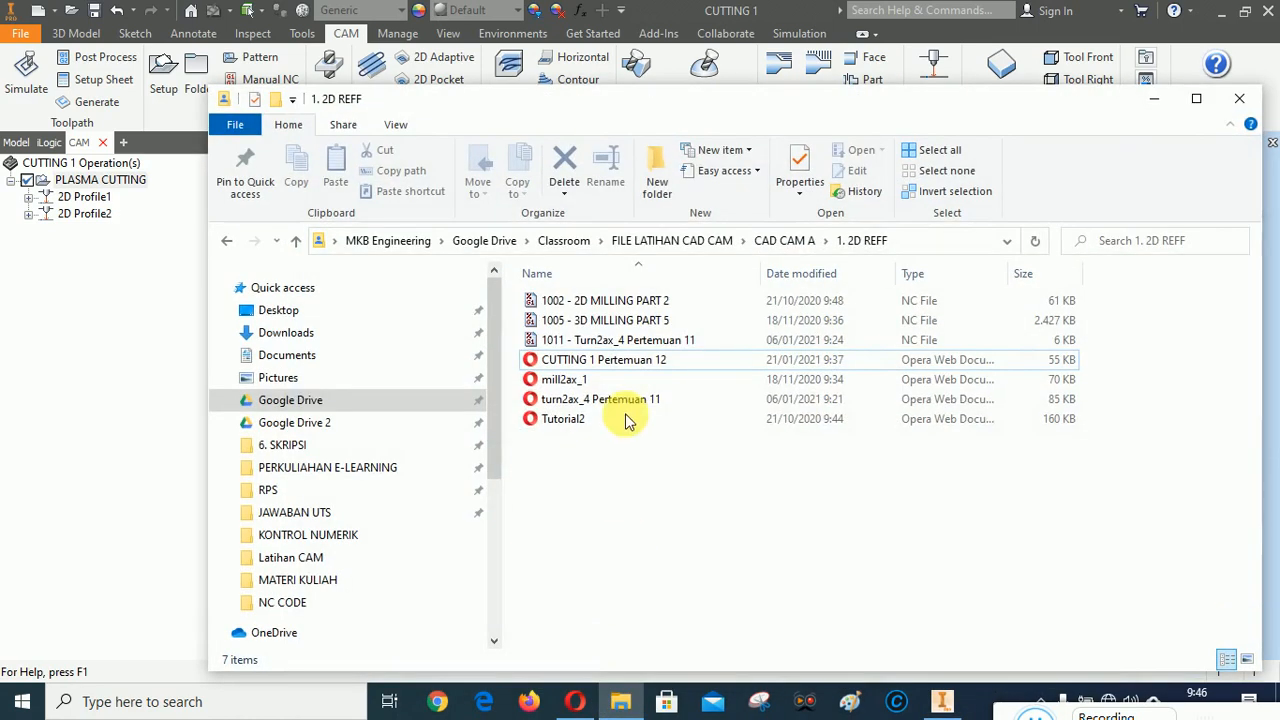
right_click(627, 547)
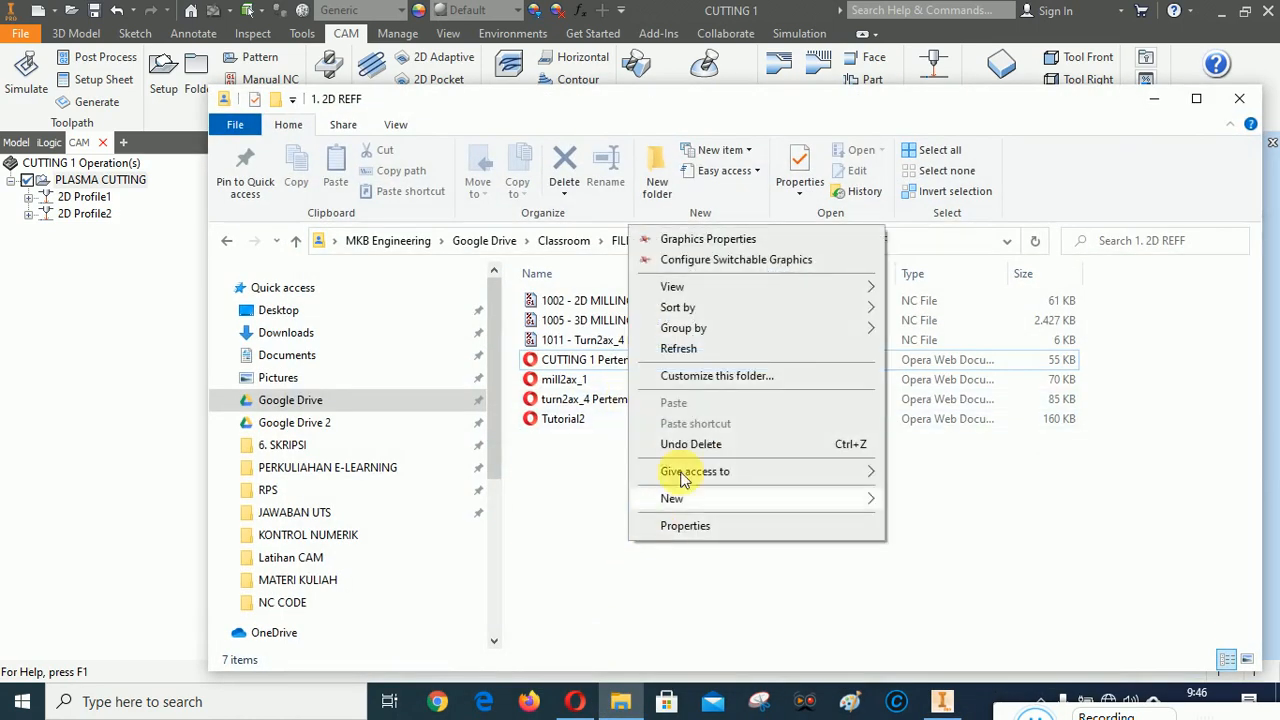
click(677, 349)
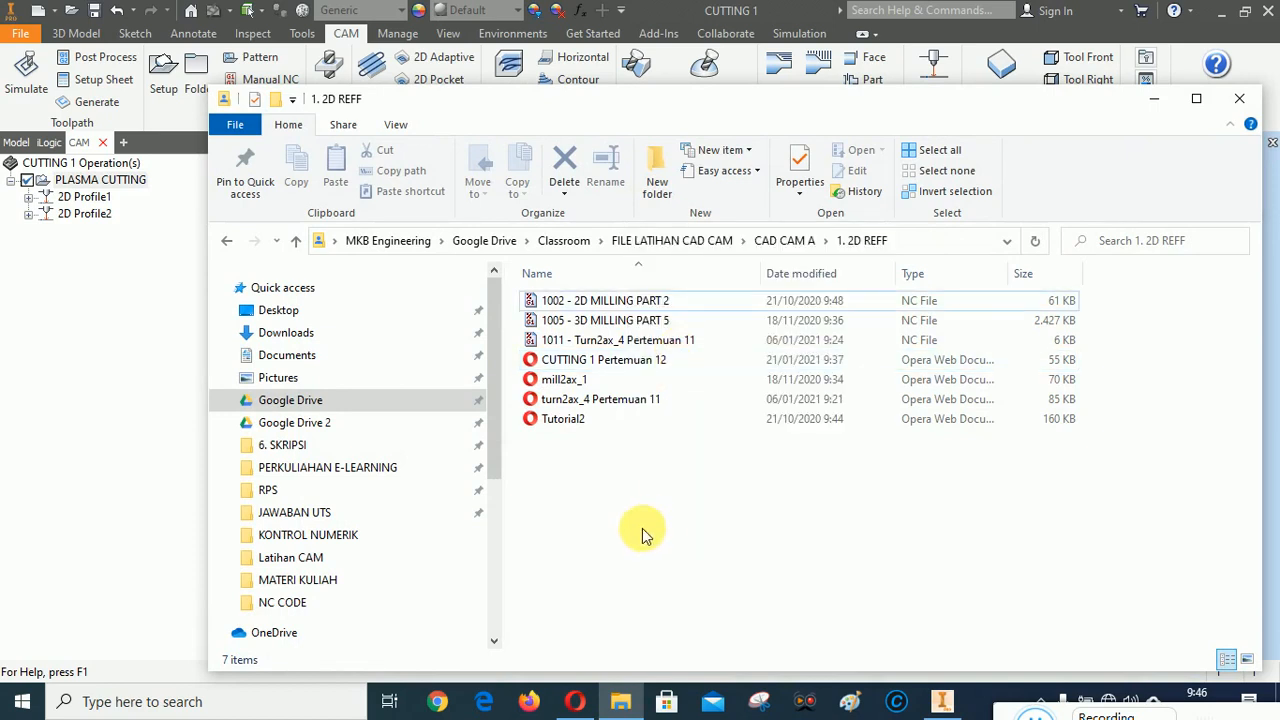
right_click(611, 521)
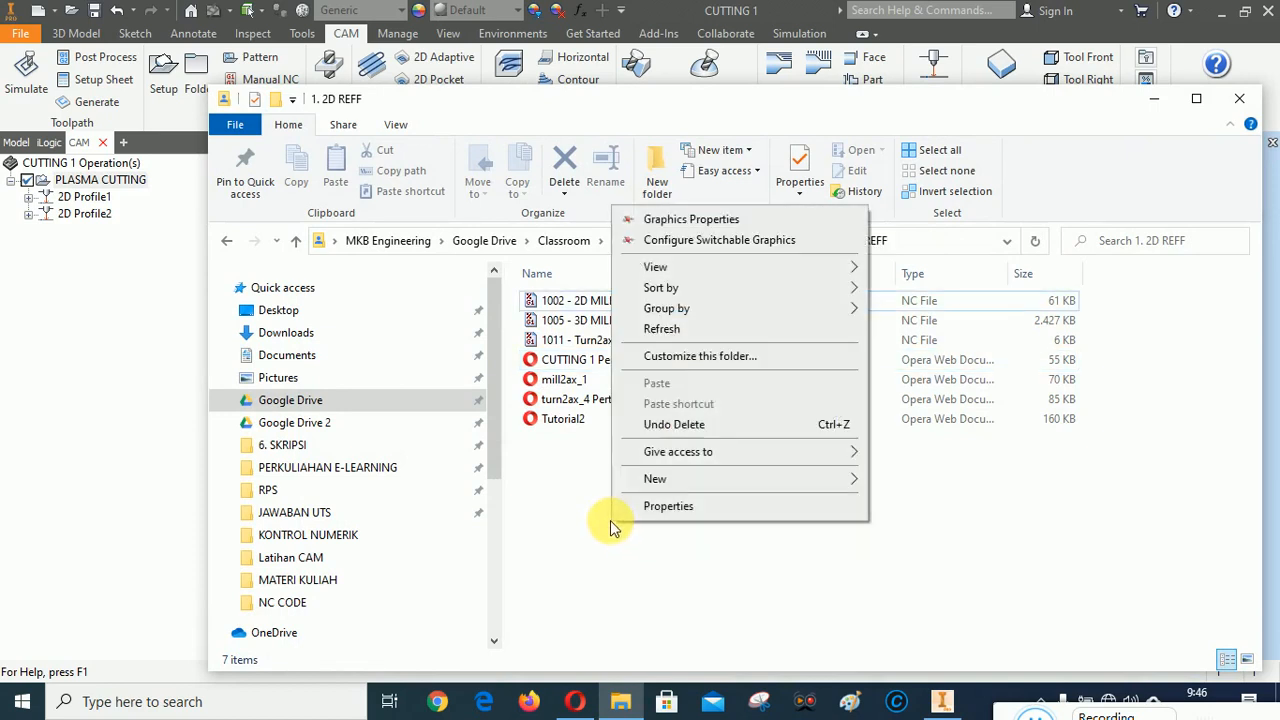
click(661, 329)
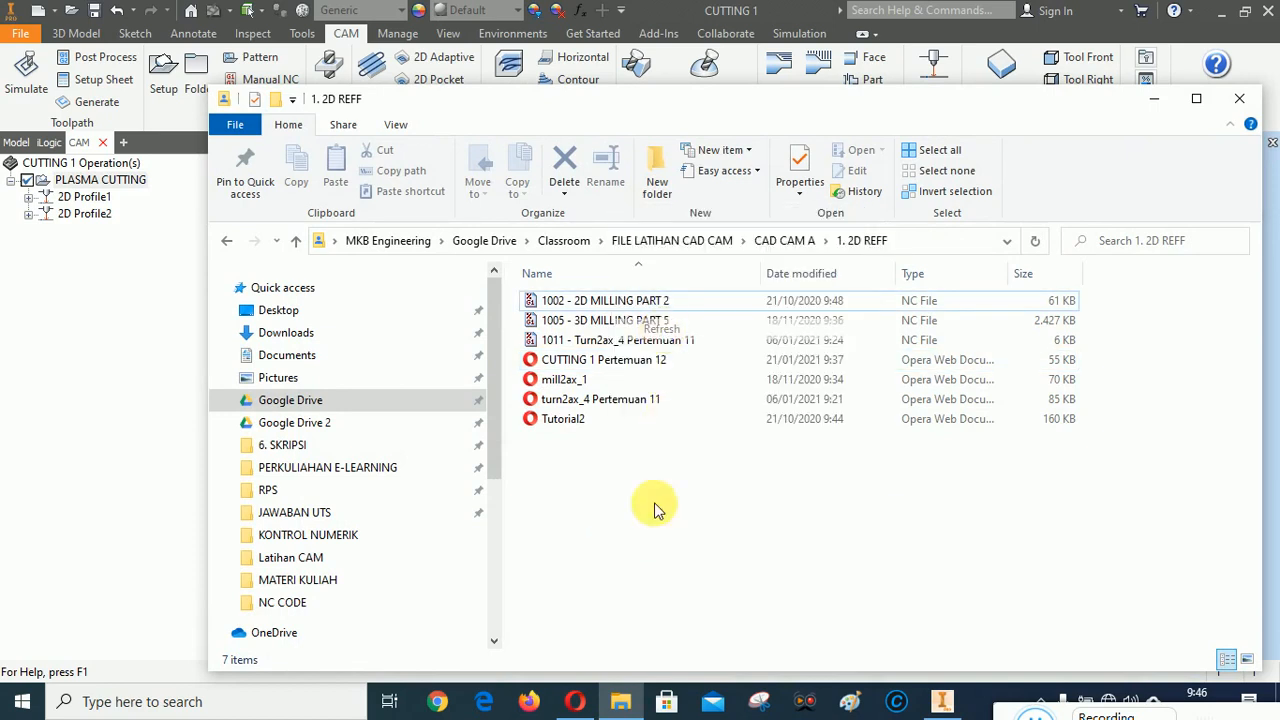
click(1154, 99)
Post the PLASMA CUTTING setup again with Othermill as "1012 - SIMULASI CAM - PLASMA CUTTING", and close the log file in the editor
right_click(87, 181)
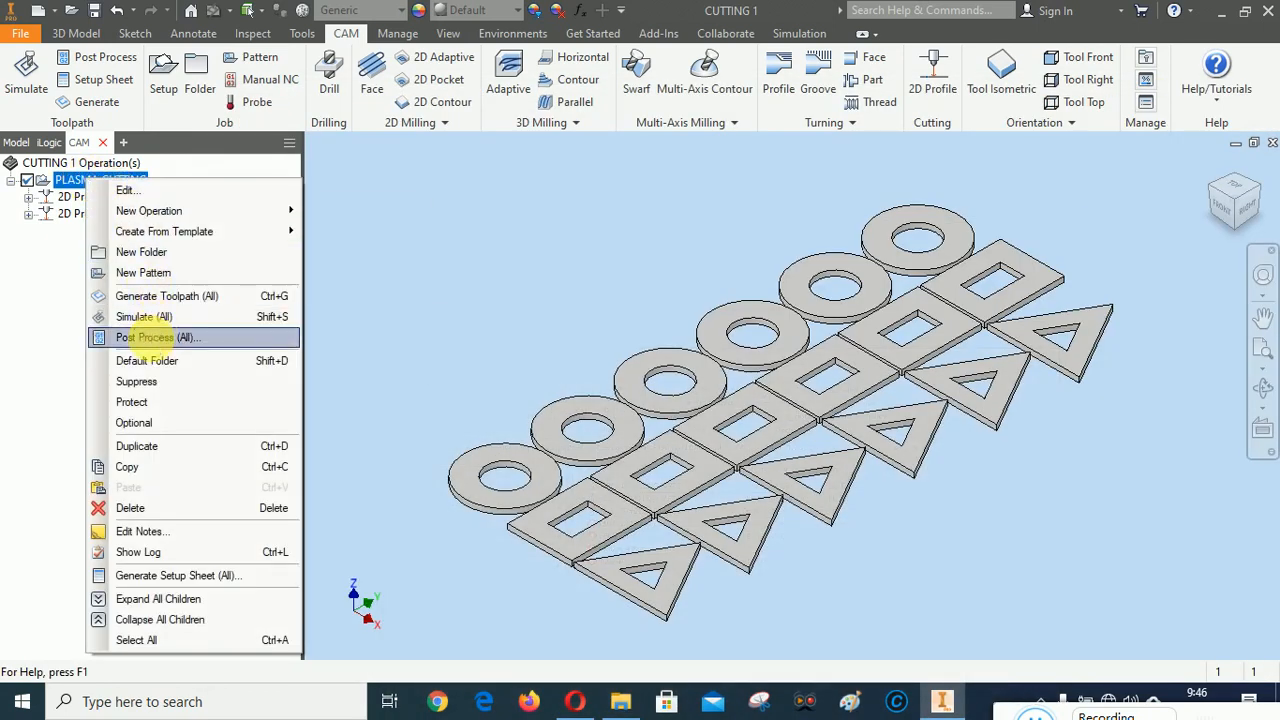
click(148, 338)
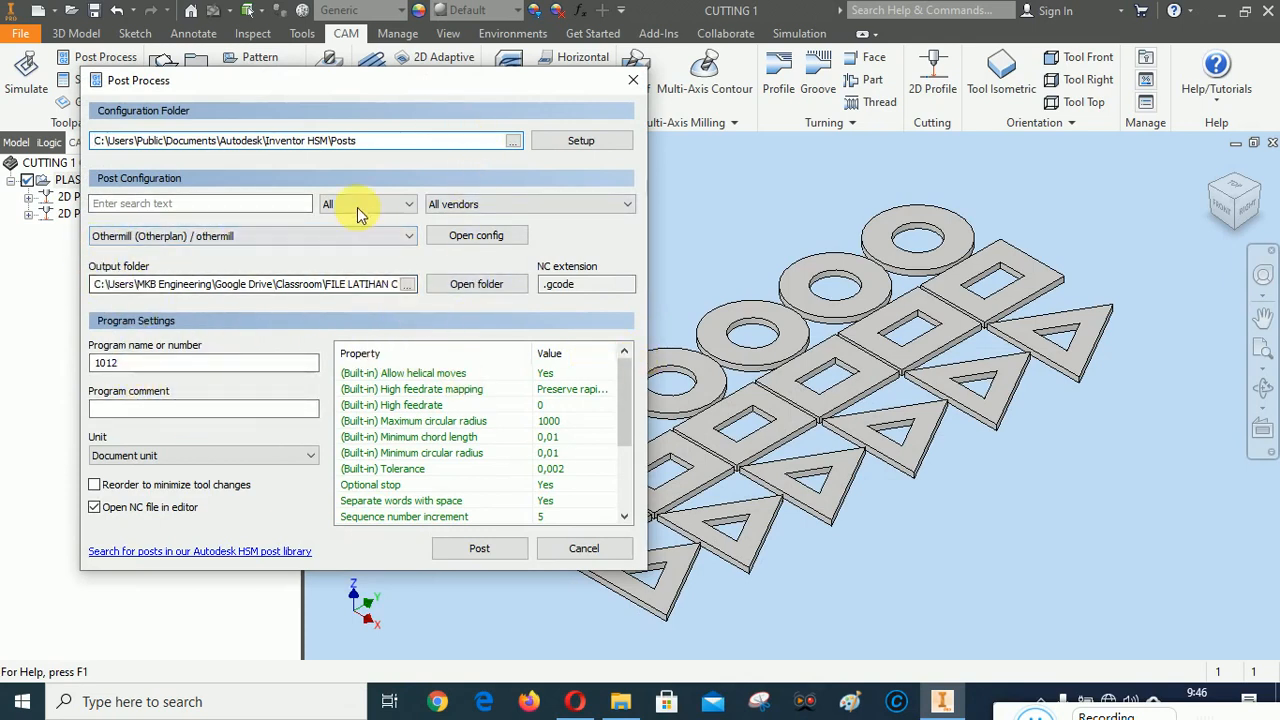
click(484, 549)
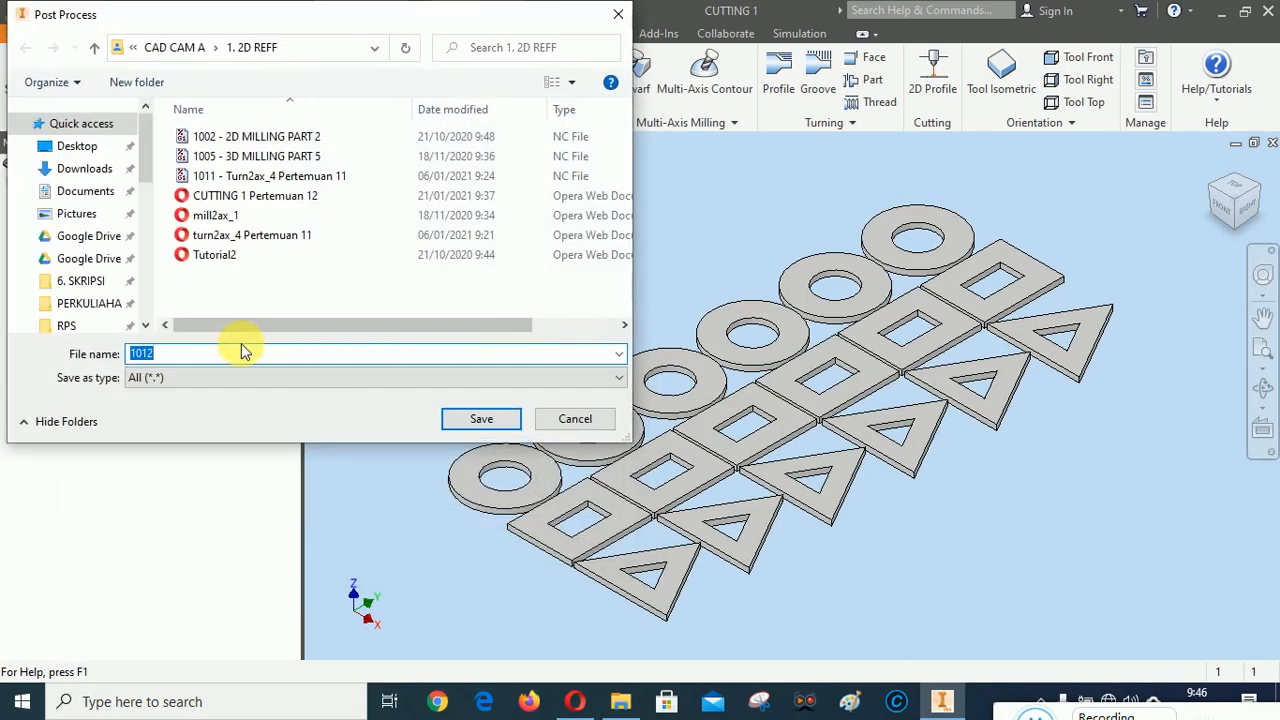
click(184, 353)
text(- SIMULASI CAM - PLASMA CUTTING)
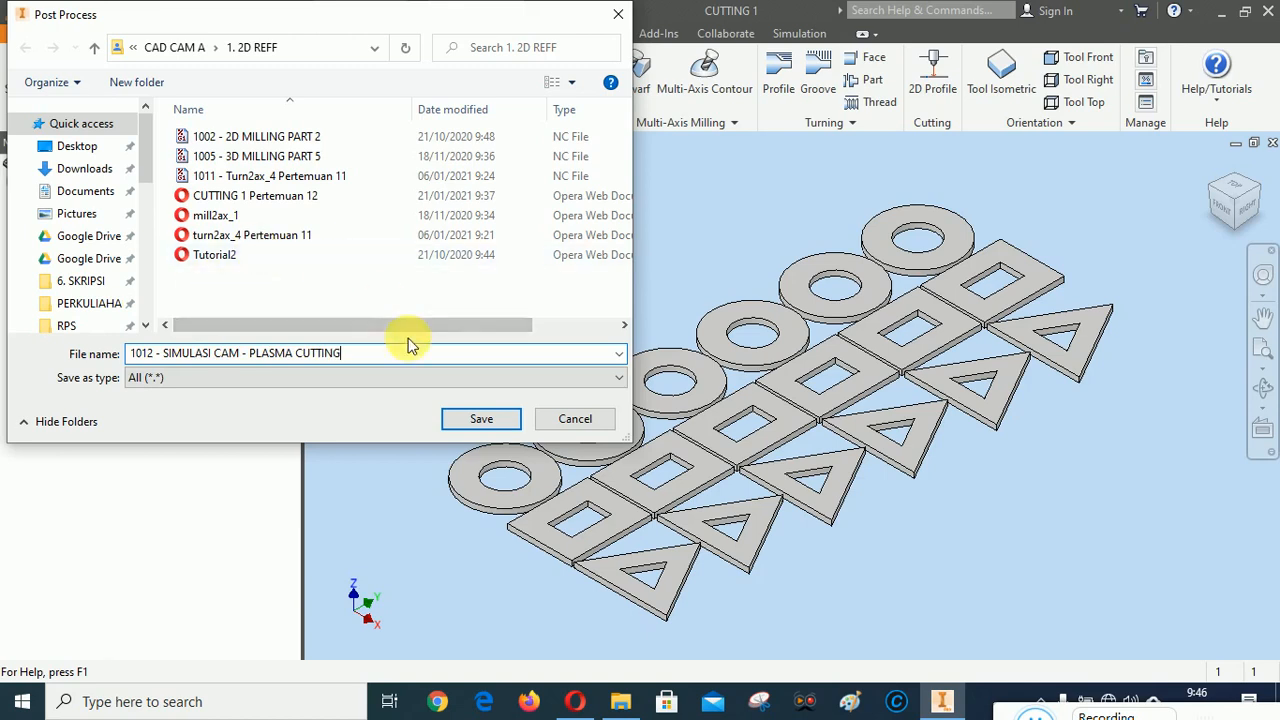
click(488, 421)
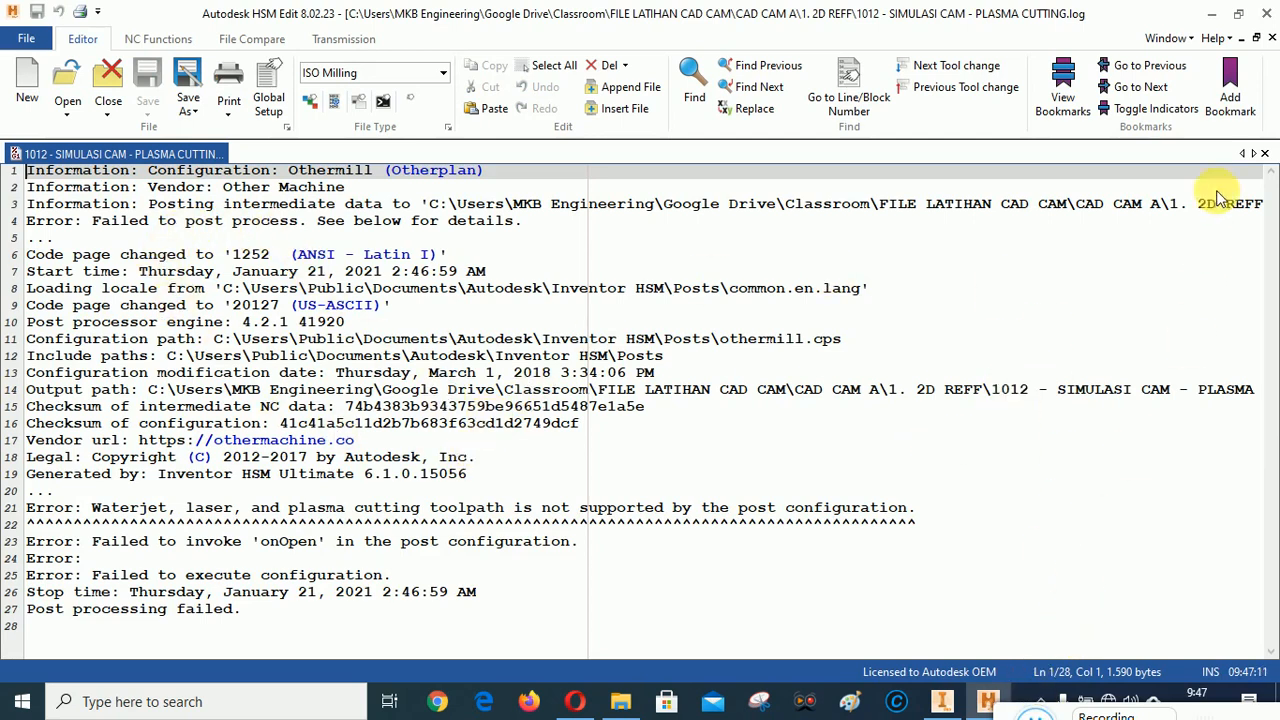
click(1267, 13)
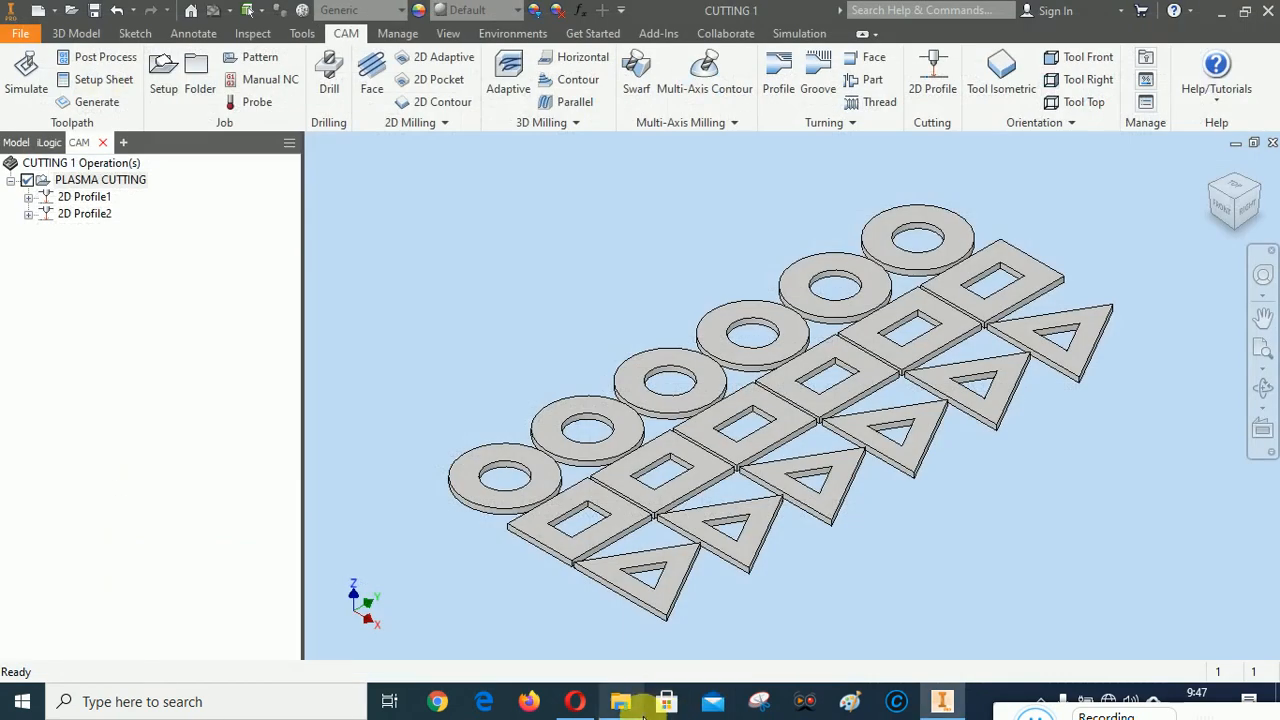
In File Explorer, delete the new "1012 - SIMULASI CAM - PLASMA CUTTING" failed file and text log from the 1. 2D REFF folder
click(617, 701)
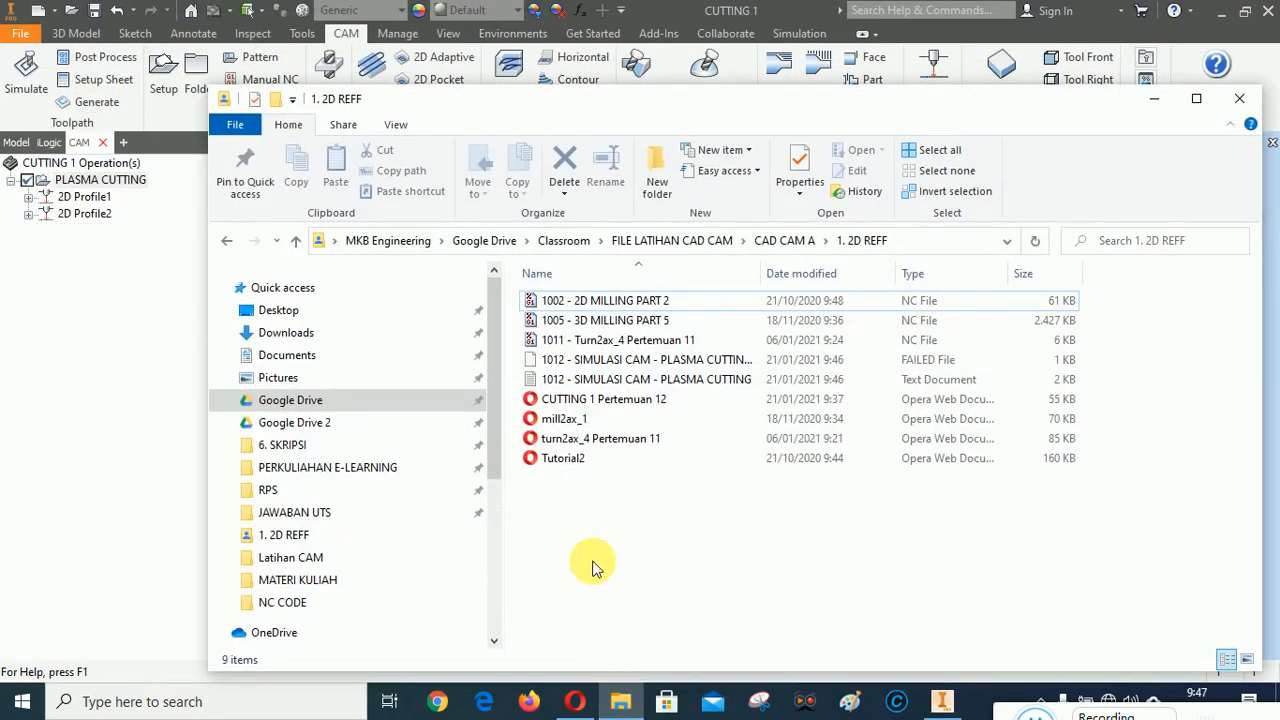
click(615, 360)
ctrl+click(608, 380)
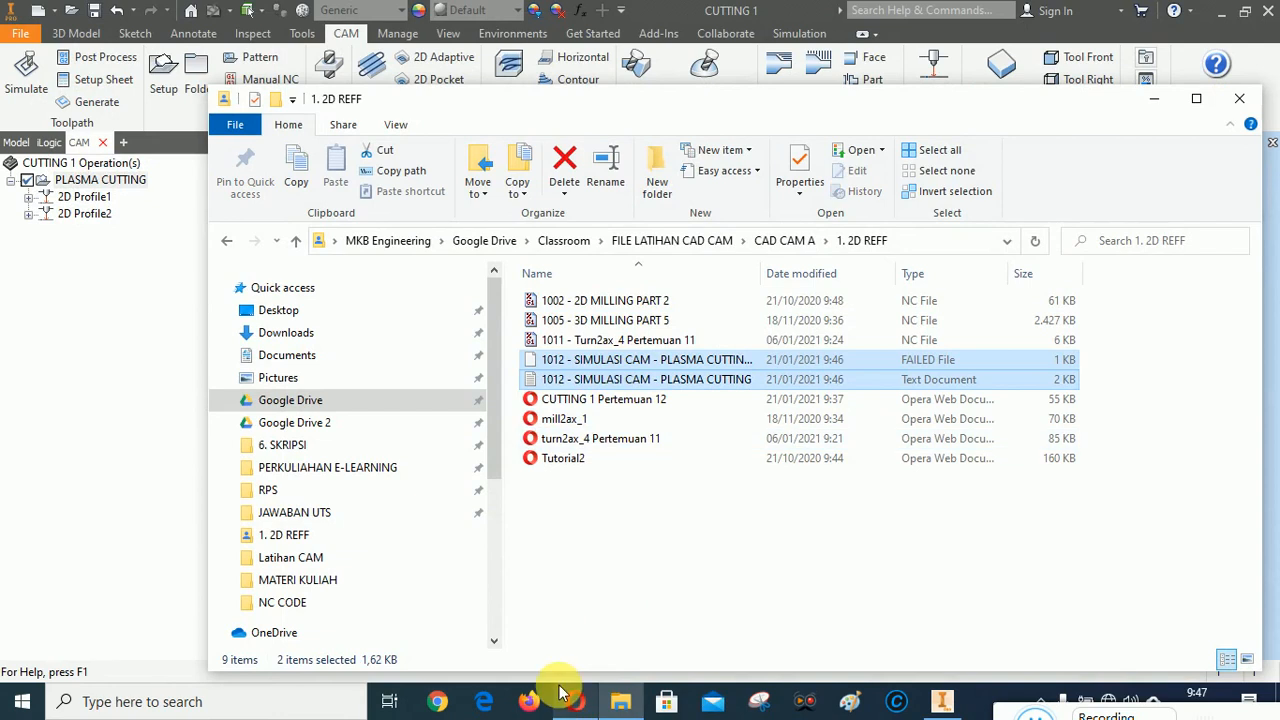
key(Delete)
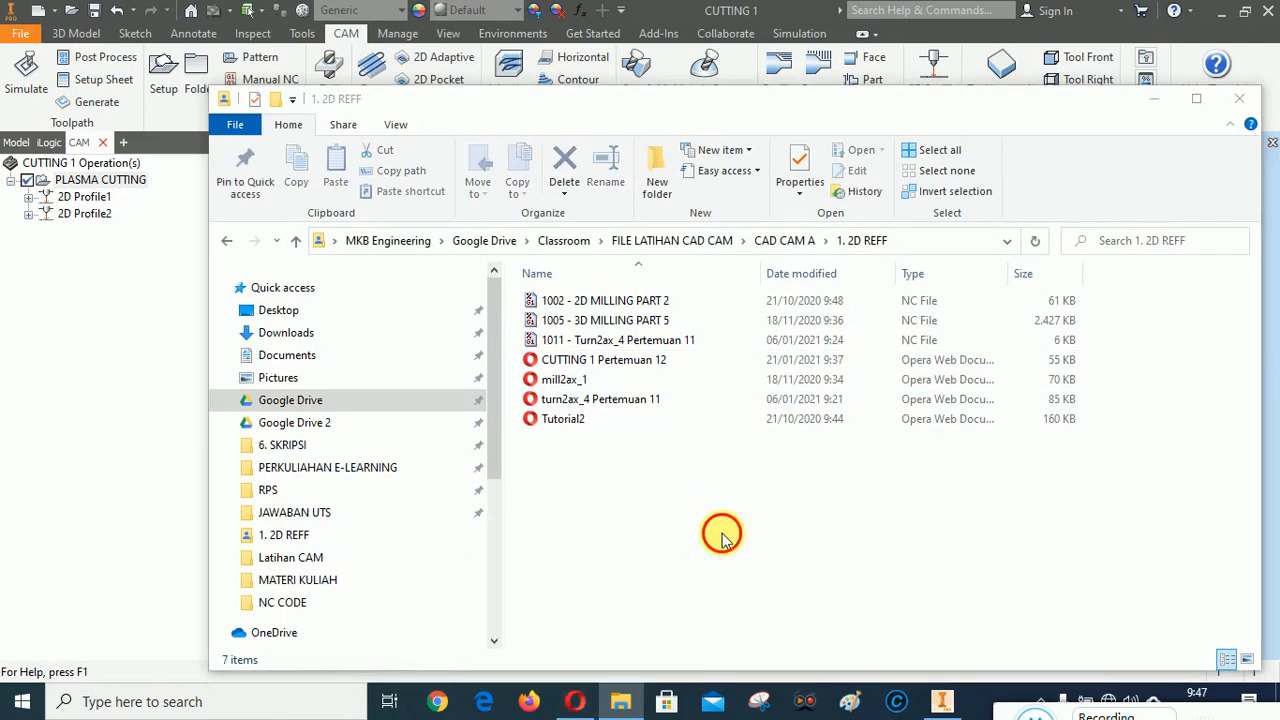
click(1153, 99)
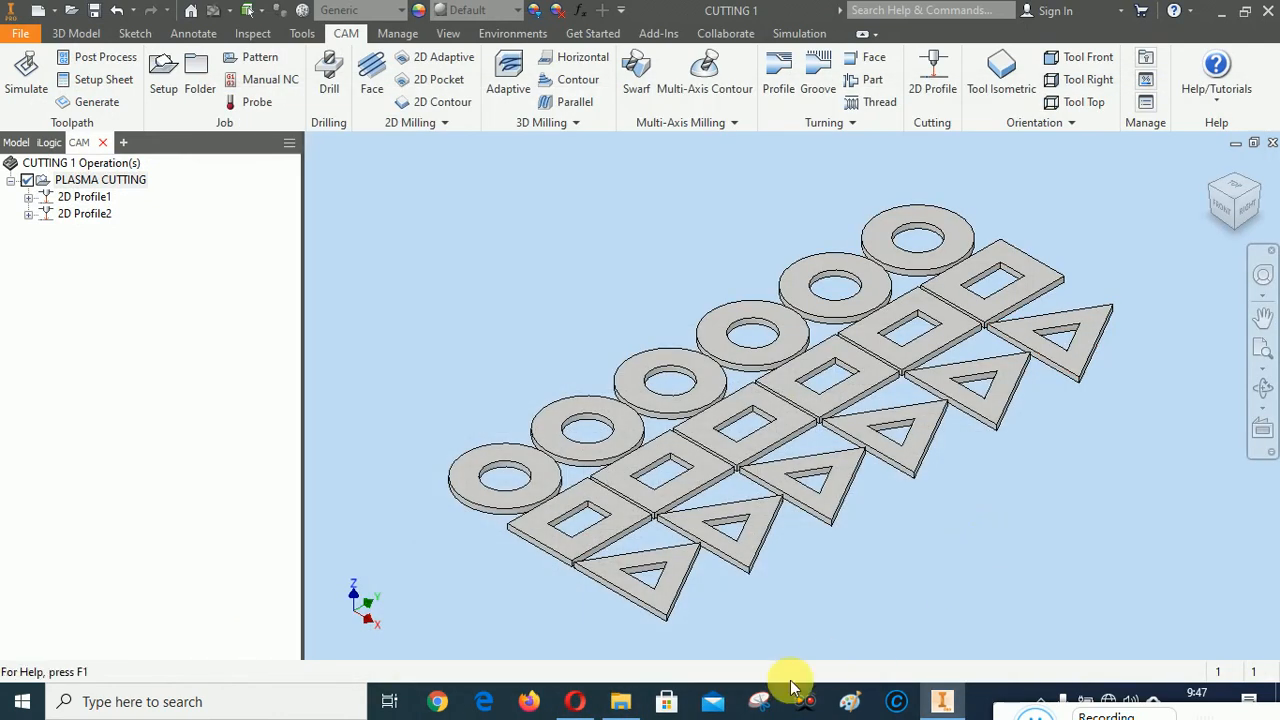
click(575, 701)
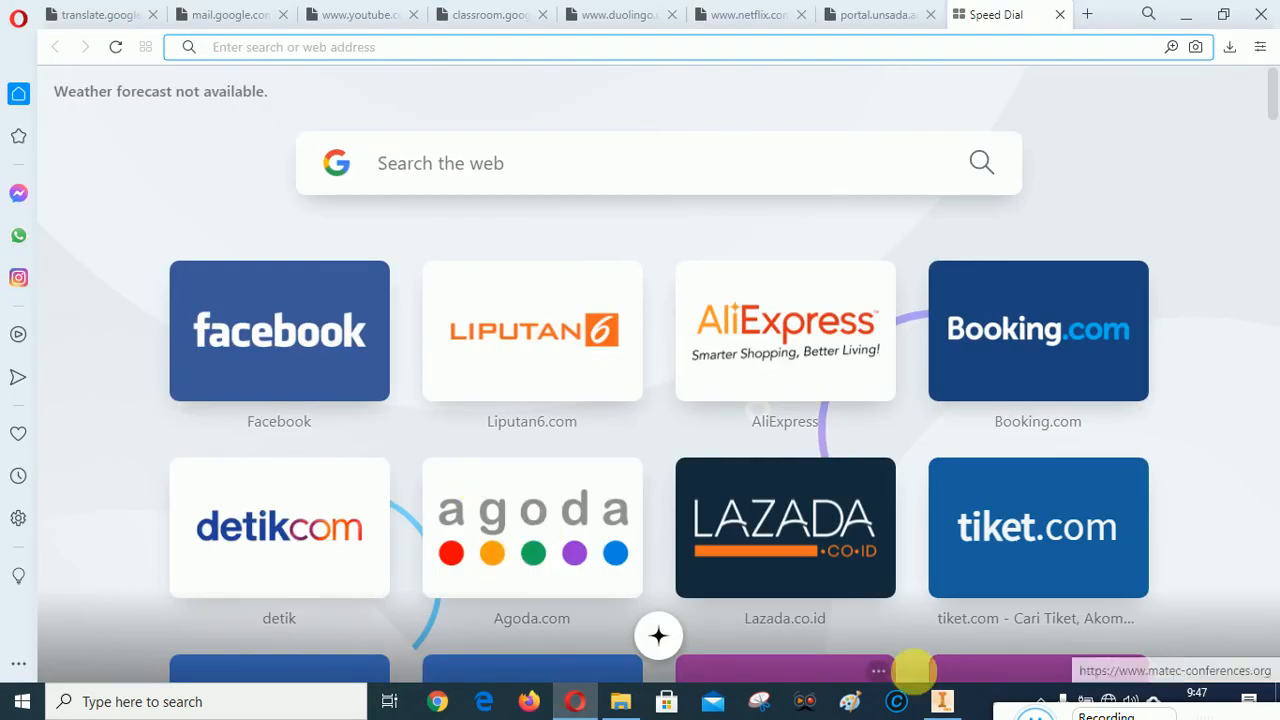
click(941, 701)
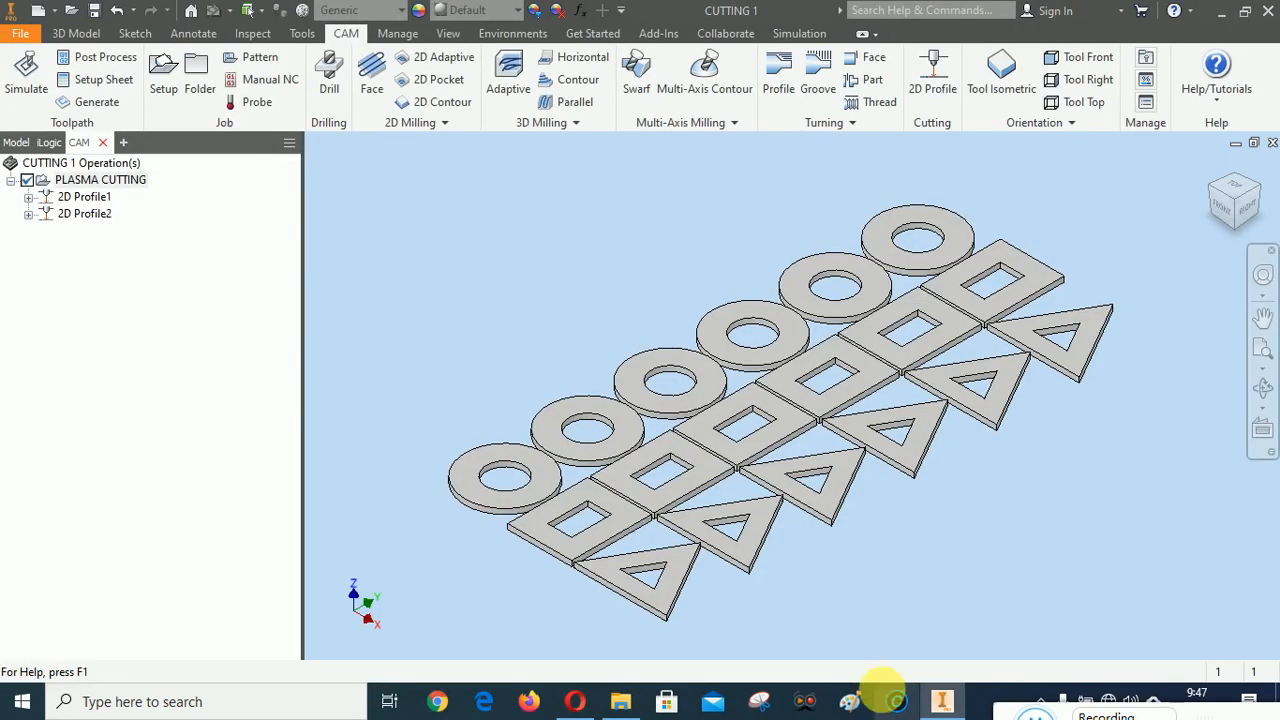
Start post processing the PLASMA CUTTING setup again and choose the Mitsubishi post configuration
right_click(100, 180)
click(146, 334)
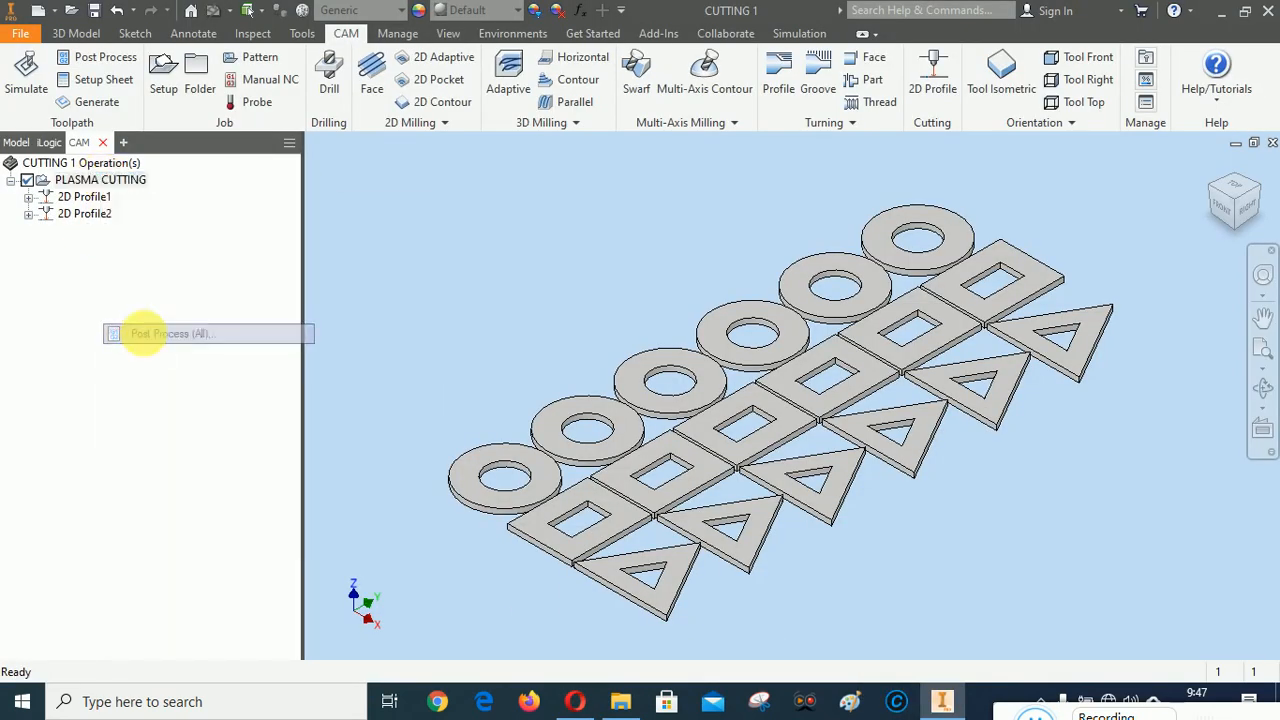
click(395, 238)
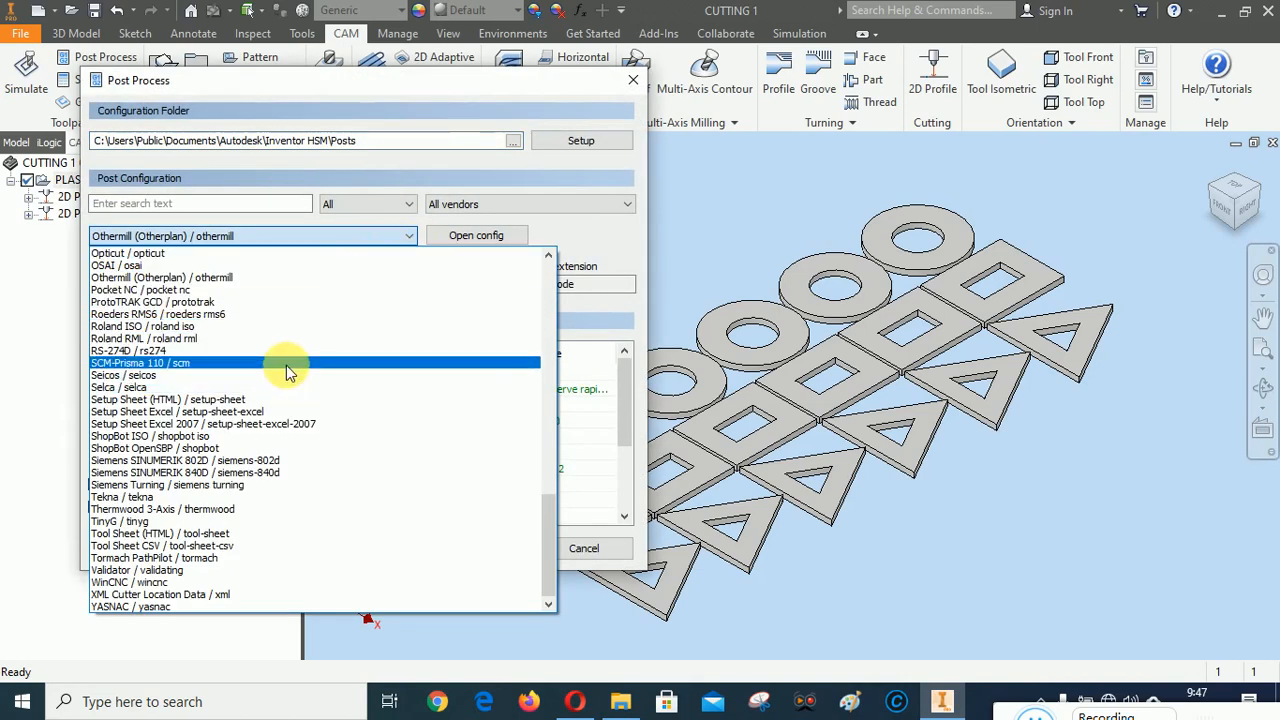
scroll(285, 370, up, 5)
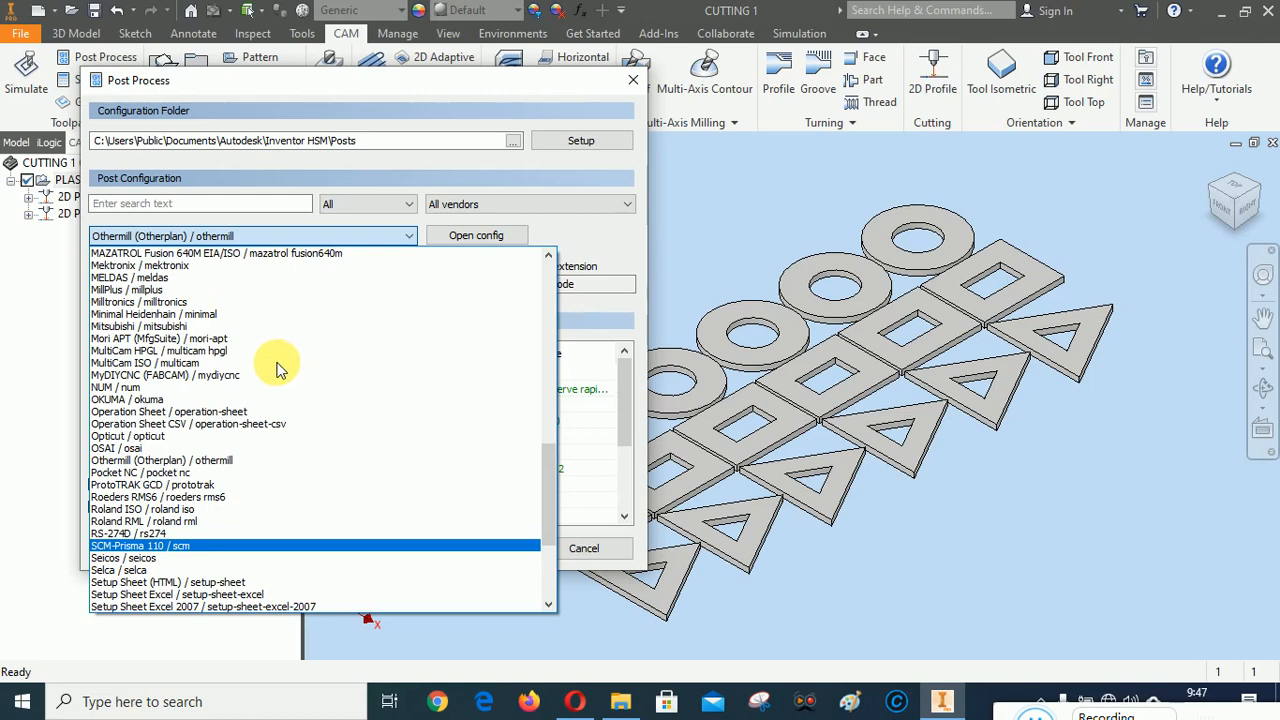
click(130, 326)
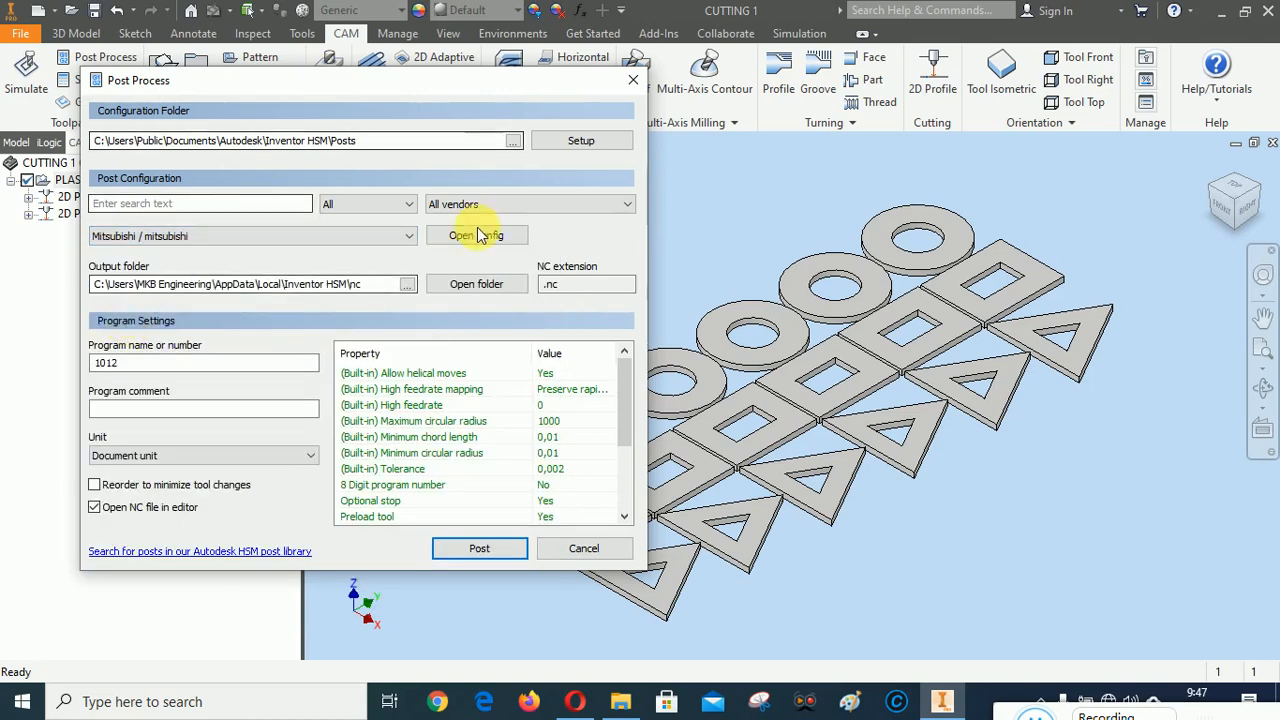
Set the Mitsubishi post's output folder to 1. 2D REFF inside CAD CAM A
click(407, 284)
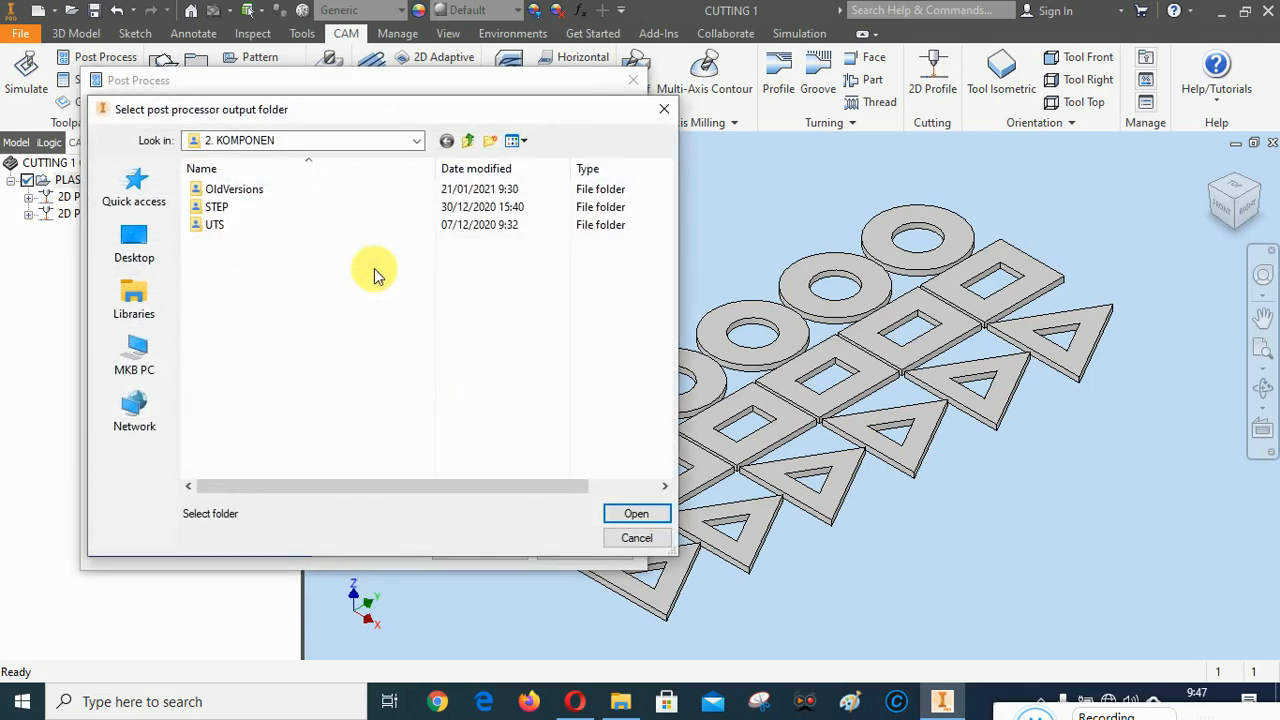
click(468, 140)
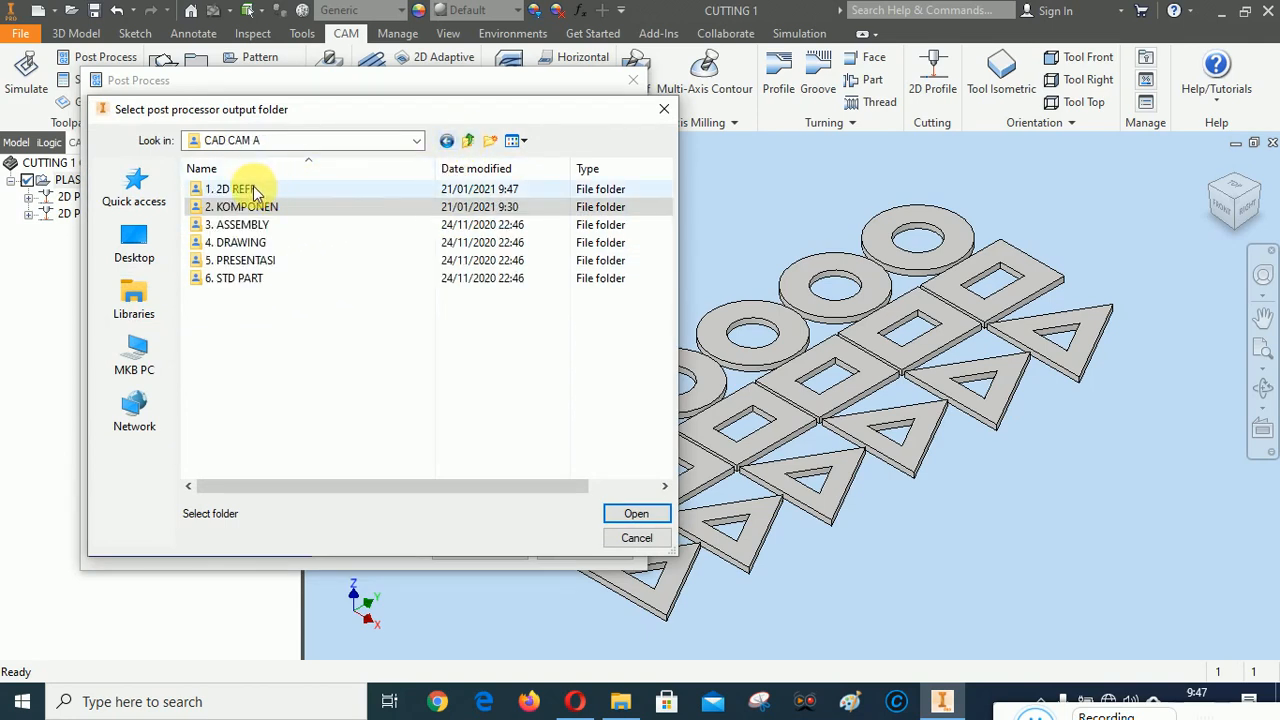
click(418, 148)
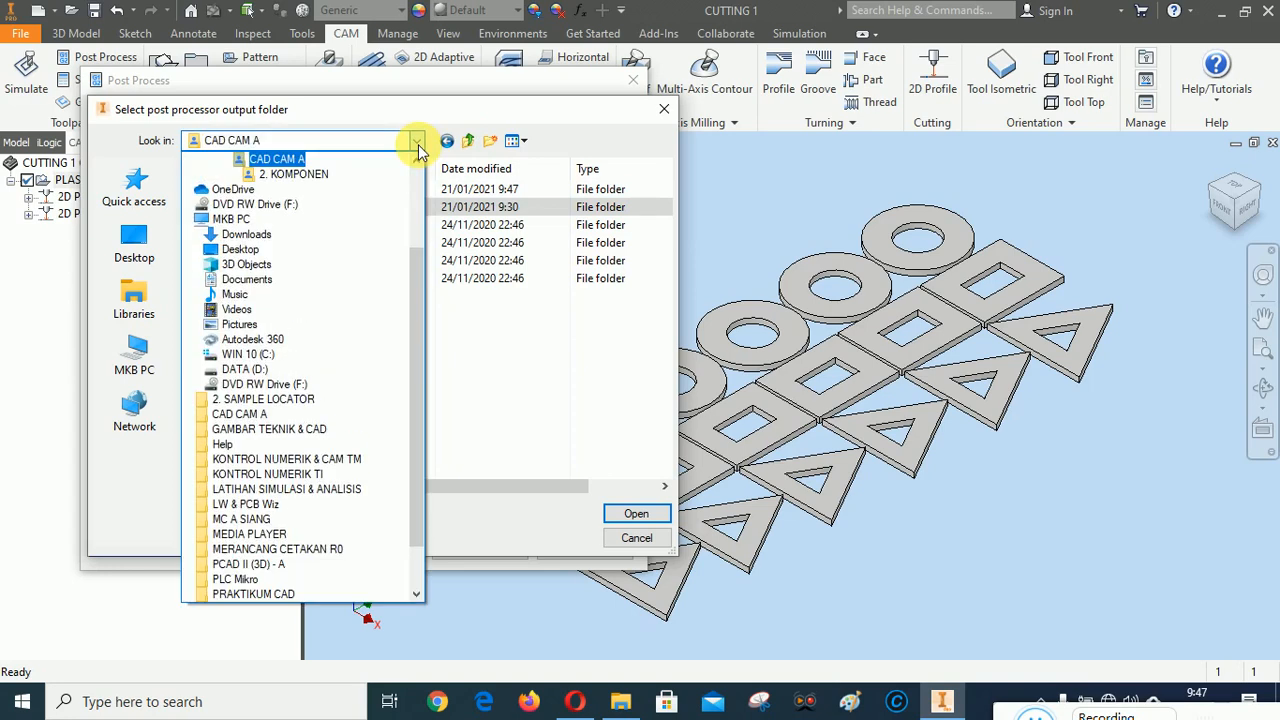
scroll(424, 240, up, 1)
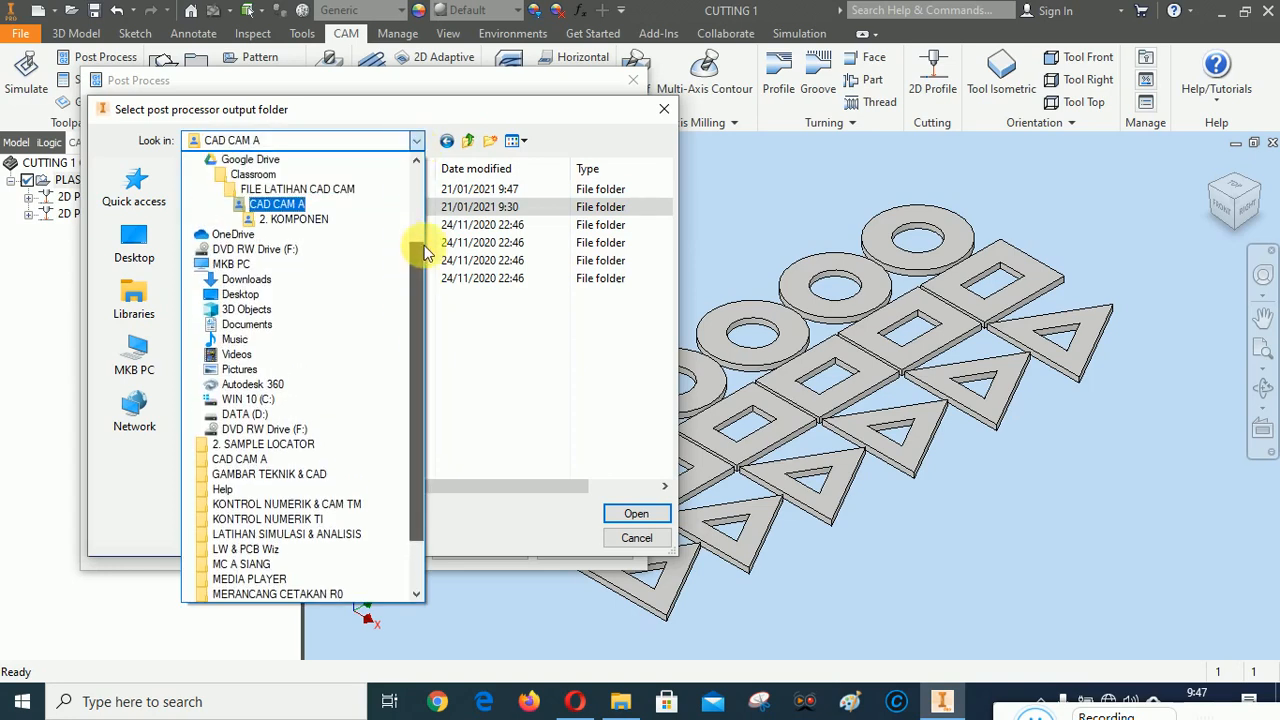
click(438, 141)
click(247, 190)
double_click(247, 190)
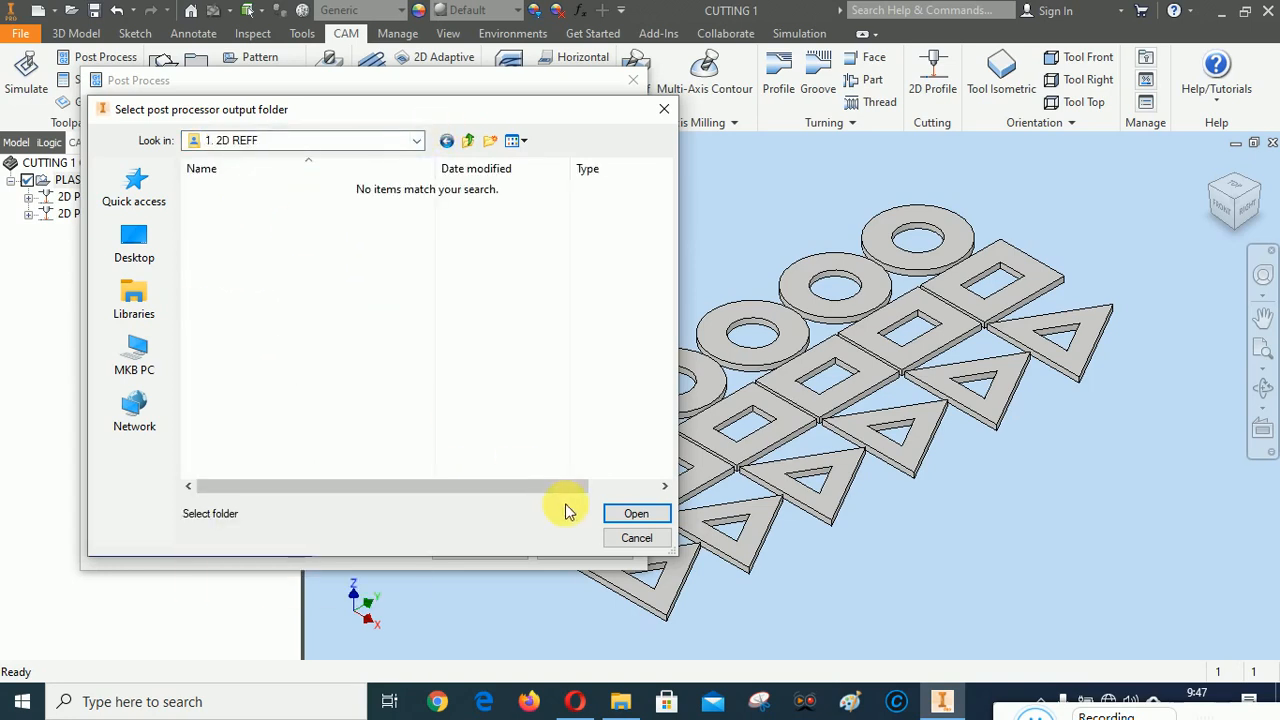
click(629, 514)
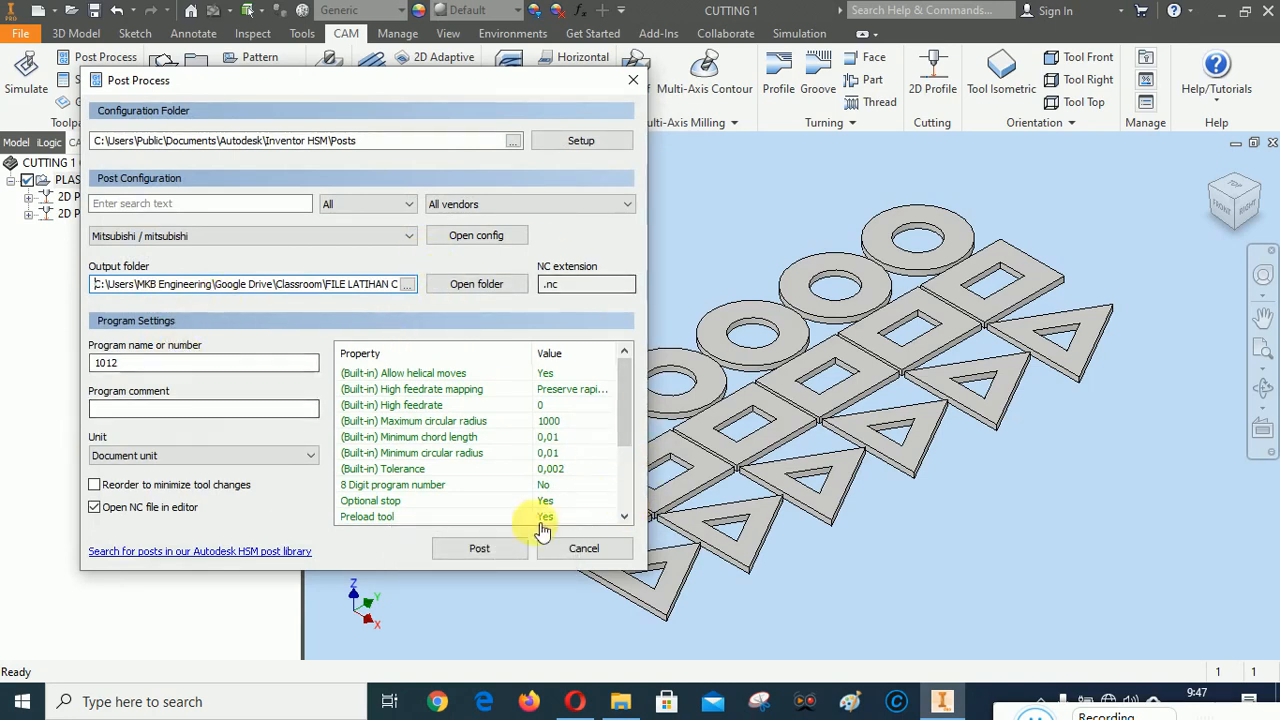
Try to post the Mitsubishi program, saving it as "1012 - SIMULASI CAM - PLASMA CUTTING"
click(482, 548)
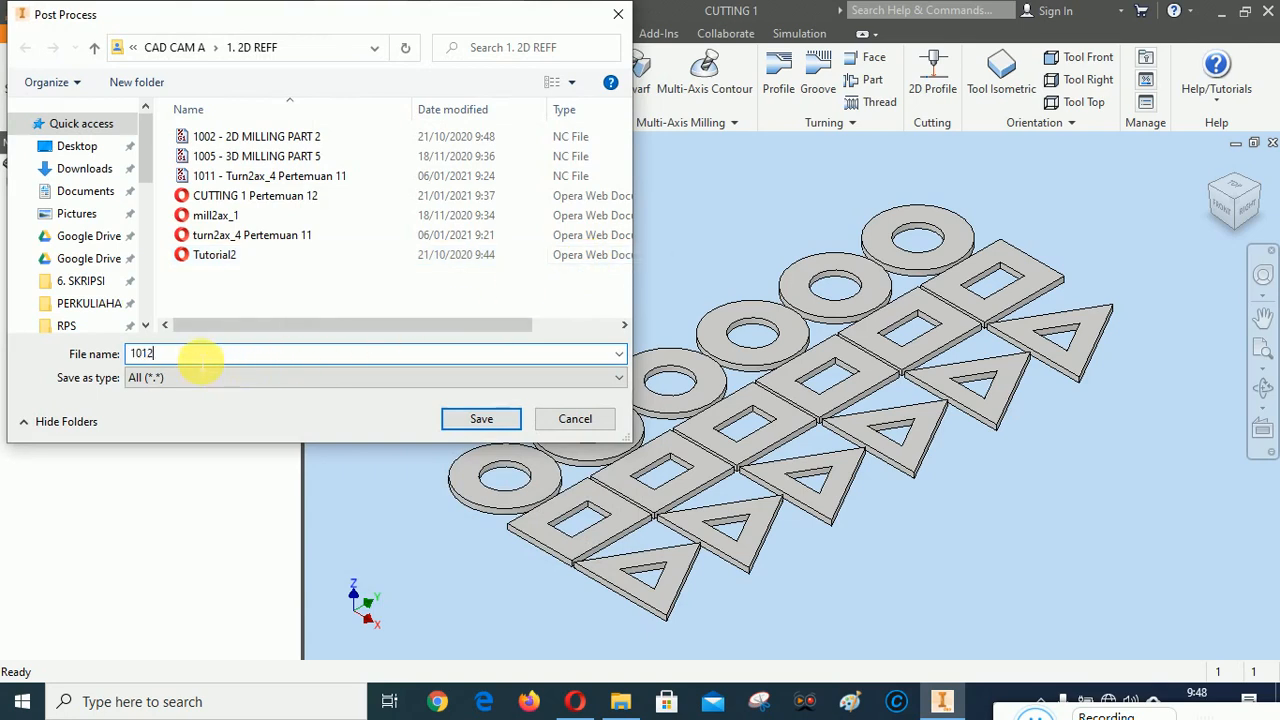
text(- SIMULASI CAM - PLASMA CUTTING)
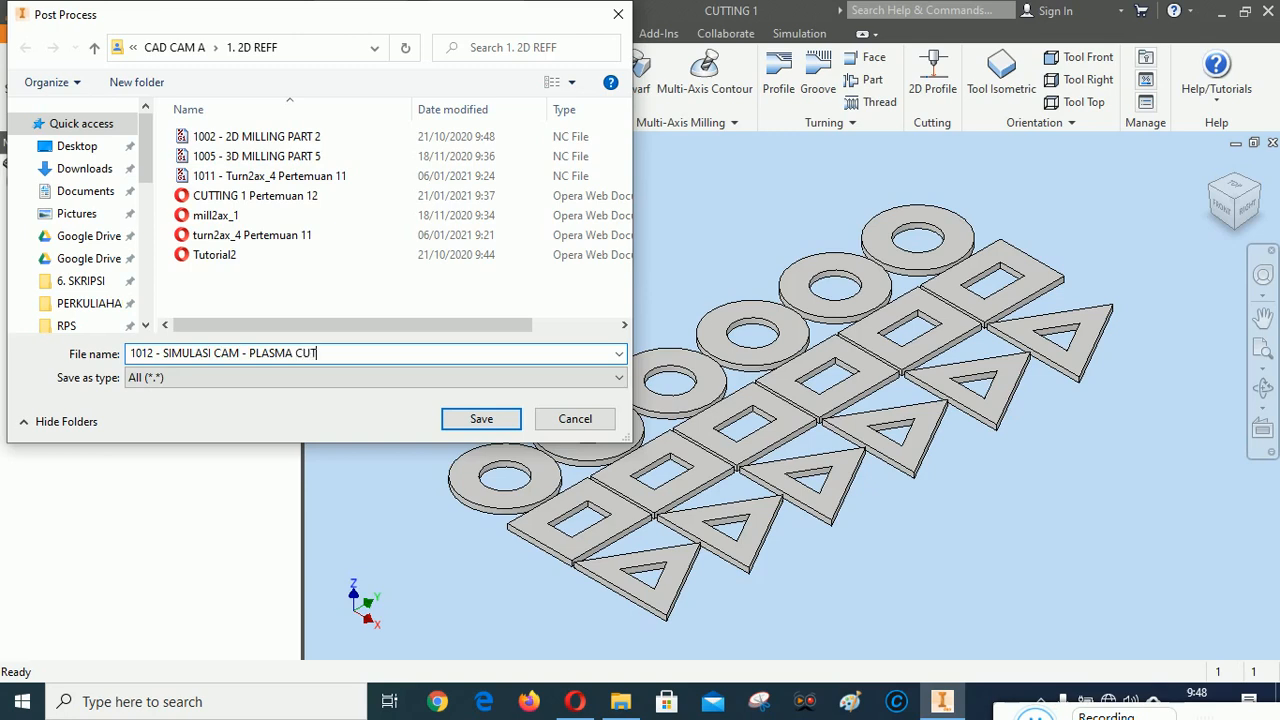
click(485, 419)
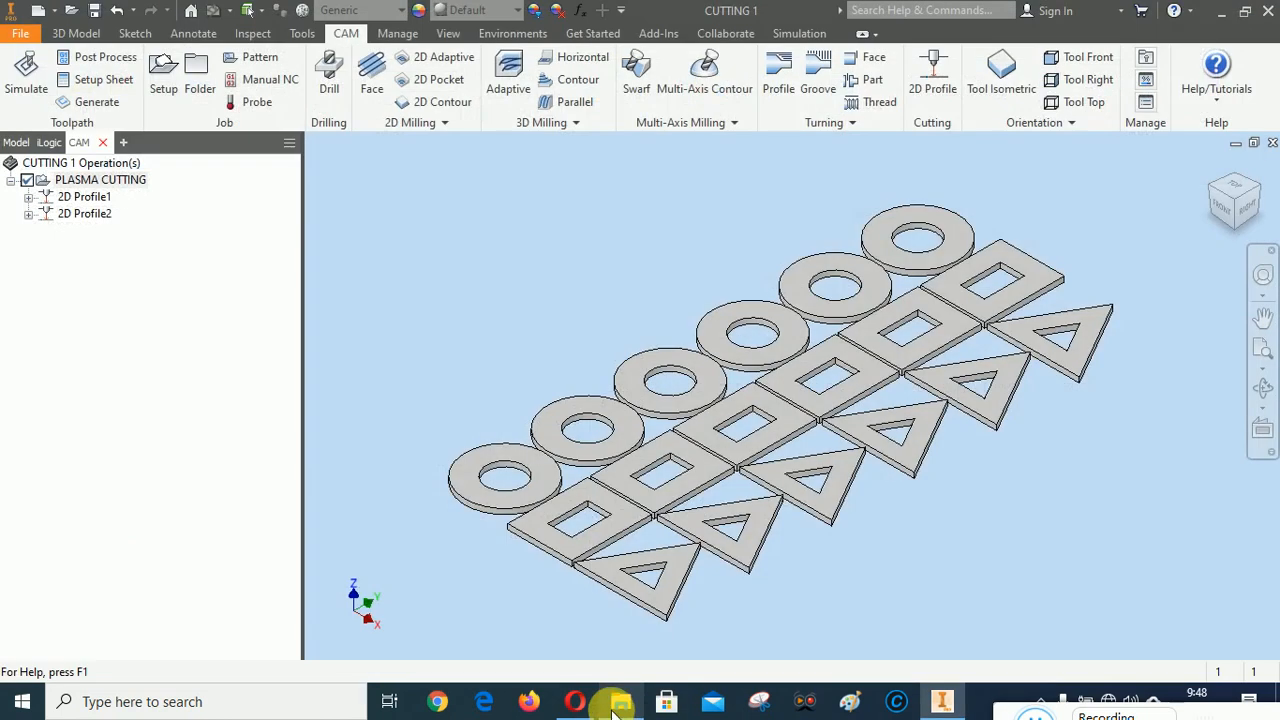
In File Explorer, delete the "1012 - SIMULASI CAM - PLASMA CUTTING" text log and failed file from 1. 2D REFF, and return to Inventor
click(617, 705)
click(632, 384)
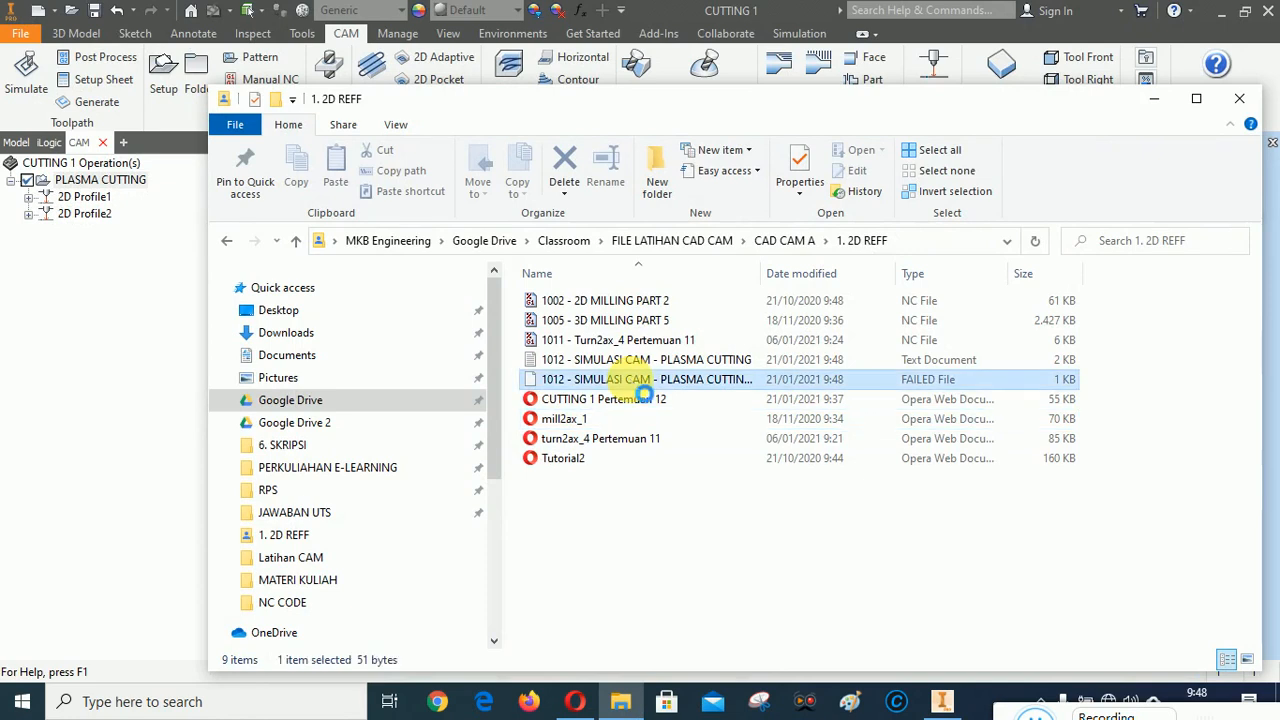
shift+click(634, 366)
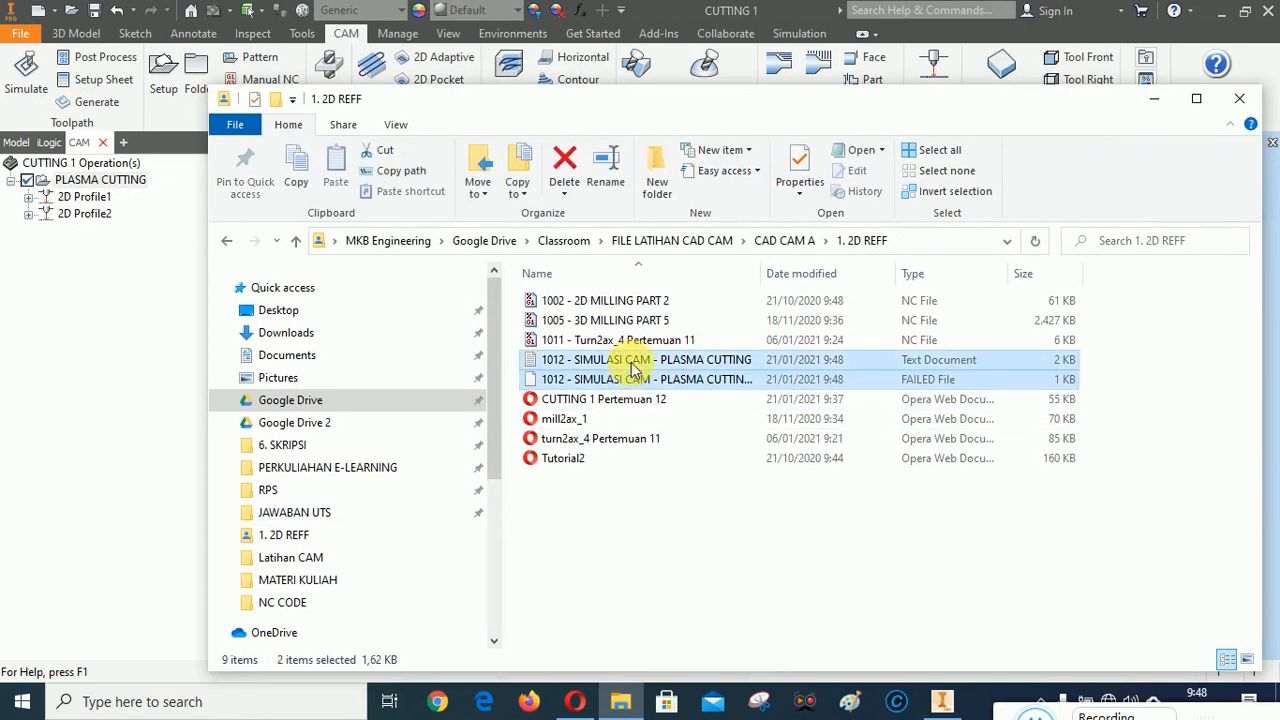
key(Delete)
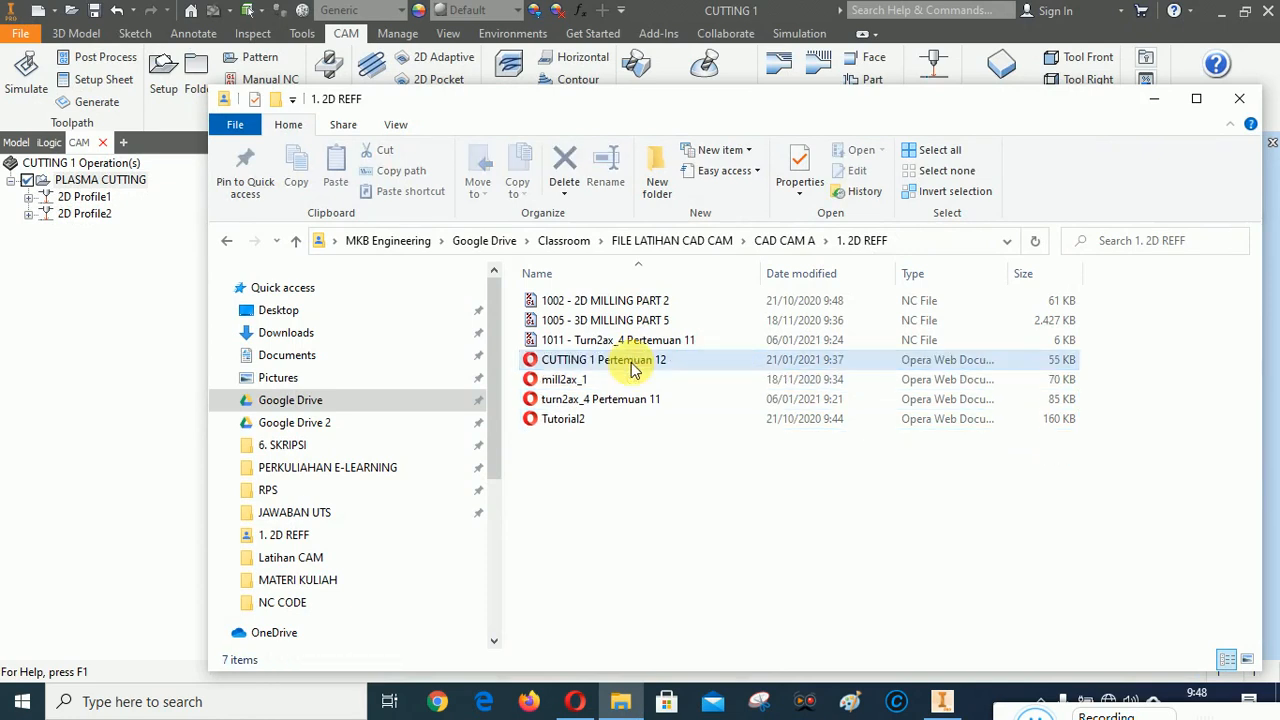
click(1153, 98)
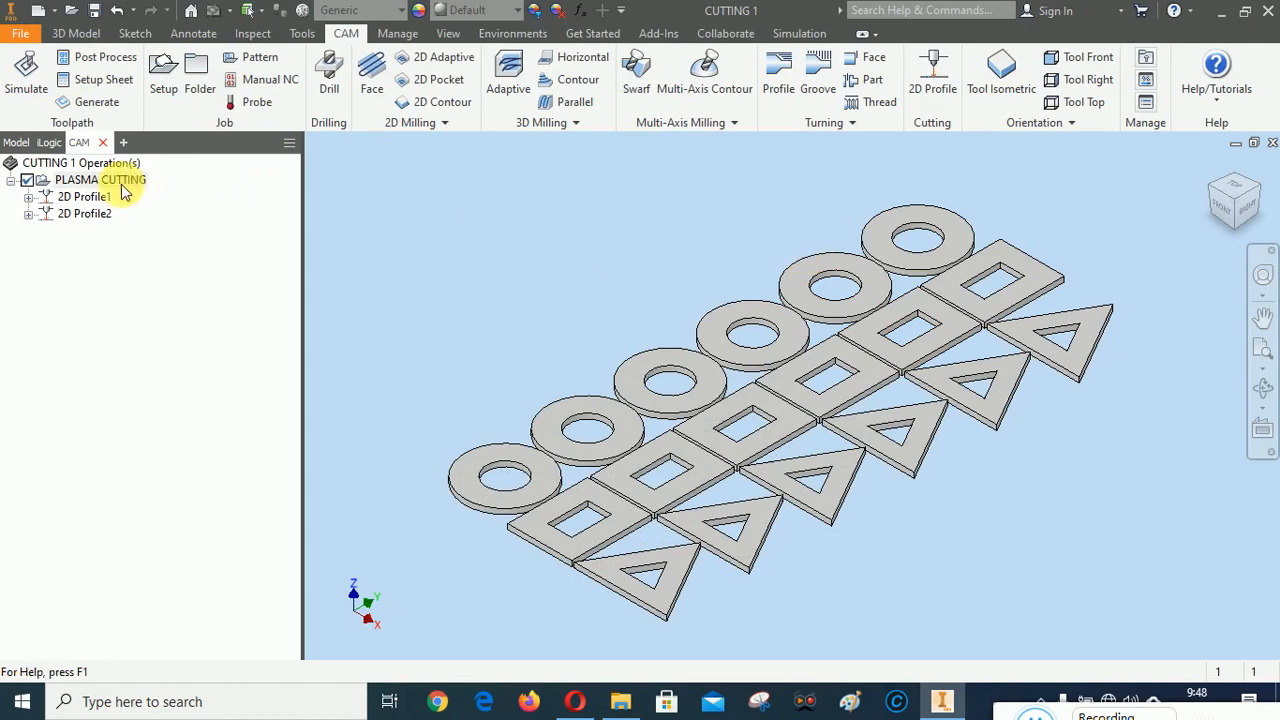
Reopen post processing for the PLASMA CUTTING setup and select the Operation Sheet post configuration
right_click(97, 188)
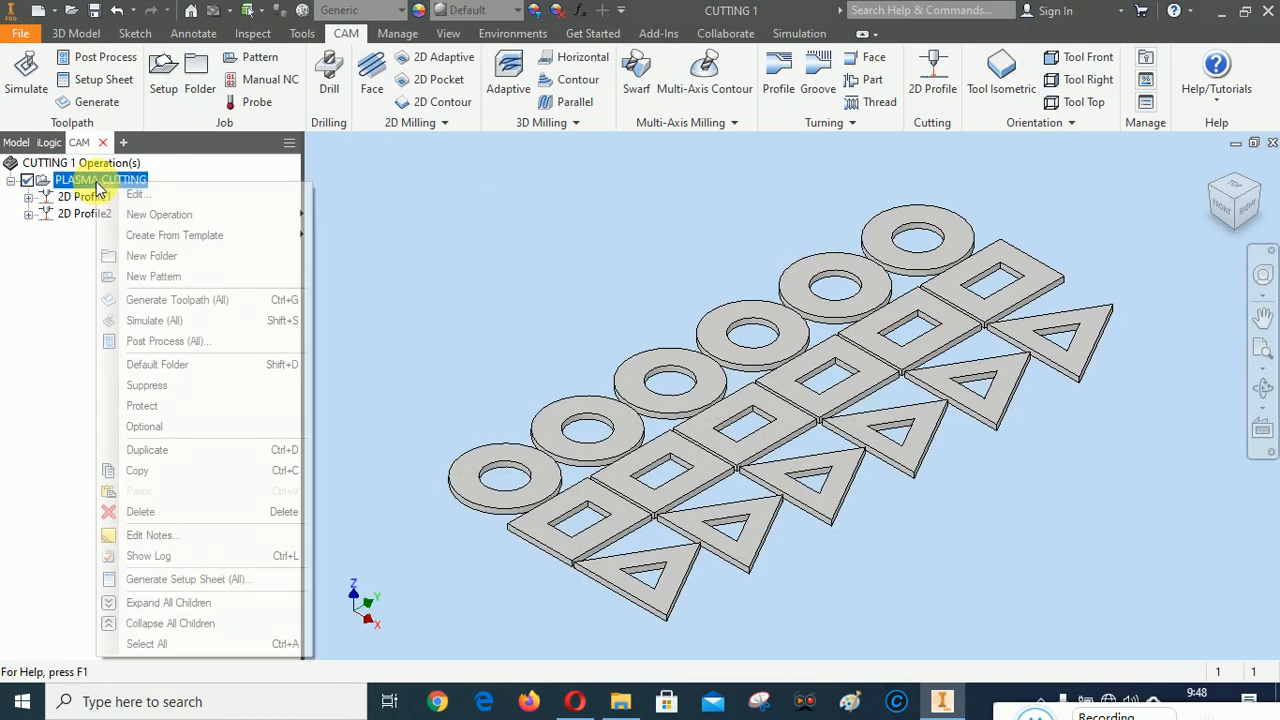
click(155, 345)
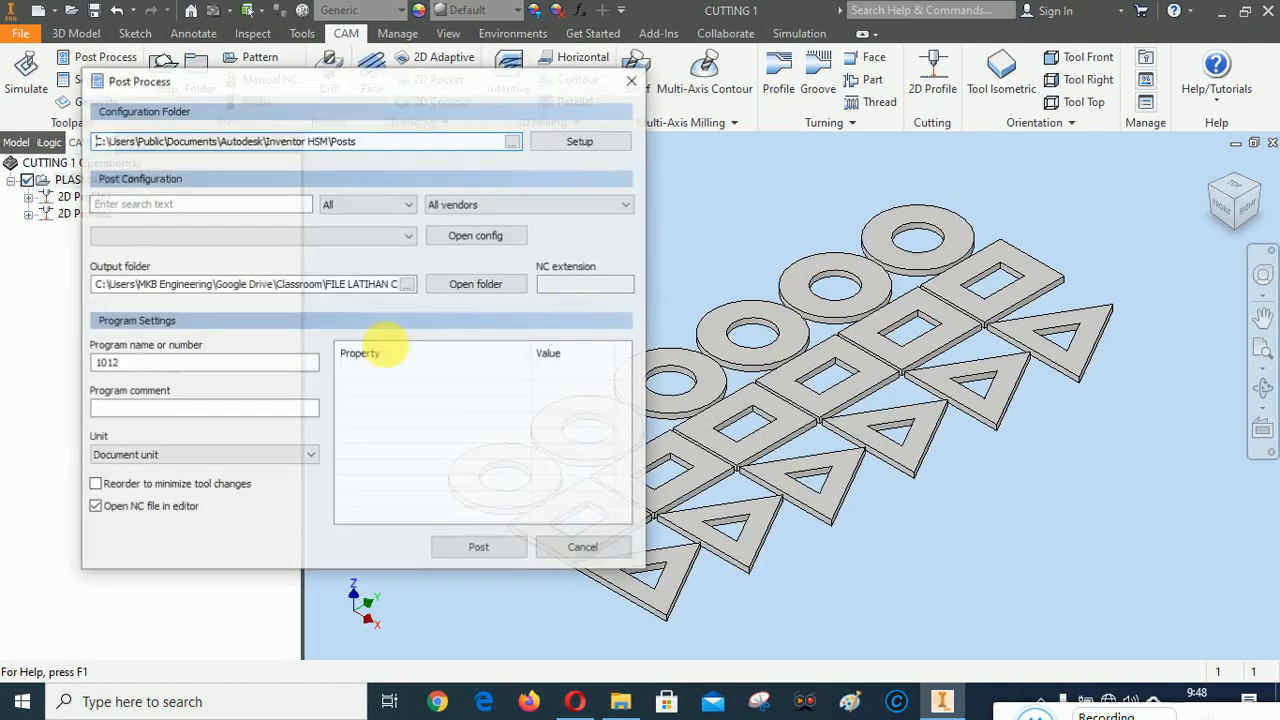
click(410, 237)
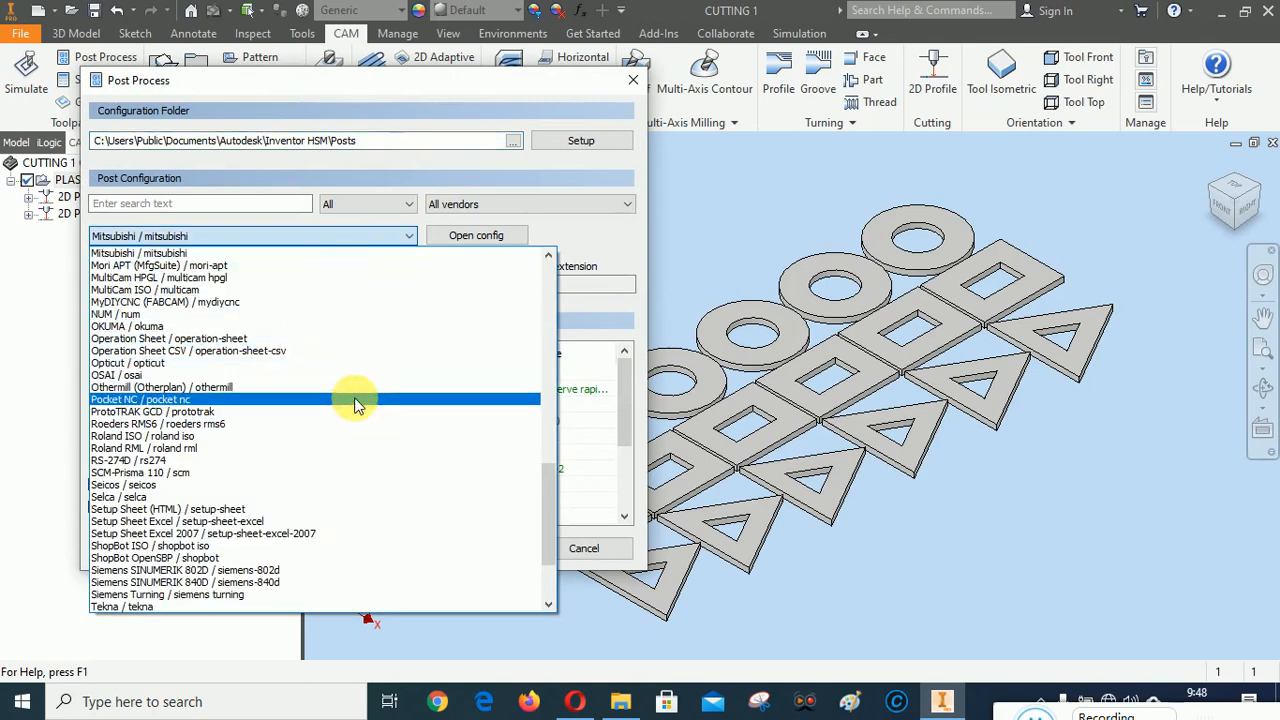
drag(549, 496, 549, 491)
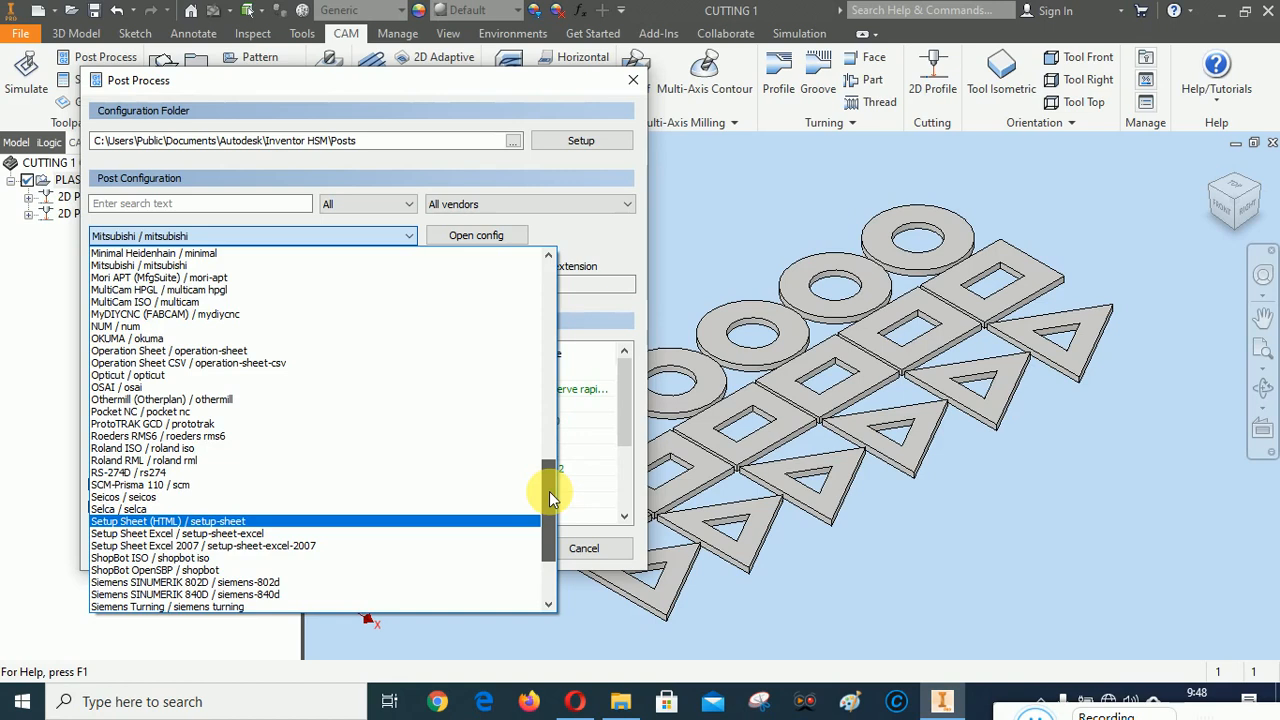
drag(549, 491, 549, 491)
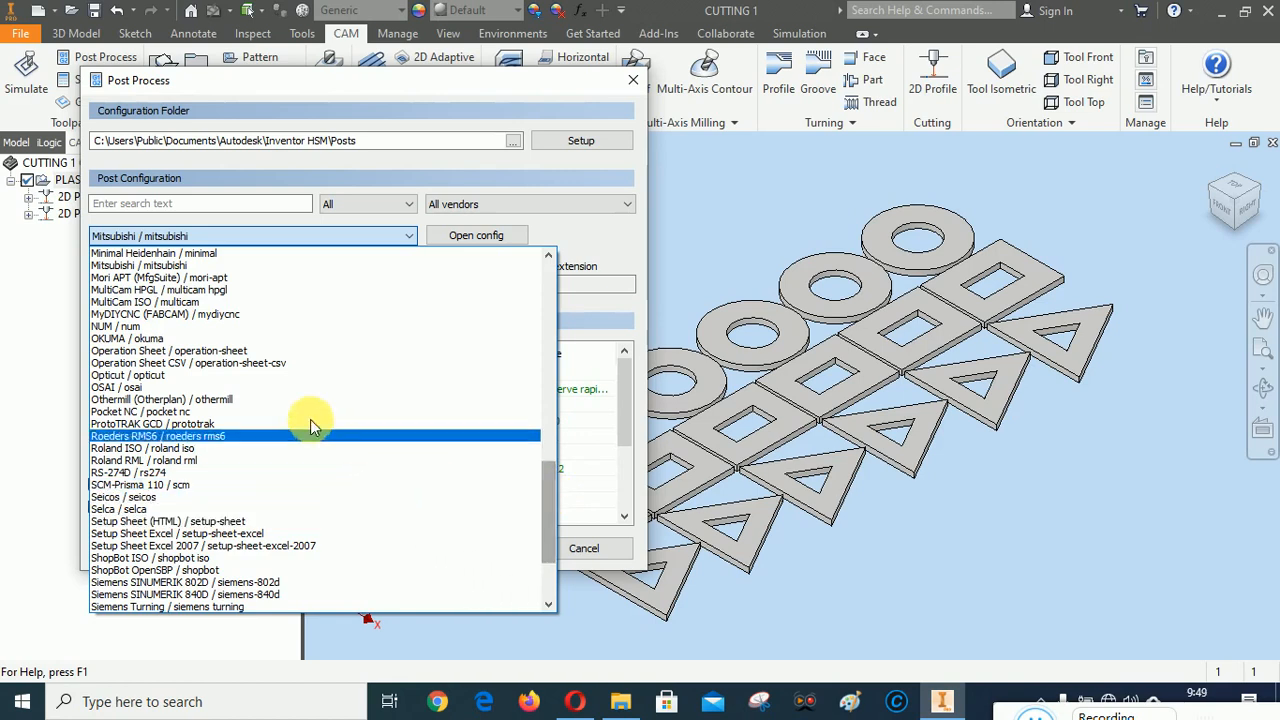
click(140, 351)
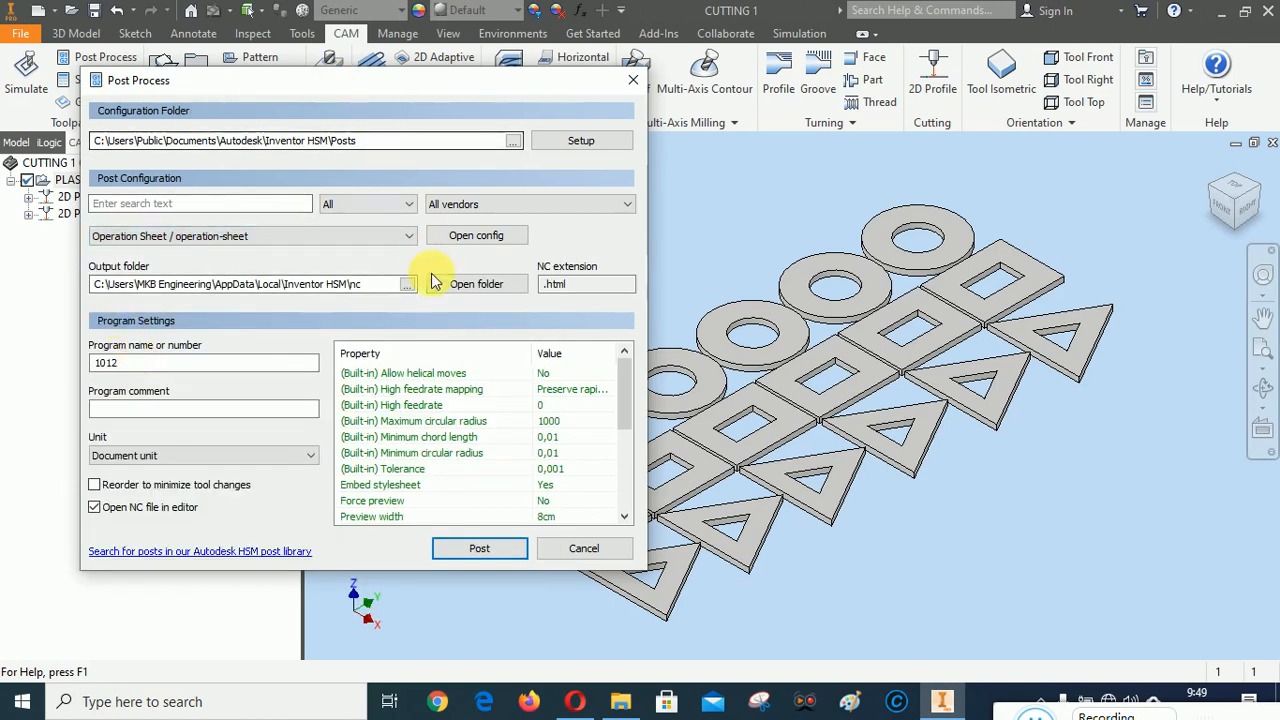
Set the output folder for the operation sheet to 1. 2D REFF
click(407, 284)
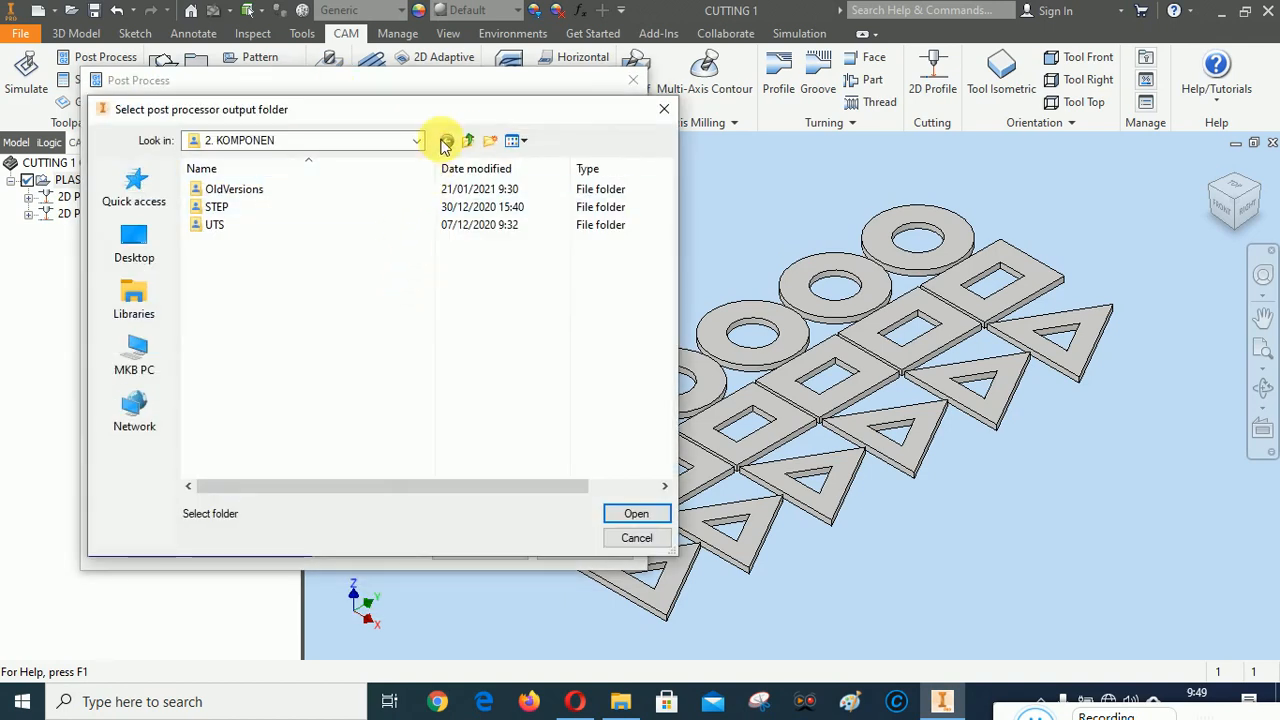
click(446, 142)
double_click(243, 189)
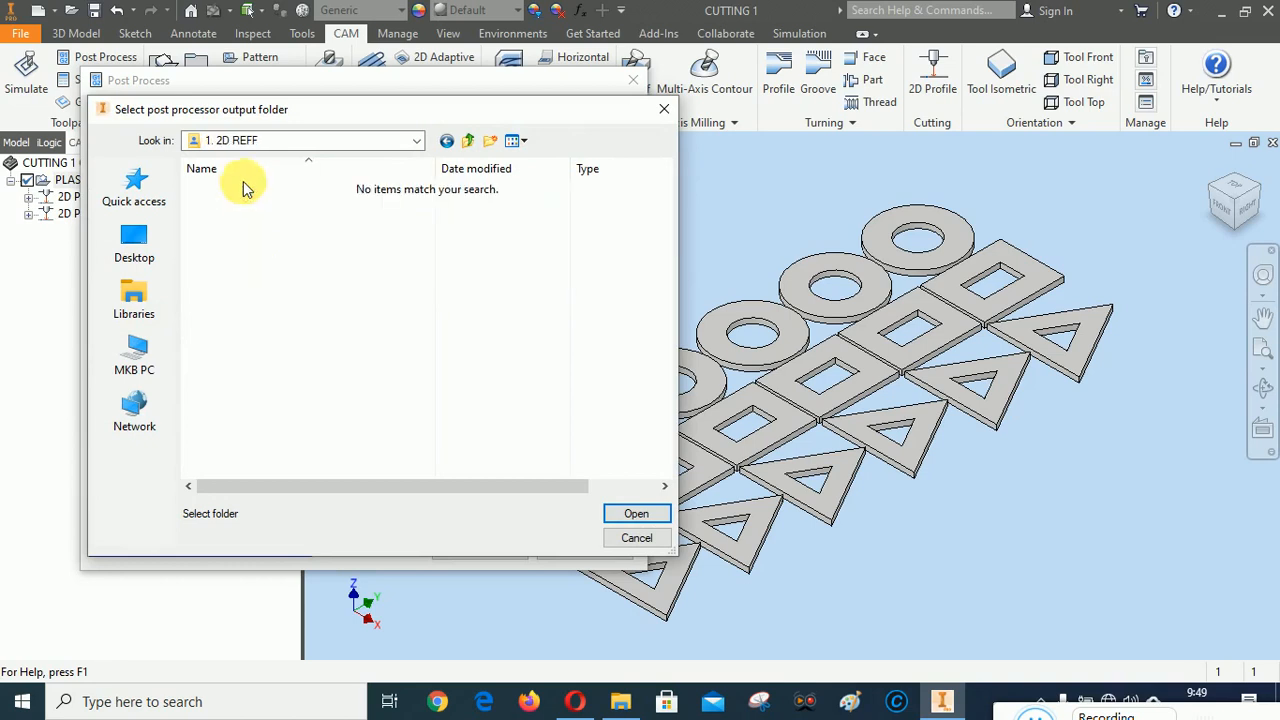
click(636, 513)
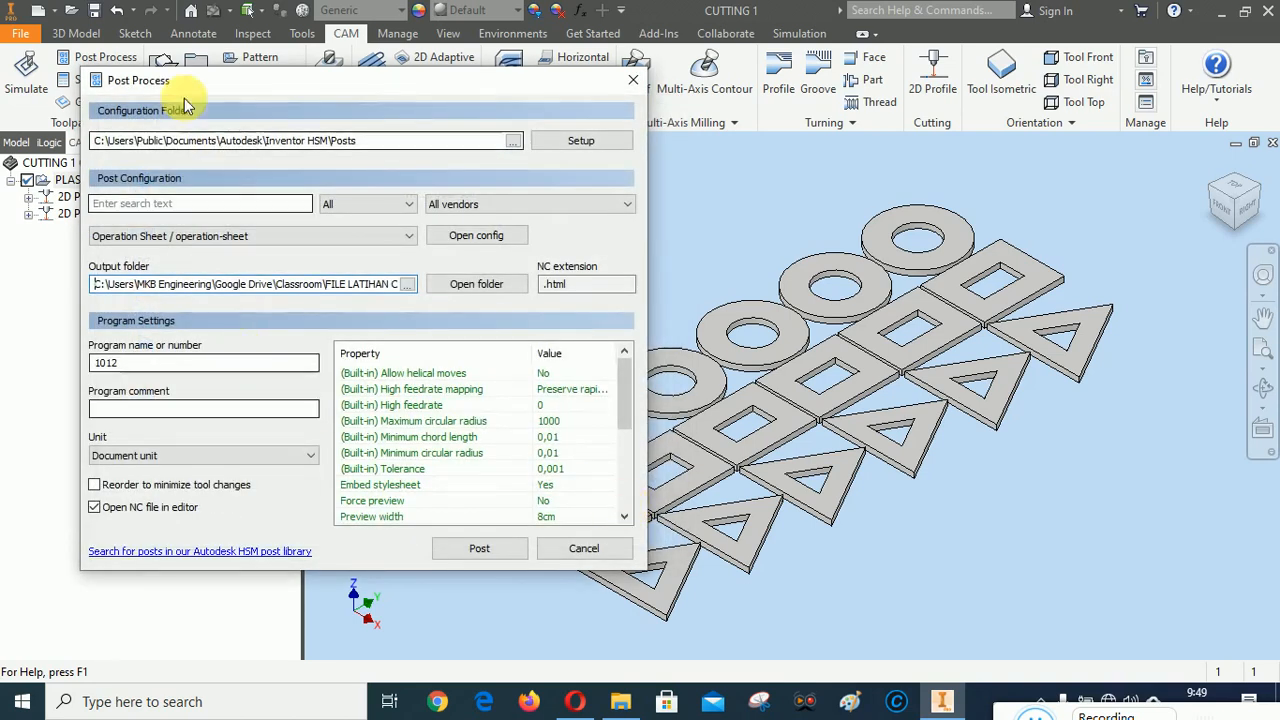
Post the operation sheet as "1012 - PLASMA CUTTING", close its page in the browser, and return to Inventor
click(479, 549)
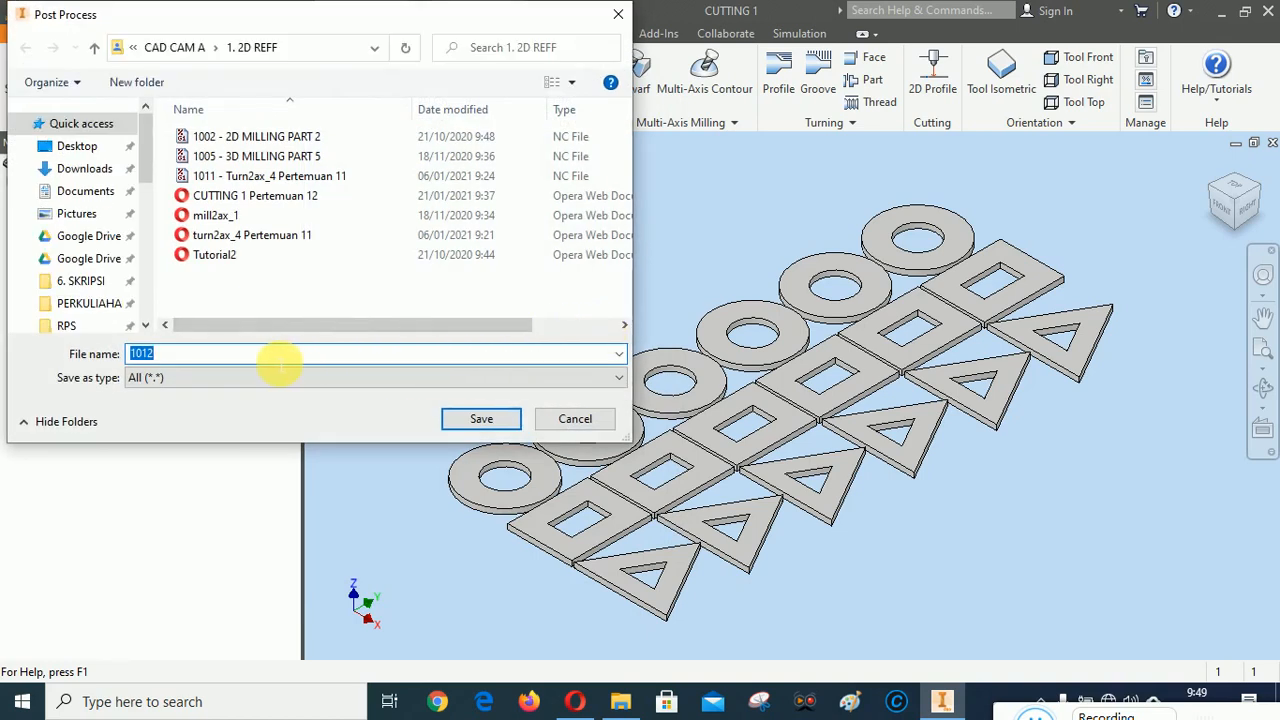
click(240, 353)
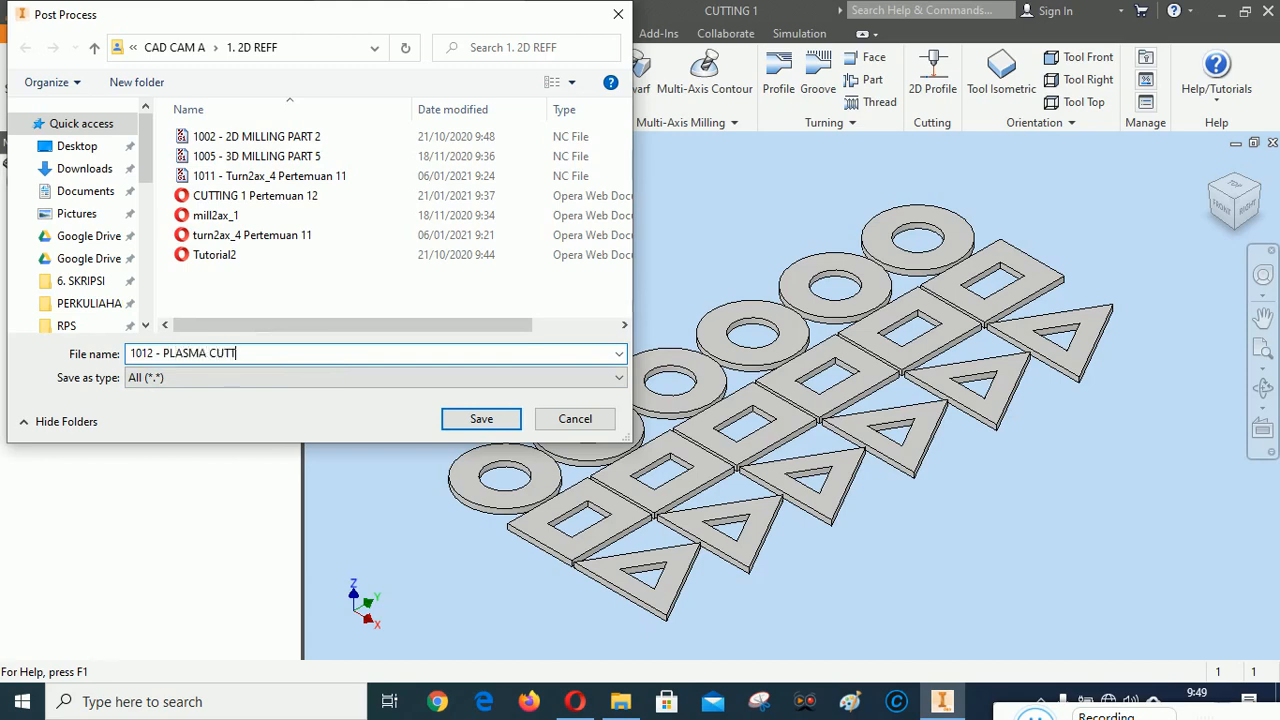
click(479, 418)
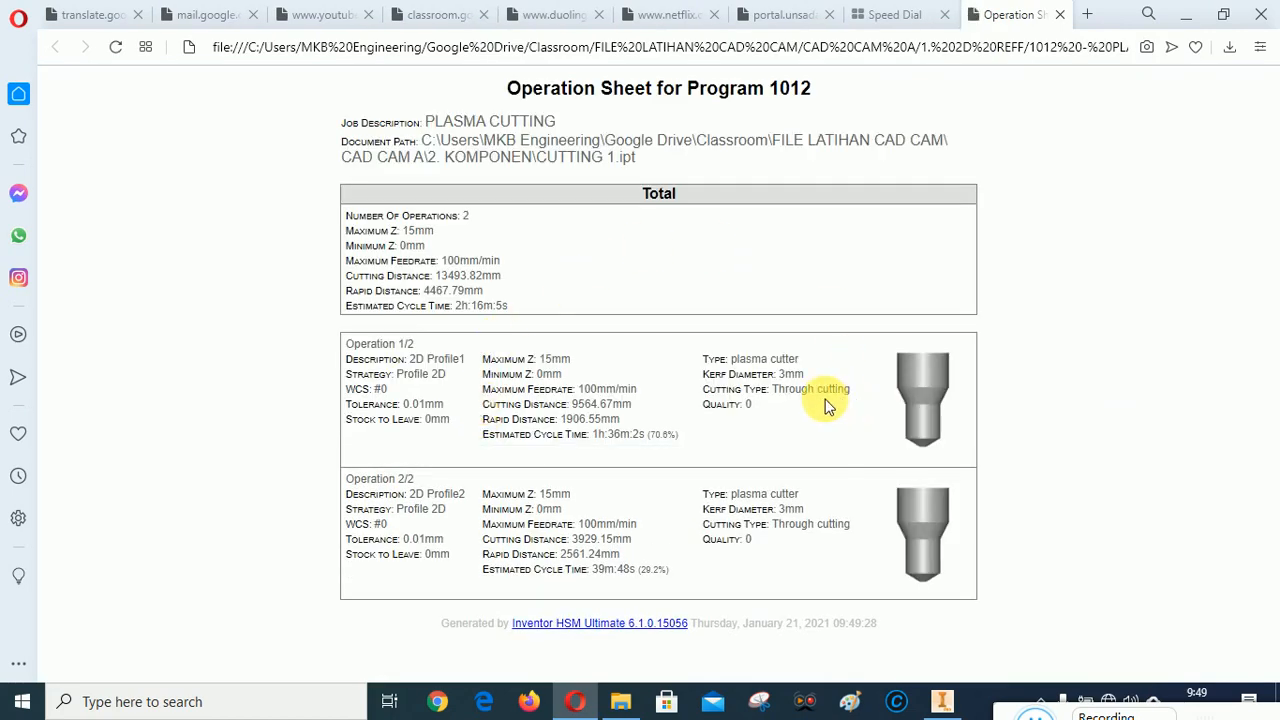
click(1063, 16)
click(944, 700)
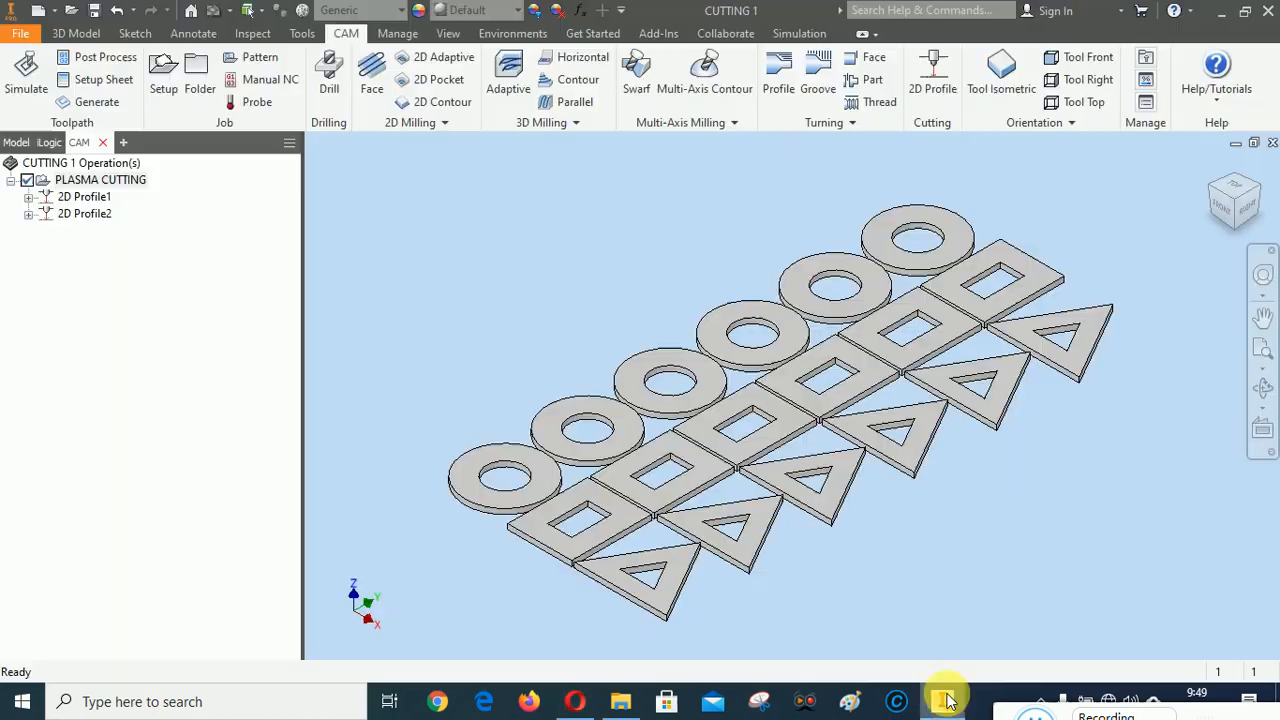
Reopen post processing for the PLASMA CUTTING setup and select the FlexiCAM / flexicam post configuration
right_click(90, 180)
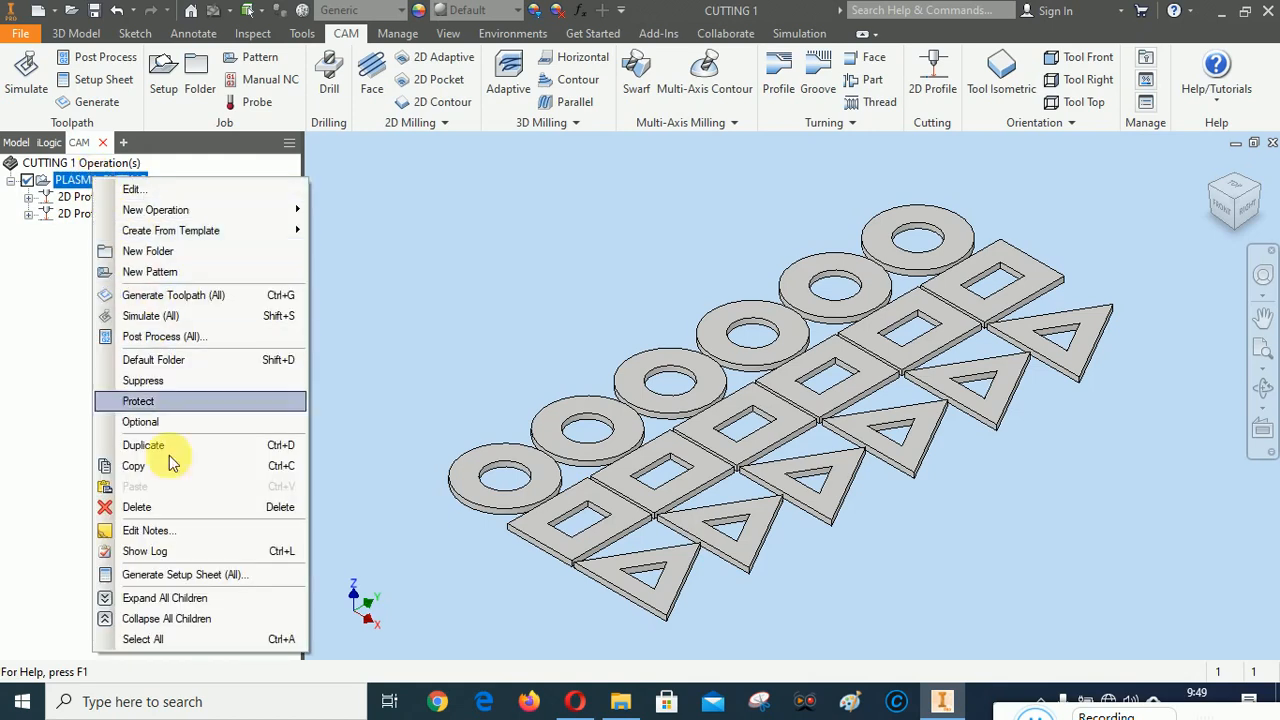
click(155, 338)
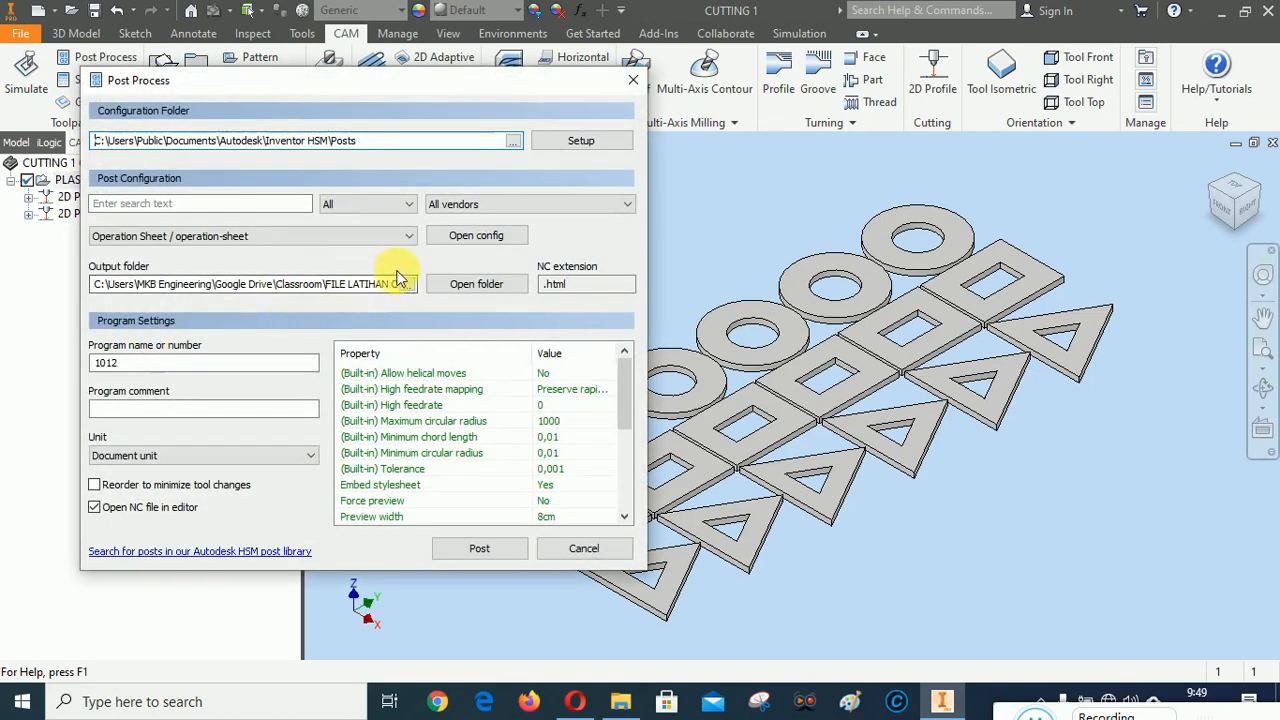
click(409, 236)
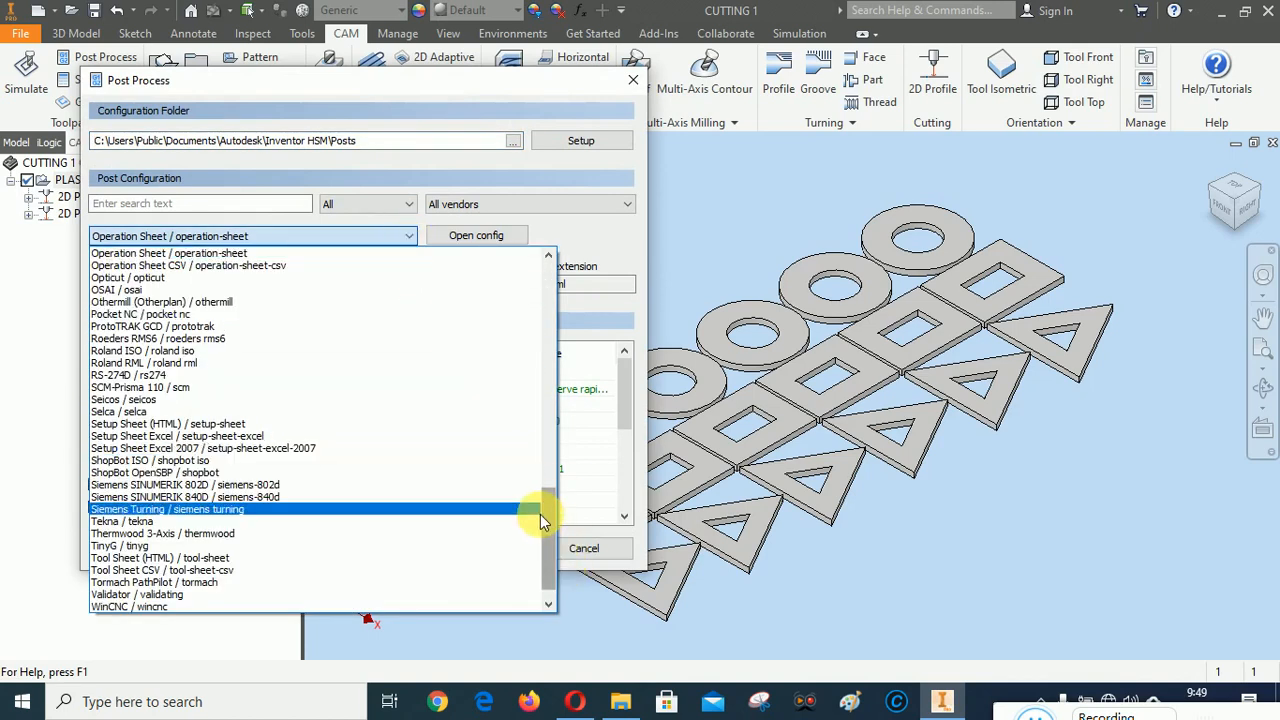
drag(548, 521, 548, 530)
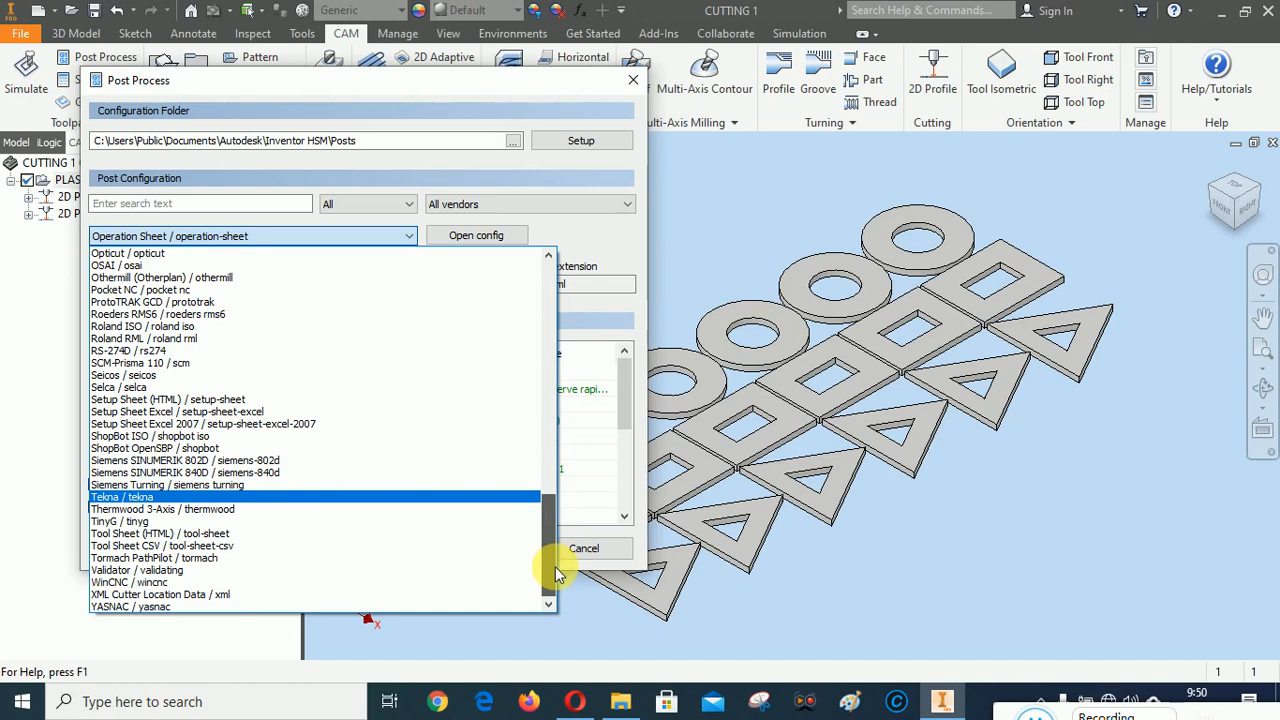
scroll(340, 594, up, 1)
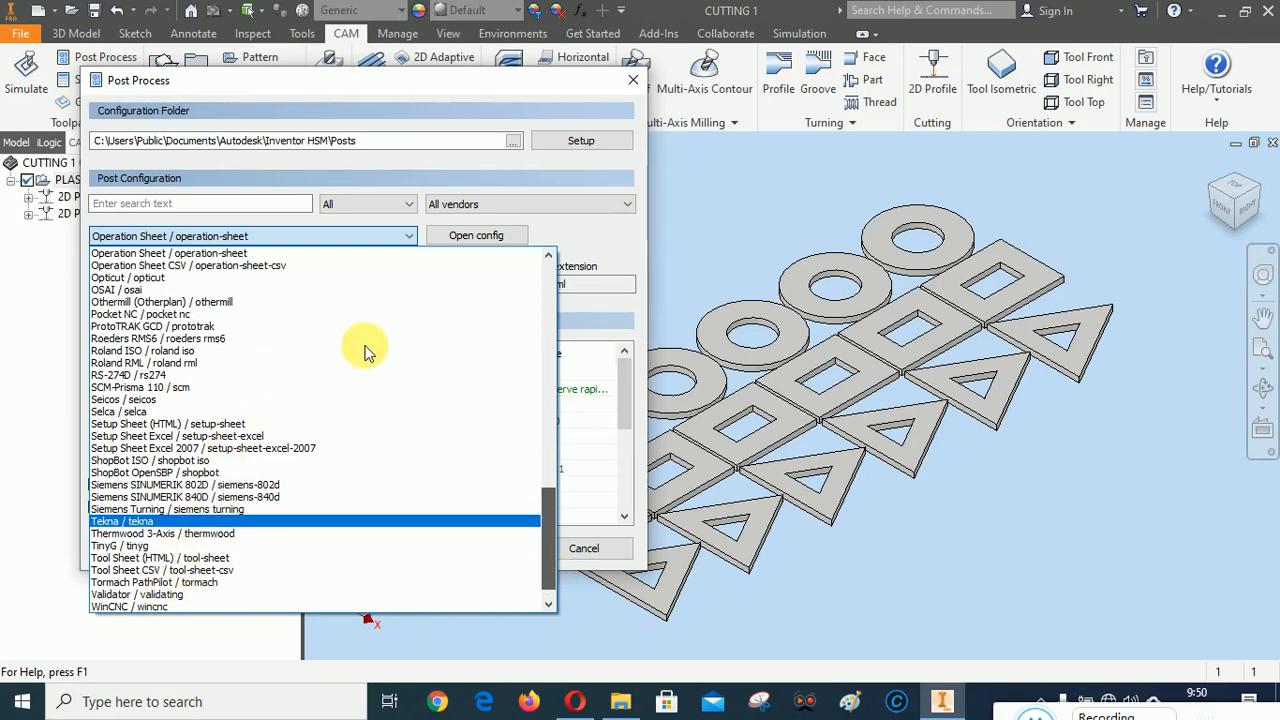
drag(541, 533, 551, 249)
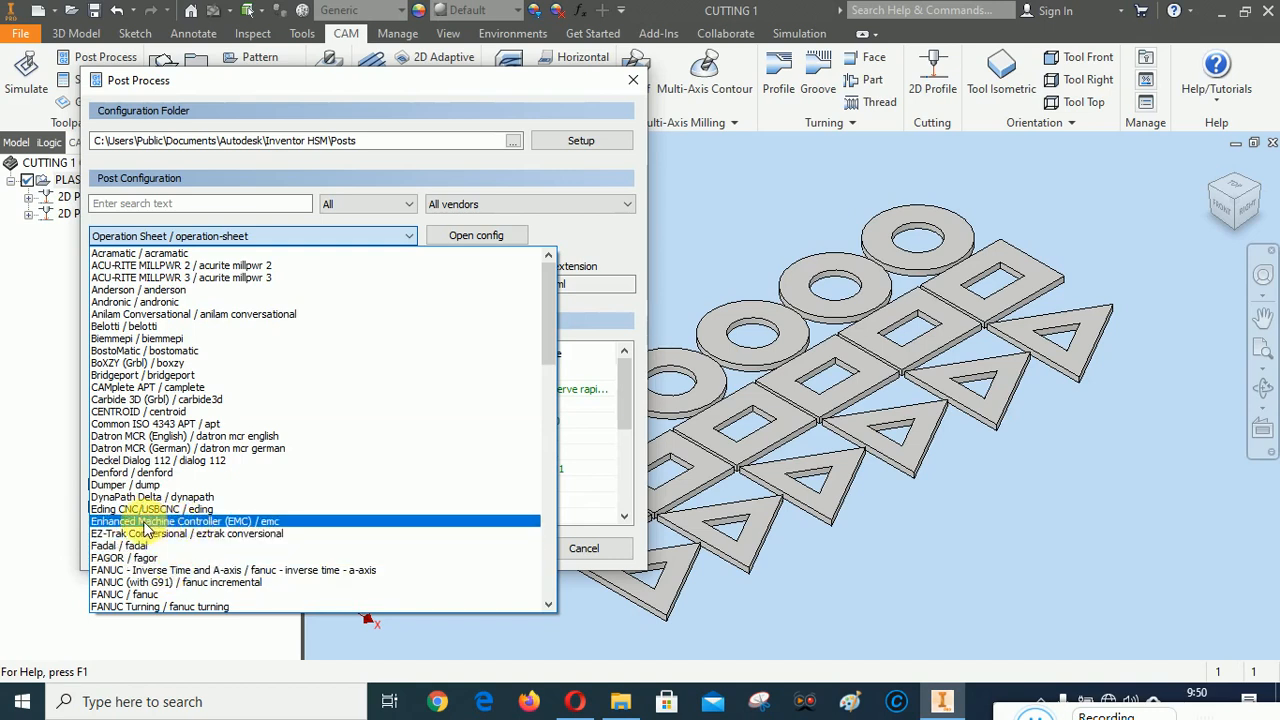
scroll(273, 576, down, 2)
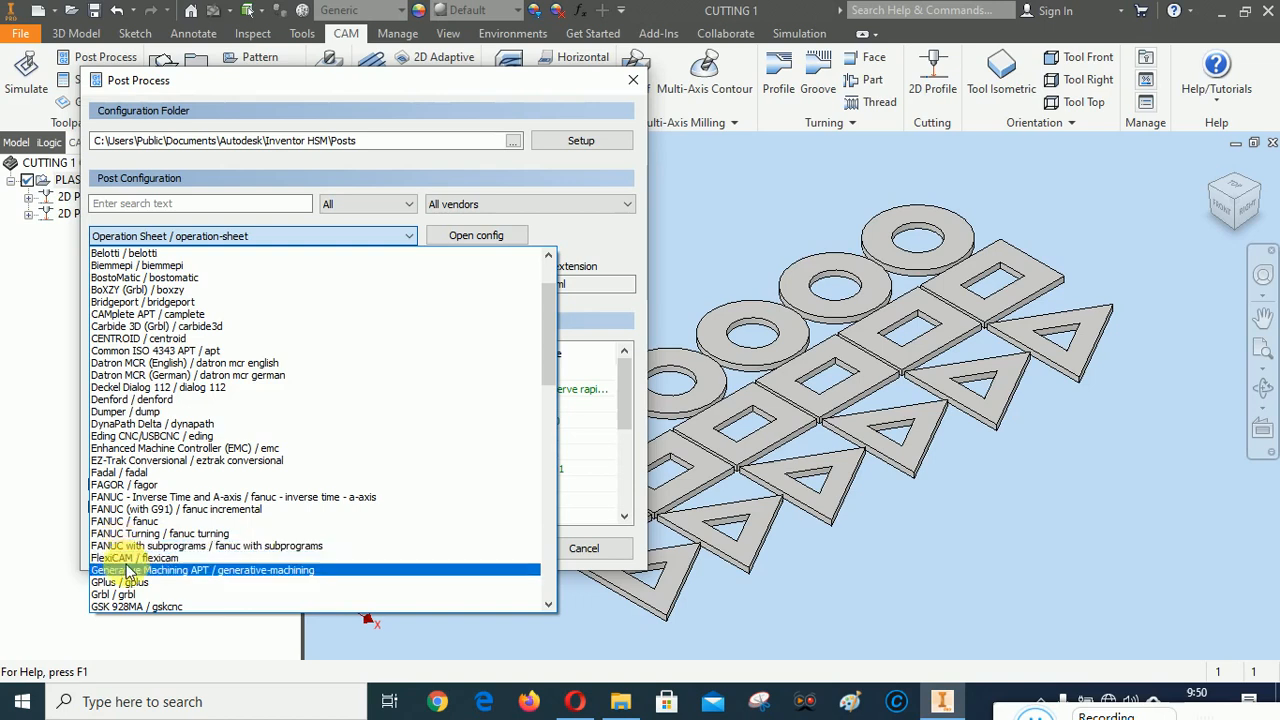
click(153, 558)
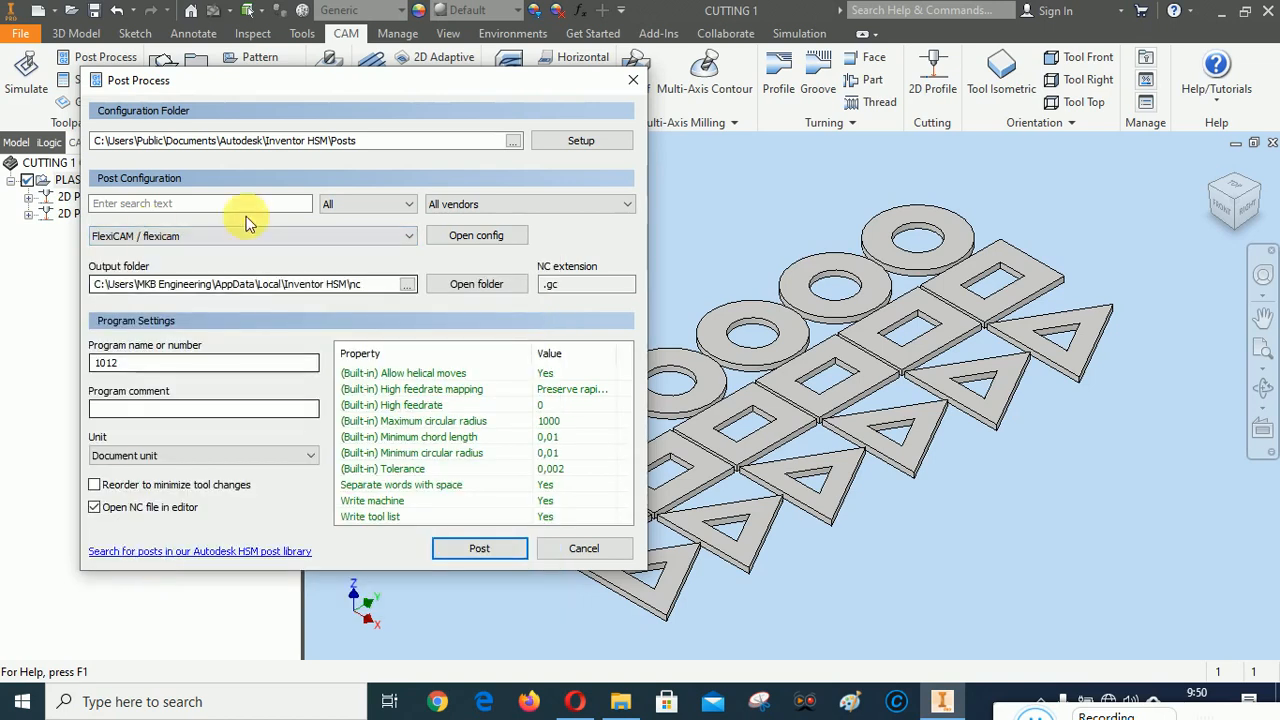
Set the FlexiCAM post's output folder to 1. 2D REFF inside CAD CAM A and start posting
click(407, 286)
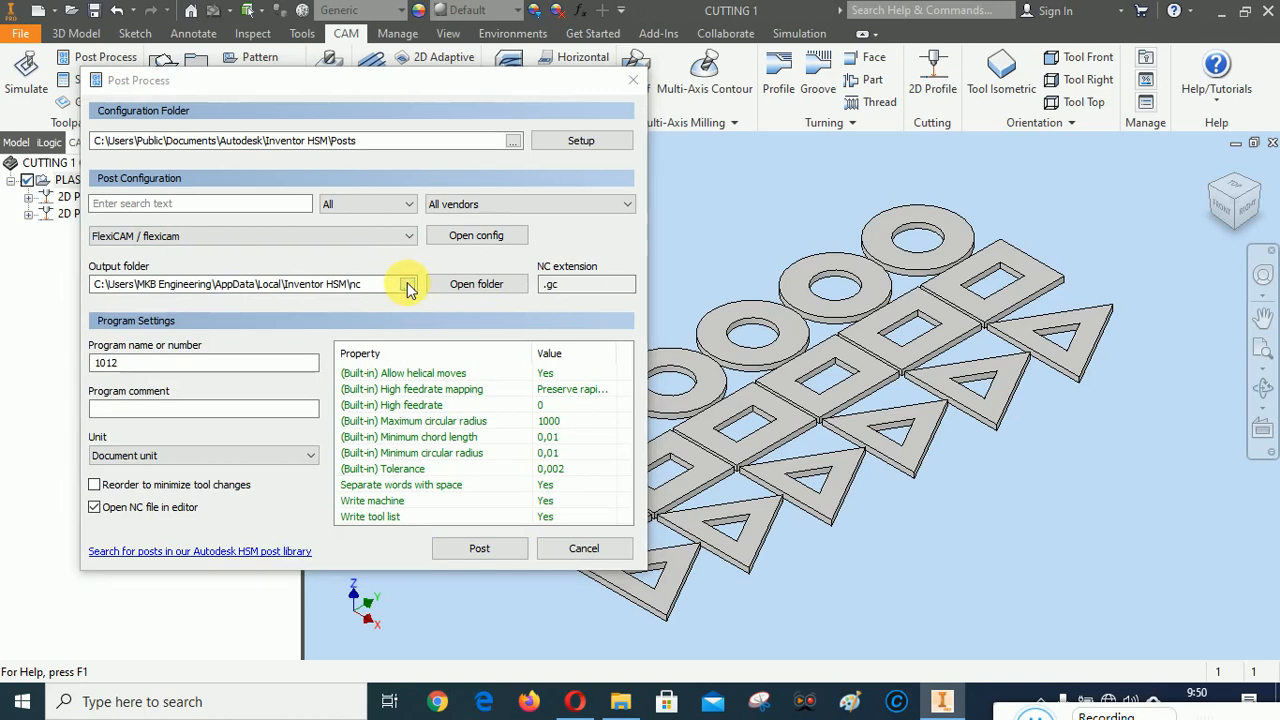
click(469, 141)
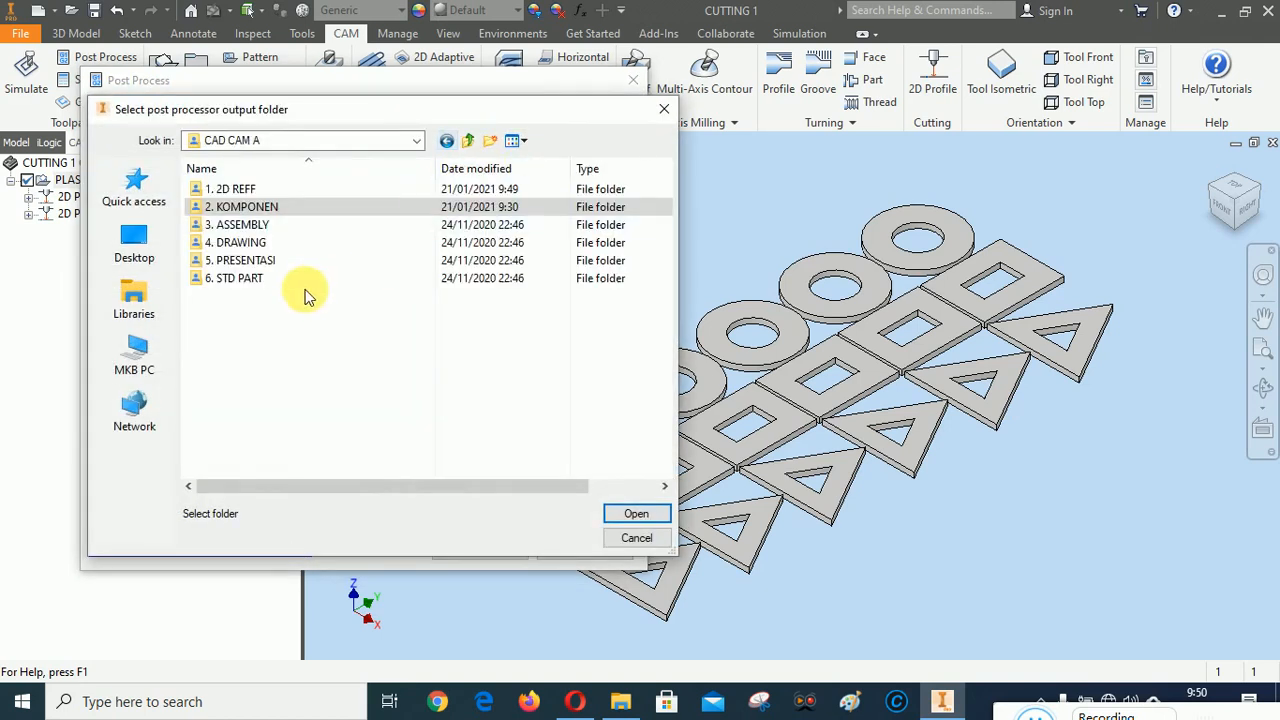
double_click(243, 189)
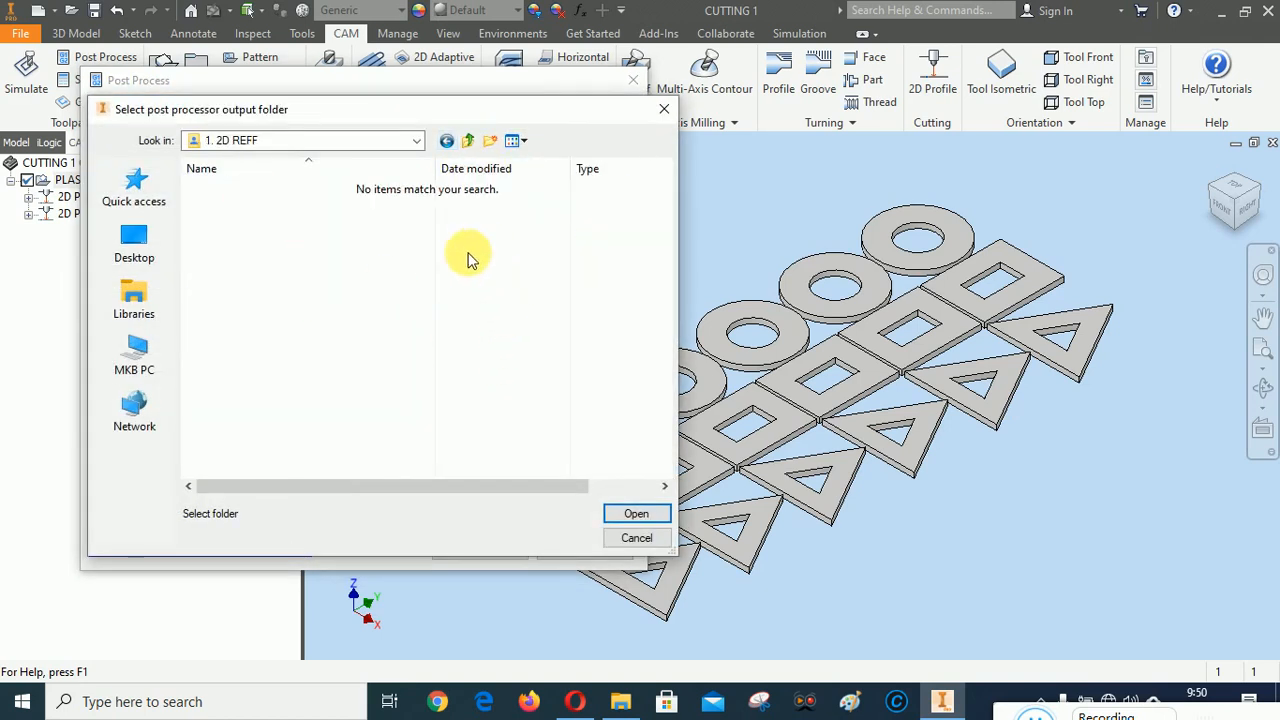
click(630, 513)
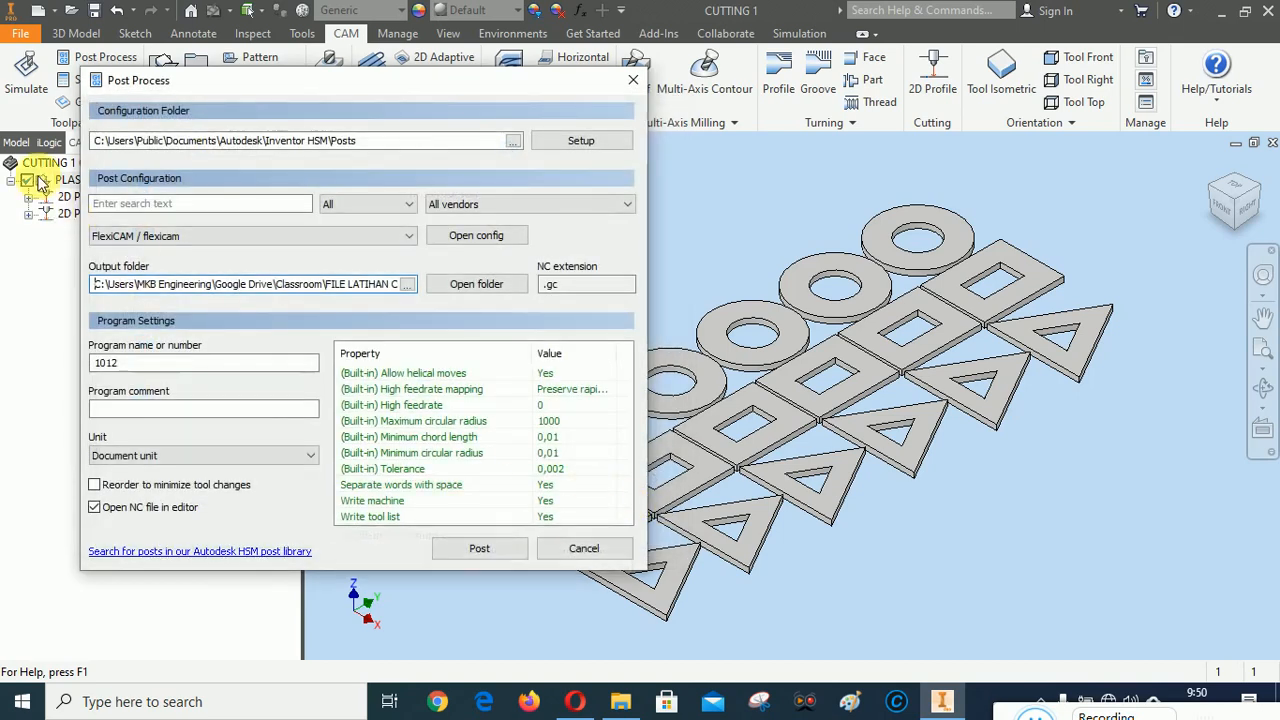
click(480, 546)
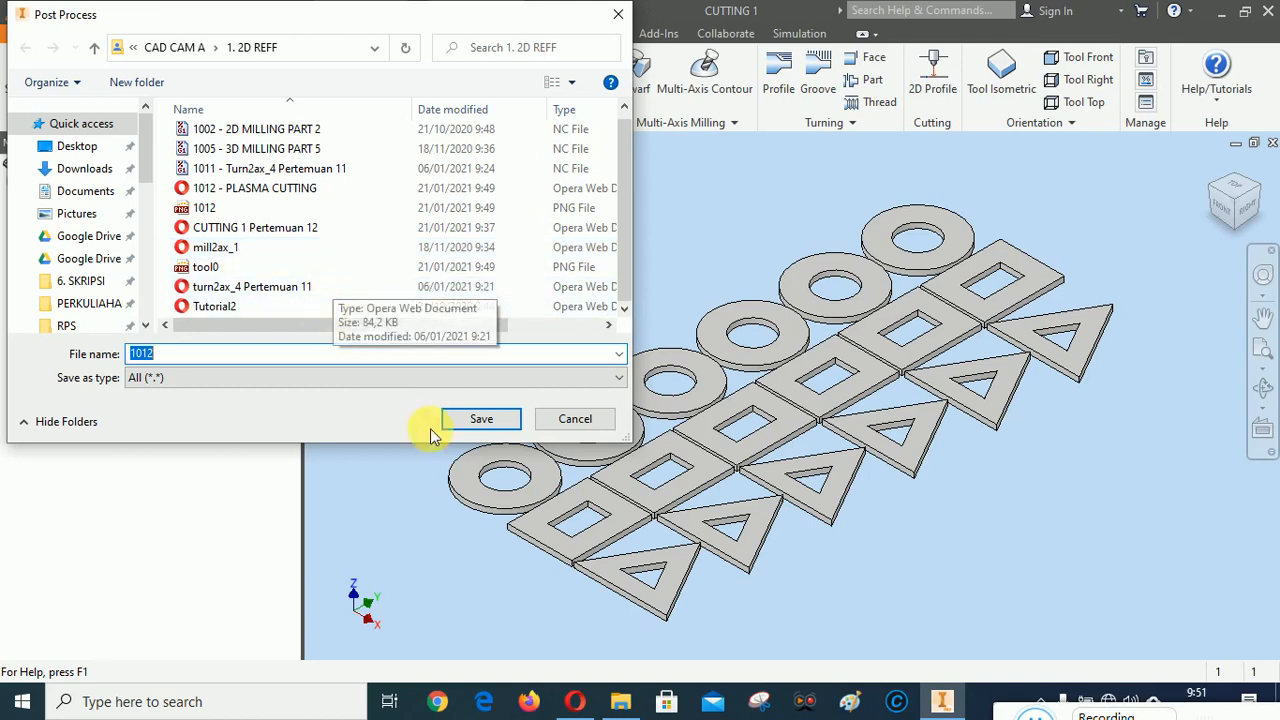
In File Explorer, delete the "1012 - PLASMA CUTTING" page and the 1012 and tool0 images from 1. 2D REFF, and return to Inventor
click(621, 703)
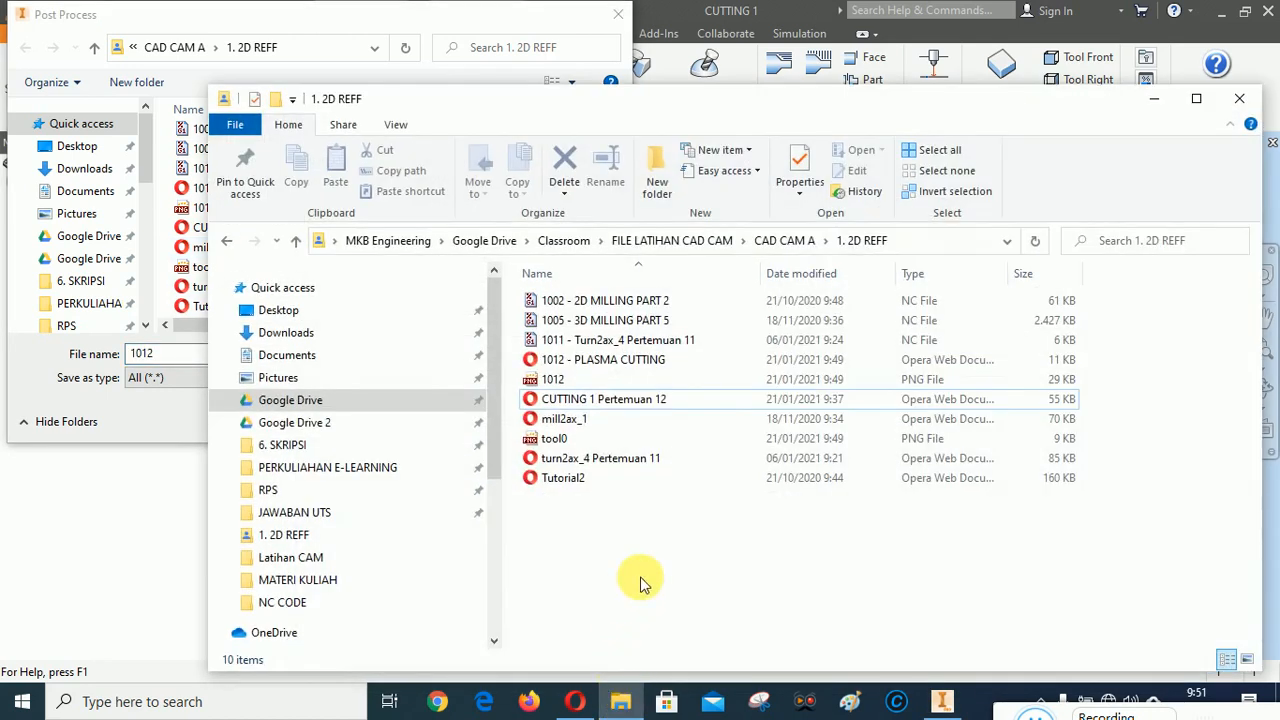
click(558, 388)
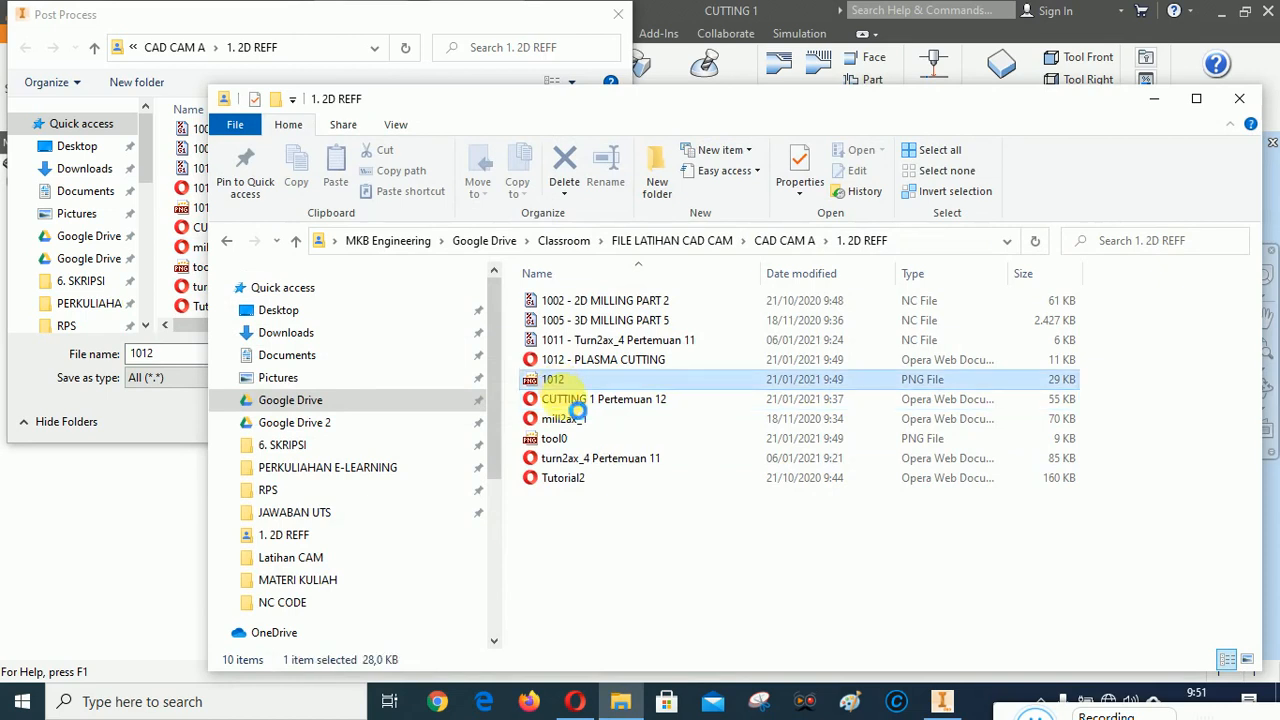
ctrl+click(560, 443)
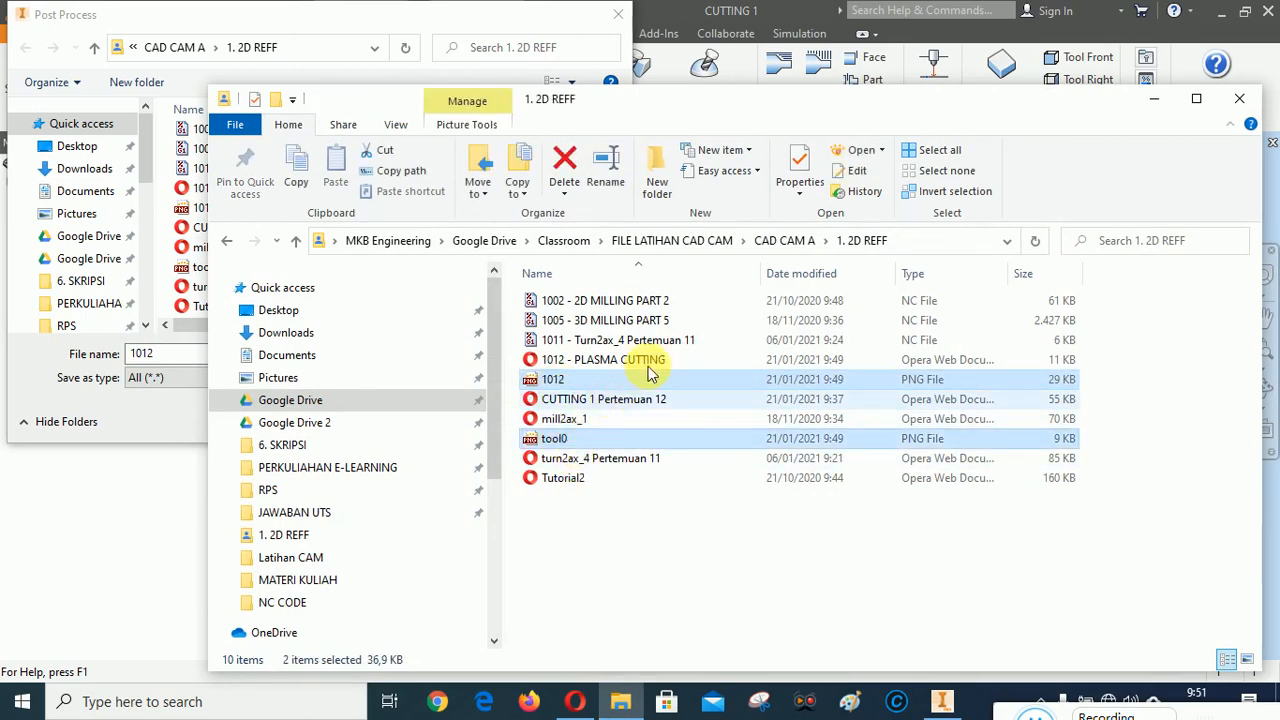
ctrl+click(646, 358)
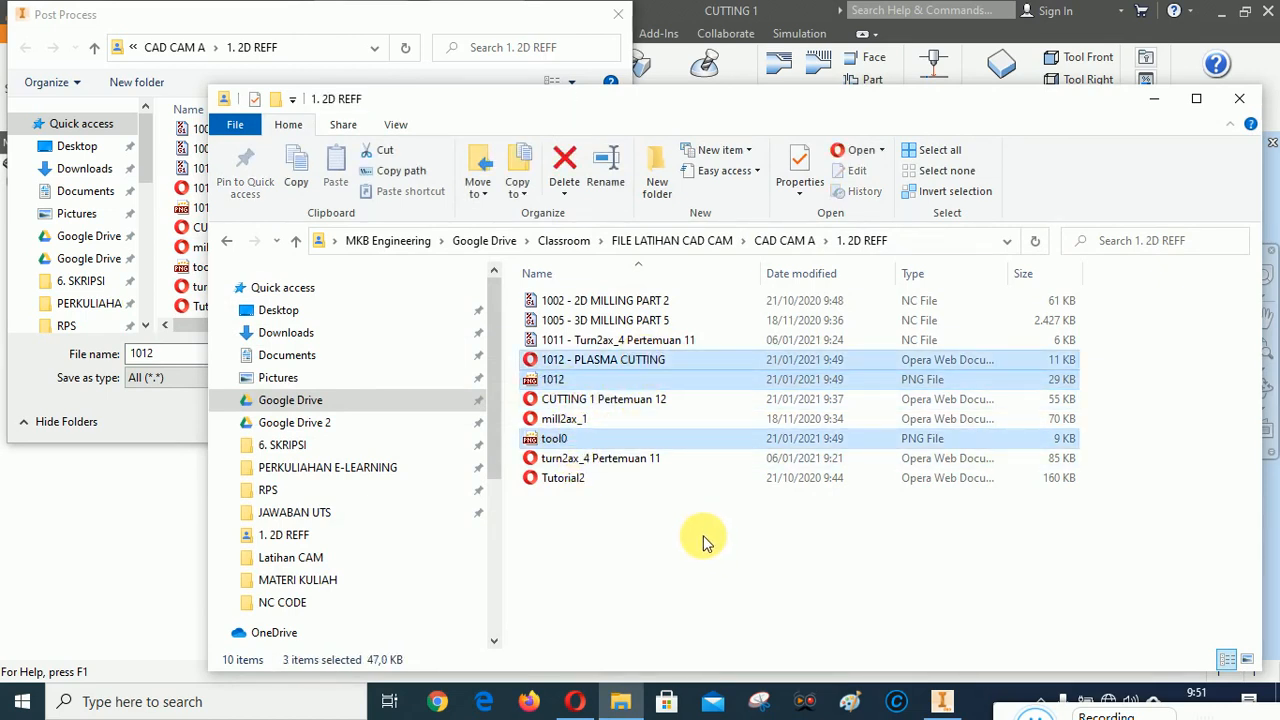
key(Delete)
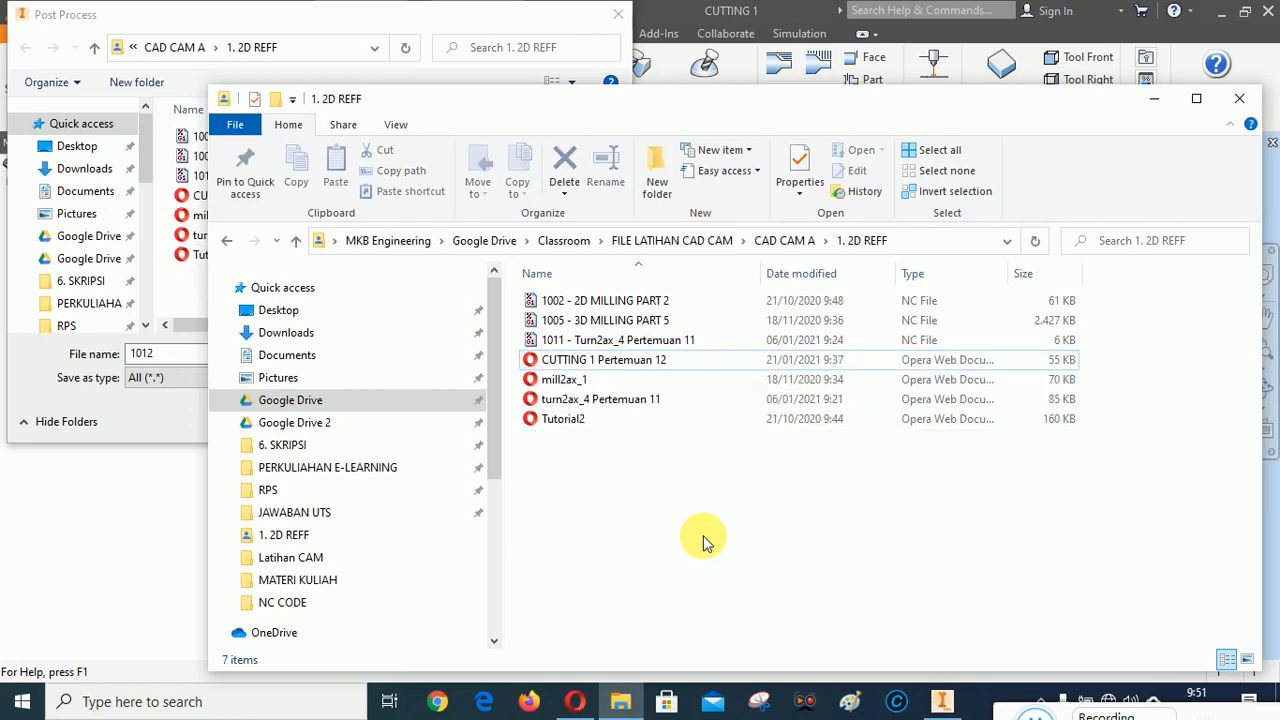
right_click(620, 530)
click(664, 335)
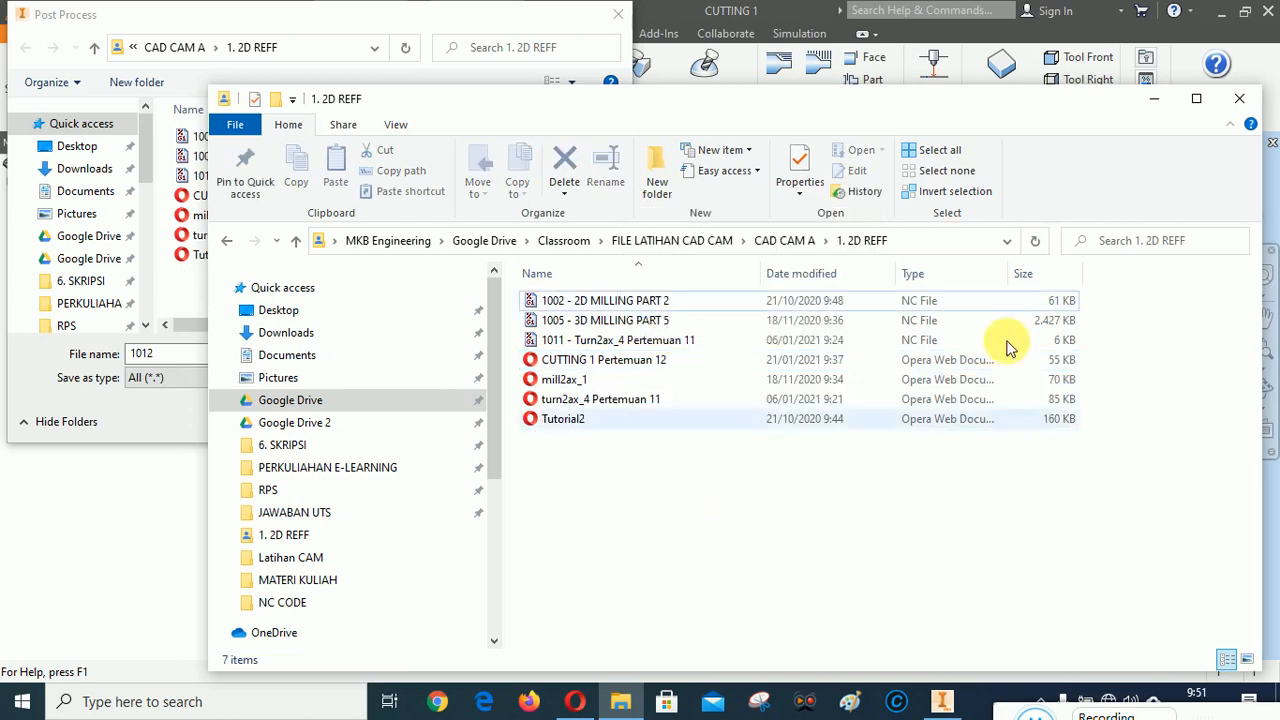
click(1154, 98)
Try to post the FlexiCAM program as "1012 - PLASMA CUTTING" and close the log in HSM Edit
click(195, 362)
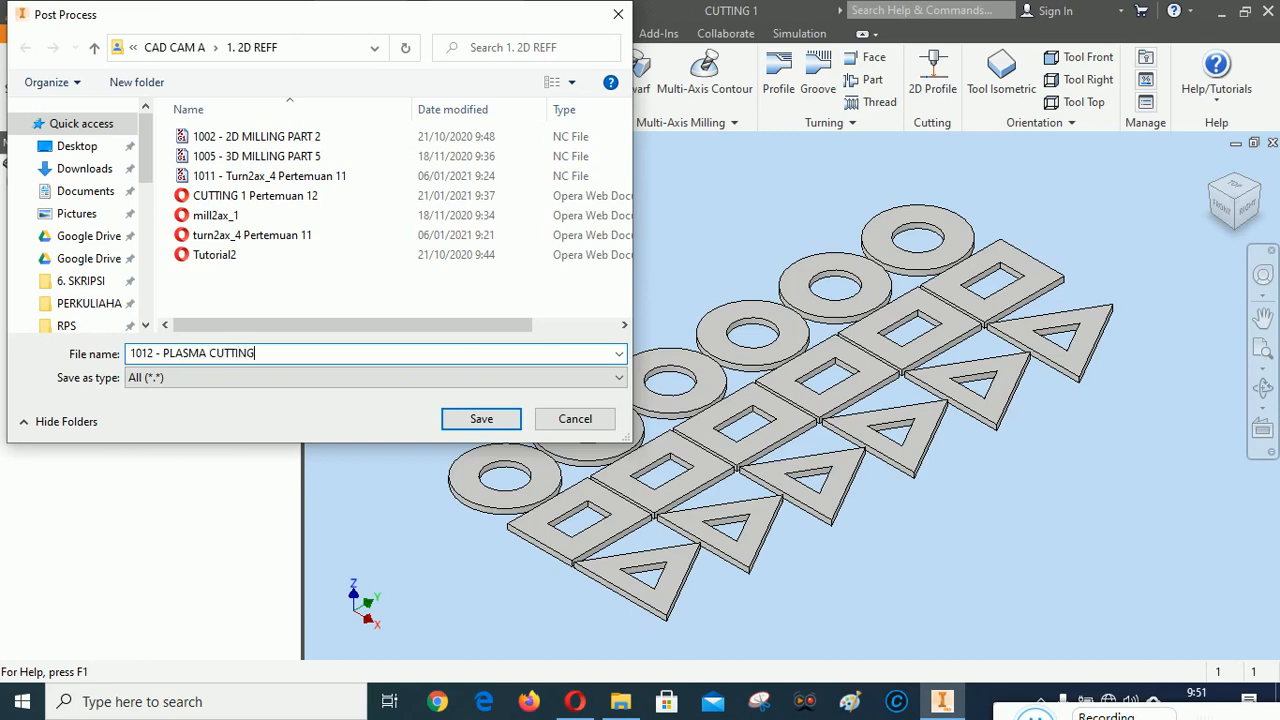
click(1037, 713)
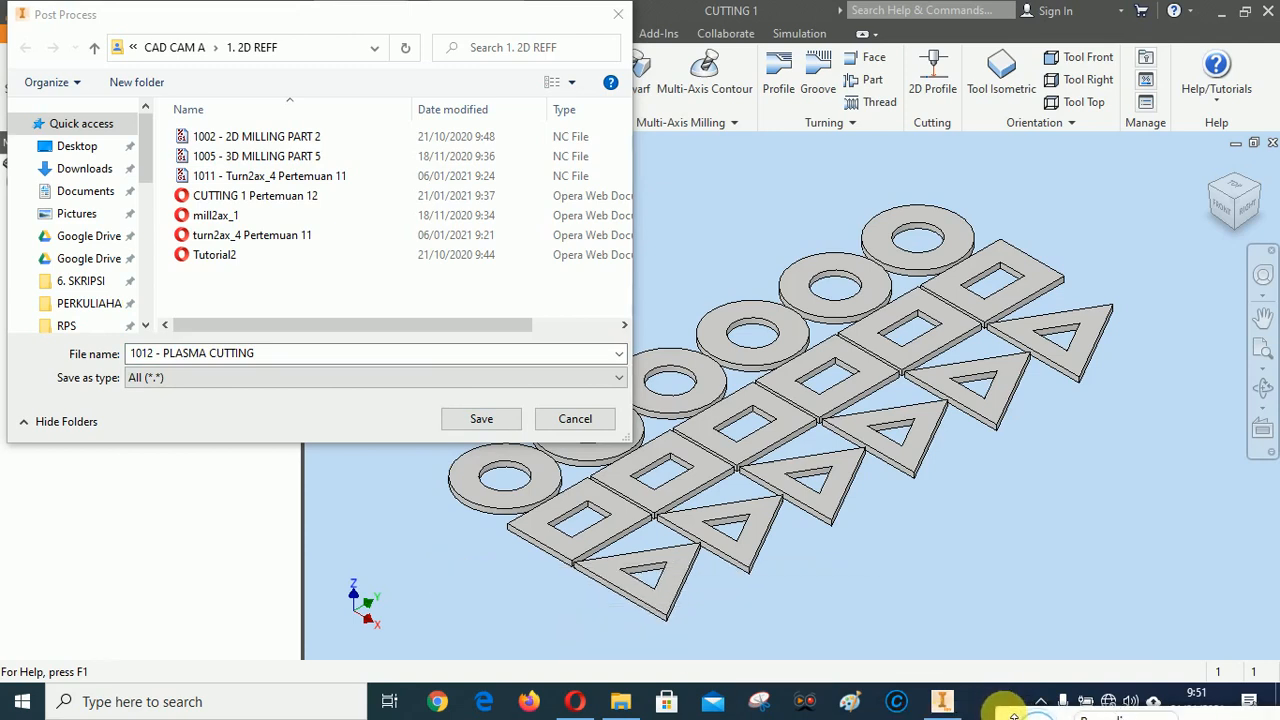
click(485, 419)
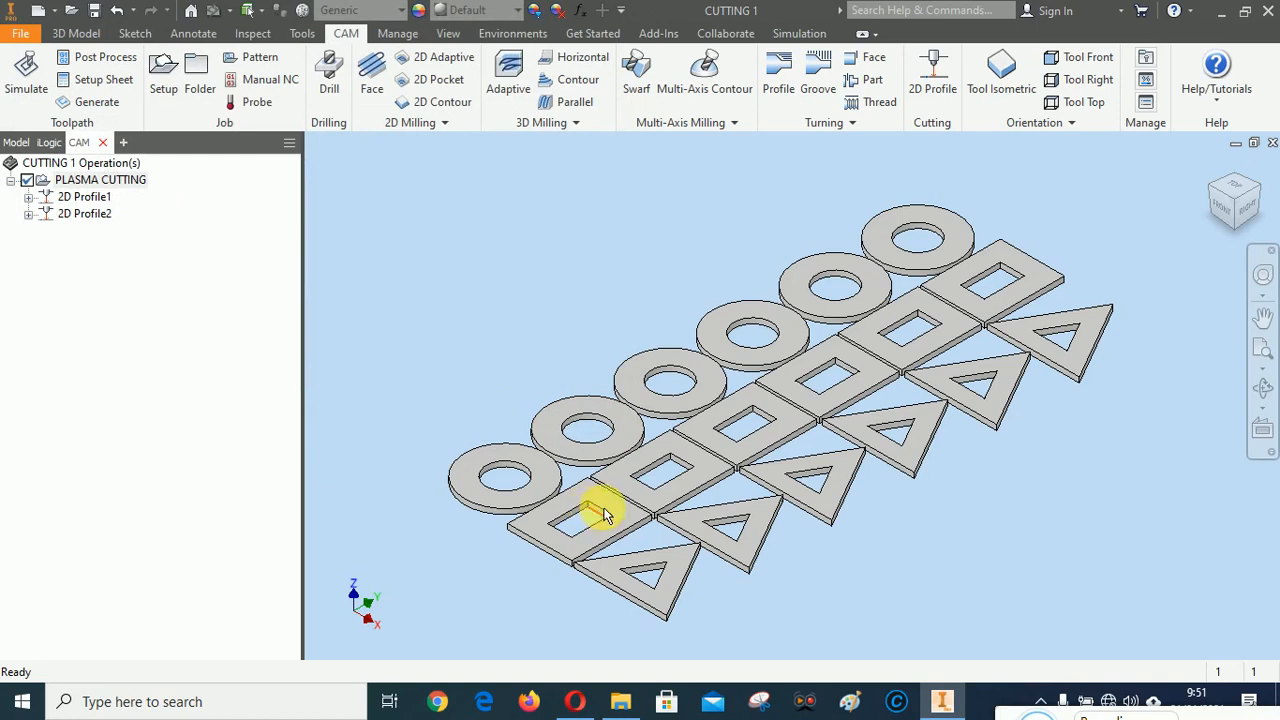
click(1035, 537)
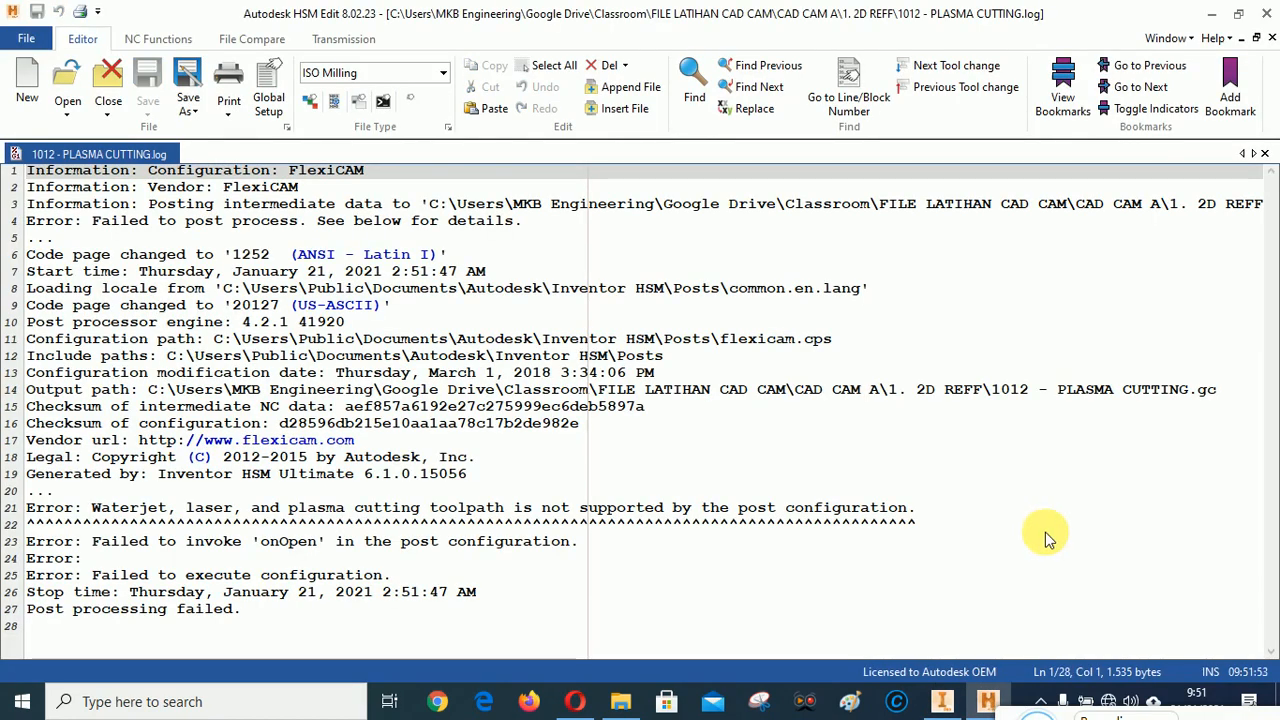
click(1265, 14)
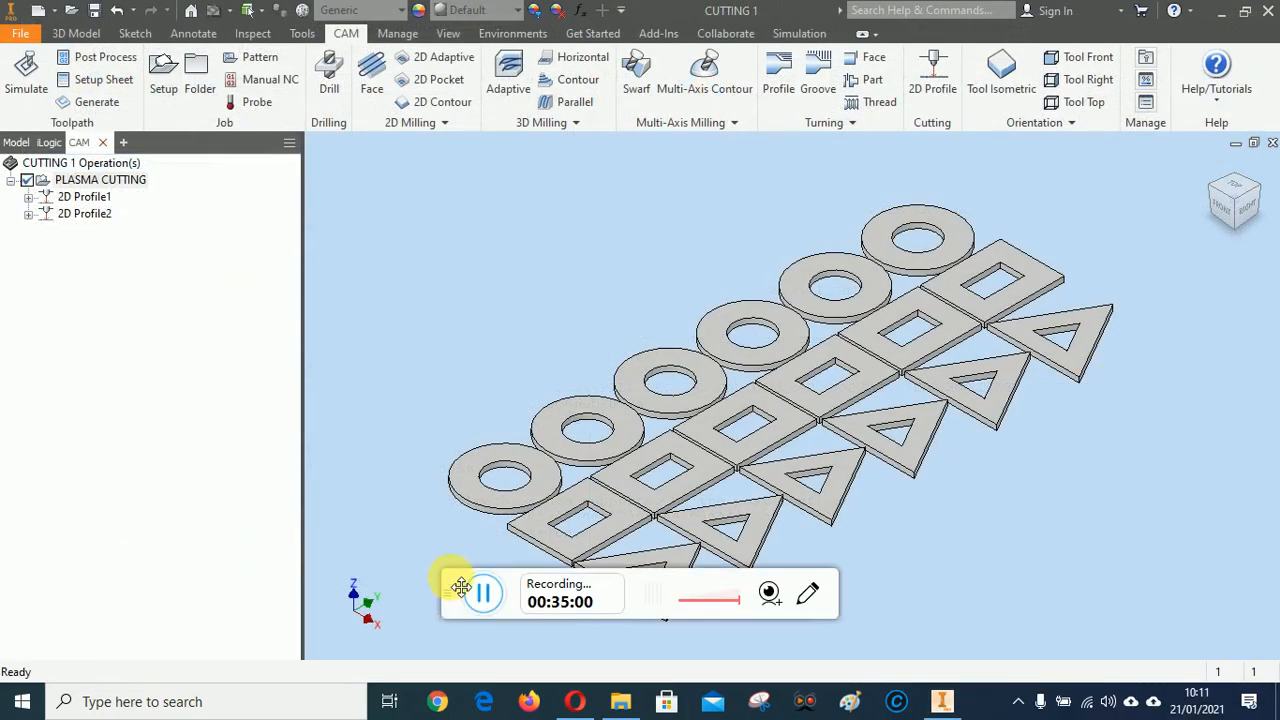
drag(461, 587, 1008, 713)
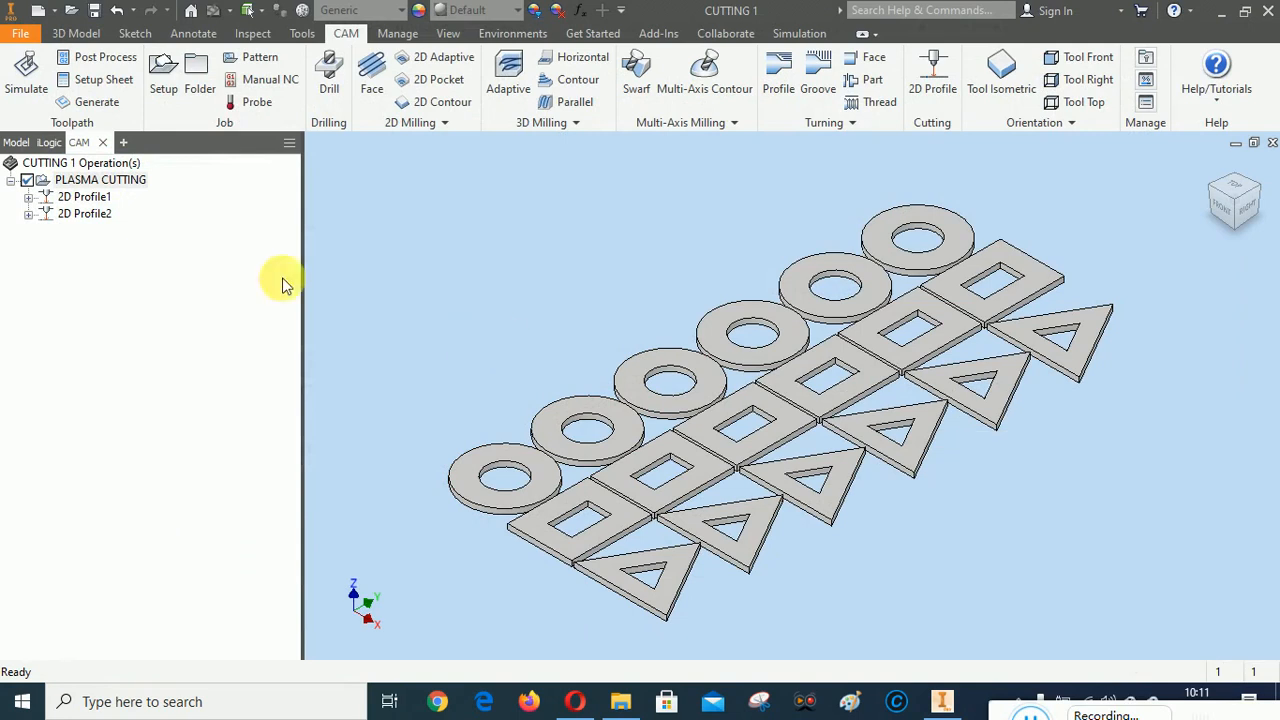
Reopen post processing for the PLASMA CUTTING setup, filter the configurations to APT/Intermediate, and select Generative Machining APT / generative-machining
right_click(95, 180)
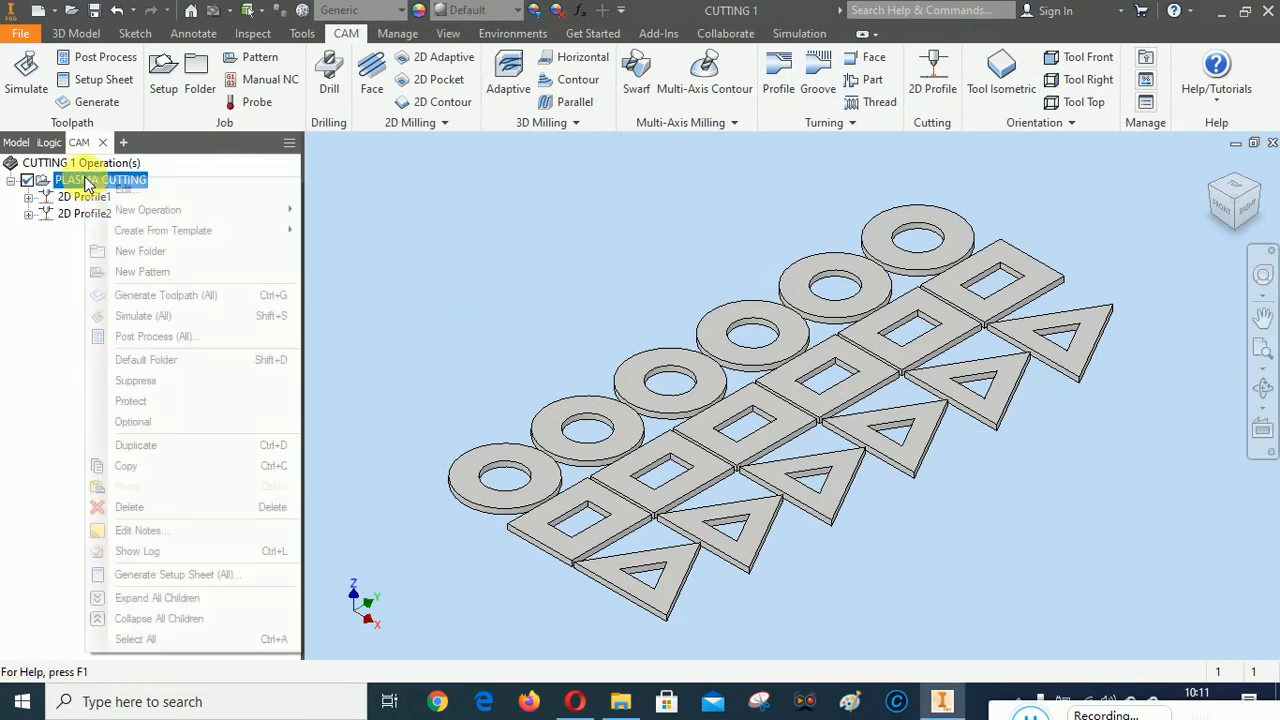
click(146, 336)
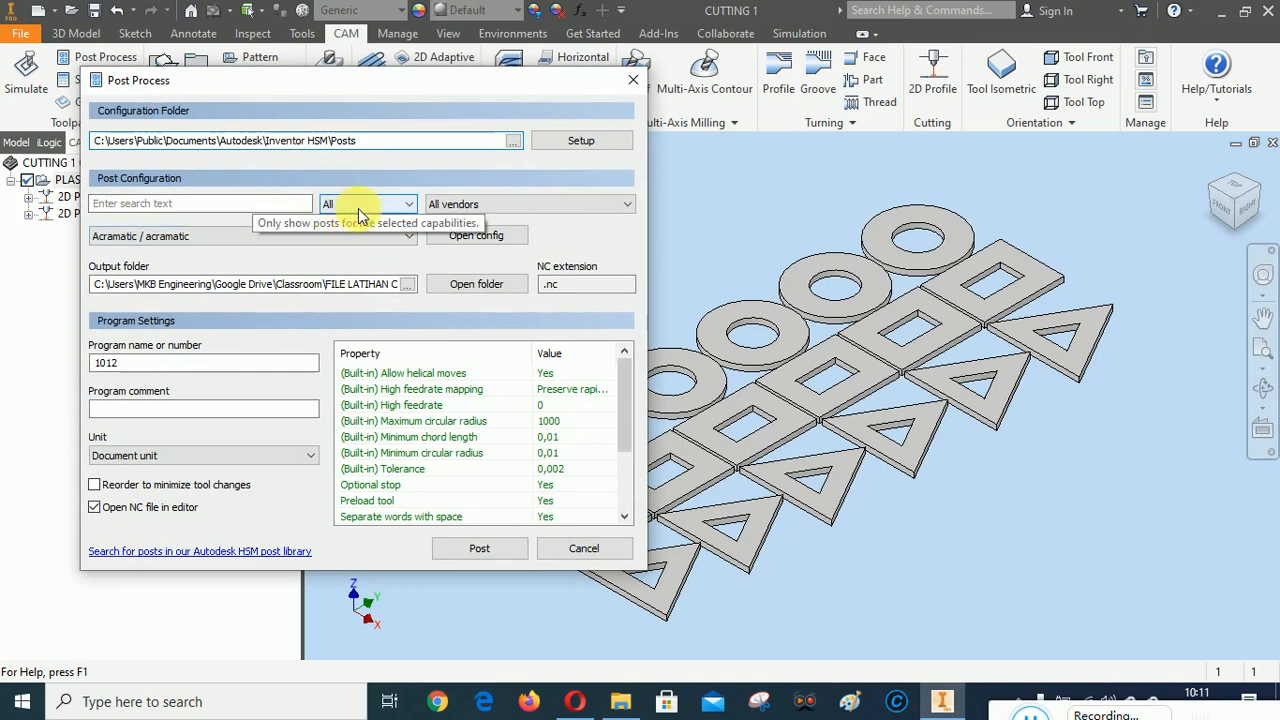
click(405, 205)
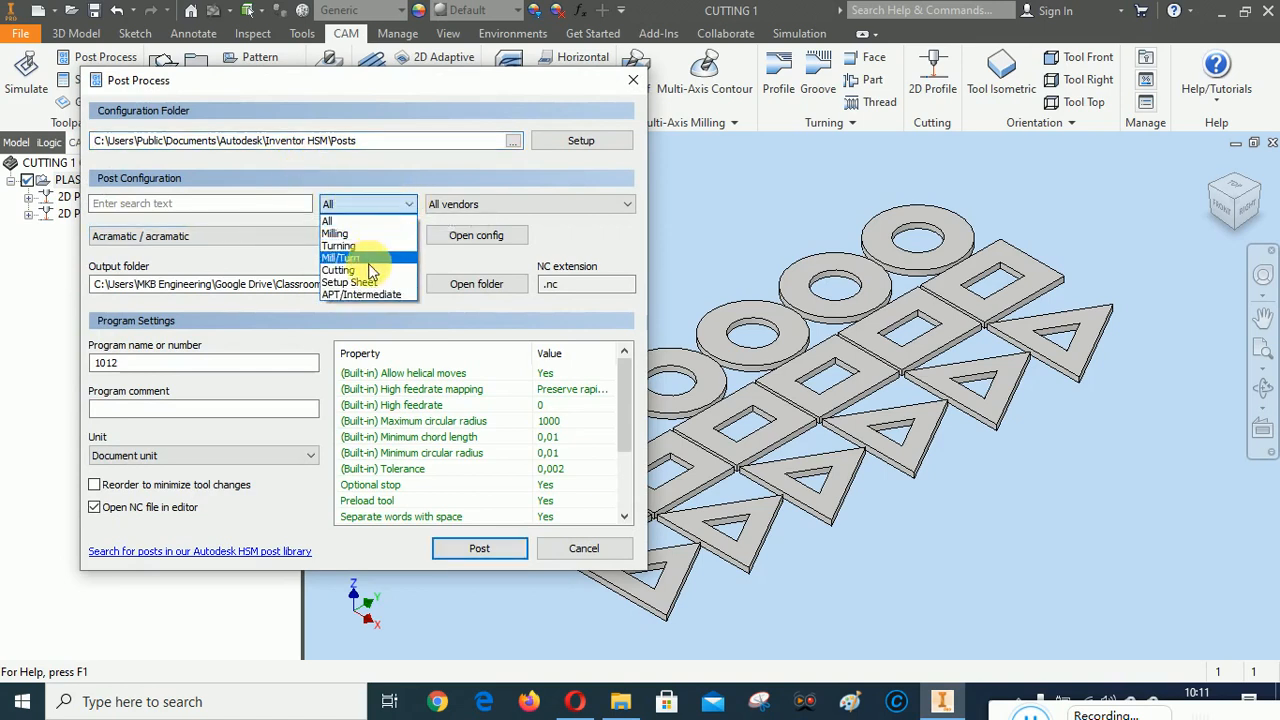
click(372, 270)
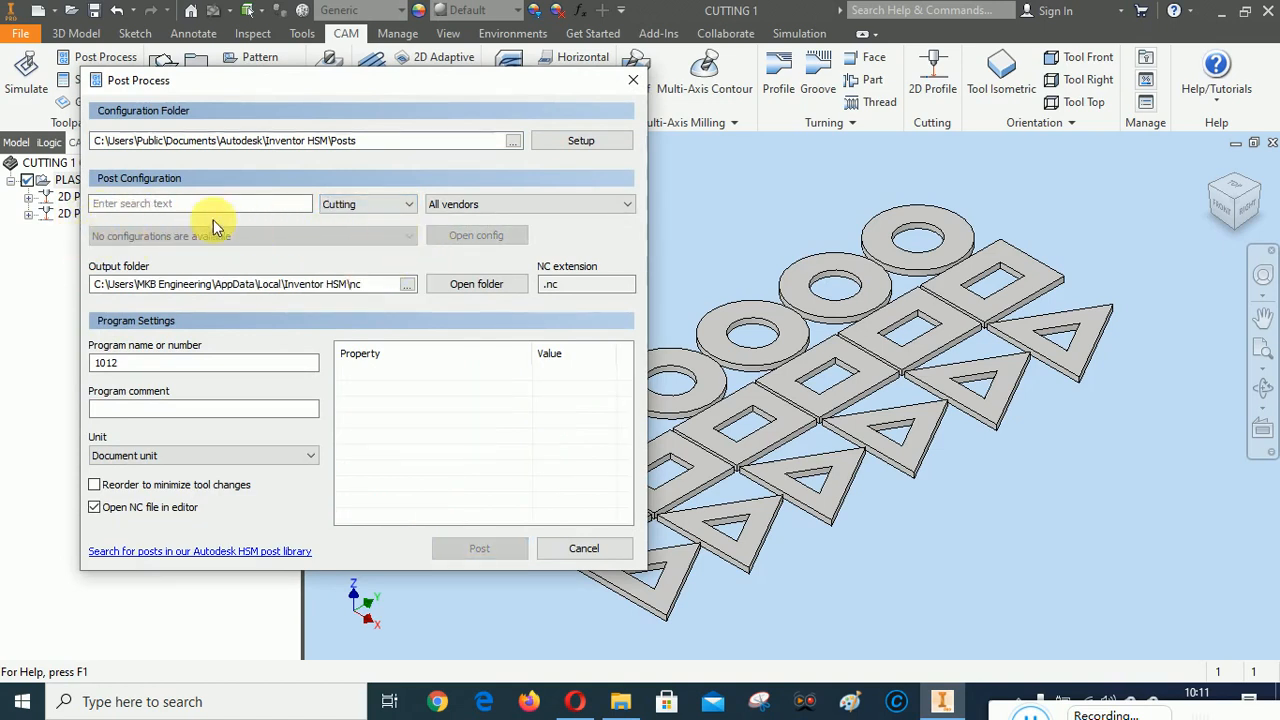
click(413, 205)
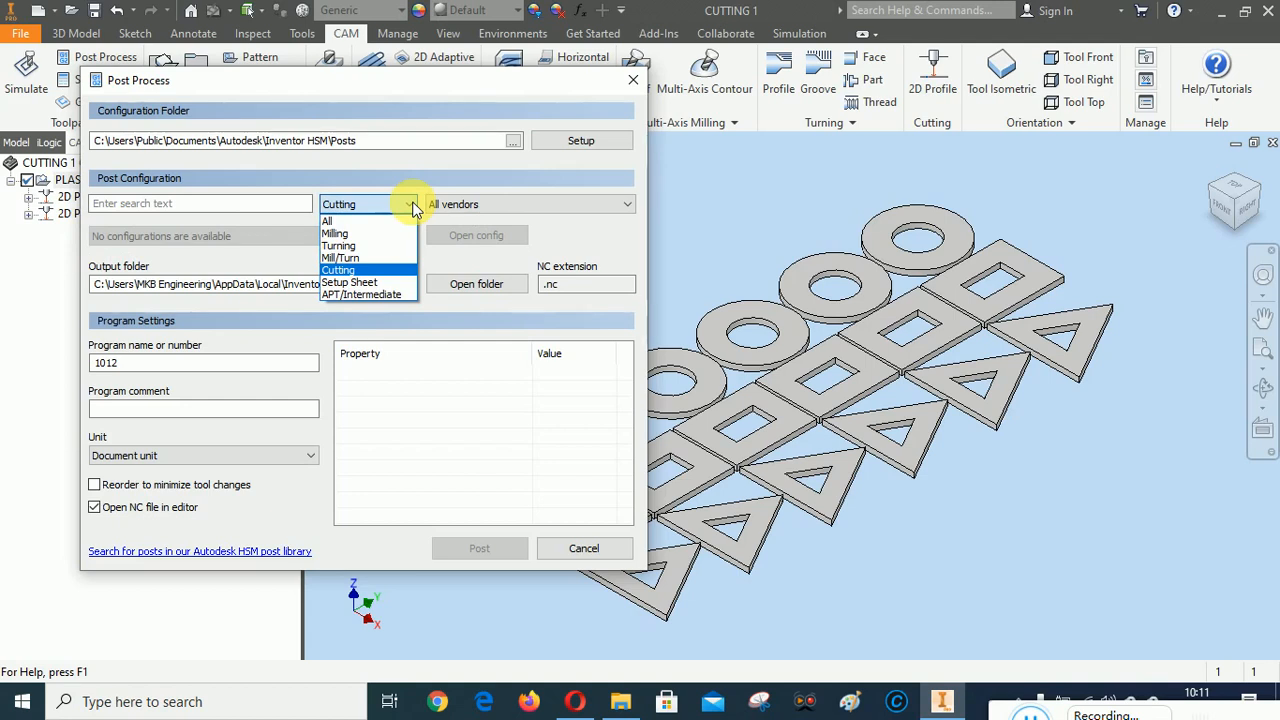
click(352, 294)
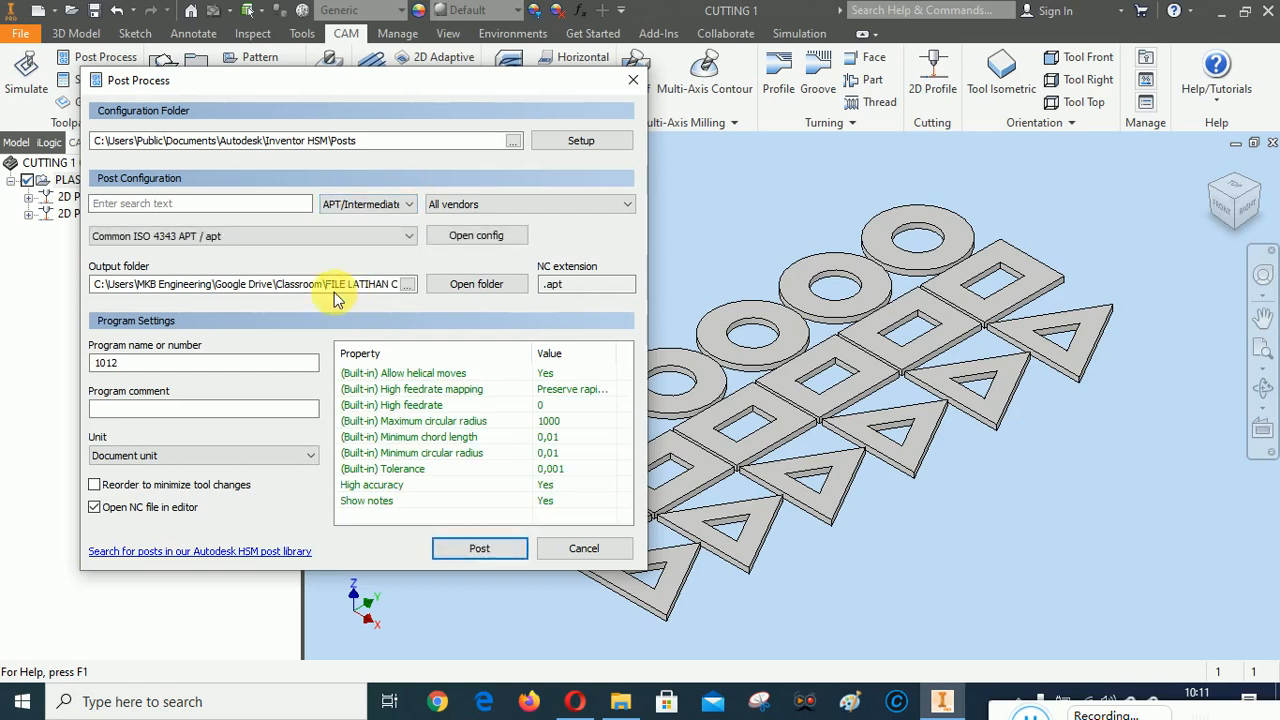
click(408, 238)
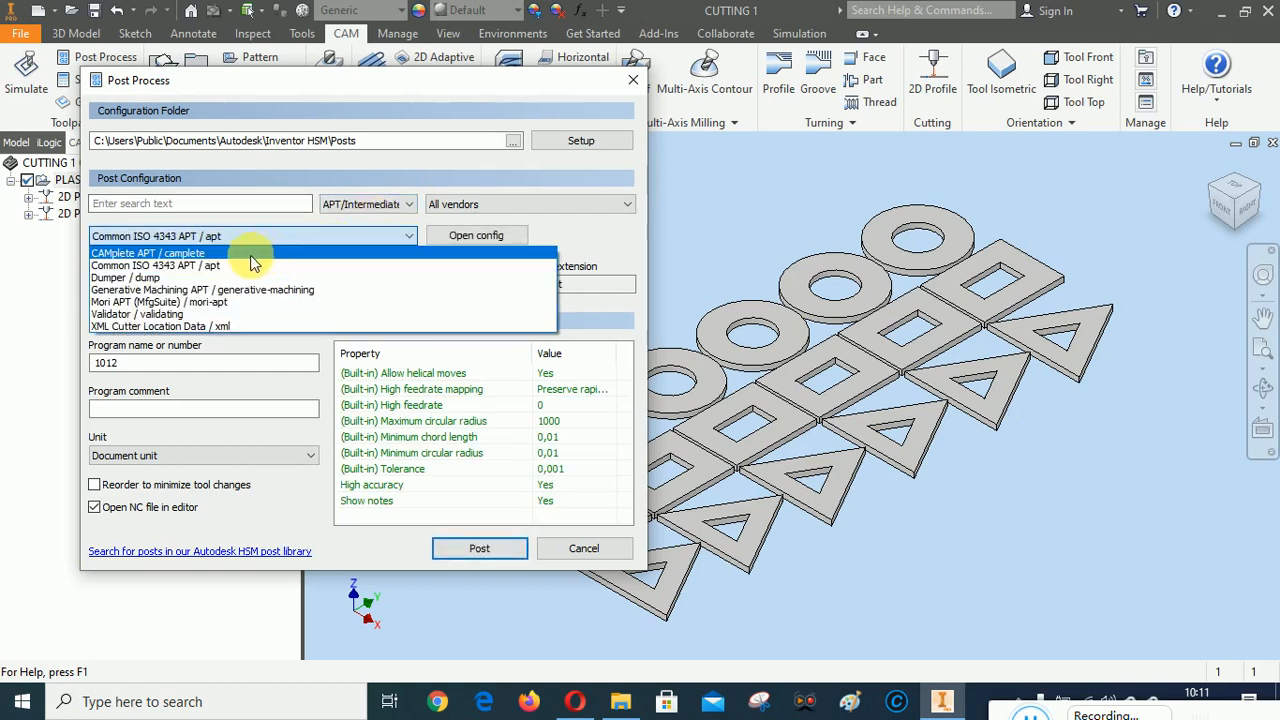
click(180, 290)
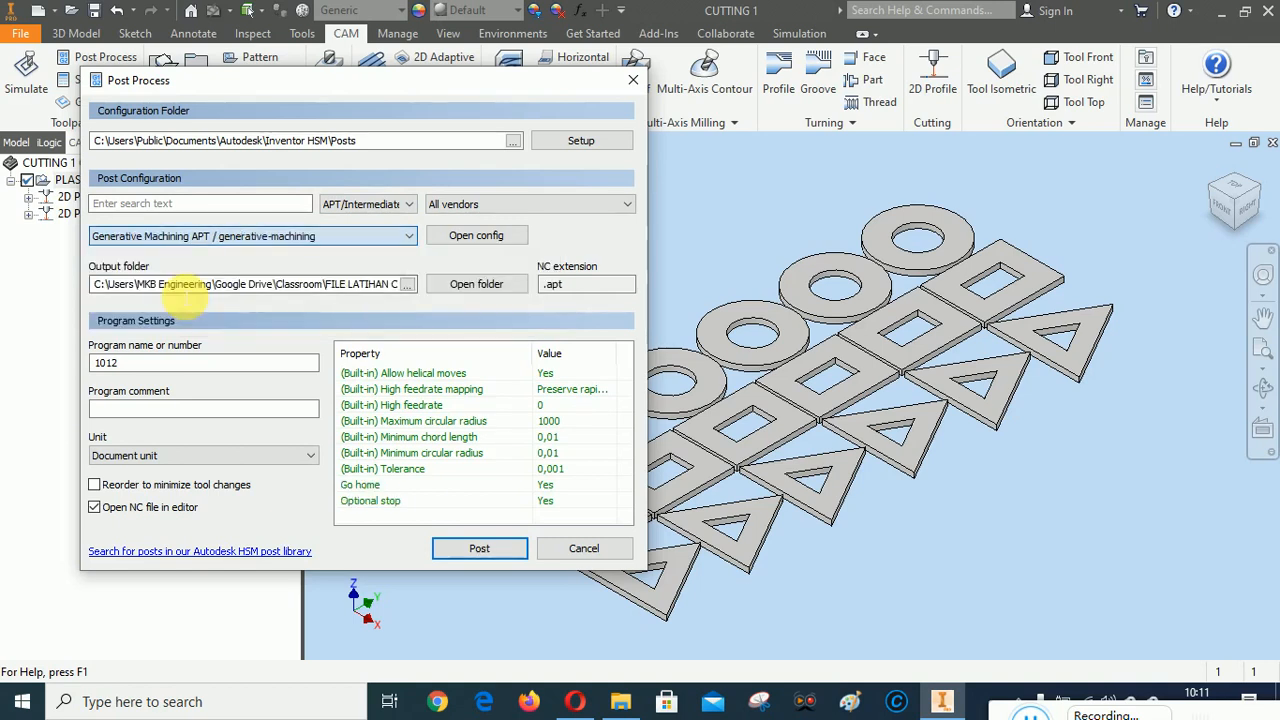
Set the APT post's output folder to 1. 2D REFF inside CAD CAM A and post the program as "1012 - PLASMA CUTTING"
click(408, 286)
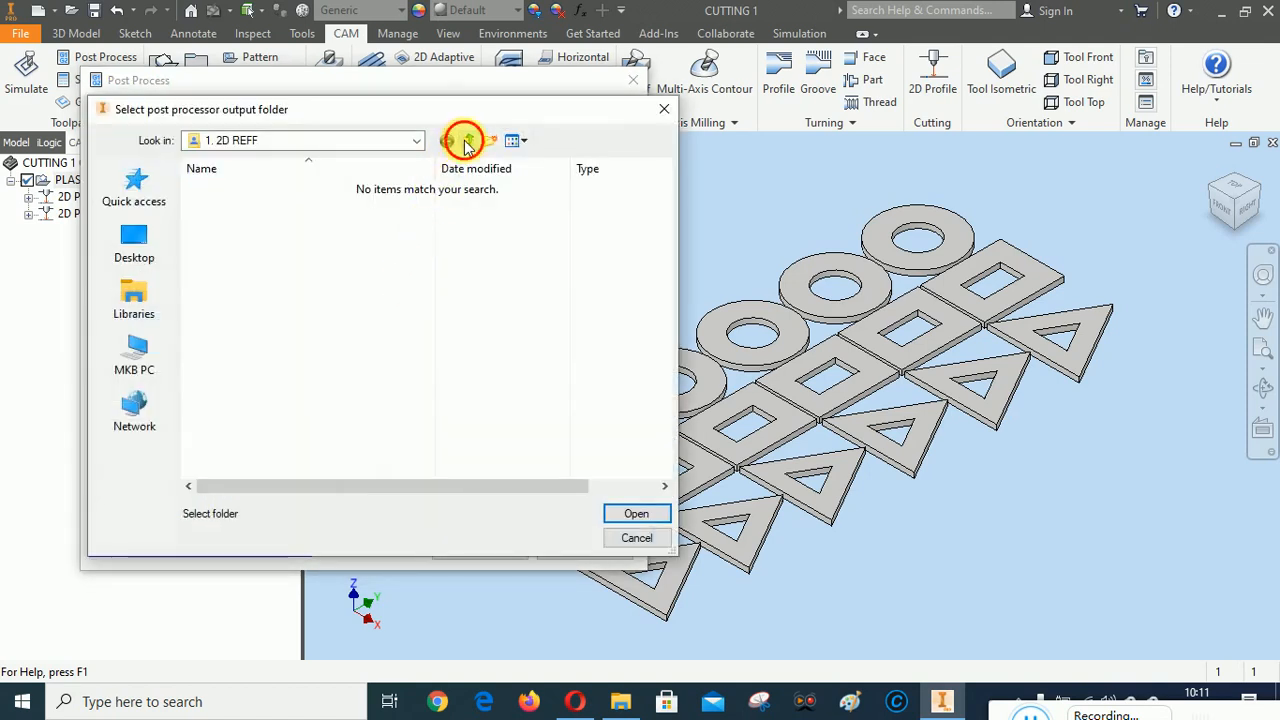
click(466, 142)
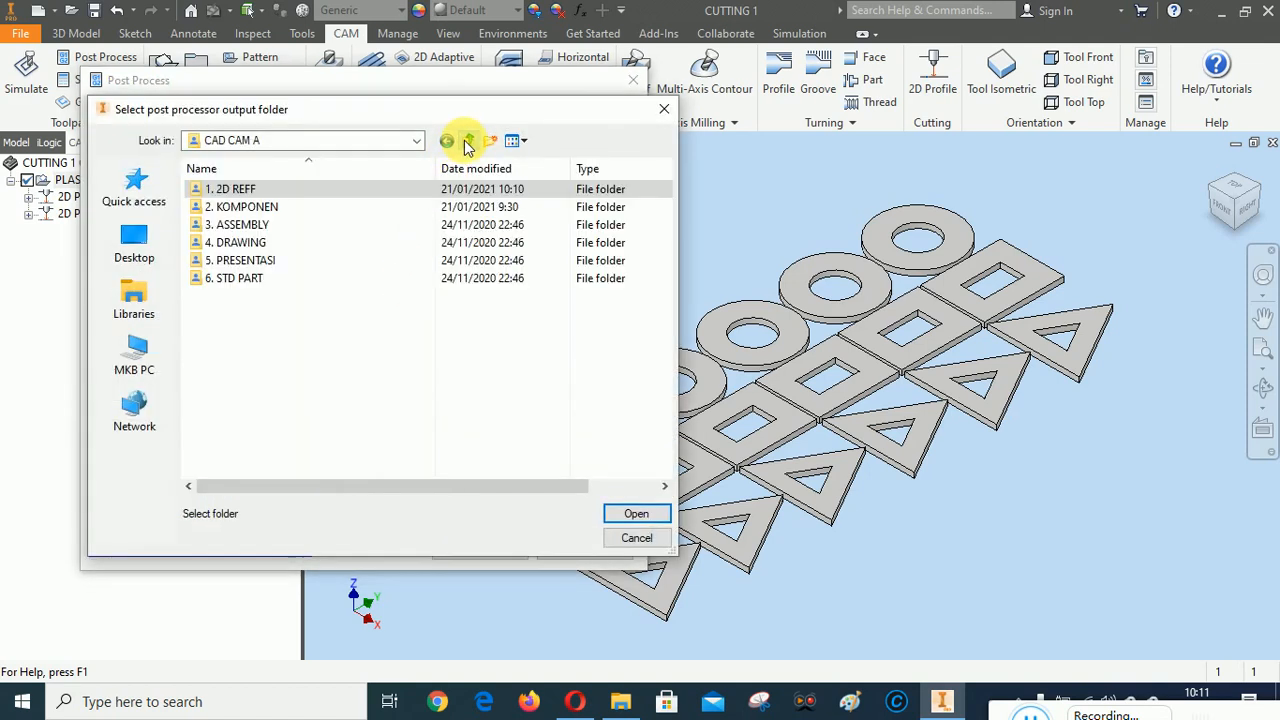
double_click(240, 190)
click(634, 513)
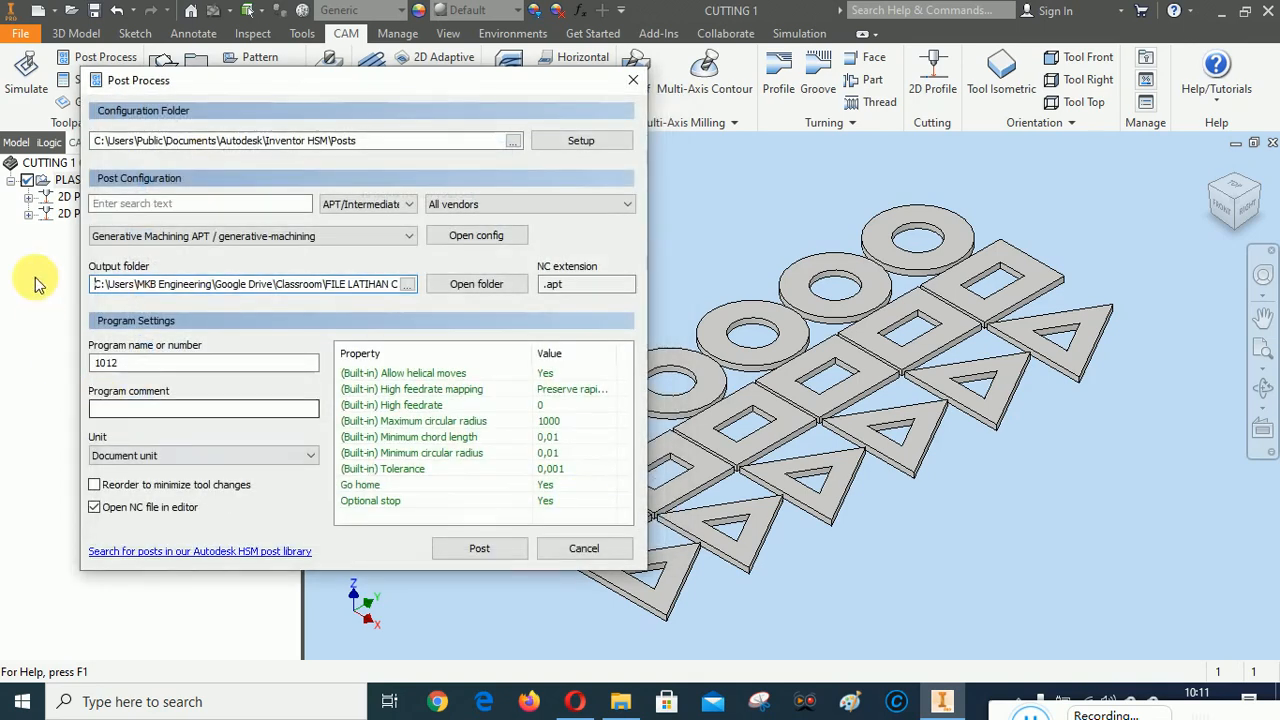
click(478, 549)
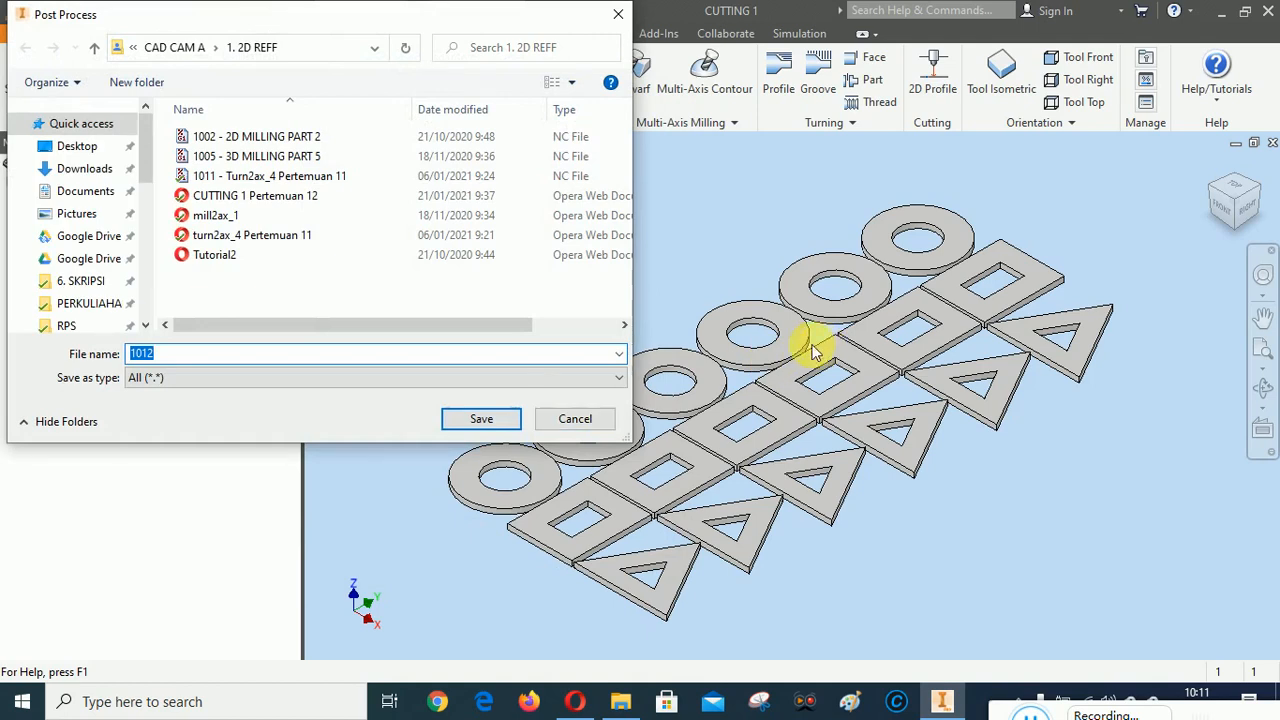
click(178, 355)
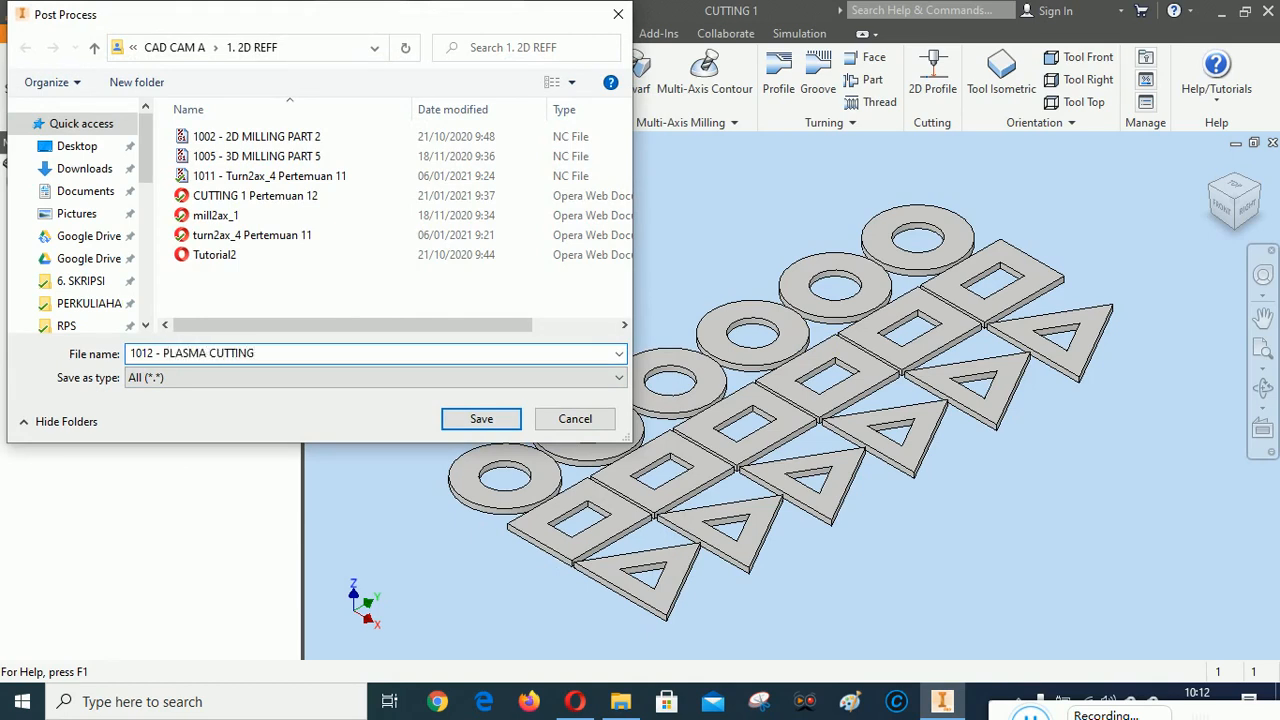
click(482, 419)
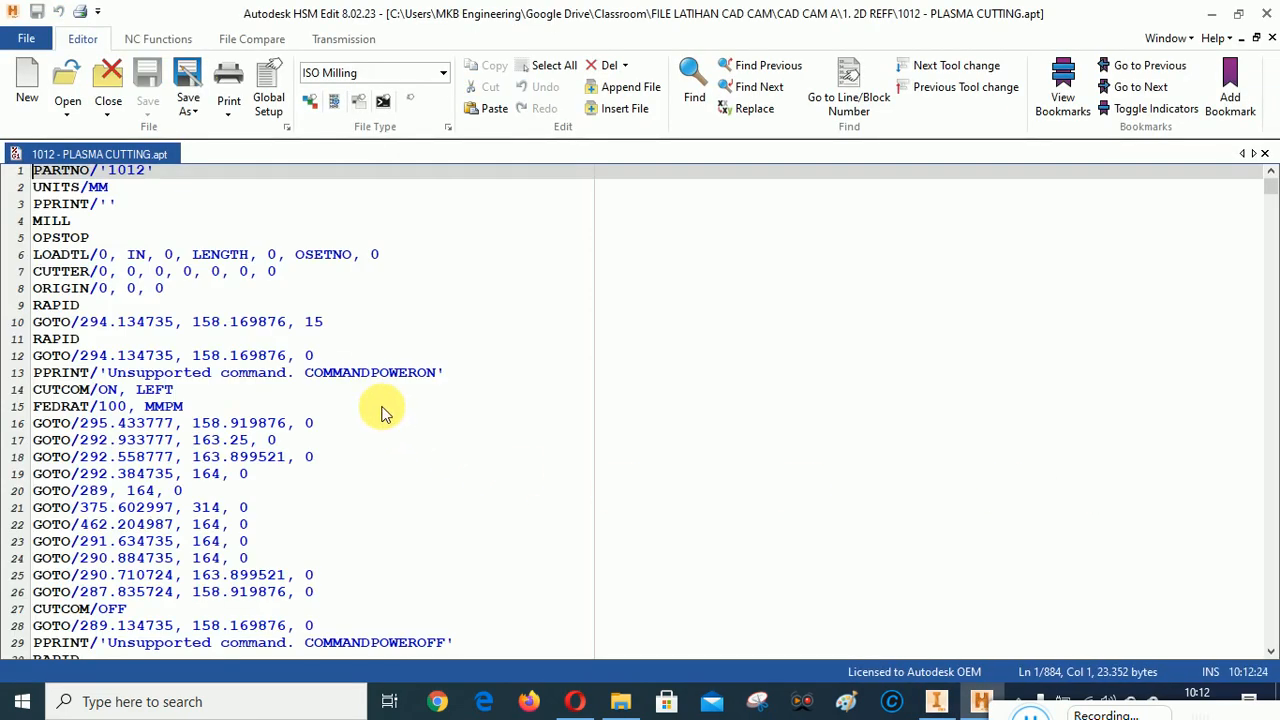
Examine the toolpath commands throughout the posted 1012 - PLASMA CUTTING.apt program in HSM Edit and close the editor
scroll(380, 409, down, 8)
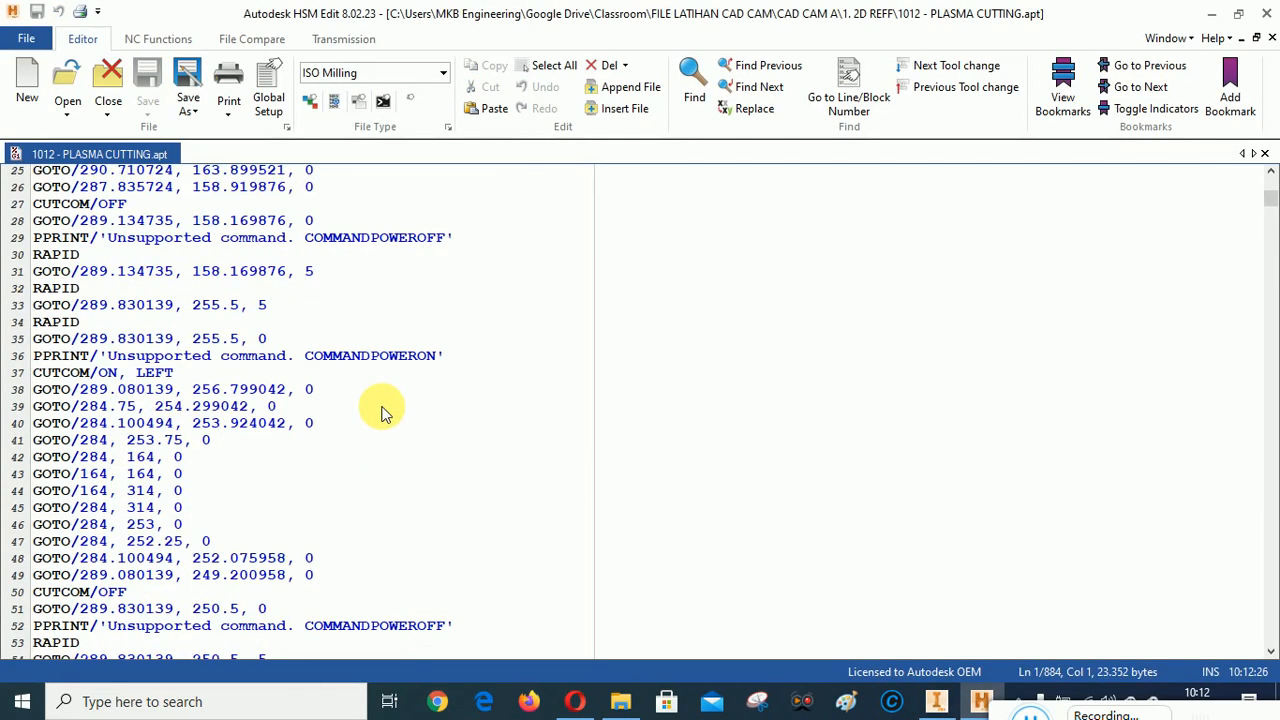
scroll(380, 409, up, 8)
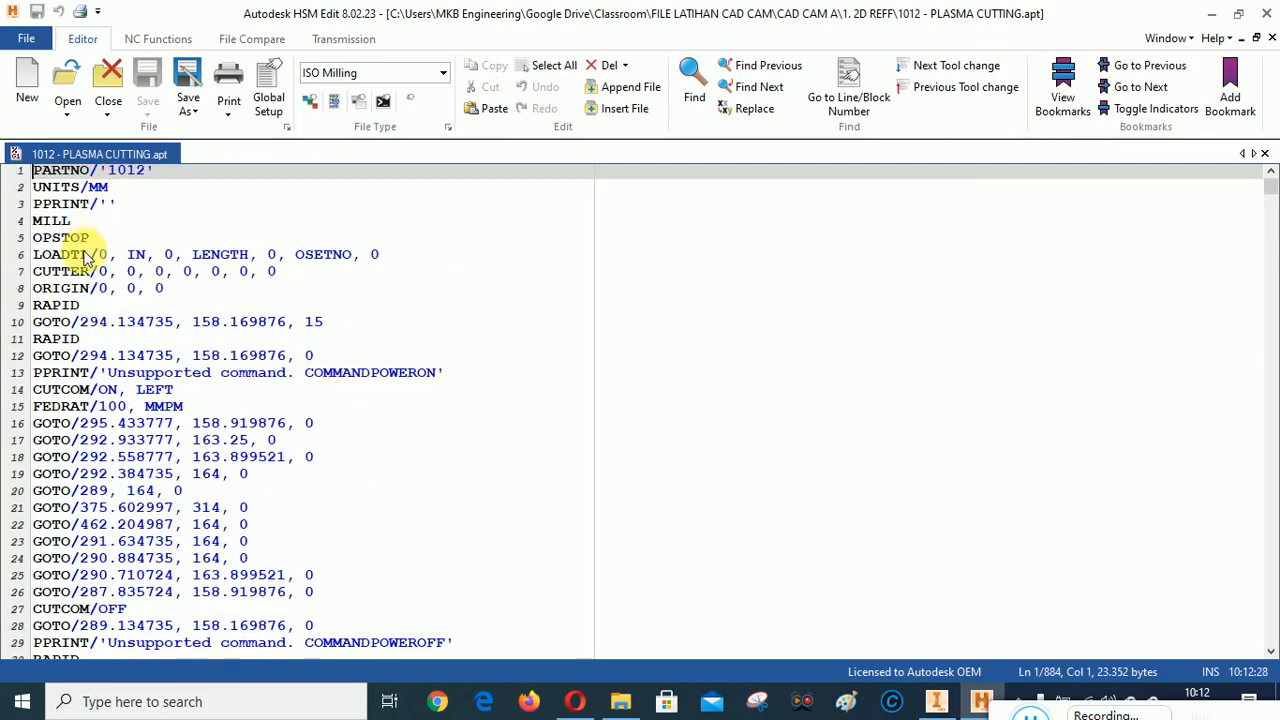
scroll(470, 428, down, 12)
scroll(474, 427, down, 12)
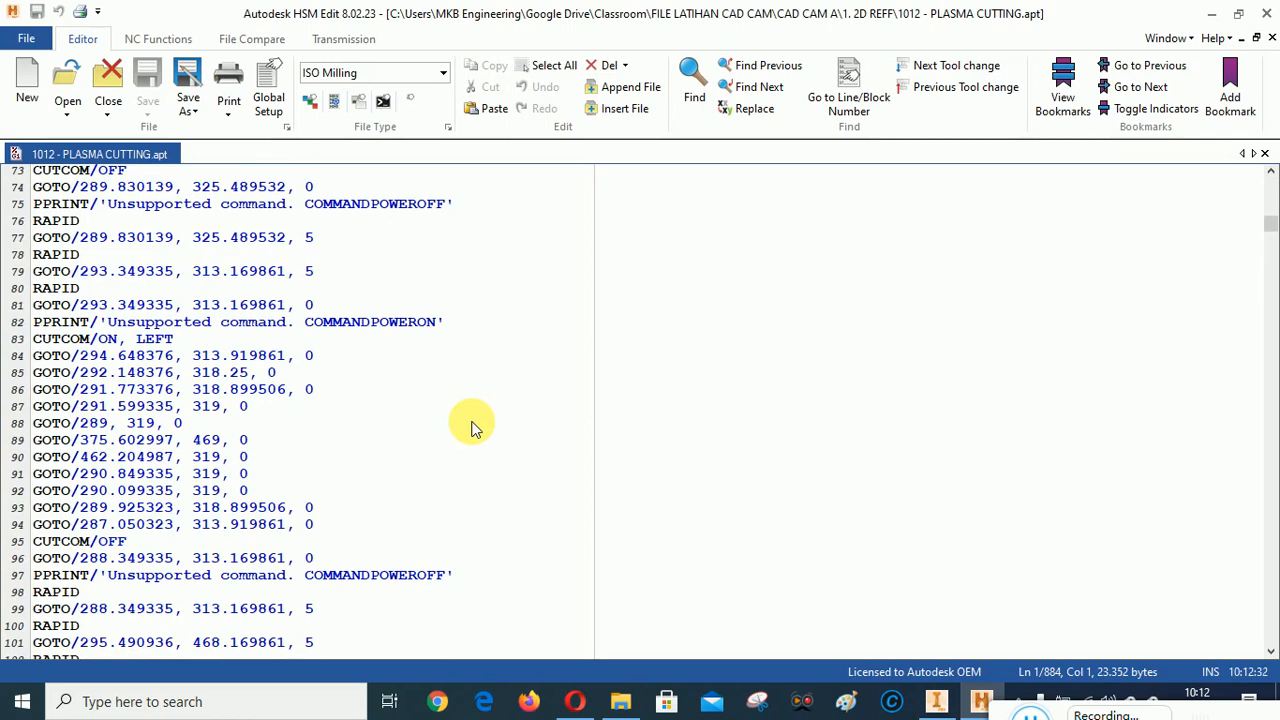
scroll(474, 427, down, 5)
scroll(474, 427, up, 20)
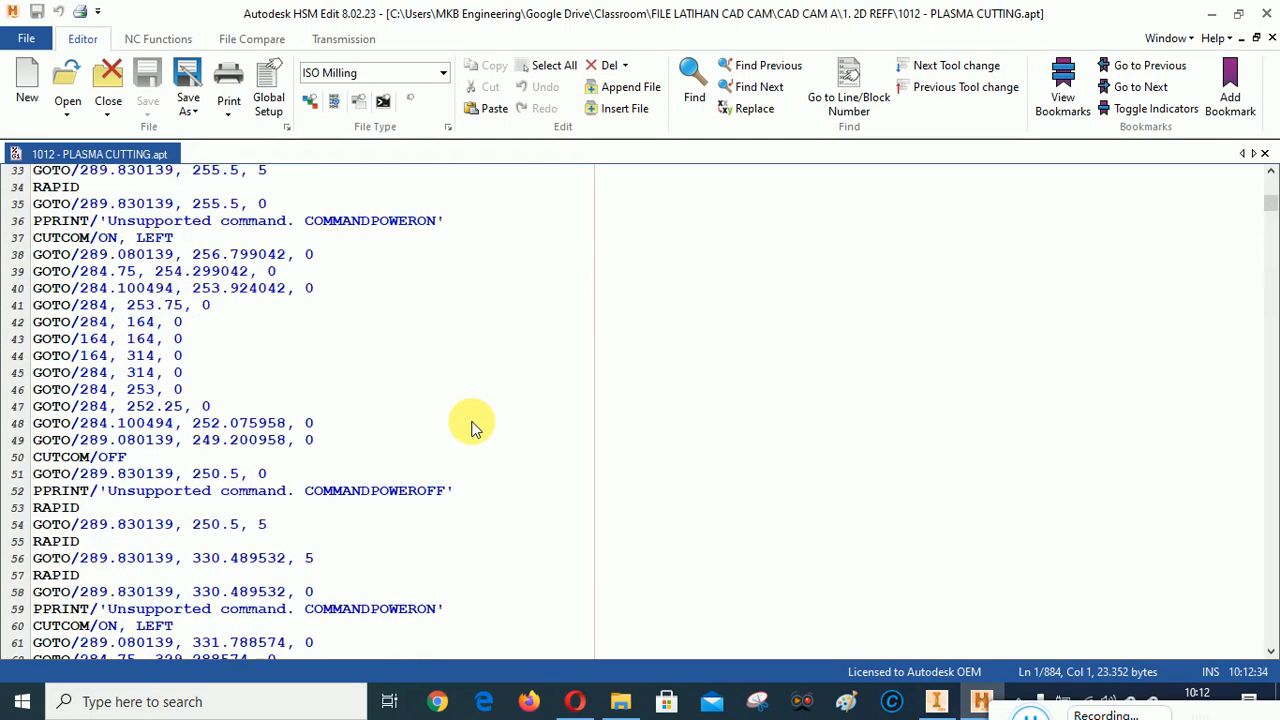
scroll(474, 427, up, 3)
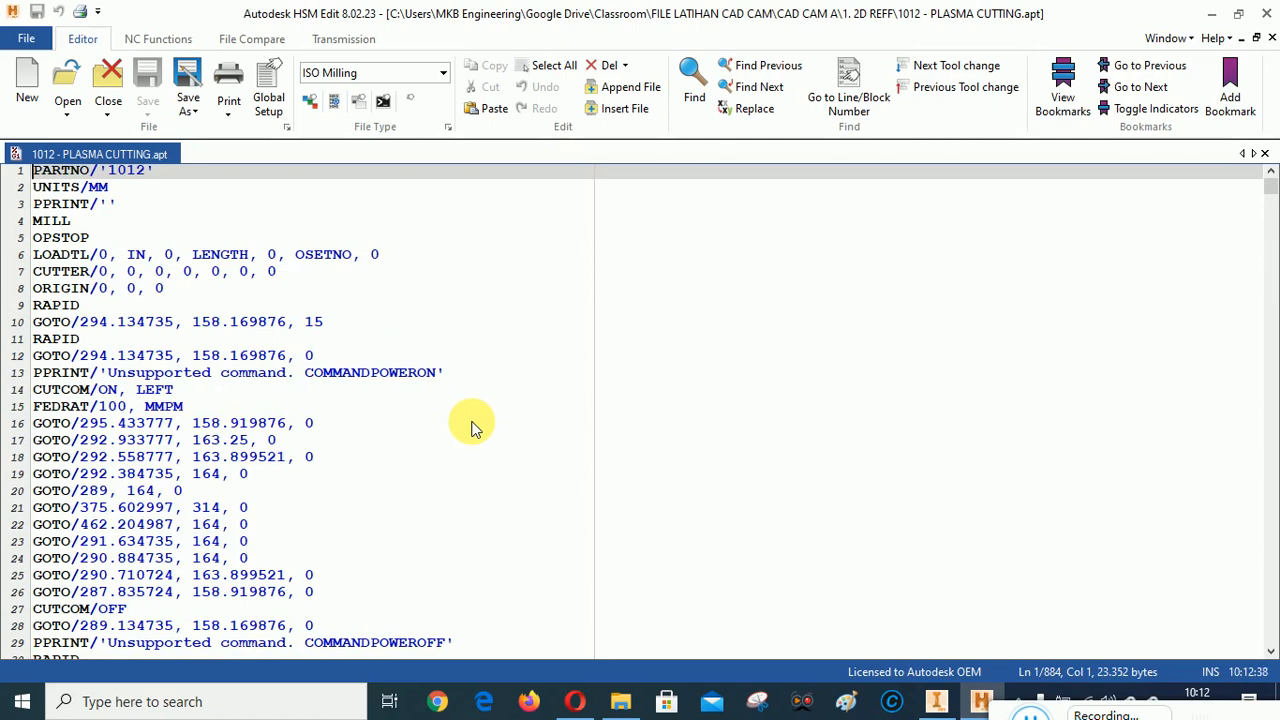
scroll(371, 419, down, 14)
scroll(366, 414, up, 14)
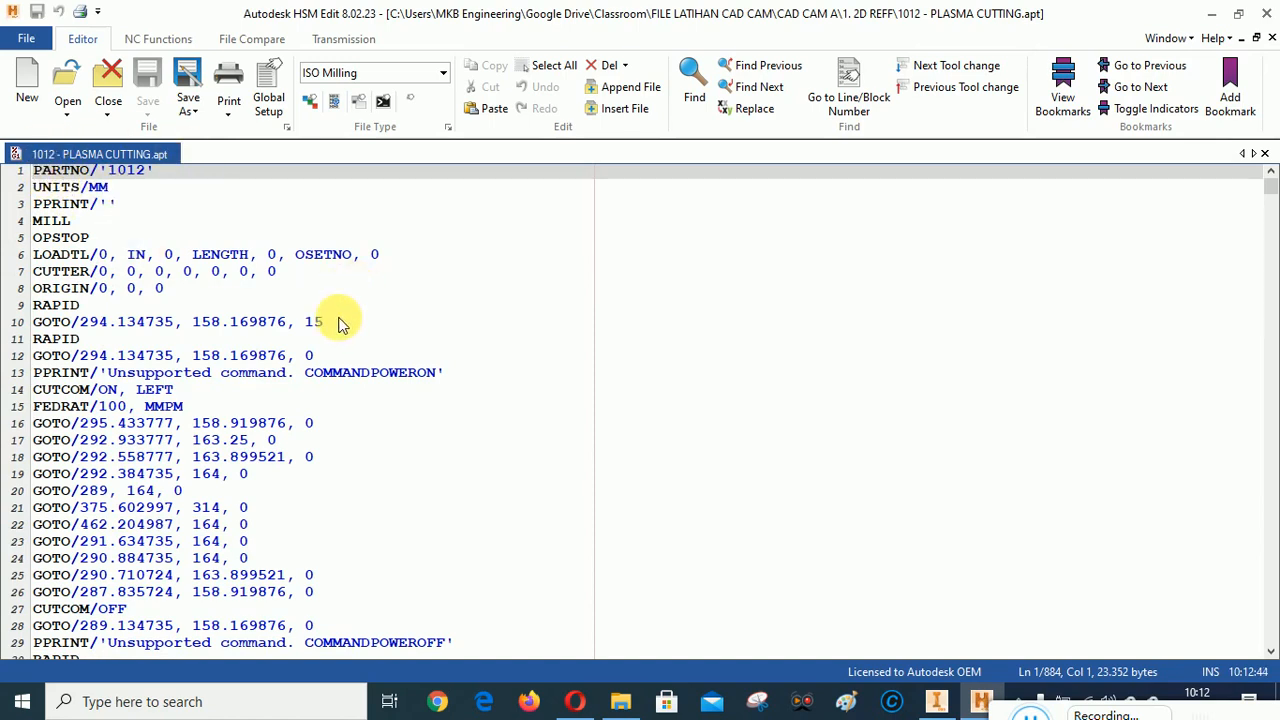
scroll(337, 320, down, 10)
scroll(340, 322, up, 10)
scroll(390, 338, down, 20)
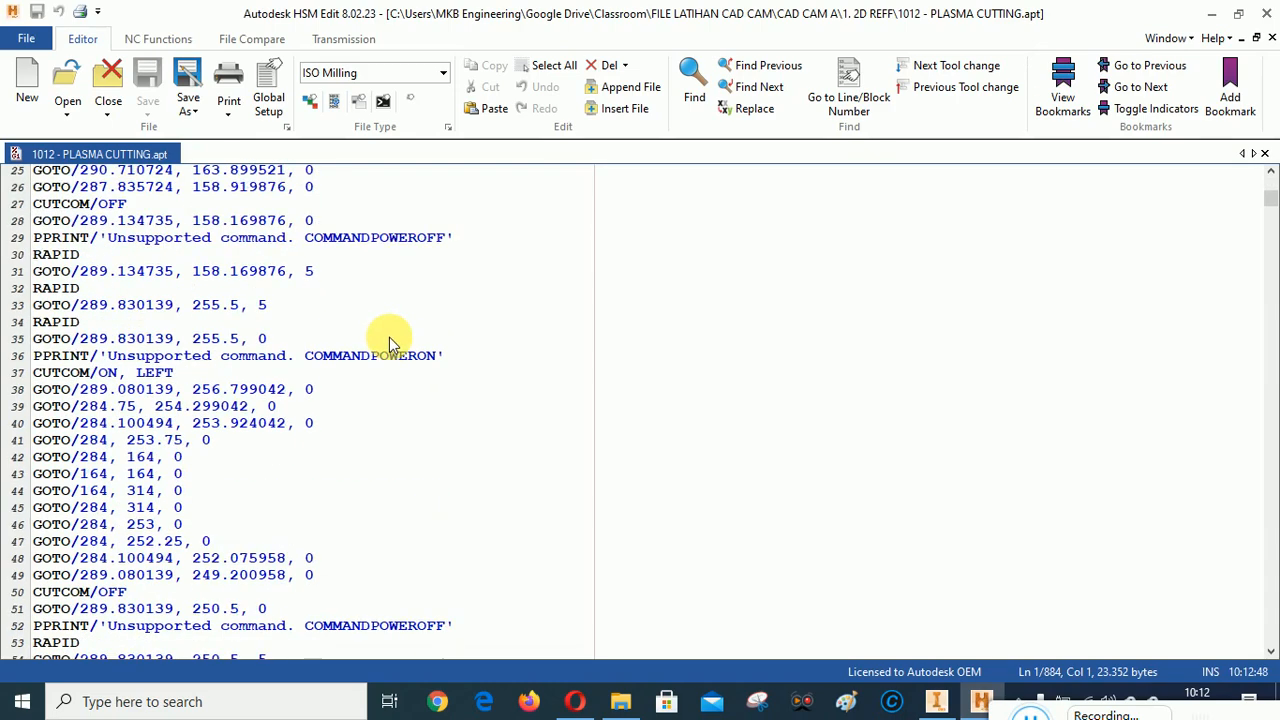
scroll(390, 343, down, 13)
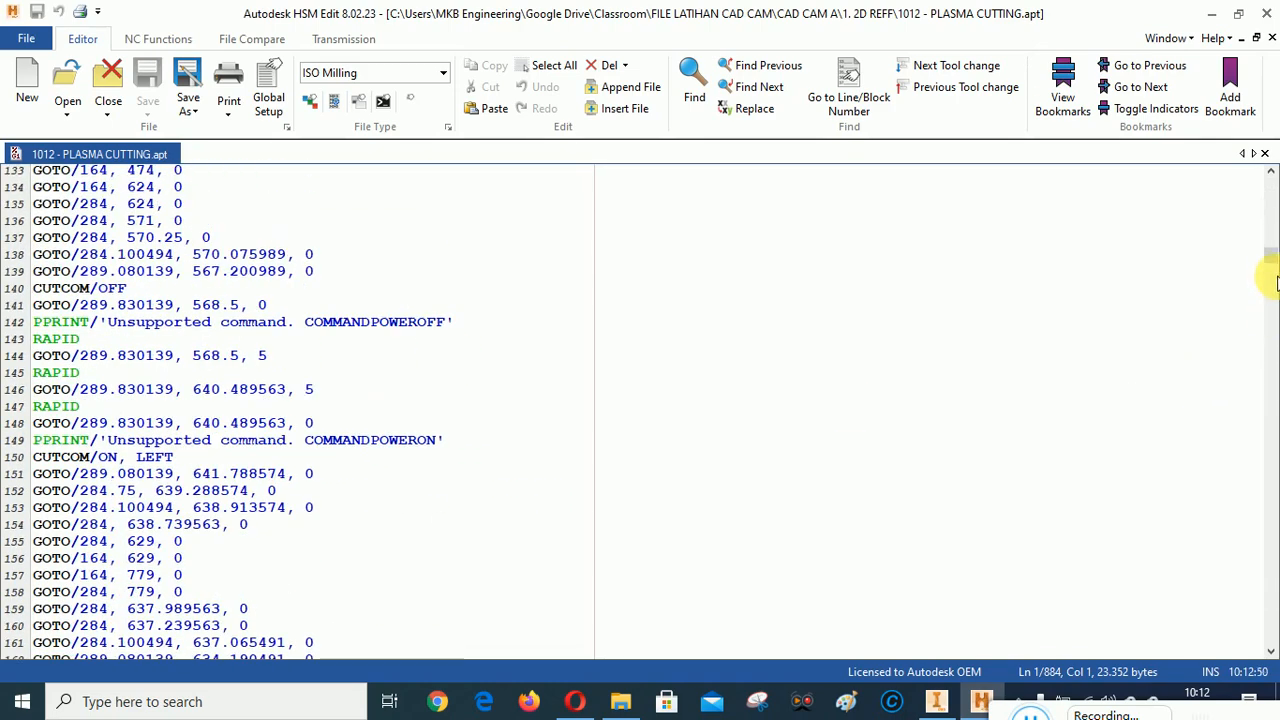
drag(1268, 254, 1270, 370)
drag(1277, 316, 1275, 176)
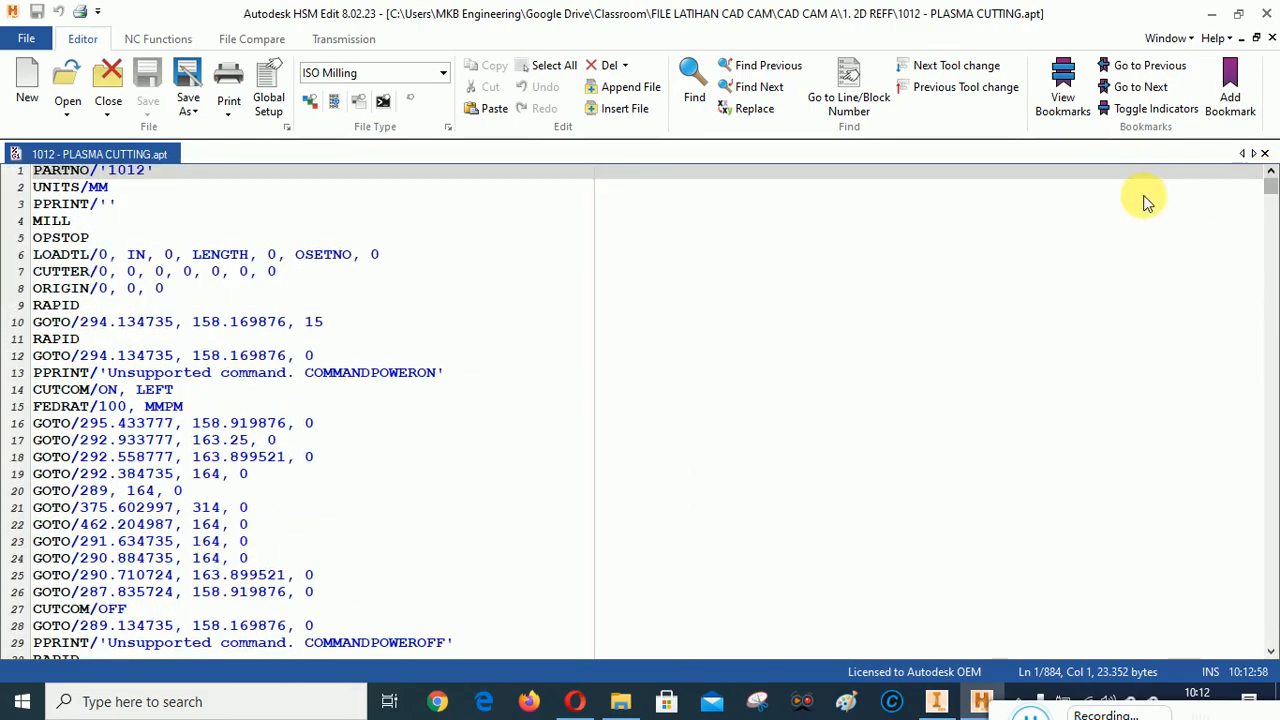
click(1271, 13)
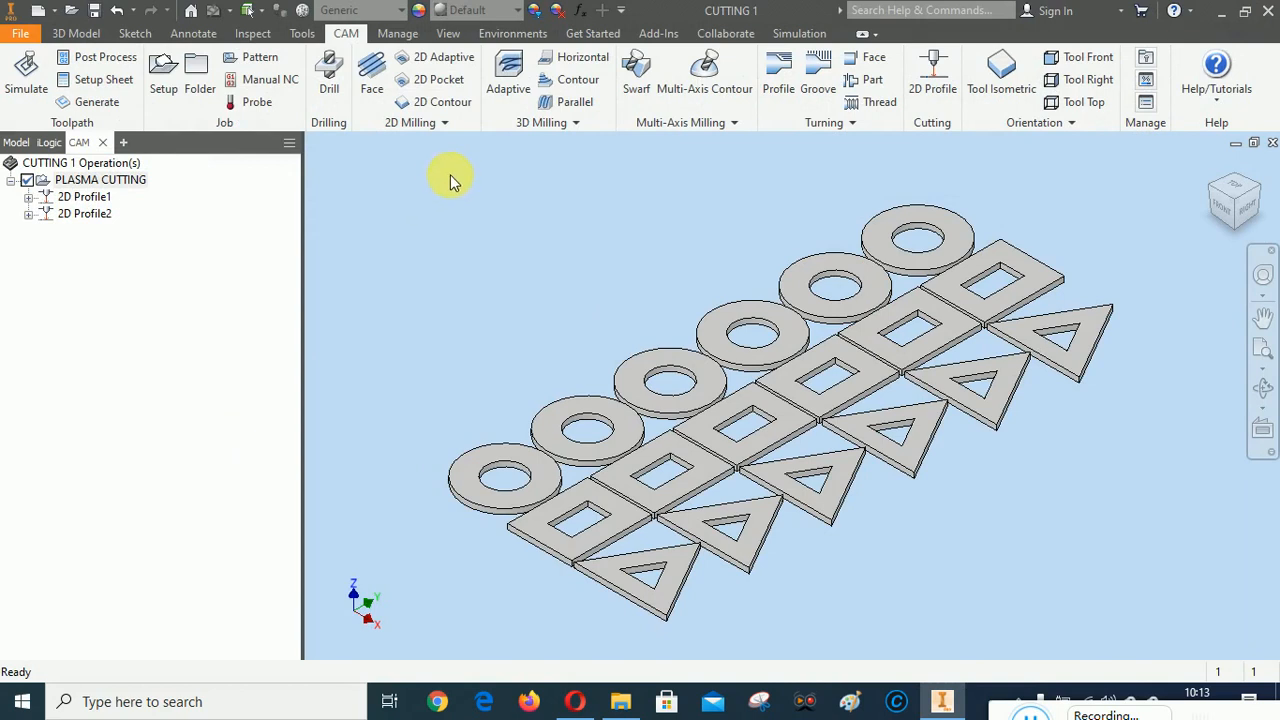
In File Explorer, create a folder named "CAD CAM-A-P12-NAMA MAHASISWA-NIM" in 1. 2D REFF and widen the Name column to fit
click(623, 703)
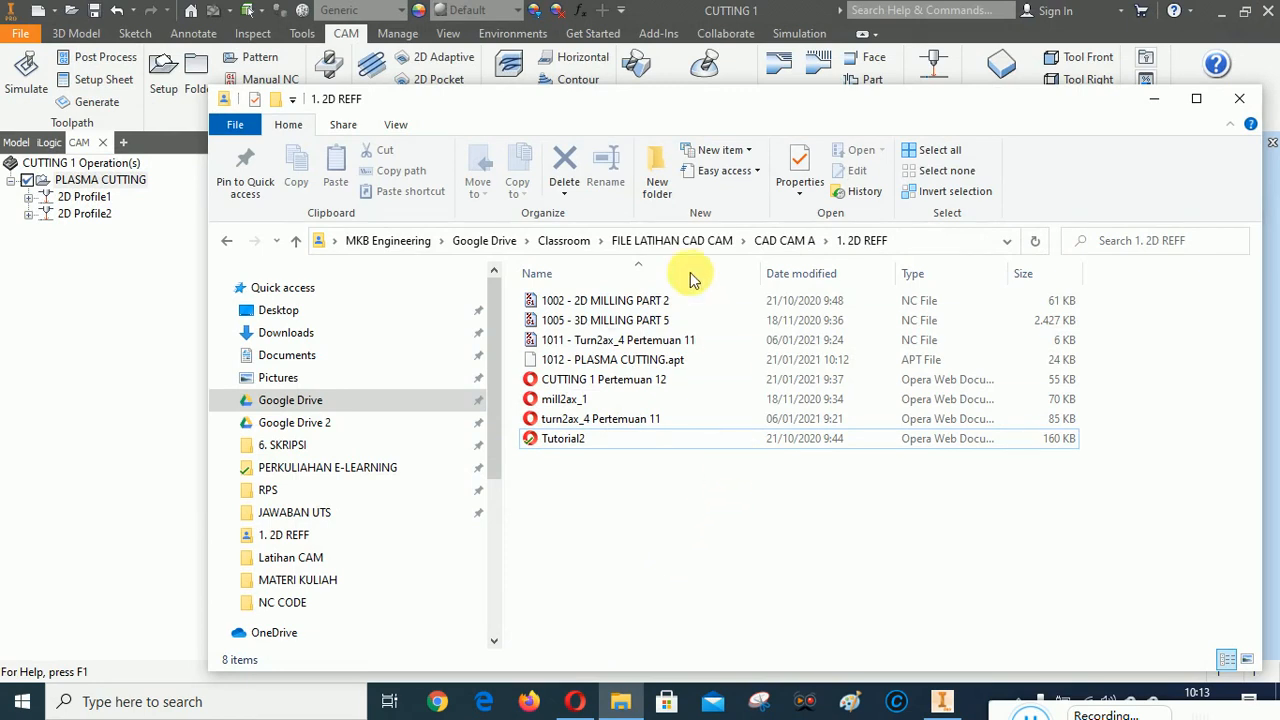
click(658, 177)
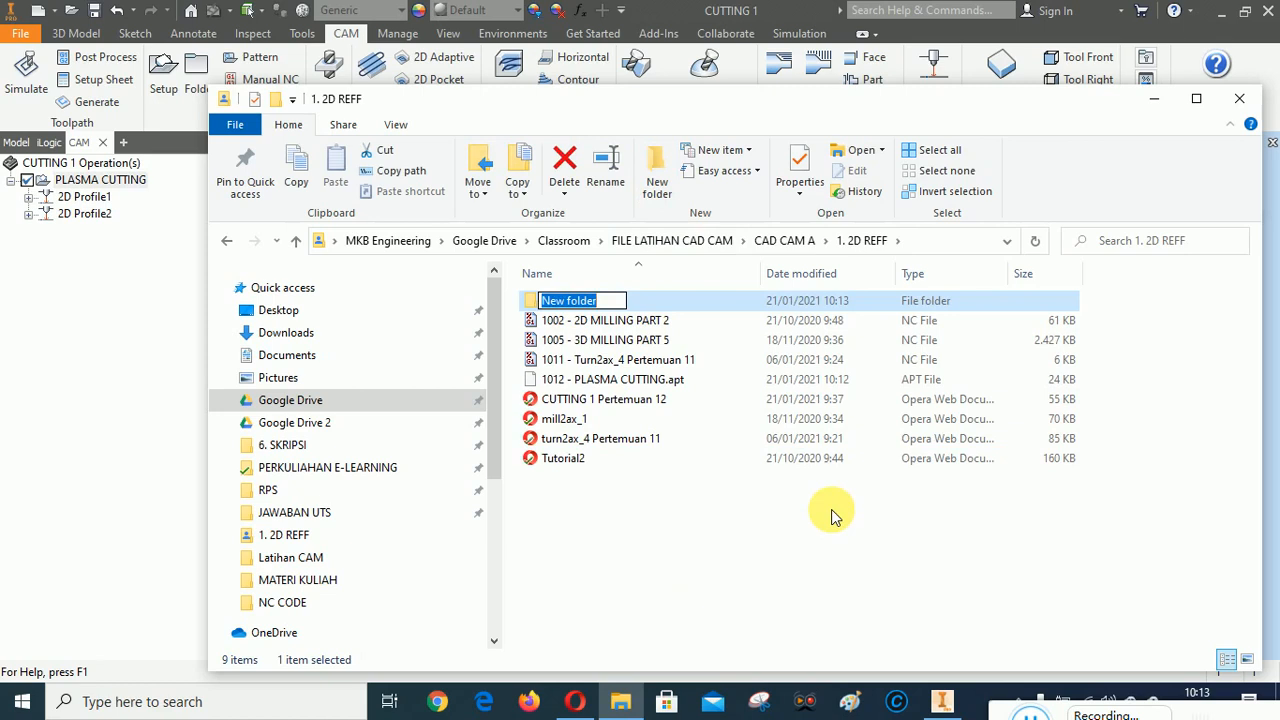
text(CAD)
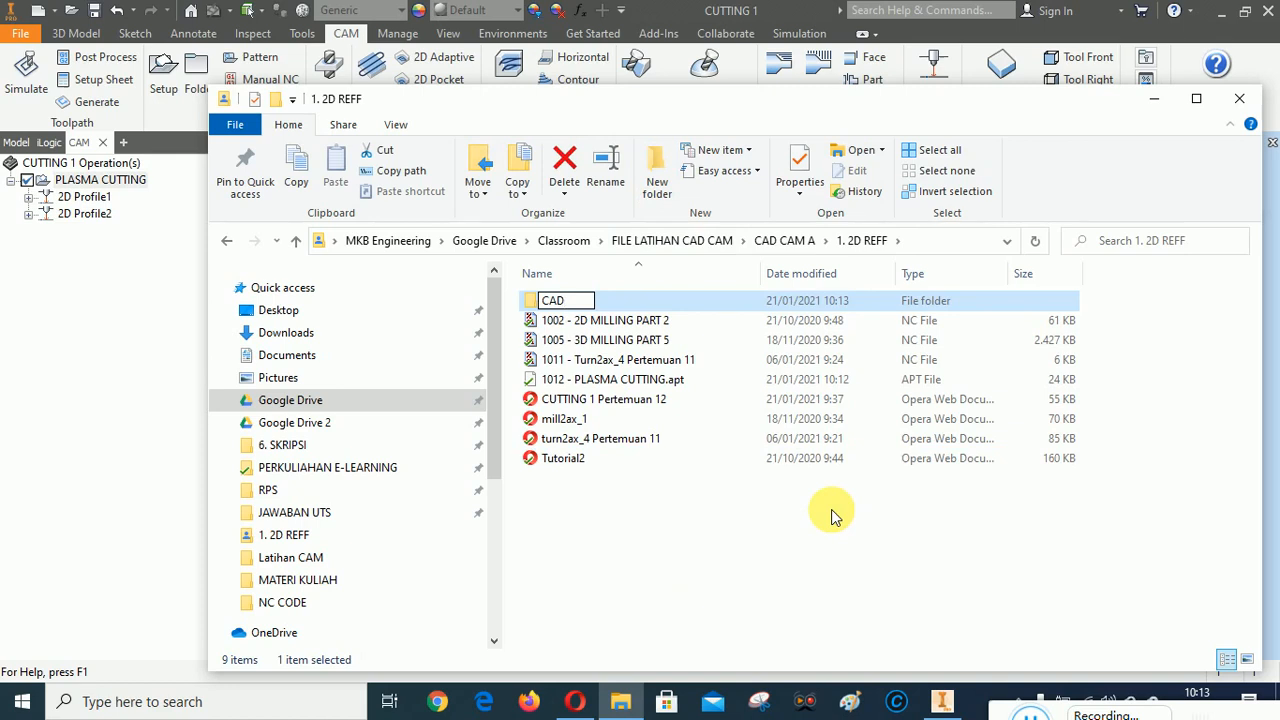
text( CAM-)
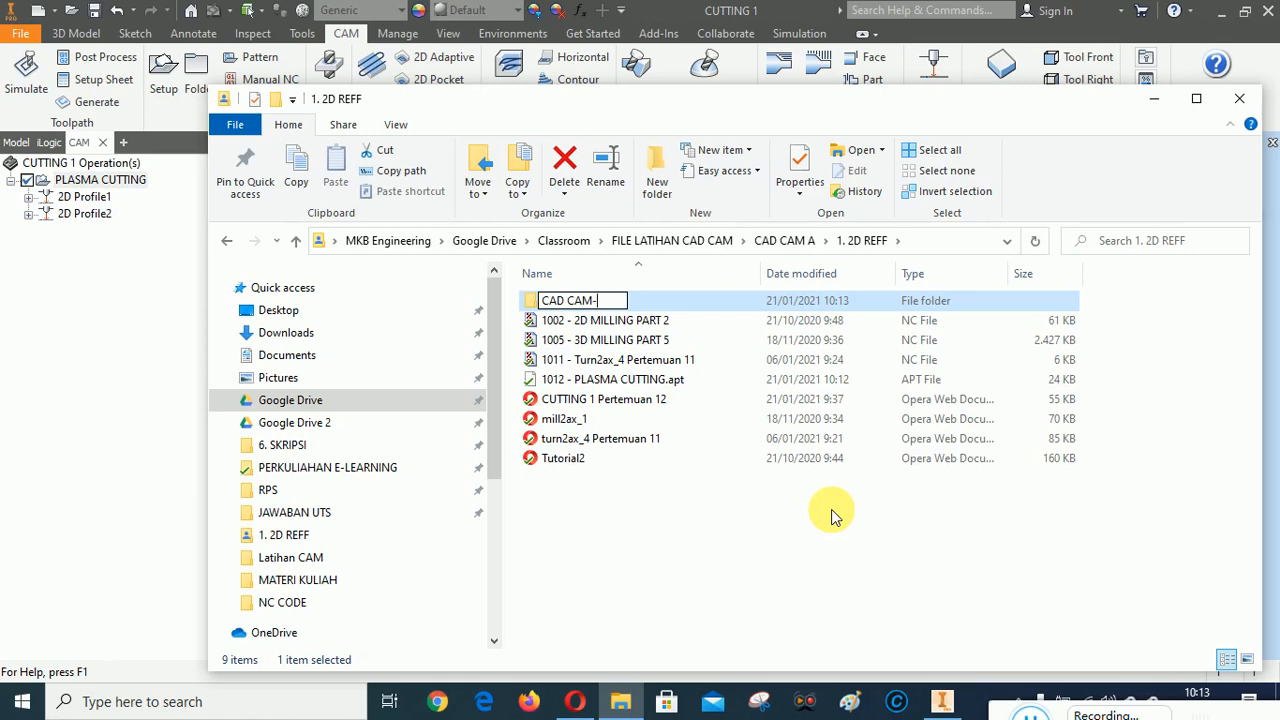
text(A-P12-)
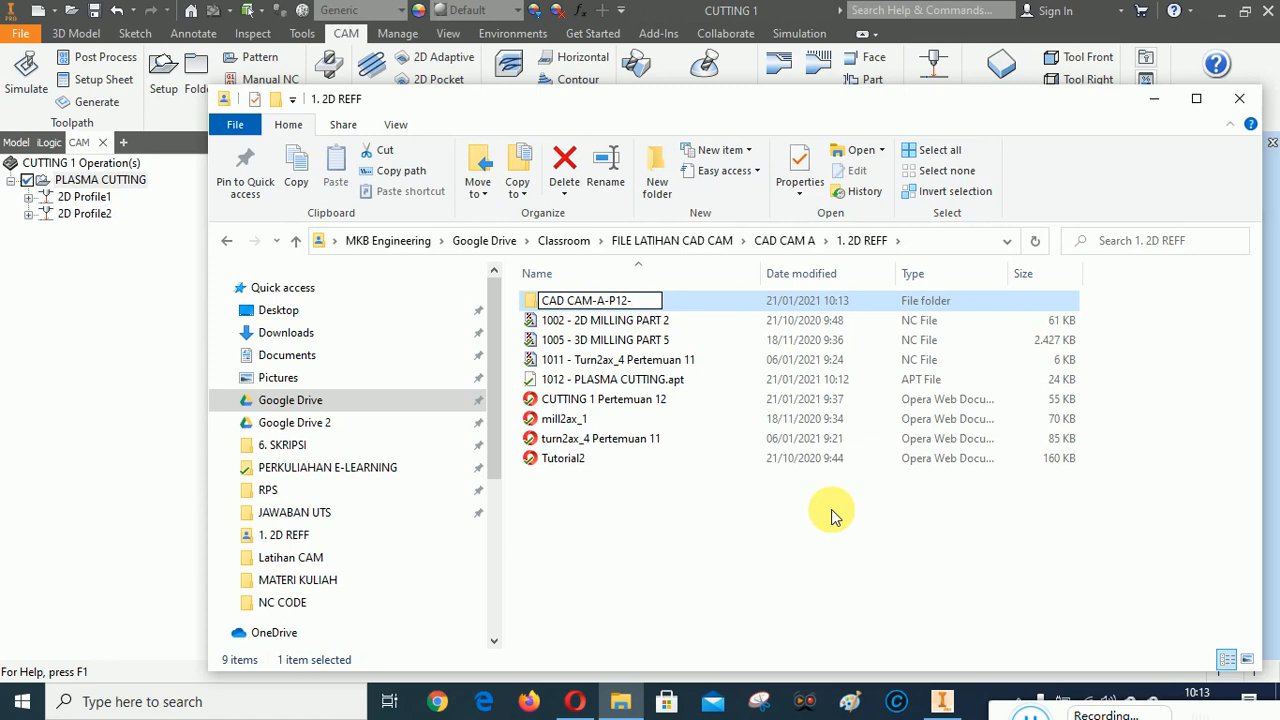
text(NAMA )
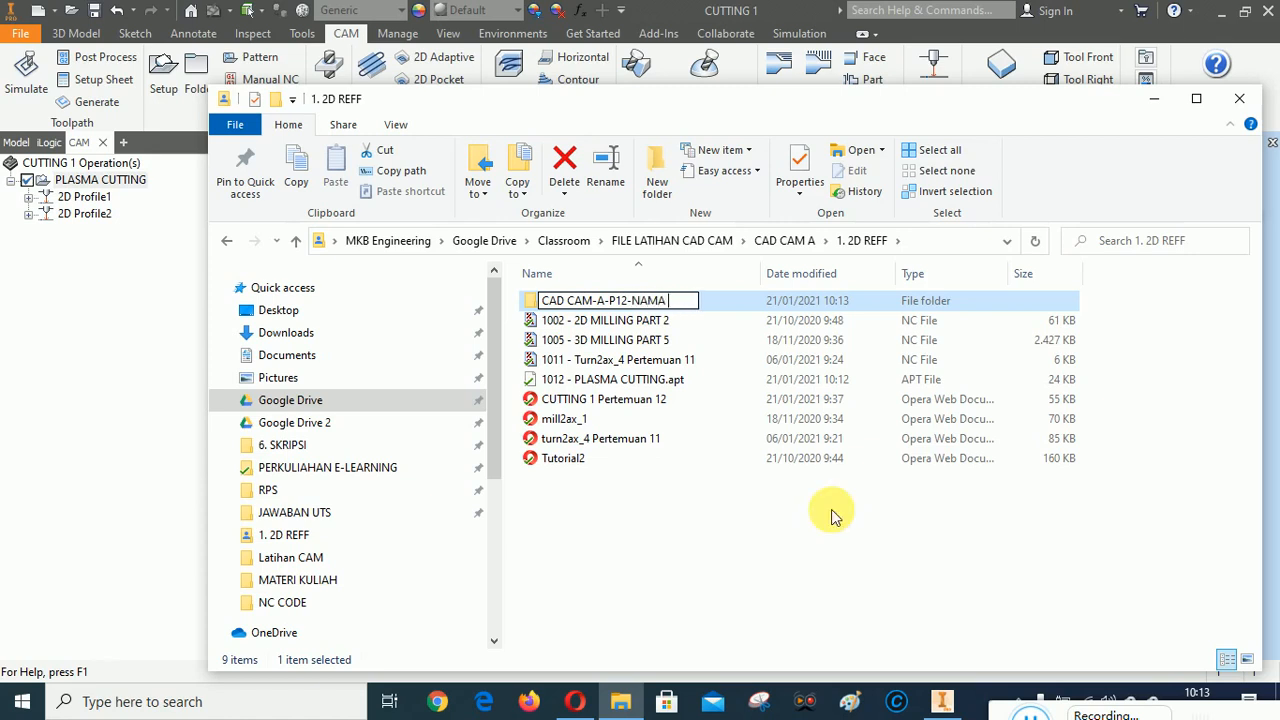
text(MAHASISW)
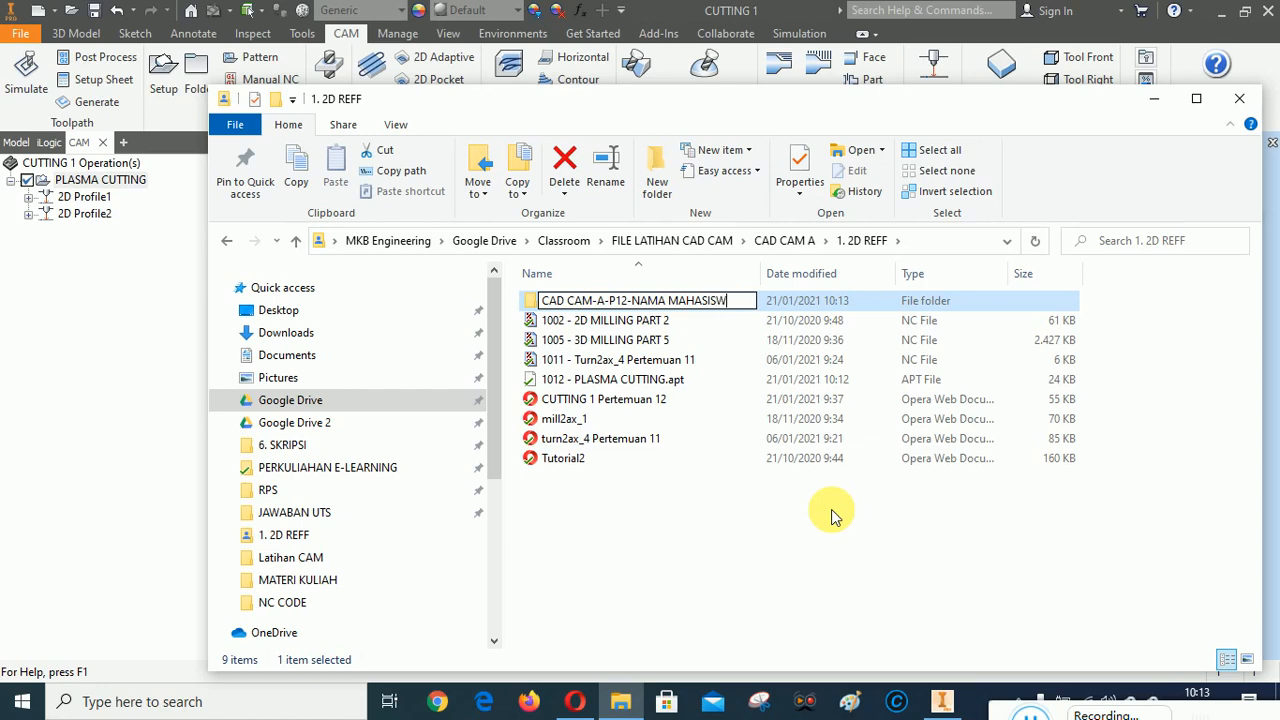
text(A-NIM)
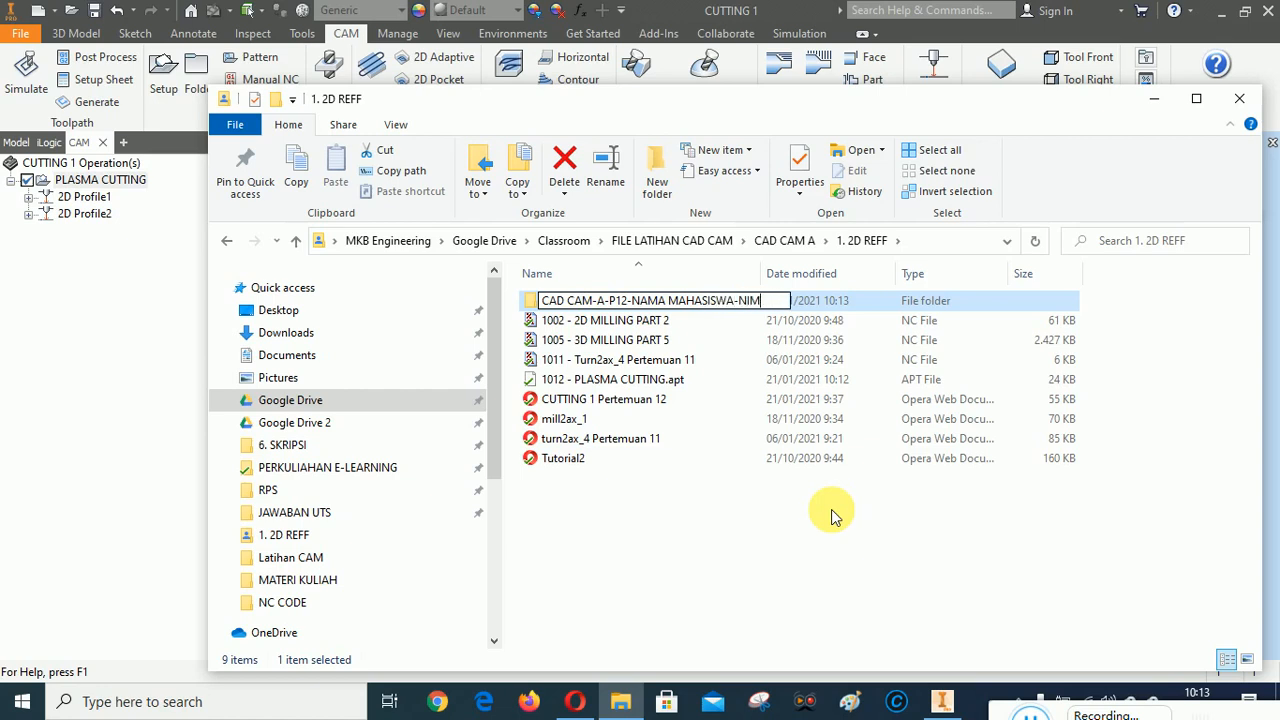
key(Return)
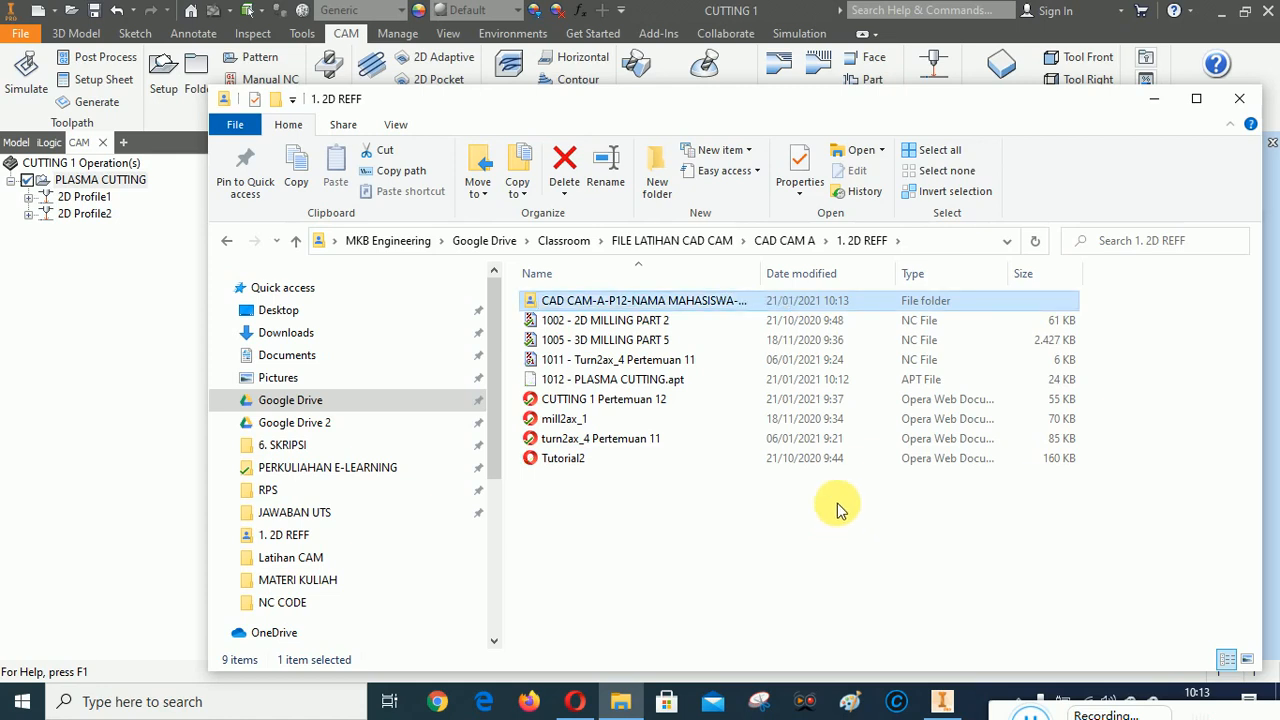
double_click(768, 282)
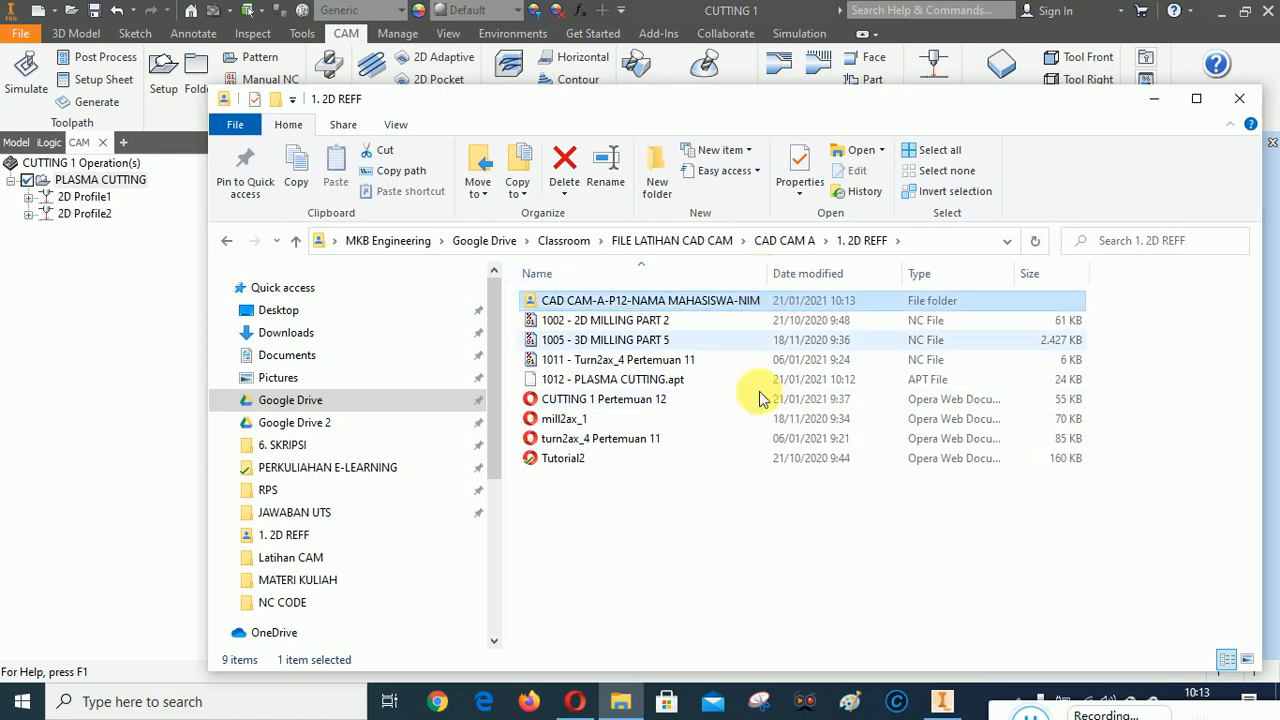
click(700, 535)
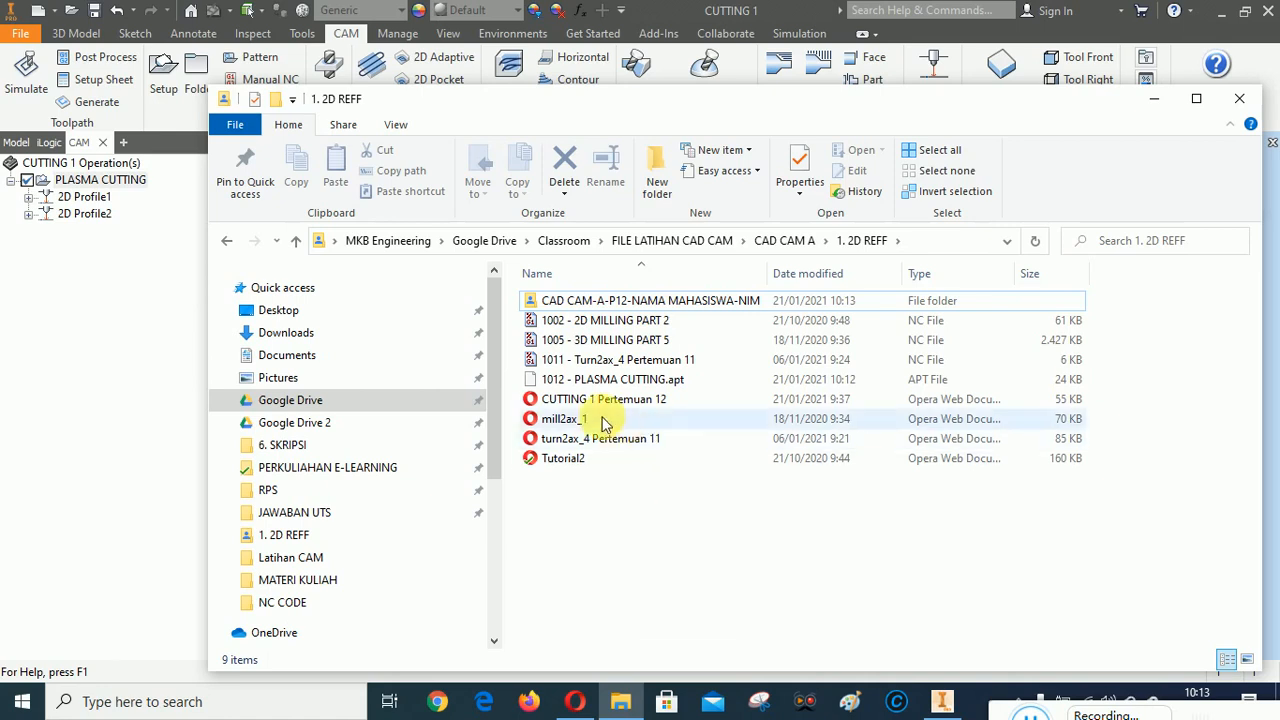
Copy 1012 - PLASMA CUTTING.apt and CUTTING 1 Pertemuan 12 into the CAD CAM-A-P12-NAMA MAHASISWA-NIM folder
click(570, 400)
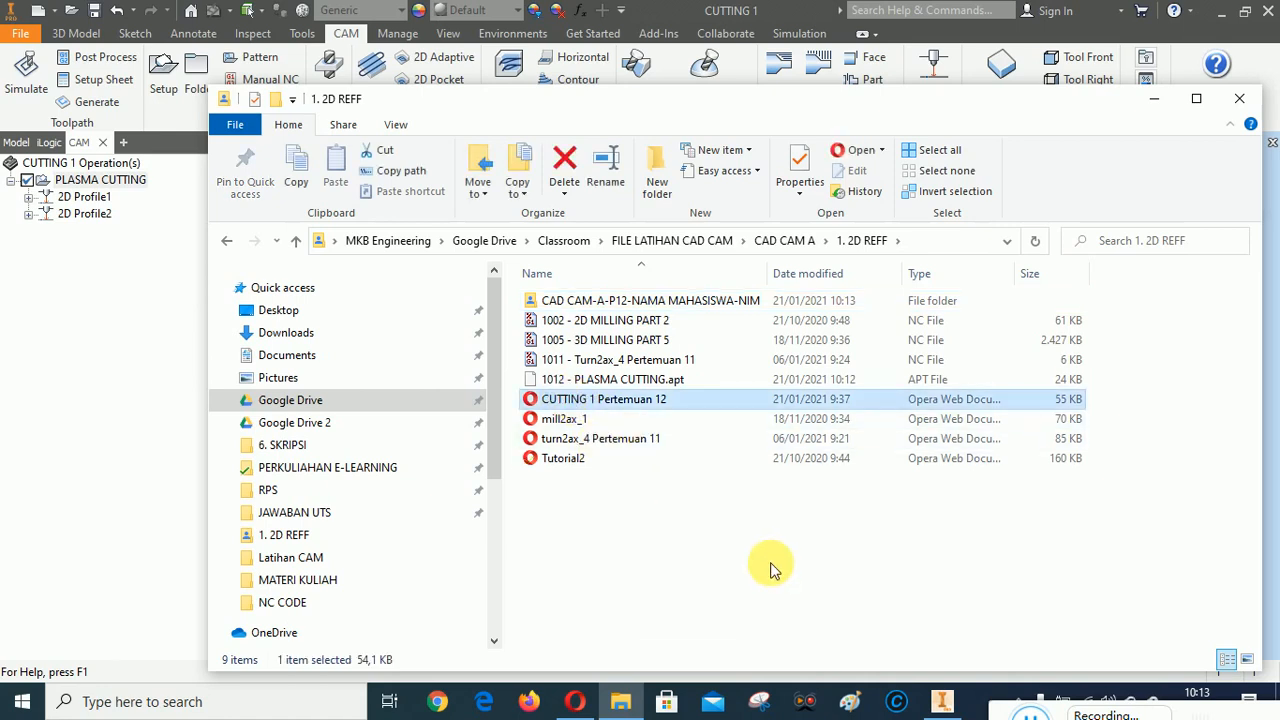
ctrl+click(607, 386)
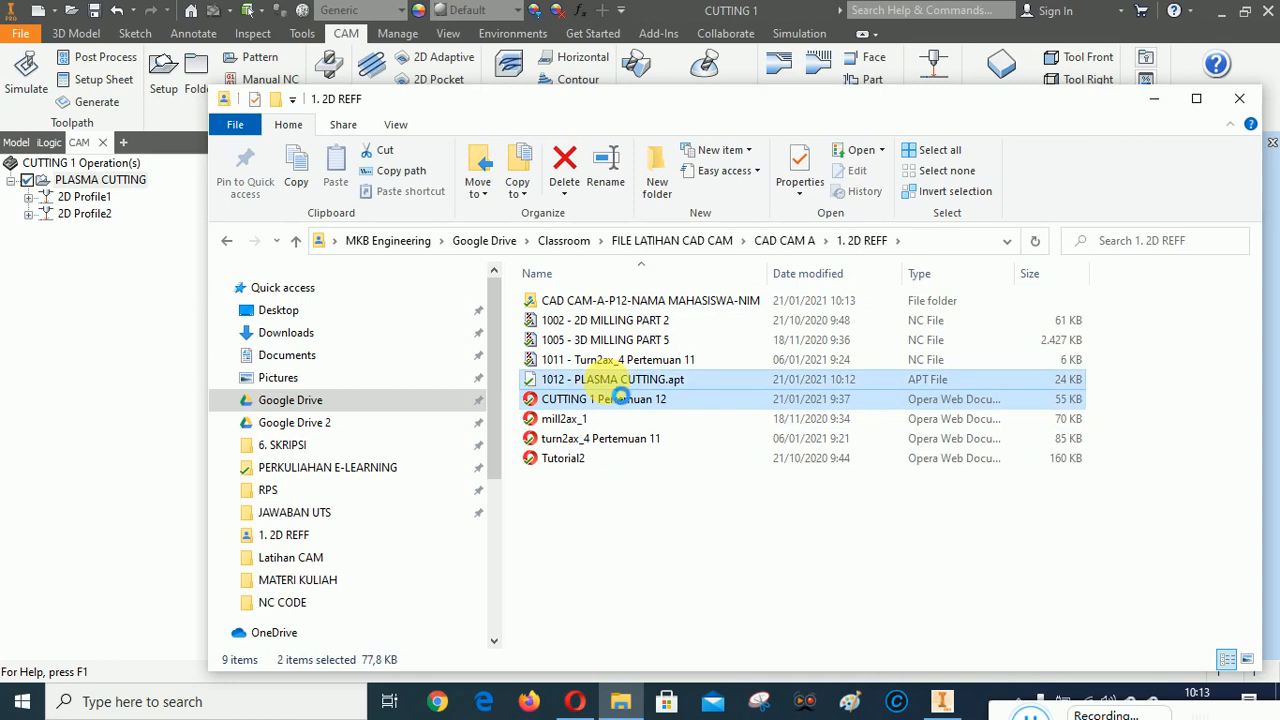
right_click(620, 397)
click(651, 650)
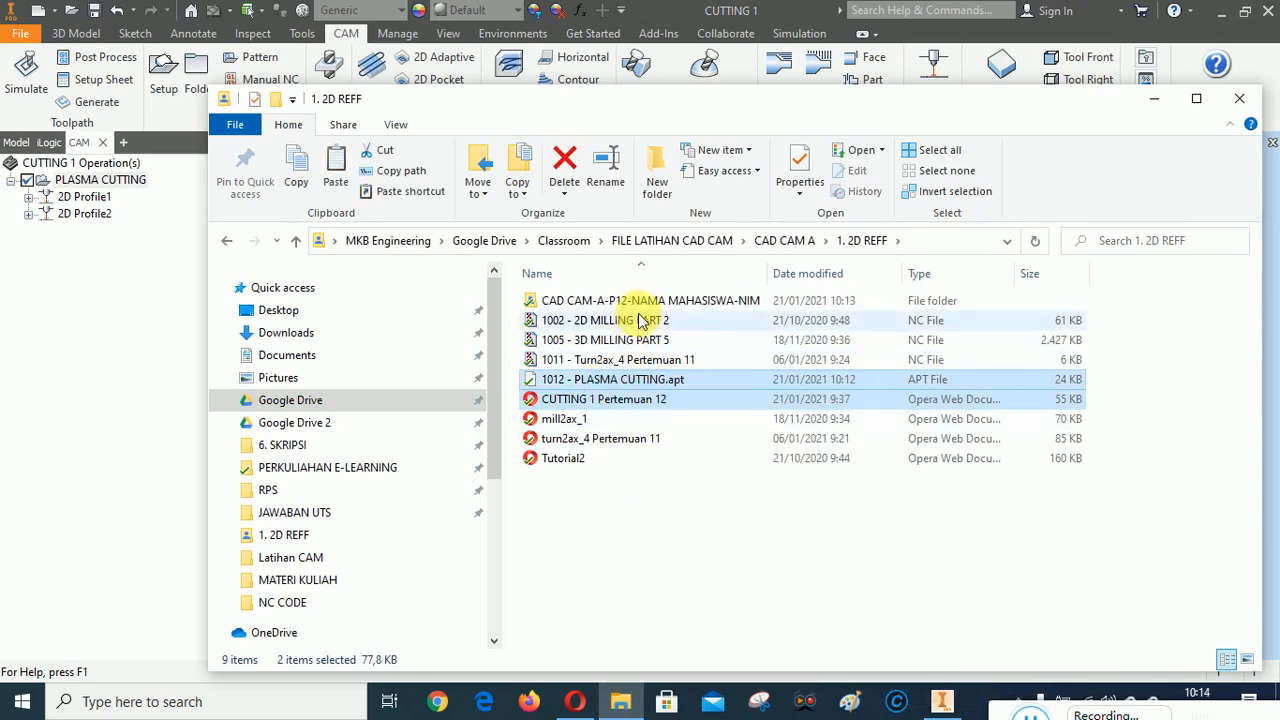
double_click(643, 300)
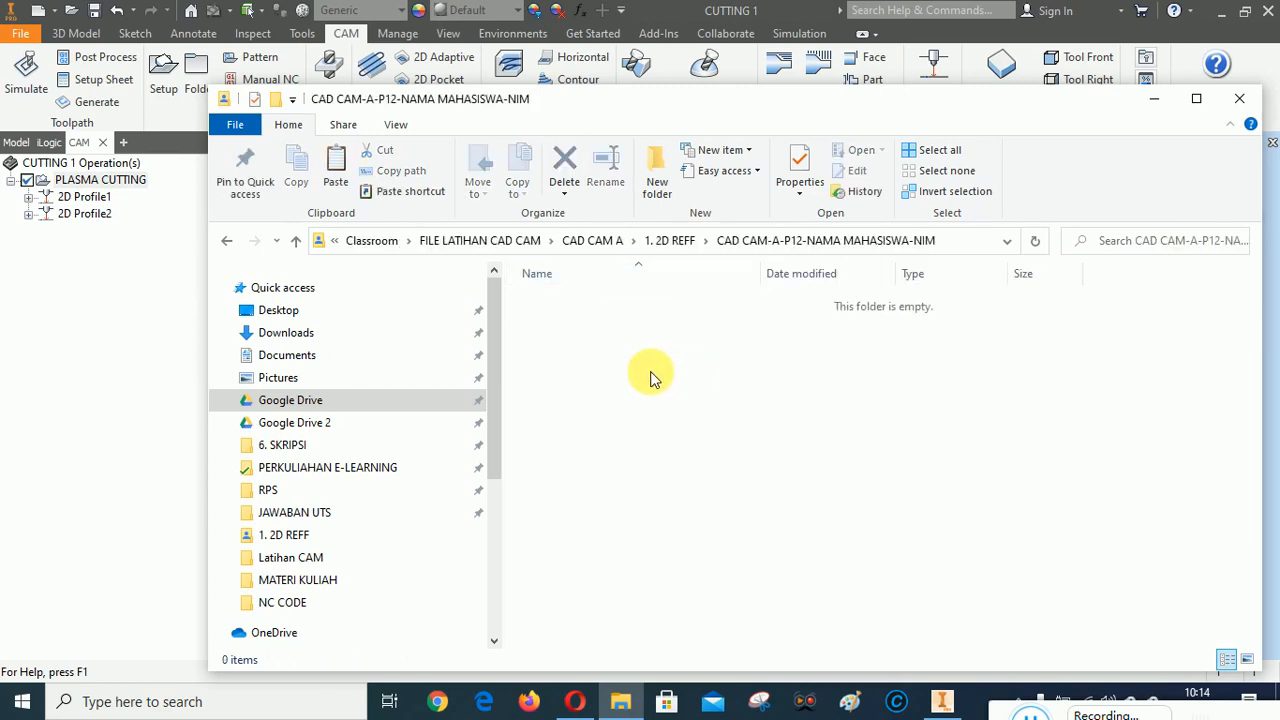
right_click(650, 377)
click(707, 233)
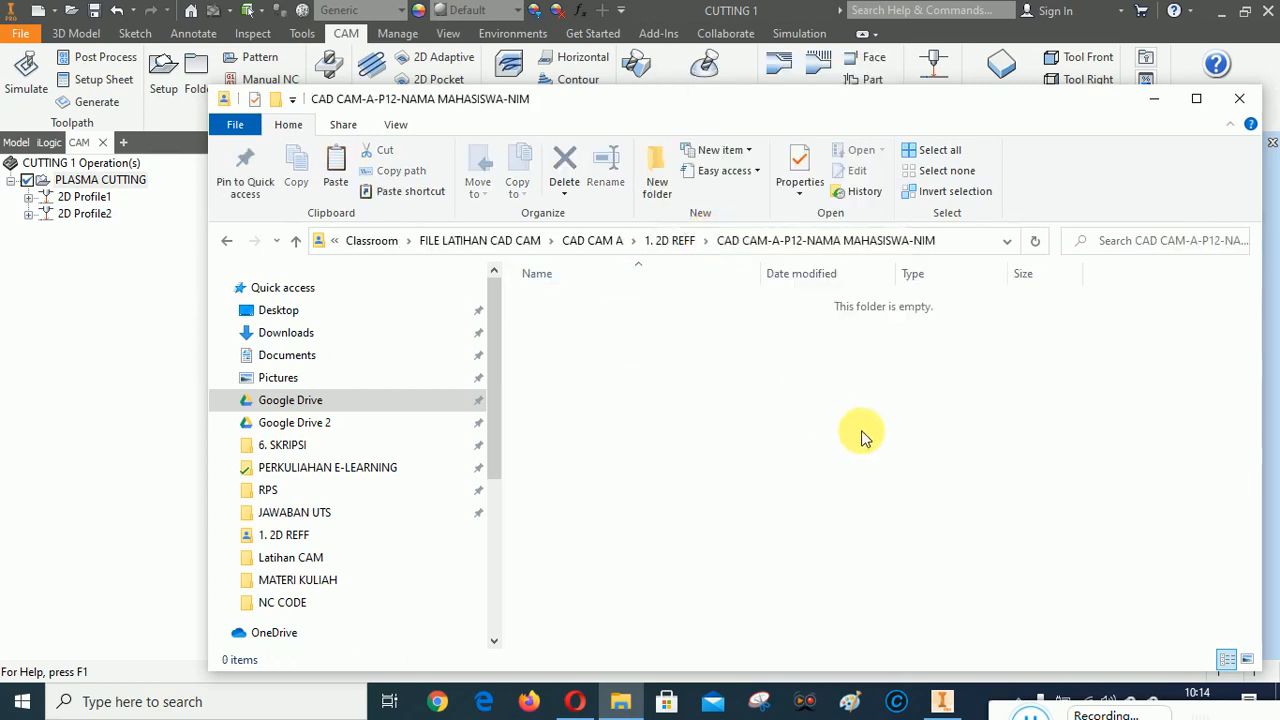
click(823, 471)
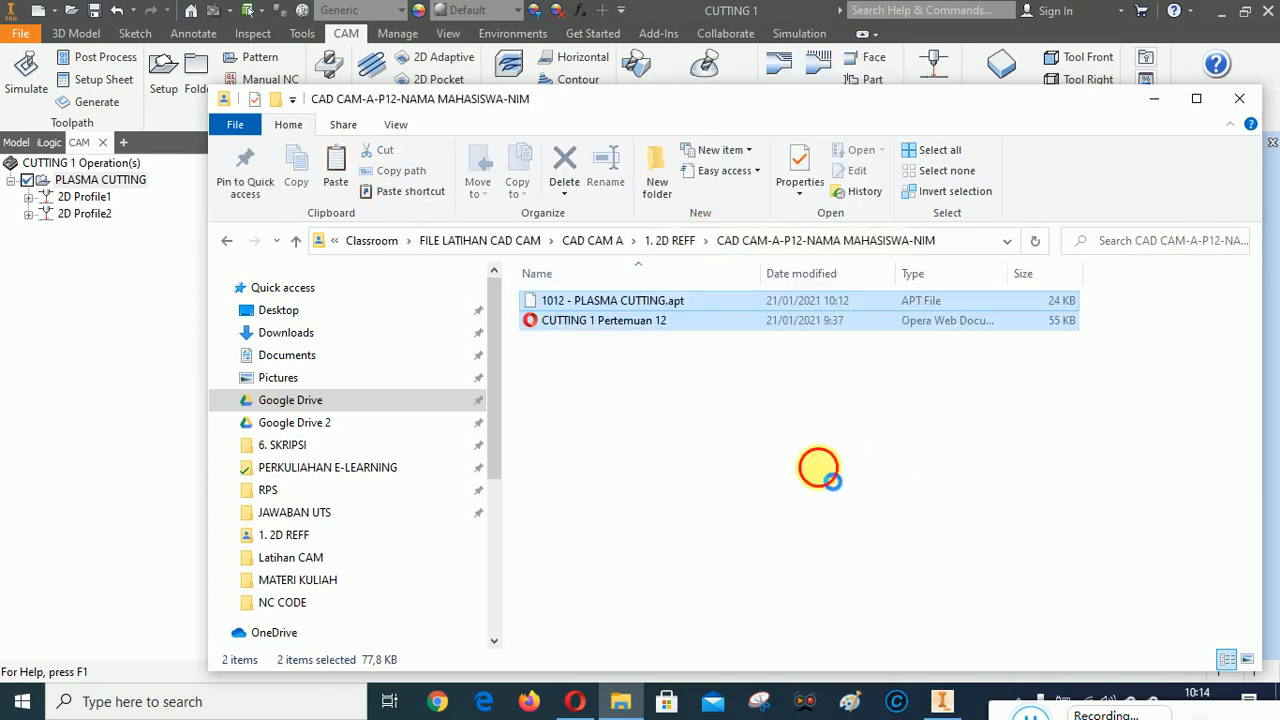
Locate the CUTTING 1 part file in CAD CAM A's 2. KOMPONEN folder, and switch to Inventor to save the open part
click(300, 243)
click(298, 243)
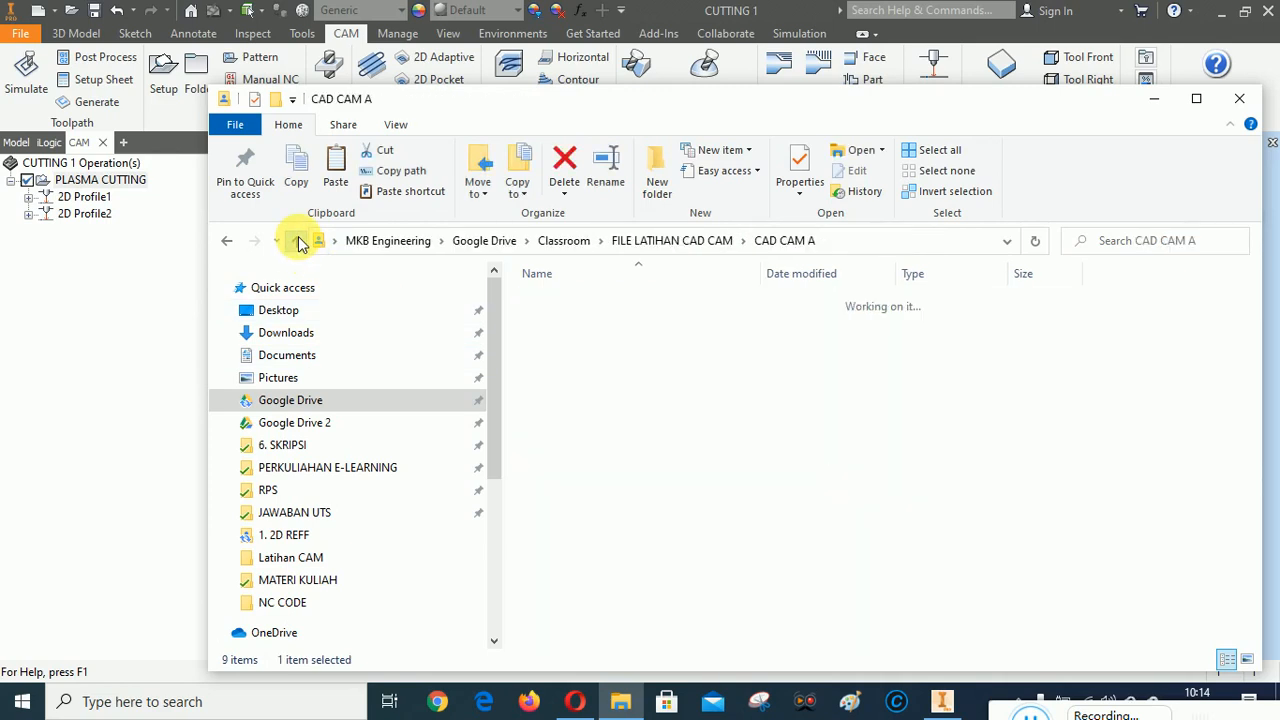
double_click(578, 318)
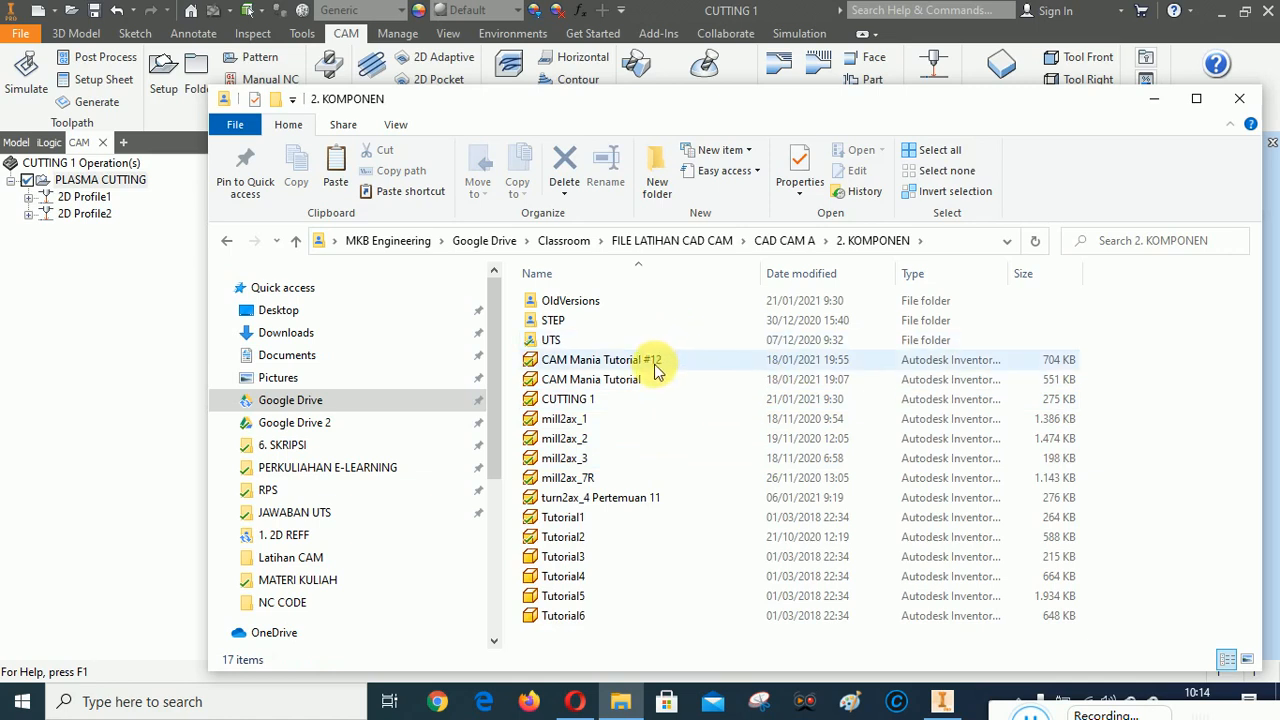
click(584, 404)
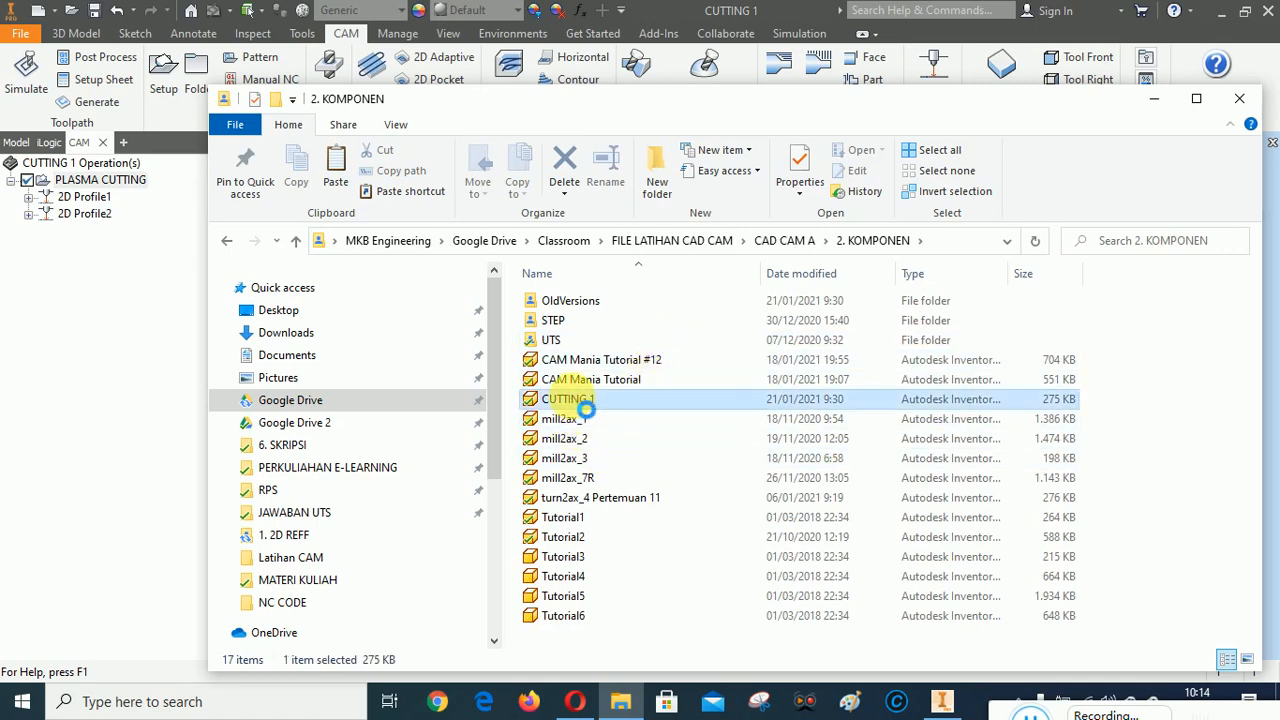
click(941, 701)
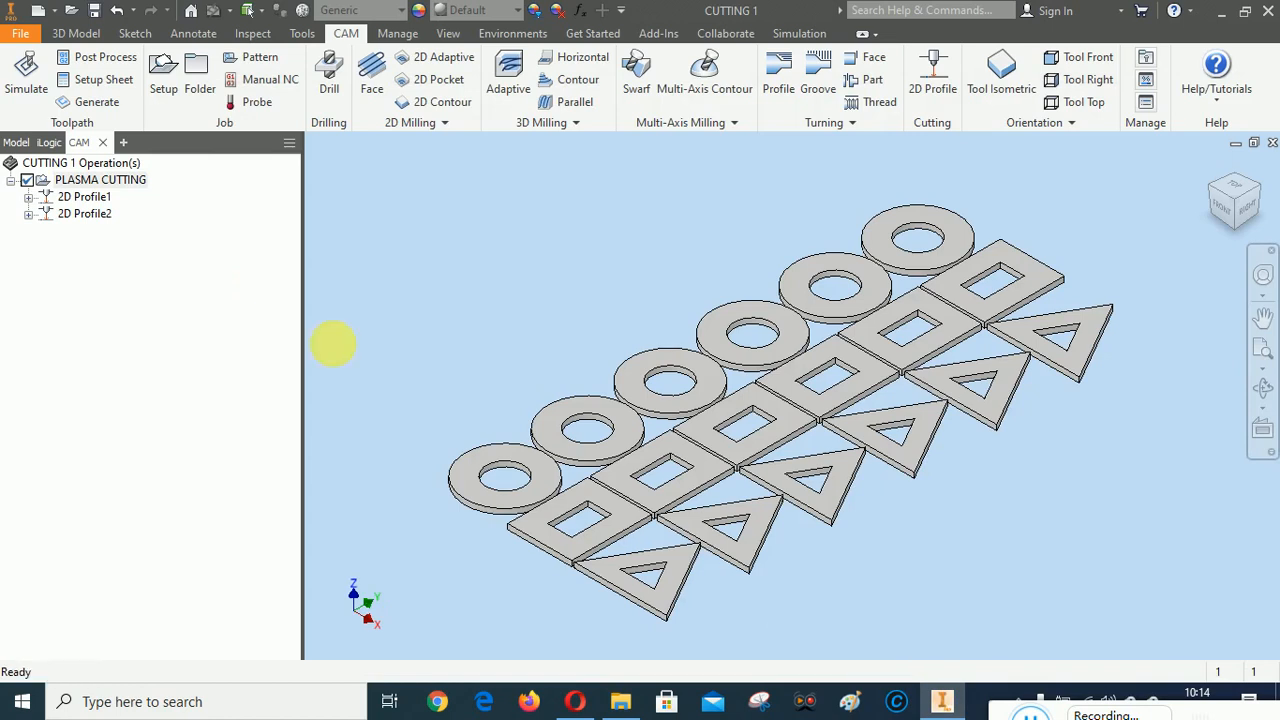
click(94, 10)
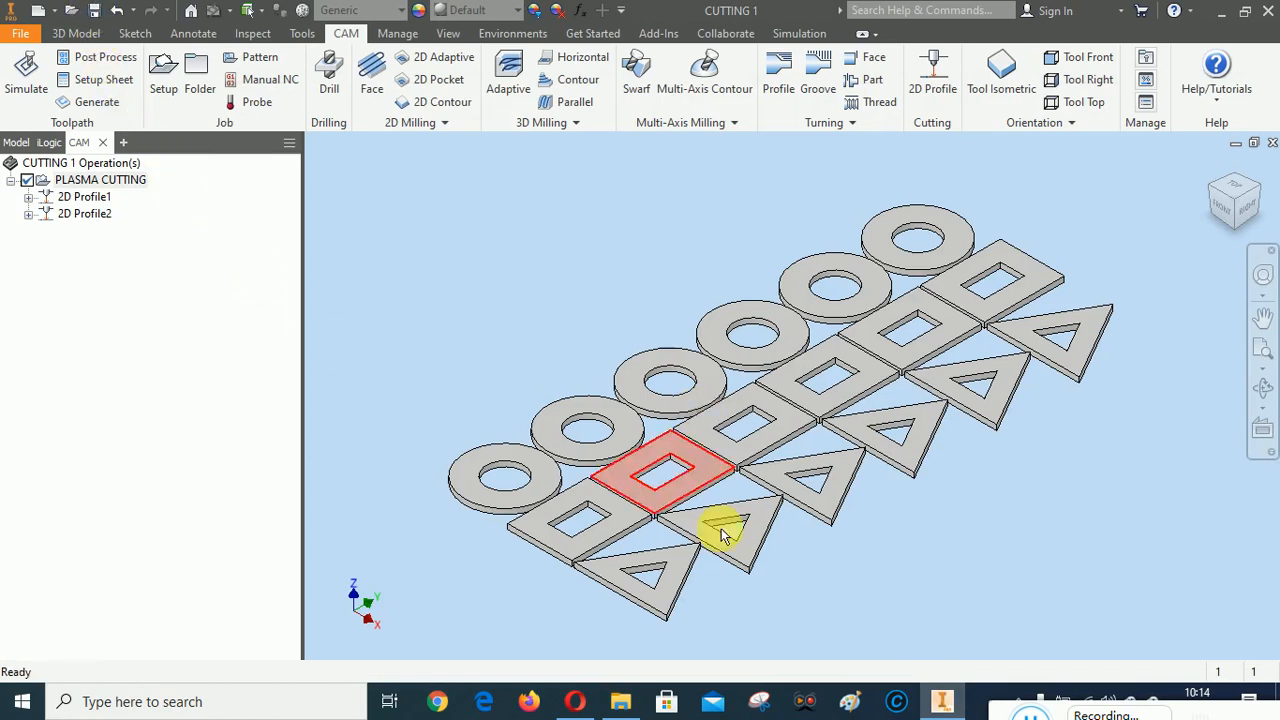
In File Explorer, copy the saved CUTTING 1 part from 2. KOMPONEN into the CAD CAM-A-P12-NAMA MAHASISWA-NIM folder inside 1. 2D REFF
click(620, 701)
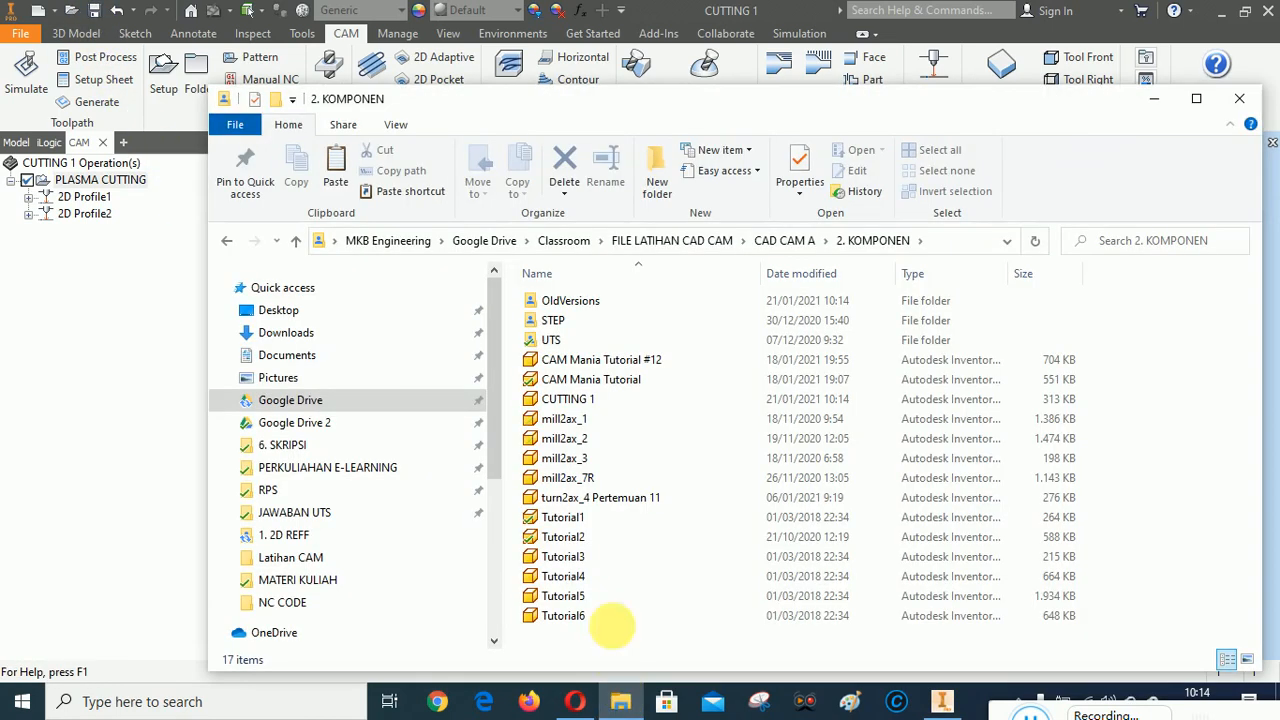
click(588, 406)
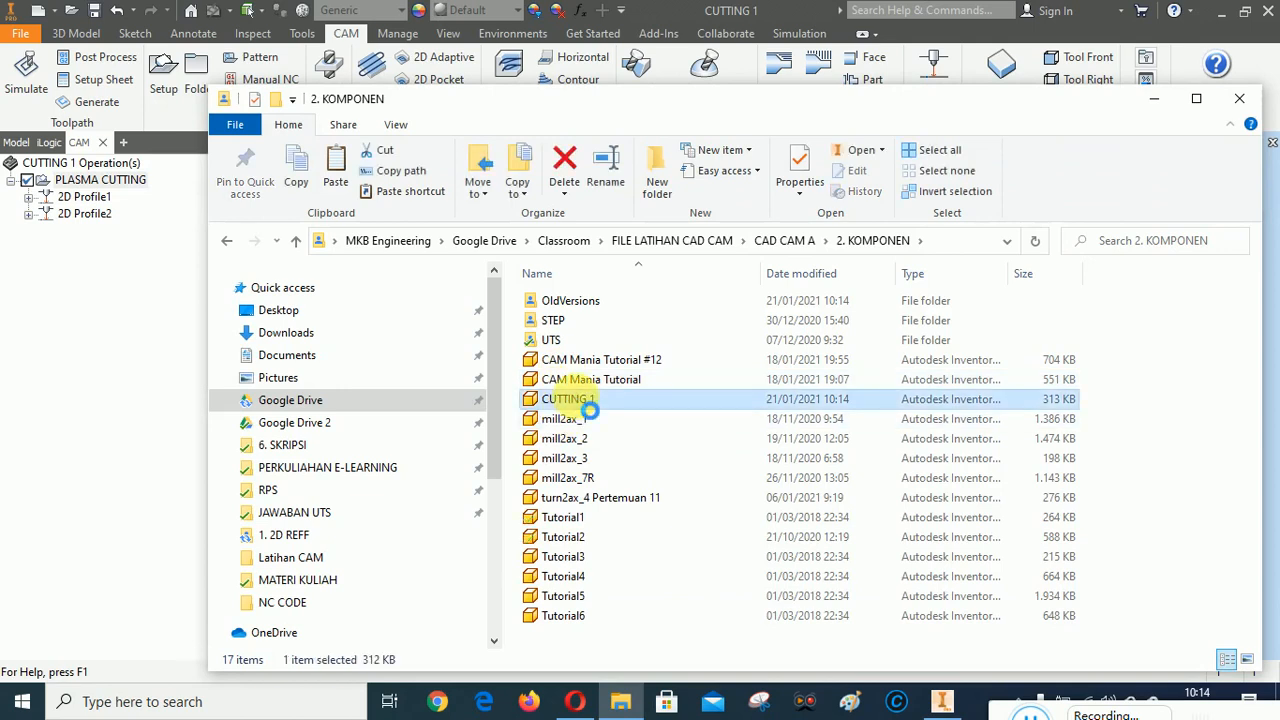
right_click(589, 408)
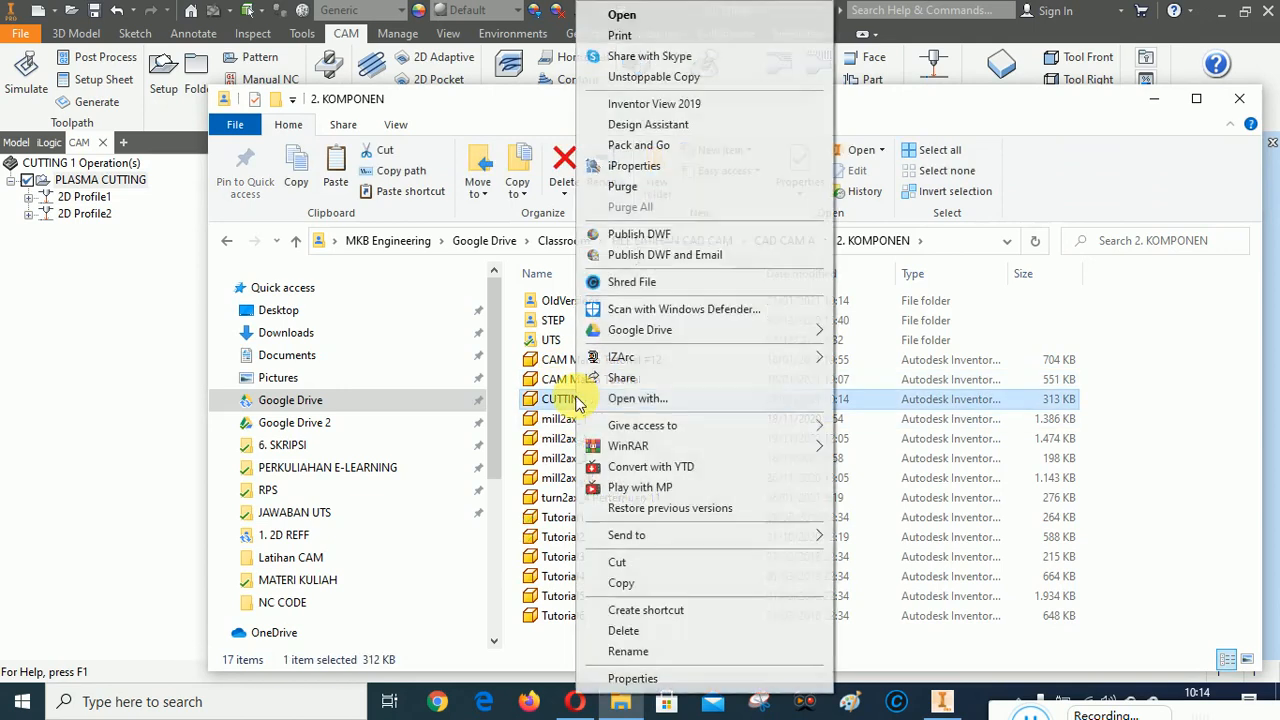
click(622, 584)
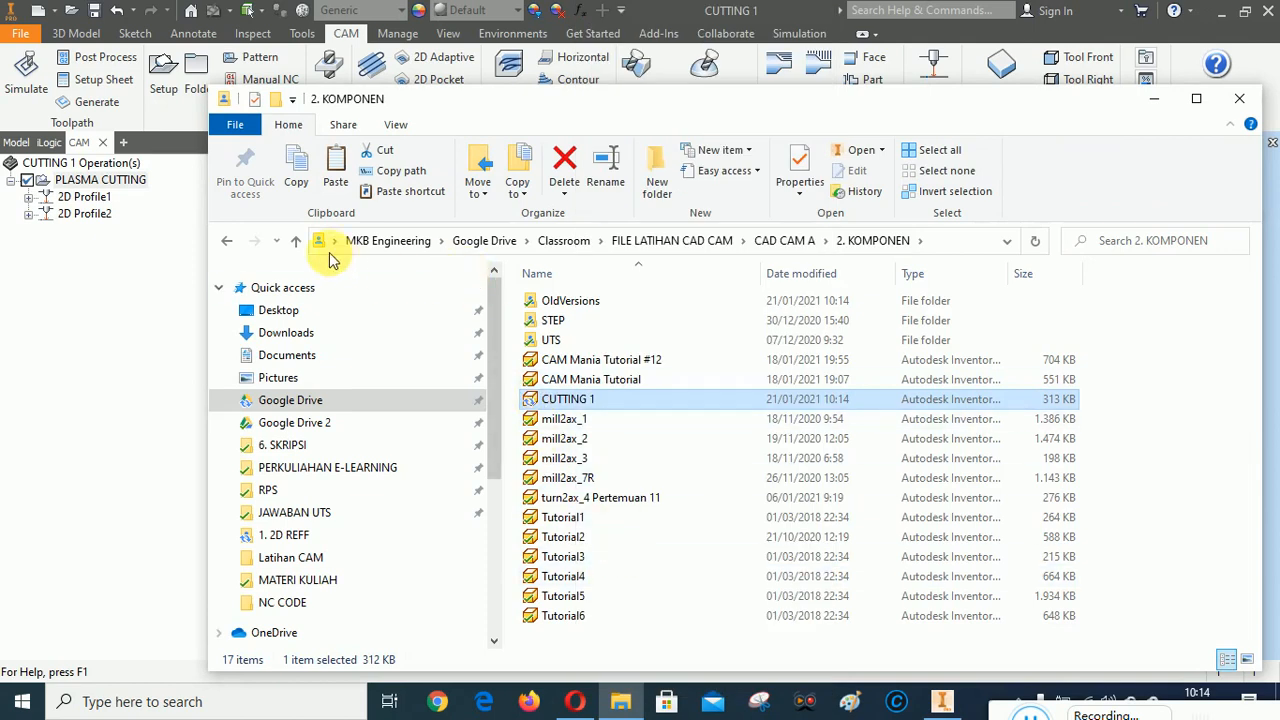
click(296, 241)
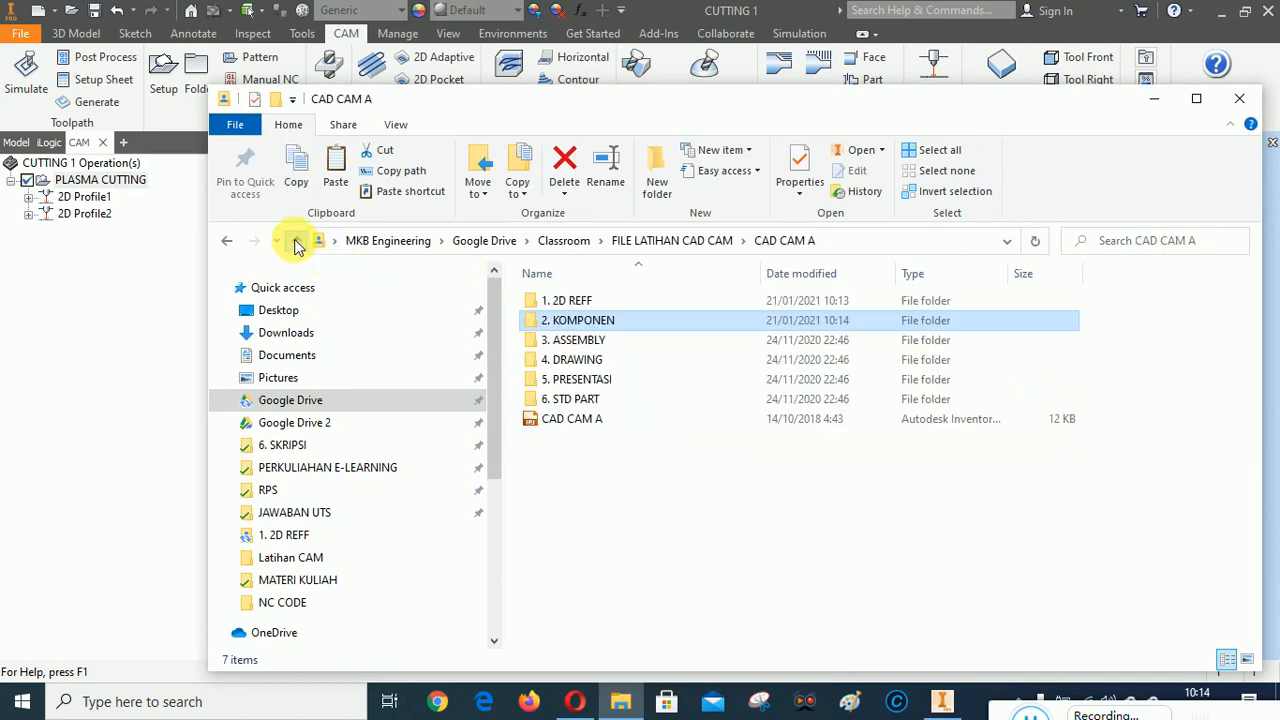
double_click(588, 302)
key(Return)
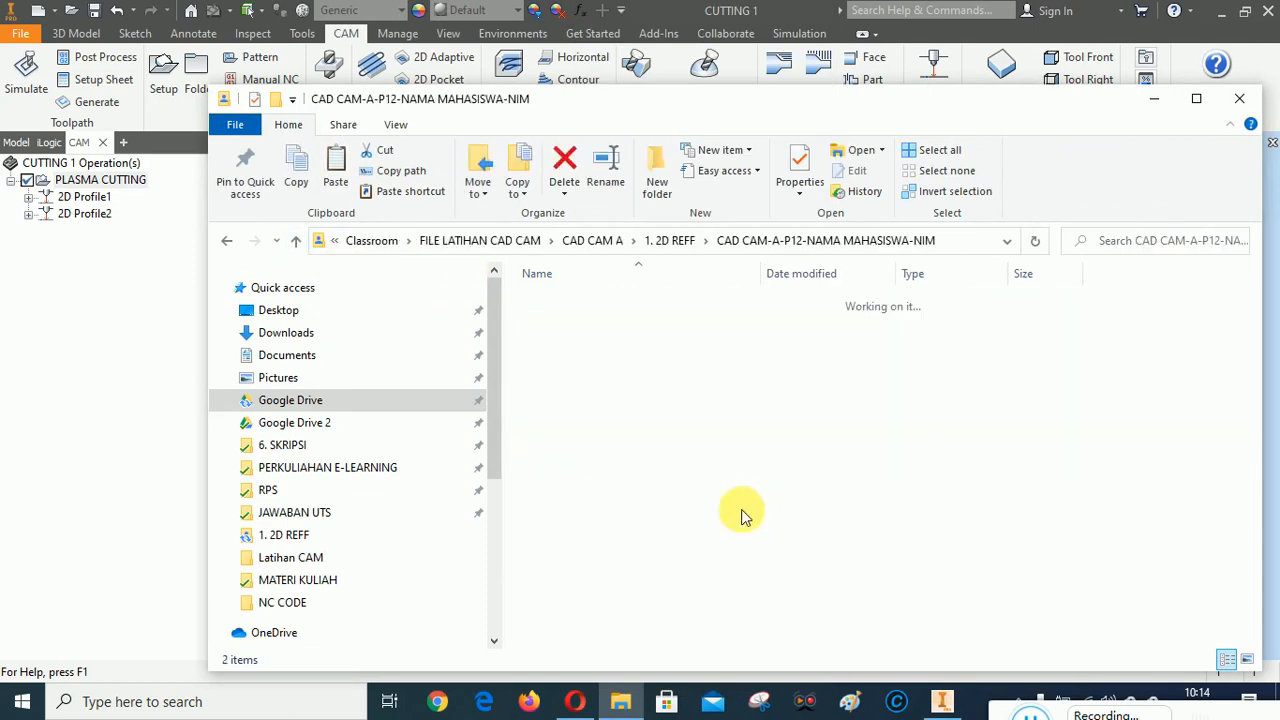
right_click(621, 400)
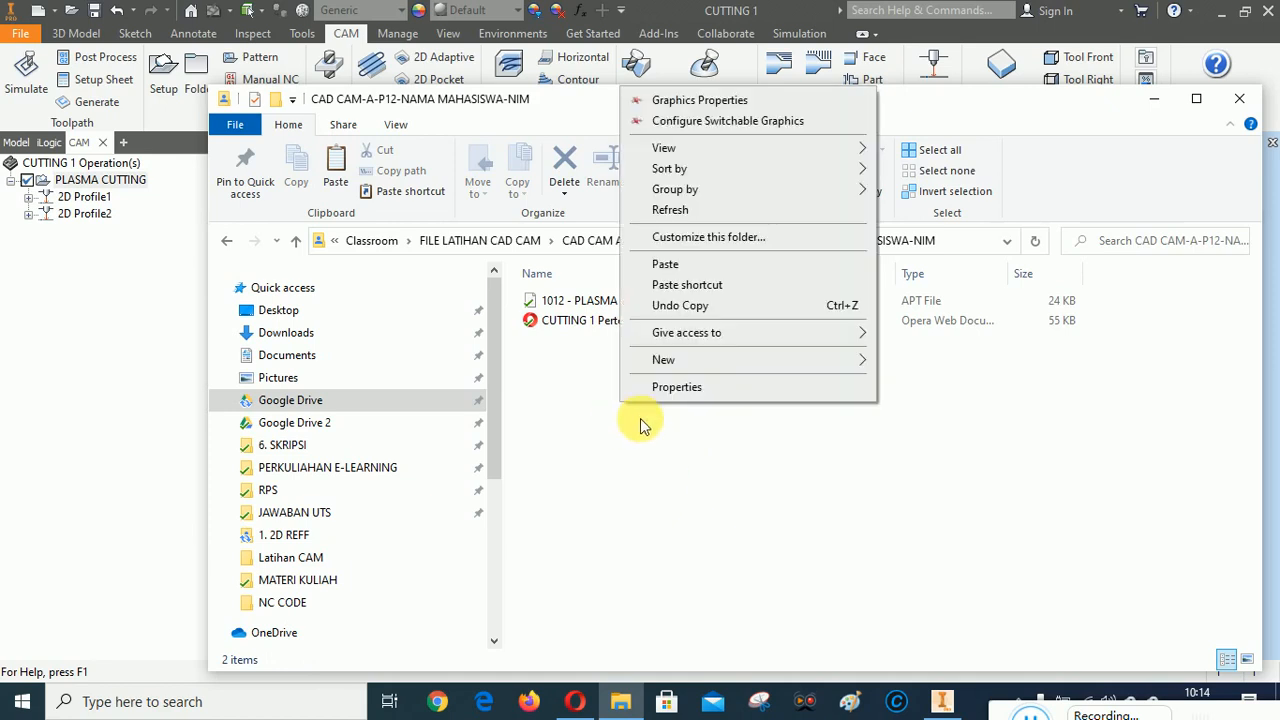
click(665, 264)
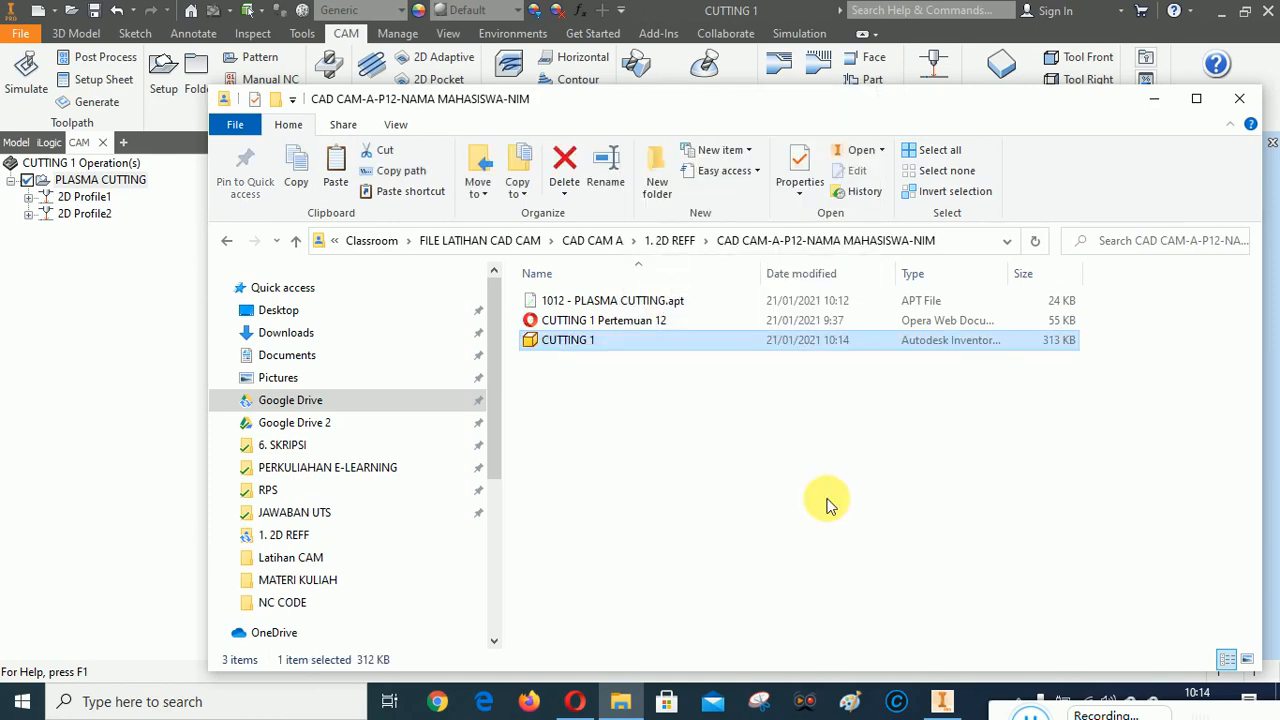
click(826, 505)
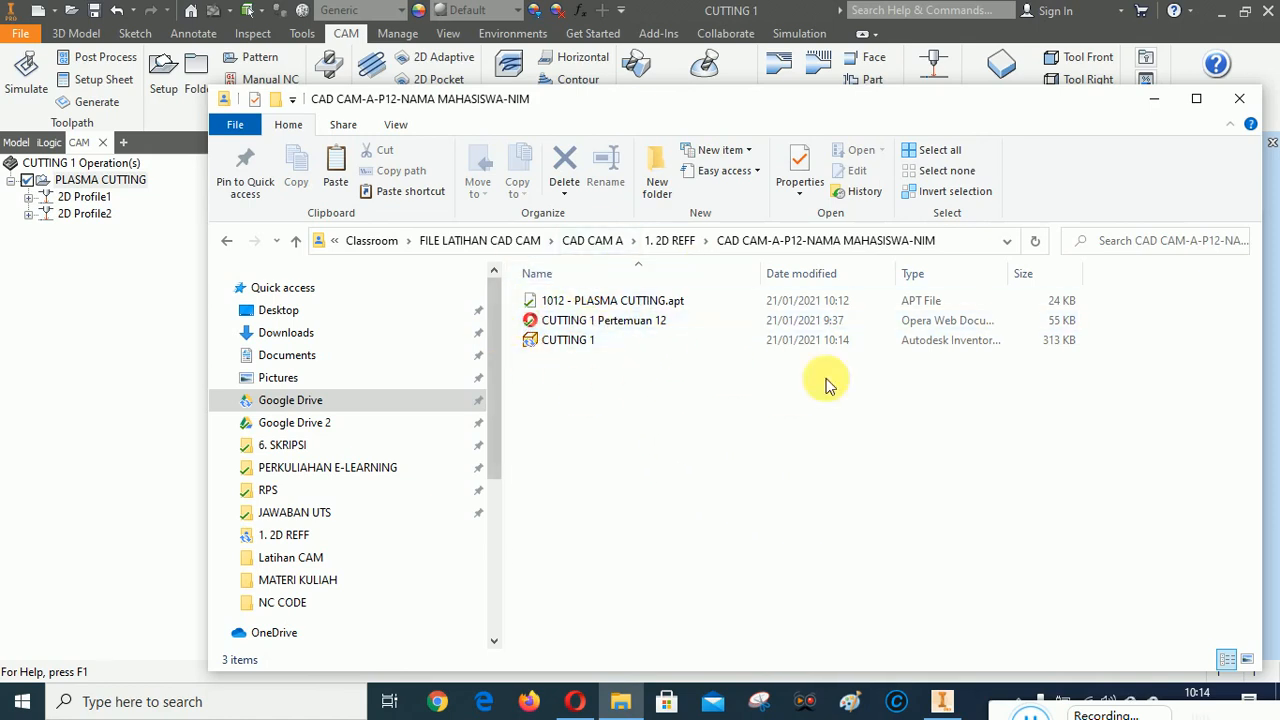
Compress the CAD CAM-A-P12-NAMA MAHASISWA-NIM folder into a WinRAR archive of the same name in 1. 2D REFF and return to Inventor
click(295, 241)
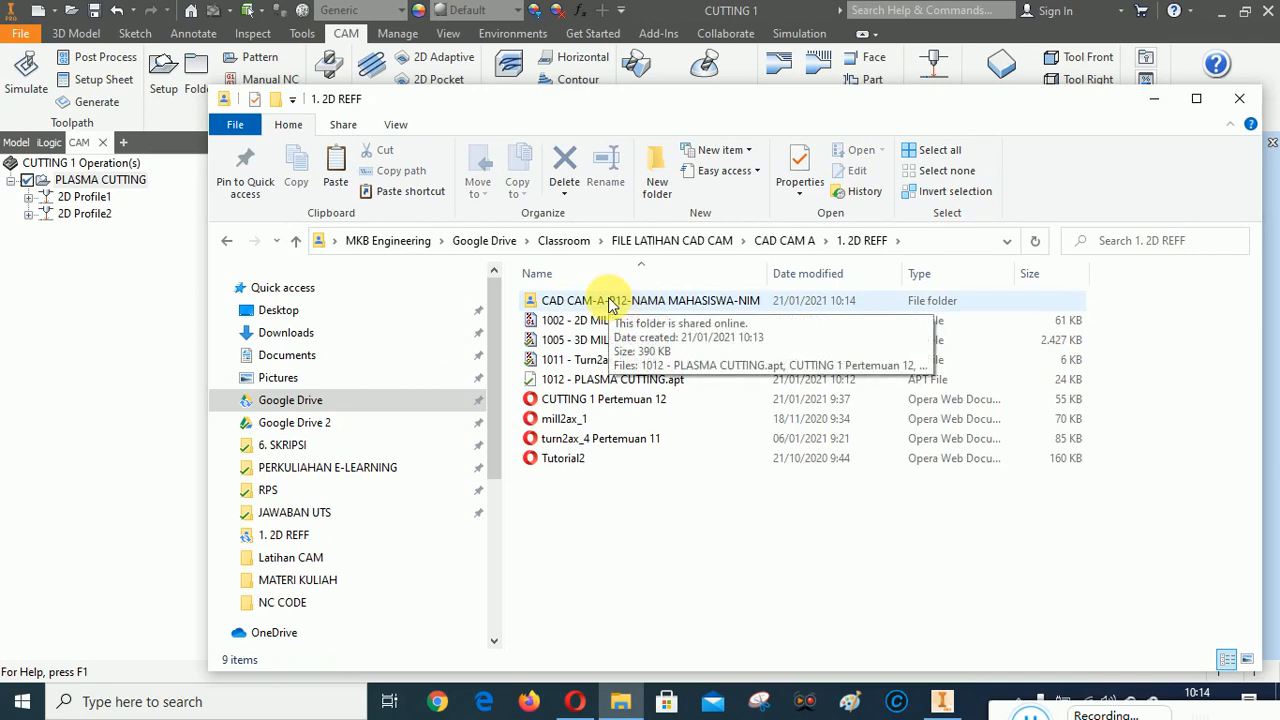
double_click(613, 303)
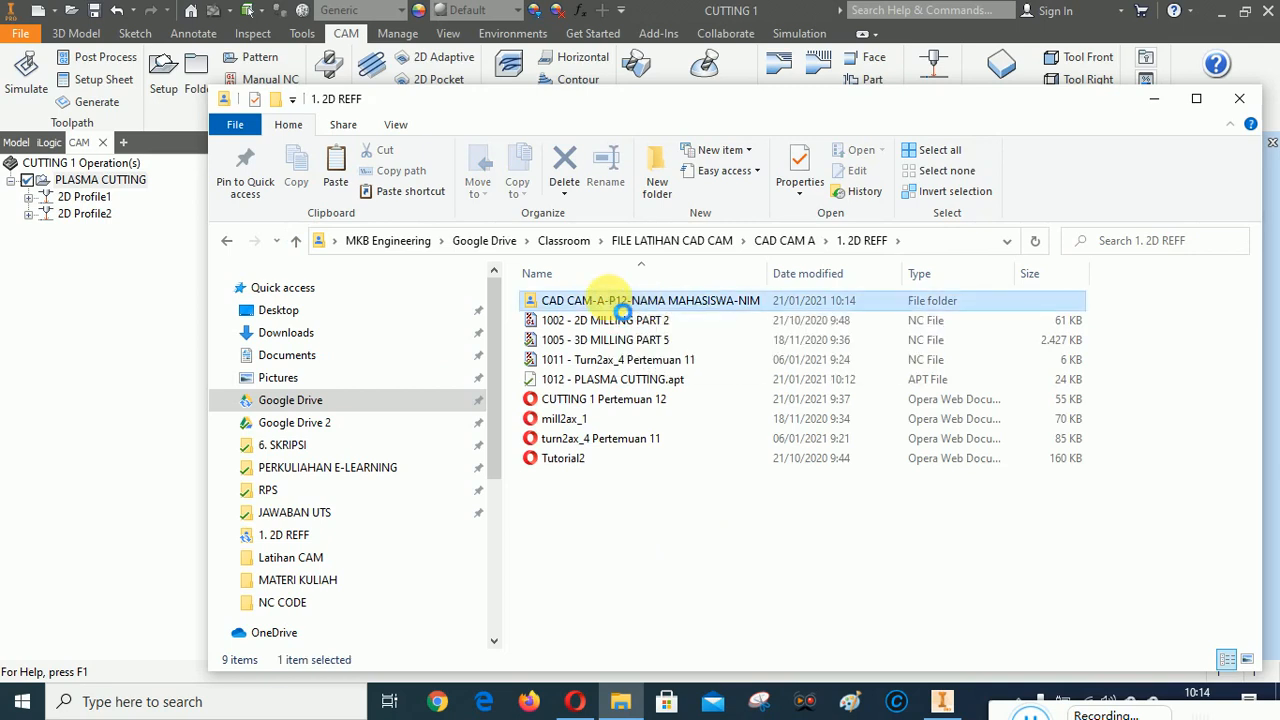
right_click(612, 303)
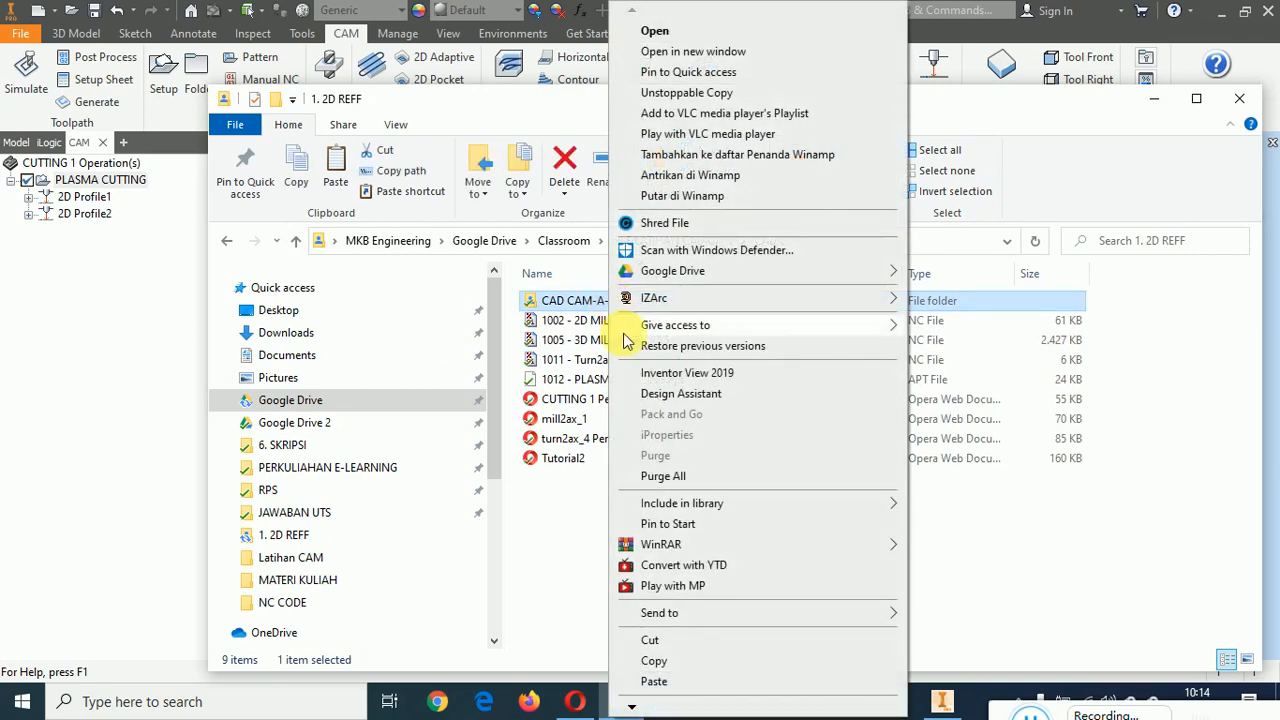
mouse_move(660, 546)
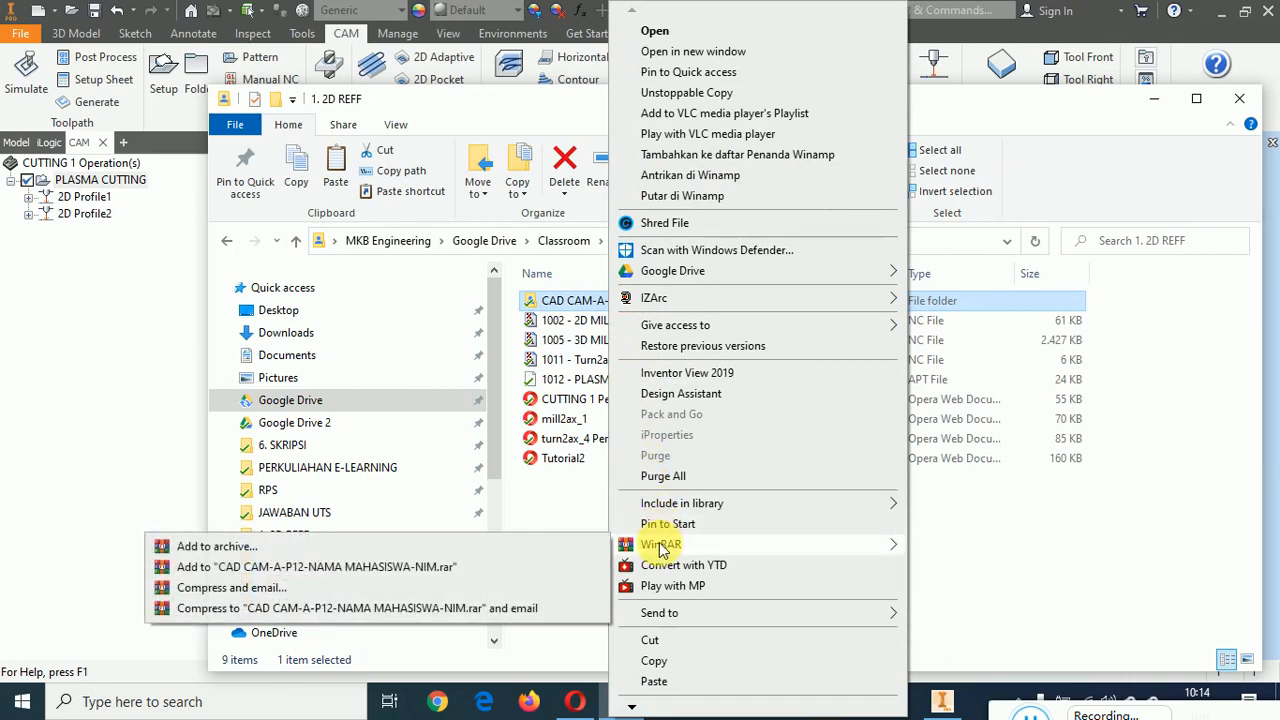
click(250, 568)
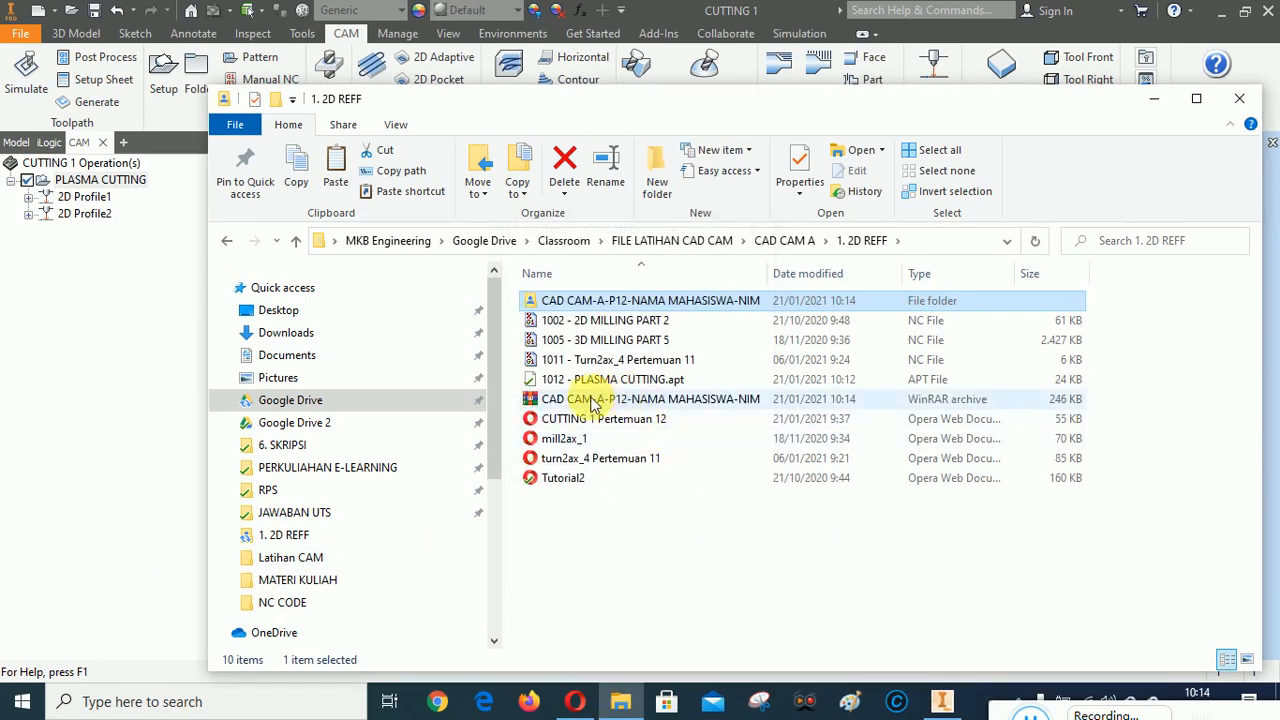
click(590, 402)
click(643, 517)
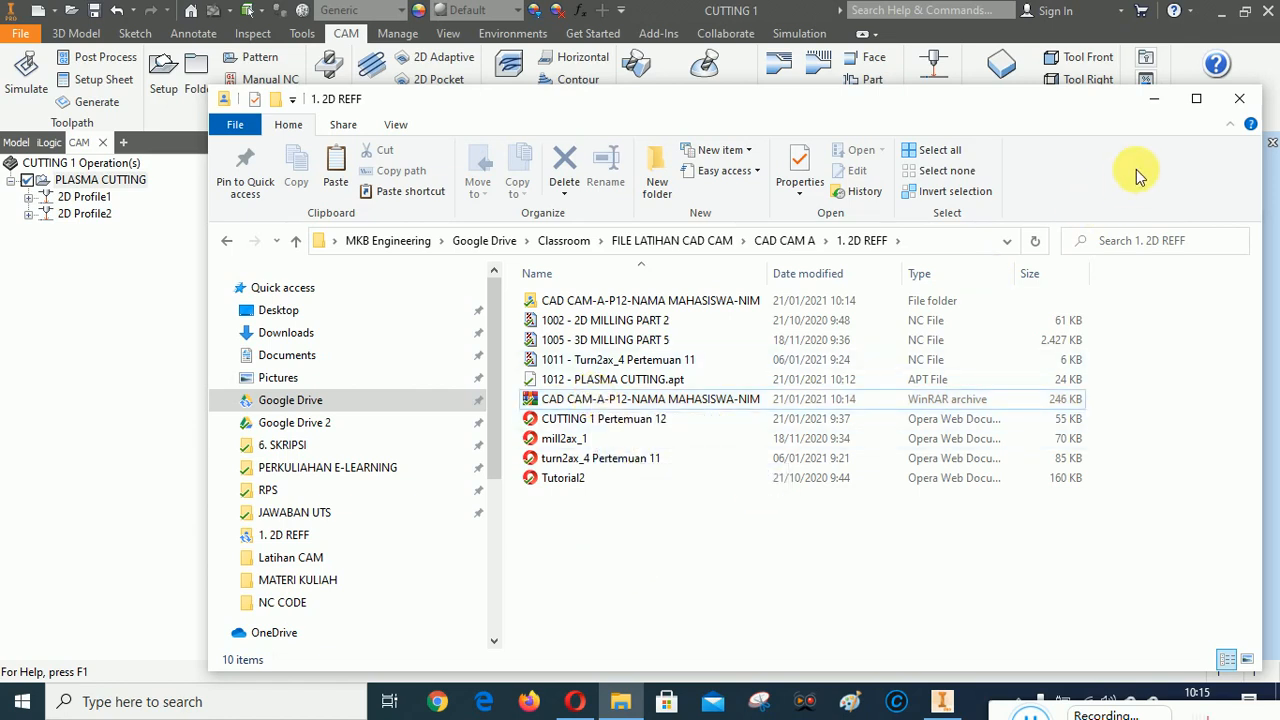
click(1154, 99)
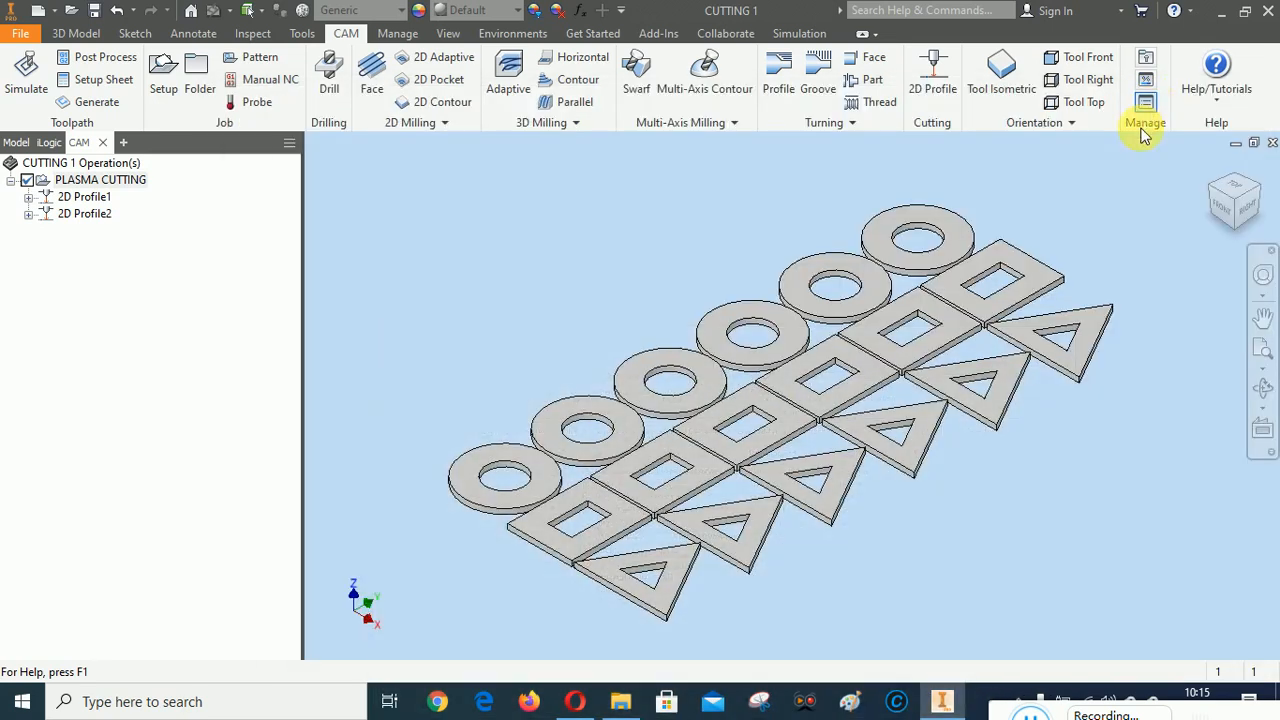